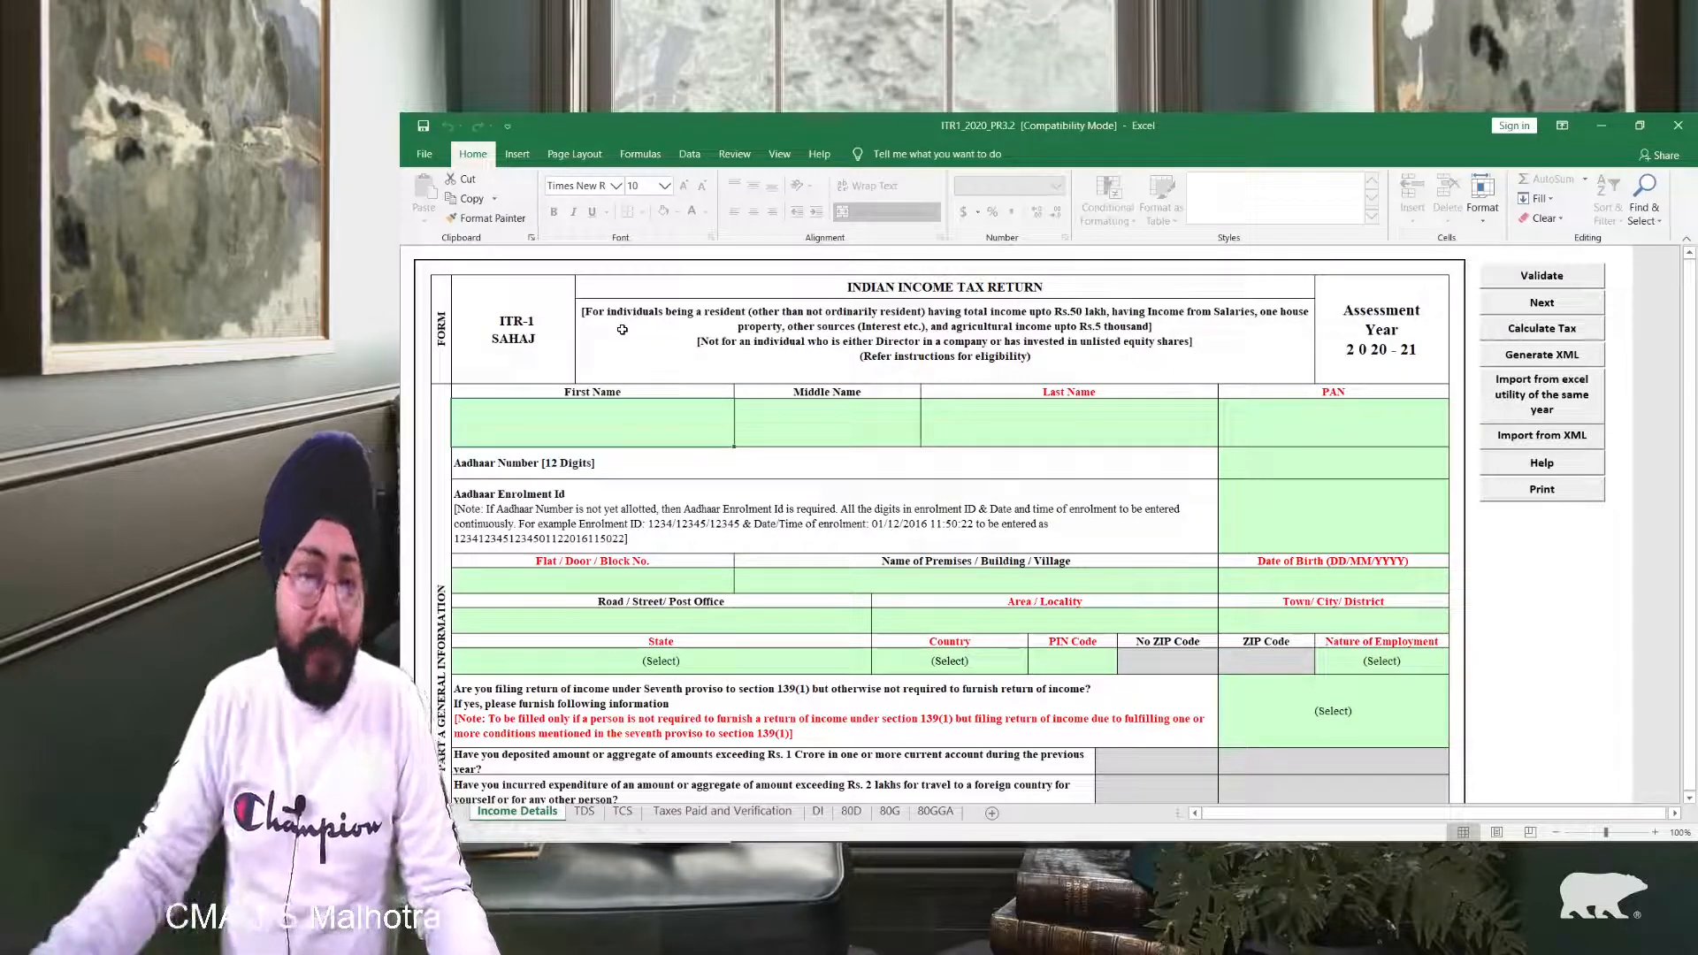
Step: Fill the First Name, Last Name and PAN cells with the taxpayer's own details
scroll(848, 395, "up", 3, "ctrl")
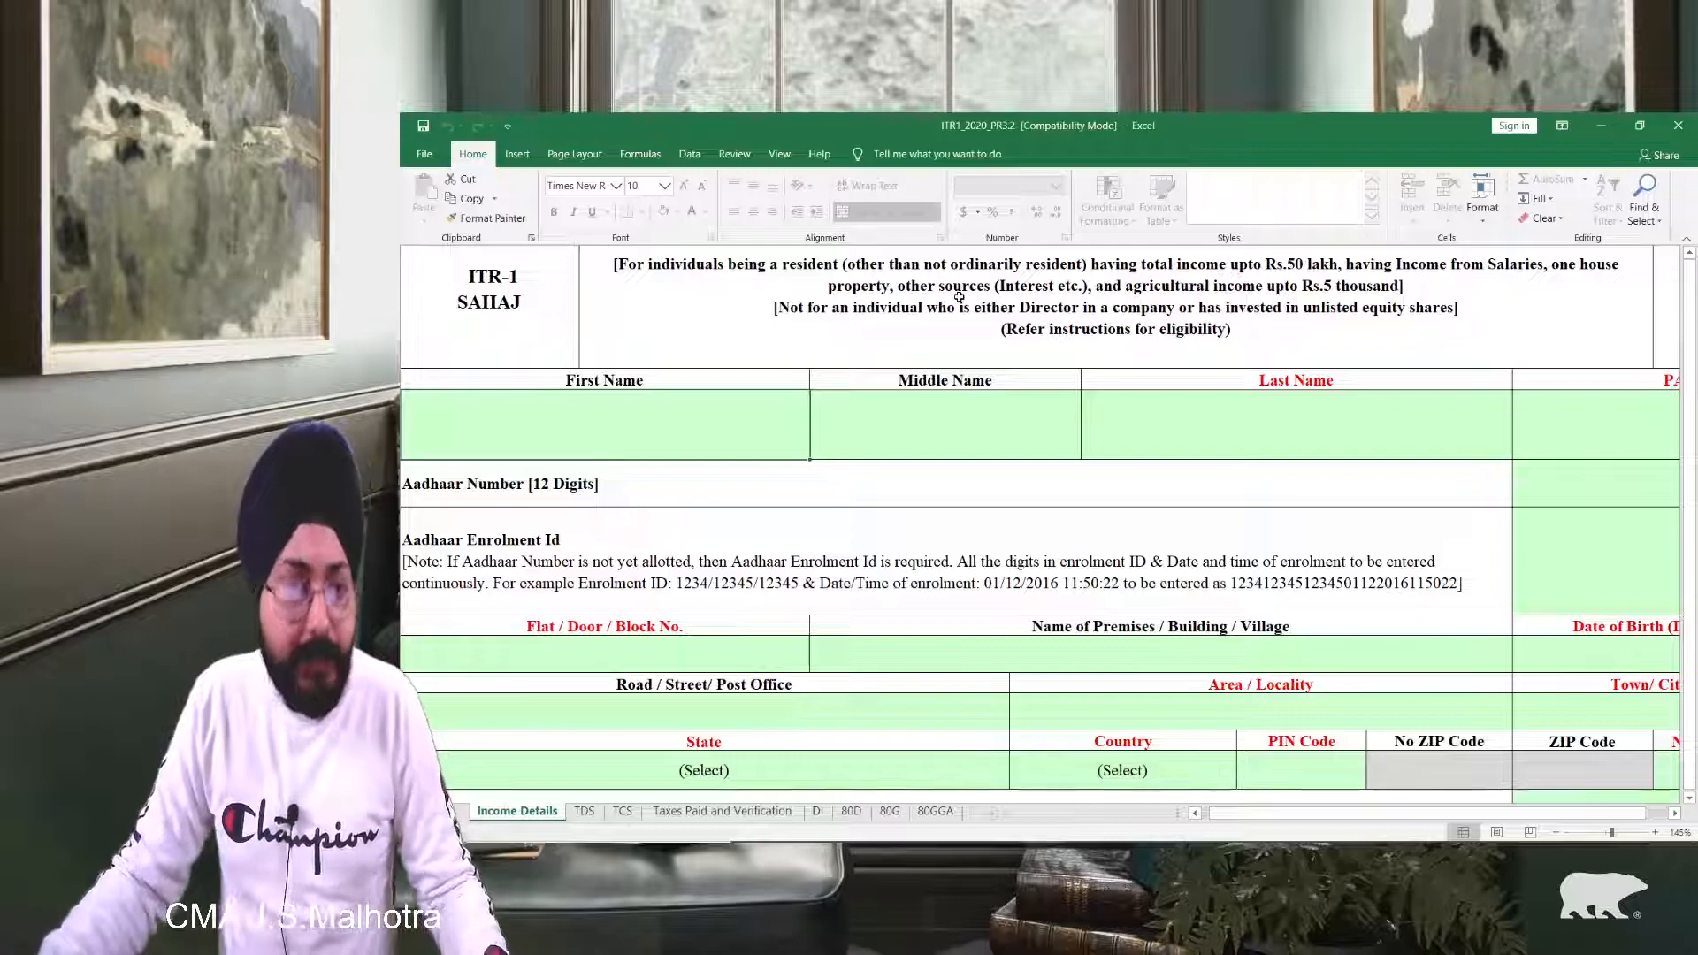
scroll(959, 297, "down", 1)
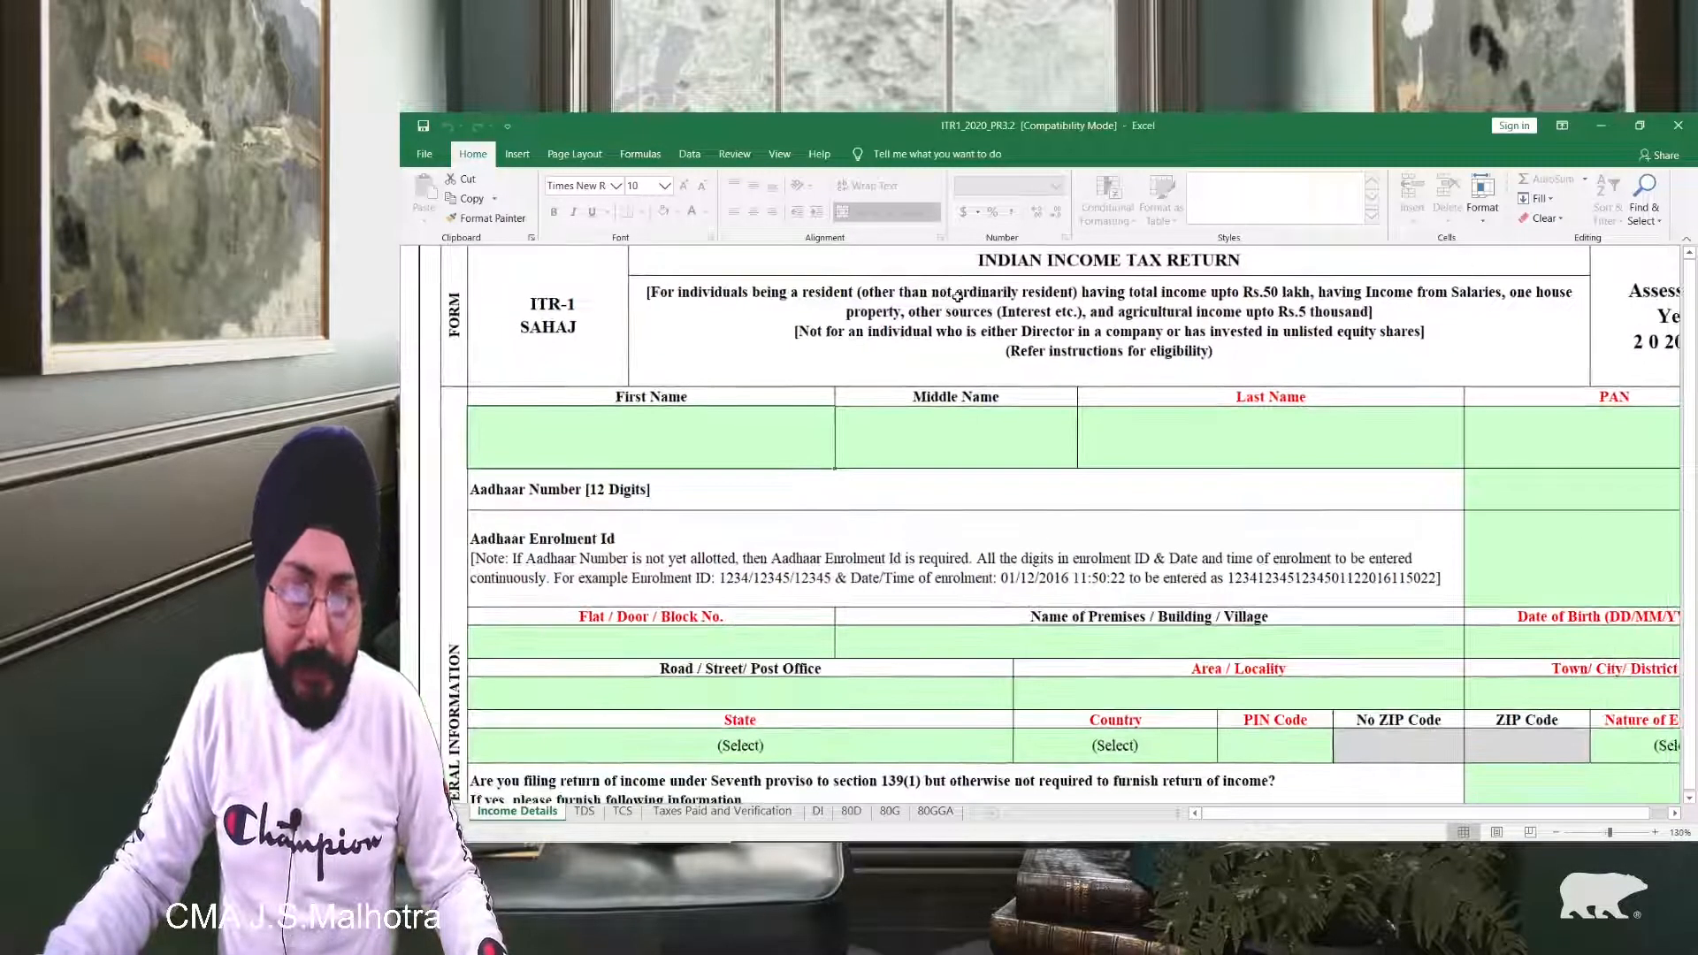
scroll(952, 301, "down", 1)
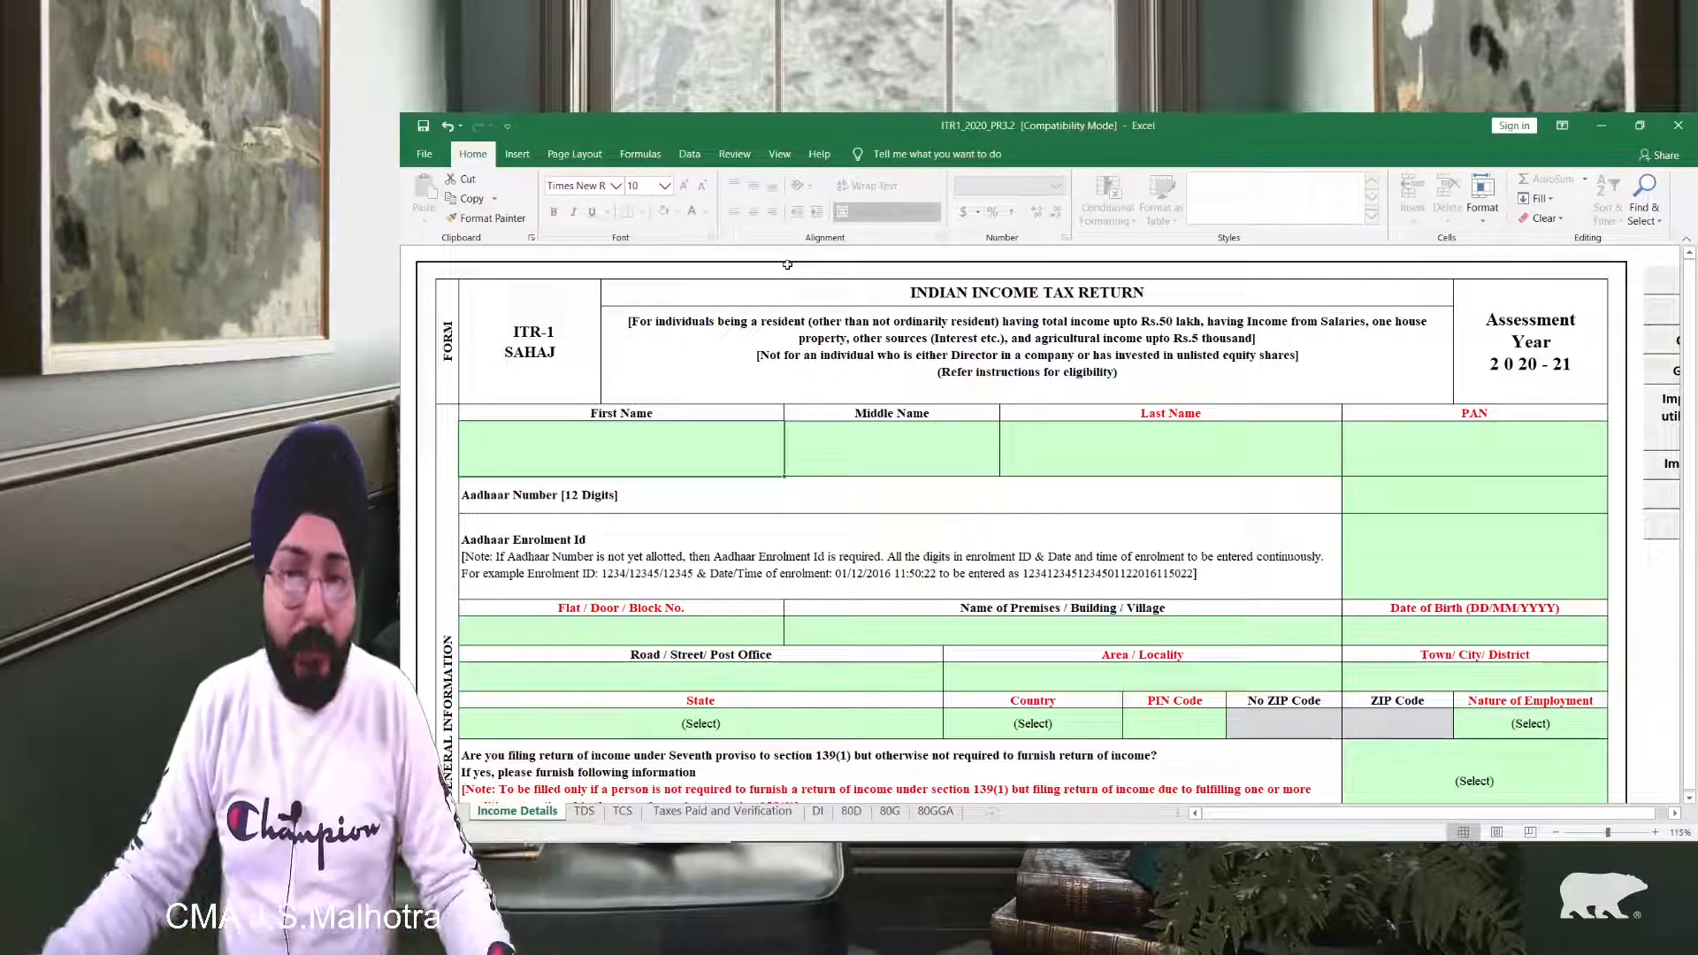
scroll(787, 265, "down", 1)
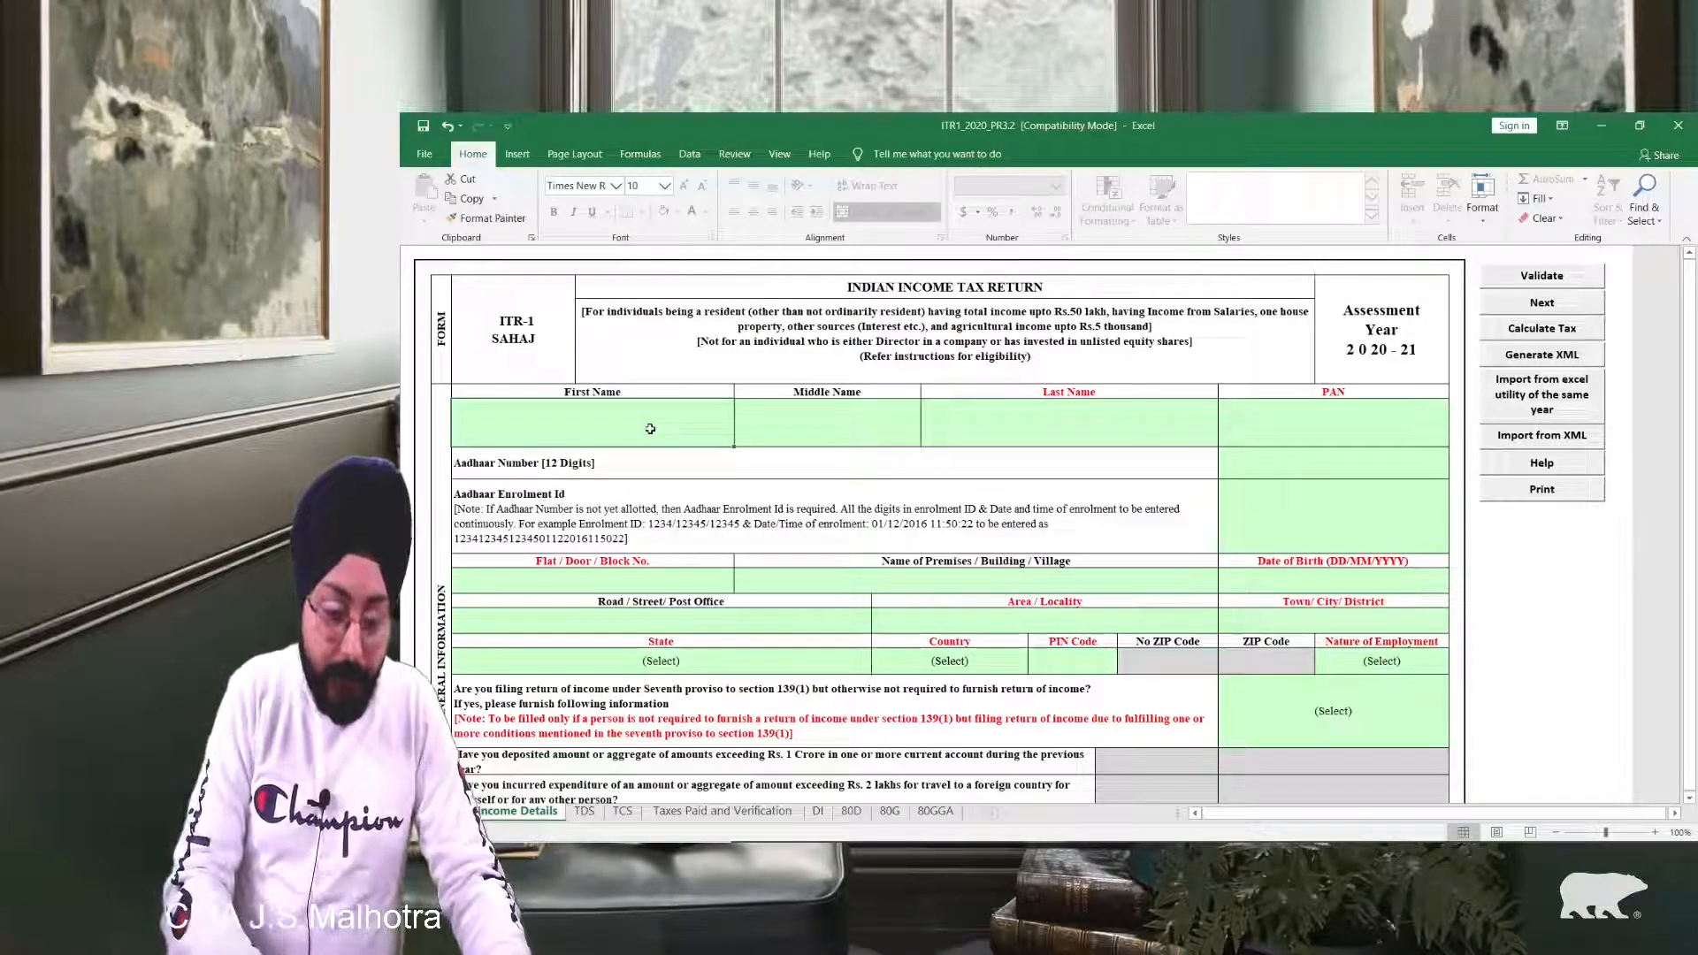
type("Jagp")
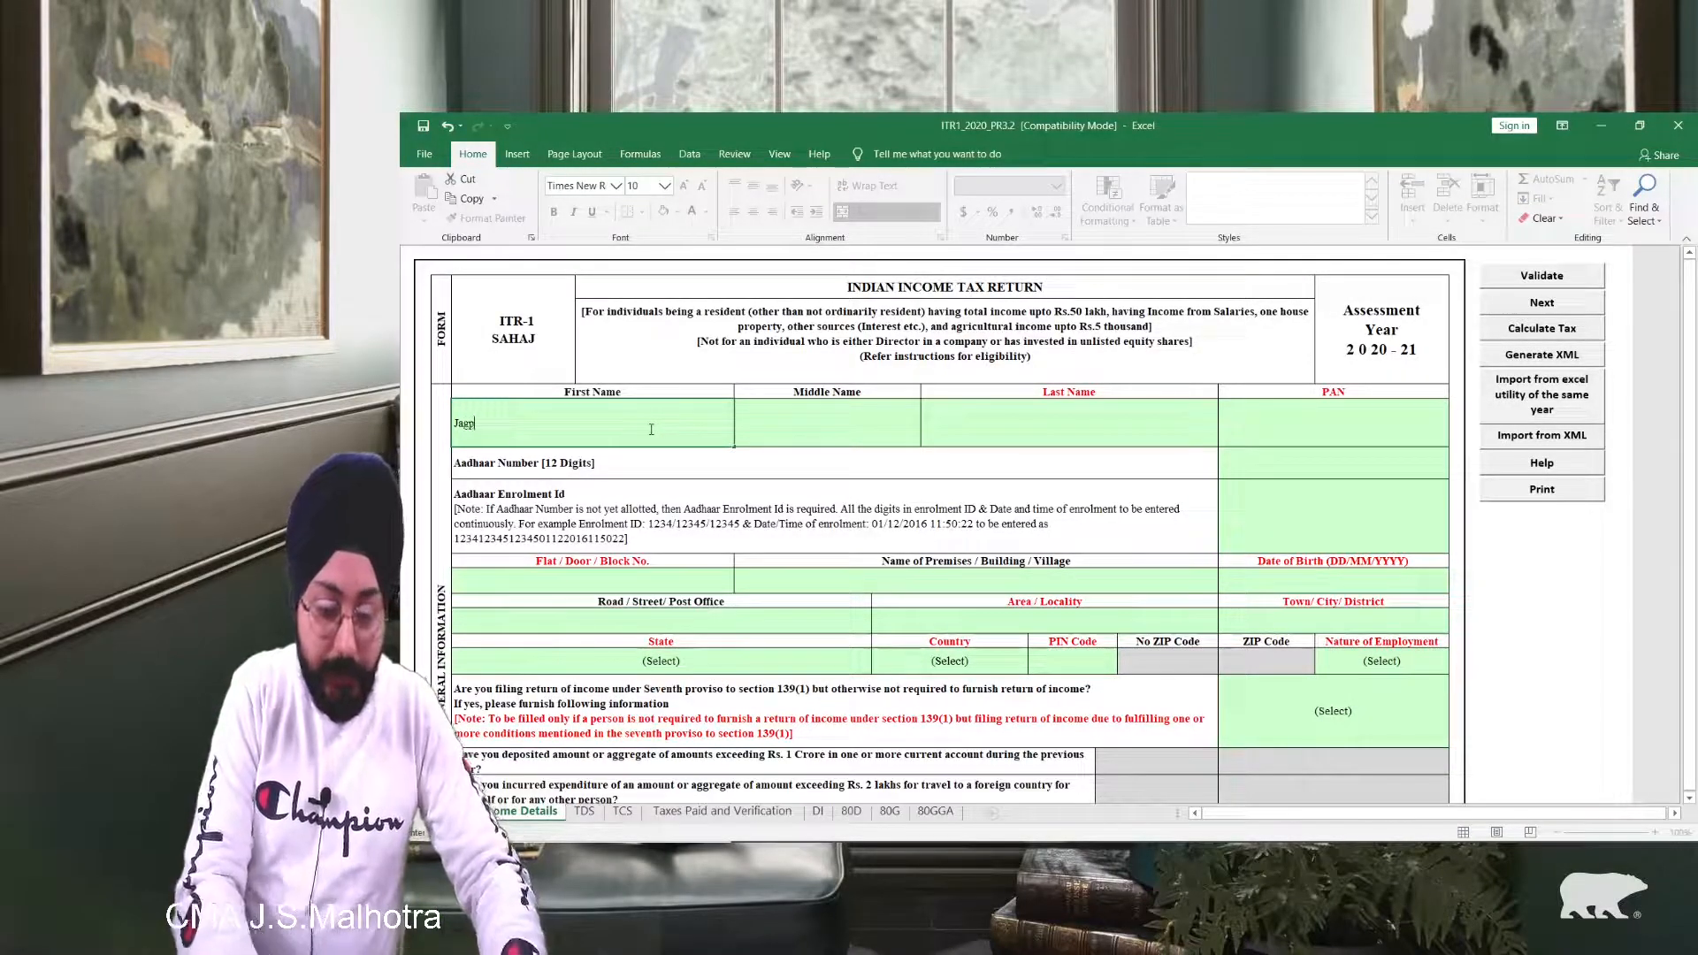
type("reet")
key("Tab")
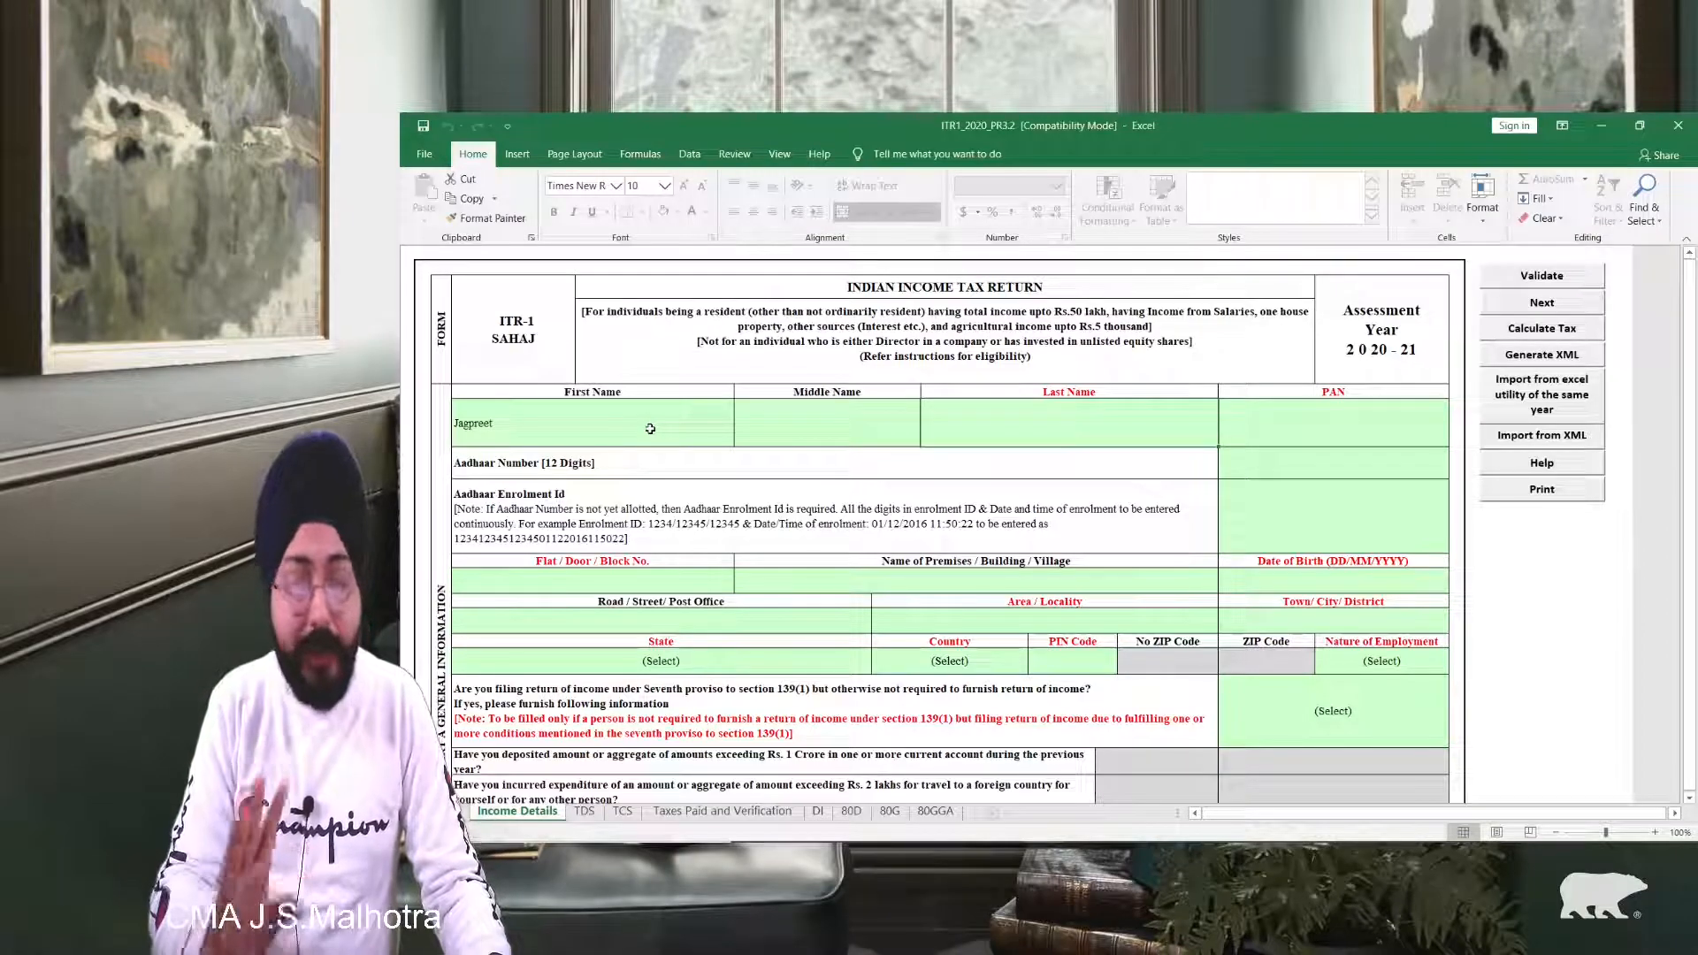
key("Left")
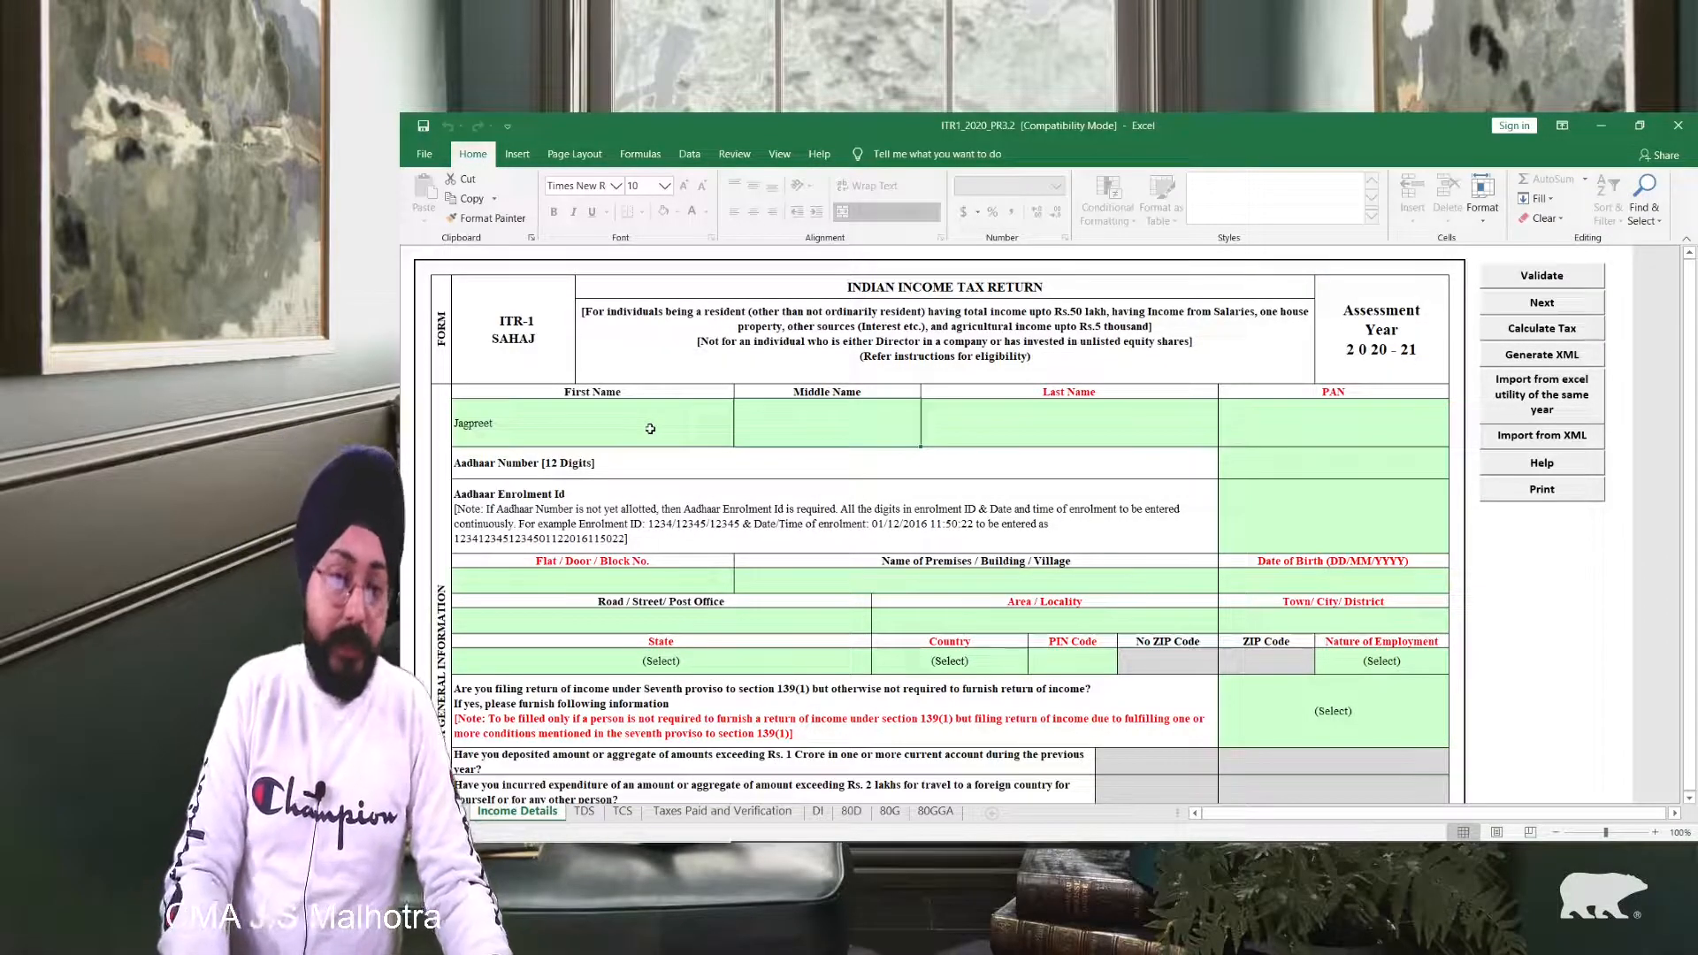
key("Right")
type("S")
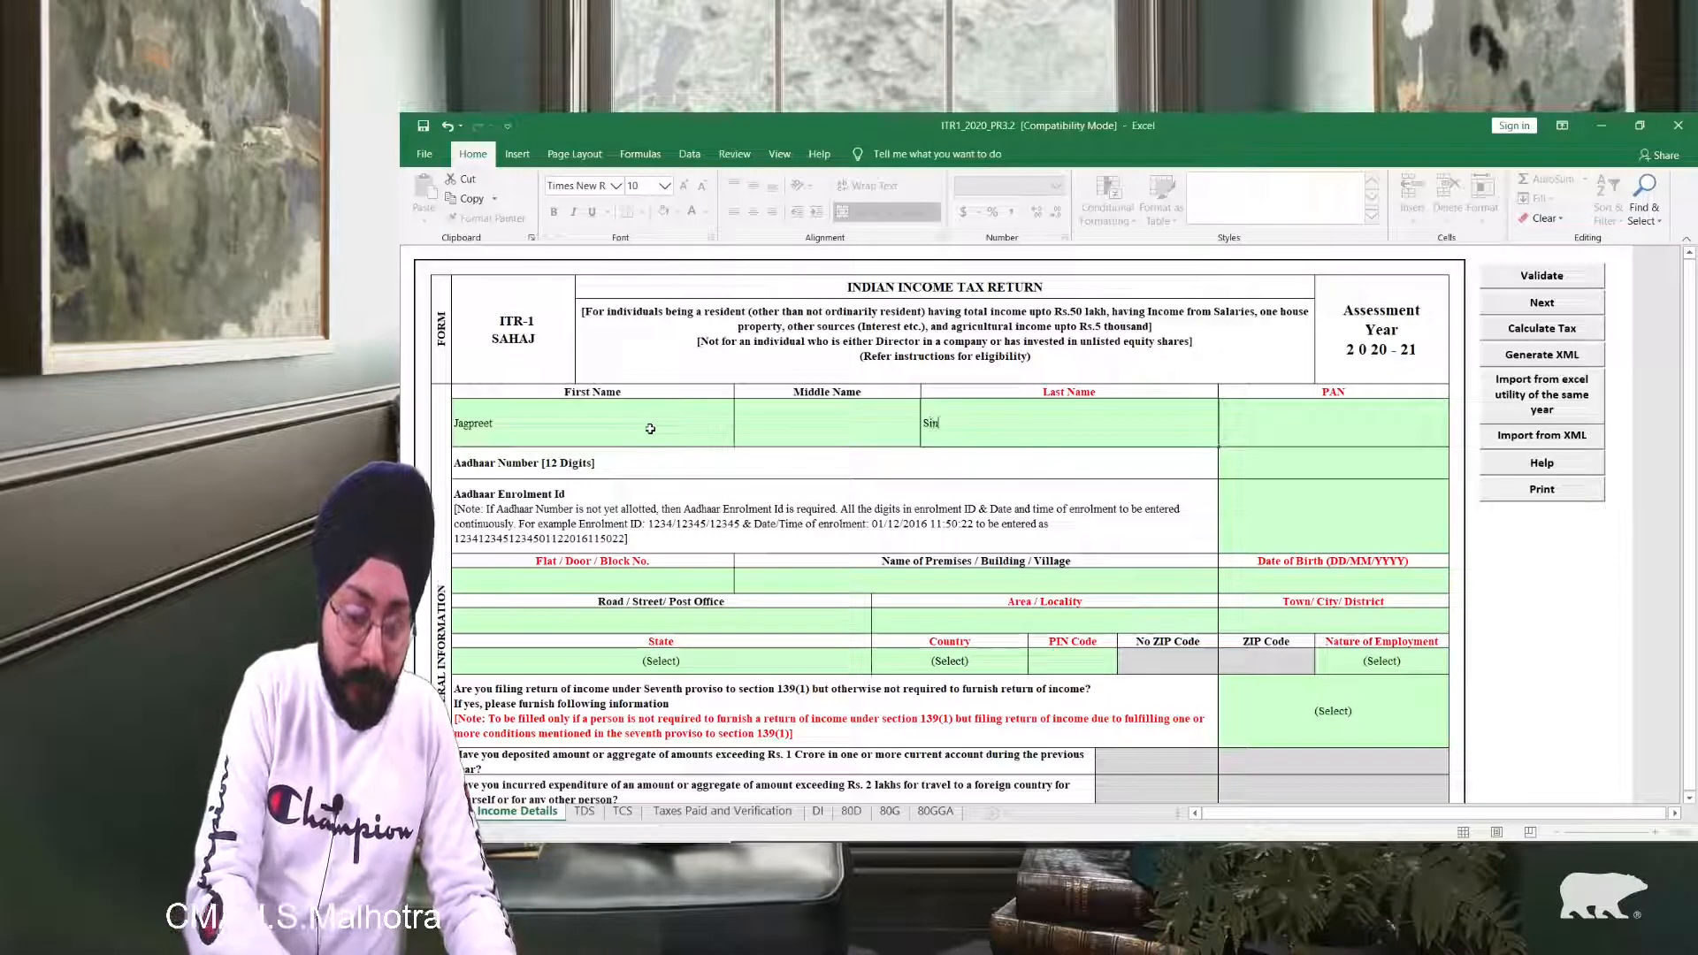
key("Right")
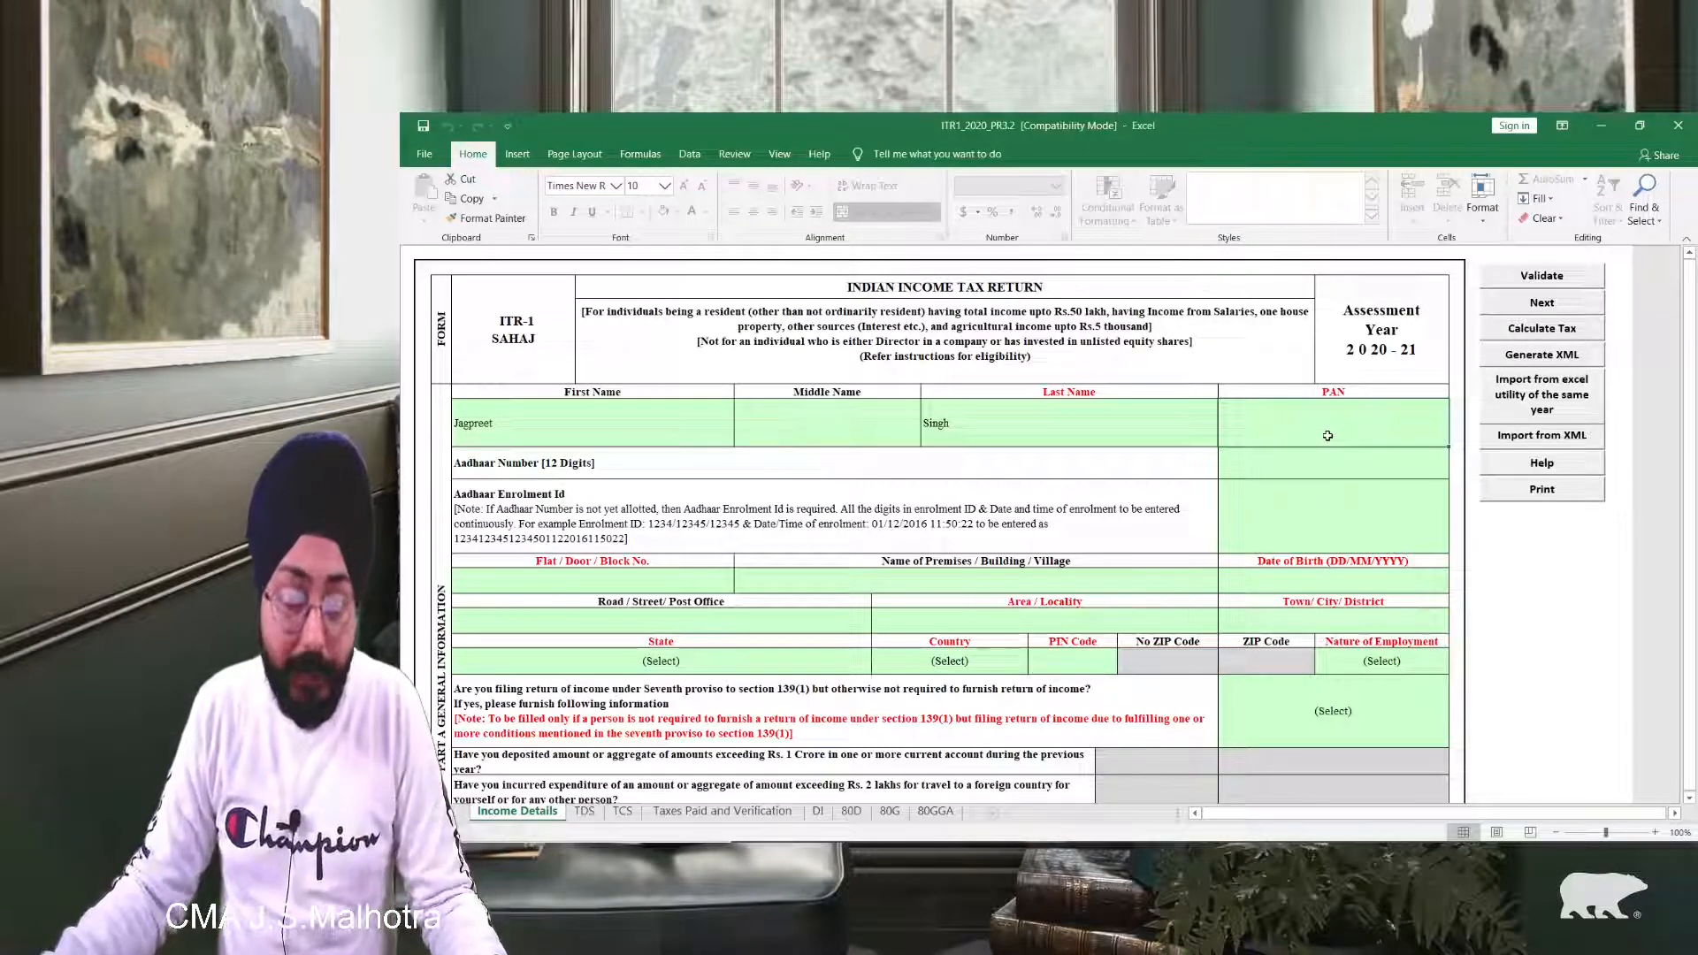
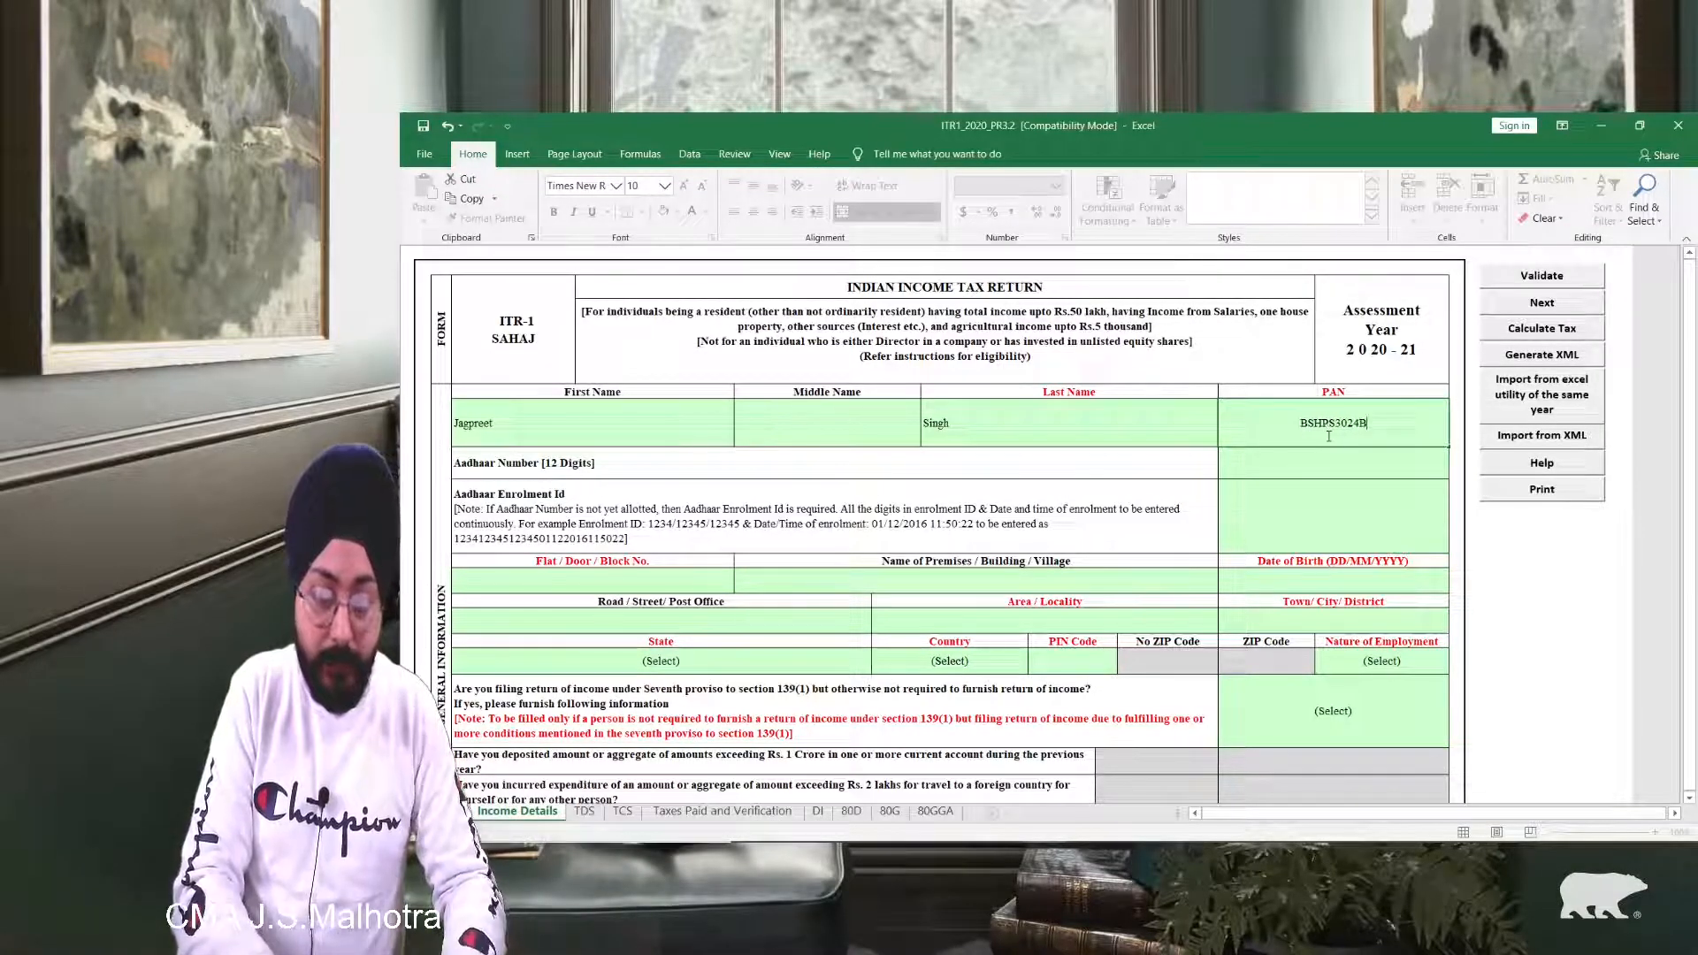
left_click(1327, 467)
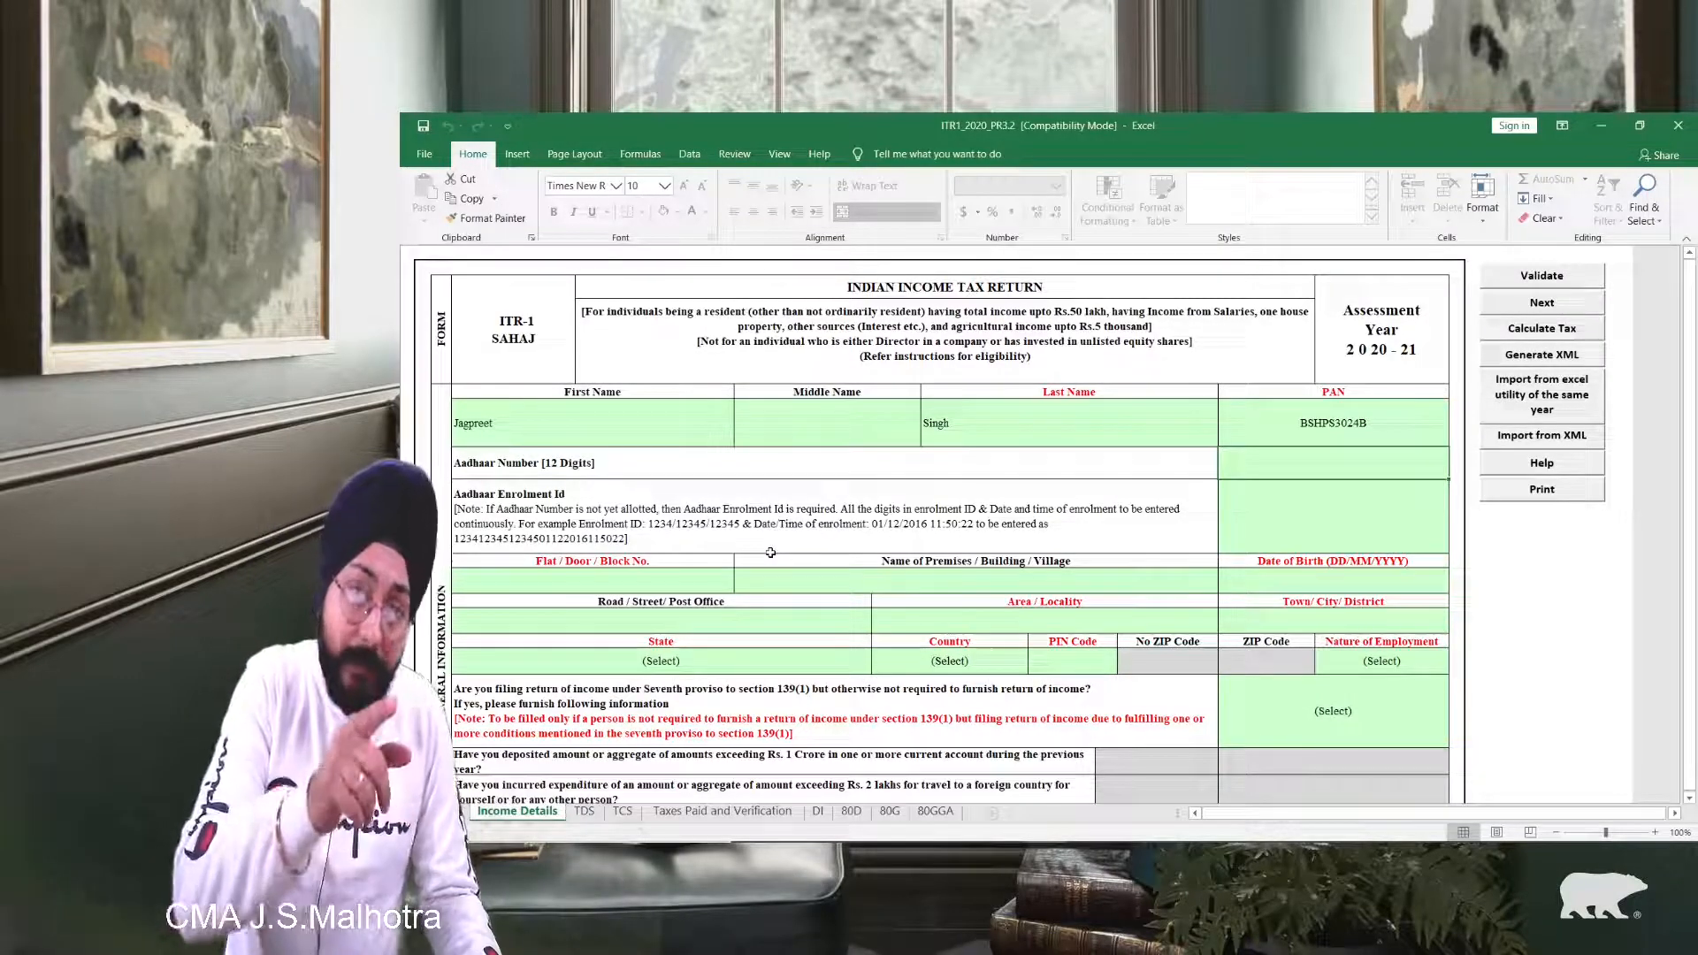
left_click(619, 461)
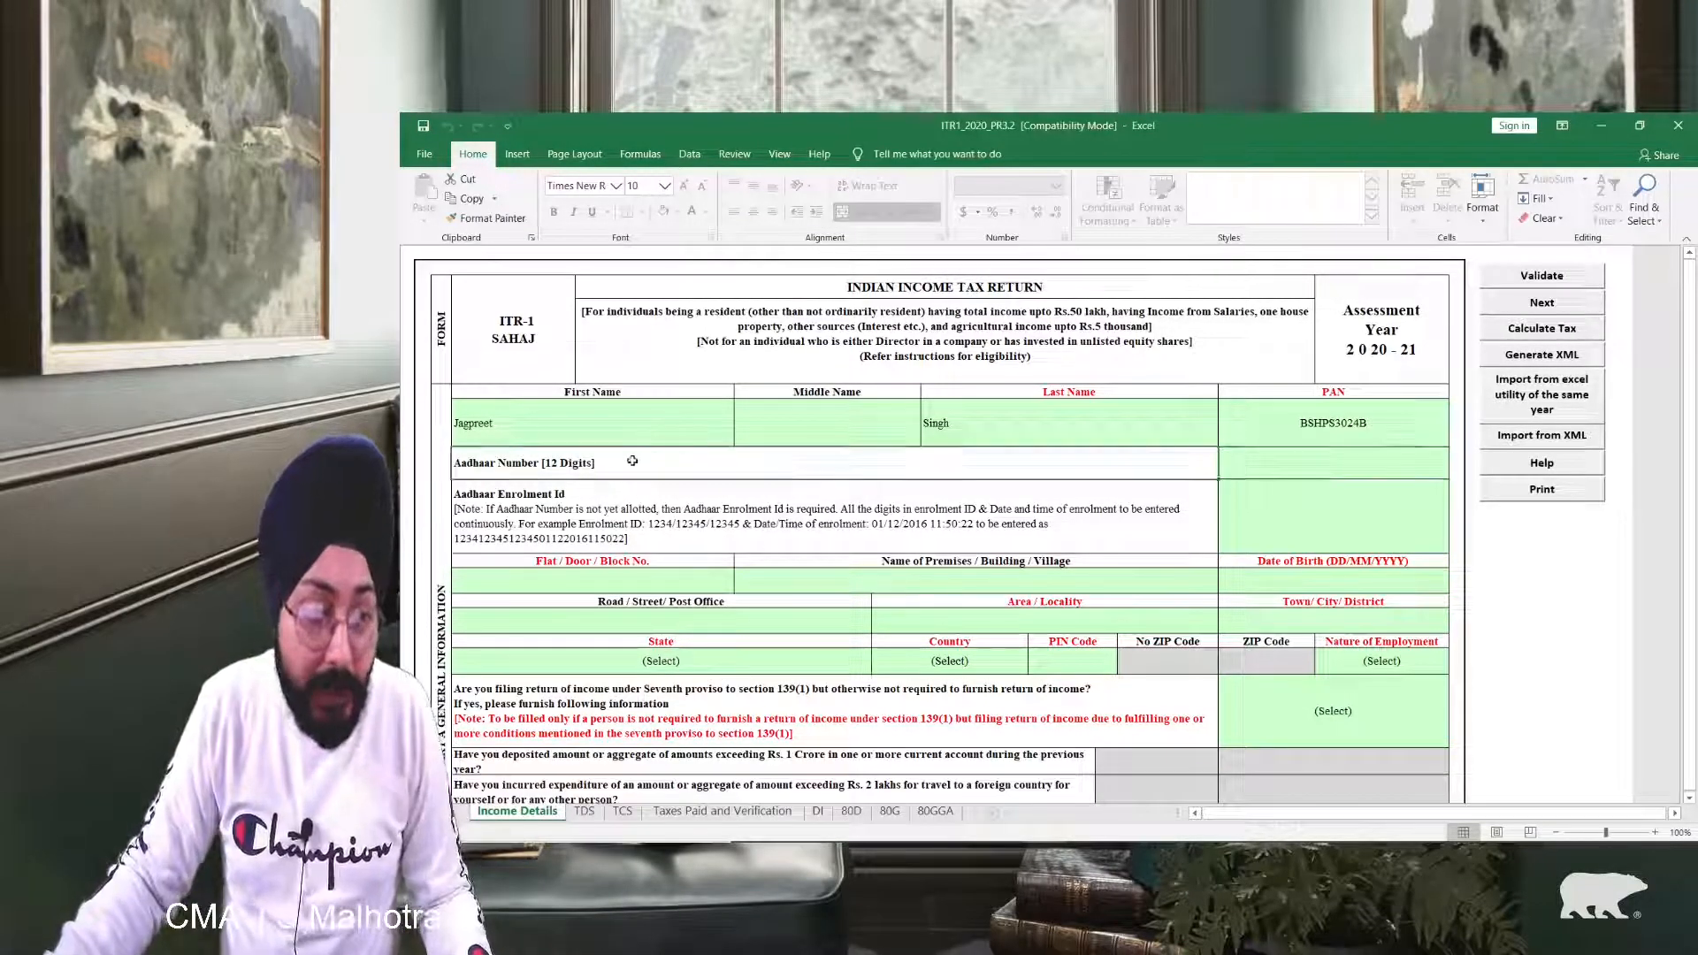
left_click(1272, 467)
left_click(526, 527)
left_click(1273, 526)
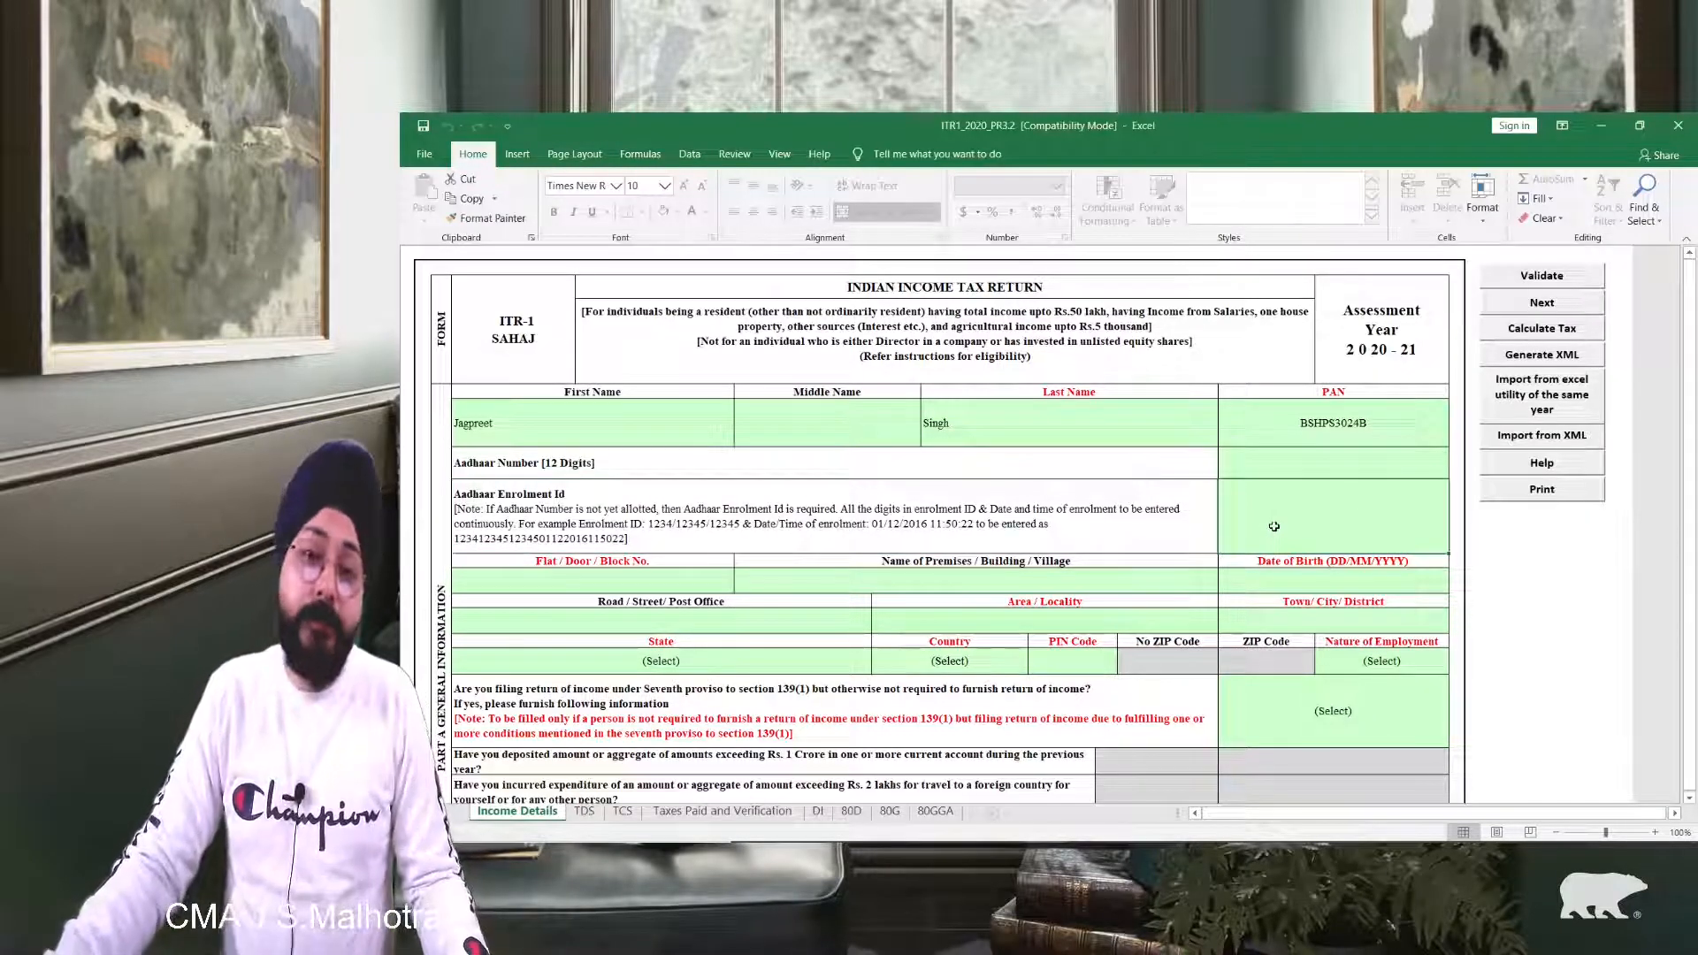
left_click(814, 525)
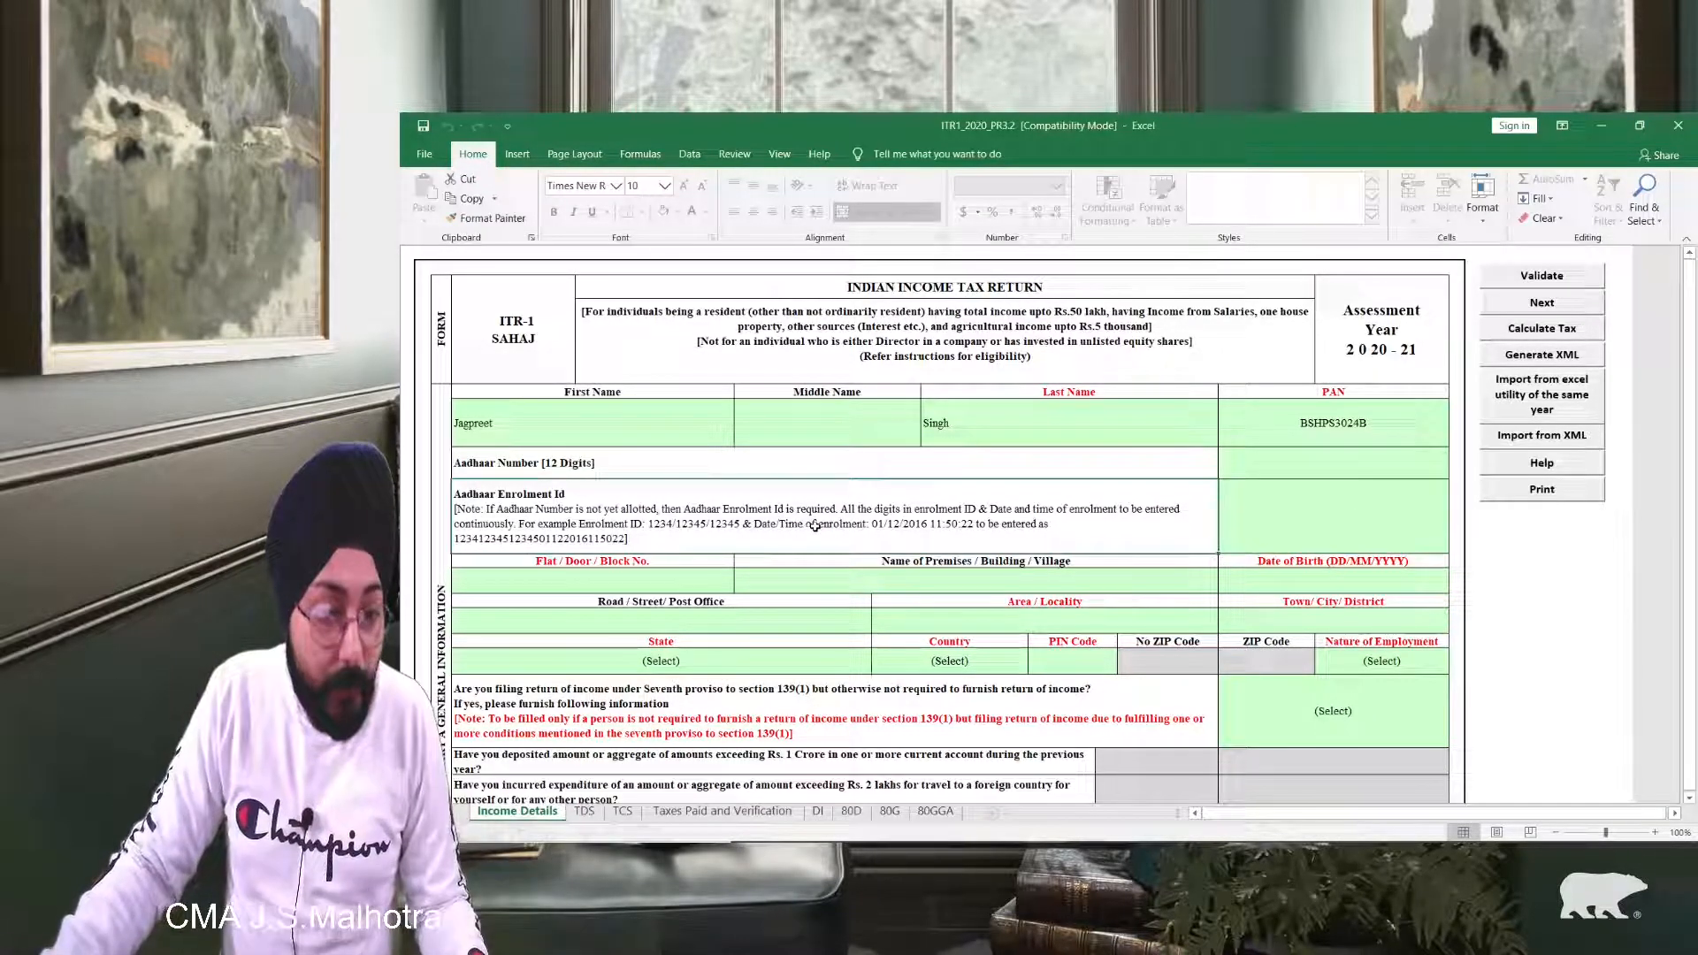
left_click(1365, 521)
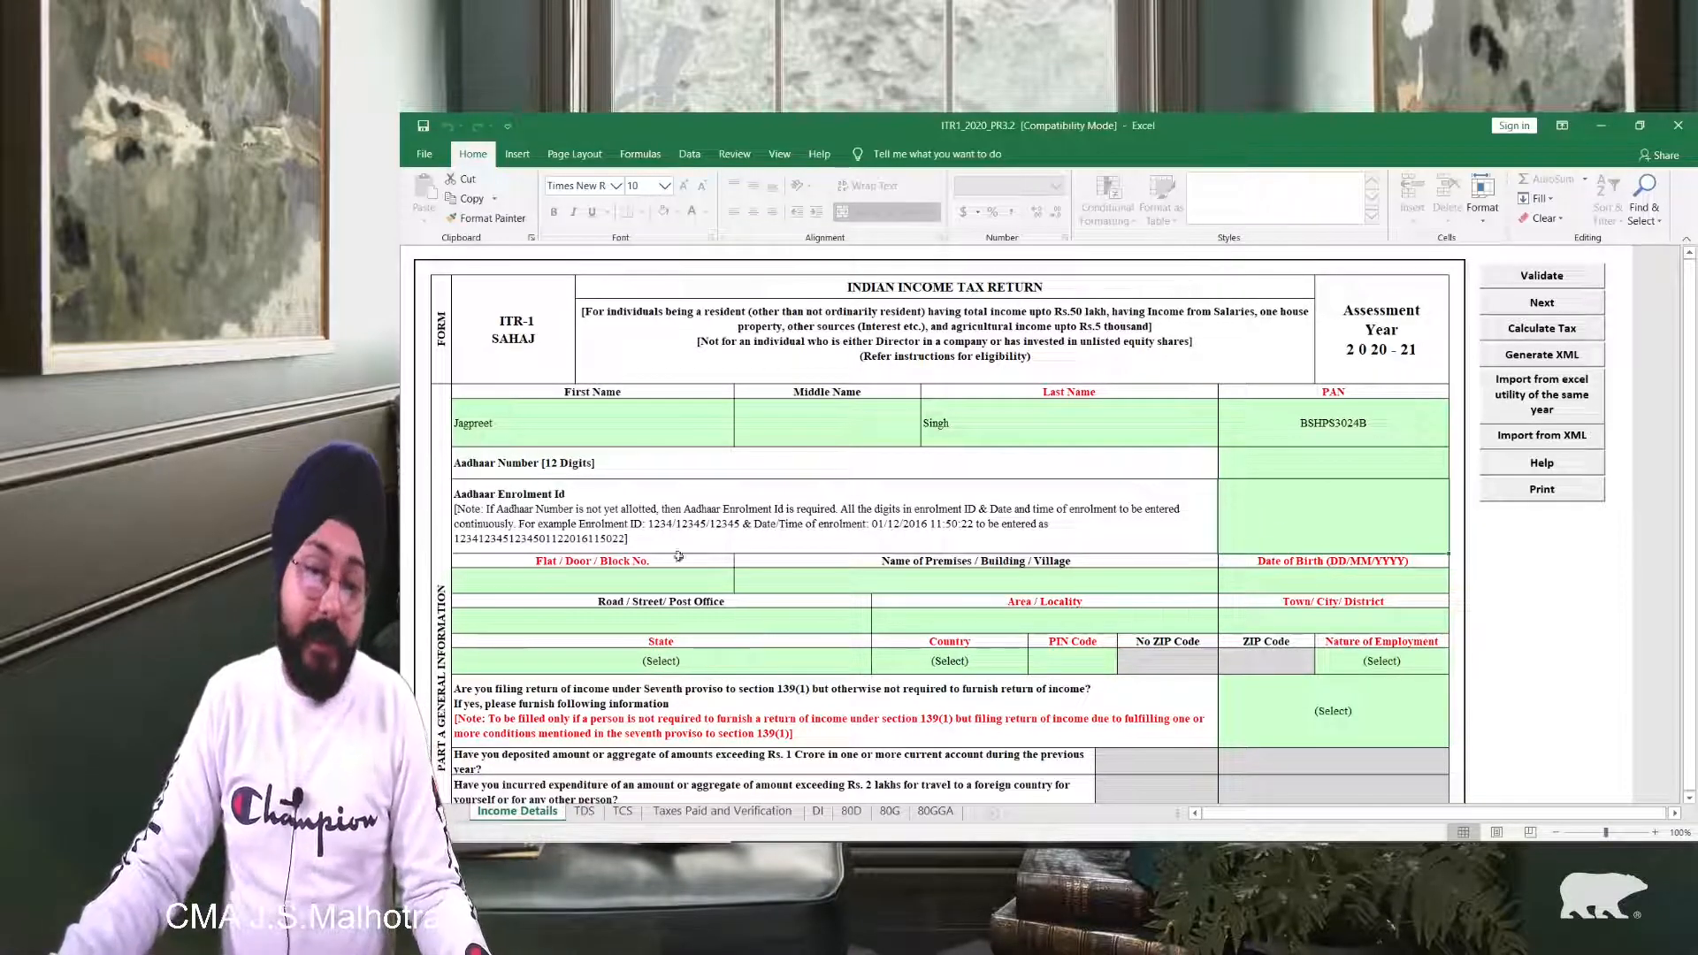
left_click(663, 582)
left_click(1009, 589)
left_click(1303, 582)
left_click(610, 618)
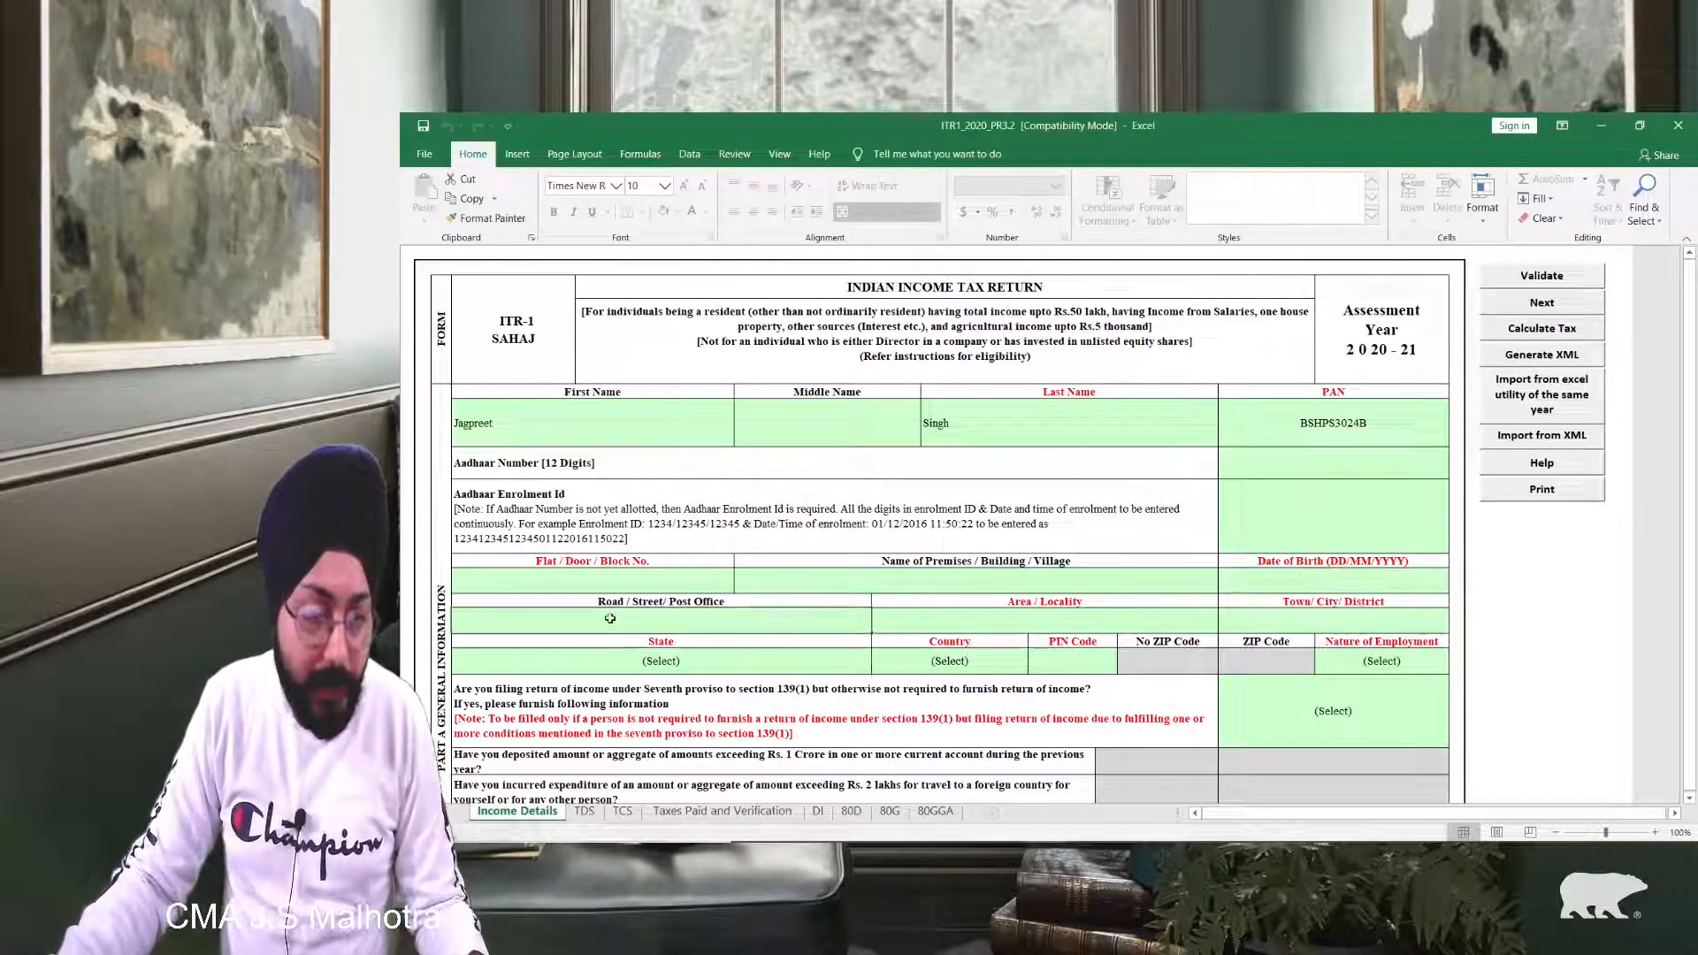
left_click(1074, 616)
left_click(1369, 623)
left_click(676, 662)
left_click(1074, 659)
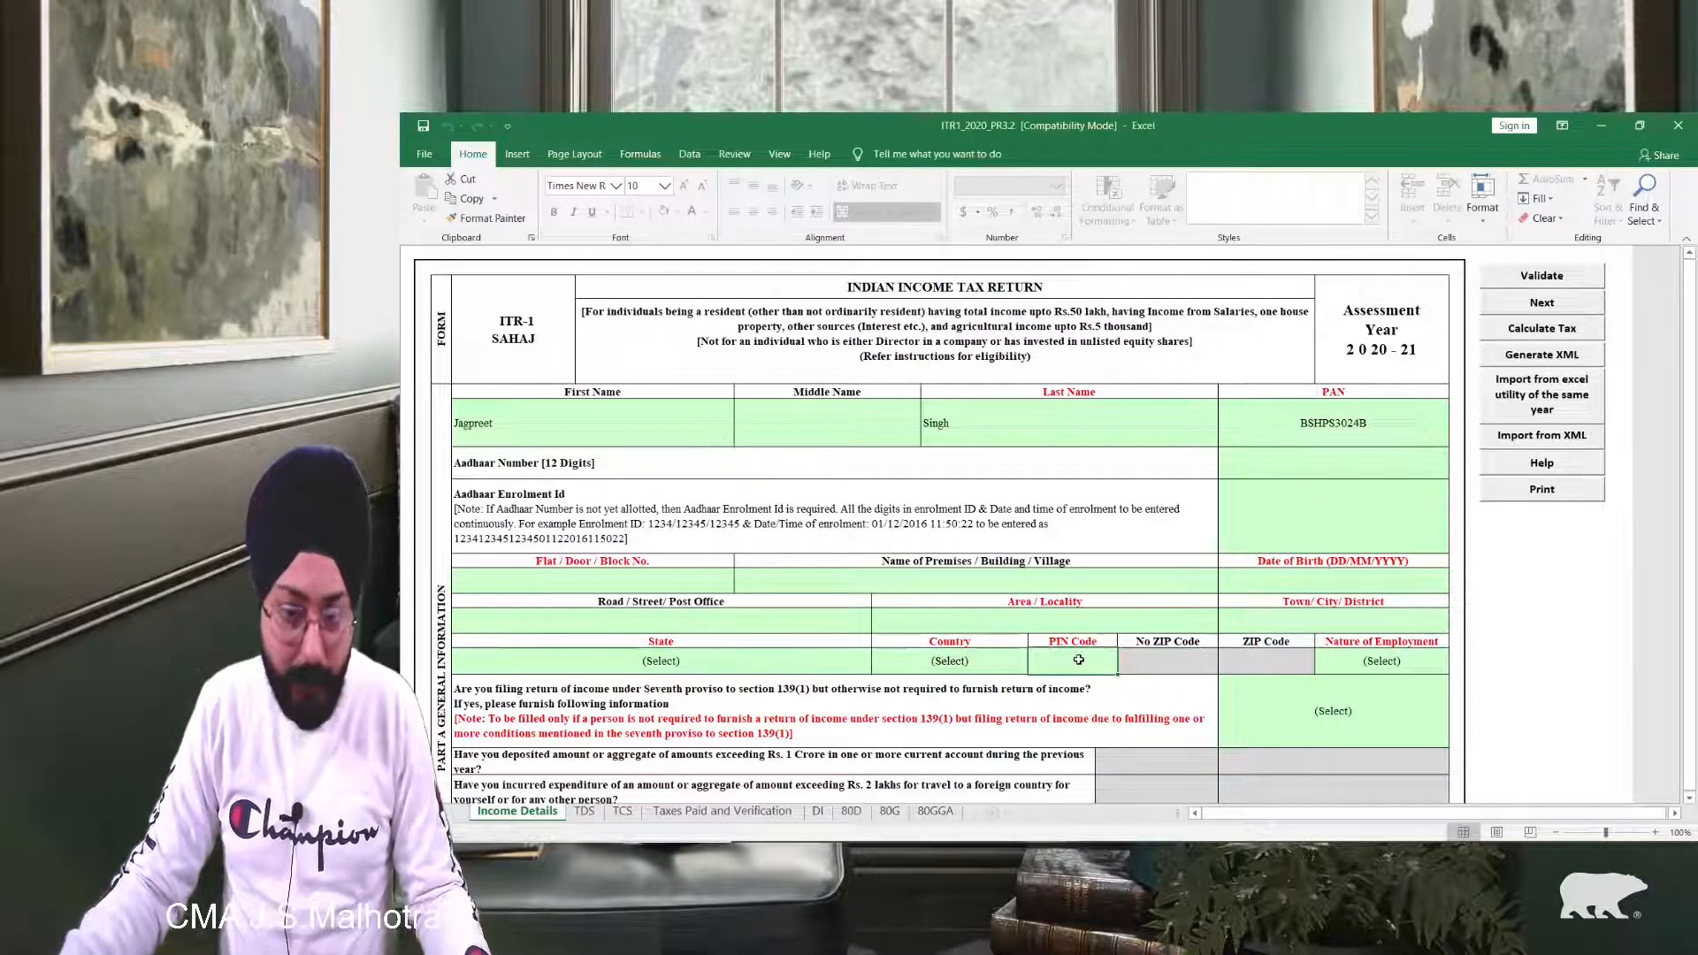
Step: Choose 'Not Applicable (eg. Family pension etc)' from the Nature of Employment dropdown
scroll(1238, 504, "down", 3)
left_click(1406, 351)
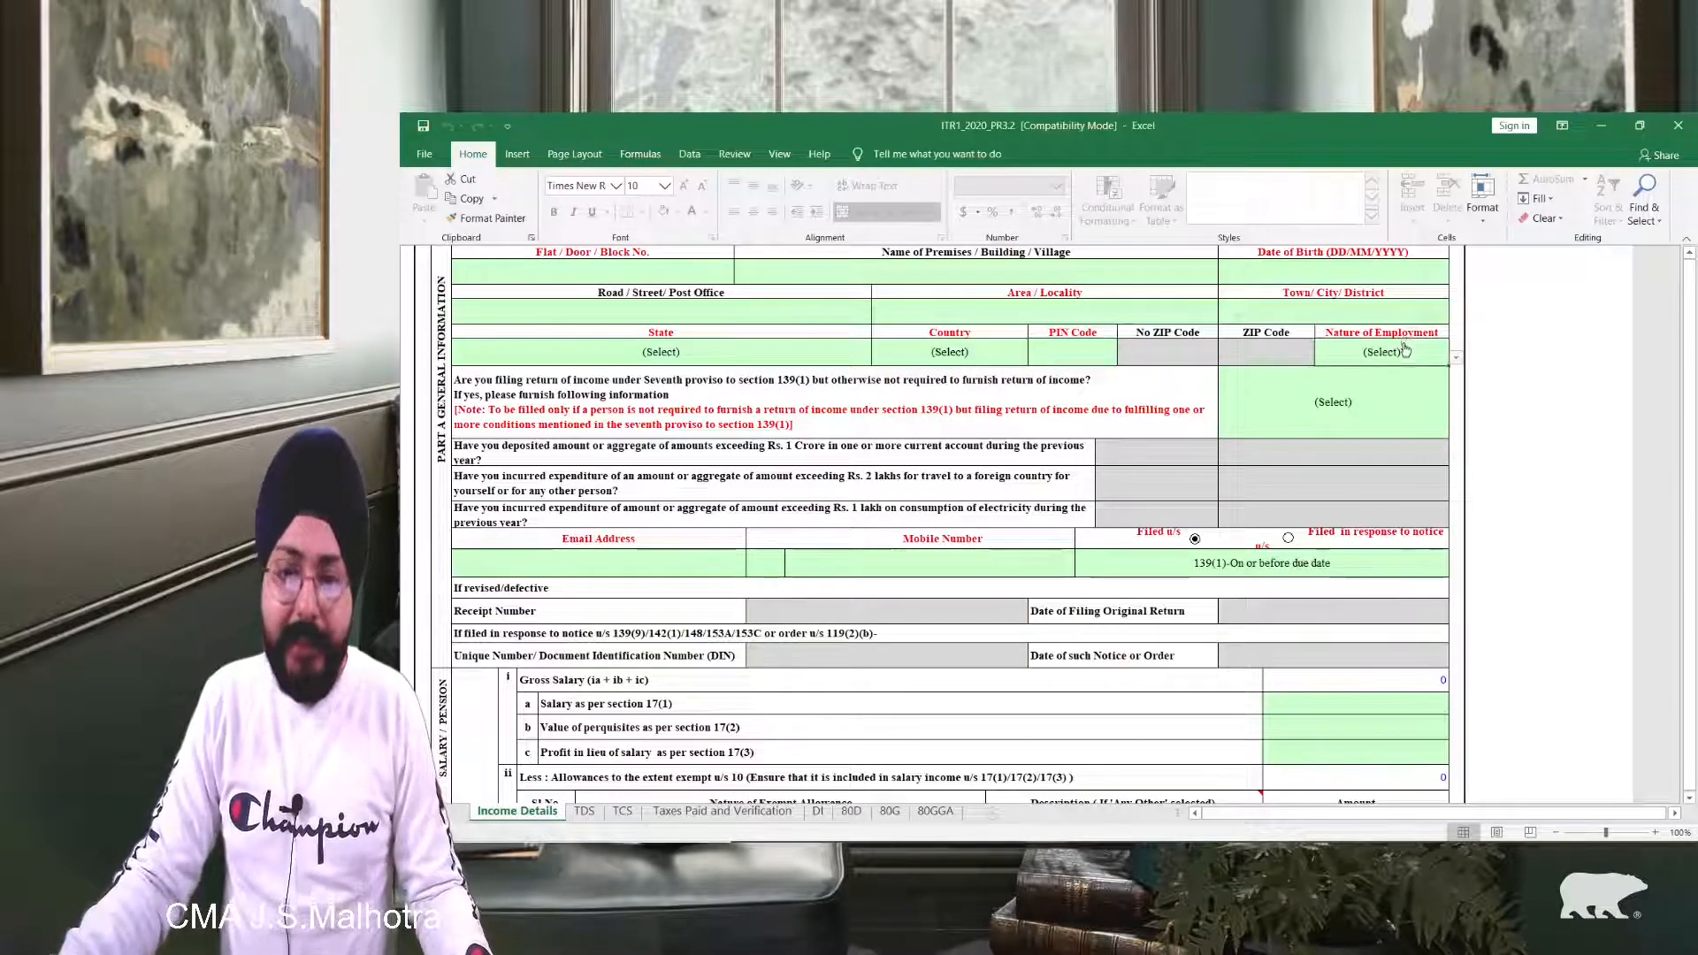
scroll(1406, 351, "up", 2)
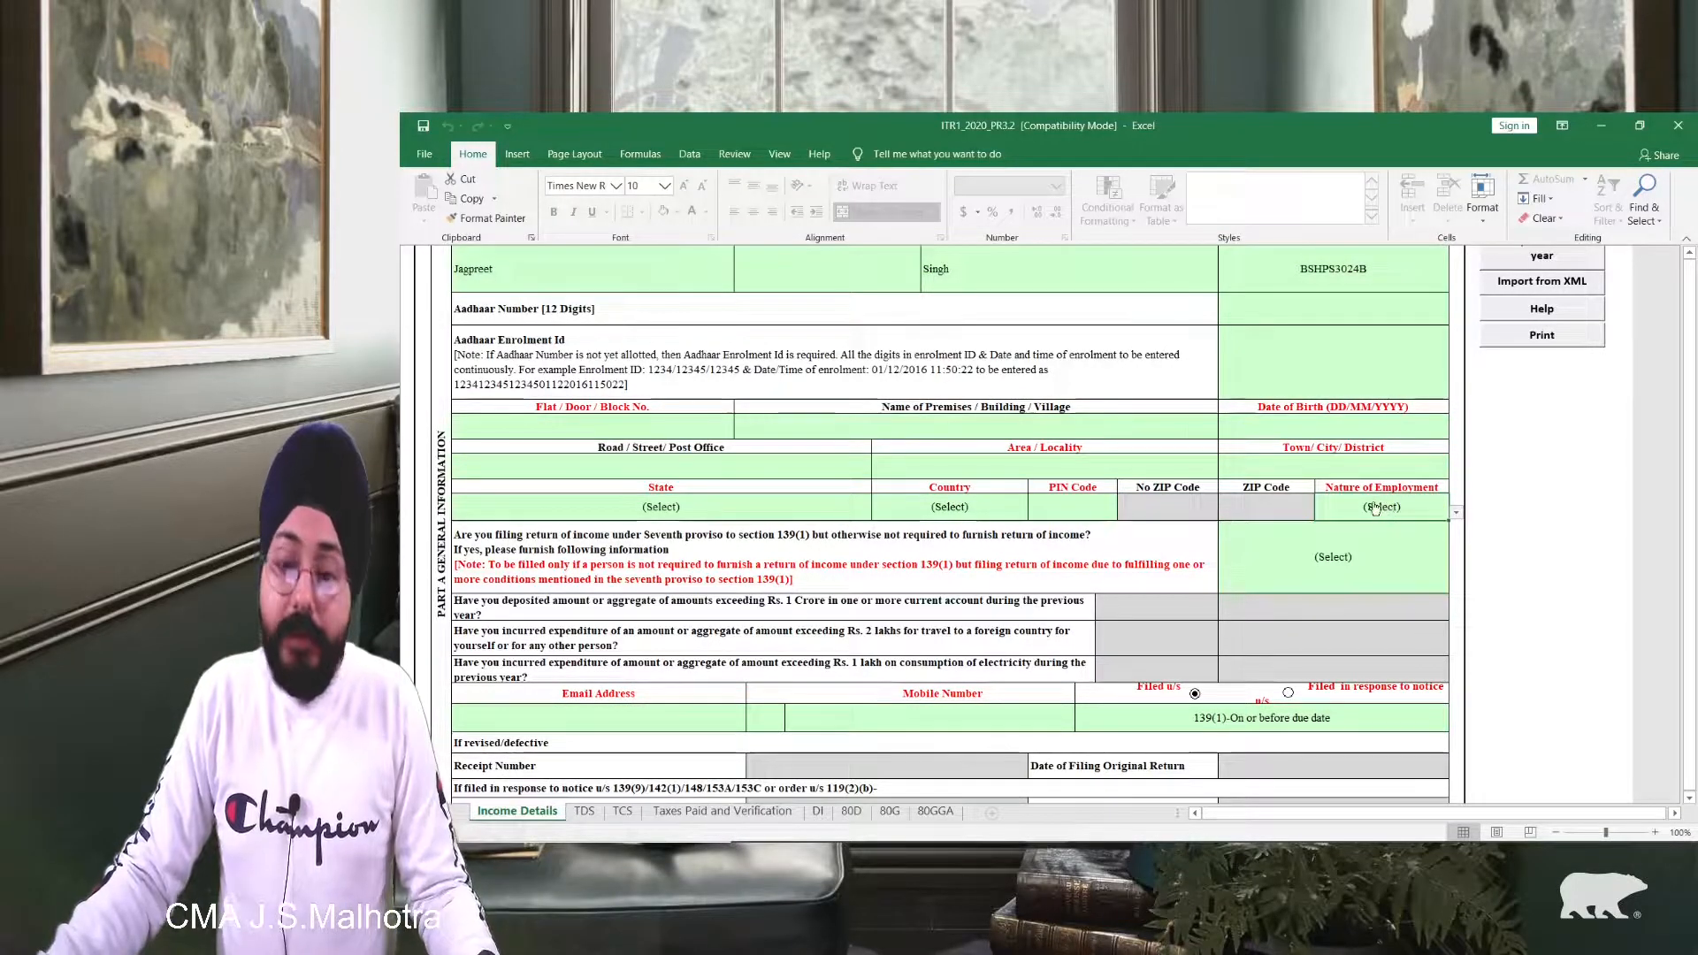
left_click(1454, 512)
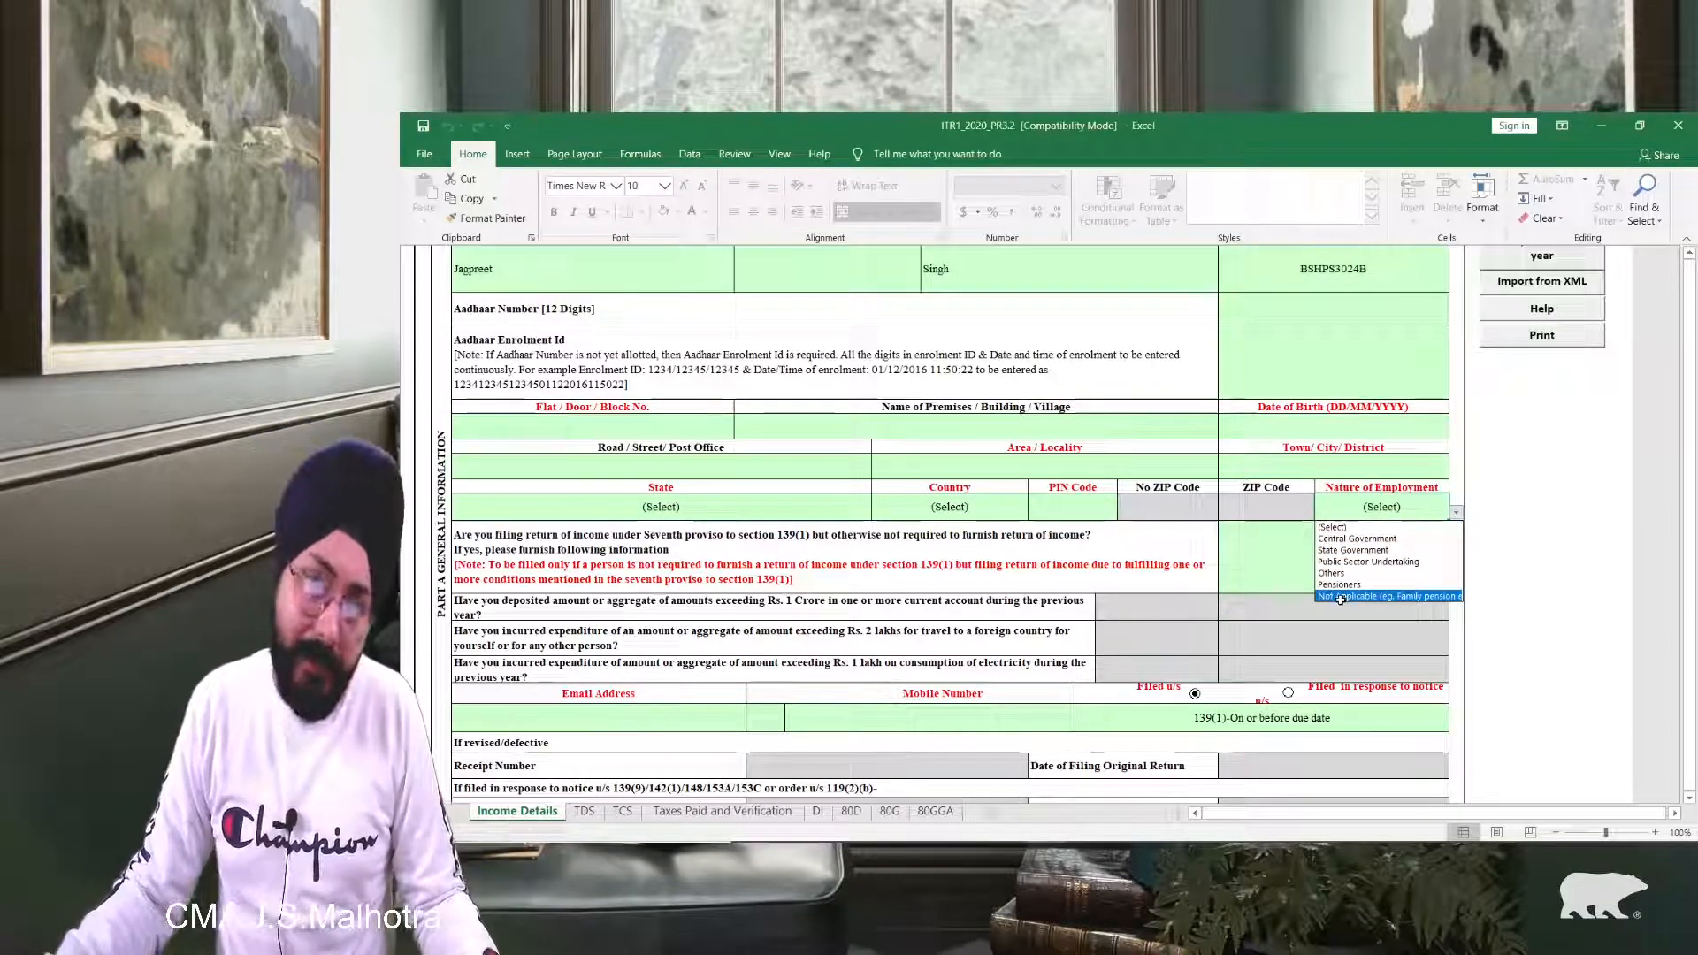
left_click(1201, 544)
left_click(1454, 512)
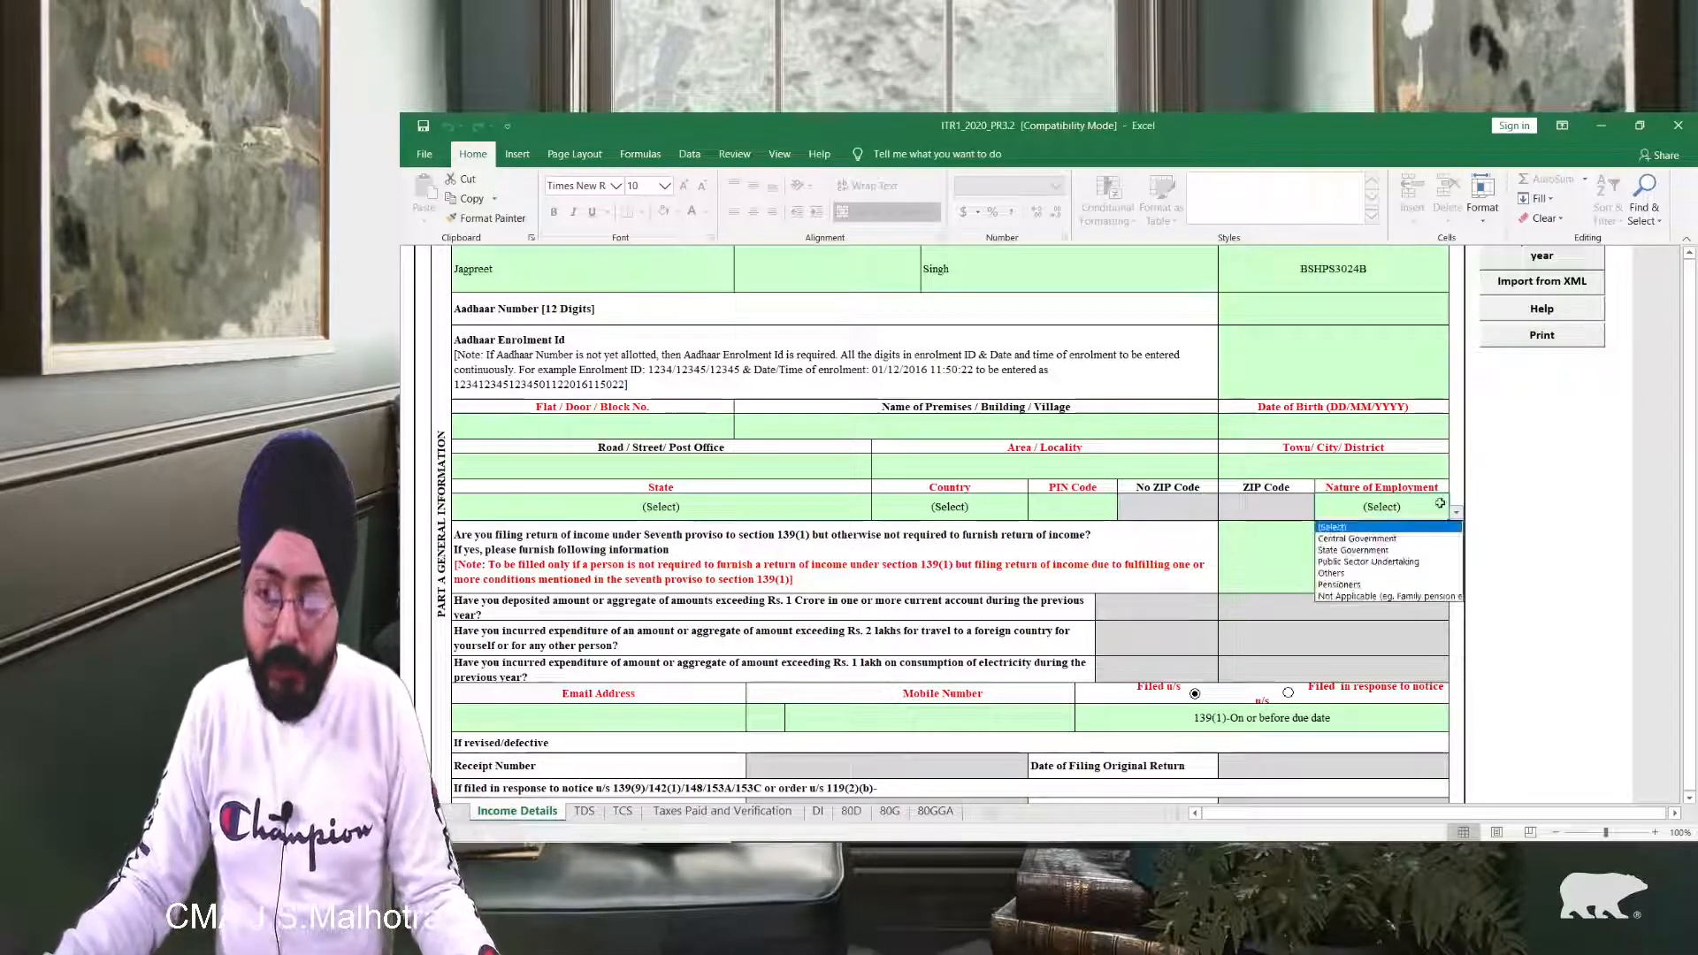
left_click(1346, 595)
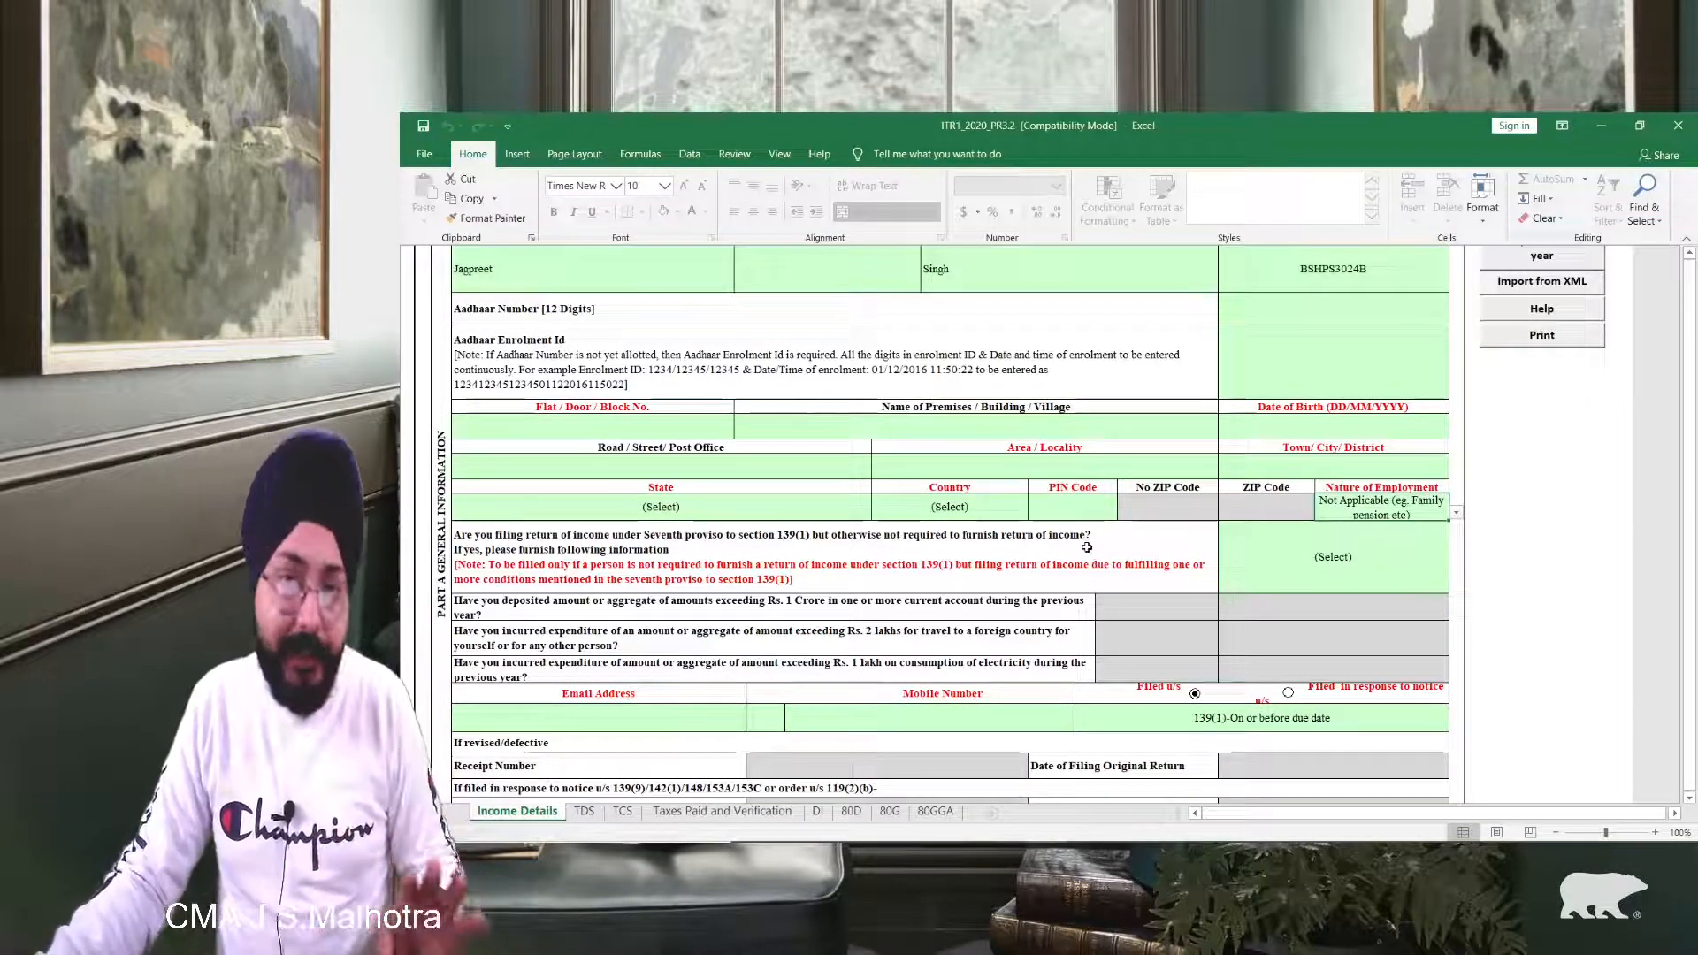
left_click(1296, 566)
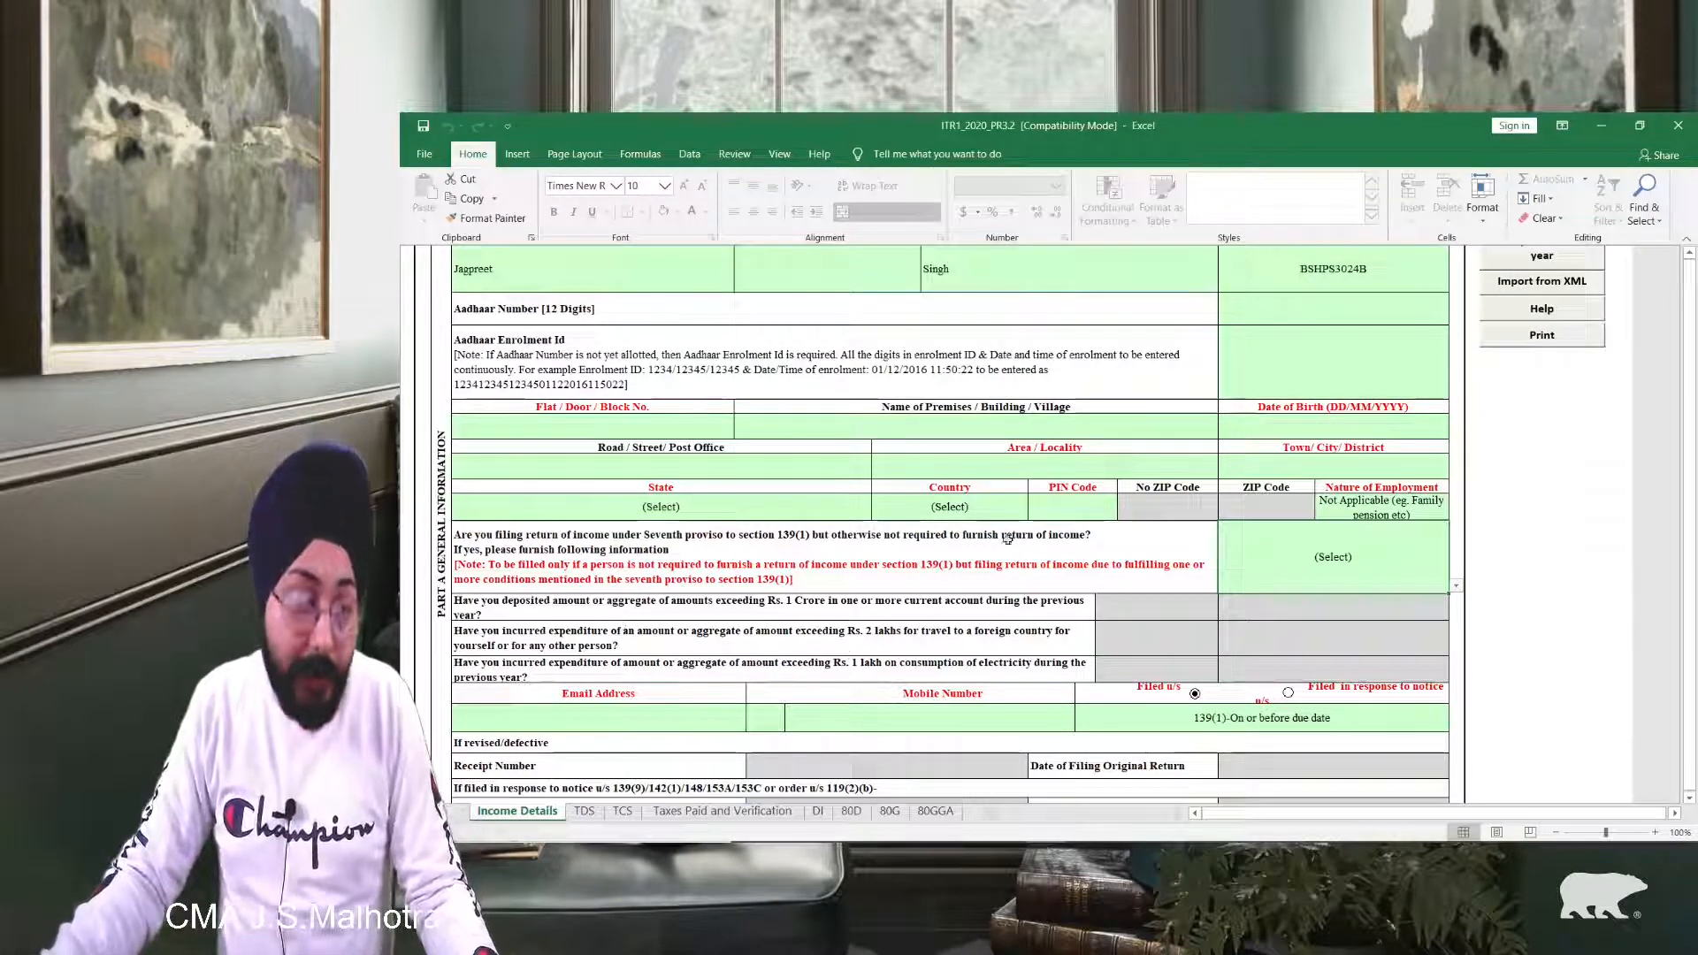
Step: Answer Yes to seventh proviso and deposit questions, No to foreign travel and electricity
left_click(1333, 559)
left_click(1314, 616)
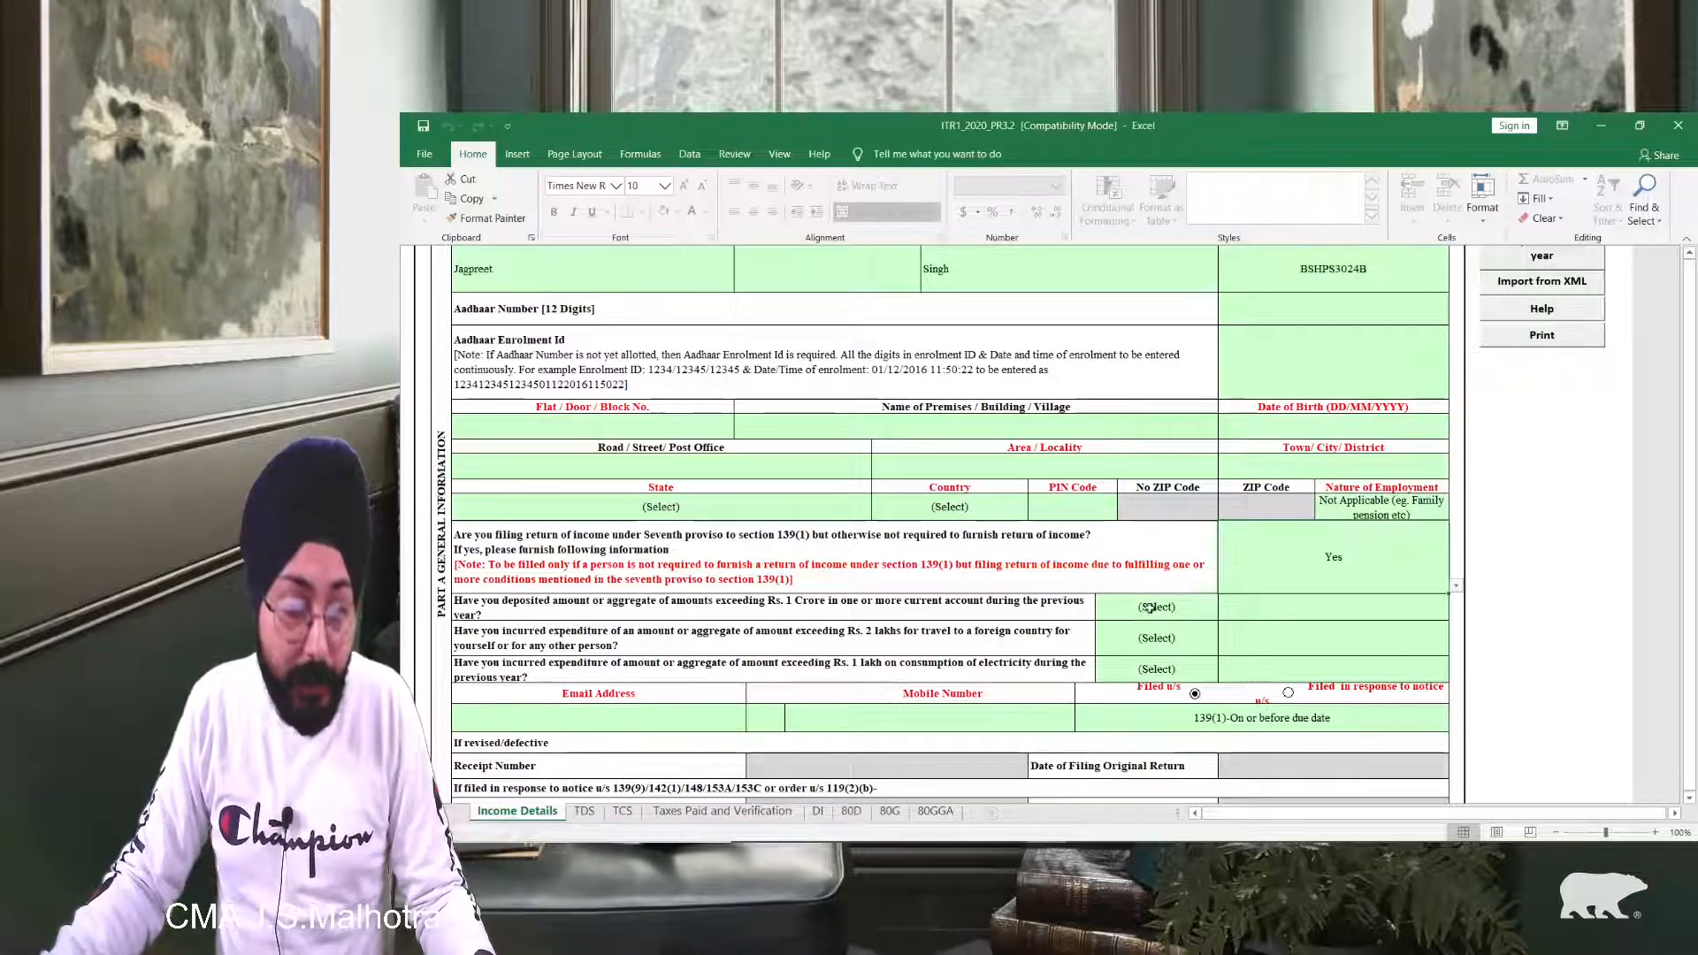
left_click(1150, 608)
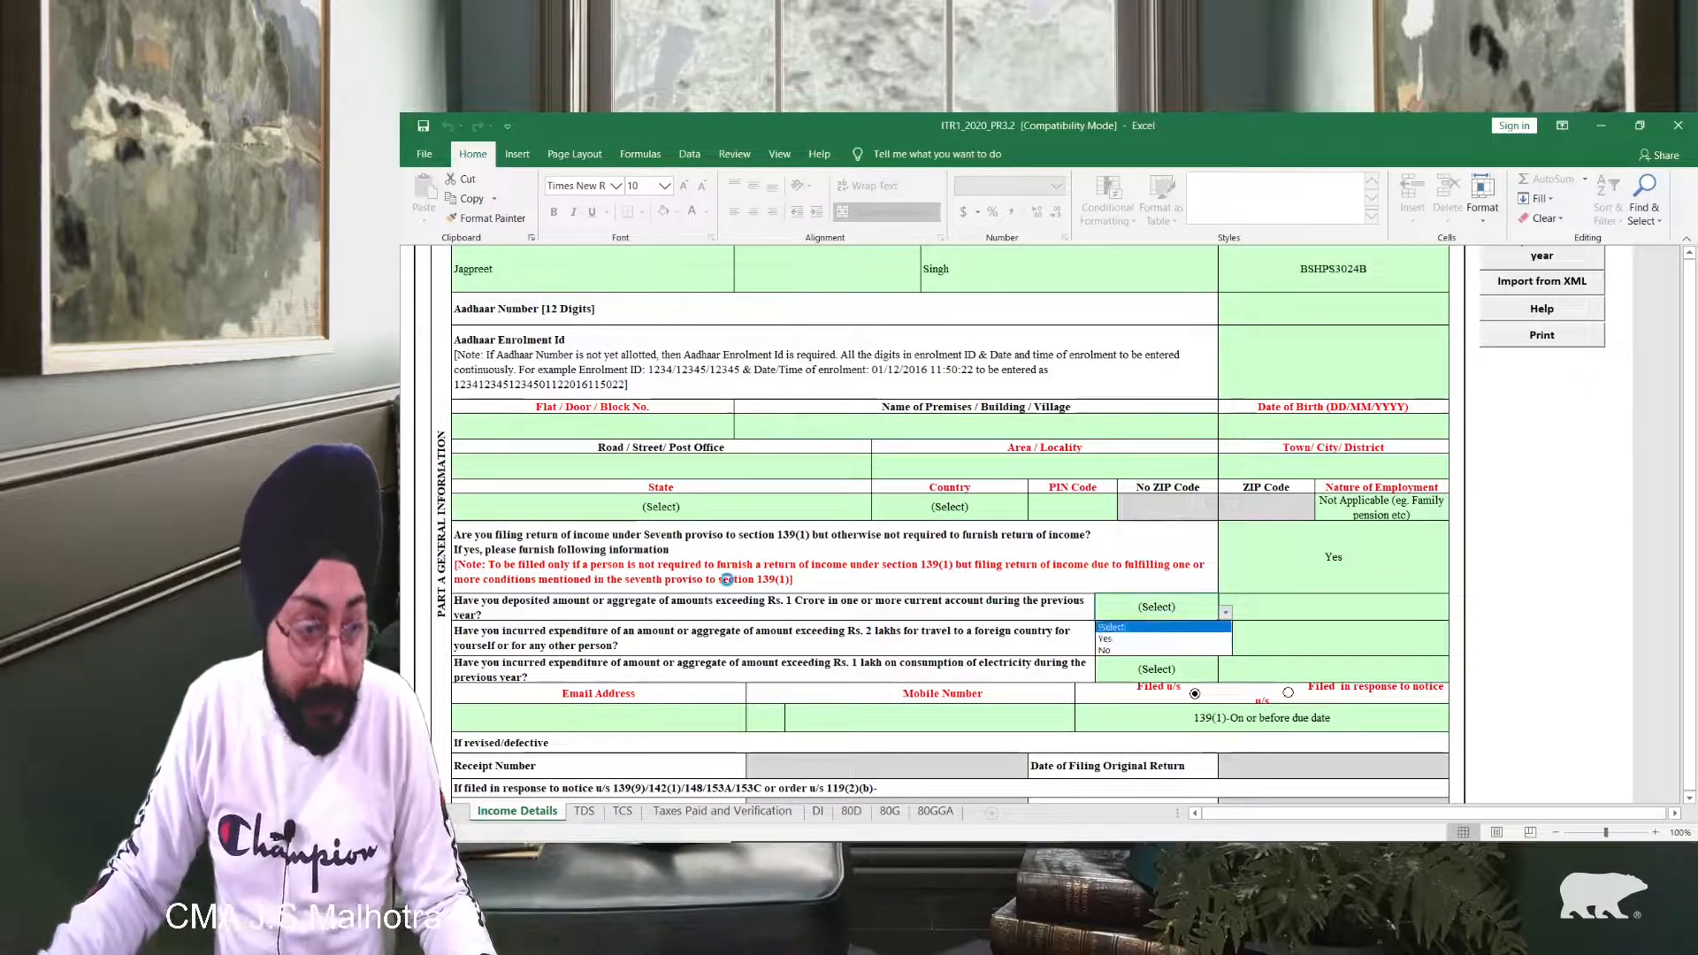
left_click(1146, 638)
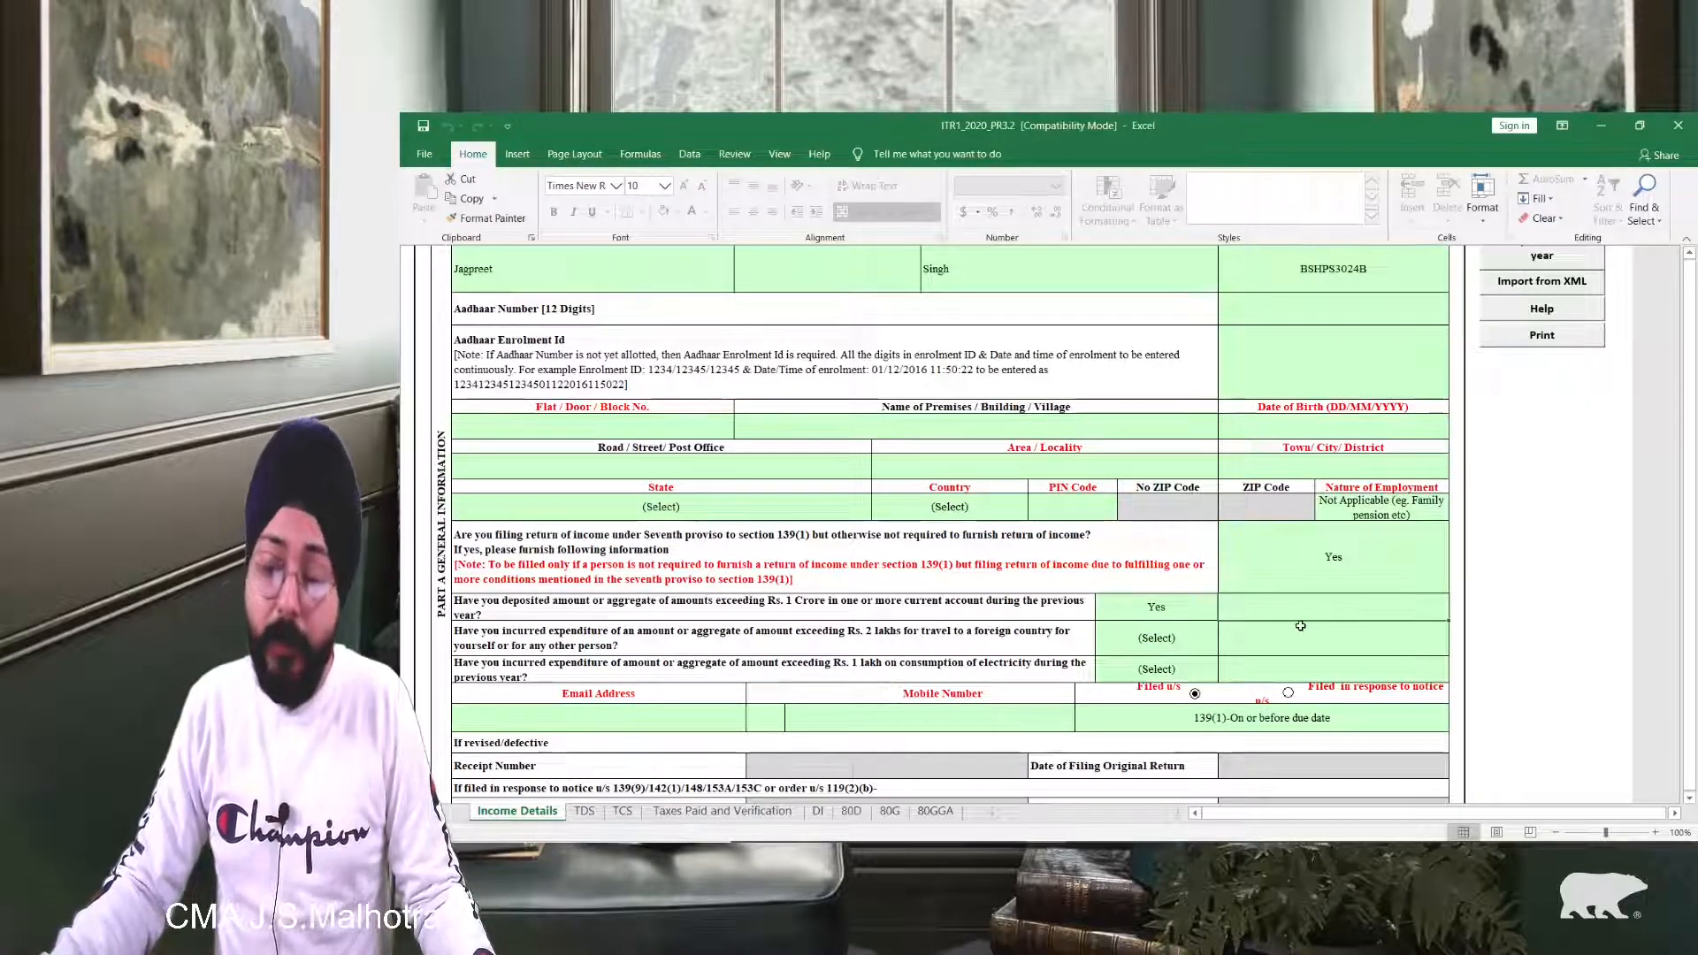
left_click(1172, 634)
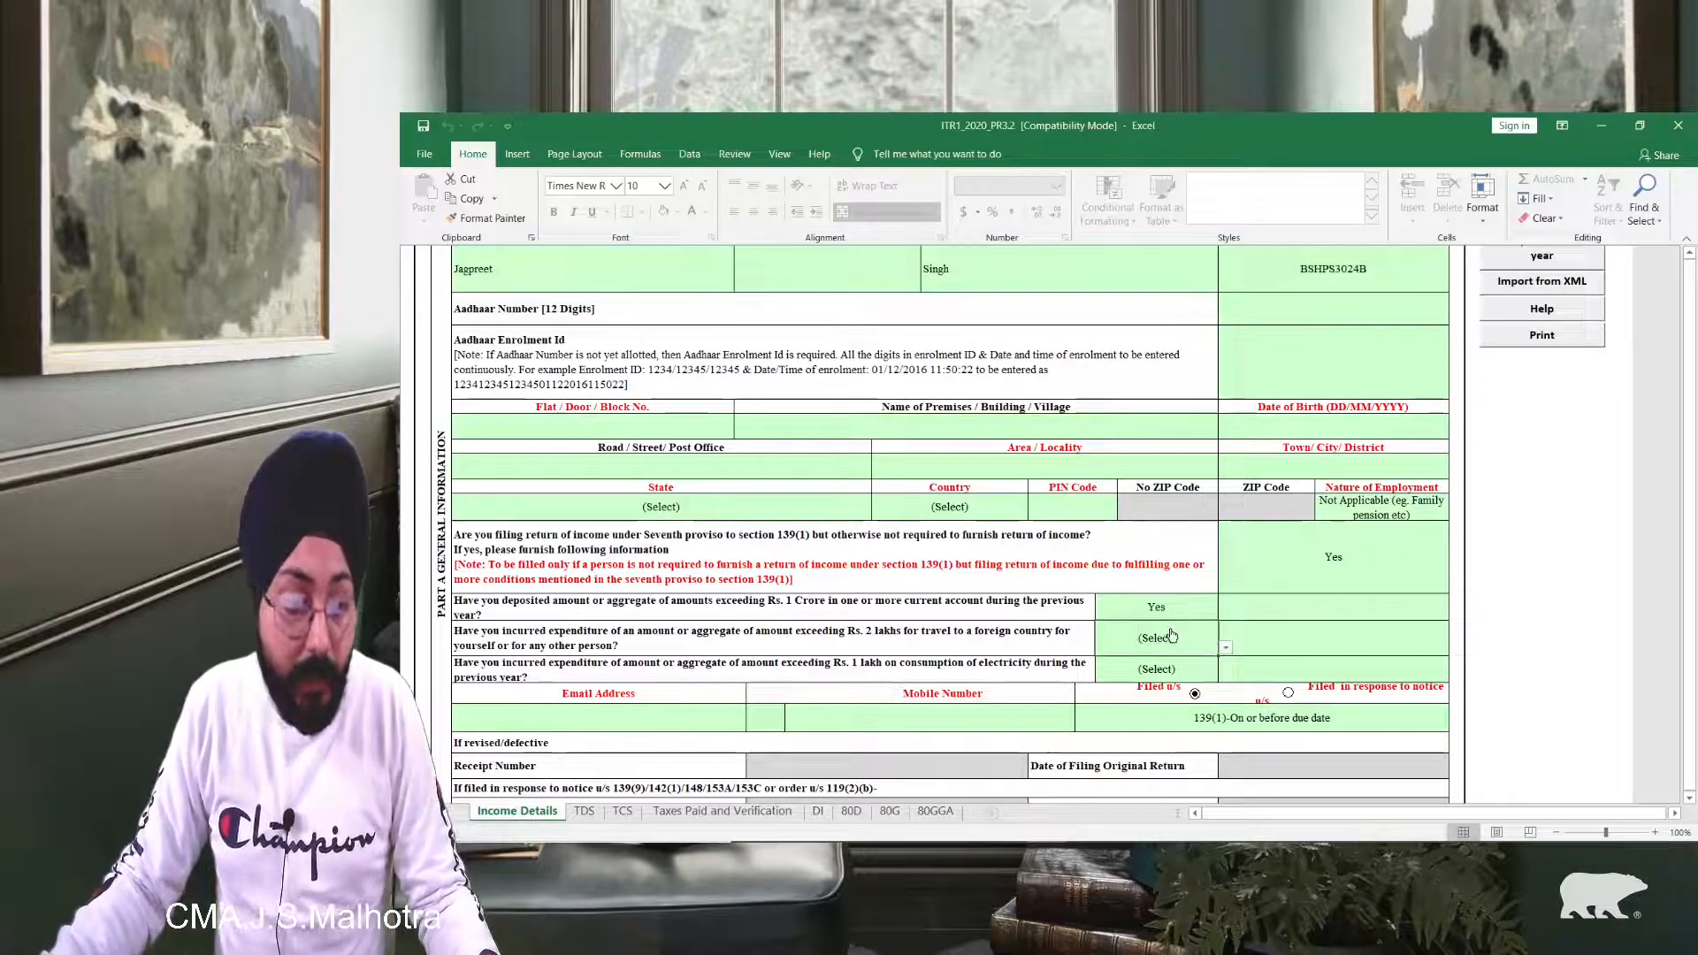
key("alt+Down")
left_click(1132, 684)
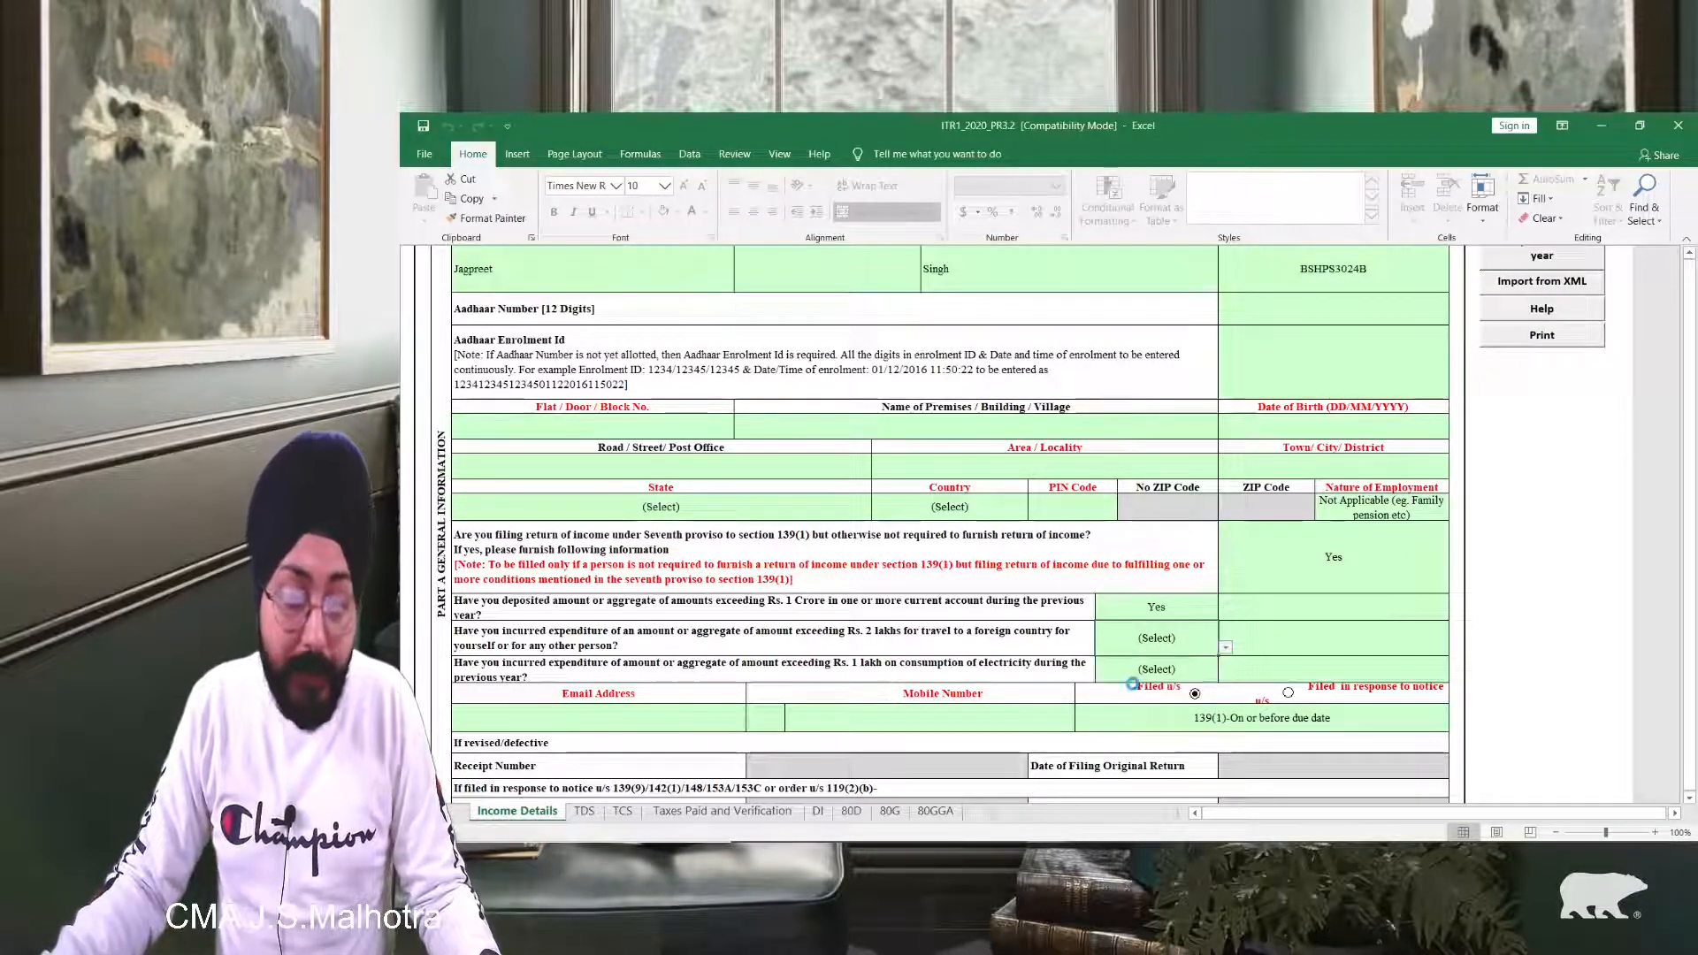
left_click(1141, 670)
key("alt+Down")
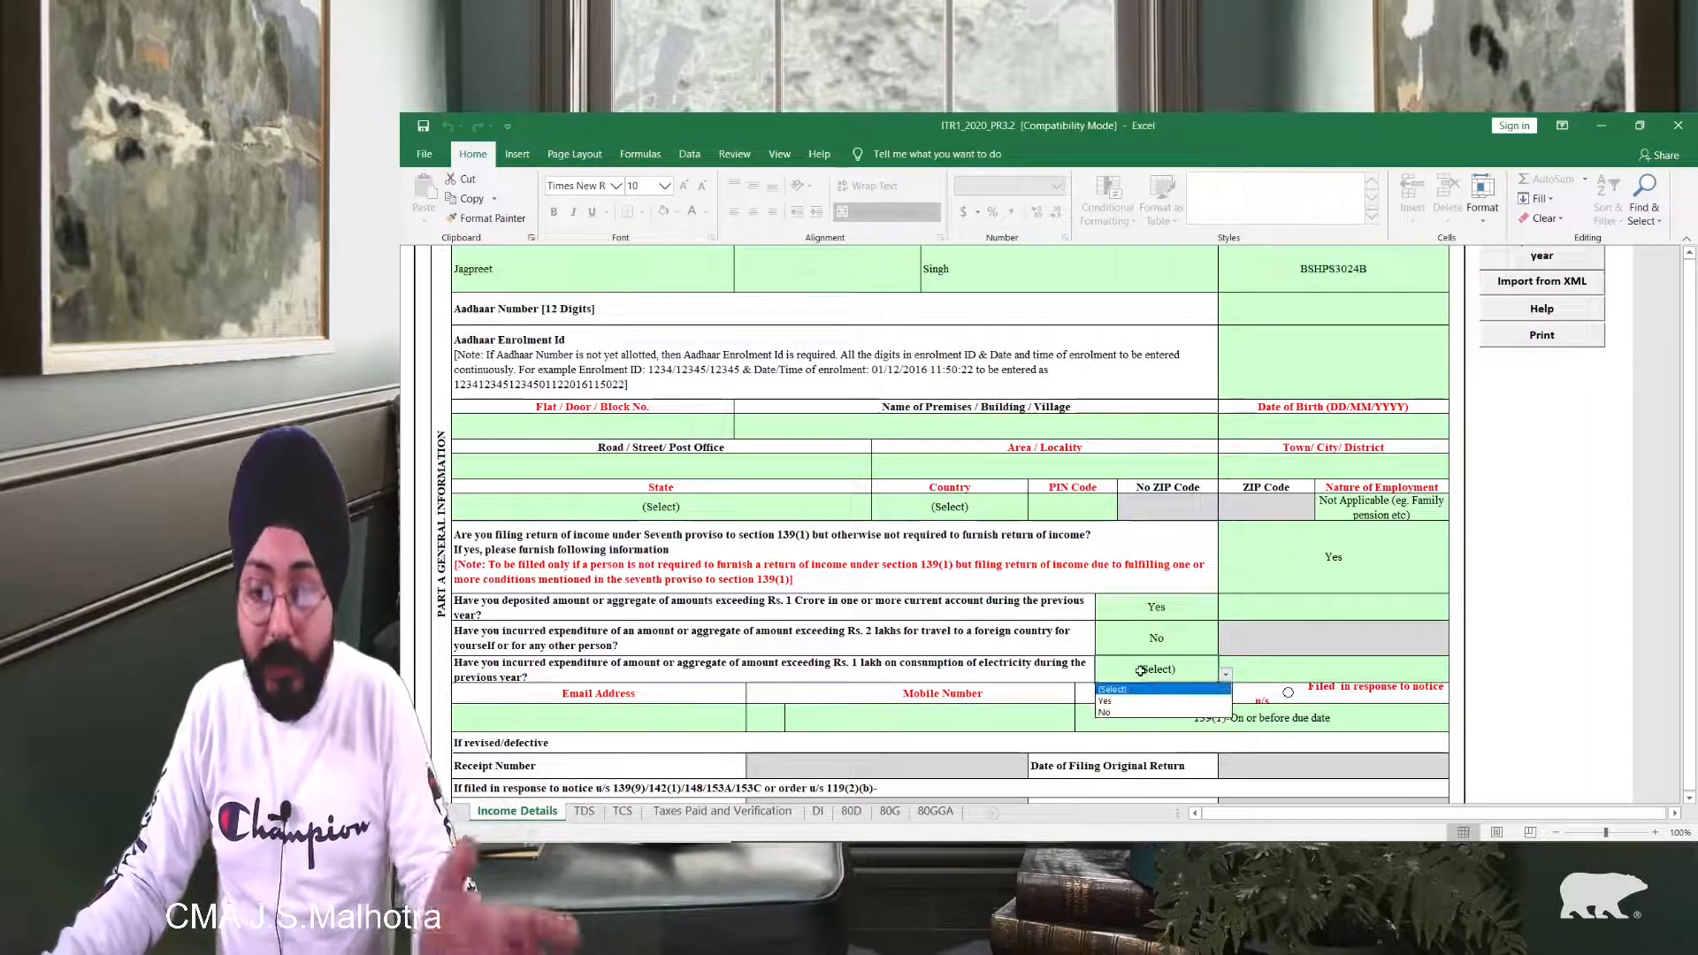
left_click(1145, 713)
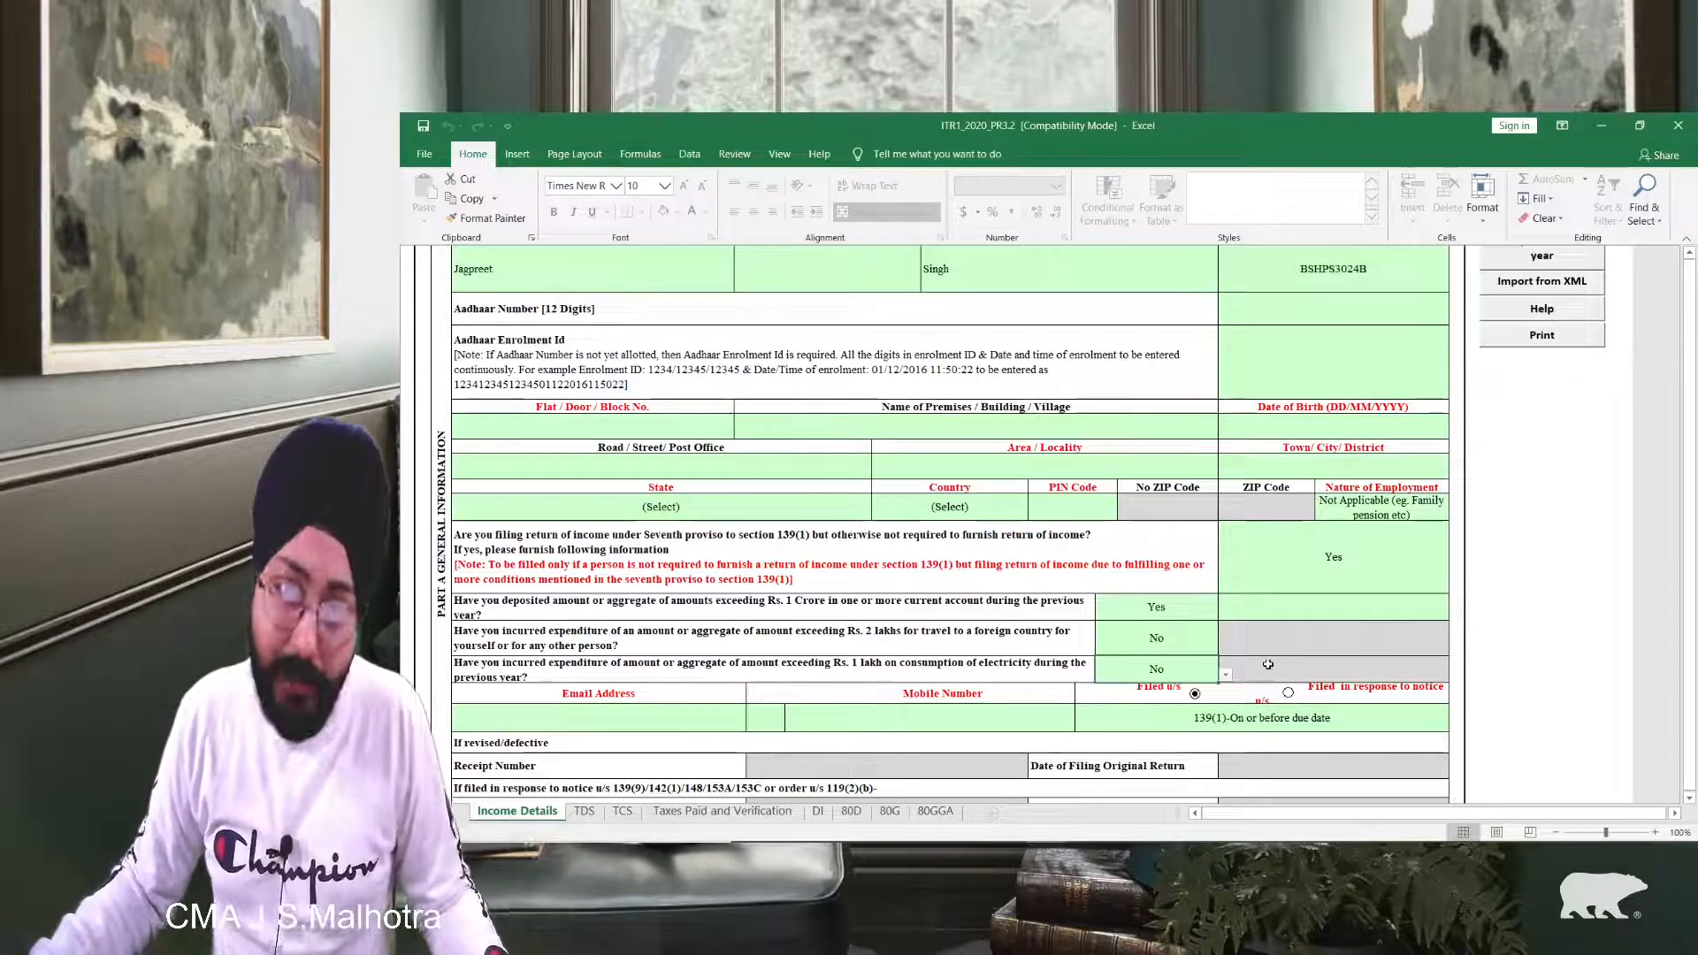
Step: Change the seventh-proviso answer to No, clearing the three follow-up answers
left_click(1181, 607)
left_click(1365, 558)
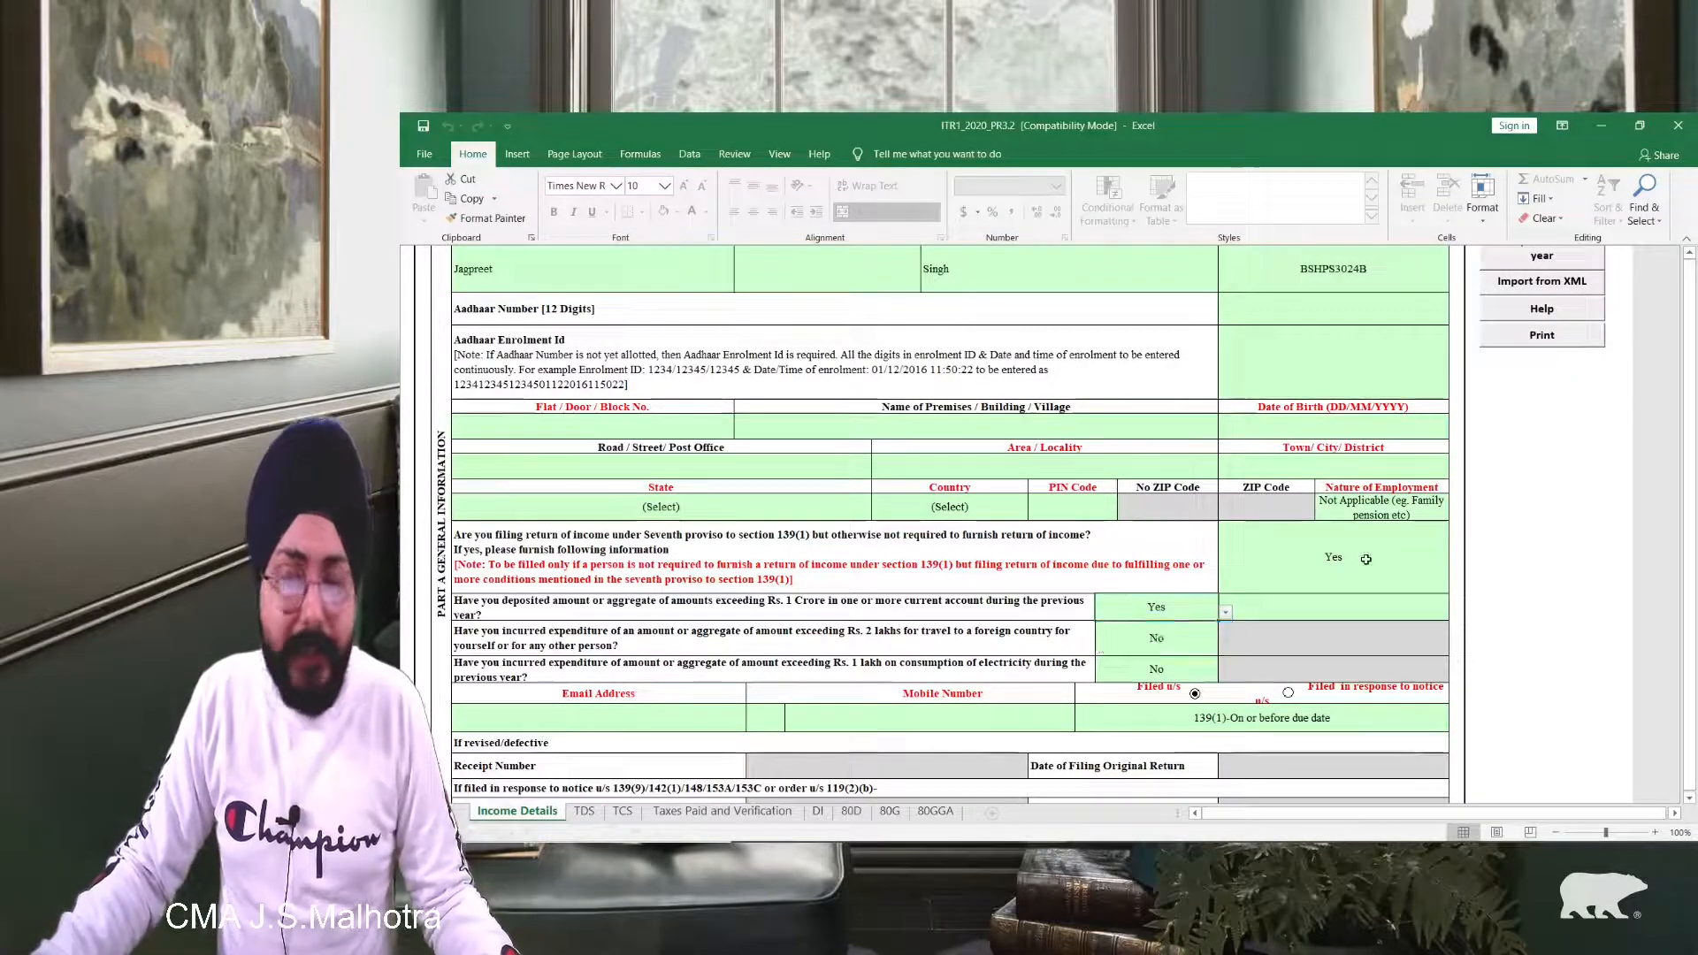
left_click(1366, 559)
key("alt+Down")
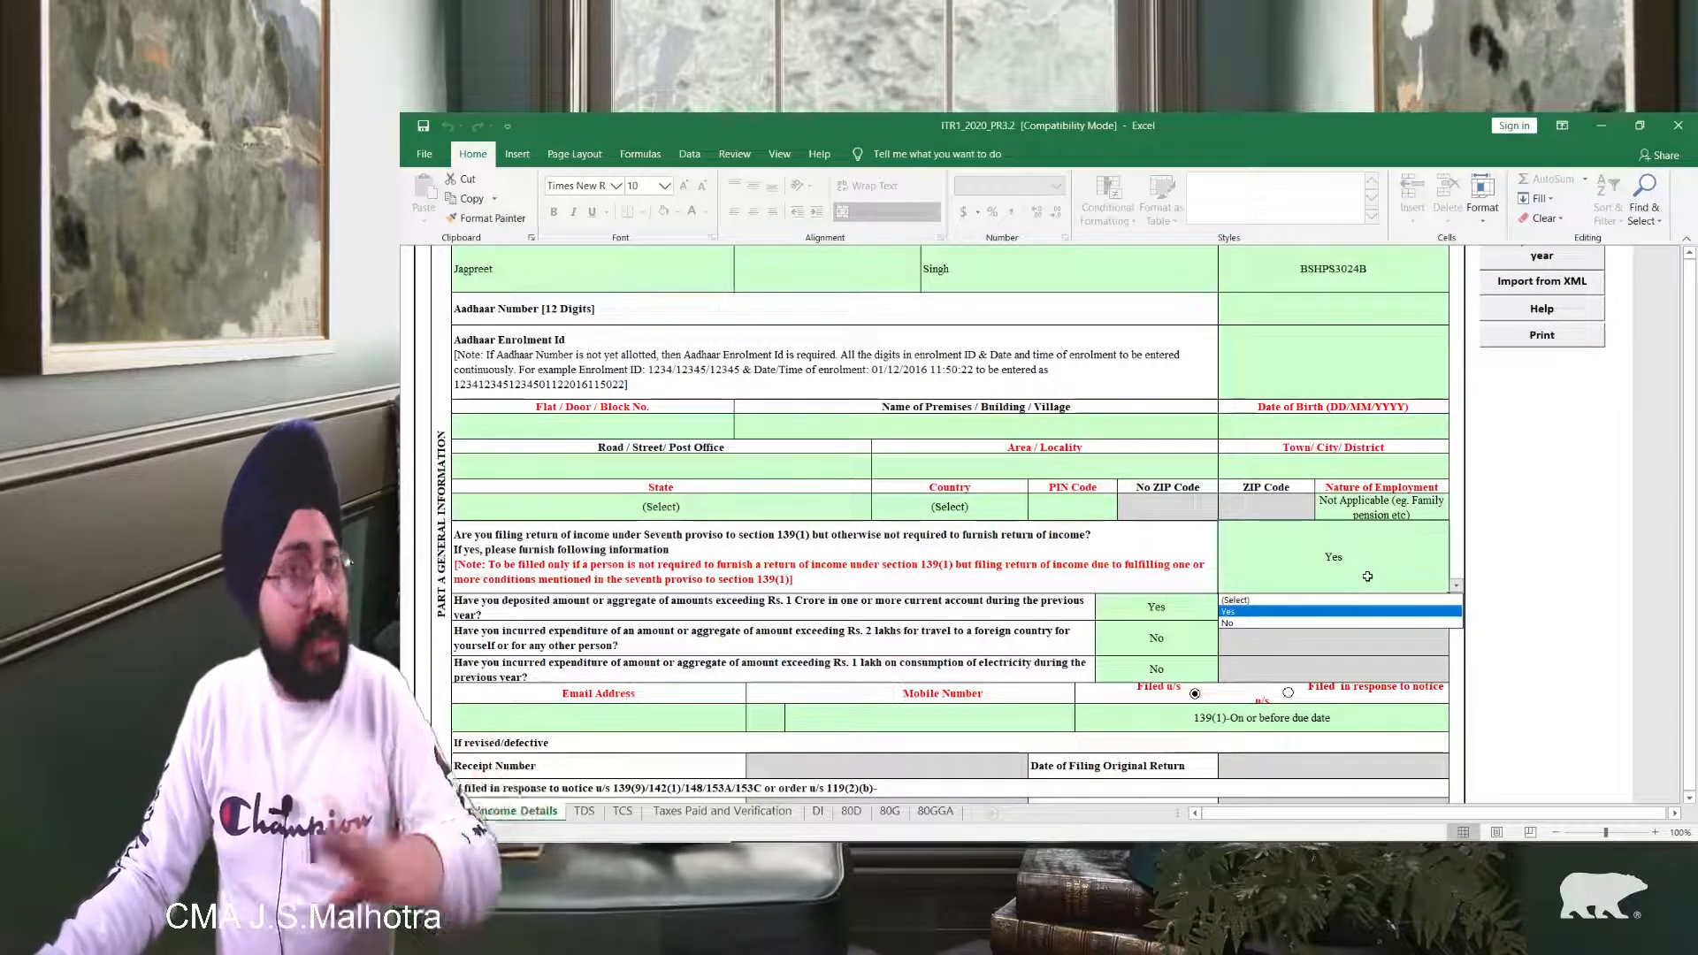
left_click(1341, 622)
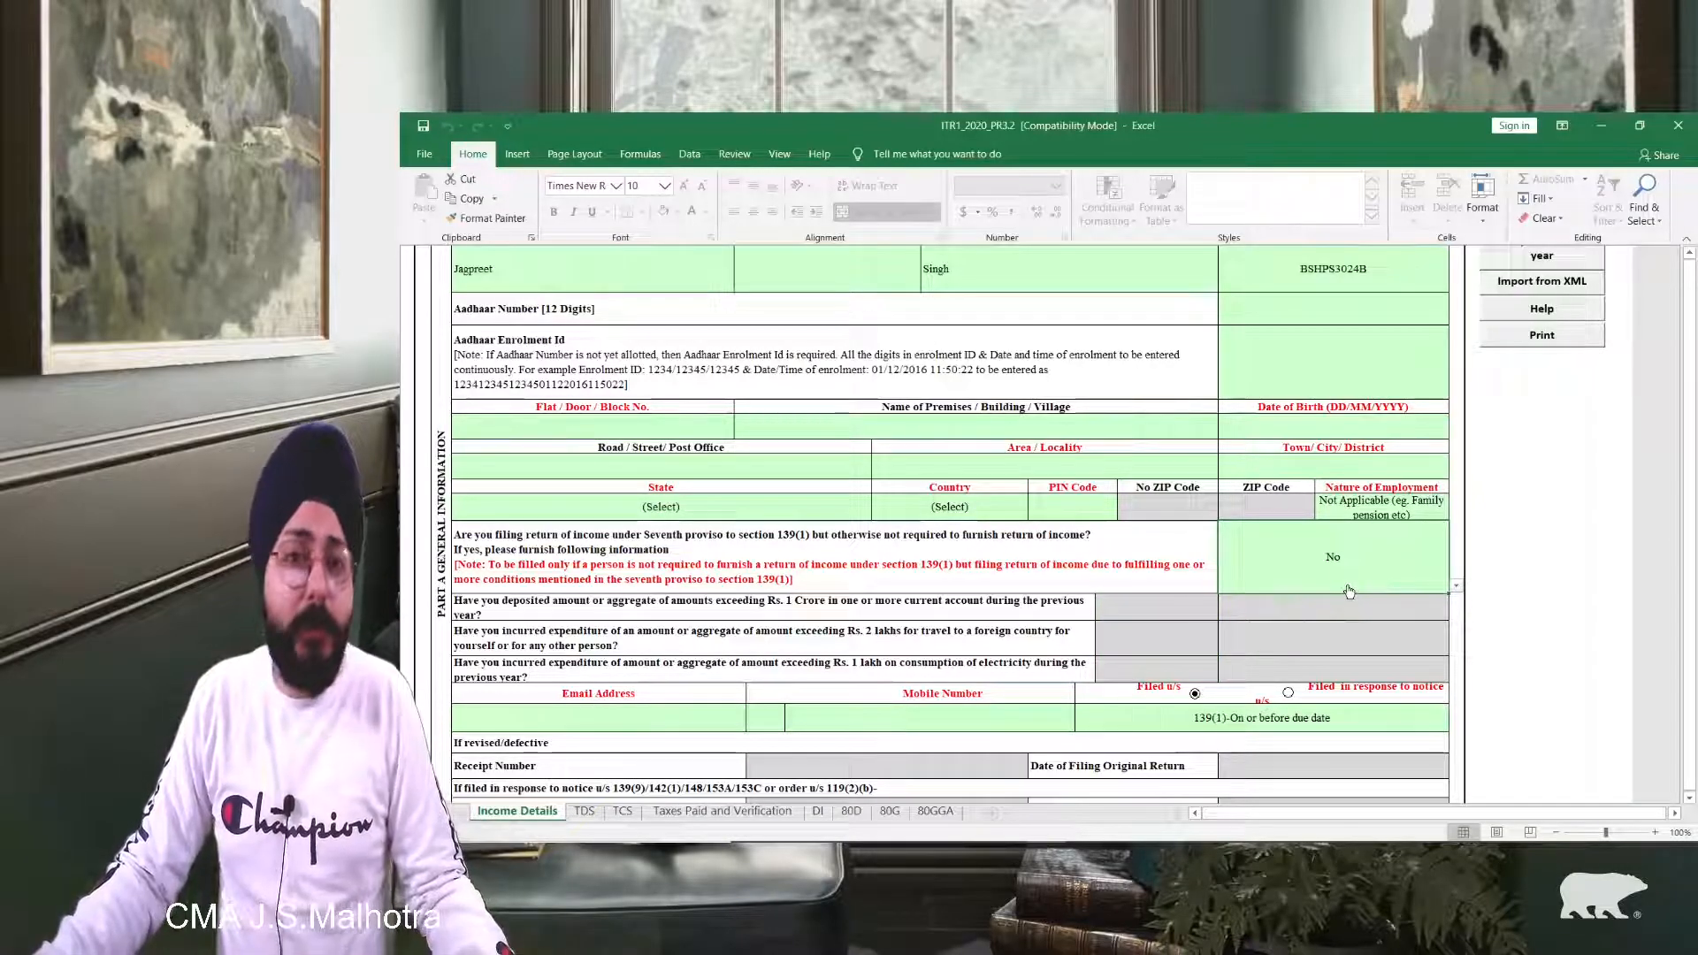
Step: Open the Filed u/s dropdown, which shows 139(1)-On or before due date selected
scroll(593, 528, "down", 4)
scroll(593, 528, "up", 1)
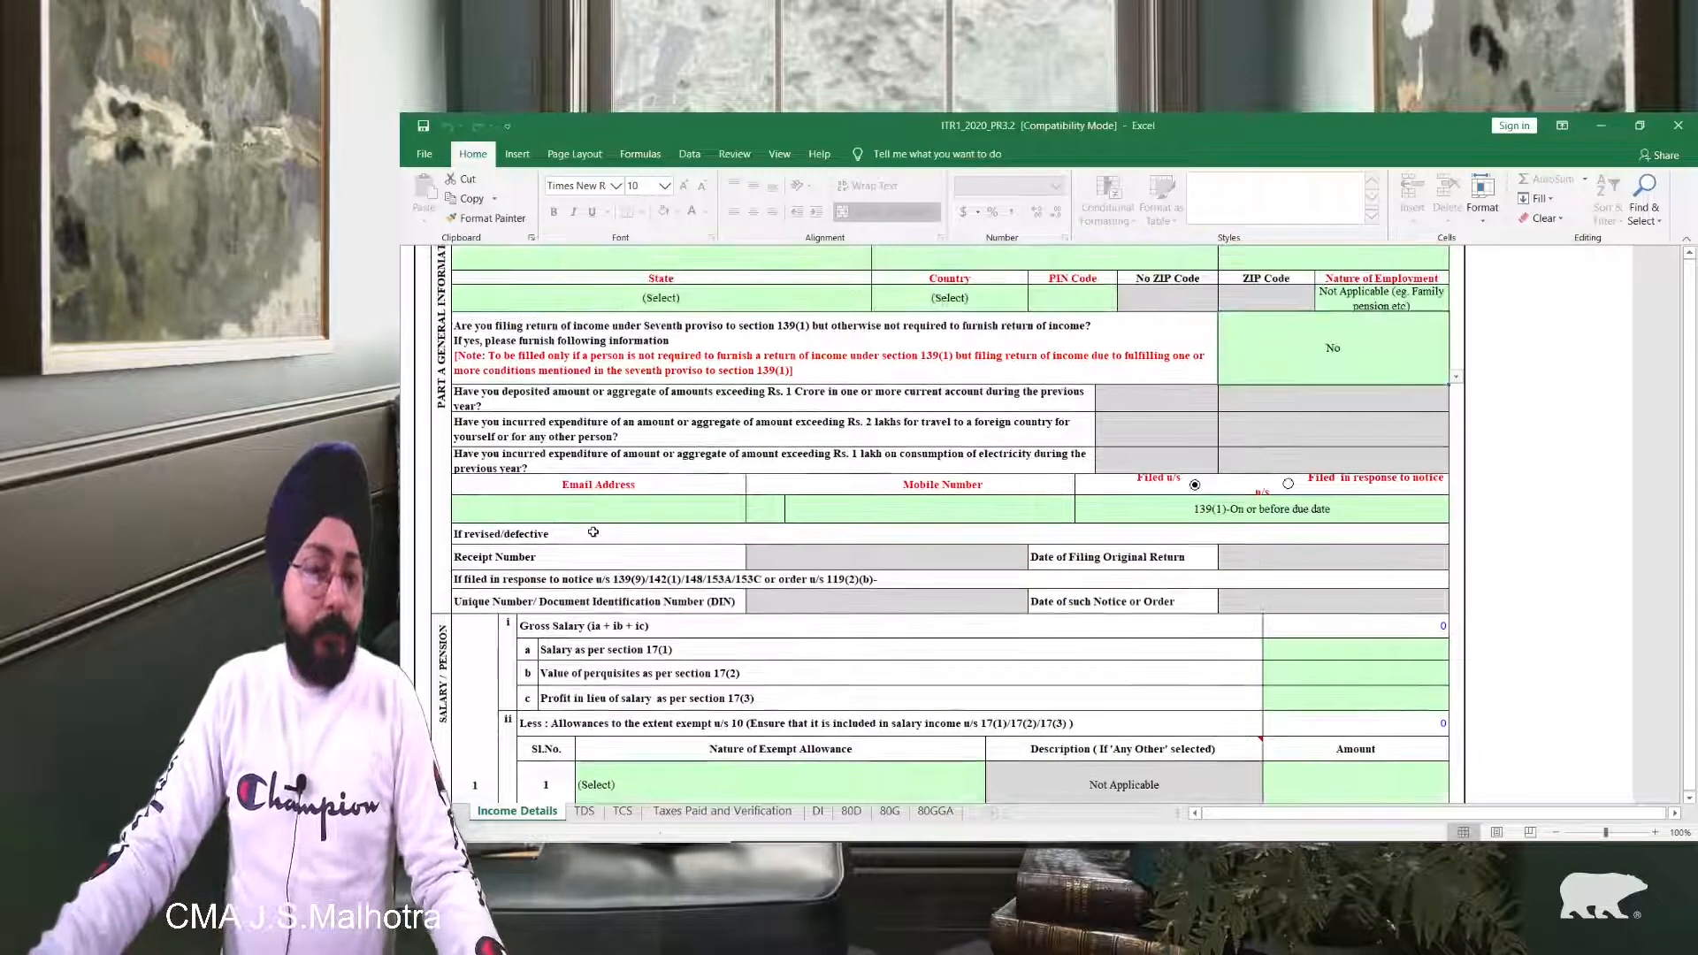
left_click(575, 507)
left_click(823, 509)
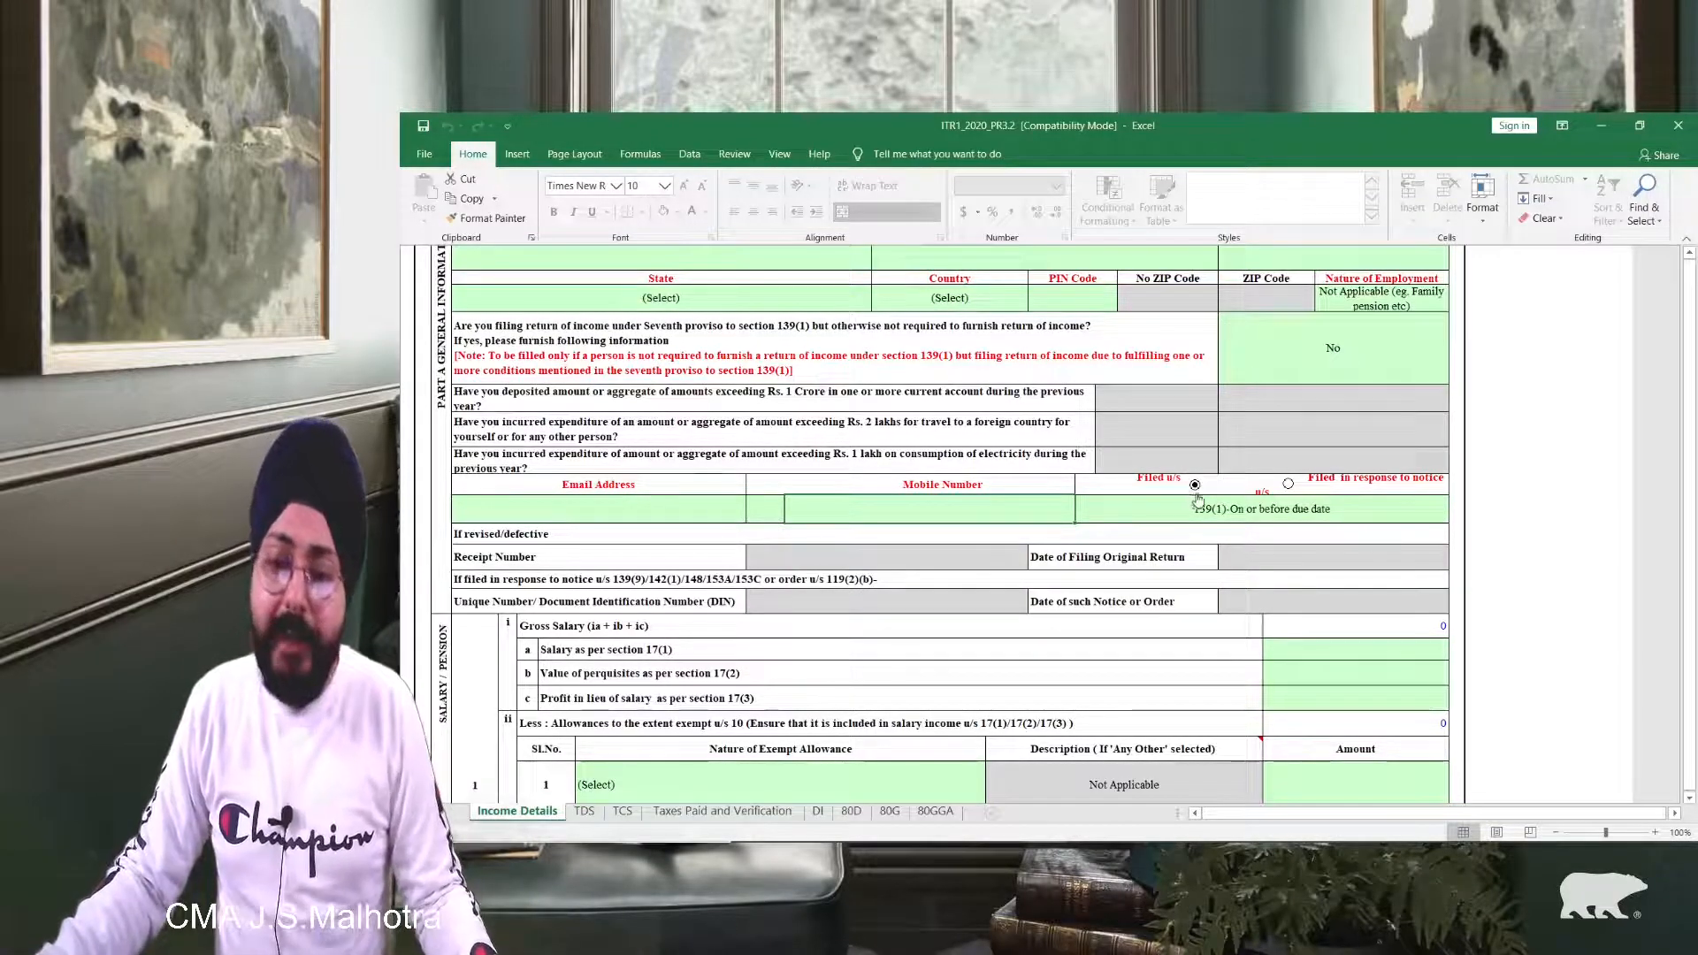
left_click(1282, 505)
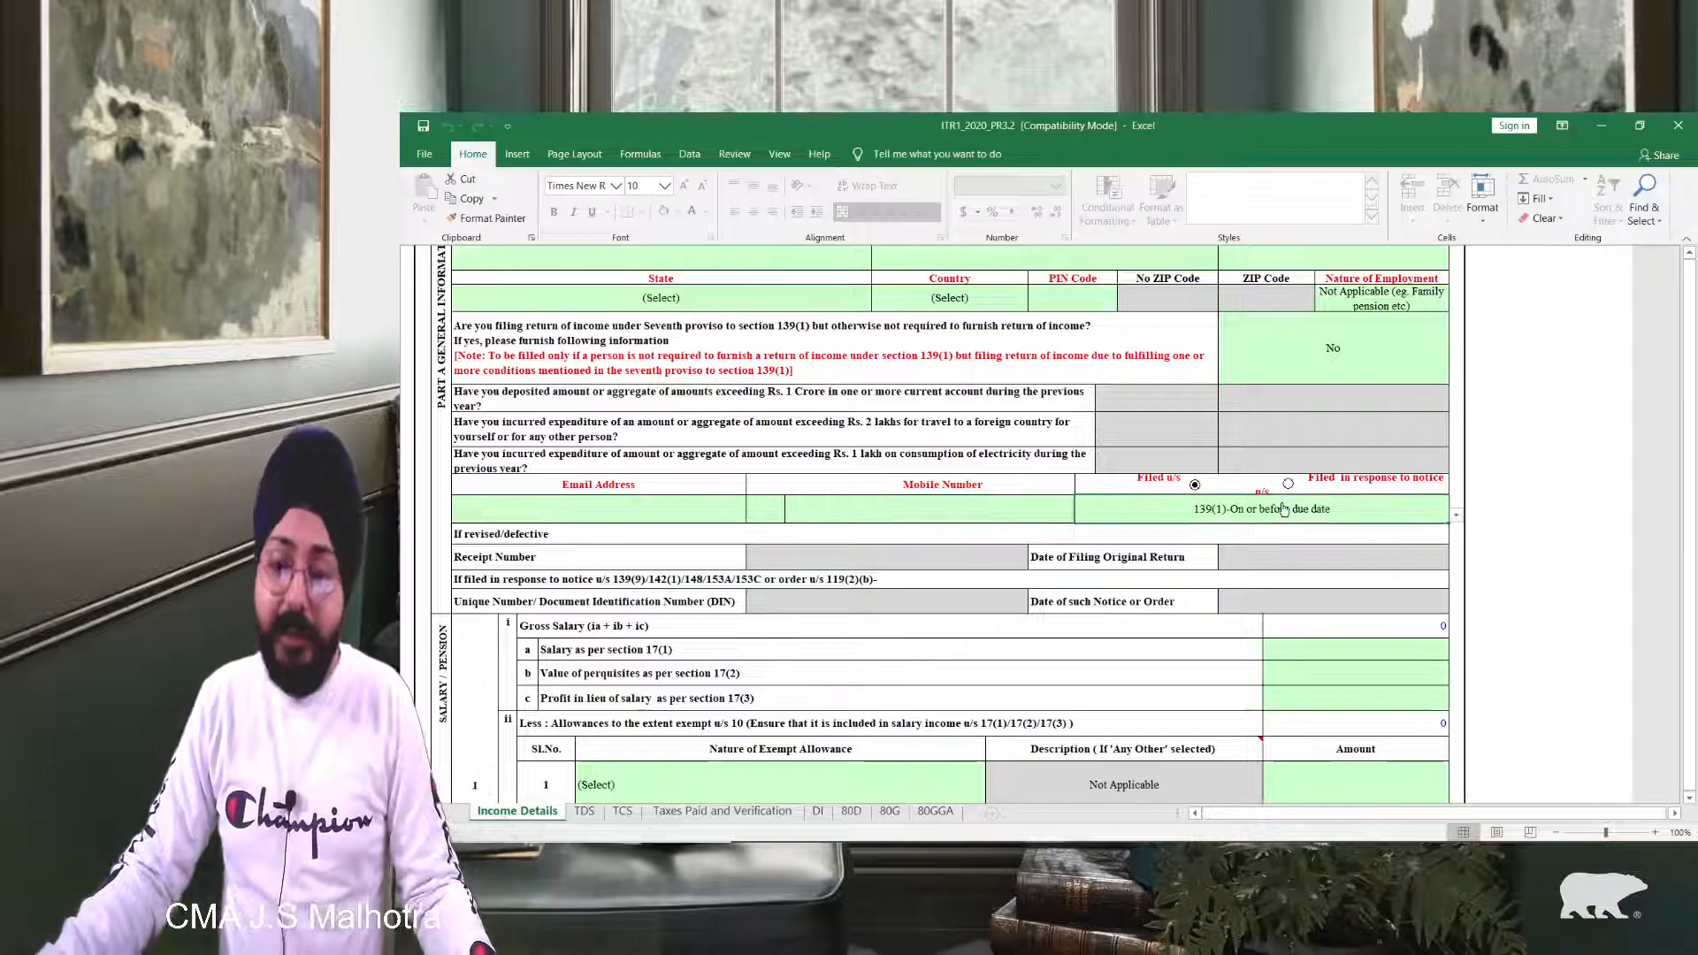
key("alt+Down")
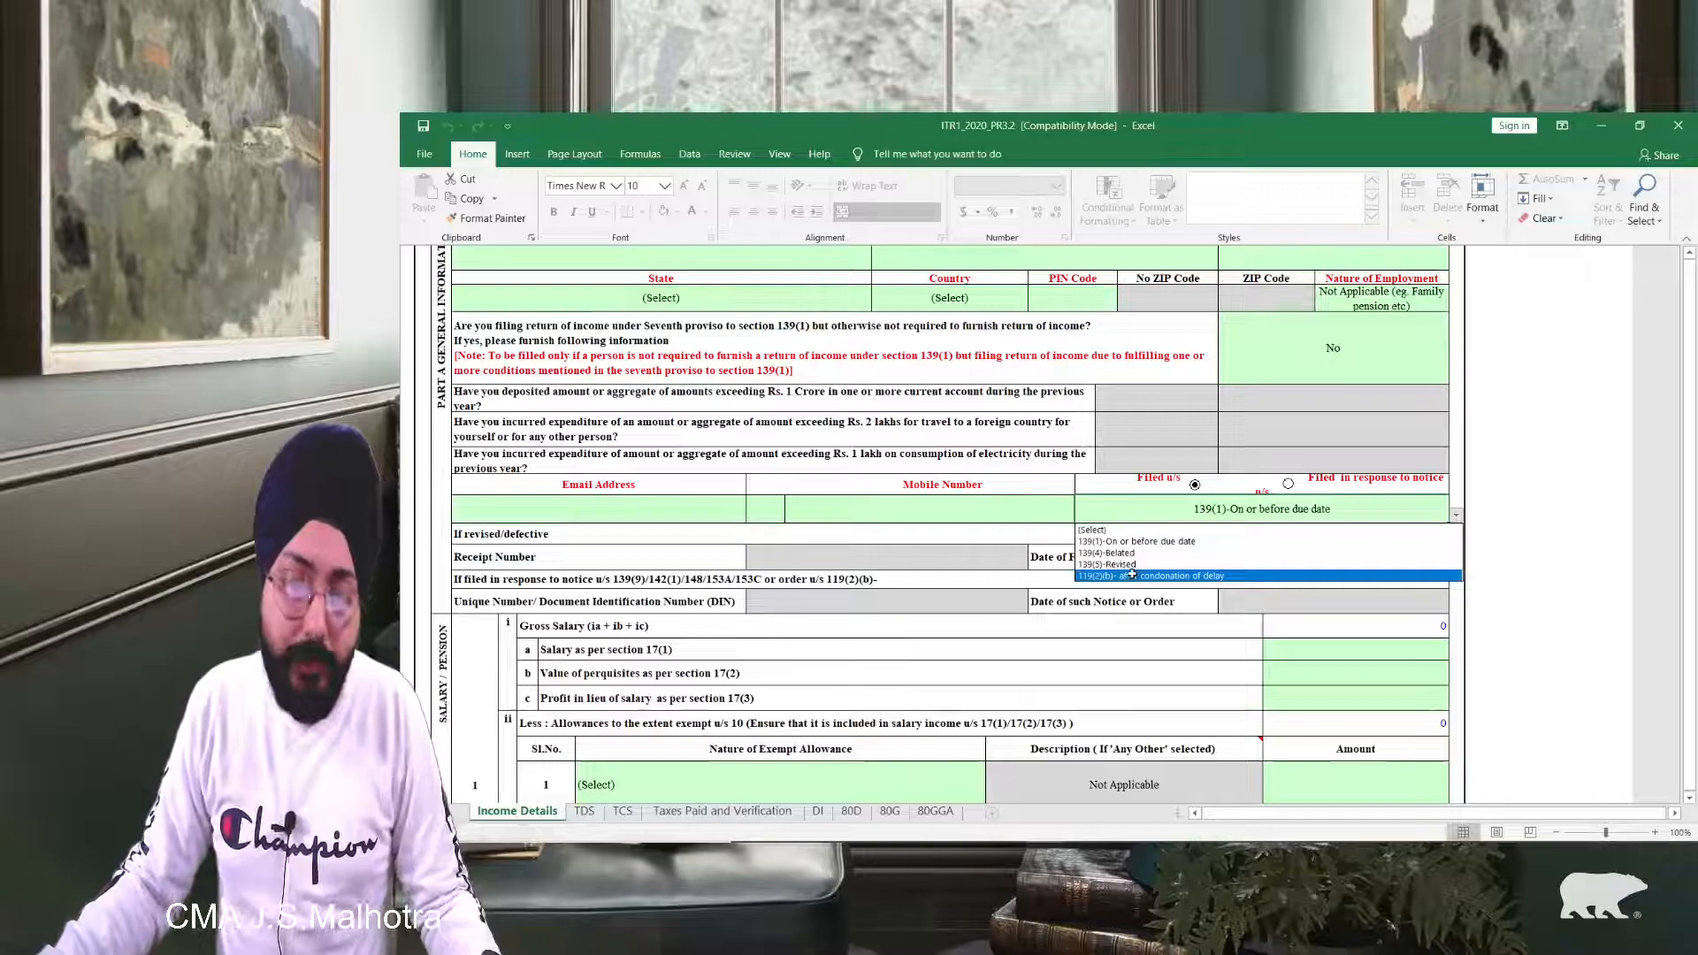
scroll(1132, 575, "down", 1)
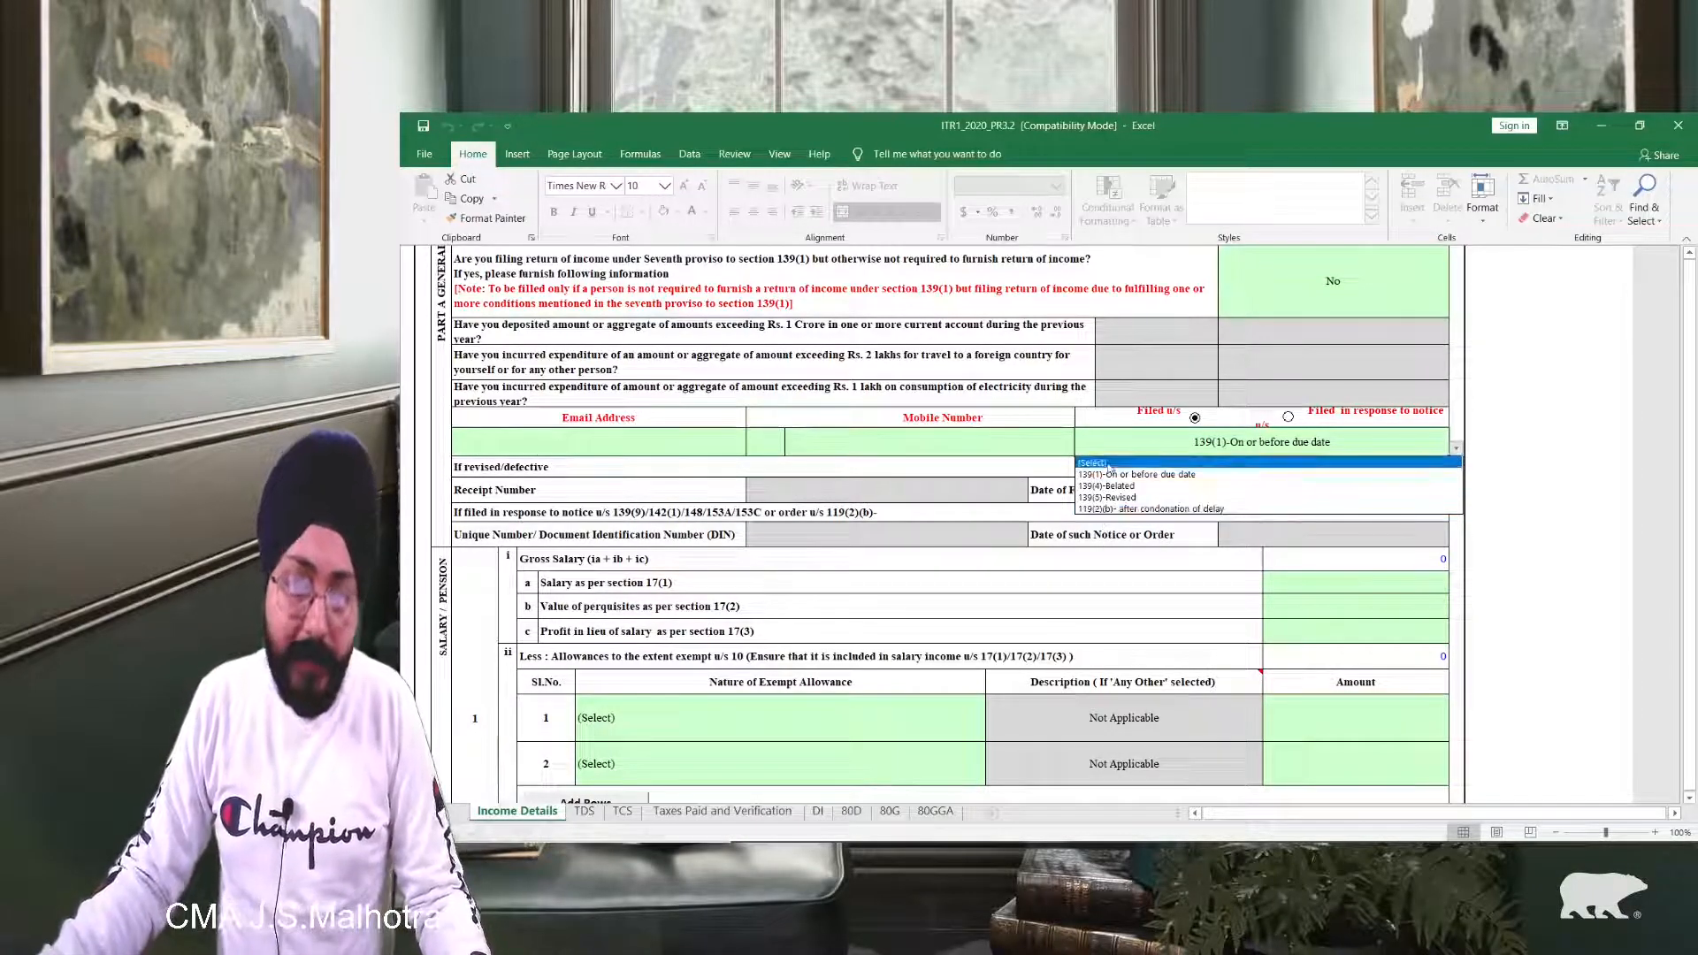
left_click(1107, 539)
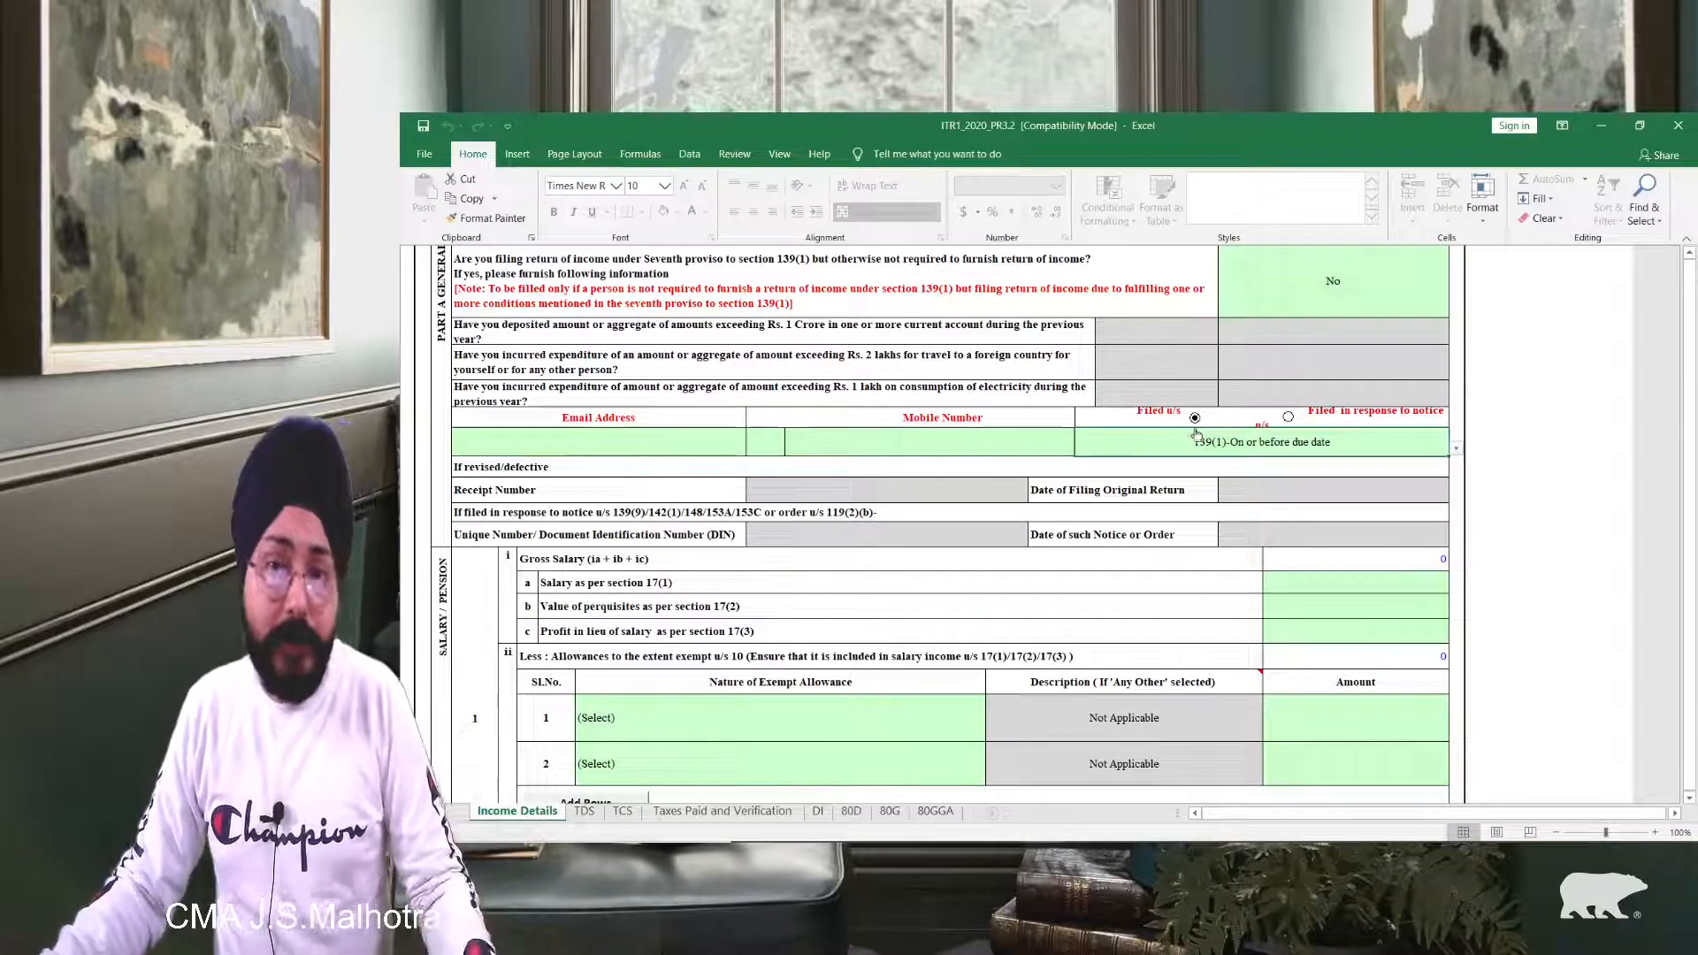
left_click(1287, 416)
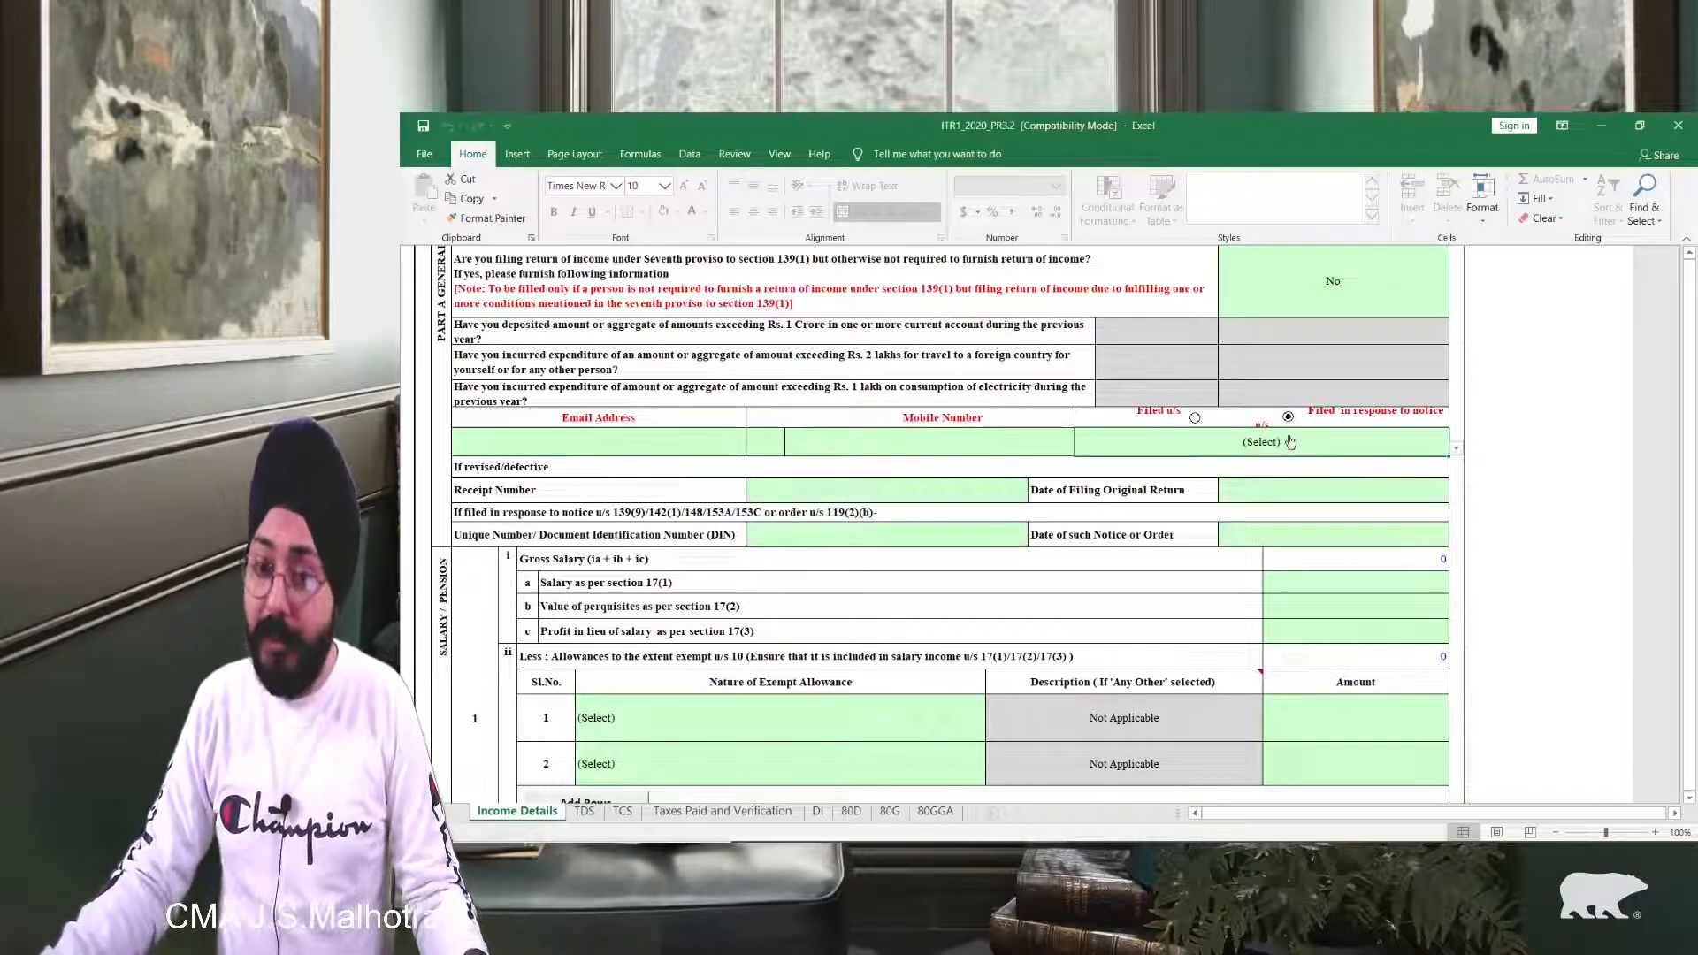
left_click(1290, 443)
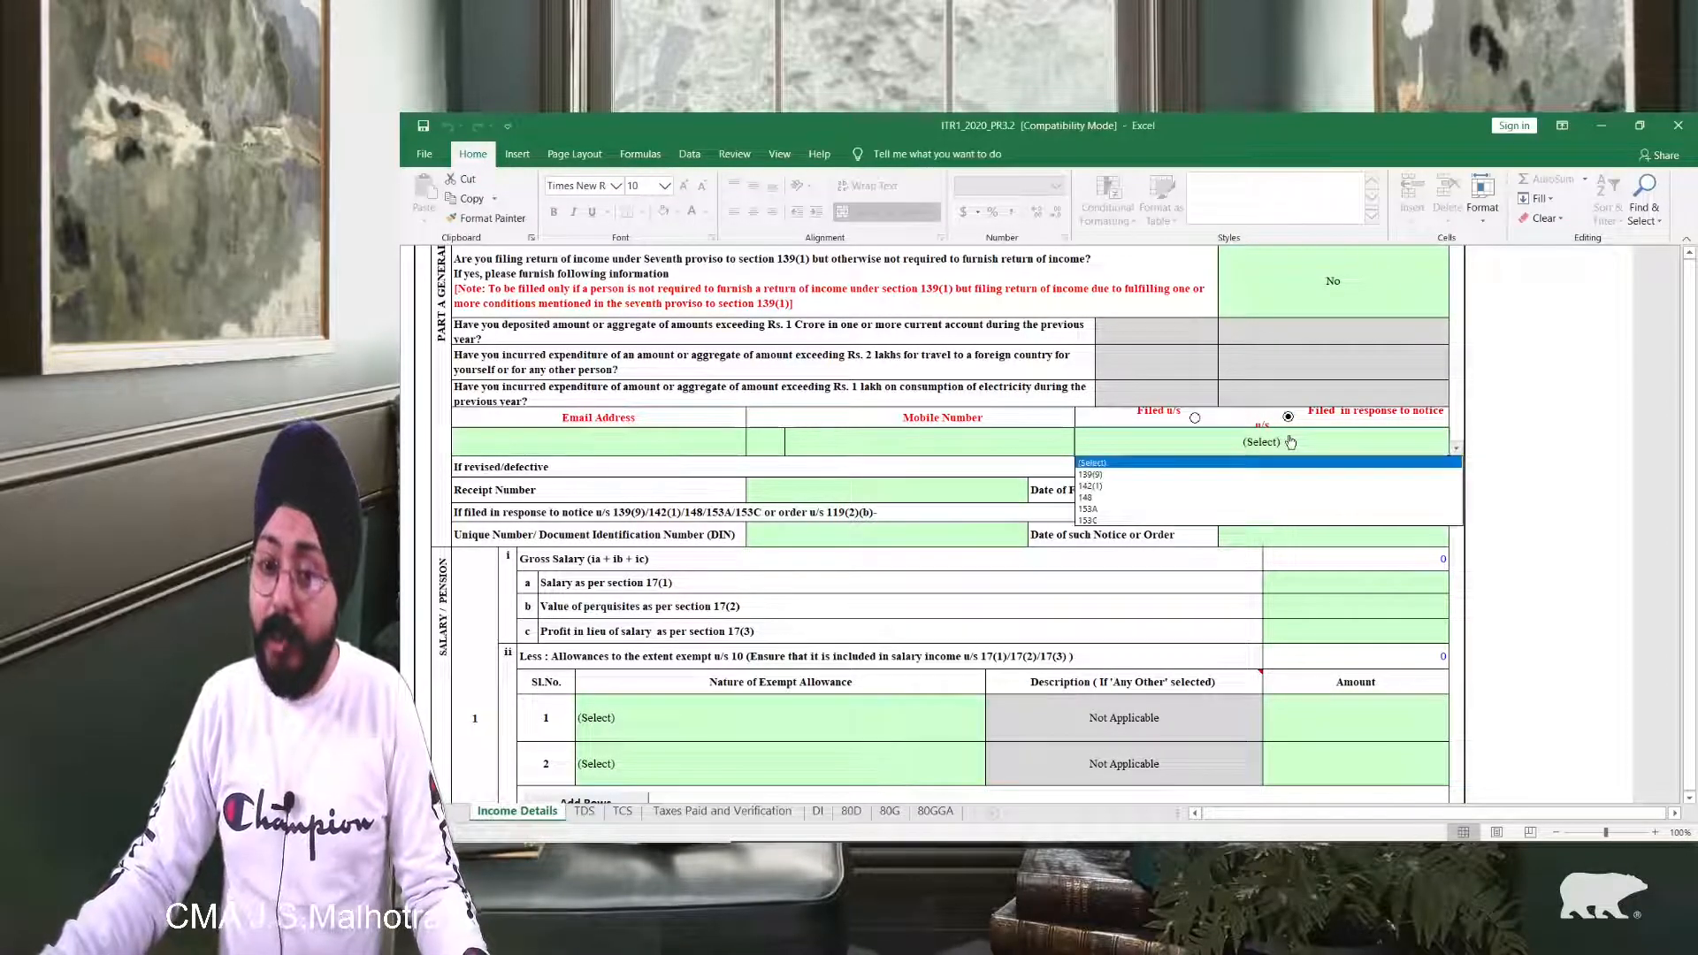
left_click(1194, 518)
left_click(1193, 417)
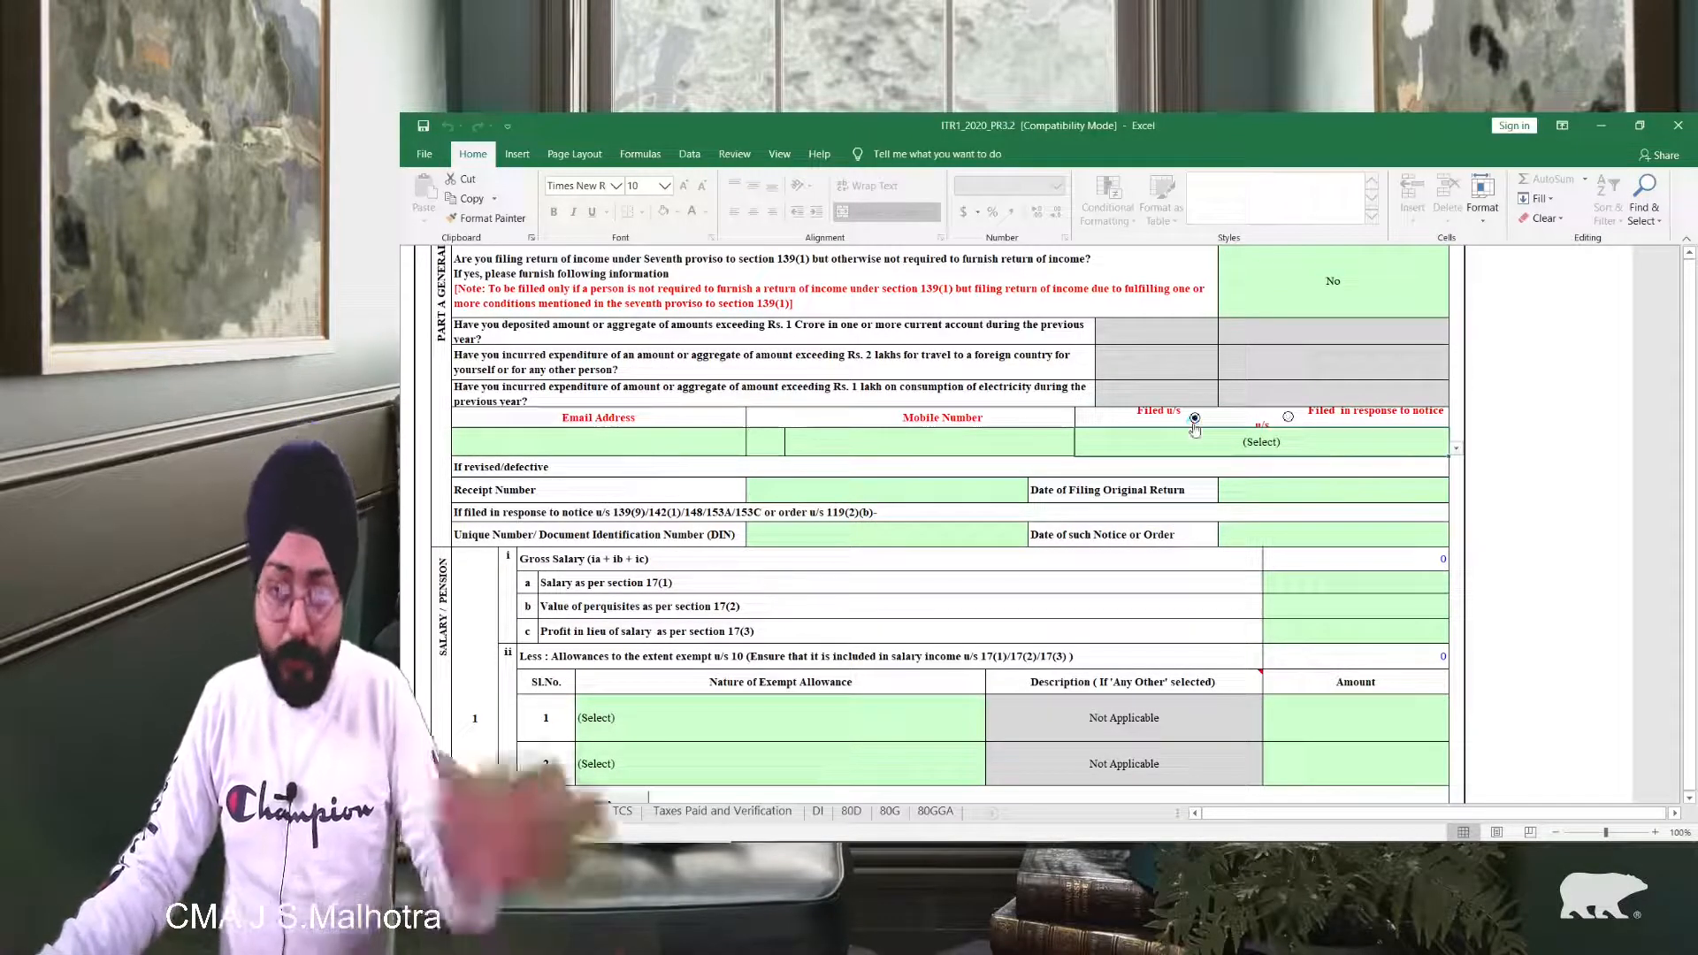
left_click(1194, 442)
left_click(1190, 474)
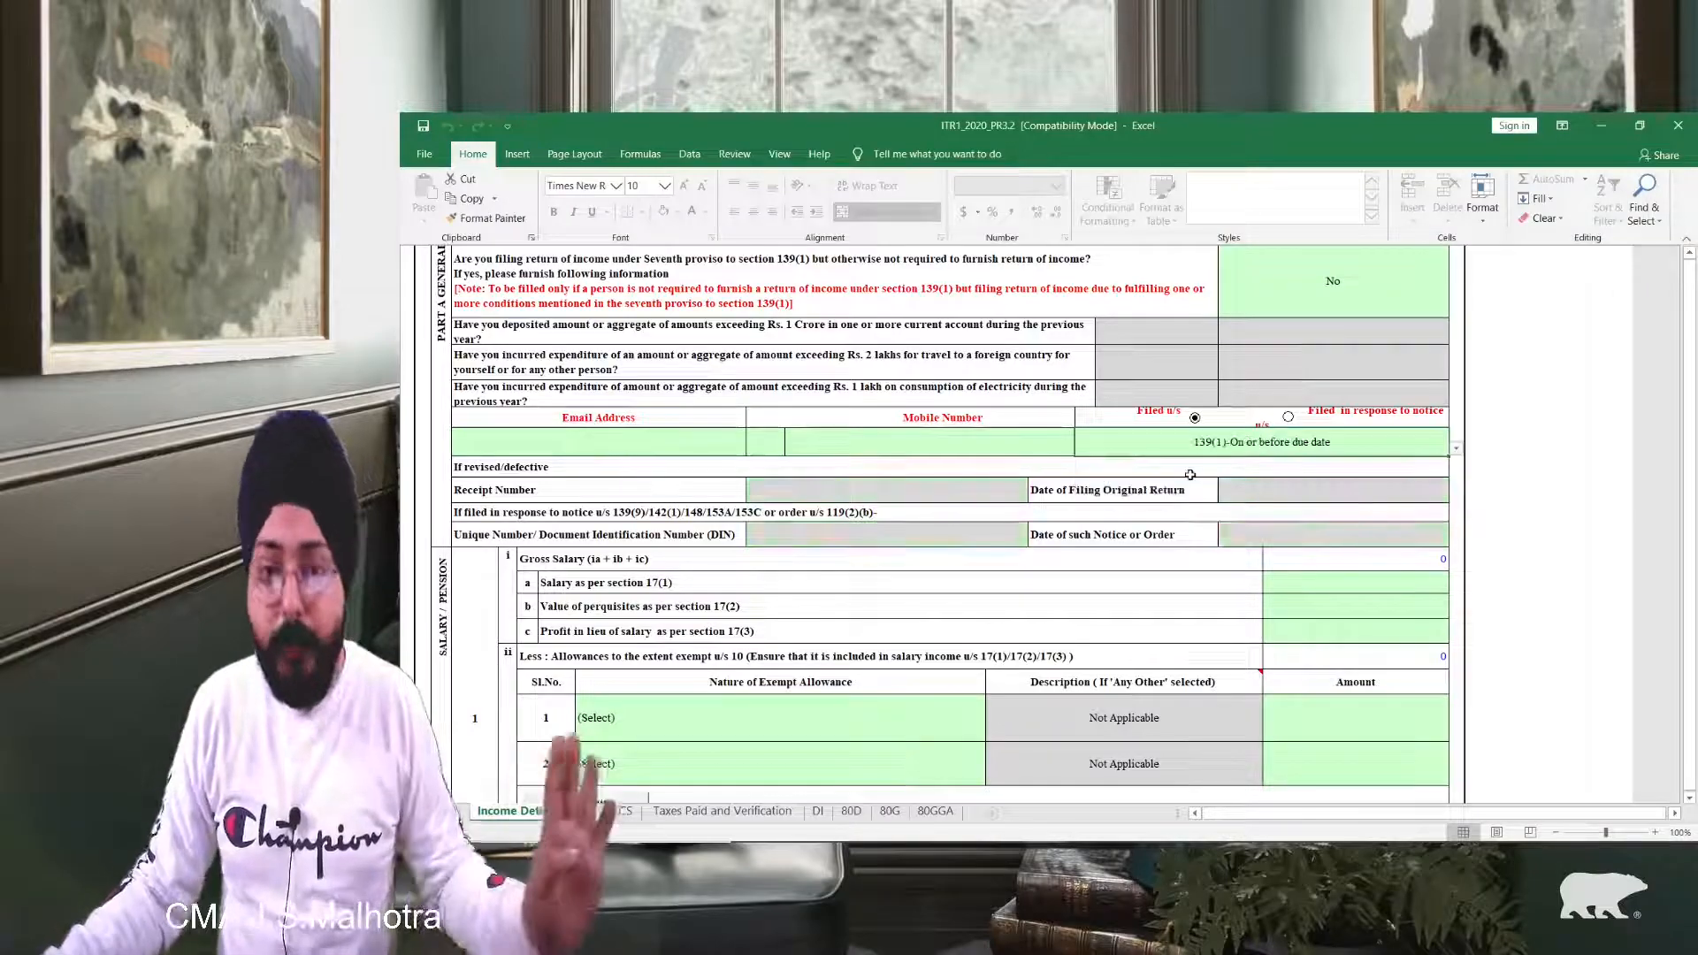
scroll(747, 634, "down", 2)
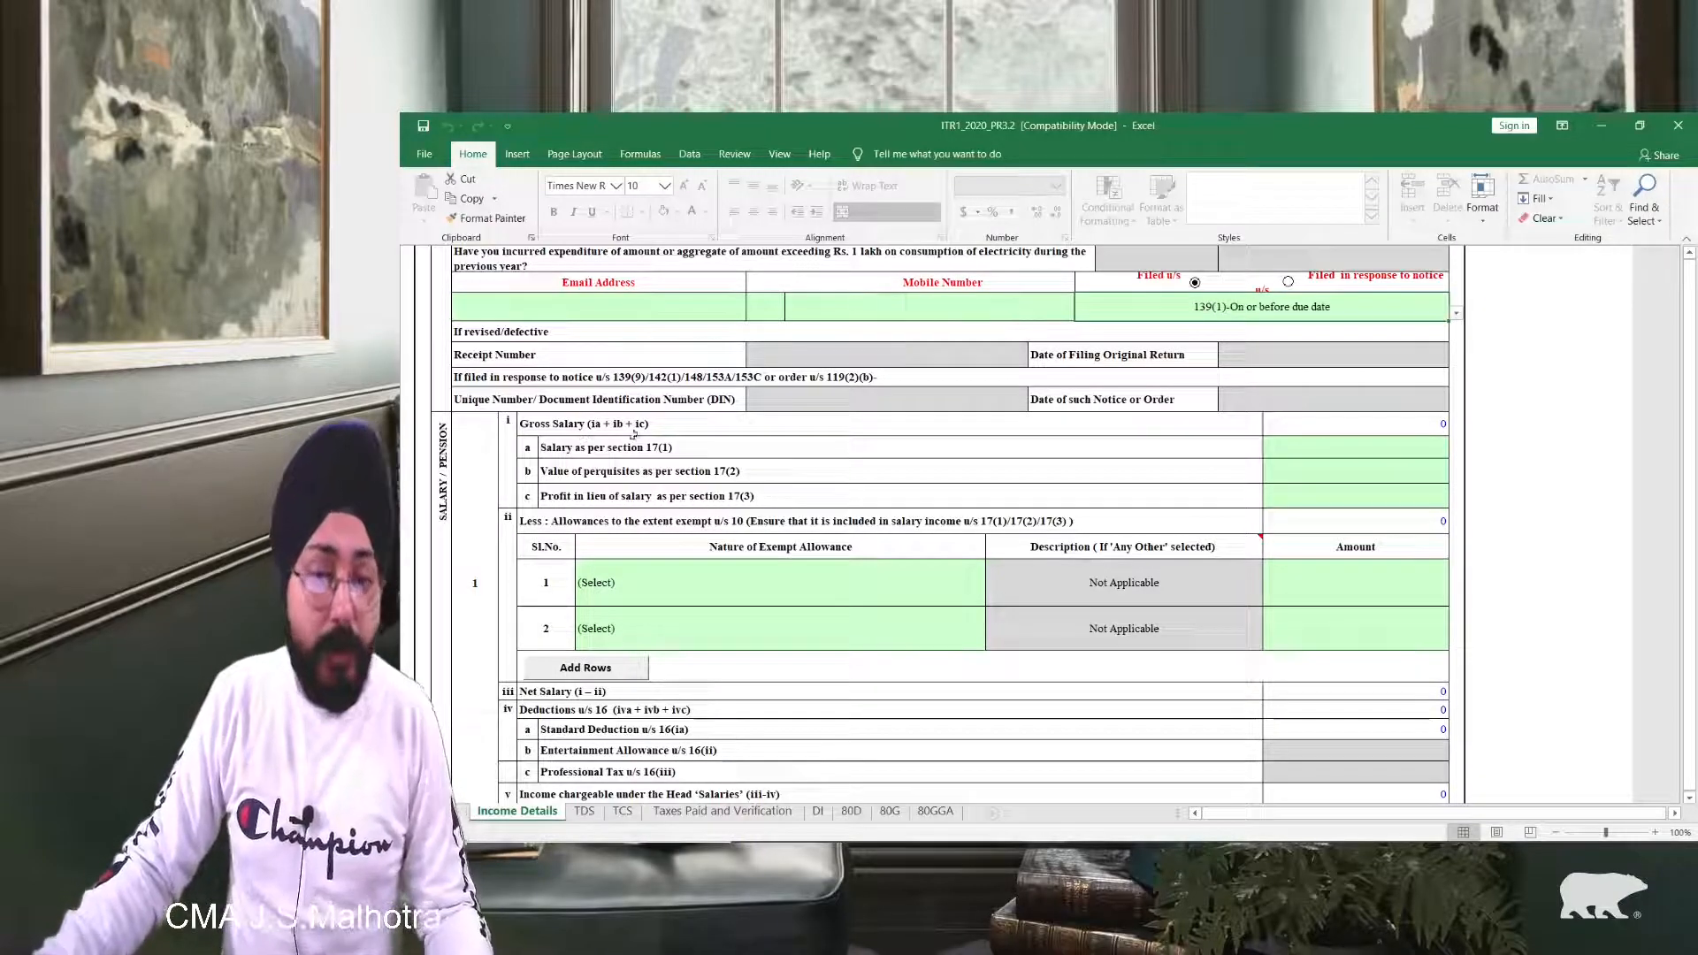
scroll(1384, 441, "up", 1)
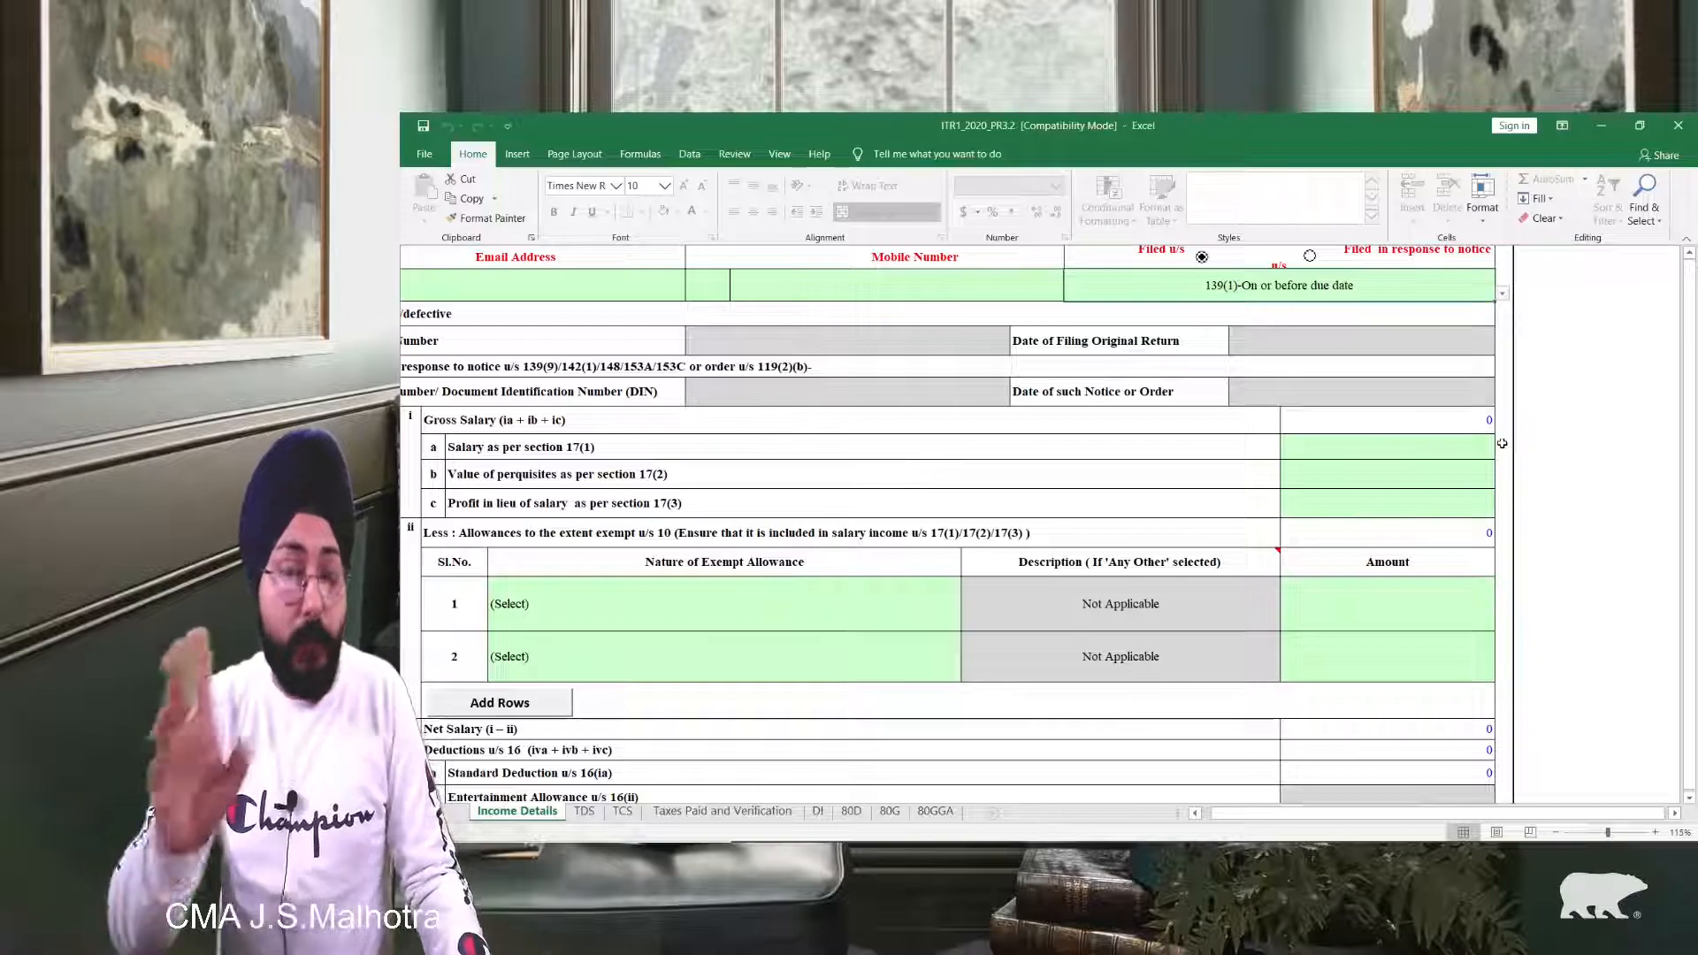
scroll(1414, 493, "down", 2)
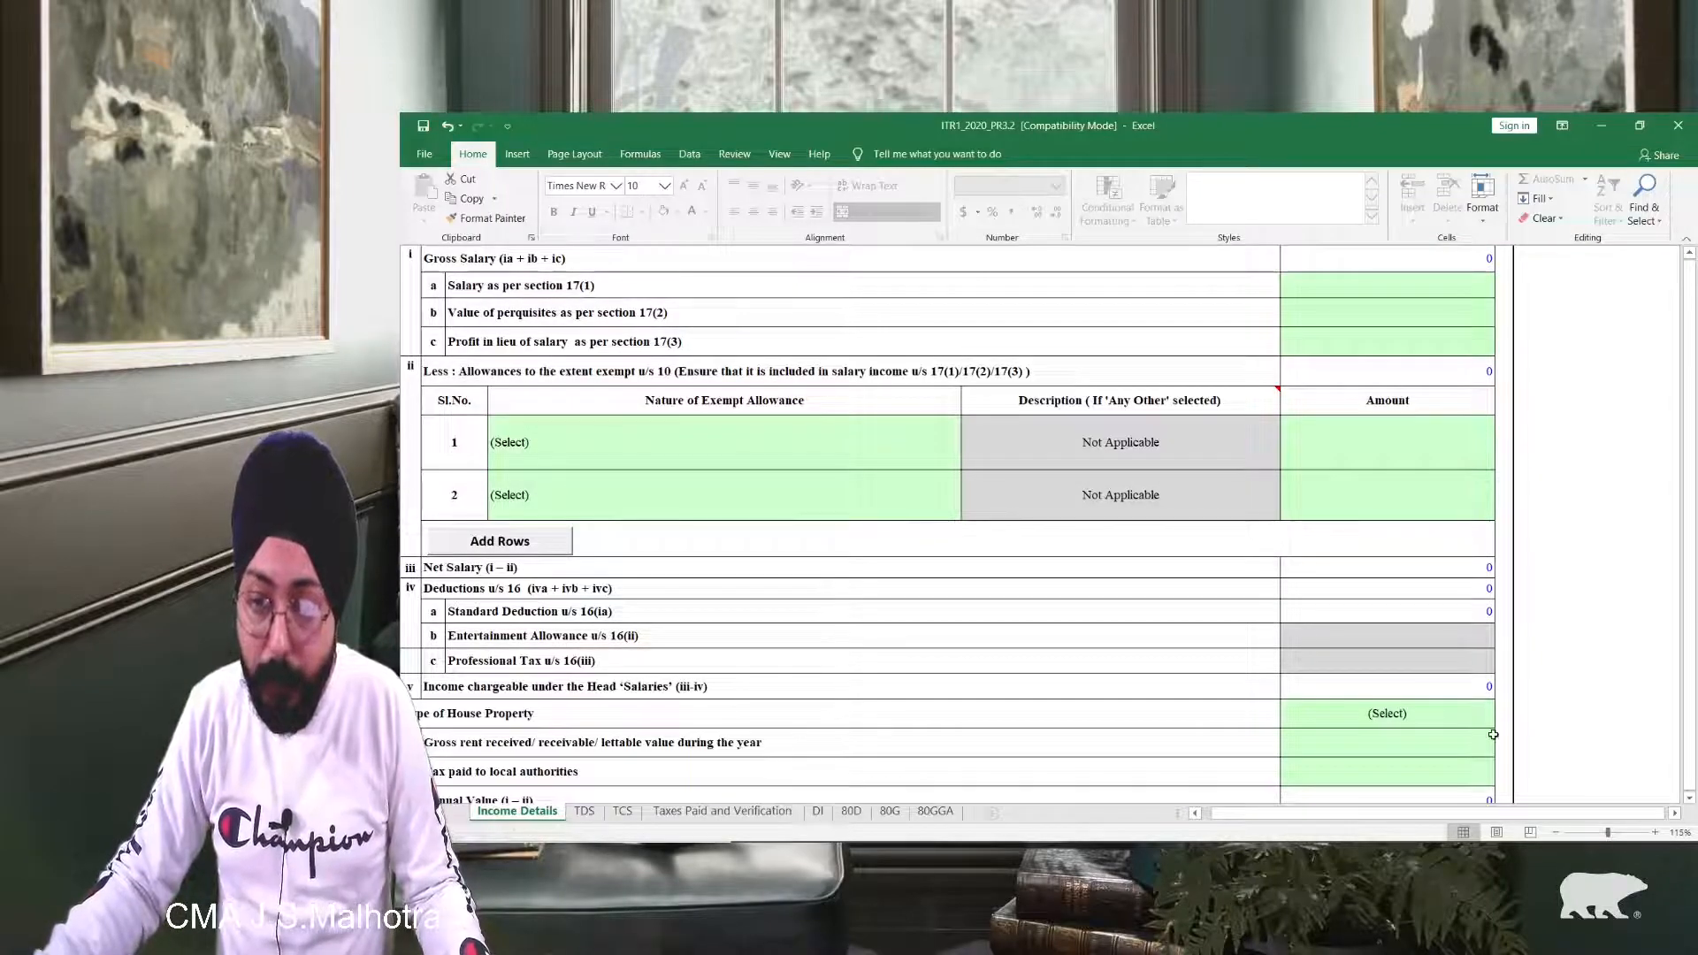
scroll(1472, 694, "up", 2)
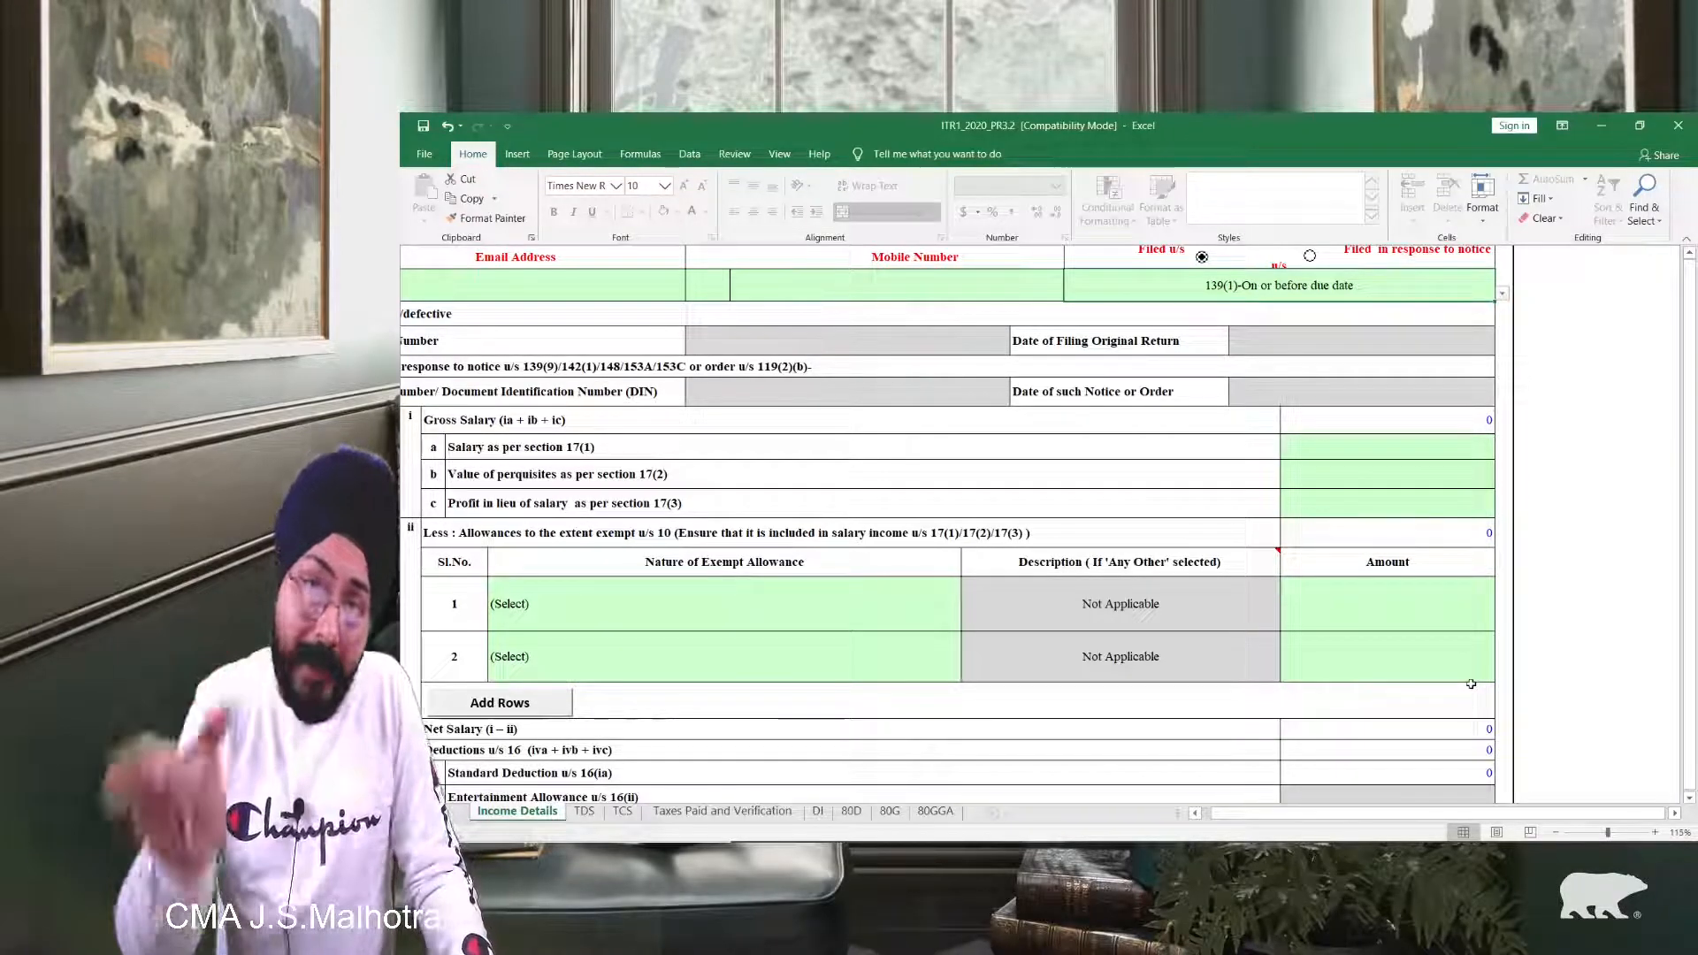
double_click(1433, 427)
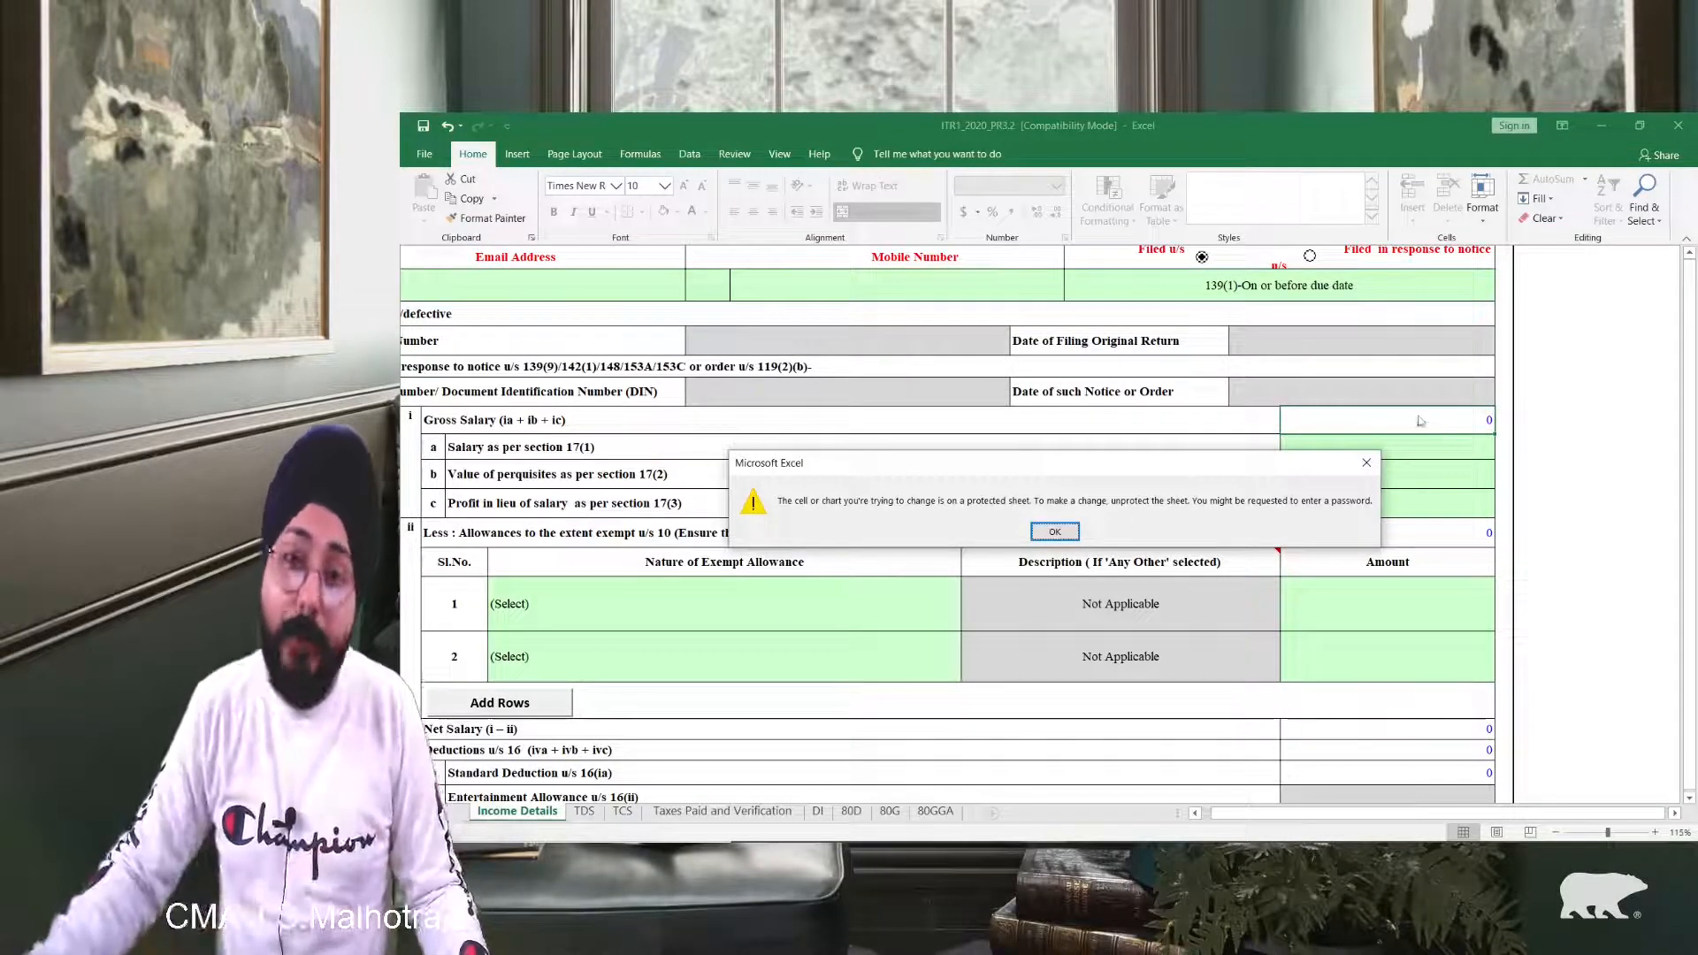
left_click(1054, 533)
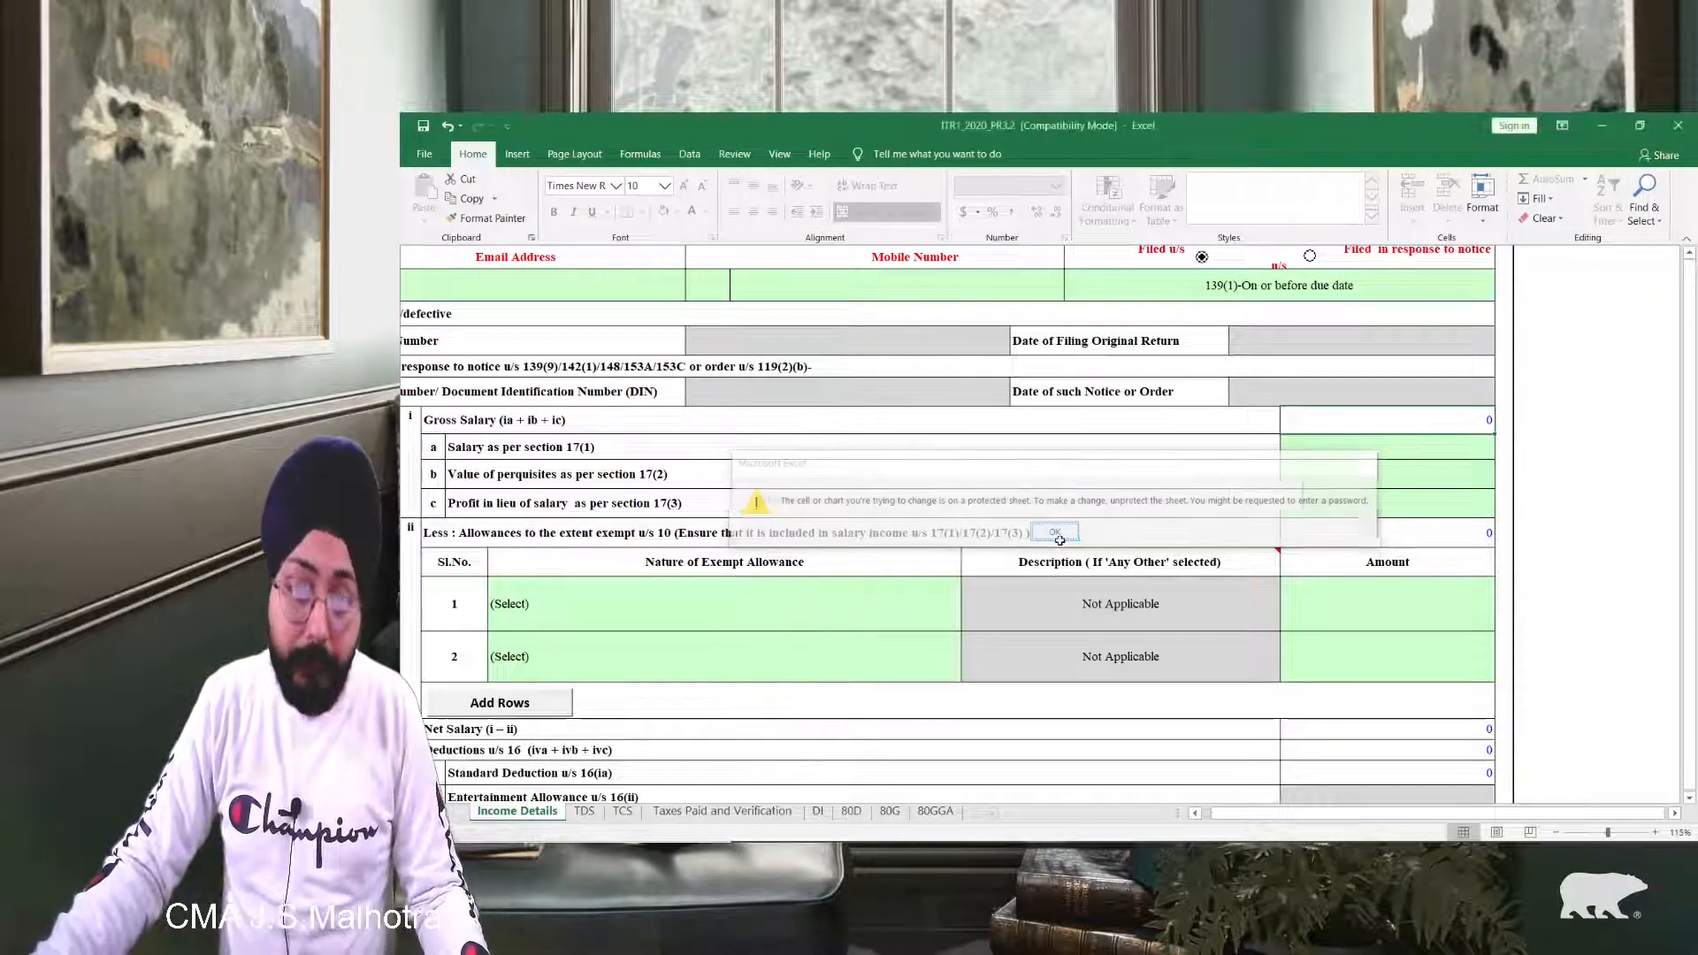
Step: Enter 240000 as 17(1) salary and 80000 as 17(2) perquisites
left_click(1330, 452)
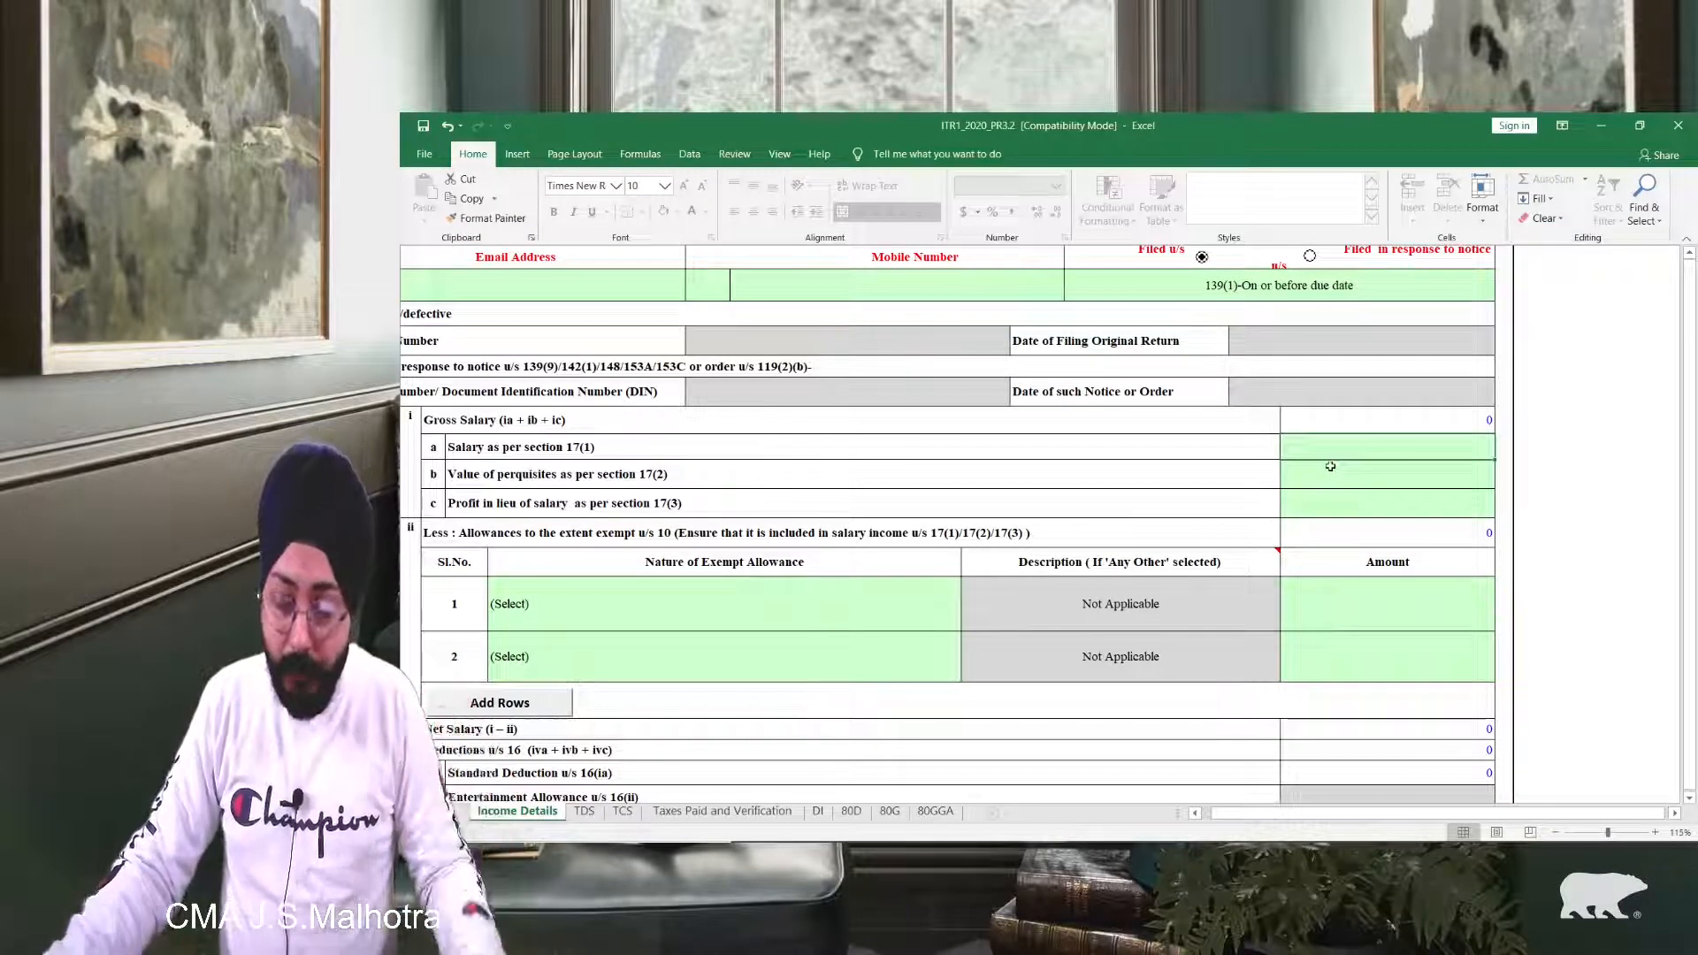
type("2")
type("0000")
key("BackSpace")
key("BackSpace")
key("BackSpace")
key("BackSpace")
type("40")
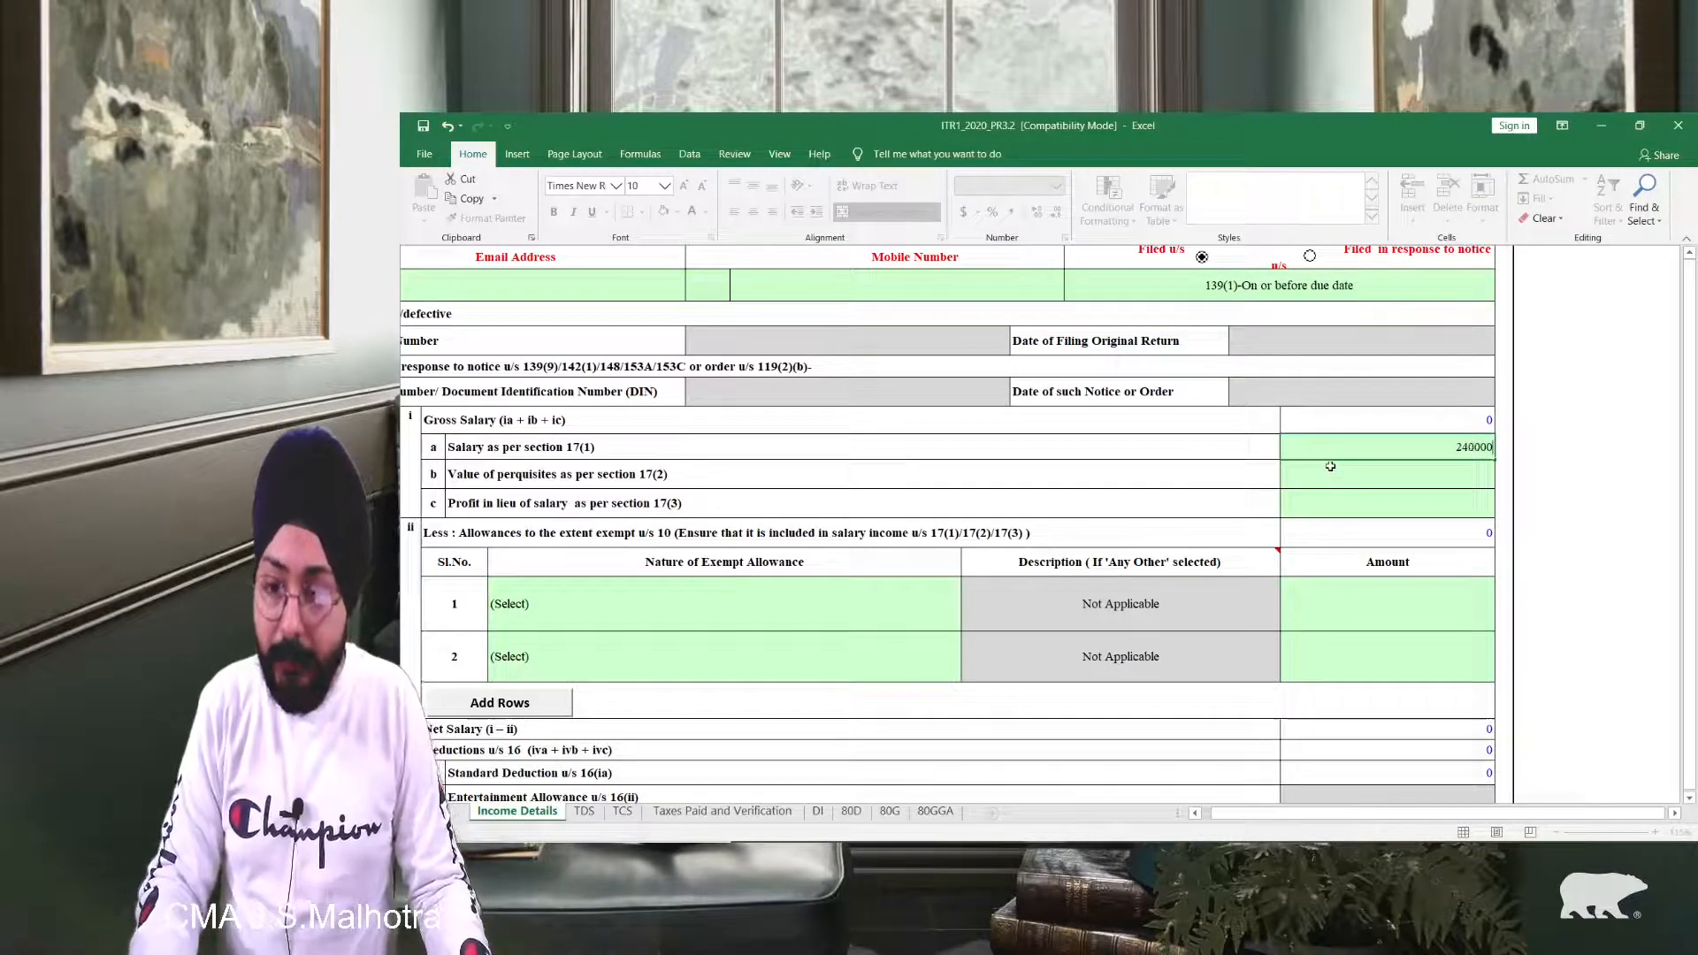
type("000")
key("Return")
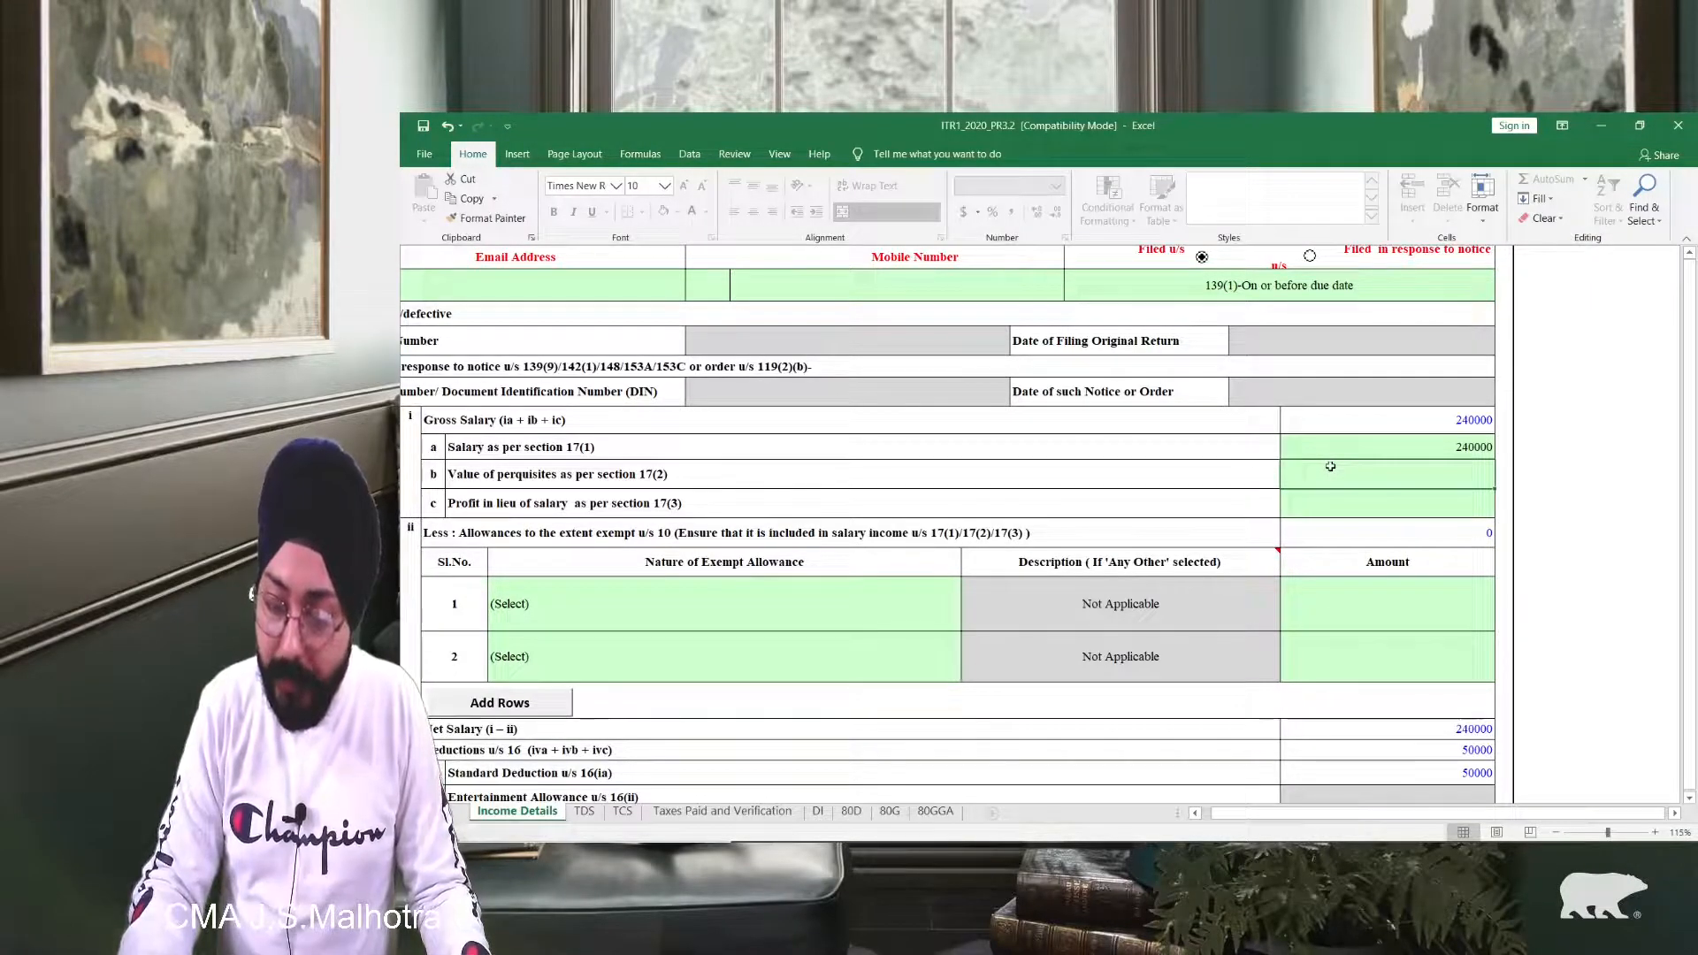
type("82")
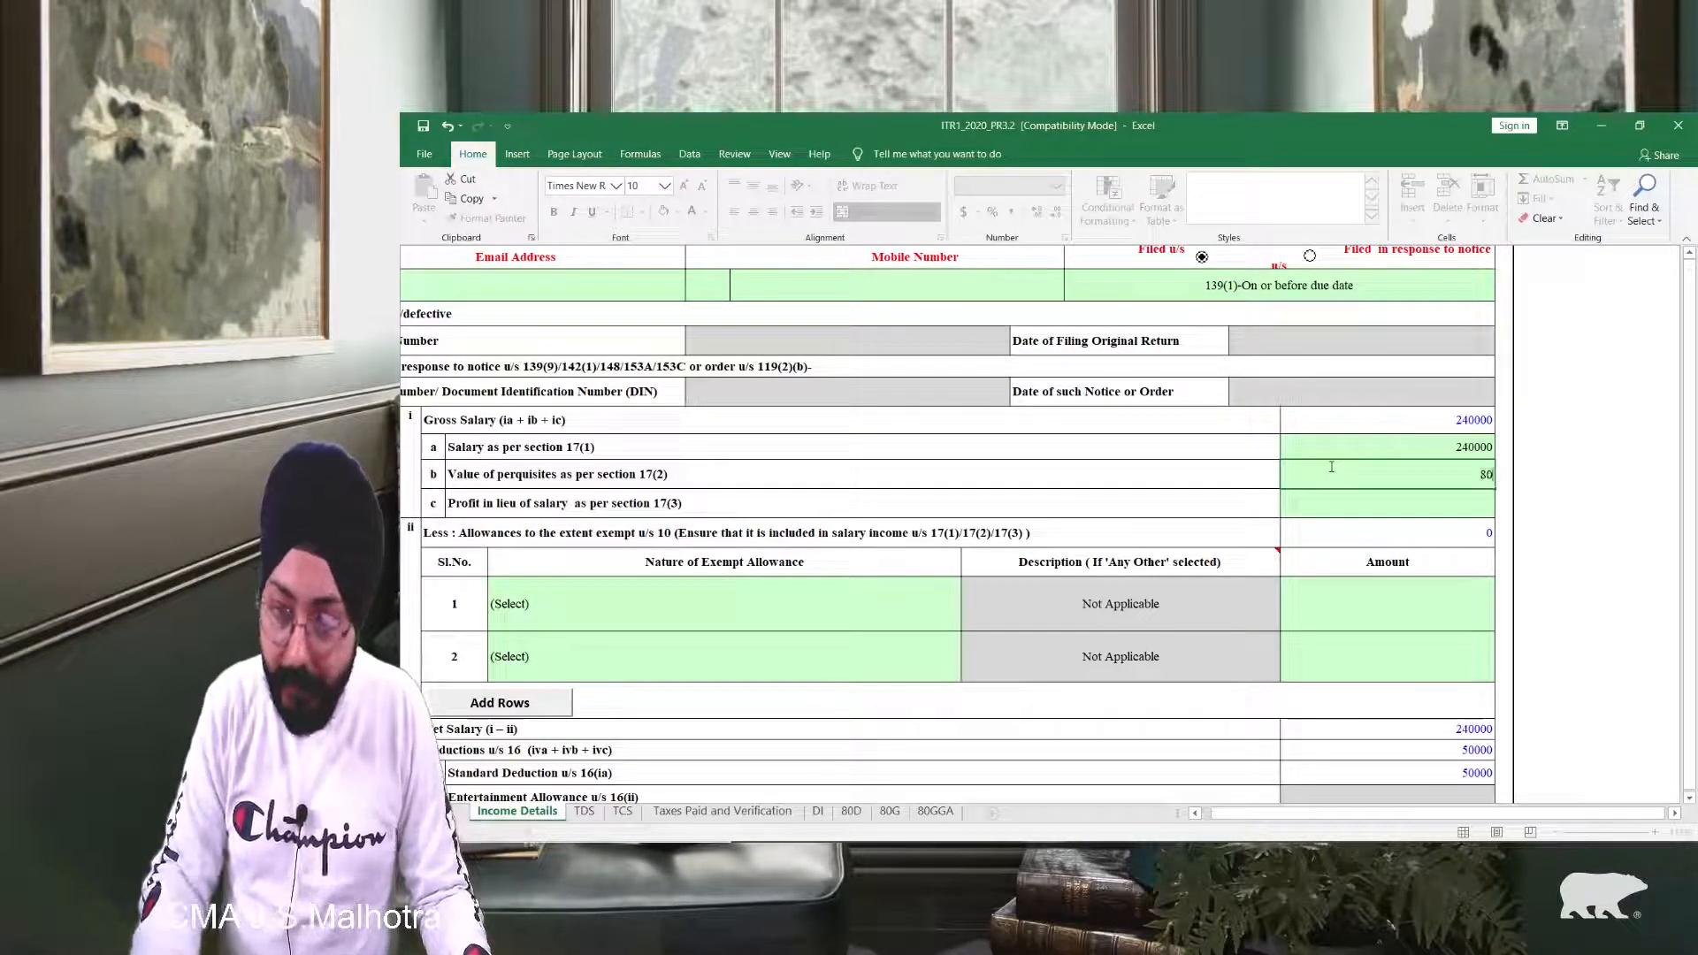
type("0000")
key("Return")
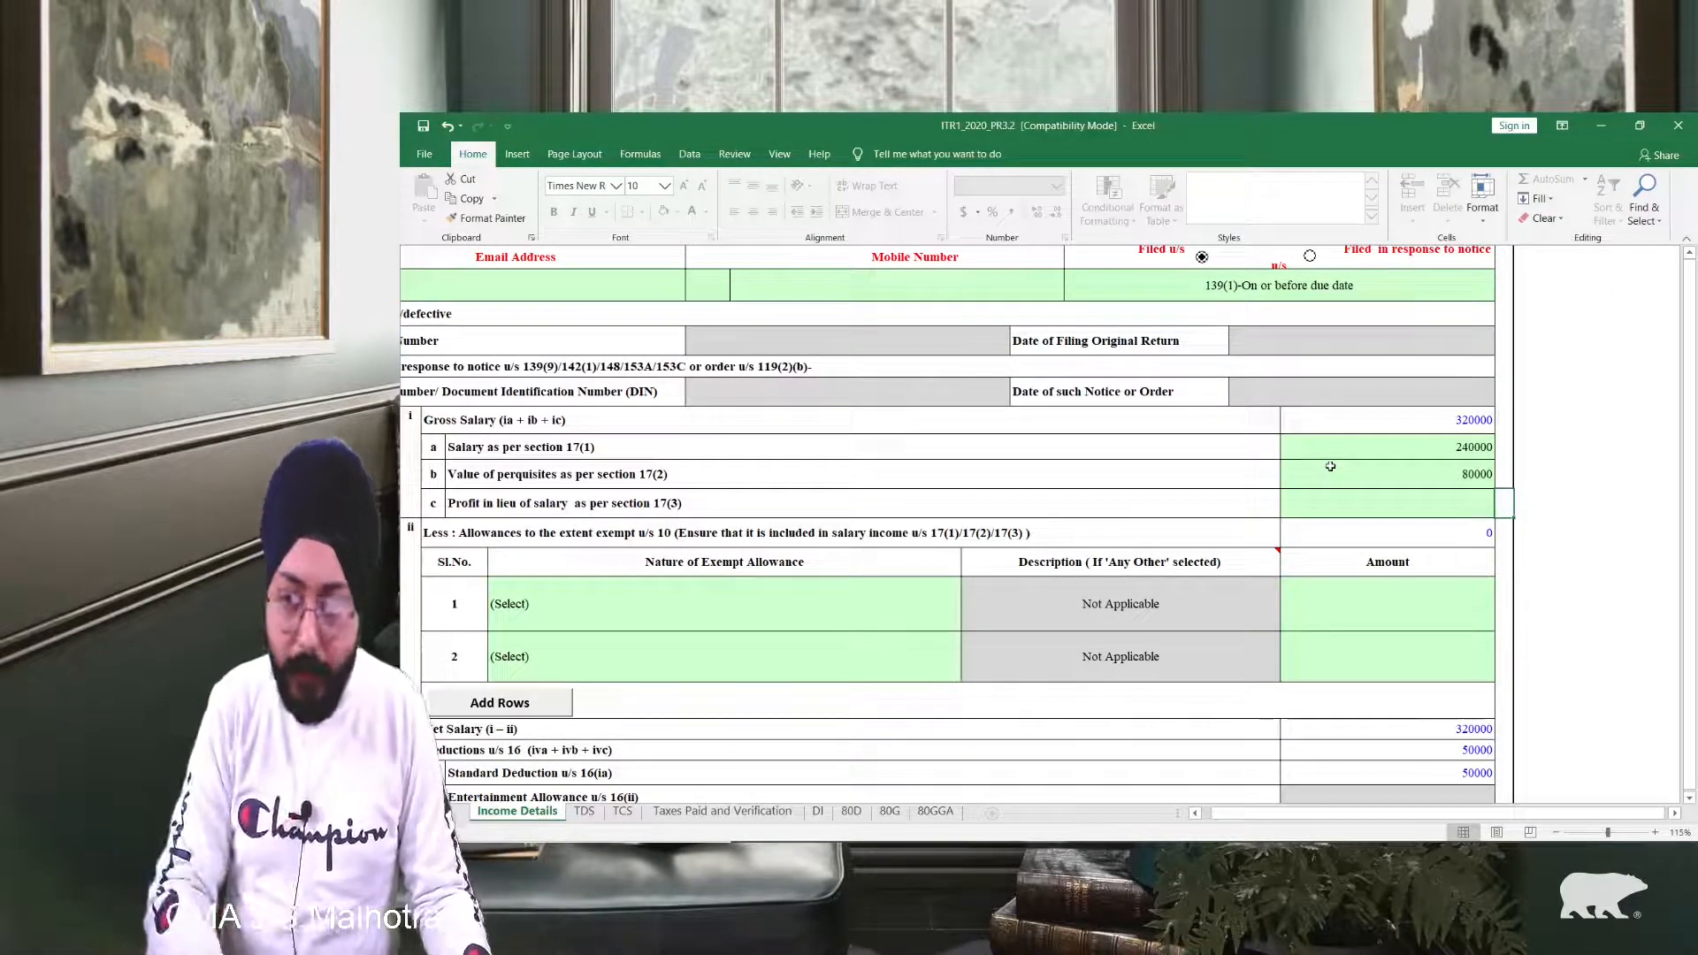
key("Left")
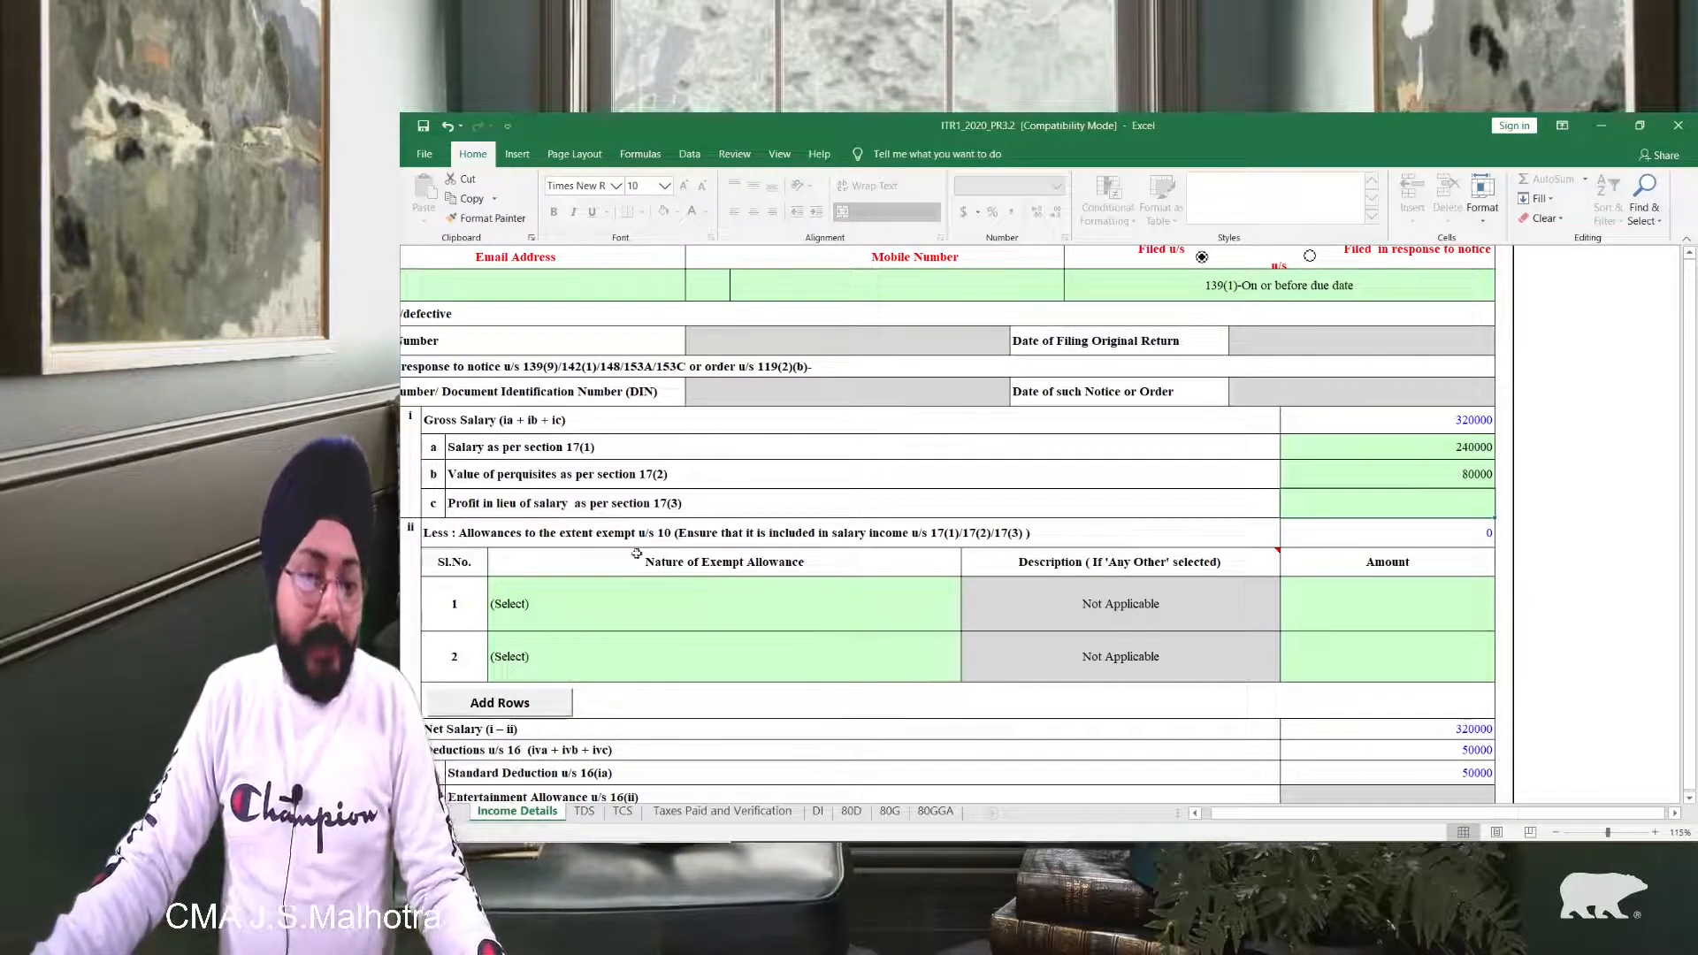
Step: Select Sec 10(13A) house rent allowance as row 1's exempt allowance type
left_click(681, 609)
key("alt+Down")
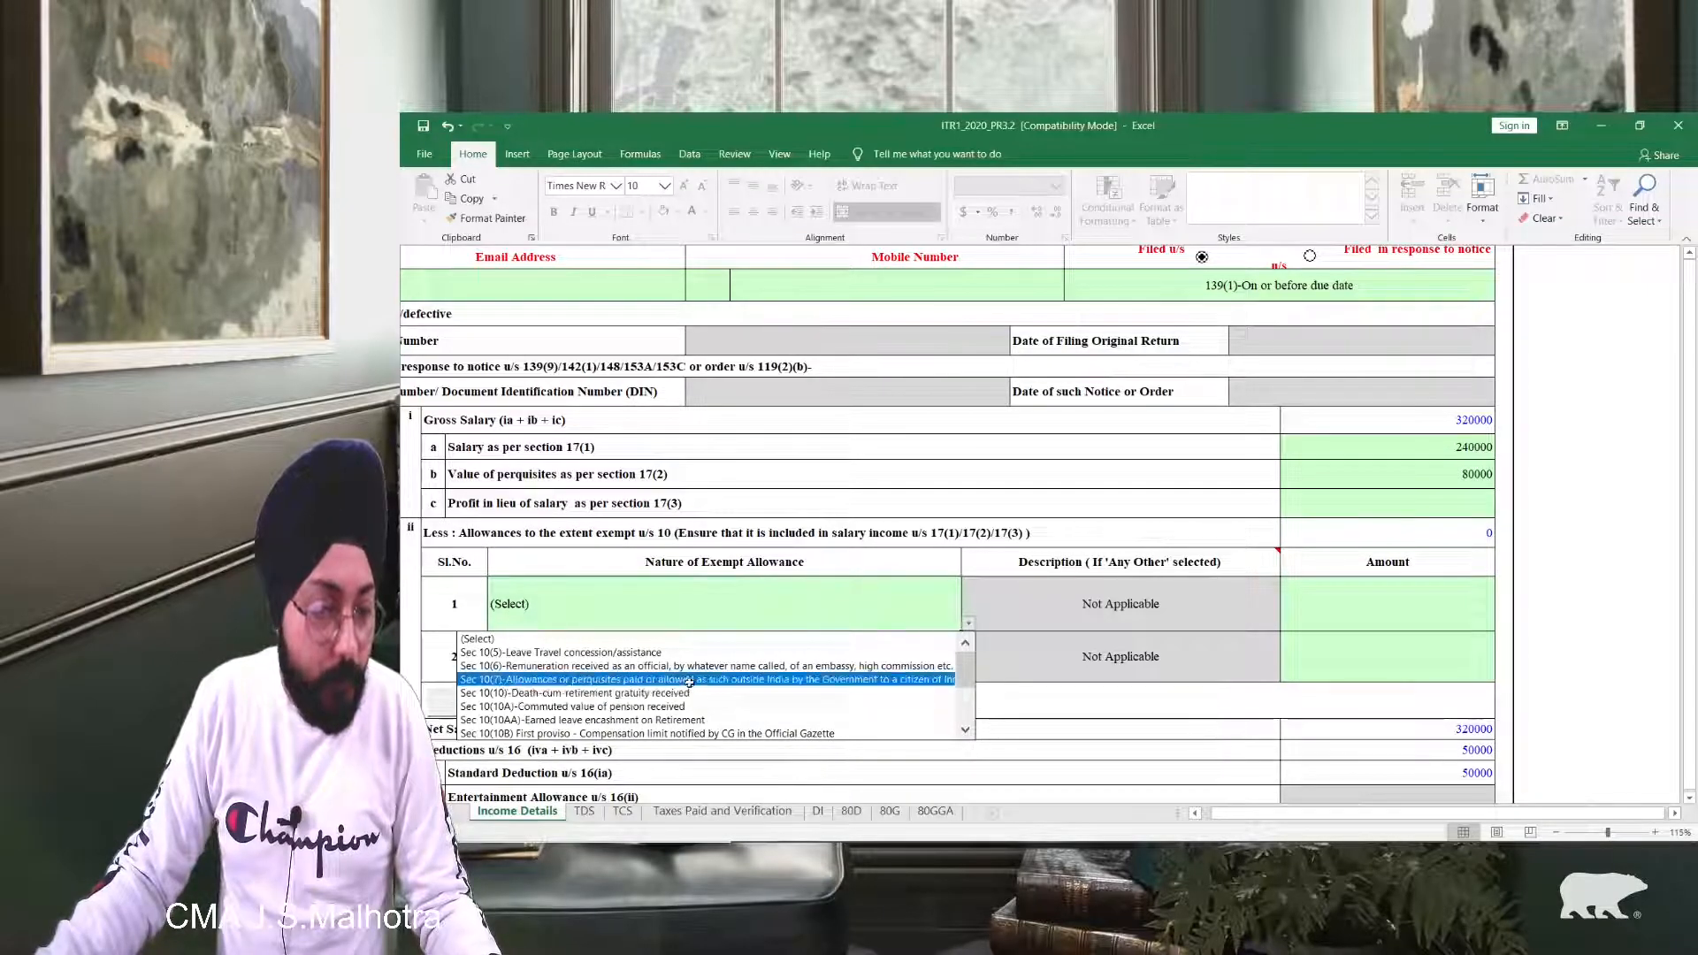
left_click(974, 676)
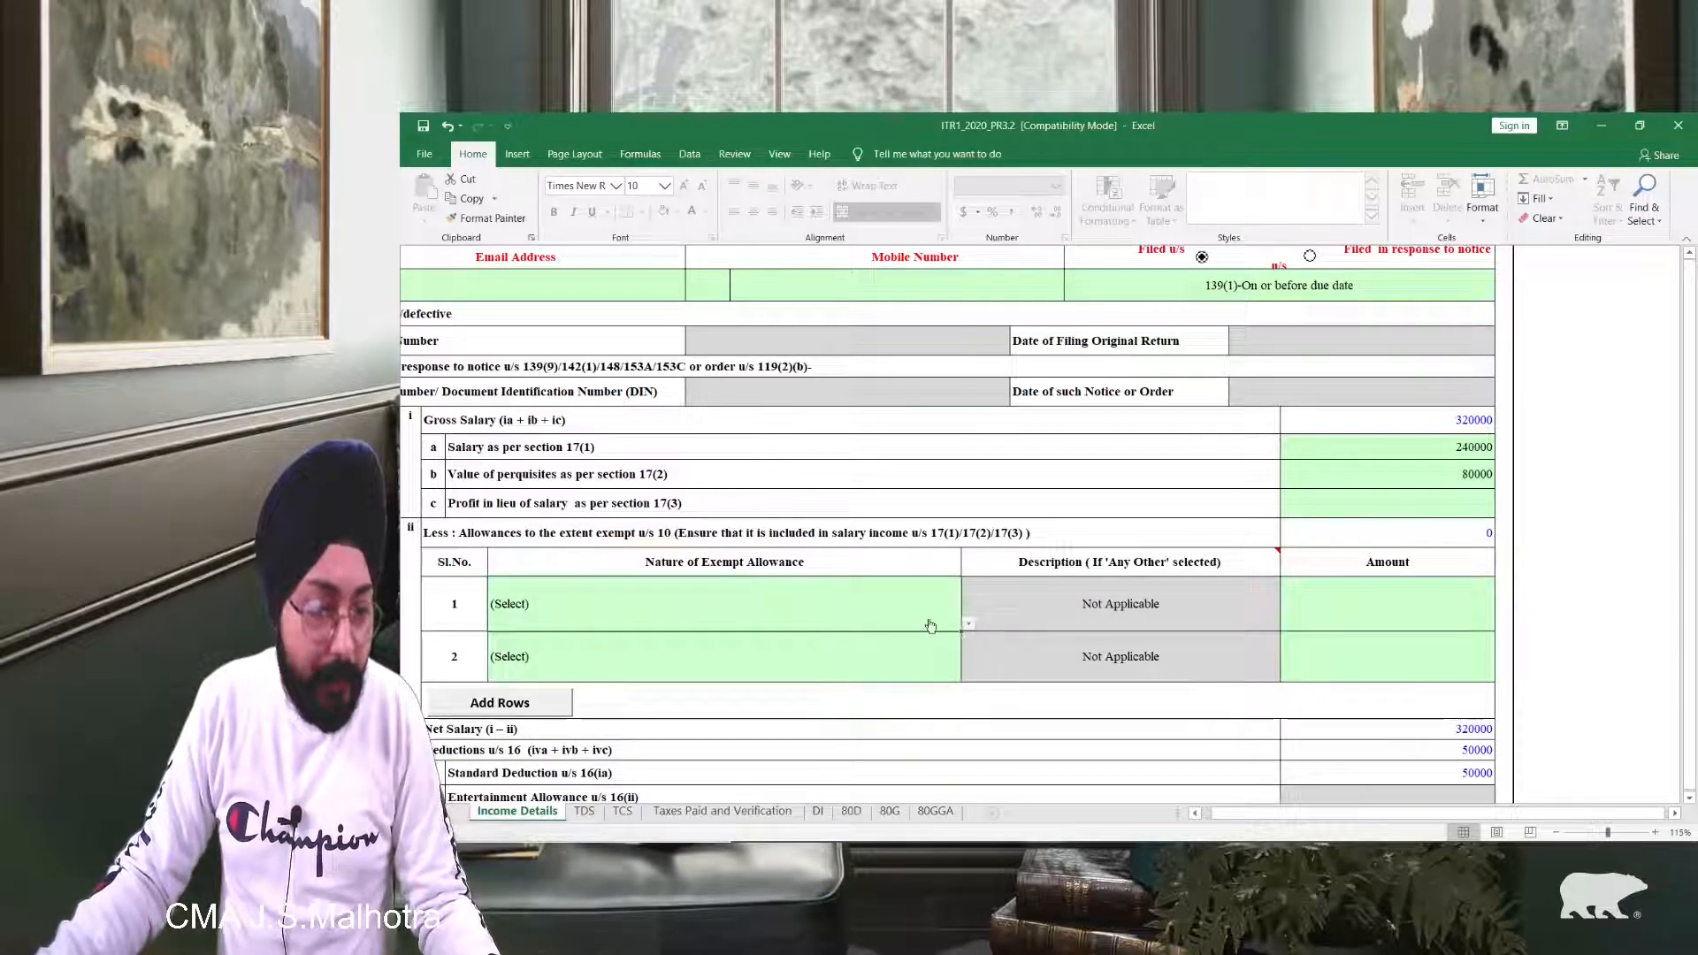
left_click(968, 624)
left_click_drag(965, 667, 964, 703)
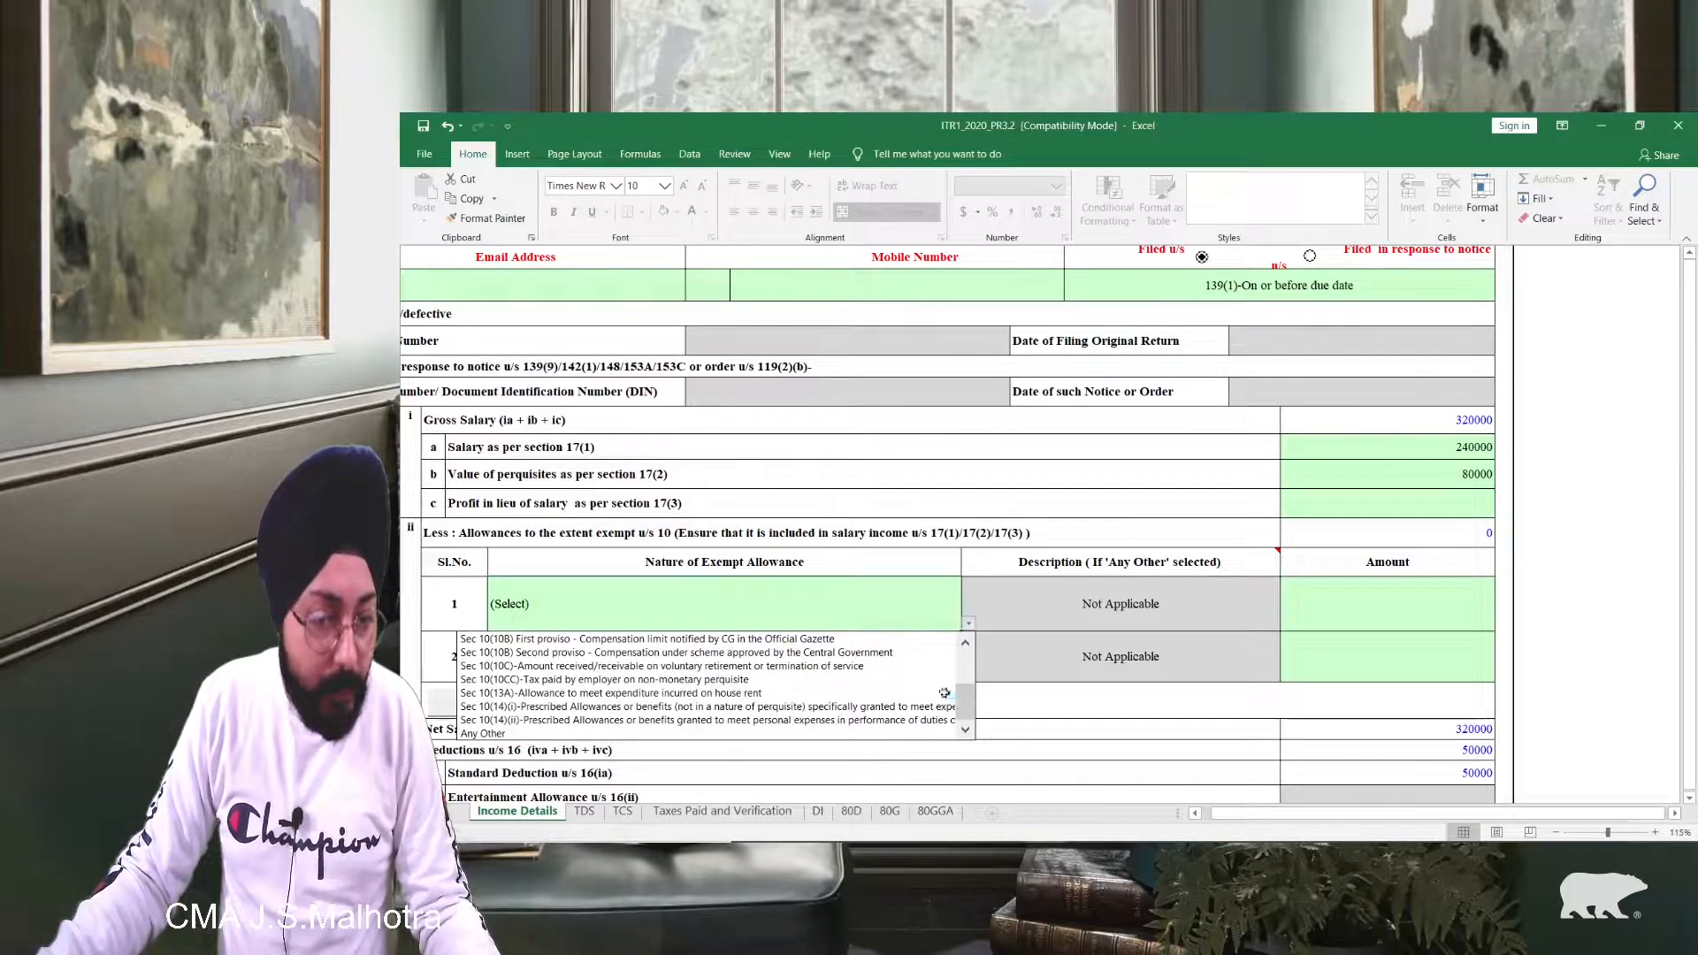
mouse_move(968, 696)
left_mouse_down()
mouse_move(969, 666)
mouse_move(970, 685)
left_mouse_up()
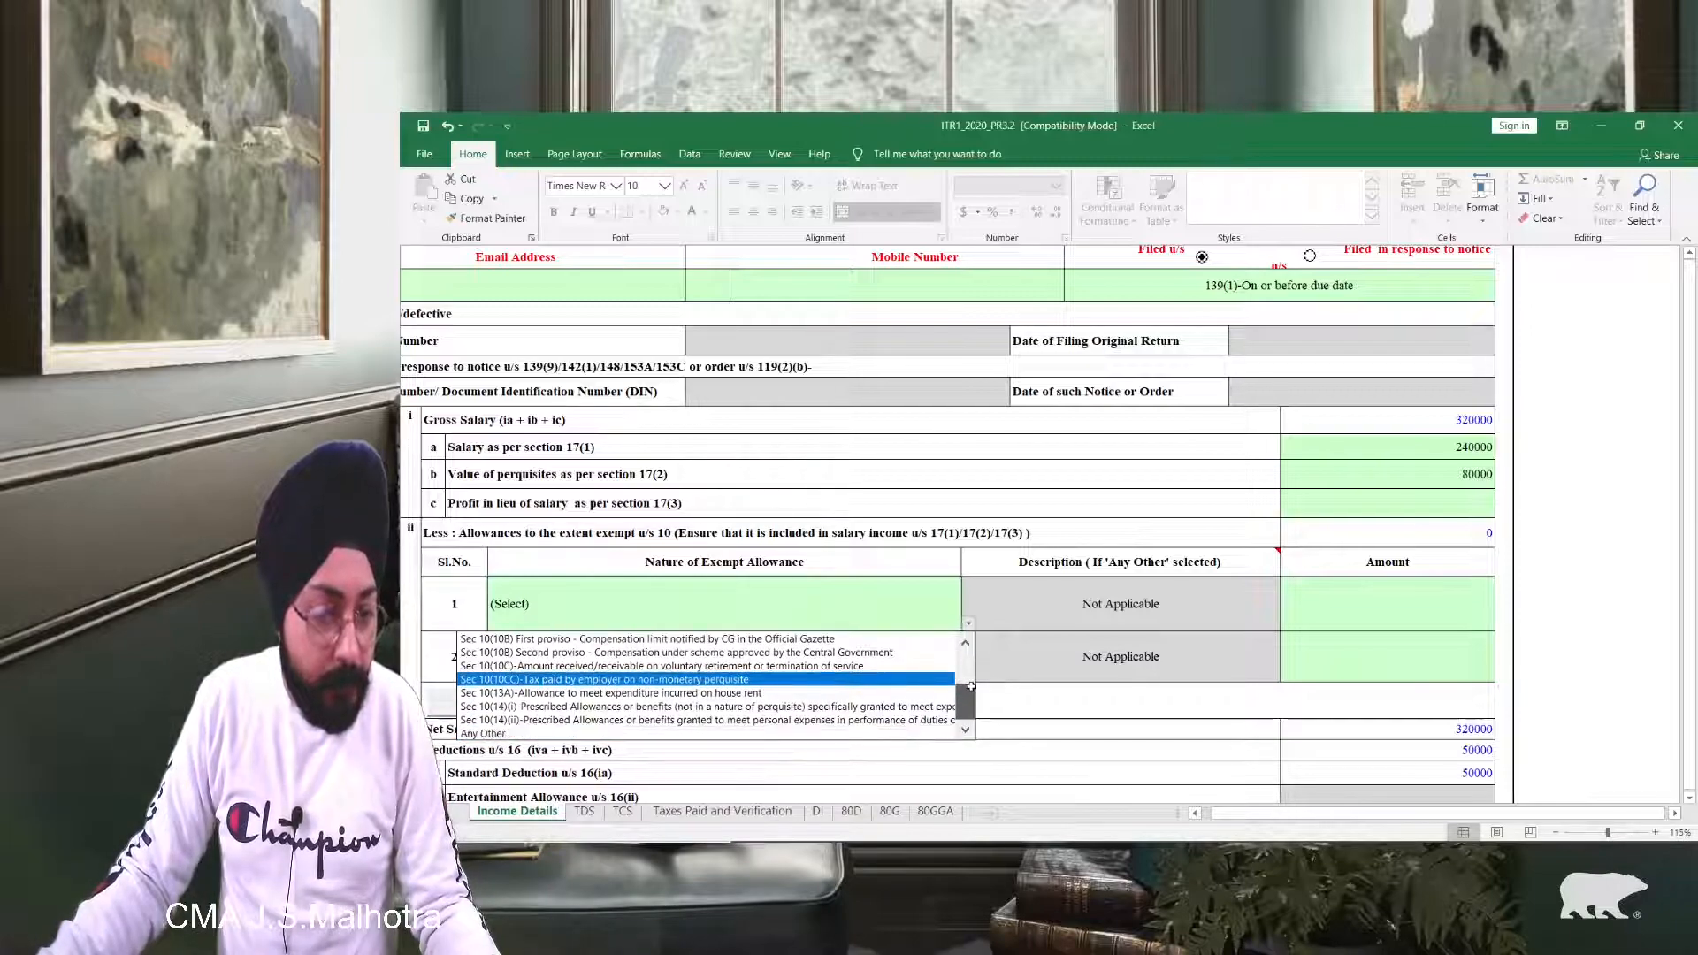
left_click(698, 694)
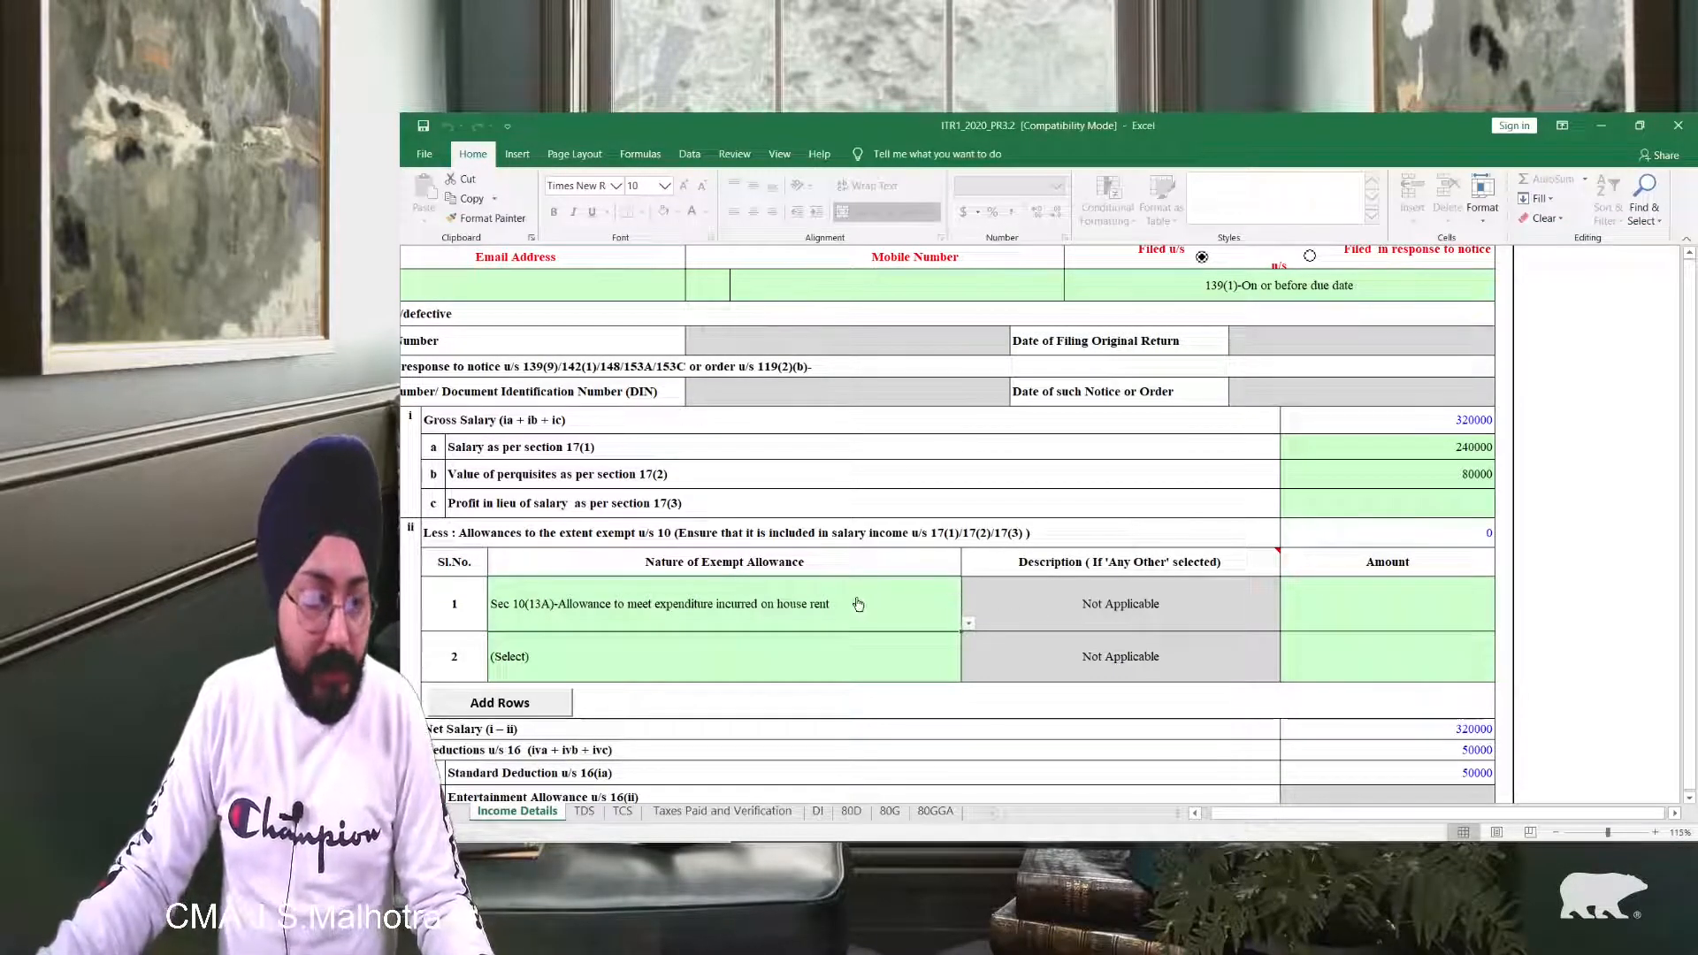
Step: Enter 12000 as the Sec 10(13A) allowance amount
left_click(1320, 612)
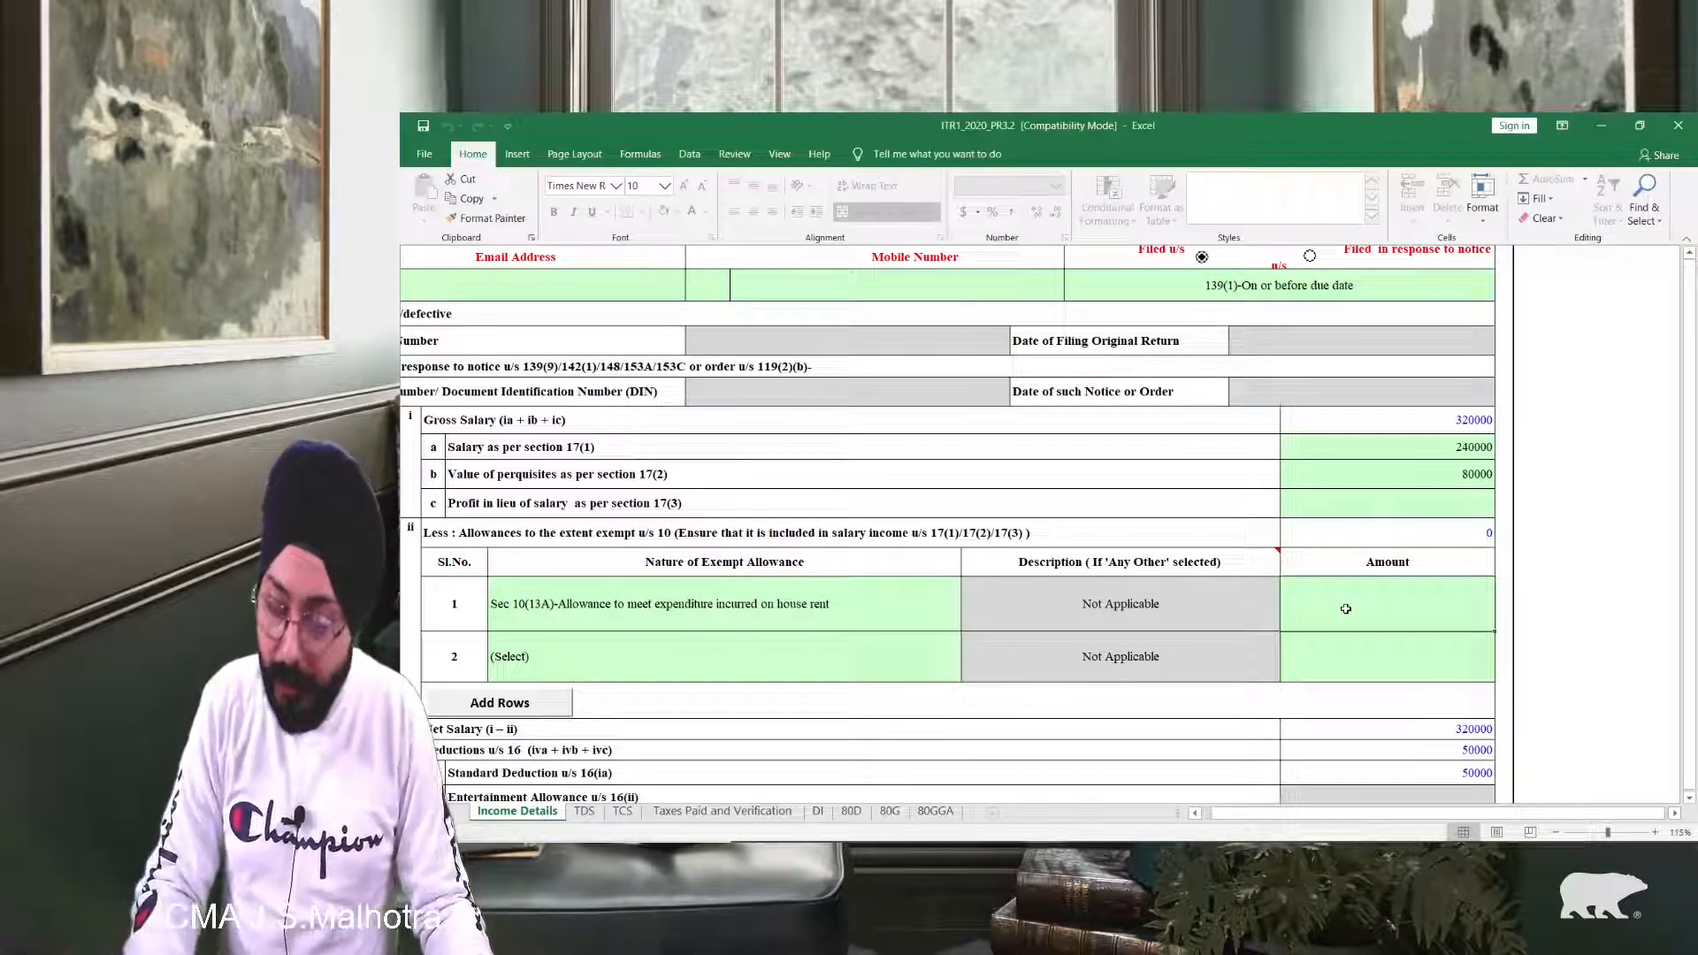
type("12000")
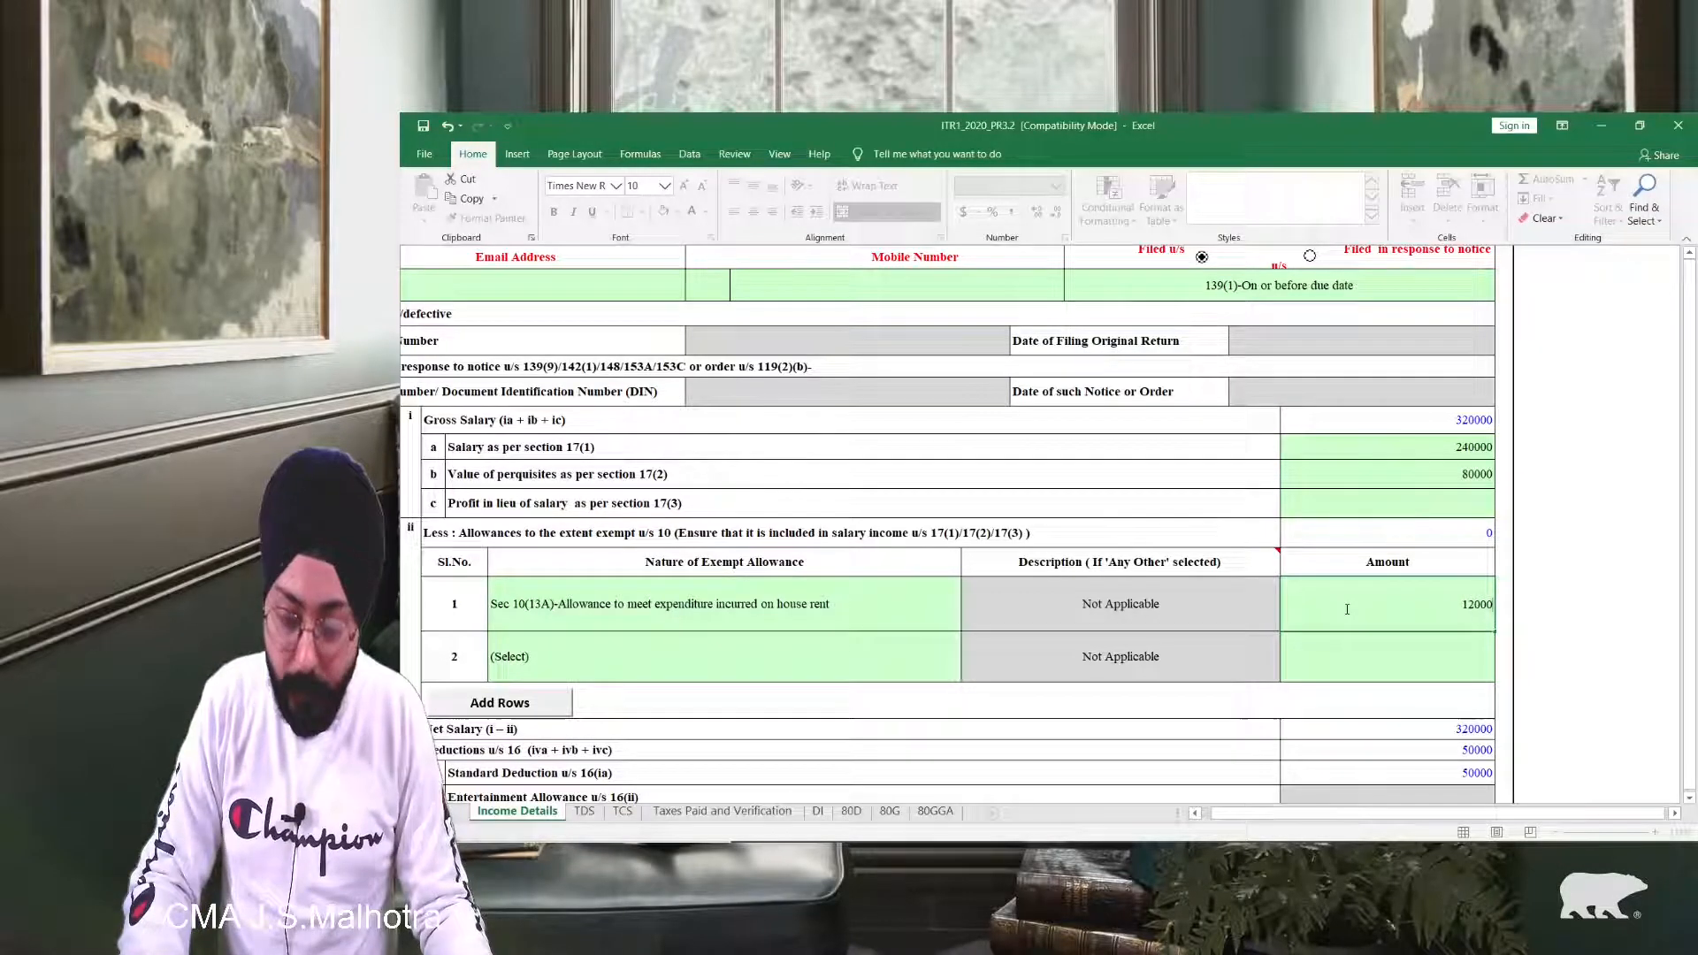
key("Return")
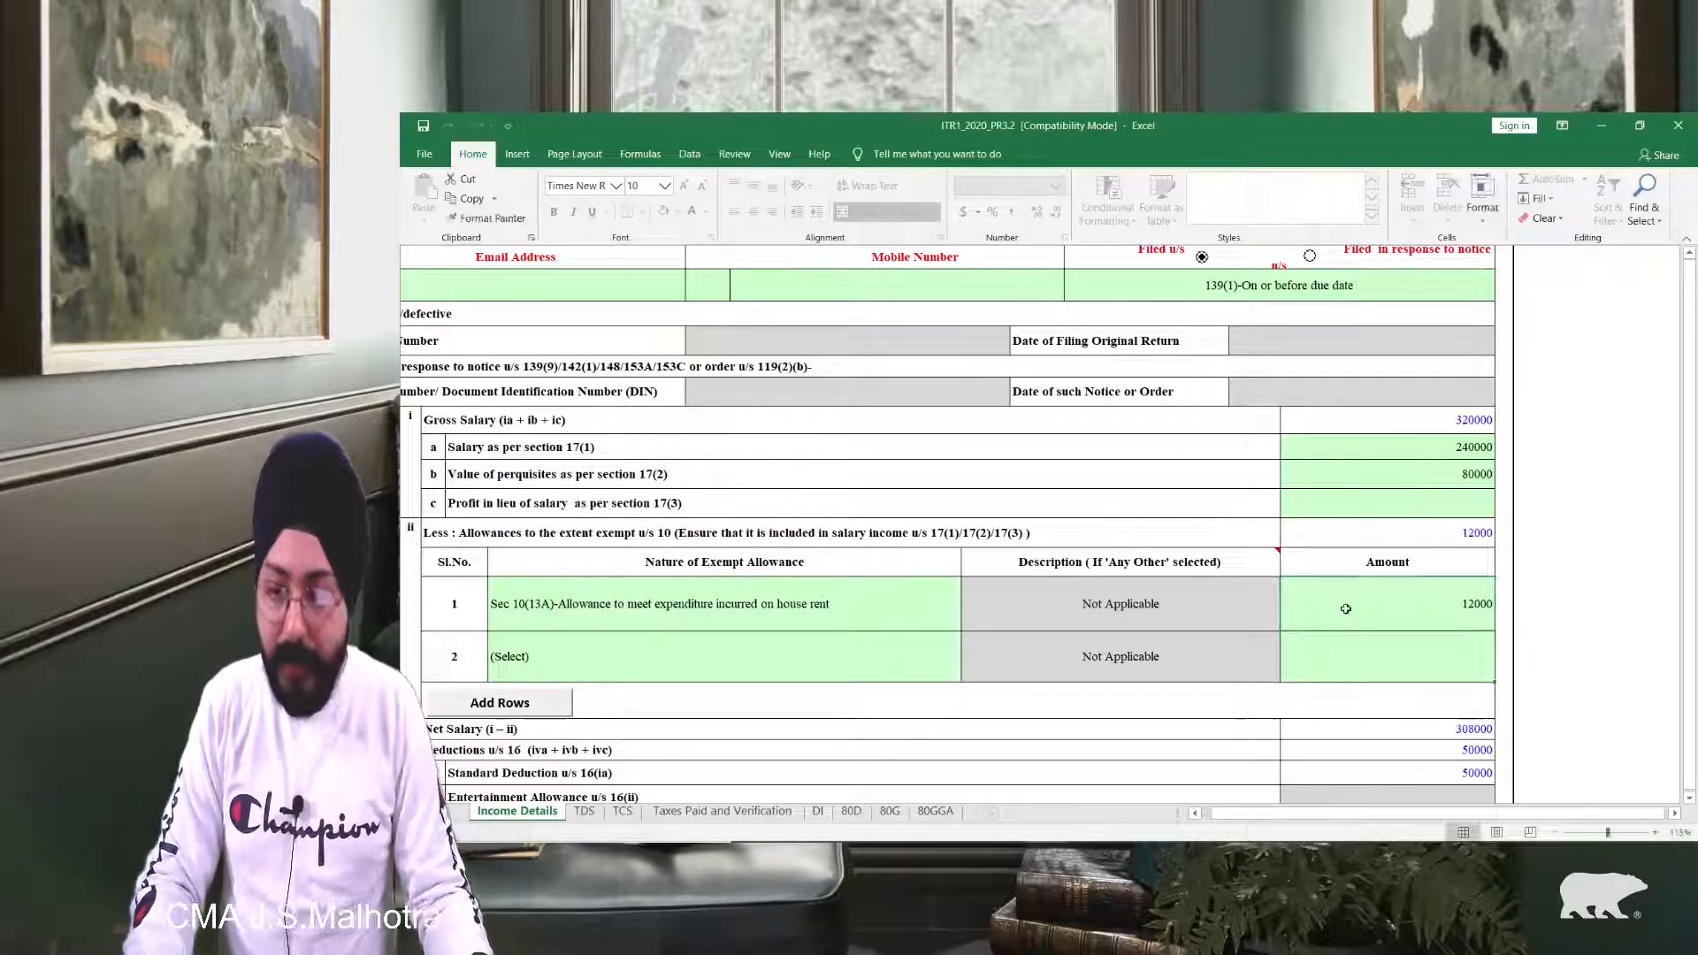
scroll(1331, 506, "down", 2)
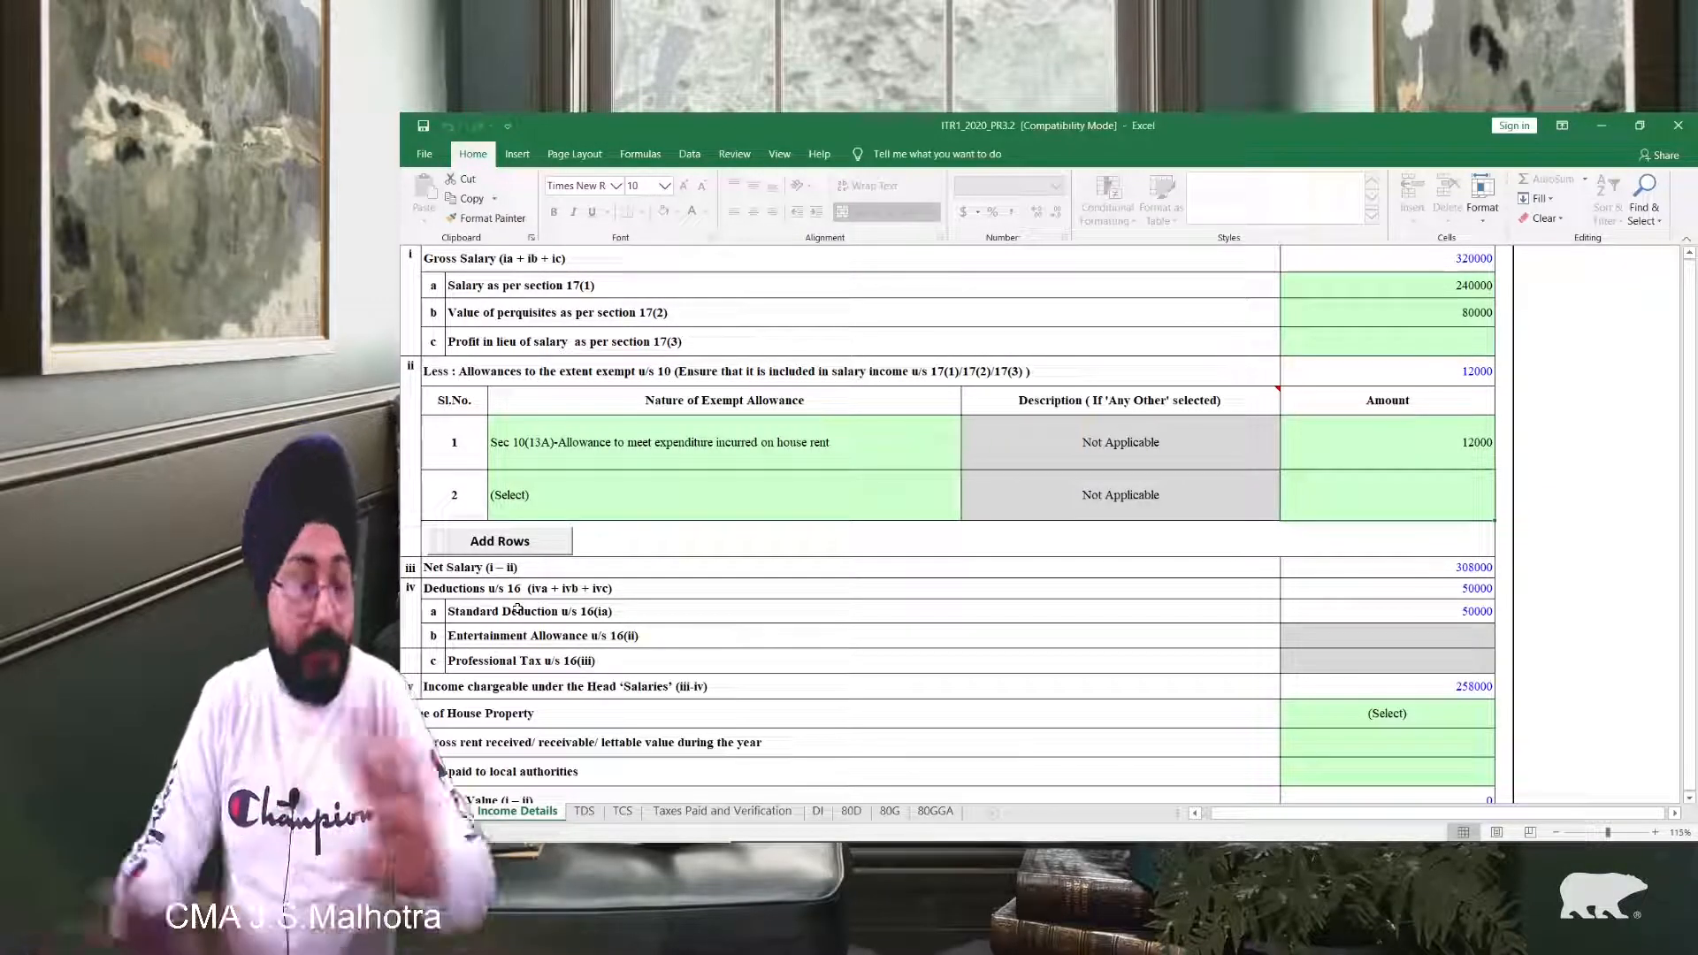
left_click(1441, 591)
double_click(1442, 593)
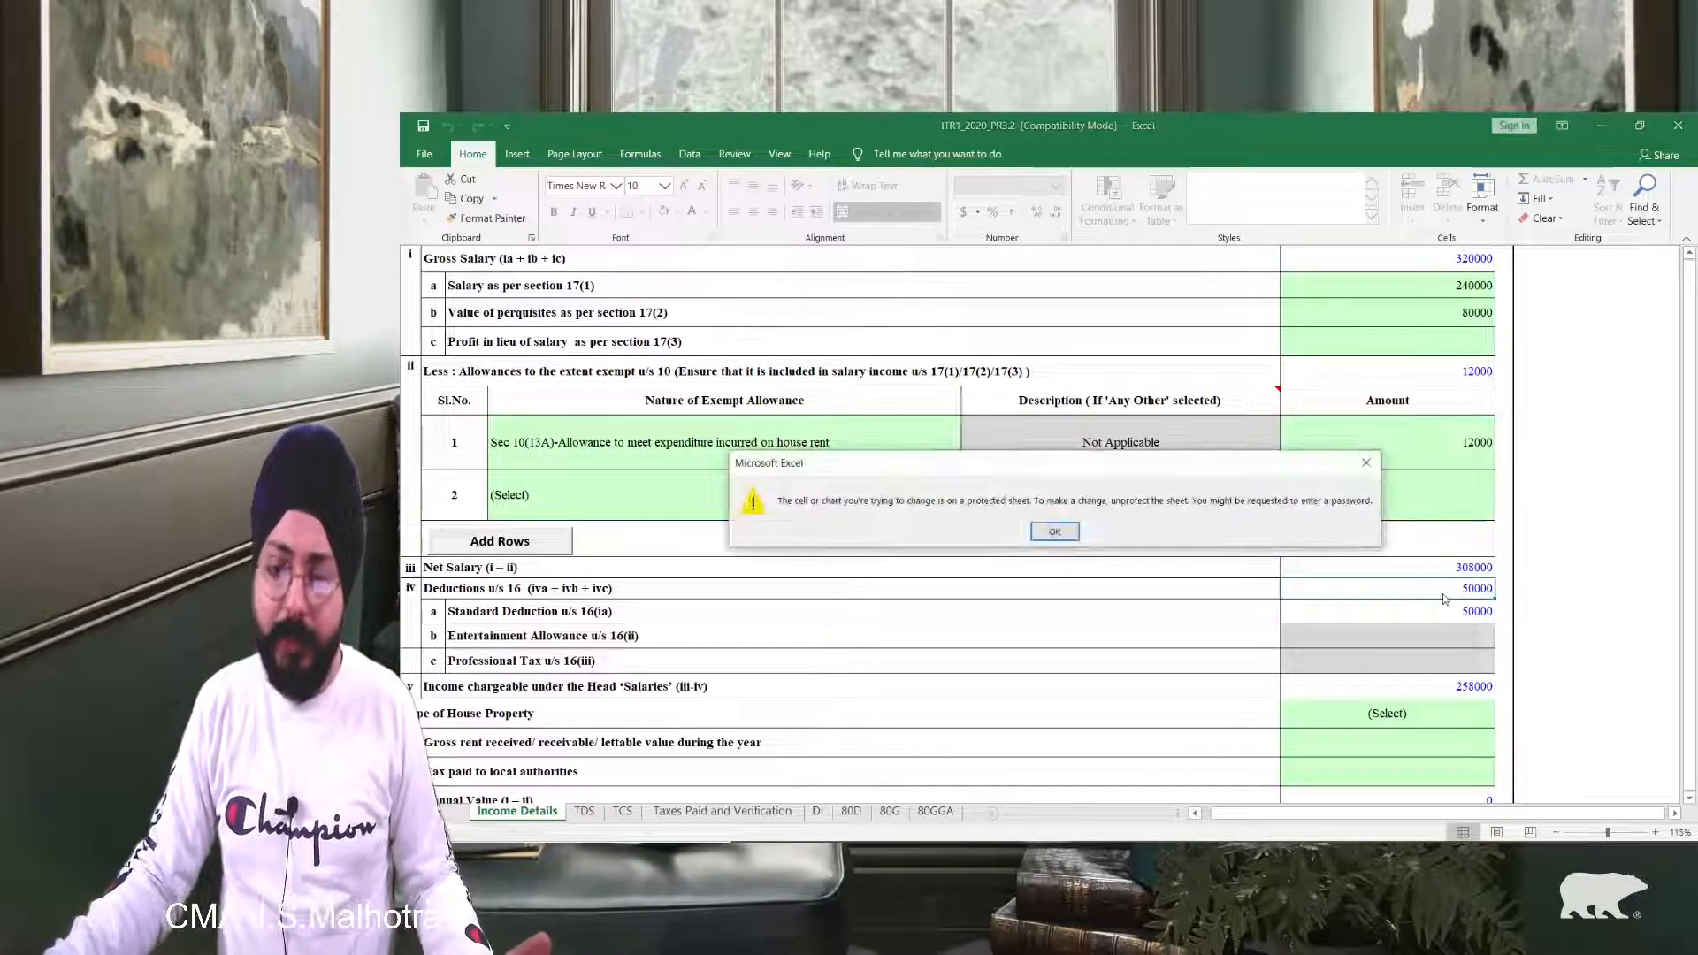
left_click(1363, 463)
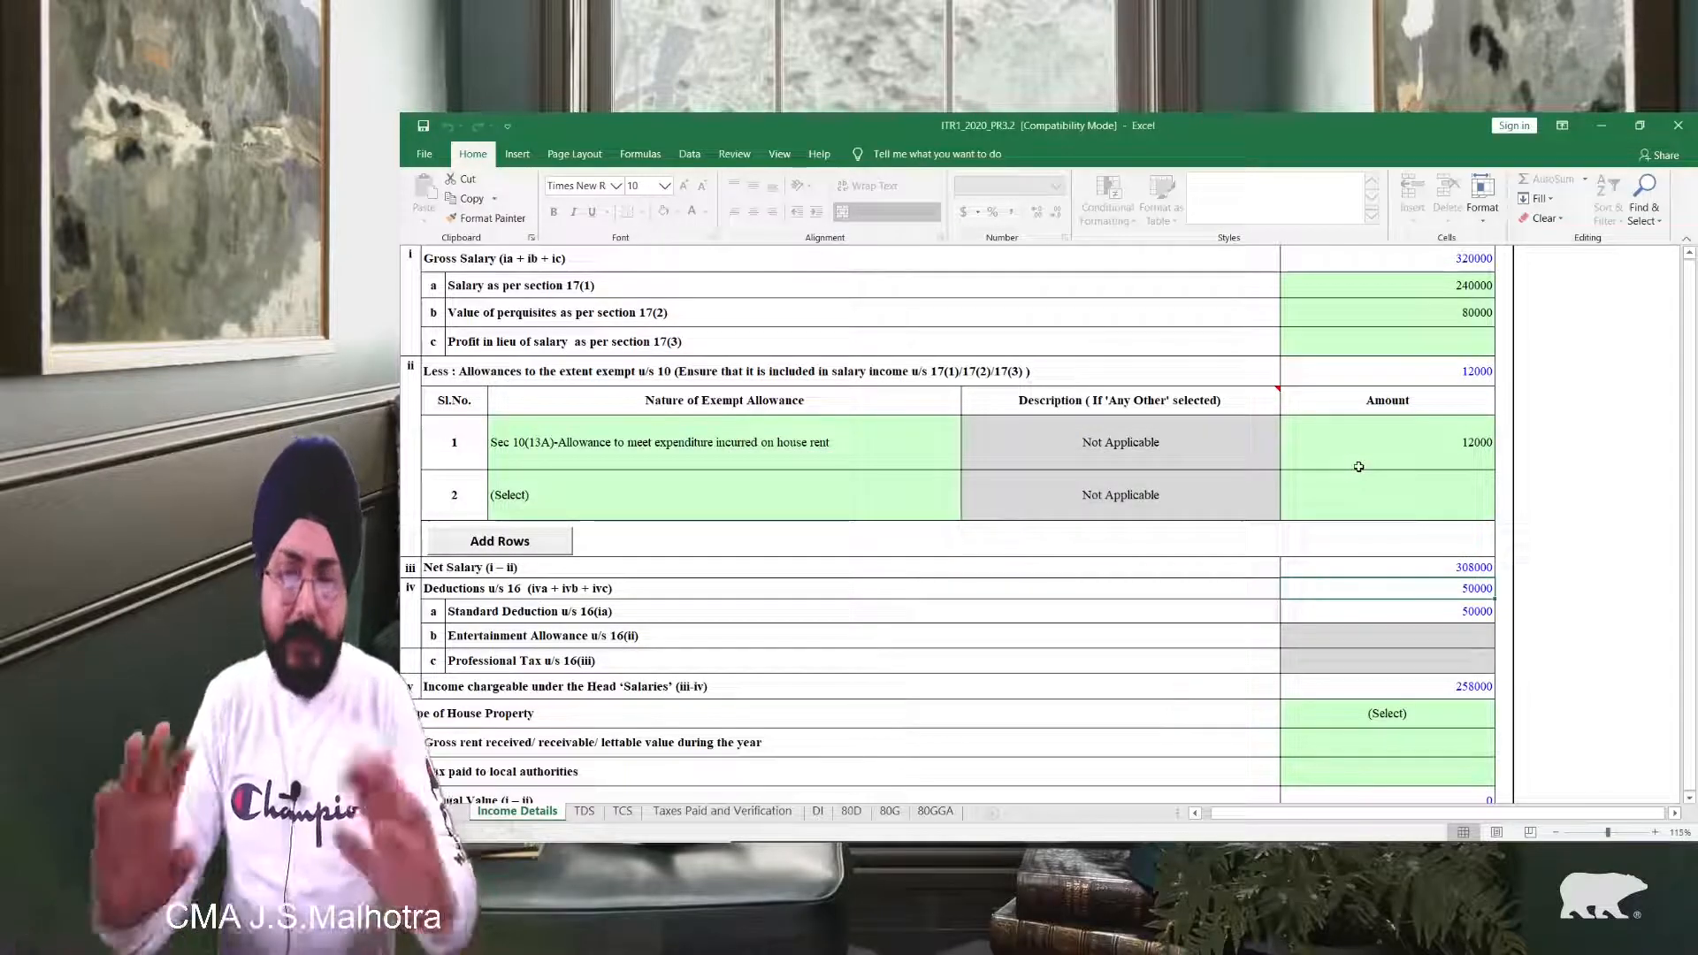
scroll(1358, 466, "up", 1)
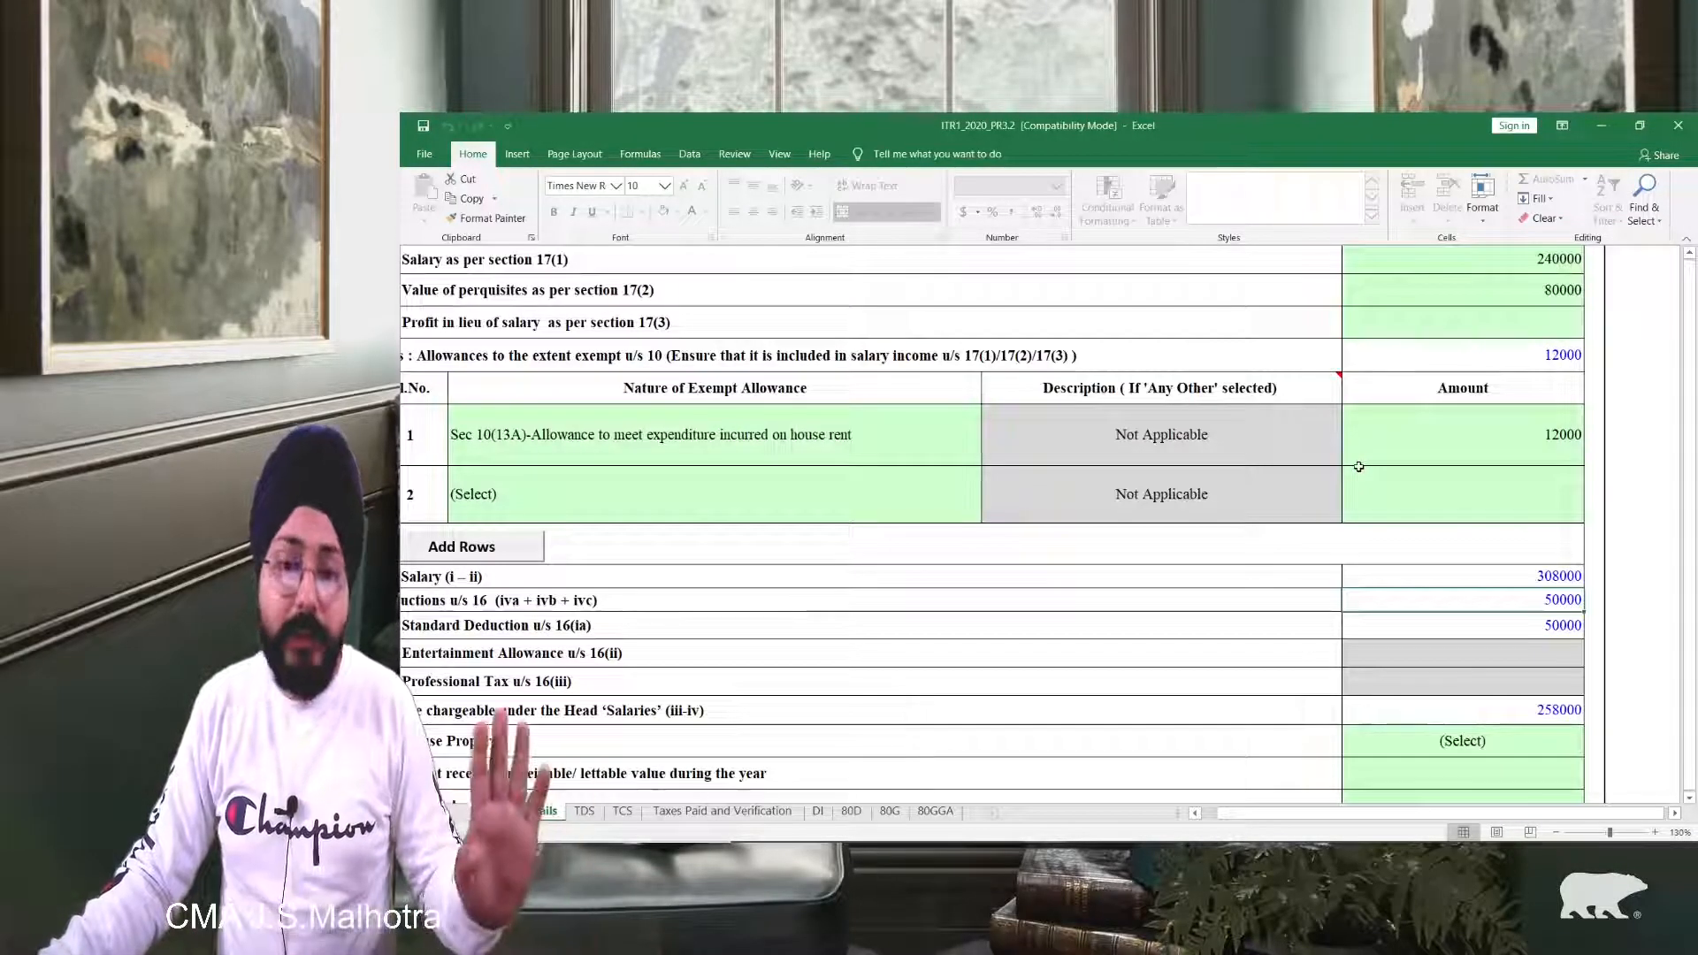
scroll(1358, 466, "down", 4)
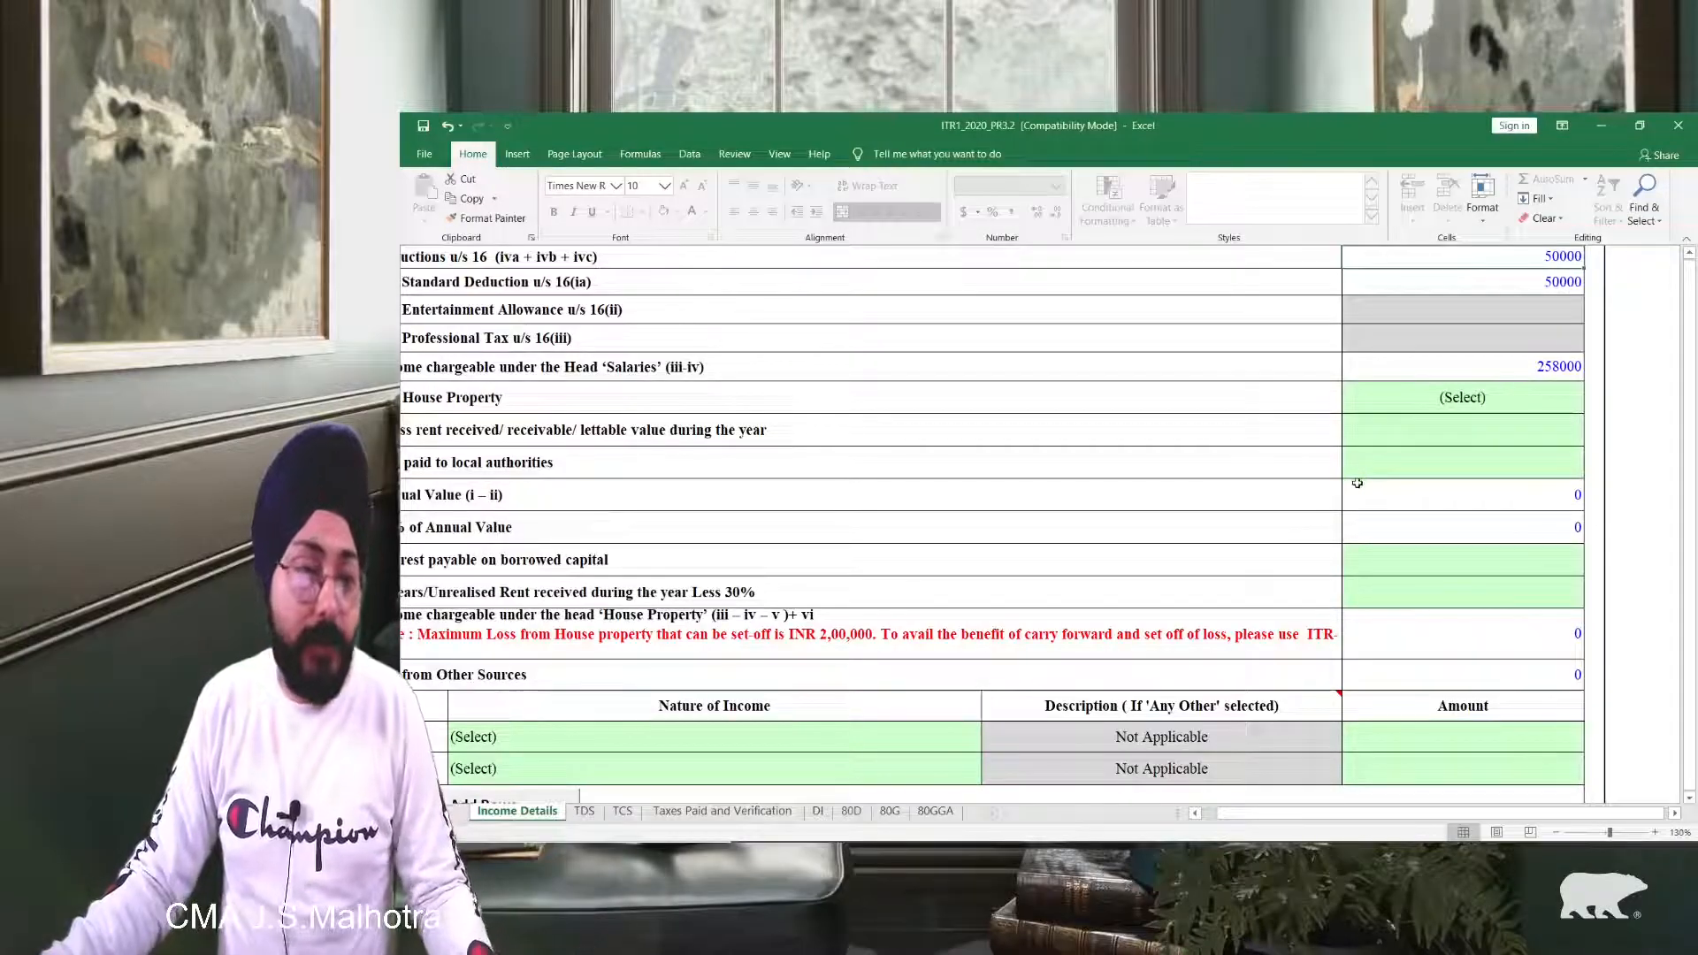
scroll(1357, 482, "right", 3)
scroll(1355, 483, "up", 1)
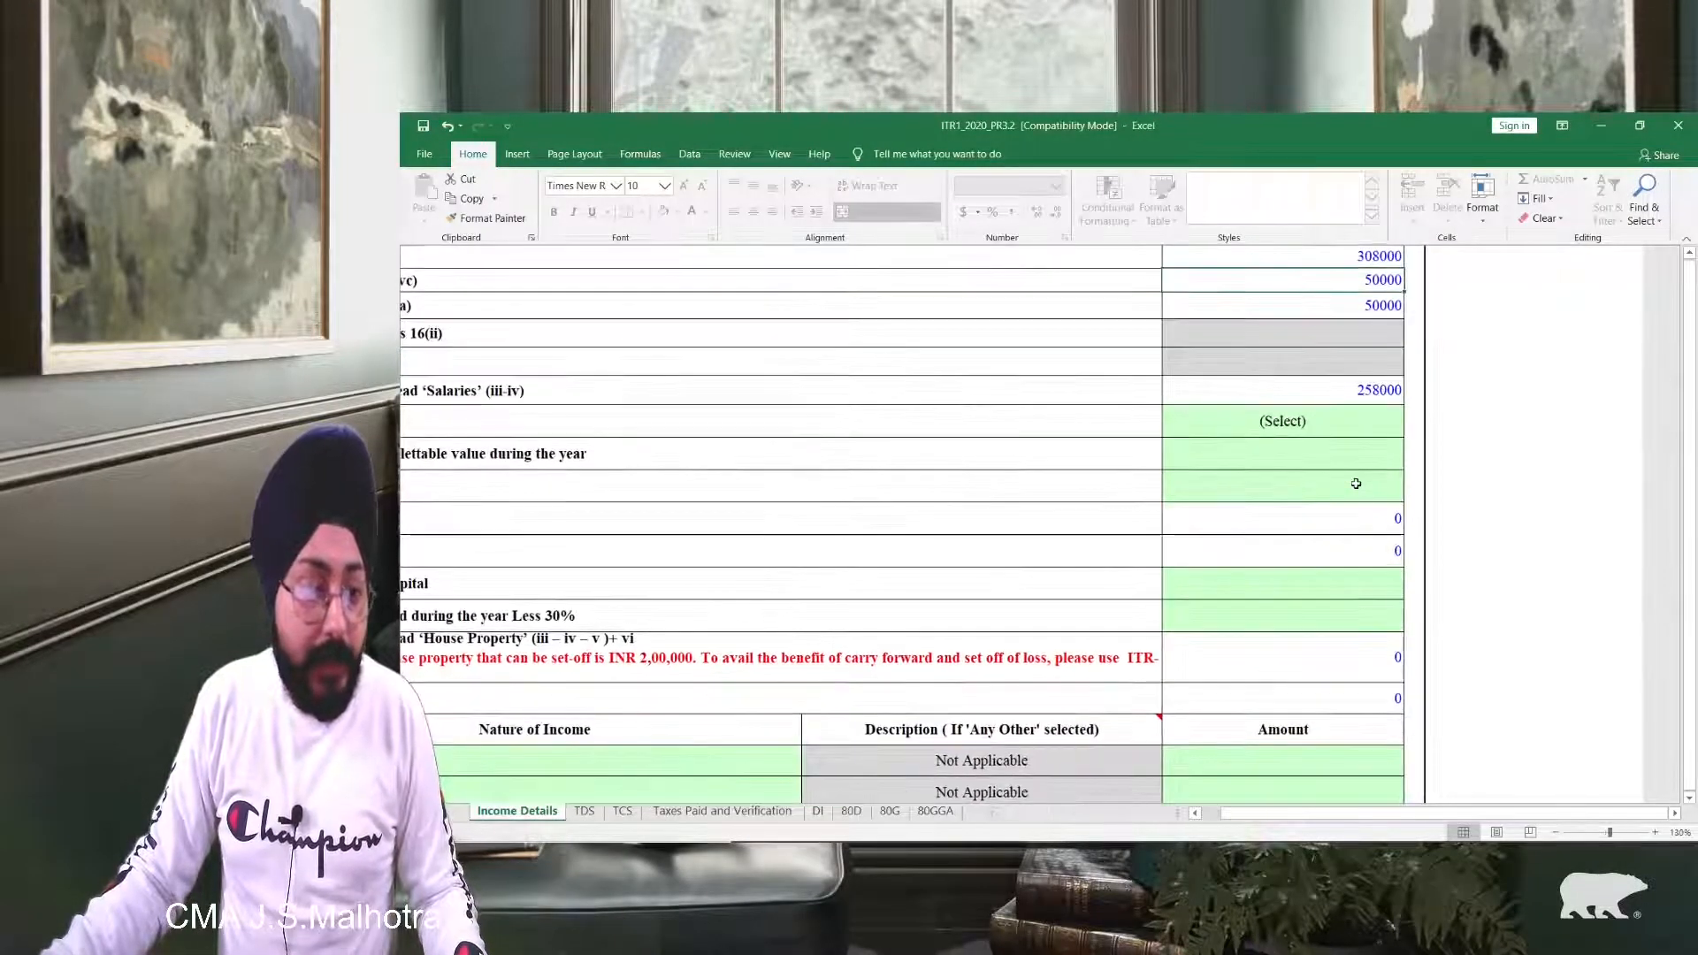
scroll(1356, 484, "down", 2)
scroll(1114, 528, "up", 1)
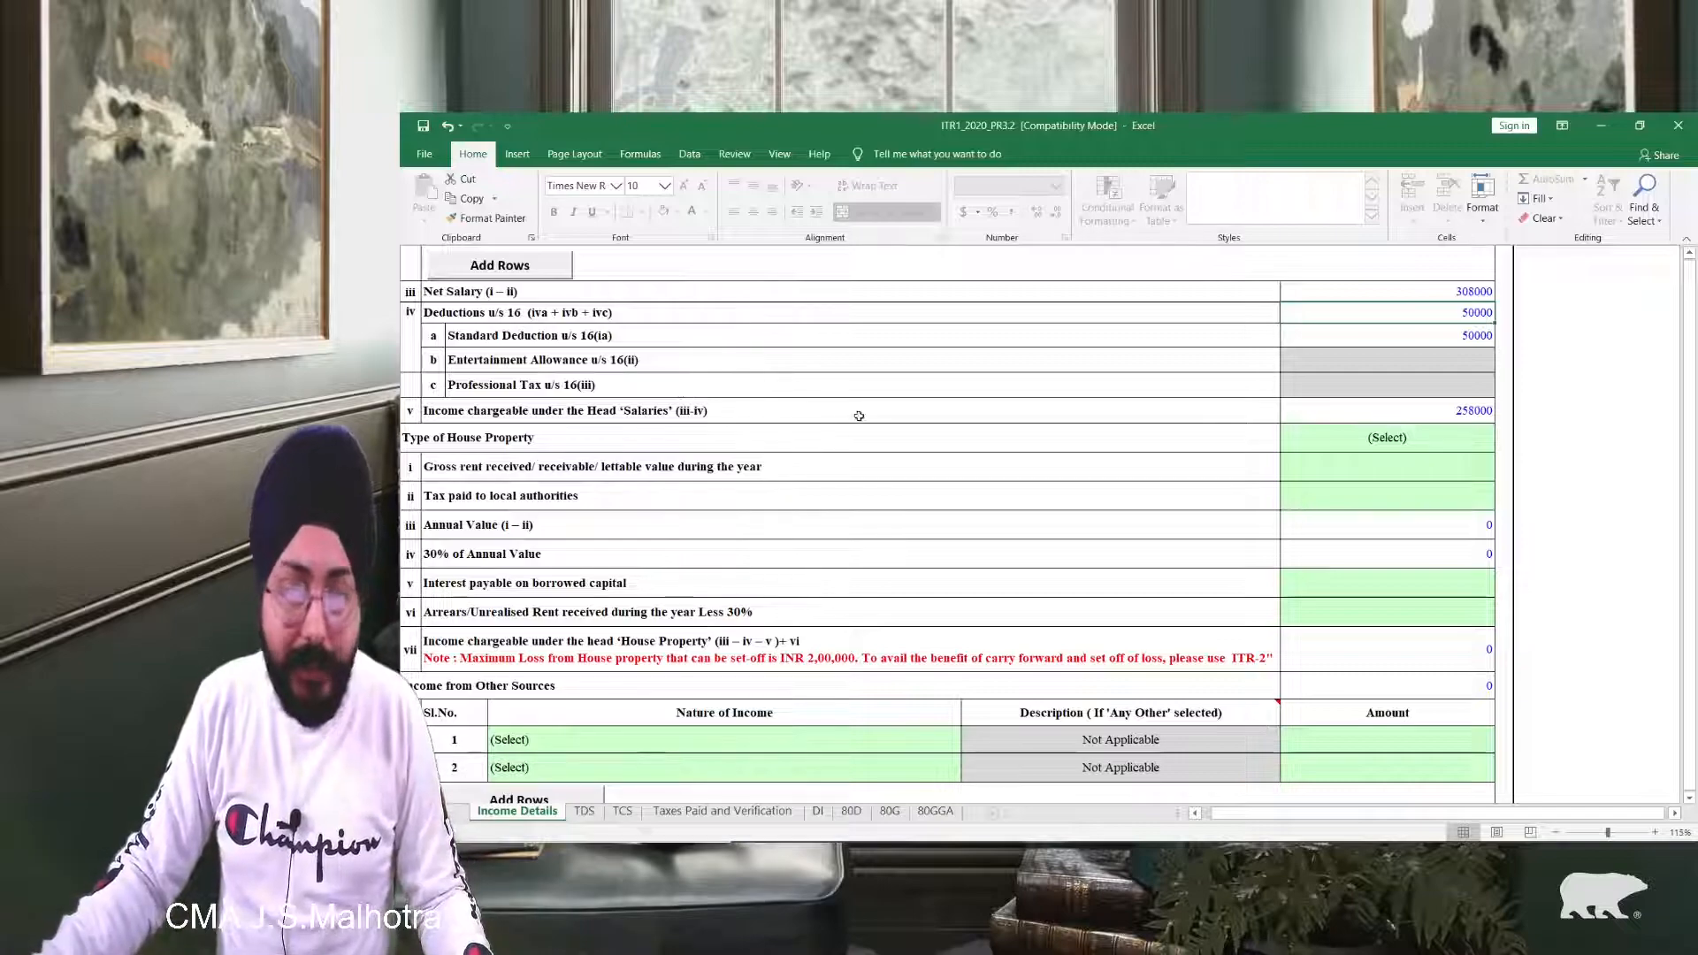
Step: Change the Type of House Property from Self Occupied to Let Out
left_click(1450, 408)
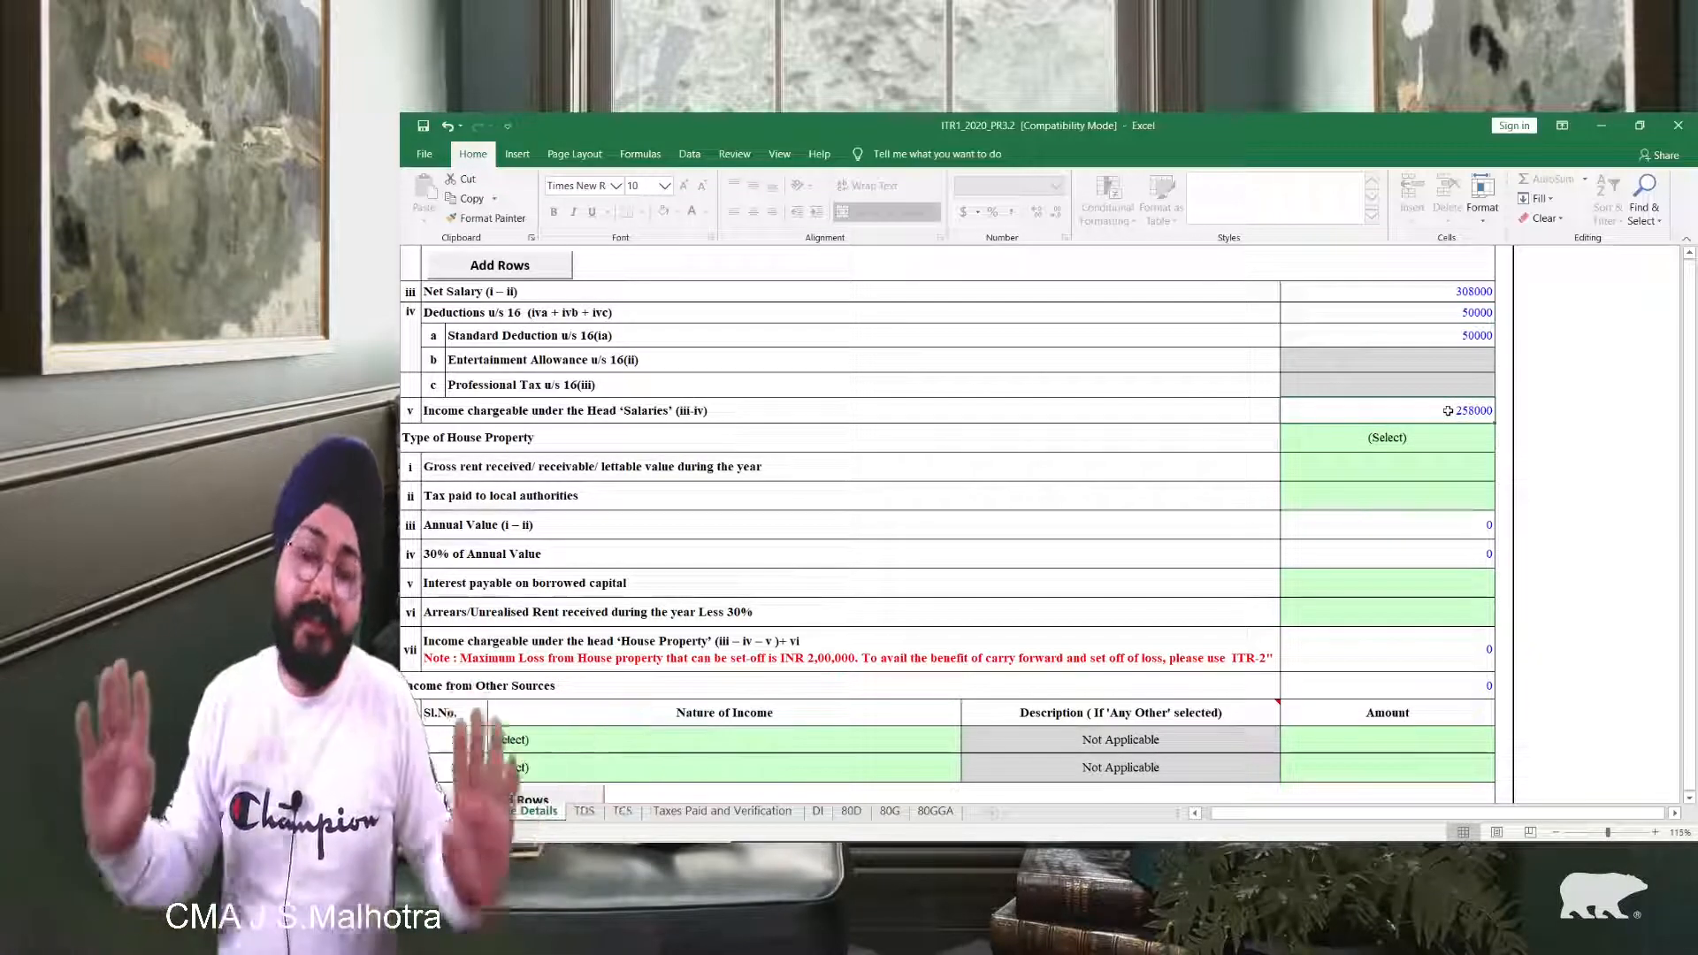
left_click(1440, 448)
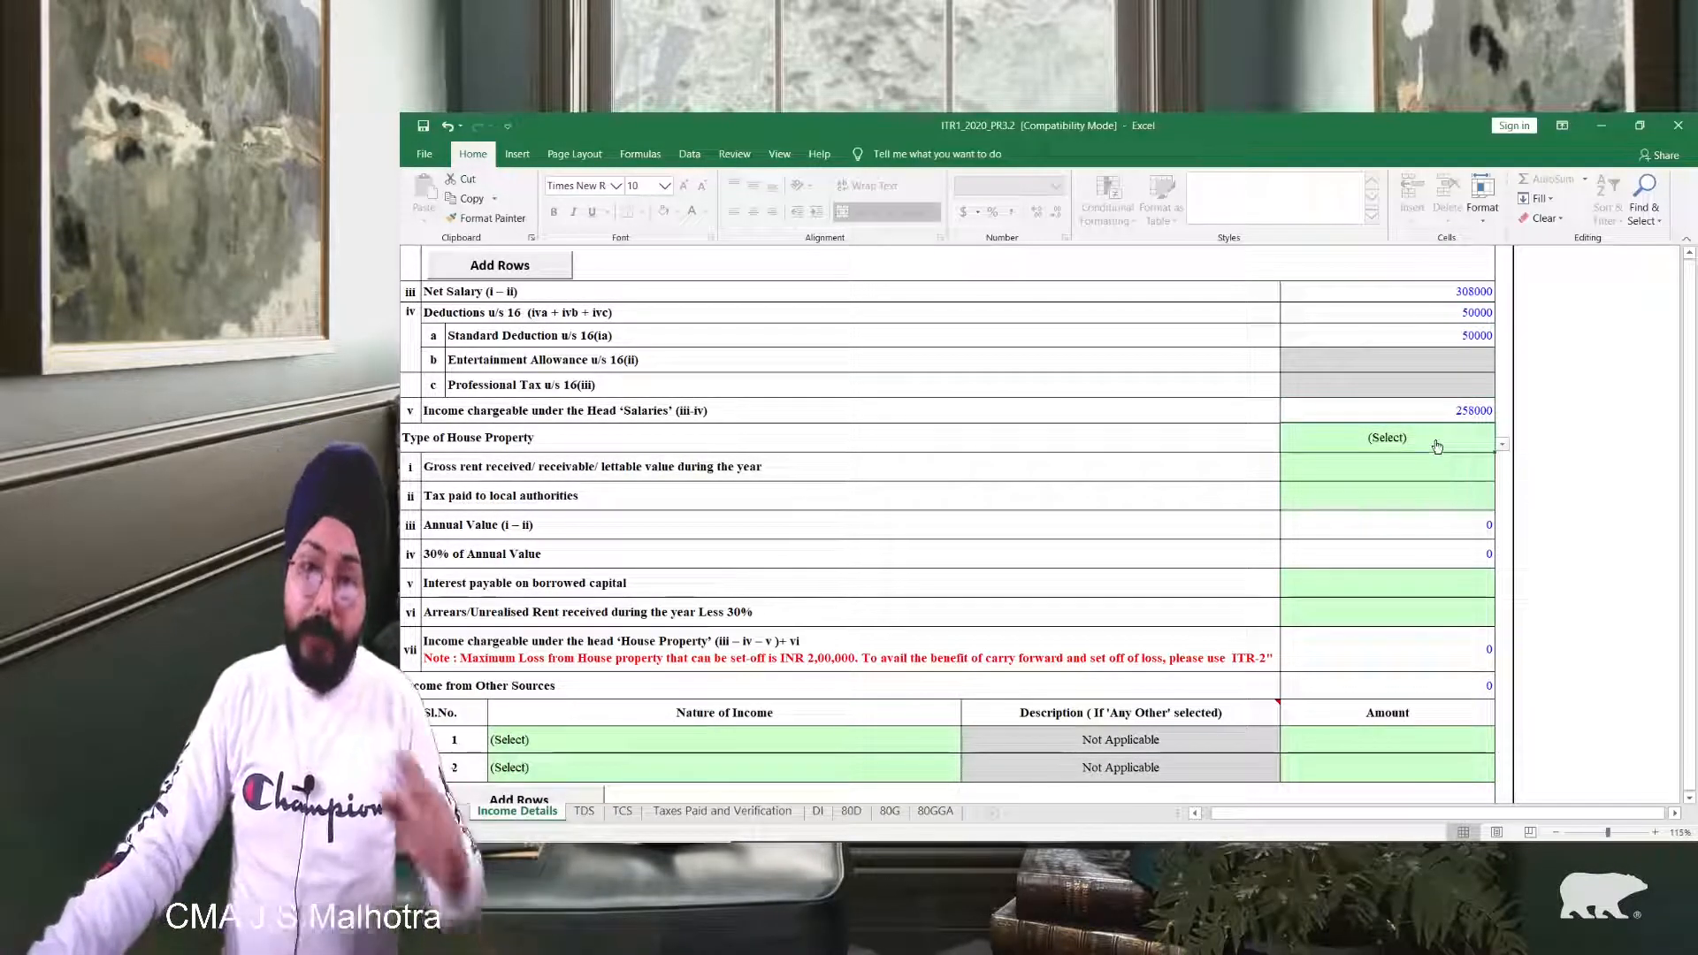
left_click(1501, 444)
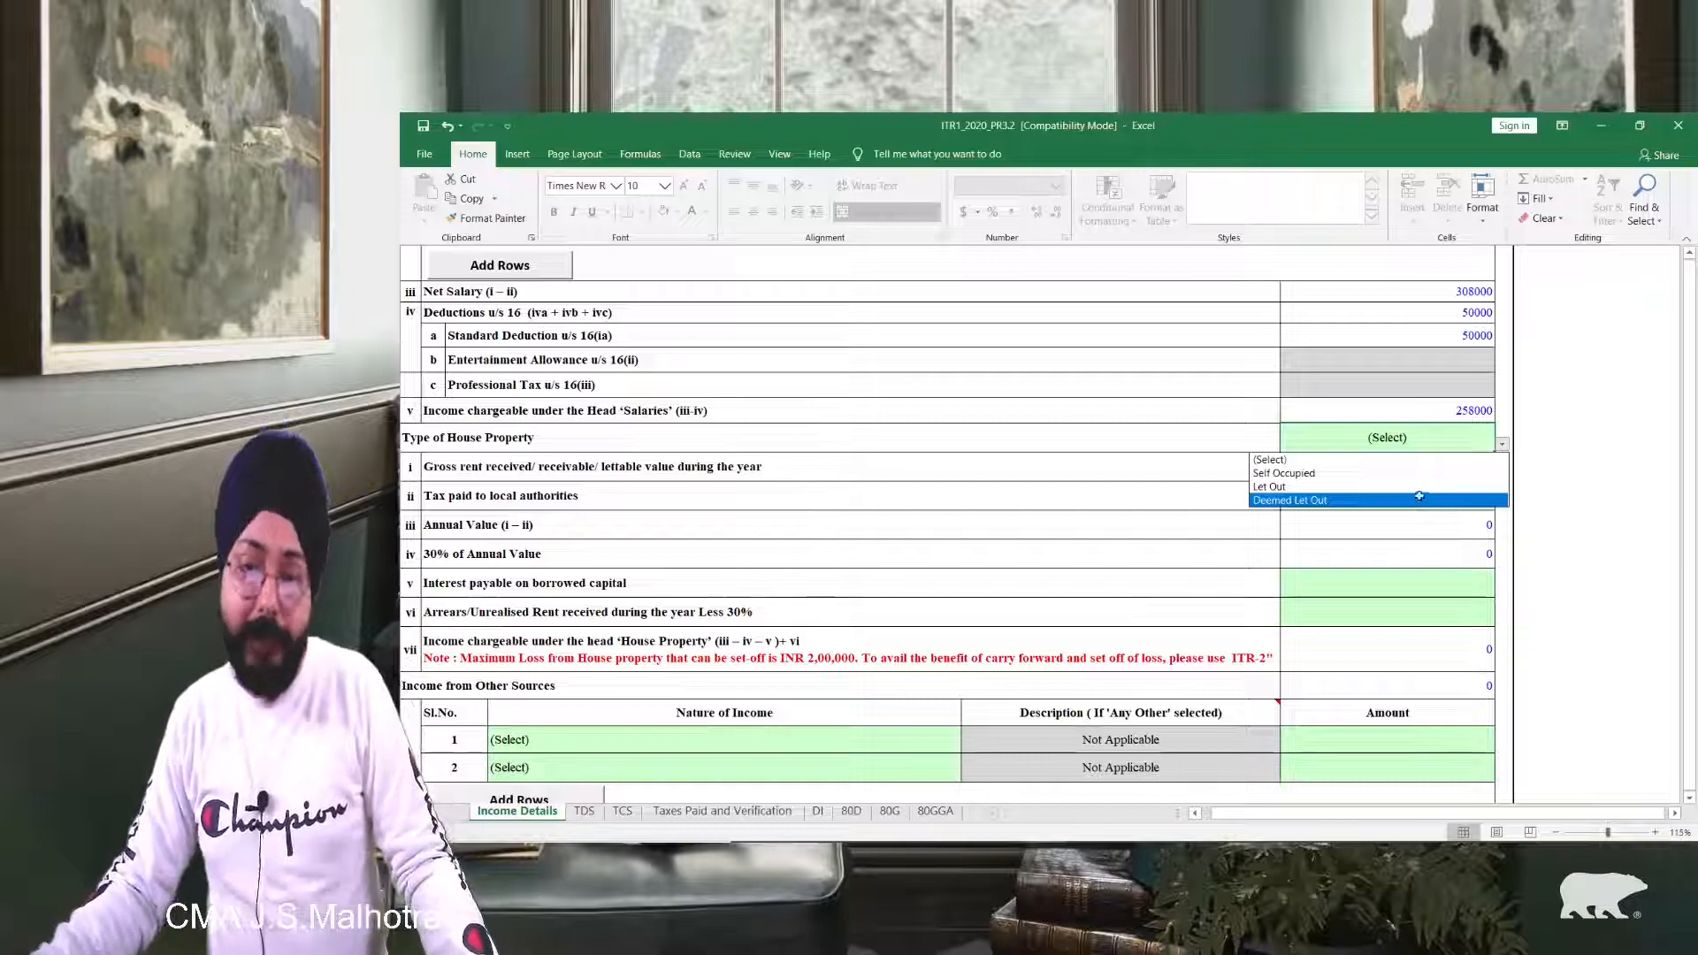
left_click(1410, 472)
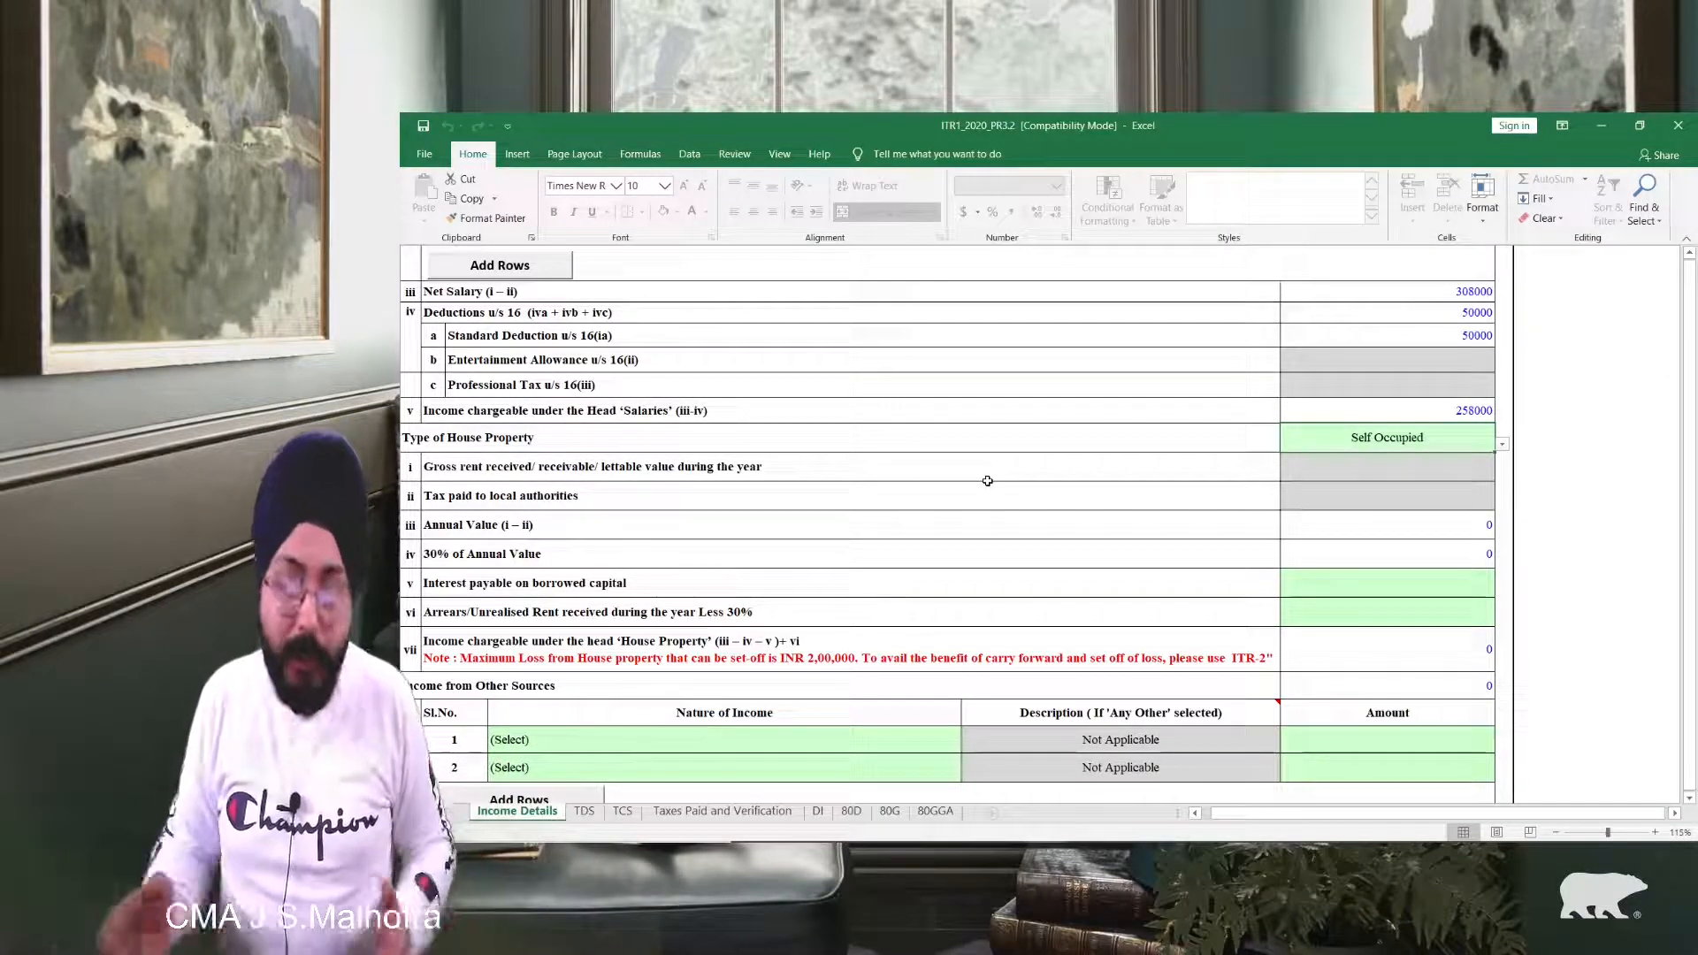
left_click(1501, 444)
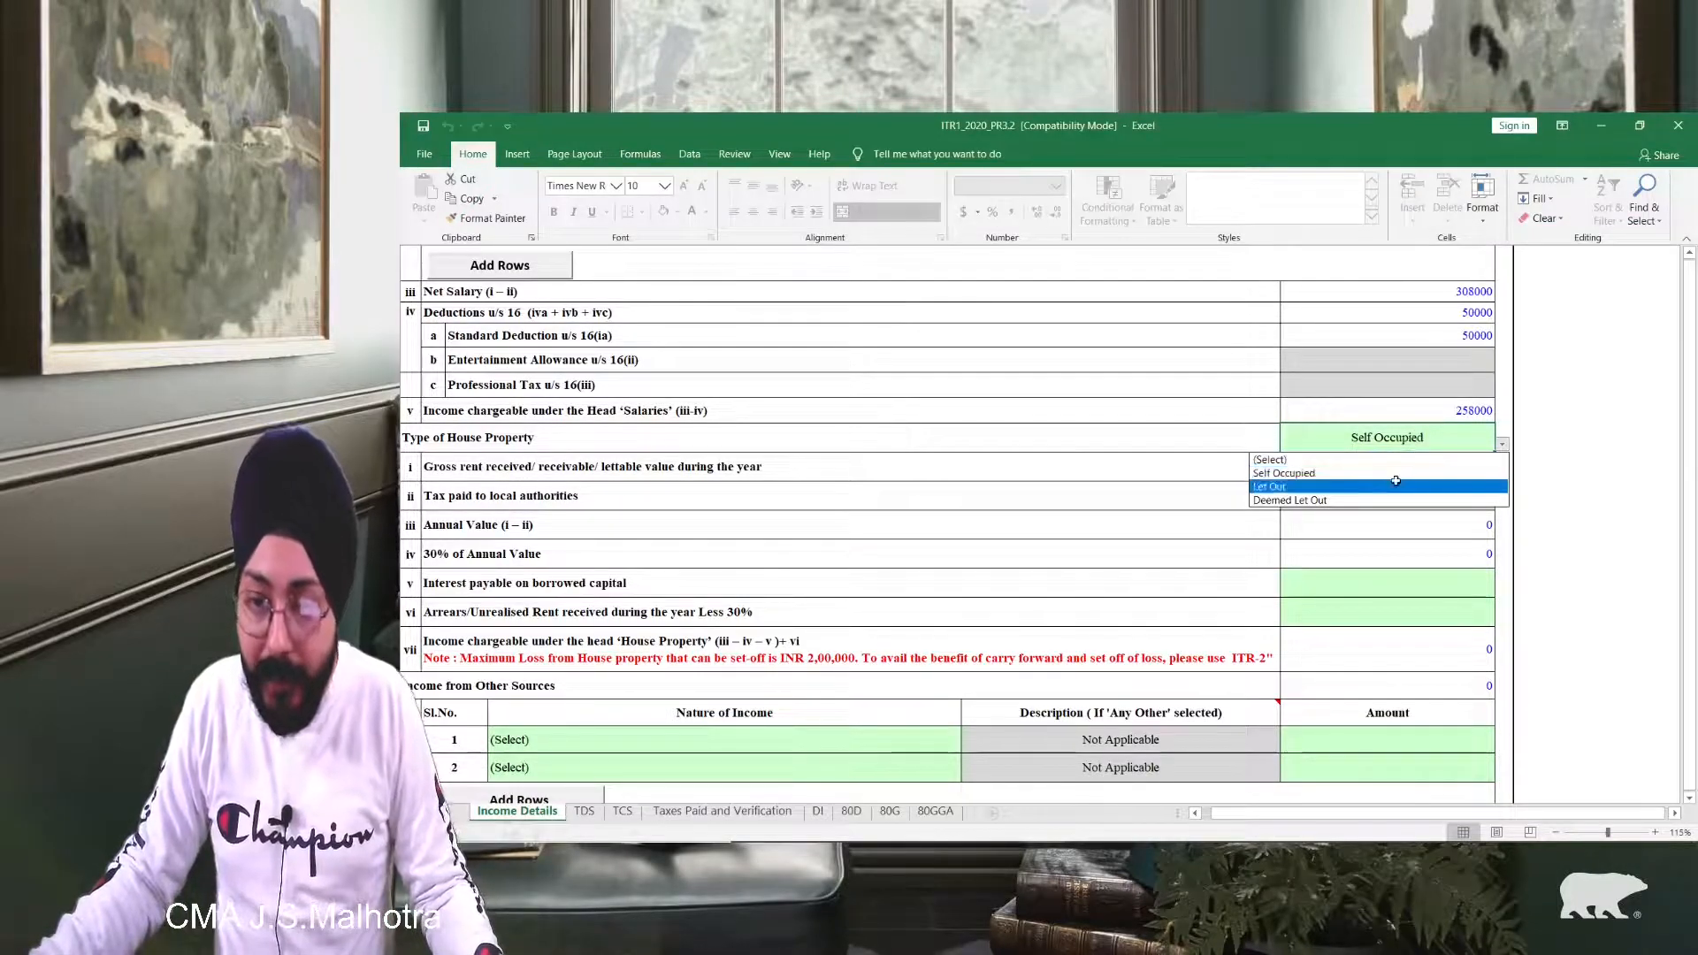
left_click(1411, 494)
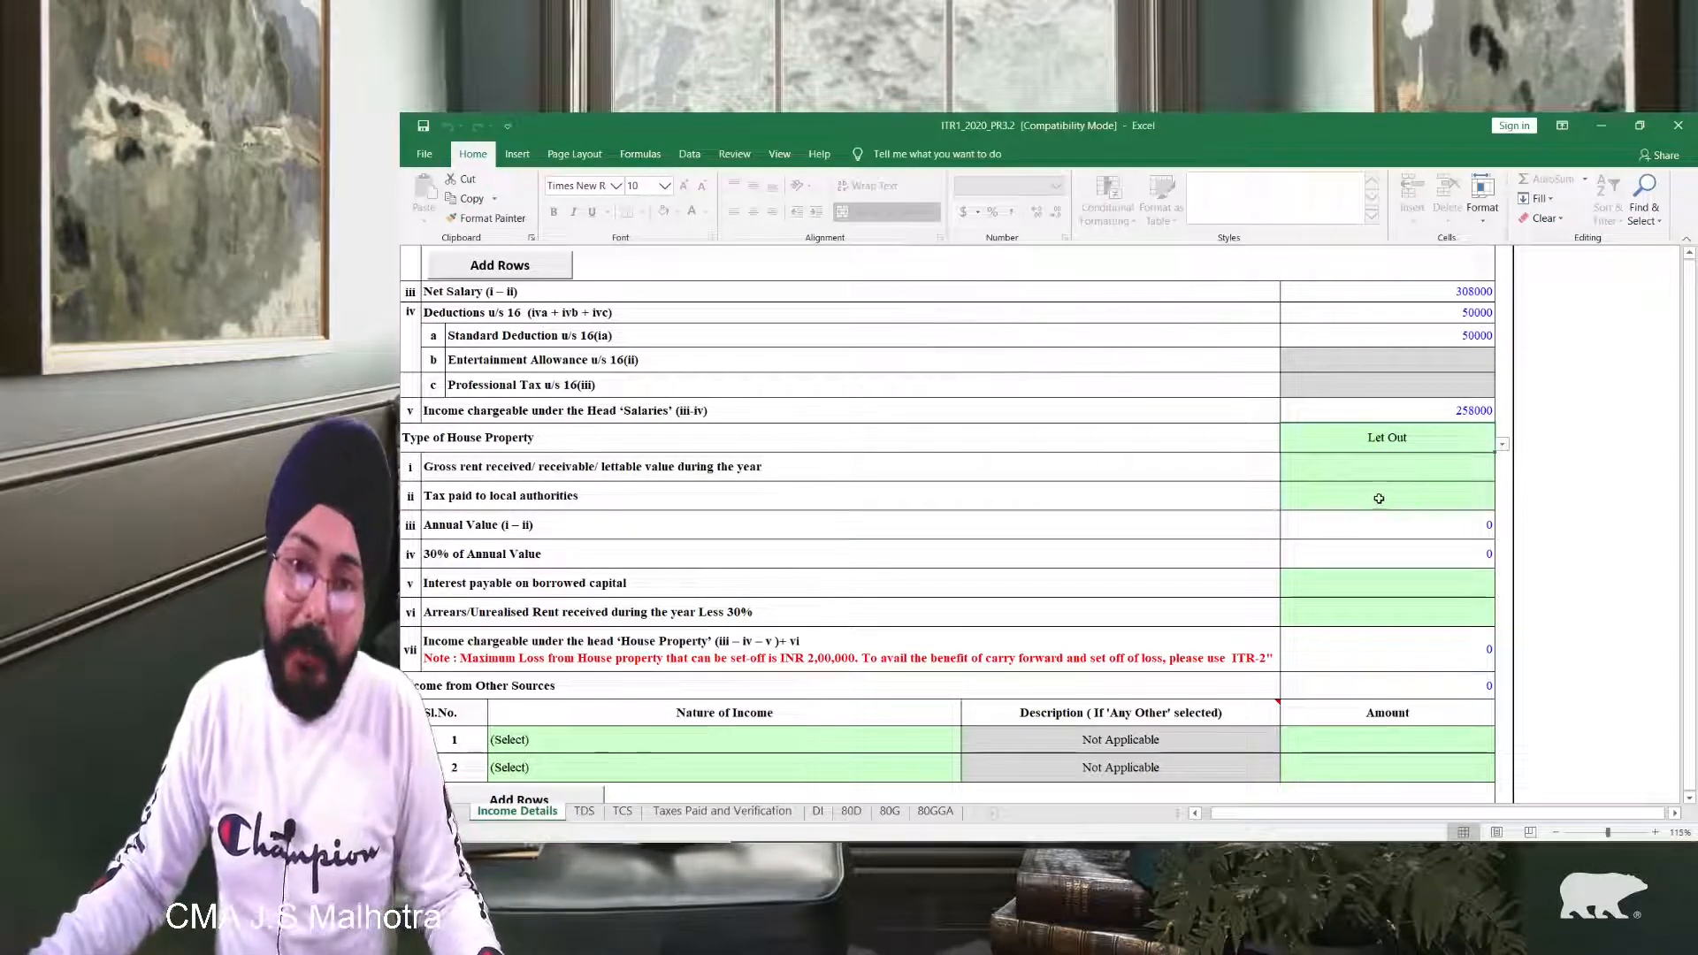
left_click(1385, 473)
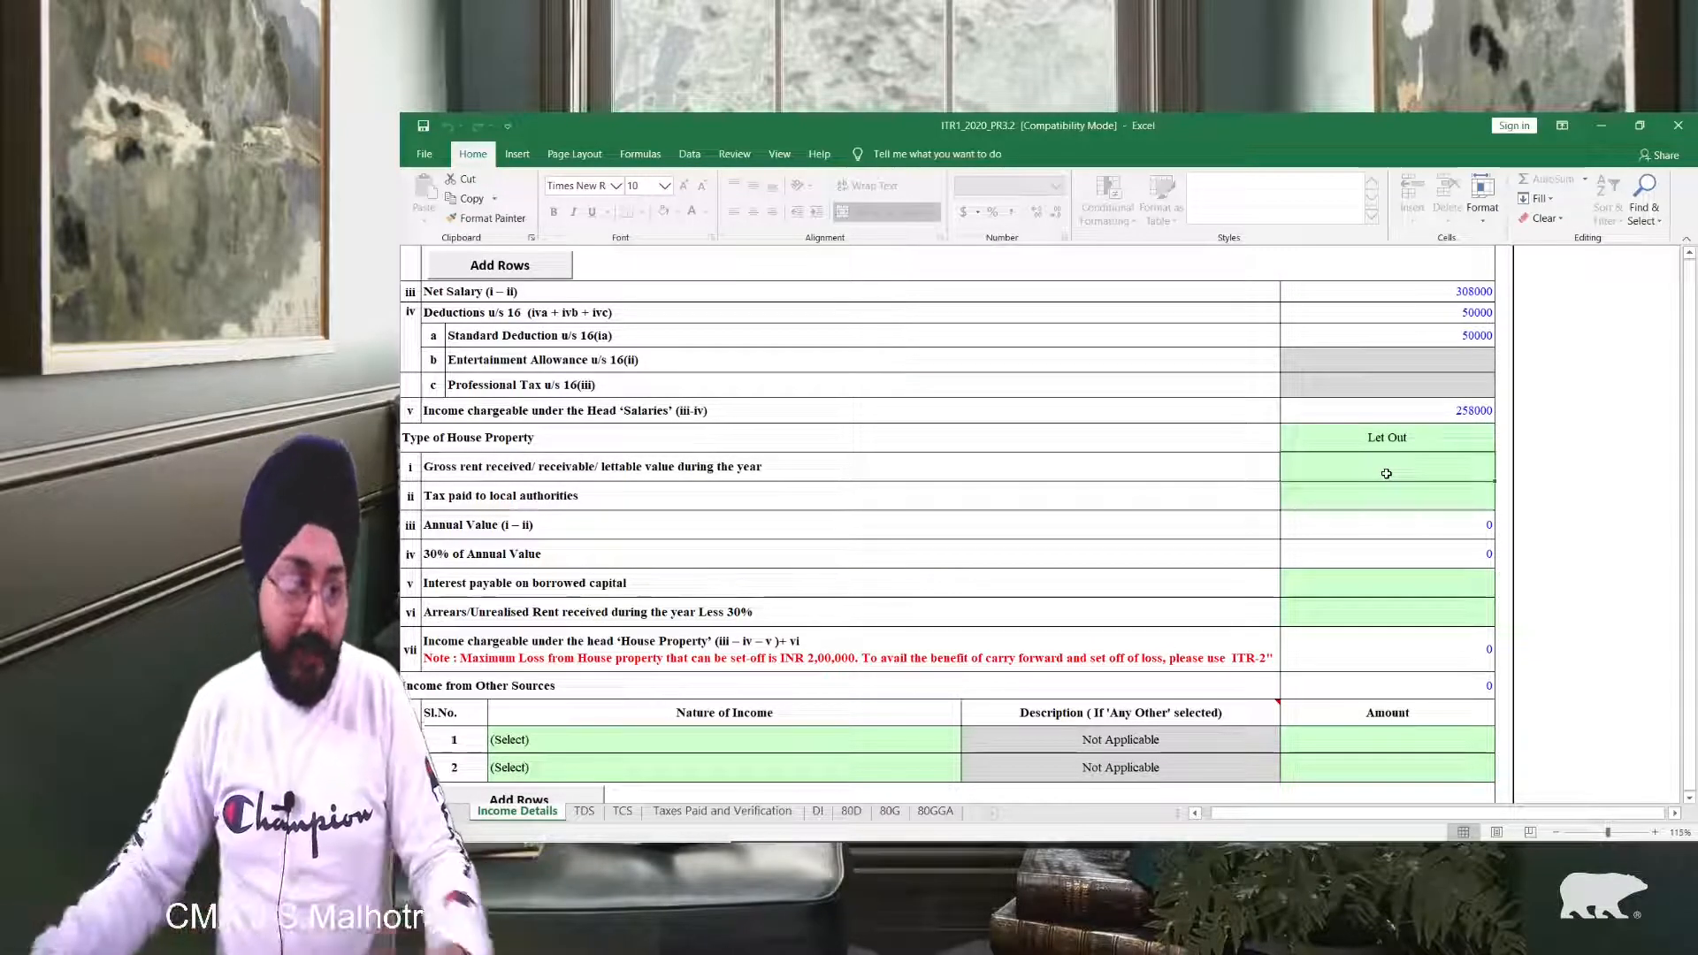
Step: Enter gross rent 120000, local authority tax 10000 and borrowed-capital interest 12000
double_click(1386, 473)
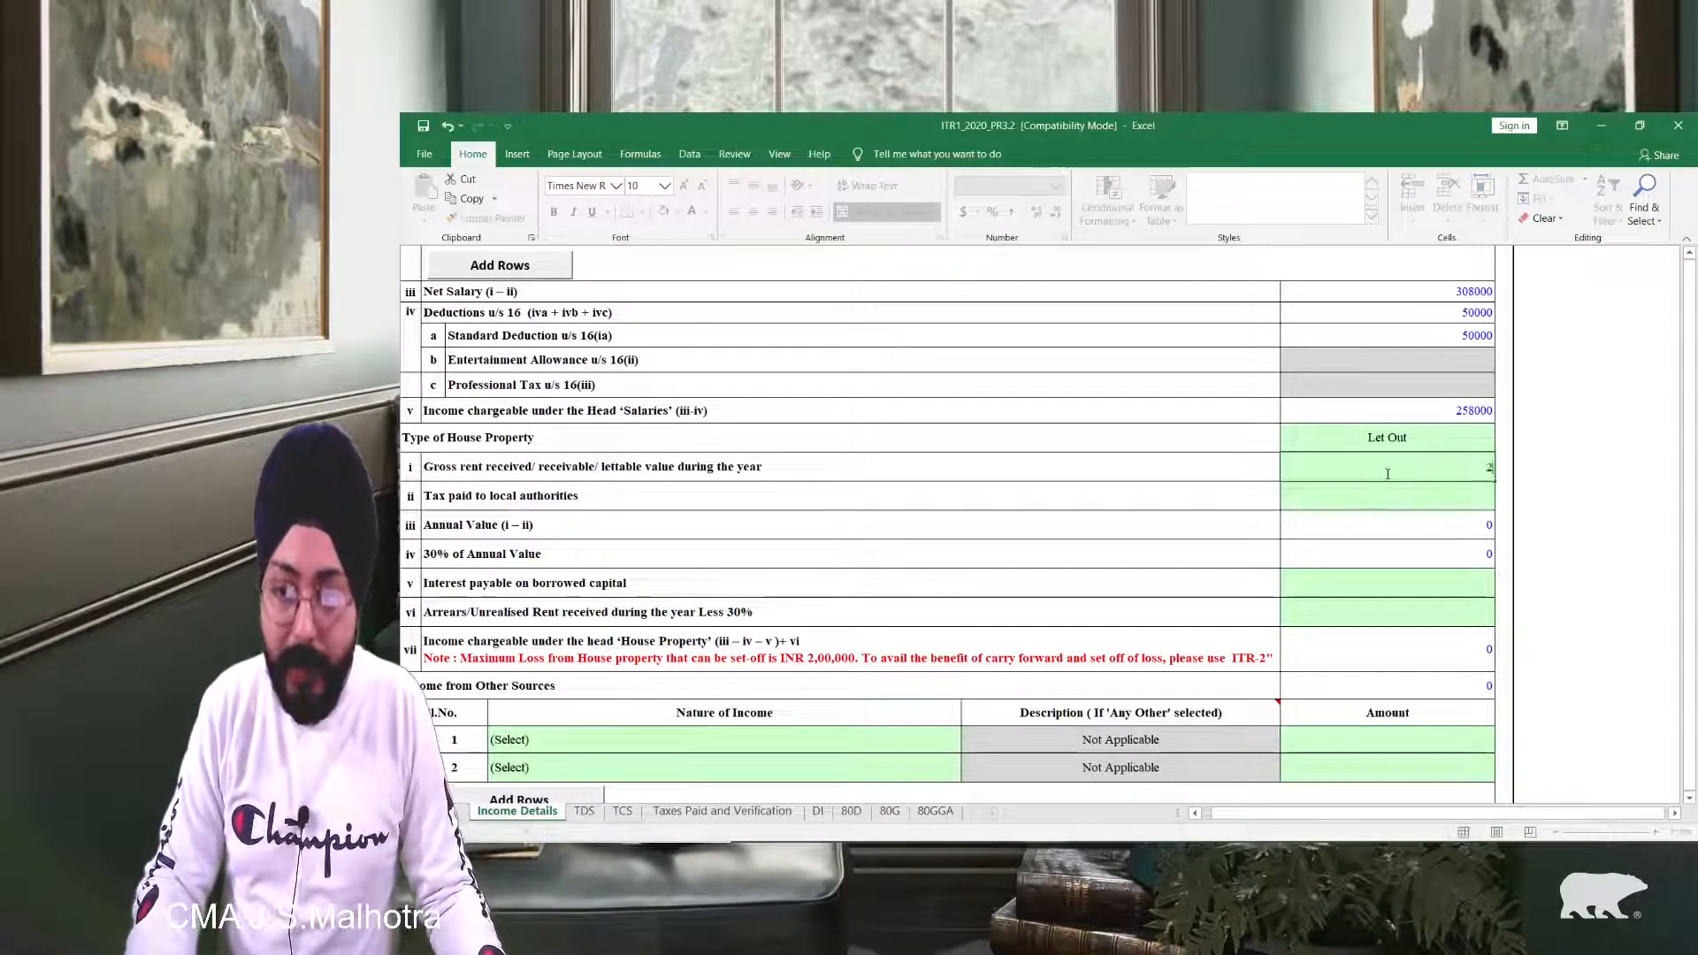
type("120000")
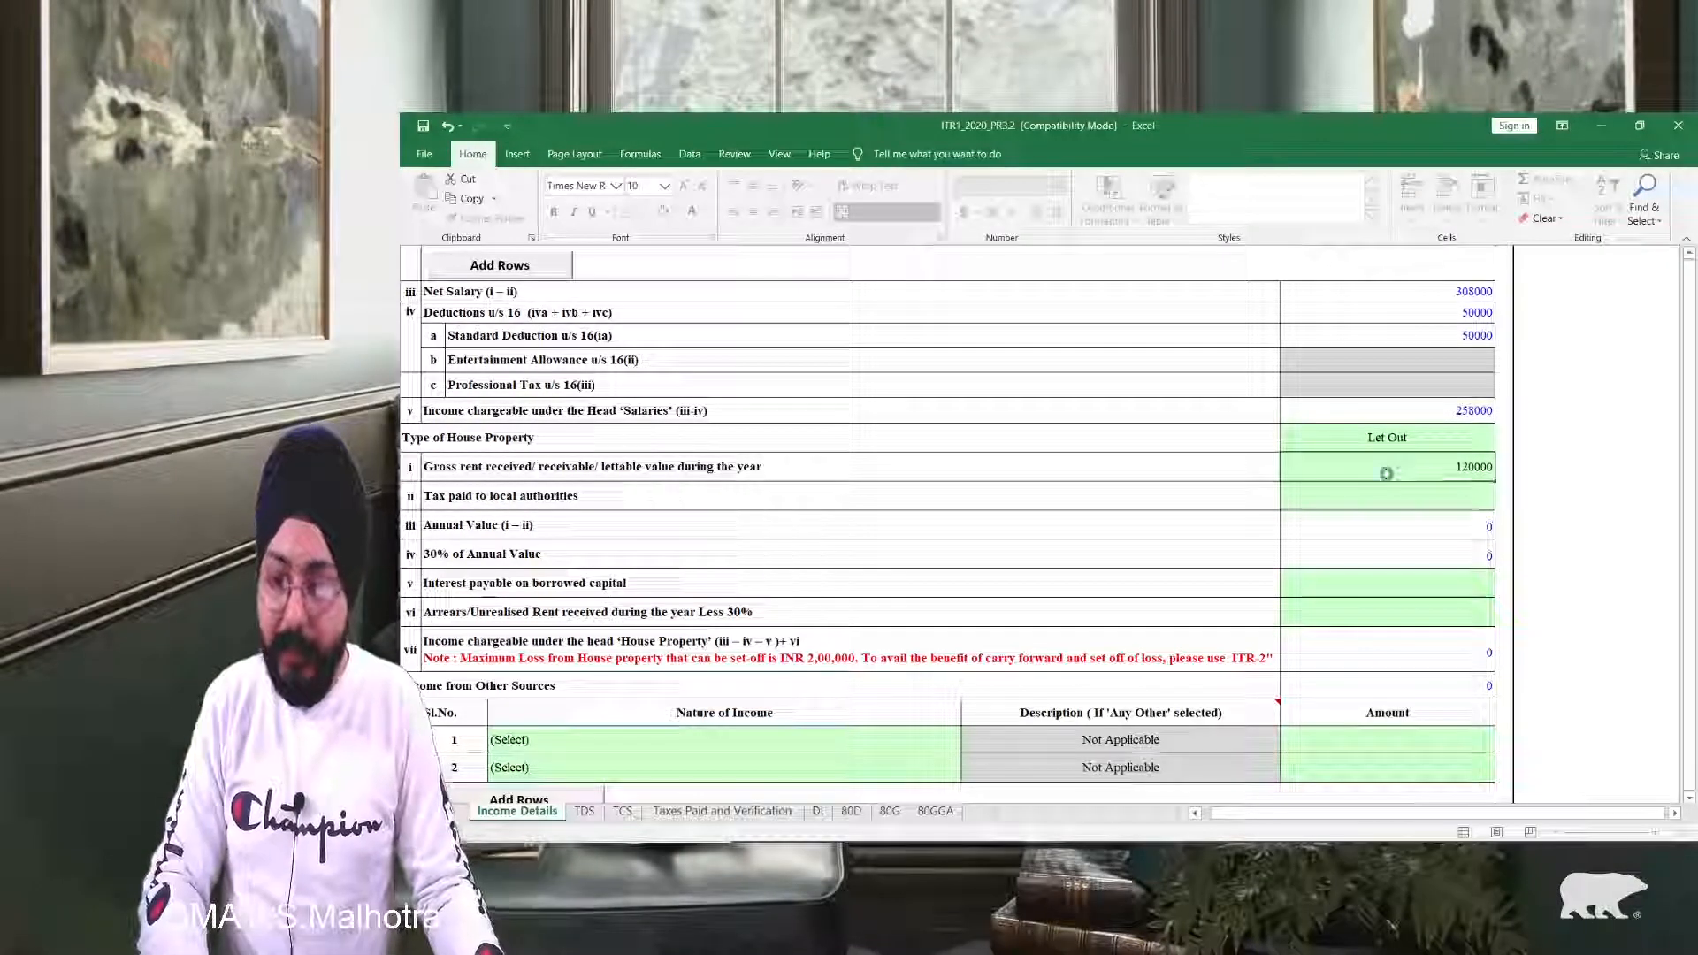
key("Return")
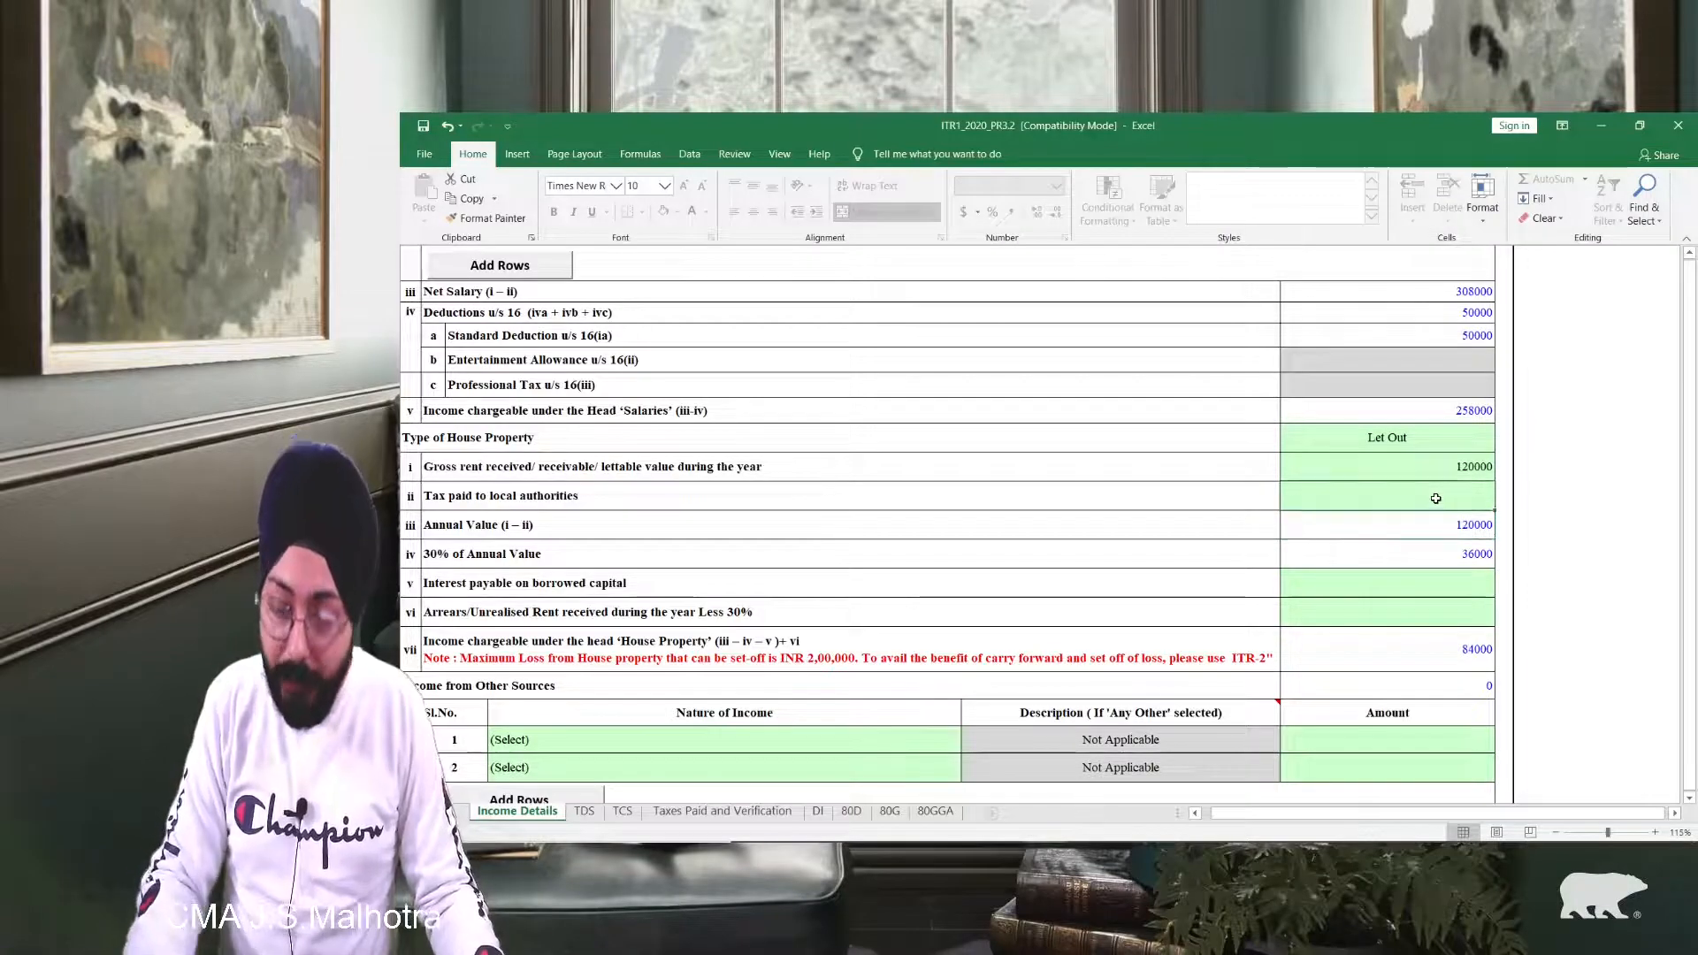
type("10000")
key("Return")
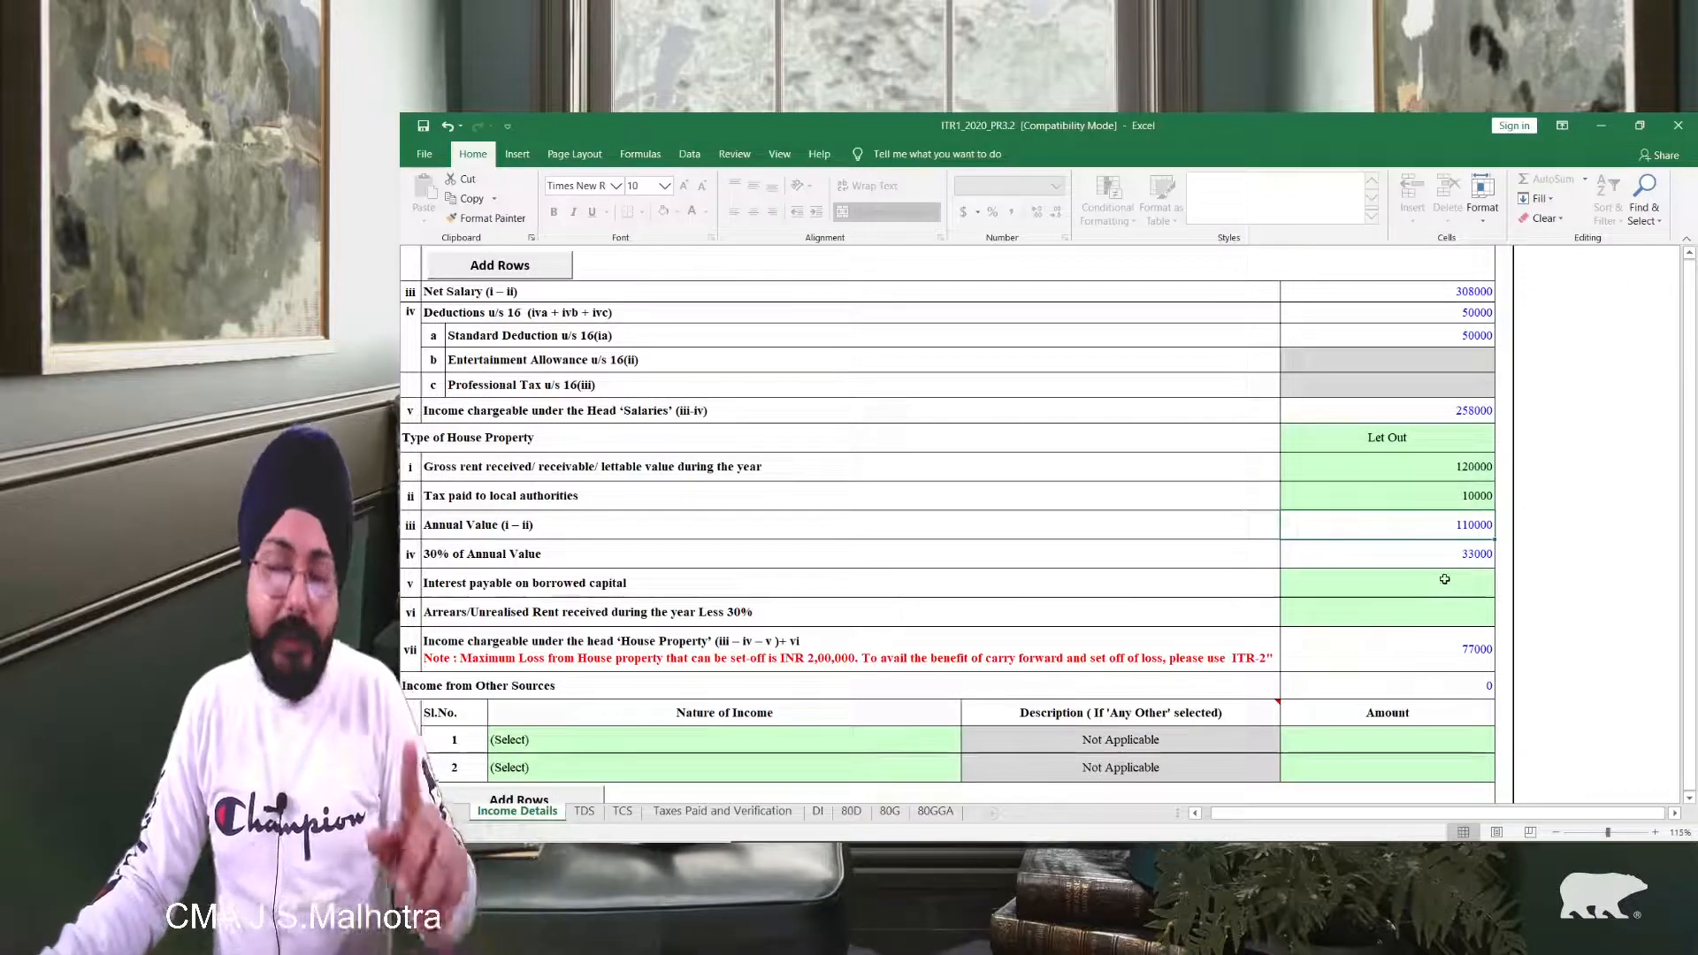
left_click(1483, 585)
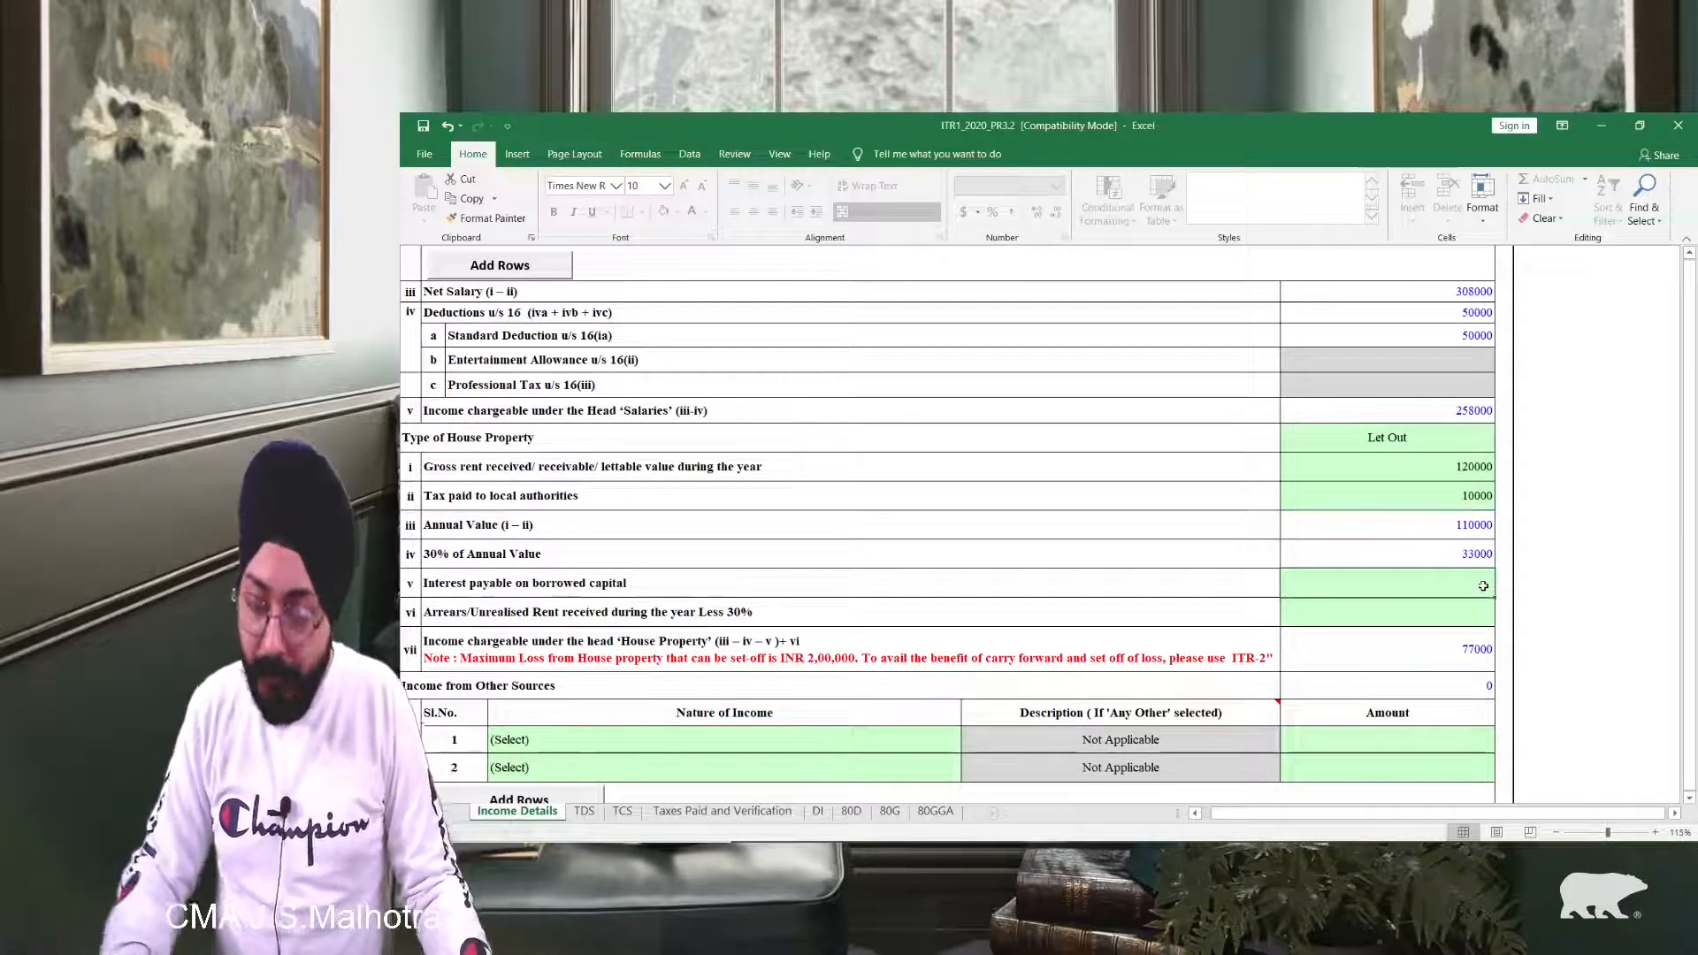
type("12000")
key("Return")
scroll(816, 545, "down", 1)
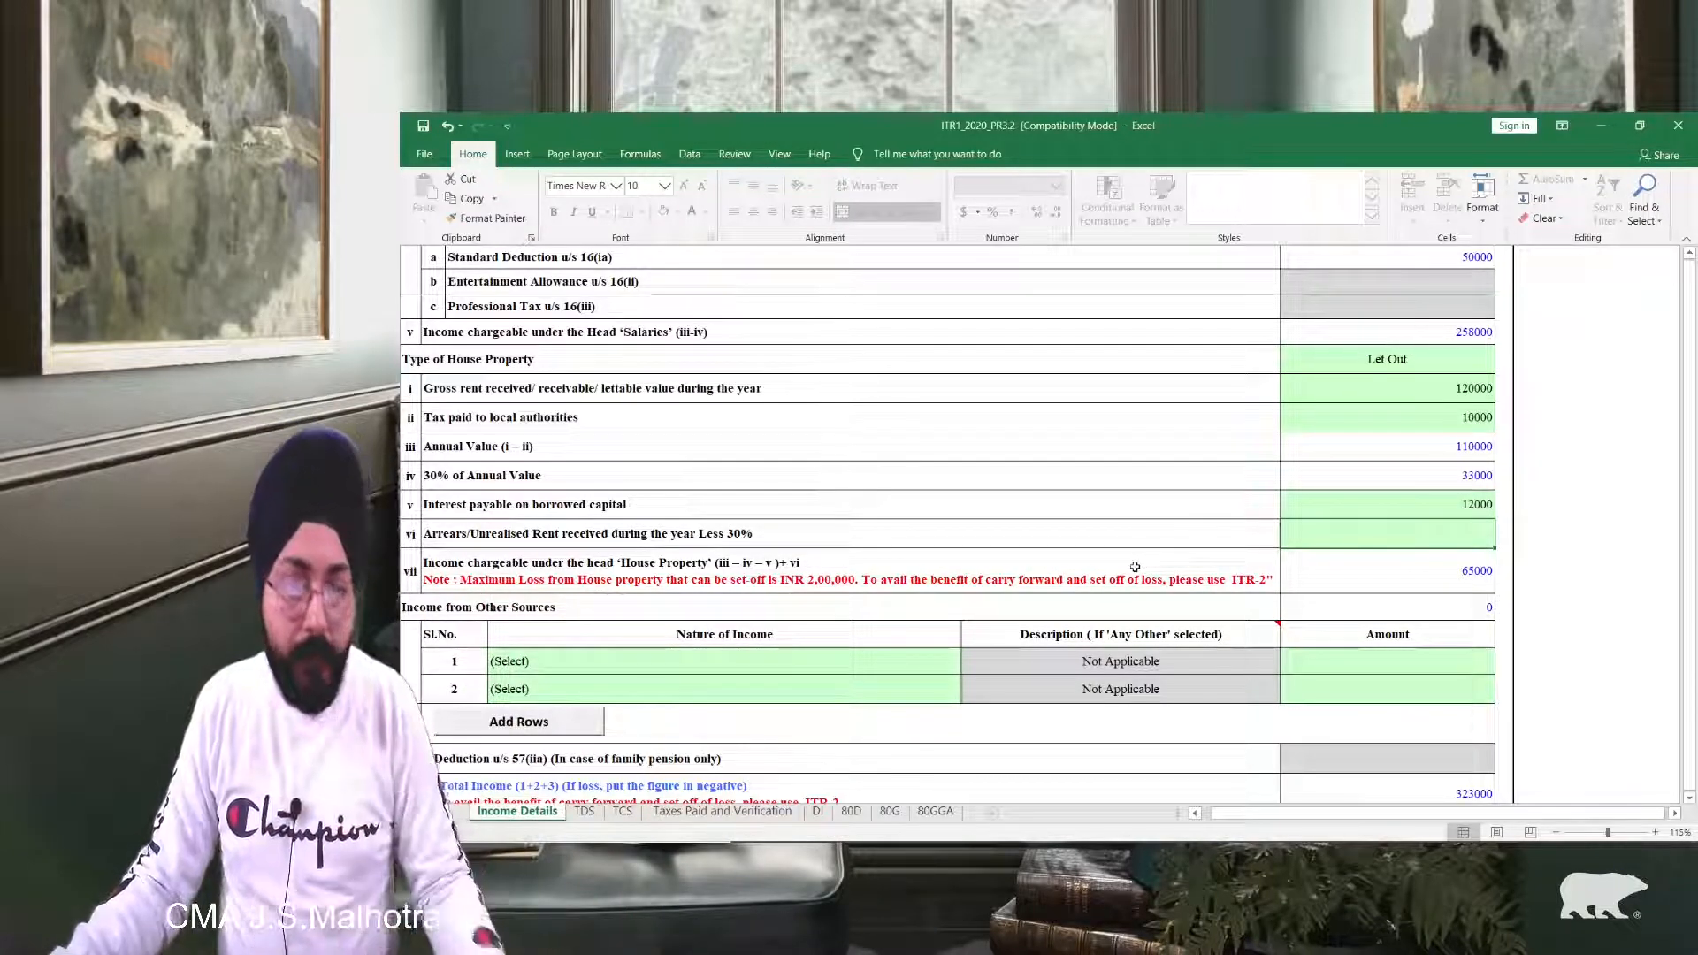
scroll(1134, 566, "down", 1)
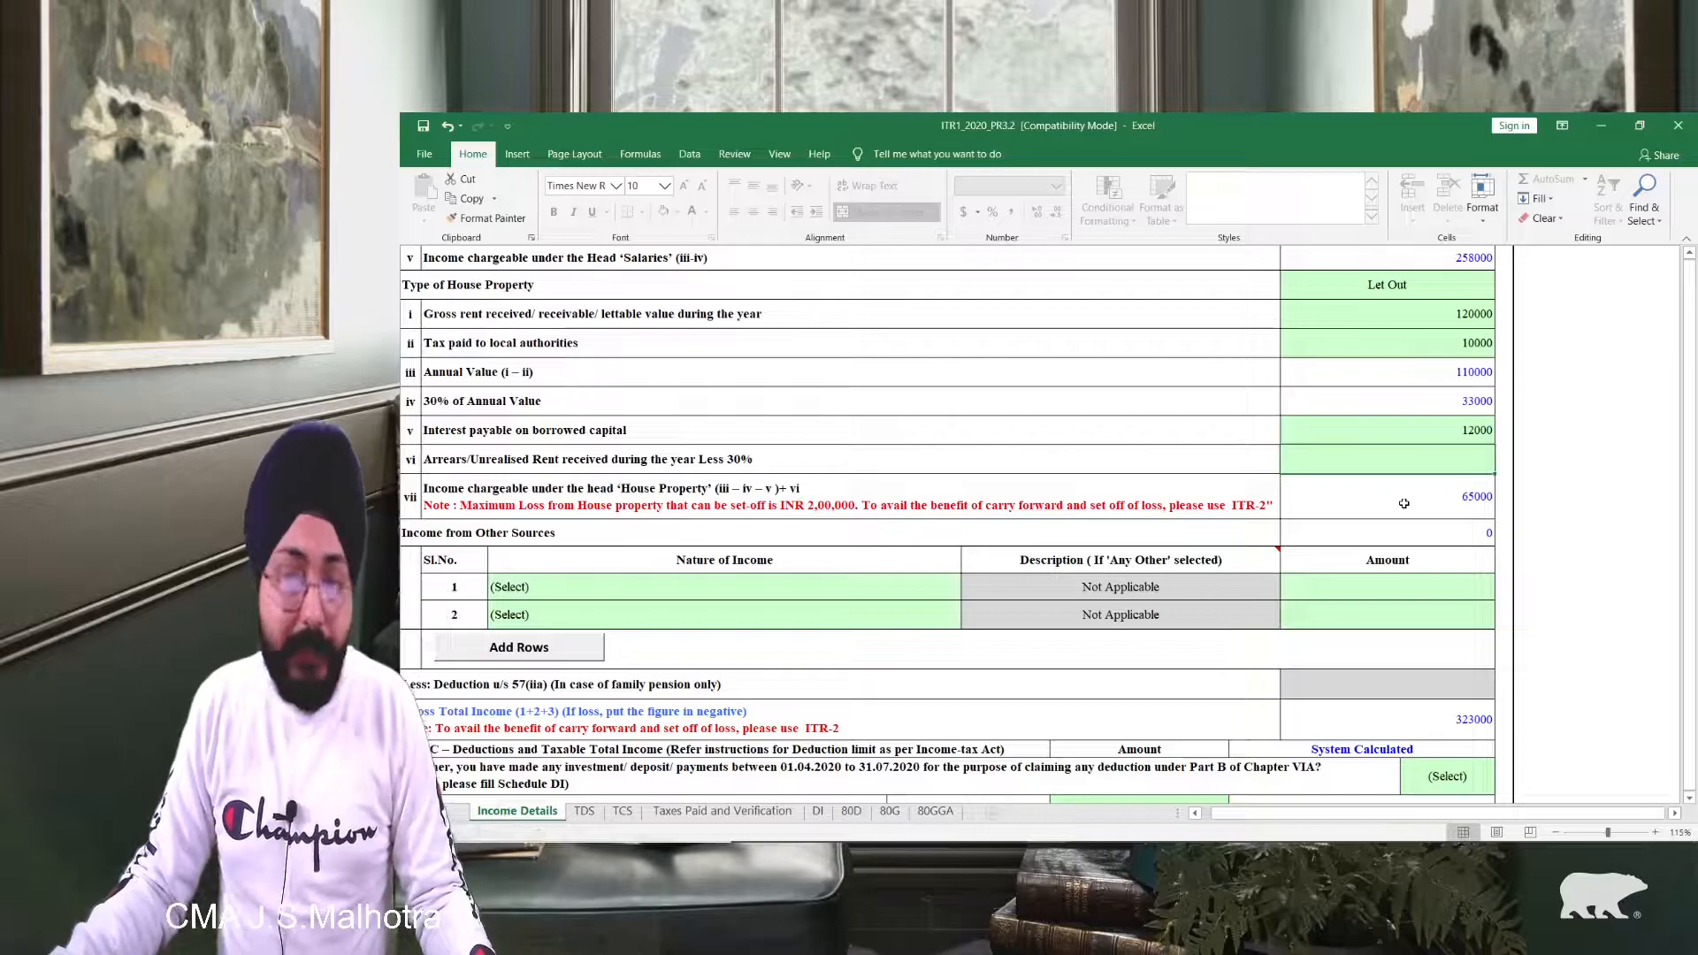
scroll(1403, 503, "up", 5)
scroll(1058, 583, "down", 9)
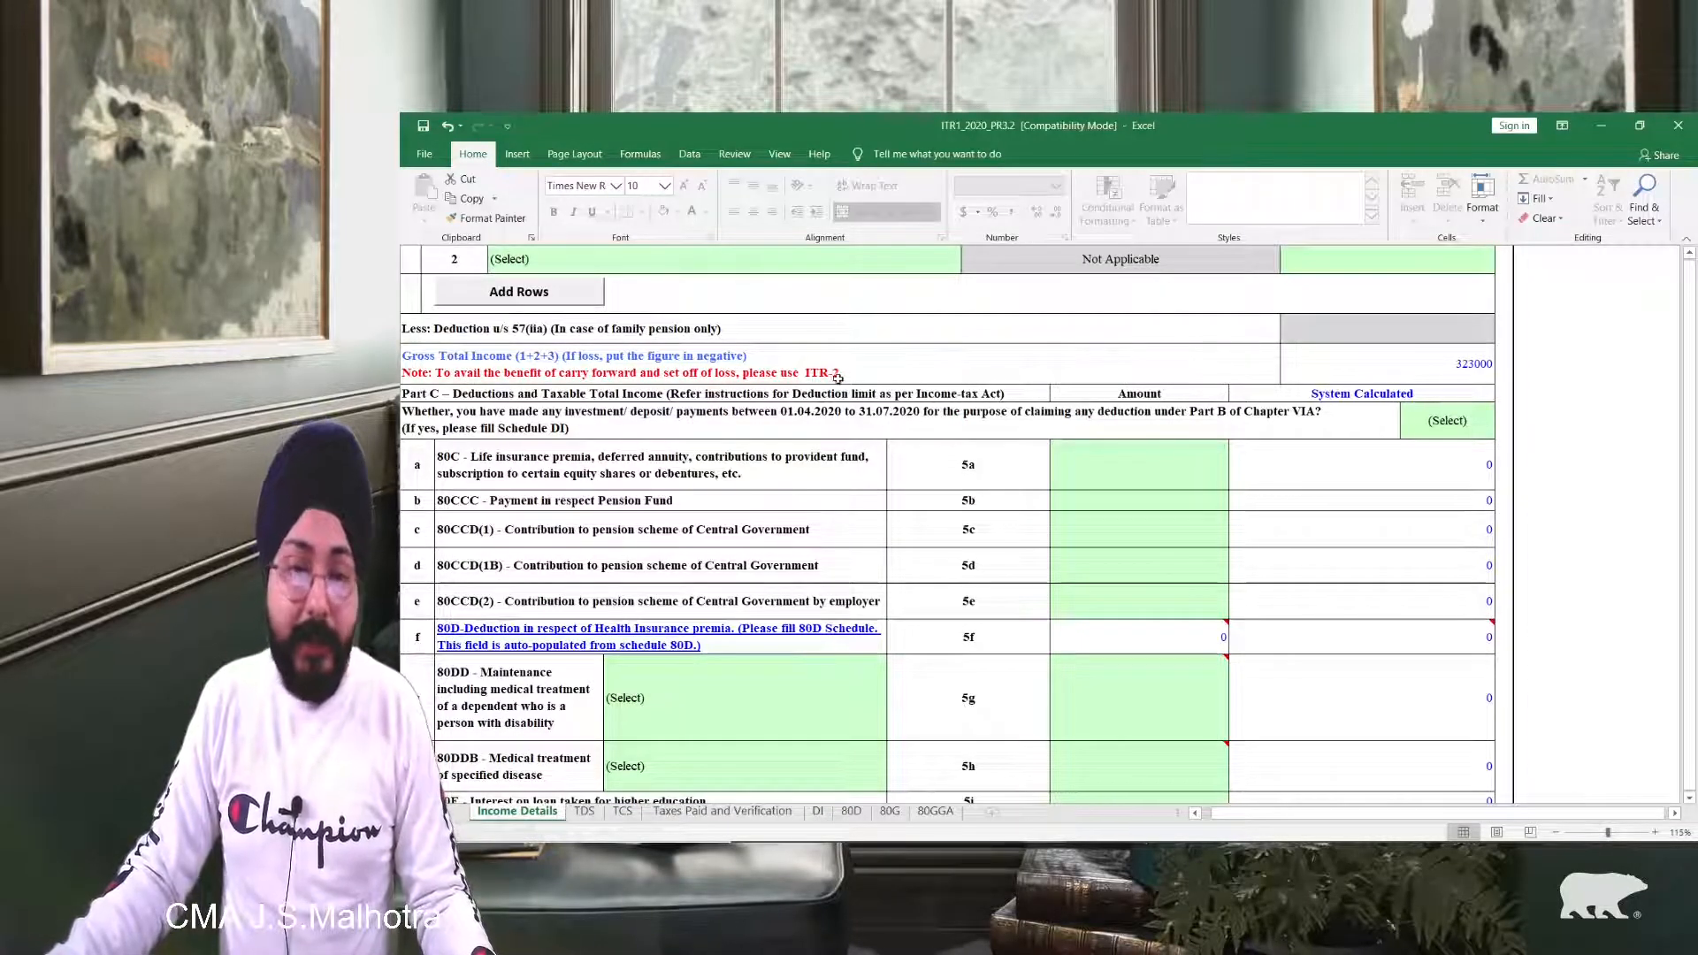
scroll(832, 378, "up", 2)
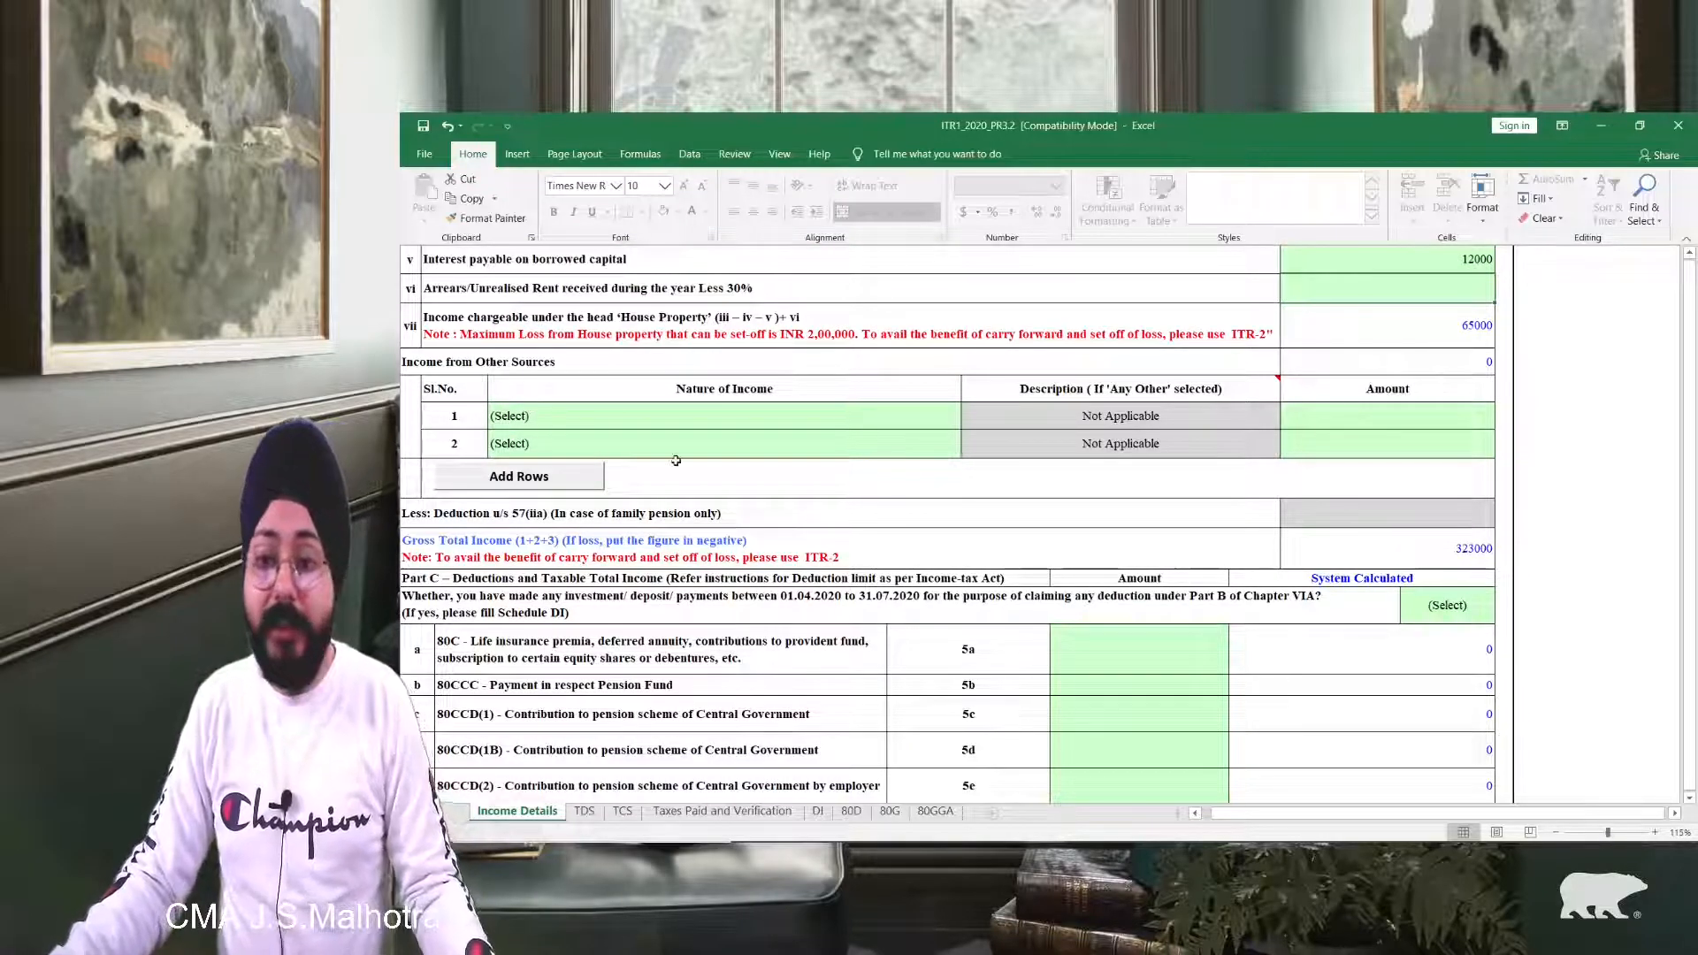
scroll(675, 460, "up", 1)
Step: Add Interest from Savings Account with amount 40000 in row 1 of other sources
left_click(590, 504)
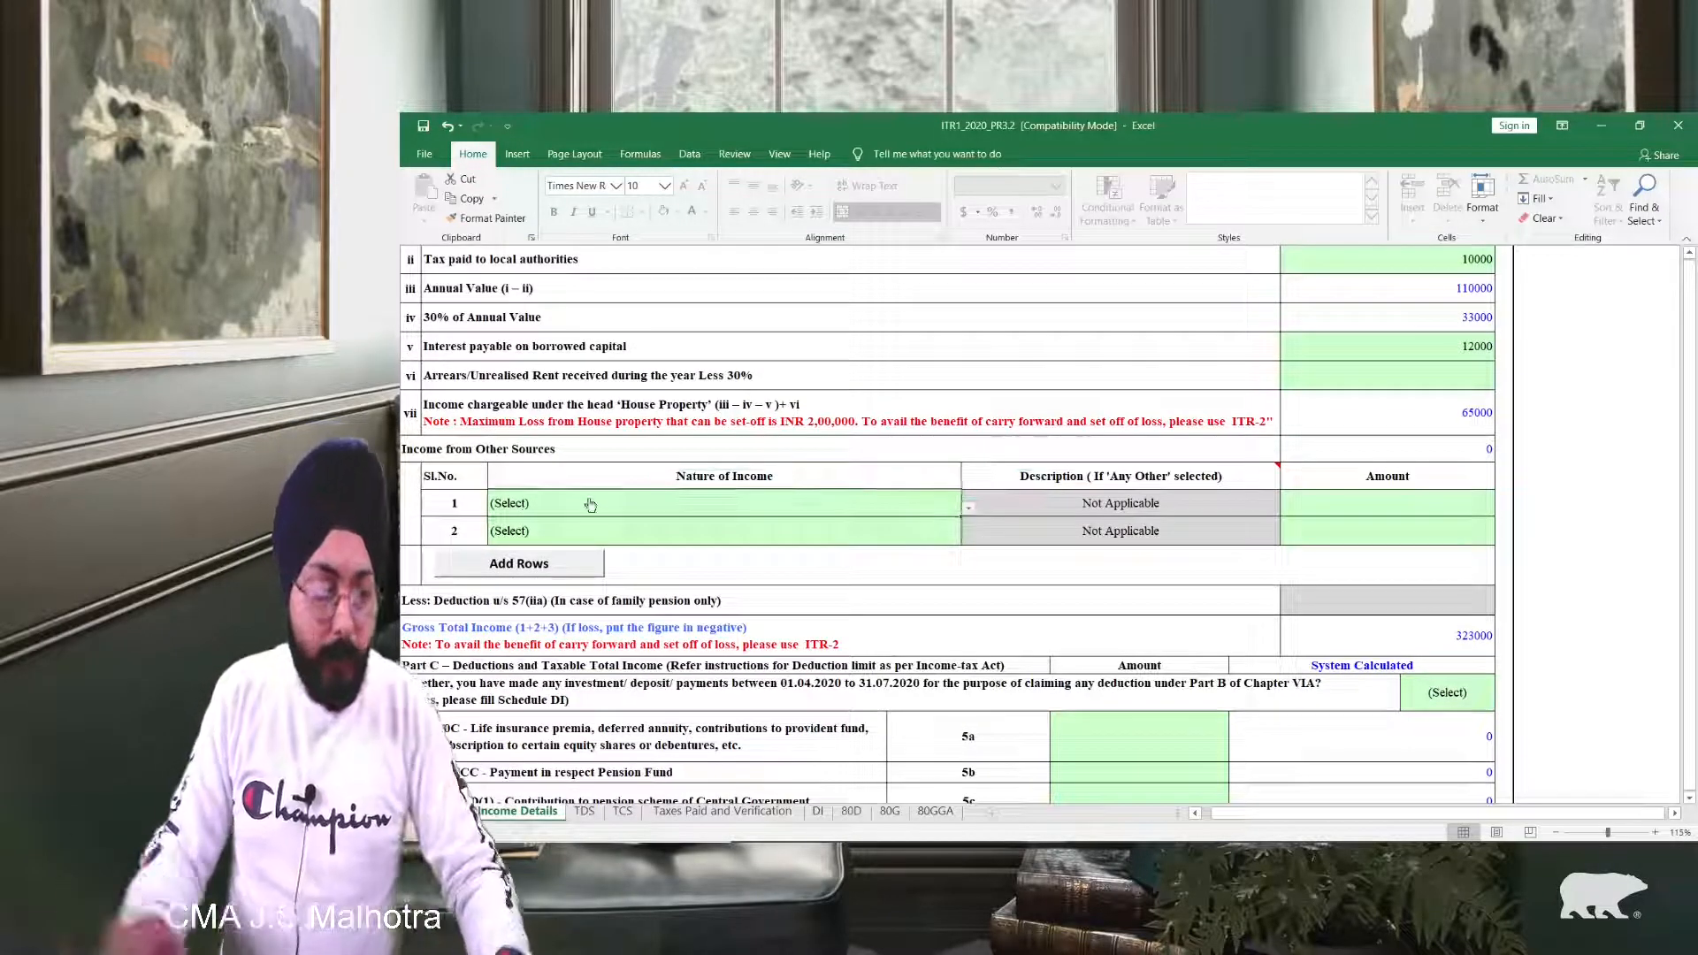
key("alt+Down")
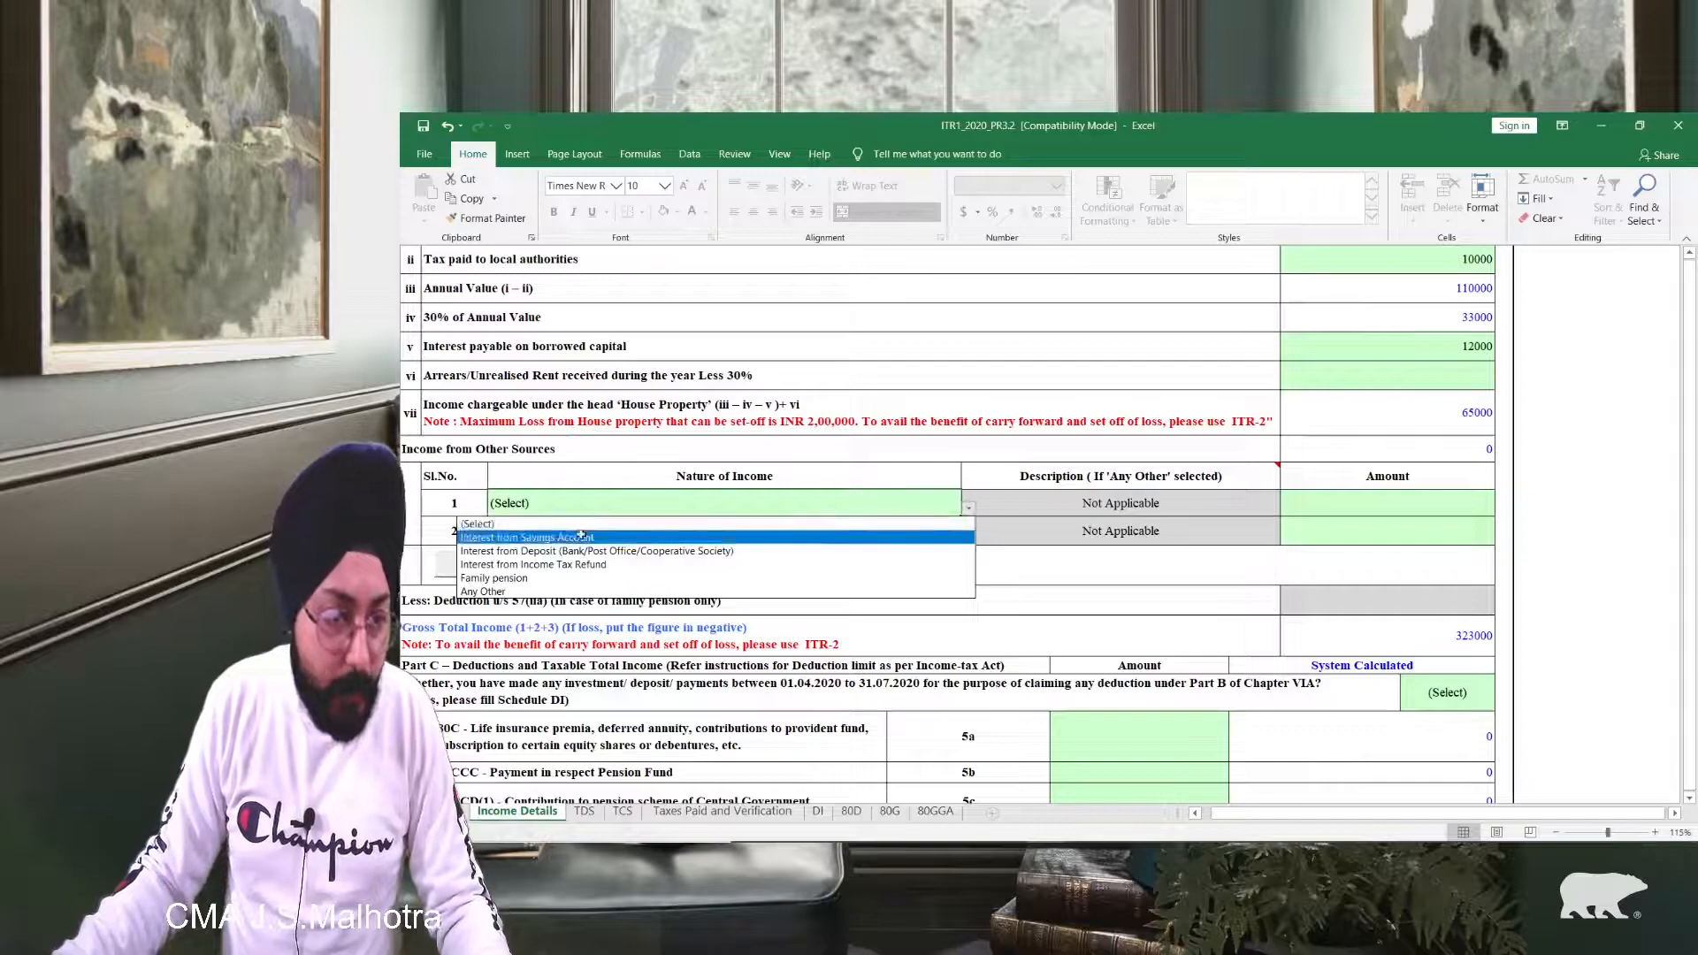
left_click(581, 536)
left_click(1296, 504)
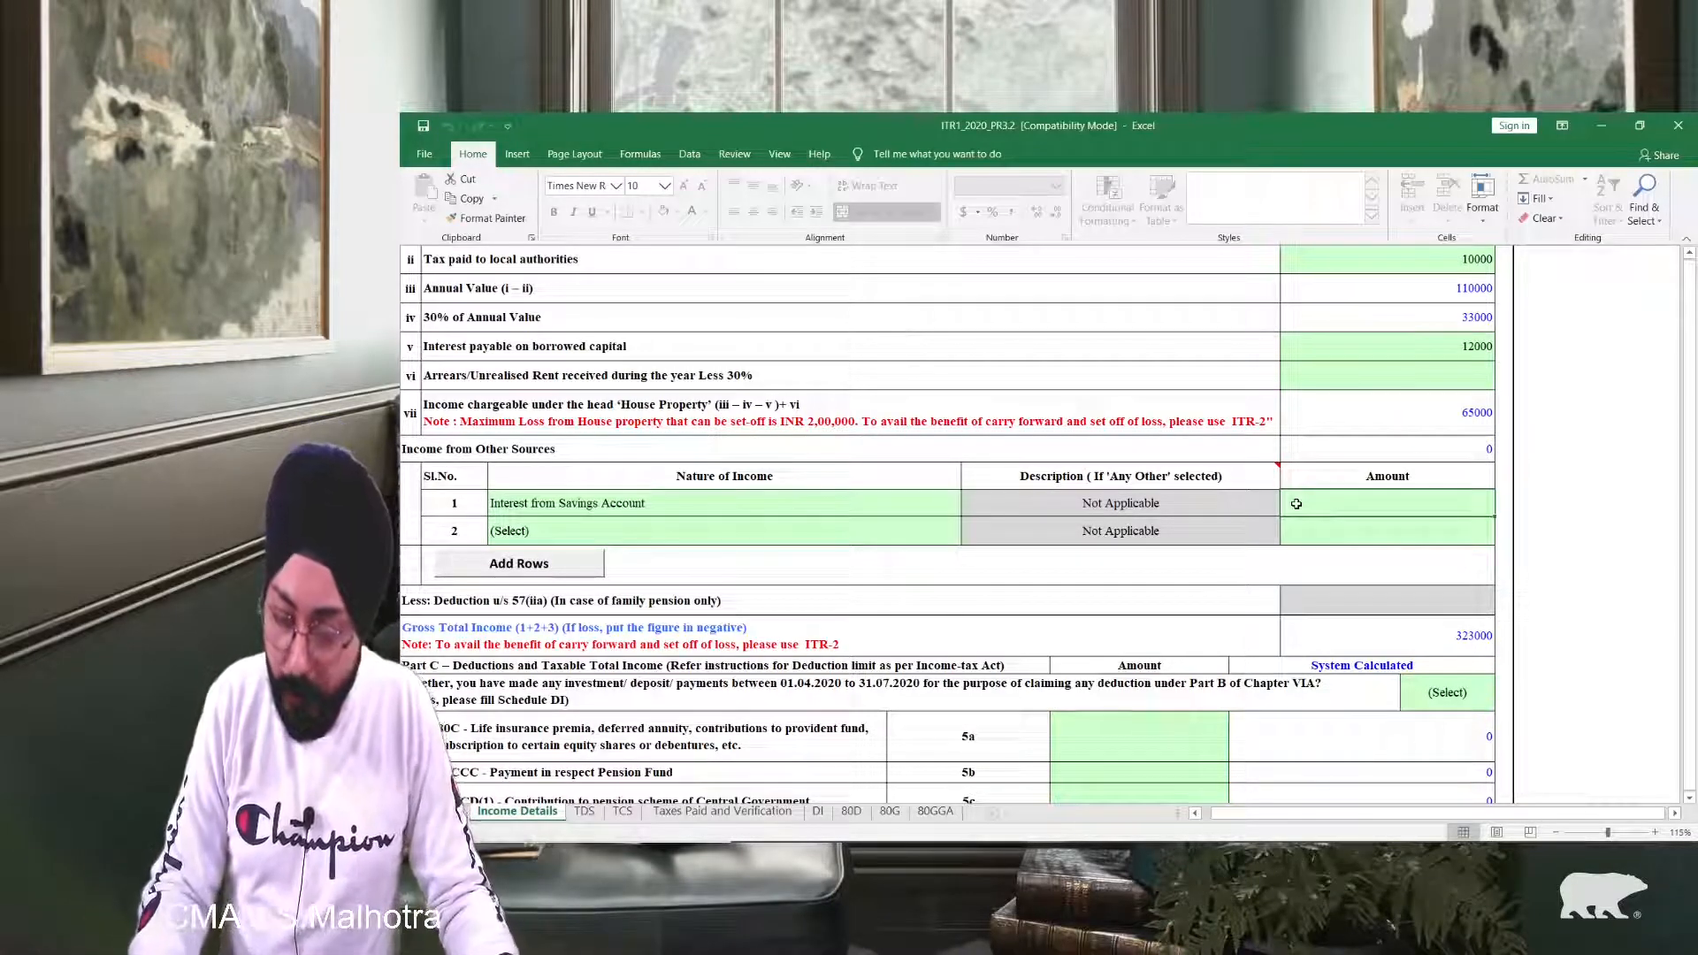
type("40000")
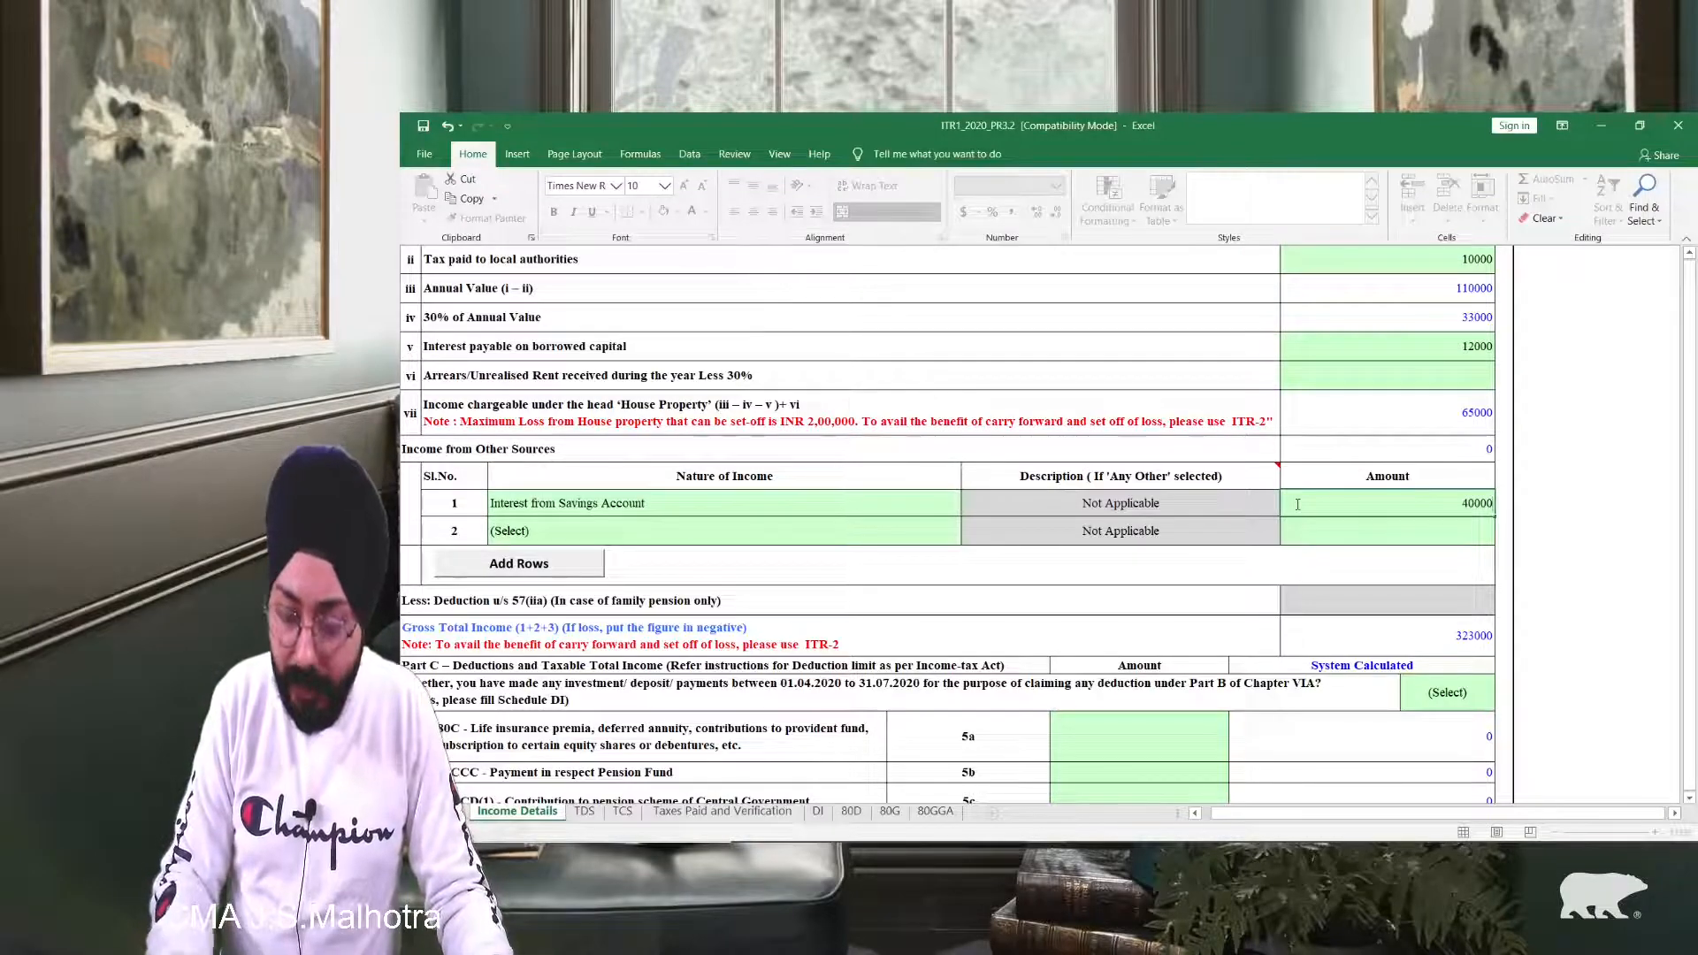
key("Return")
scroll(1417, 502, "down", 1)
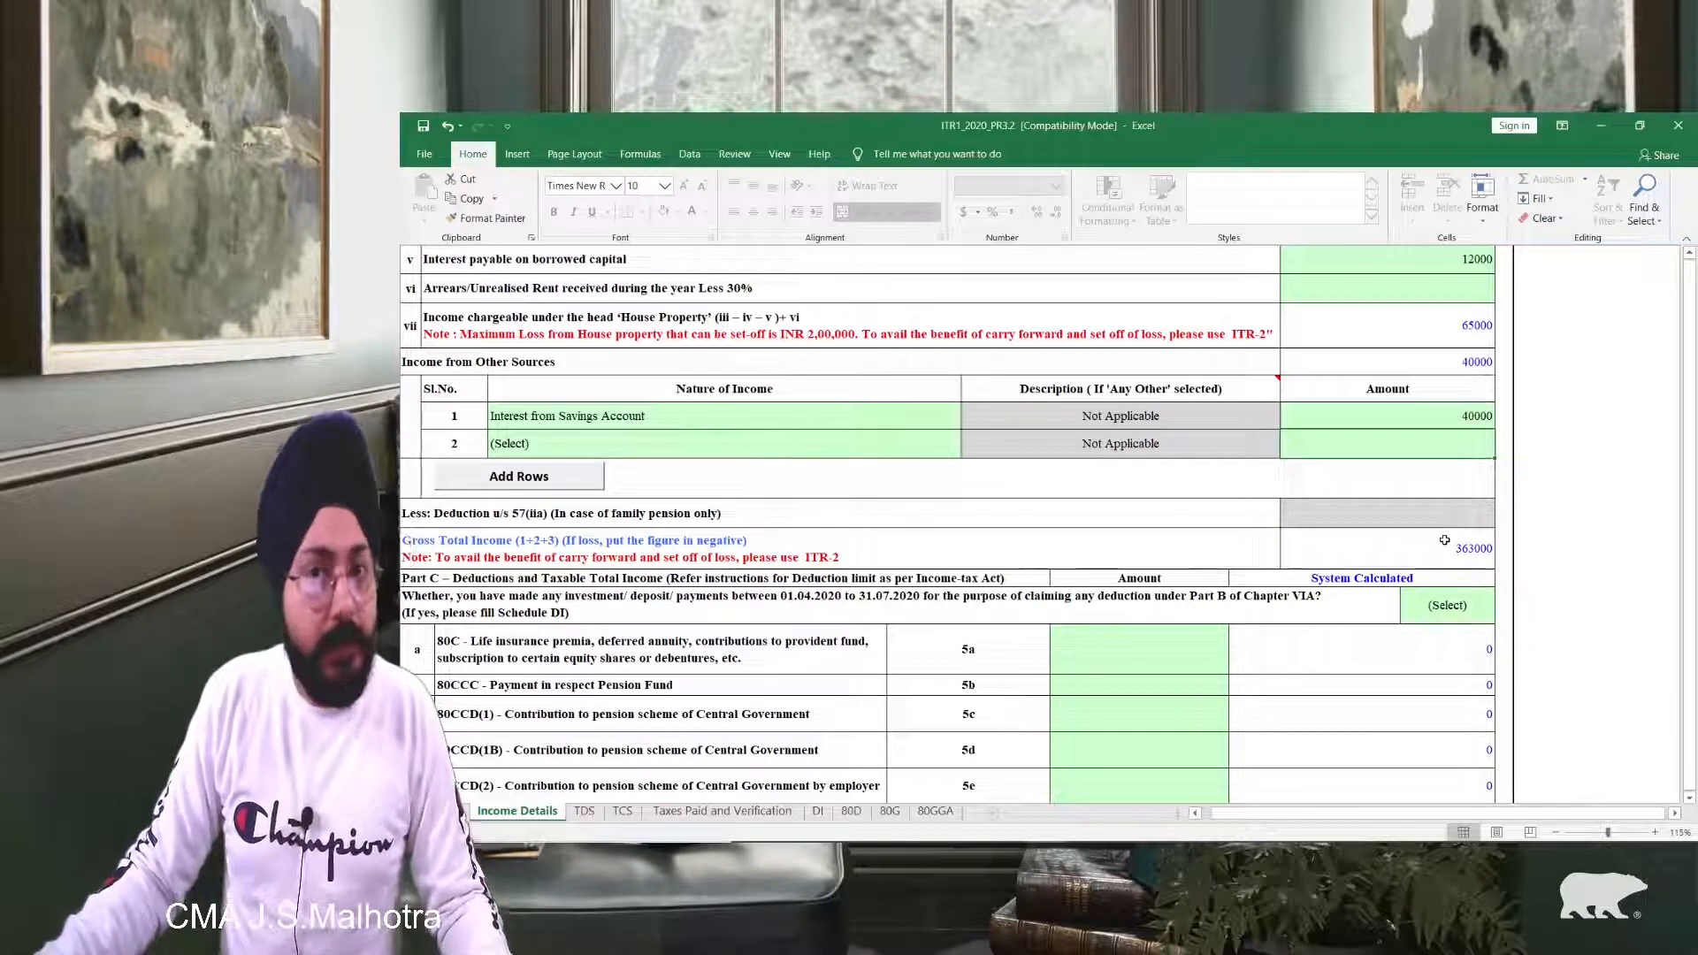
Step: Enter 15000 in the 80C (5a) deduction amount cell and review the deduction rows
scroll(1416, 543, "down", 2)
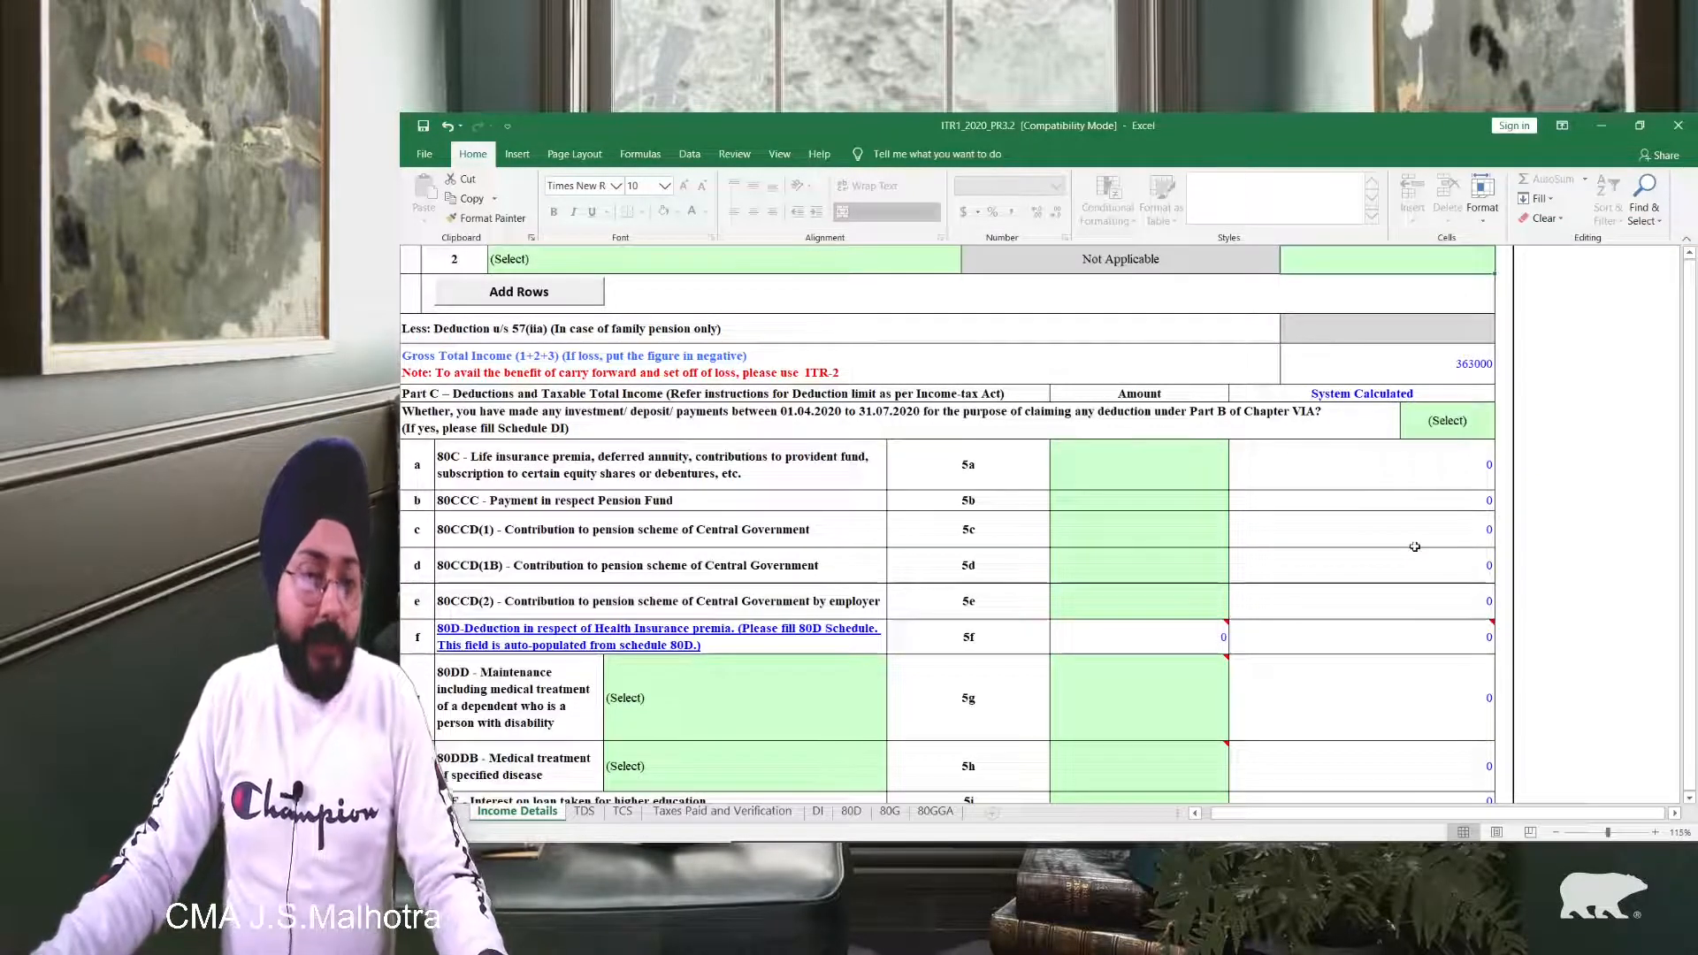
left_click(1163, 479)
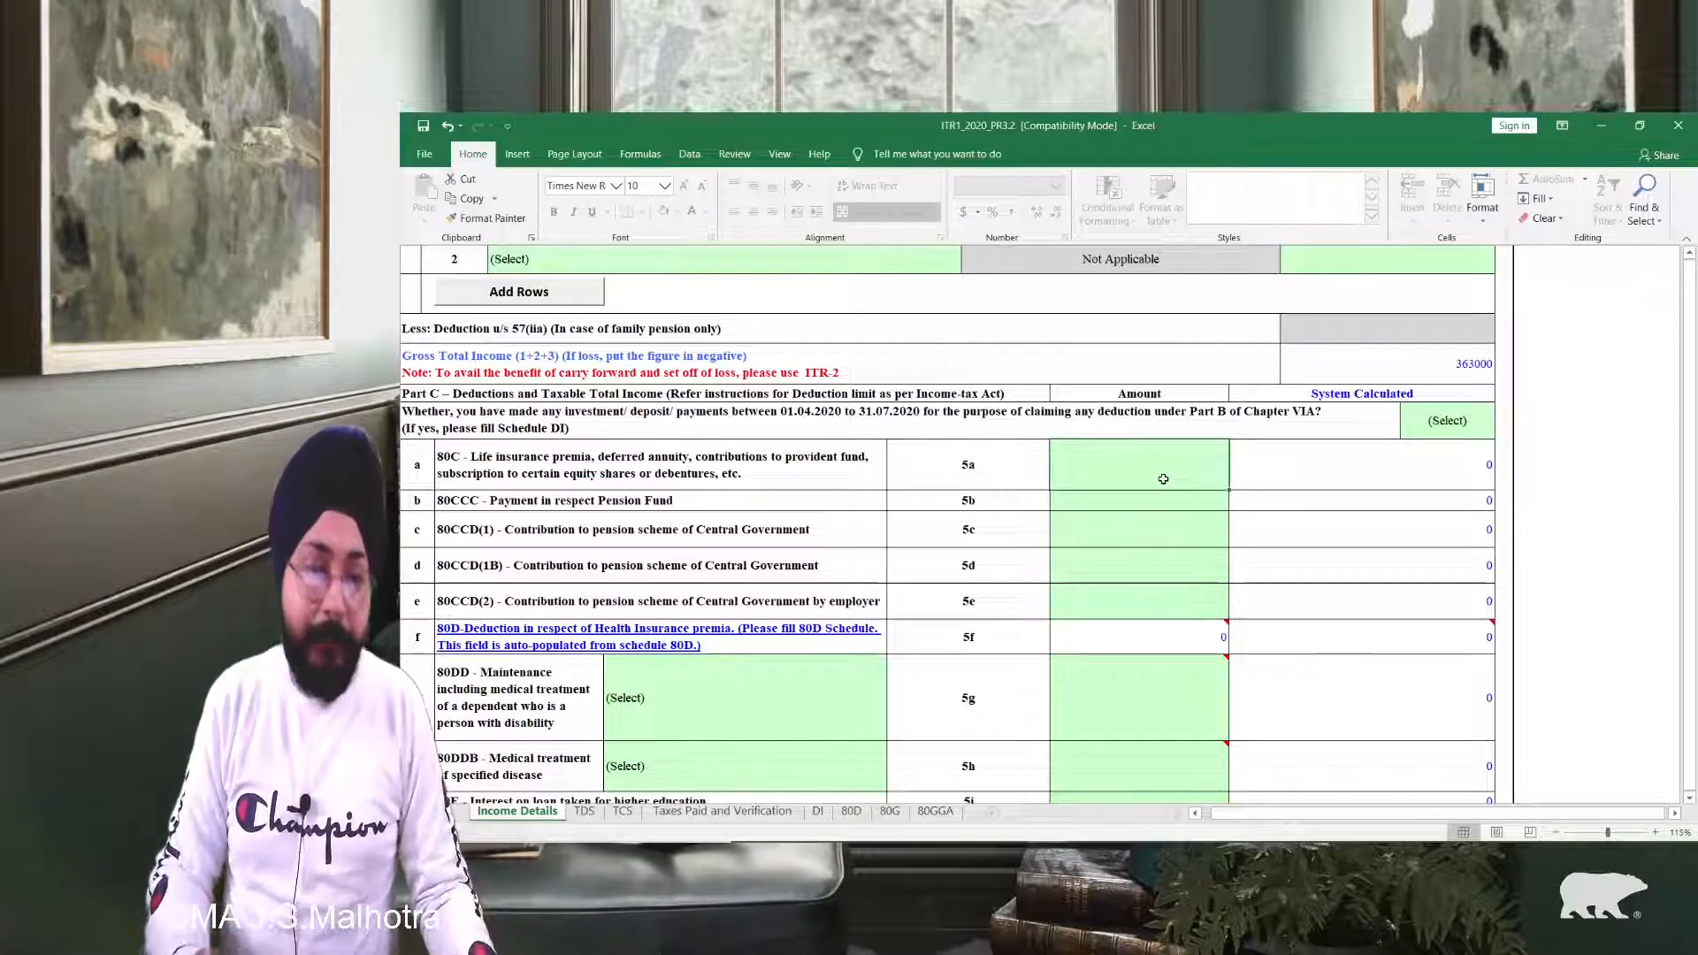
double_click(1163, 478)
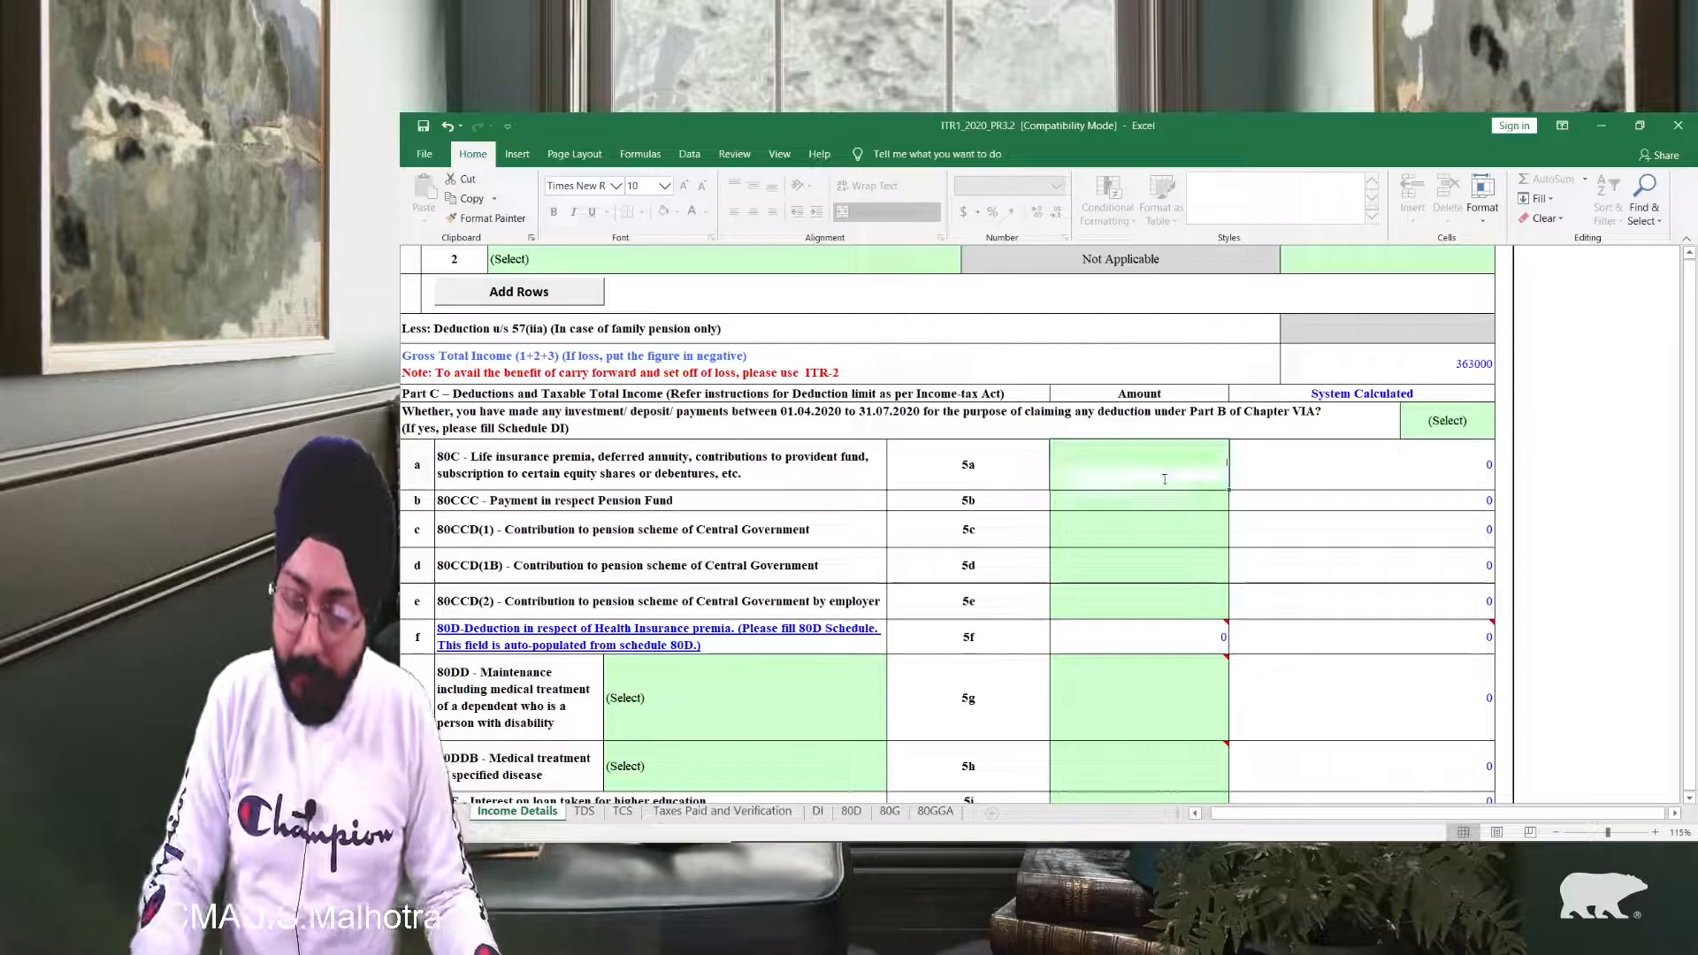
type("15000")
key("Return")
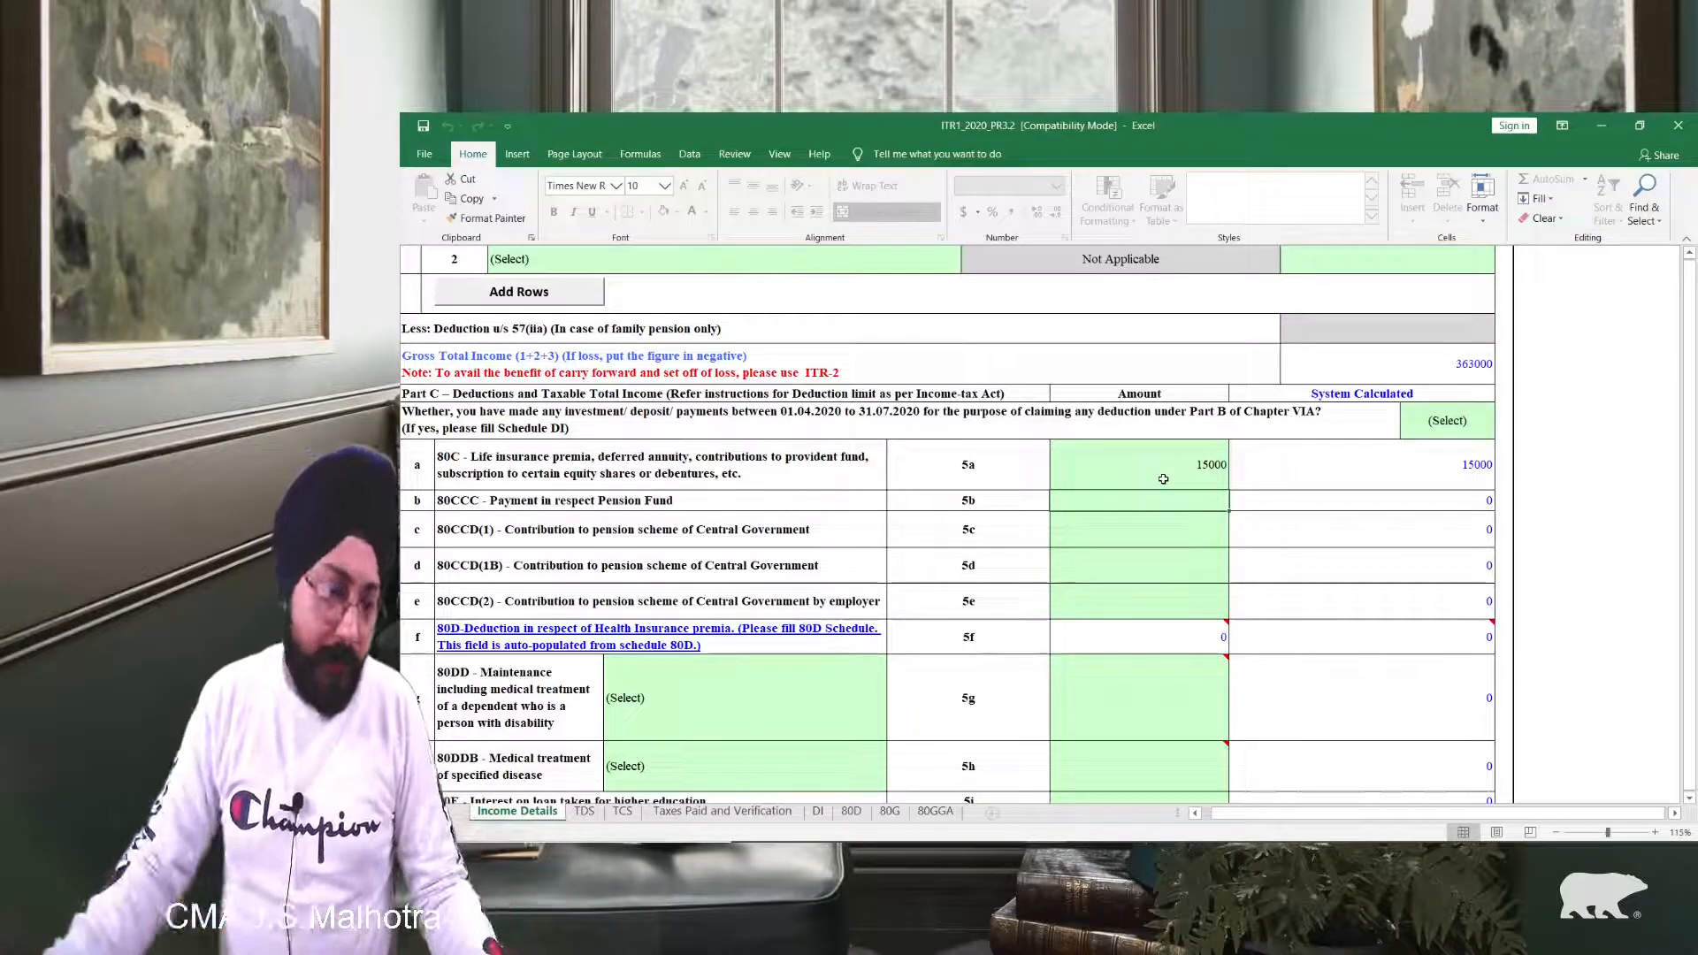
scroll(973, 416, "down", 4)
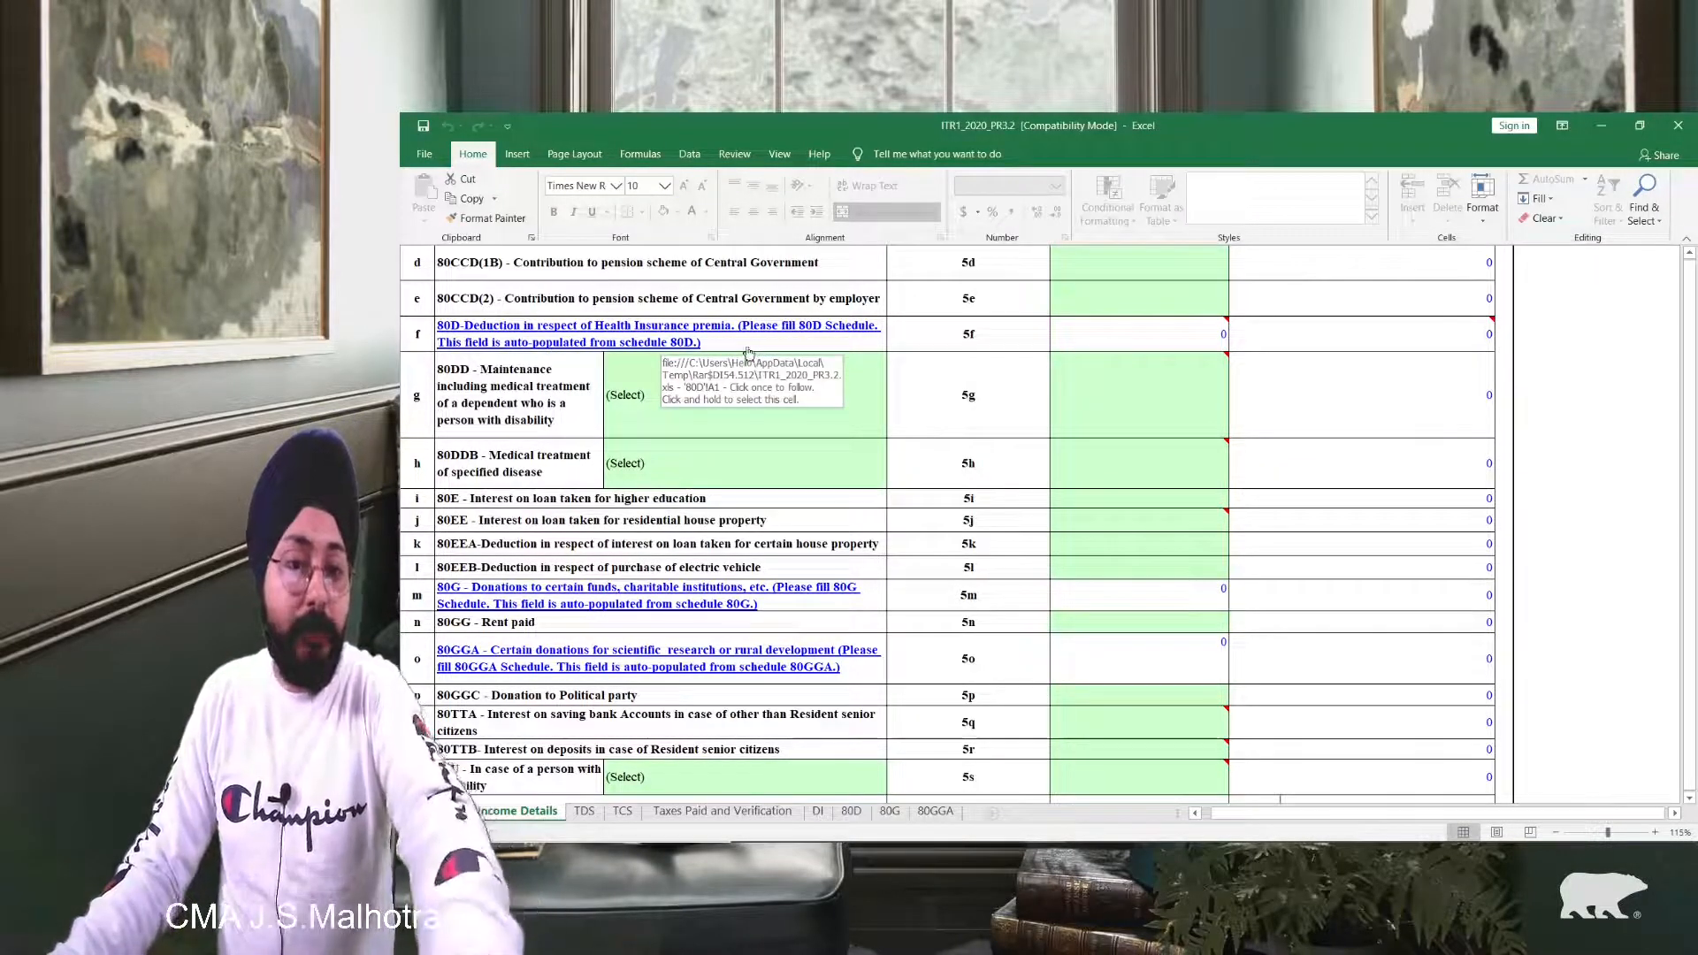
scroll(769, 343, "up", 1)
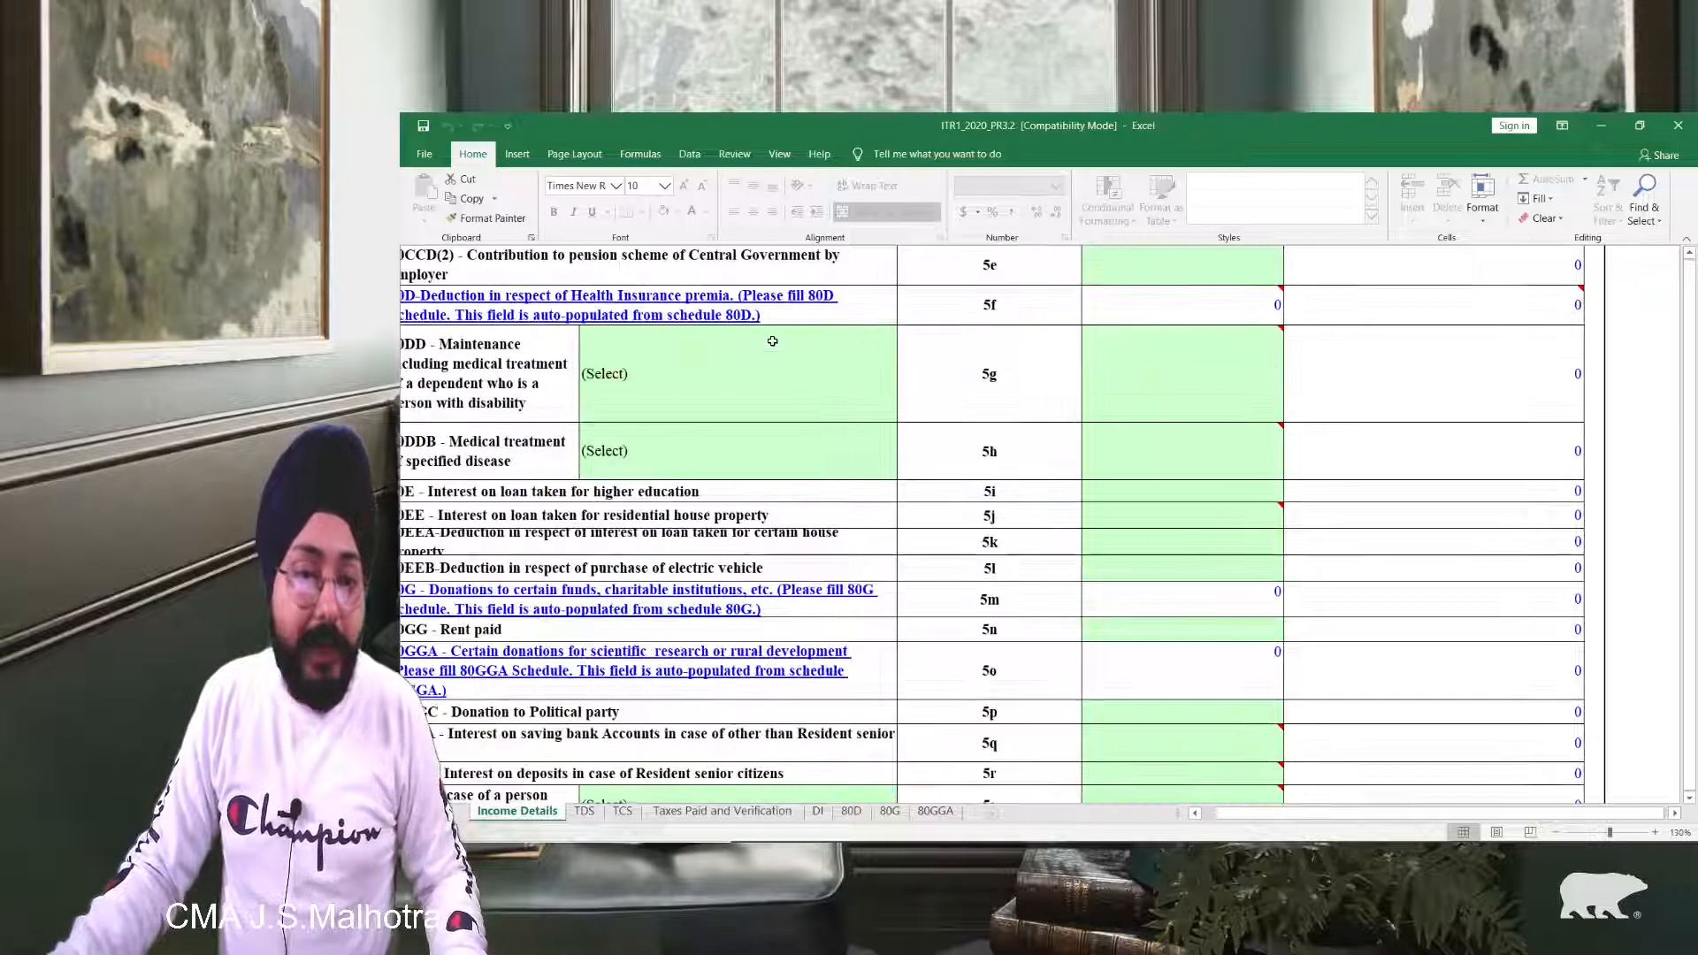
scroll(772, 341, "down", 1)
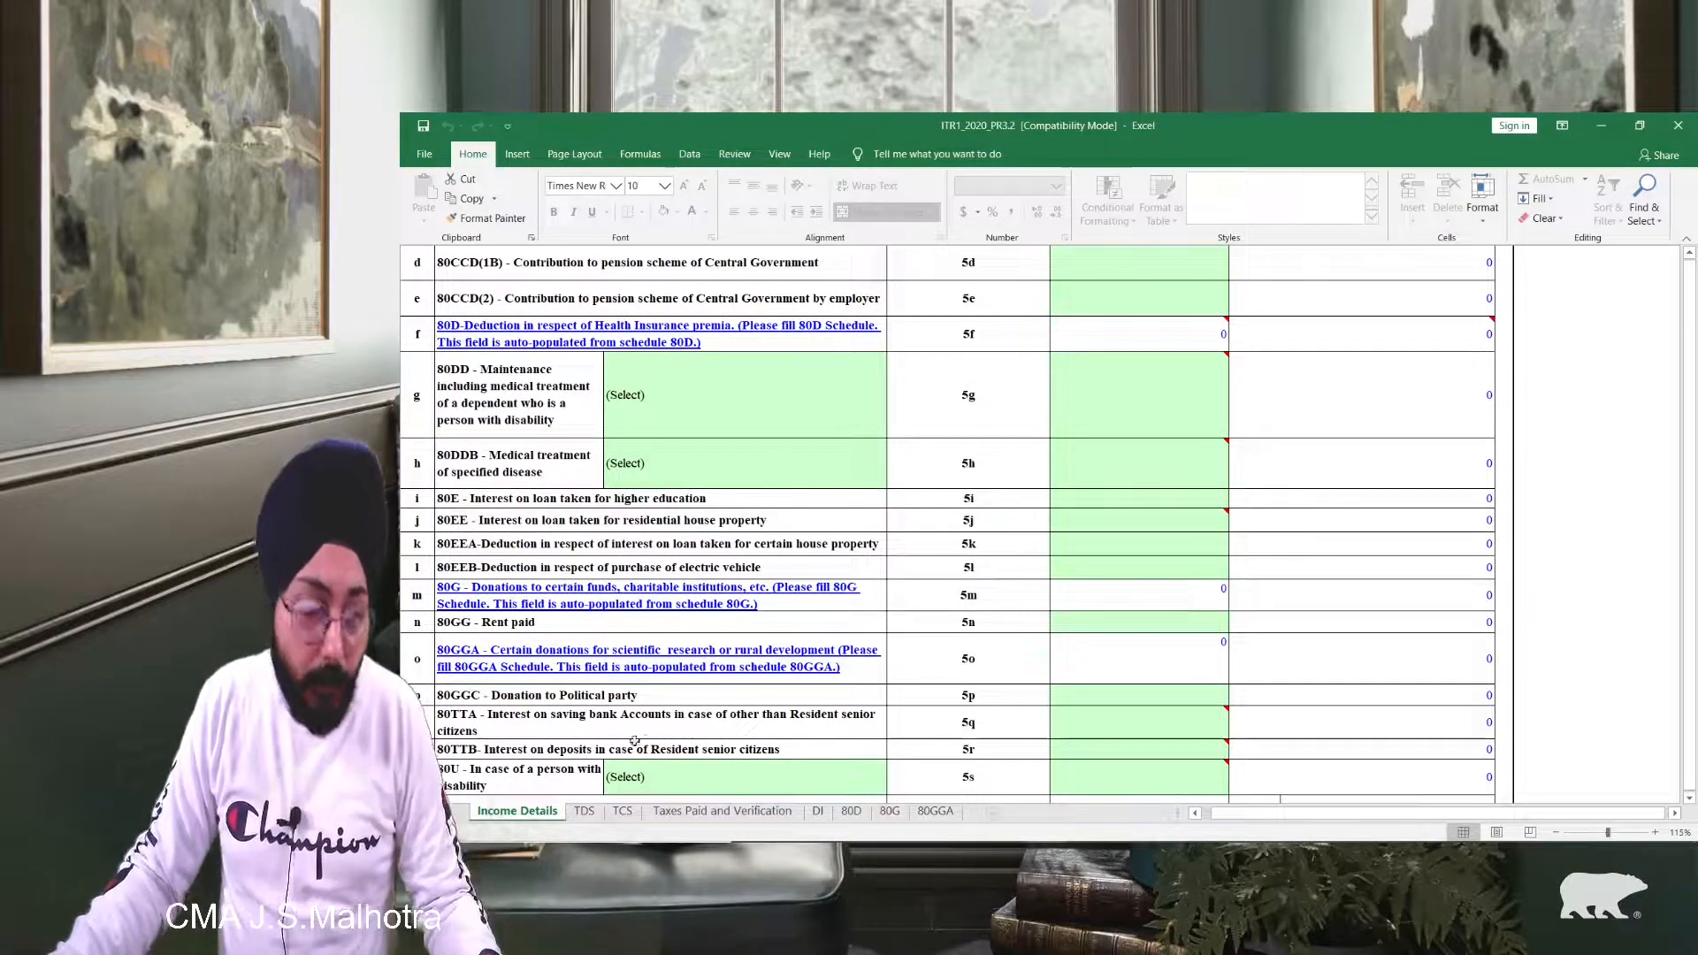
Step: On the 80D sheet, set the self/family senior-citizen answer to No
left_click(849, 810)
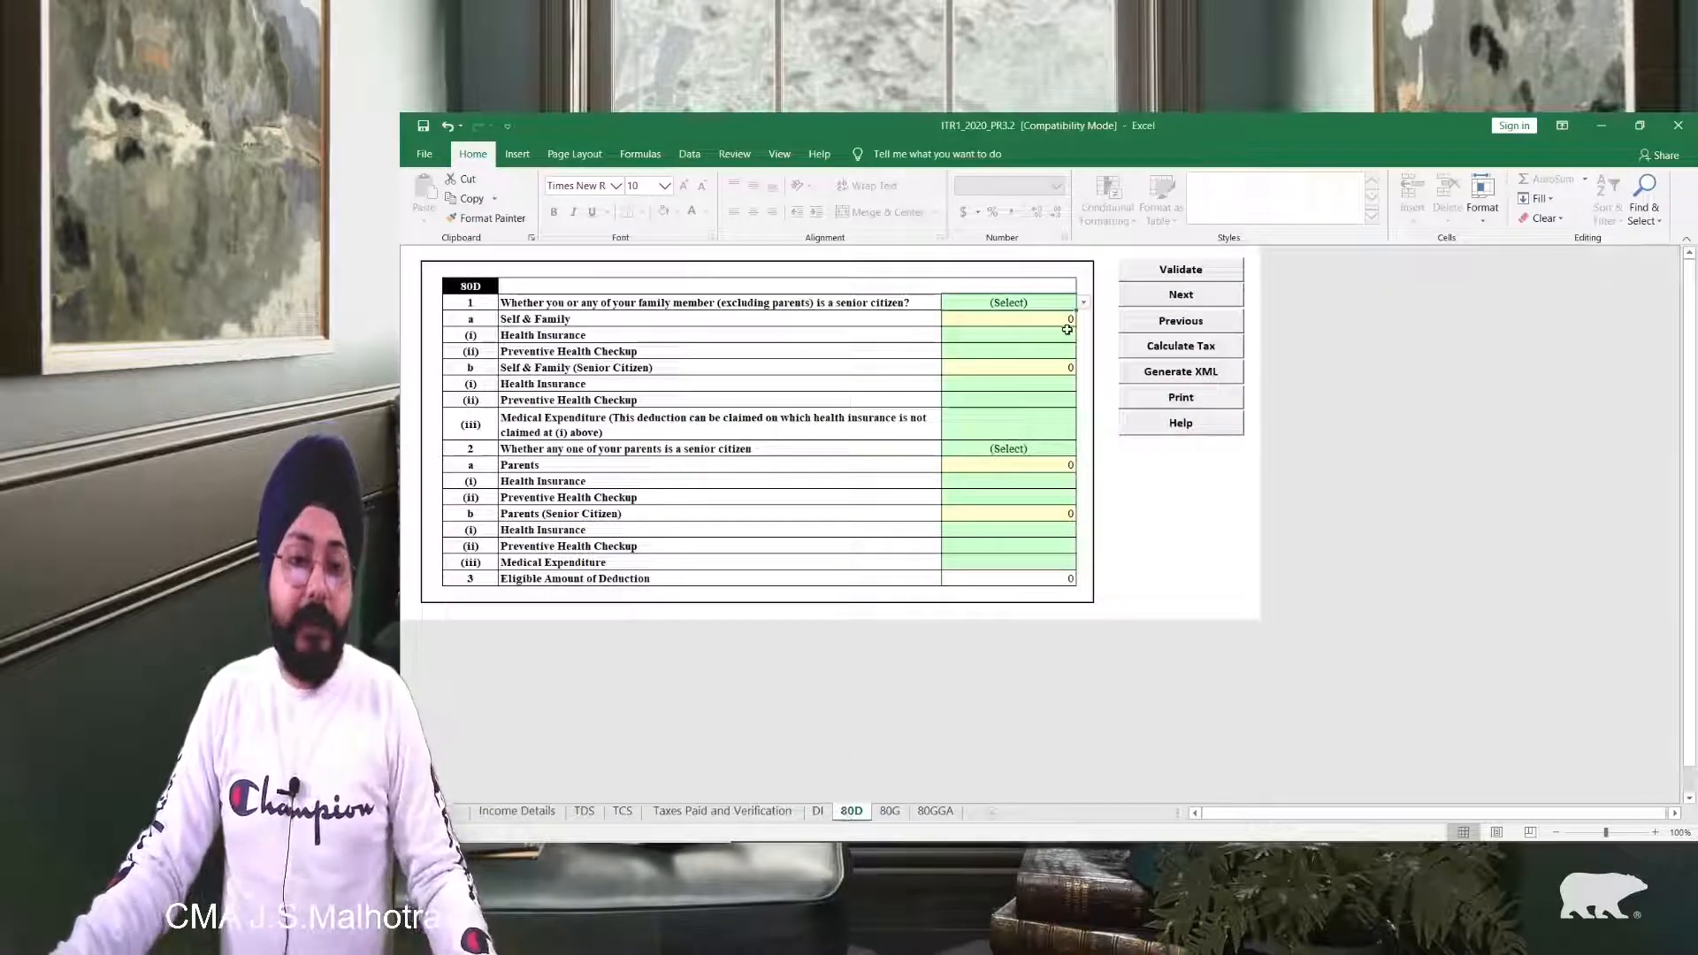
scroll(1066, 330, "up", 3)
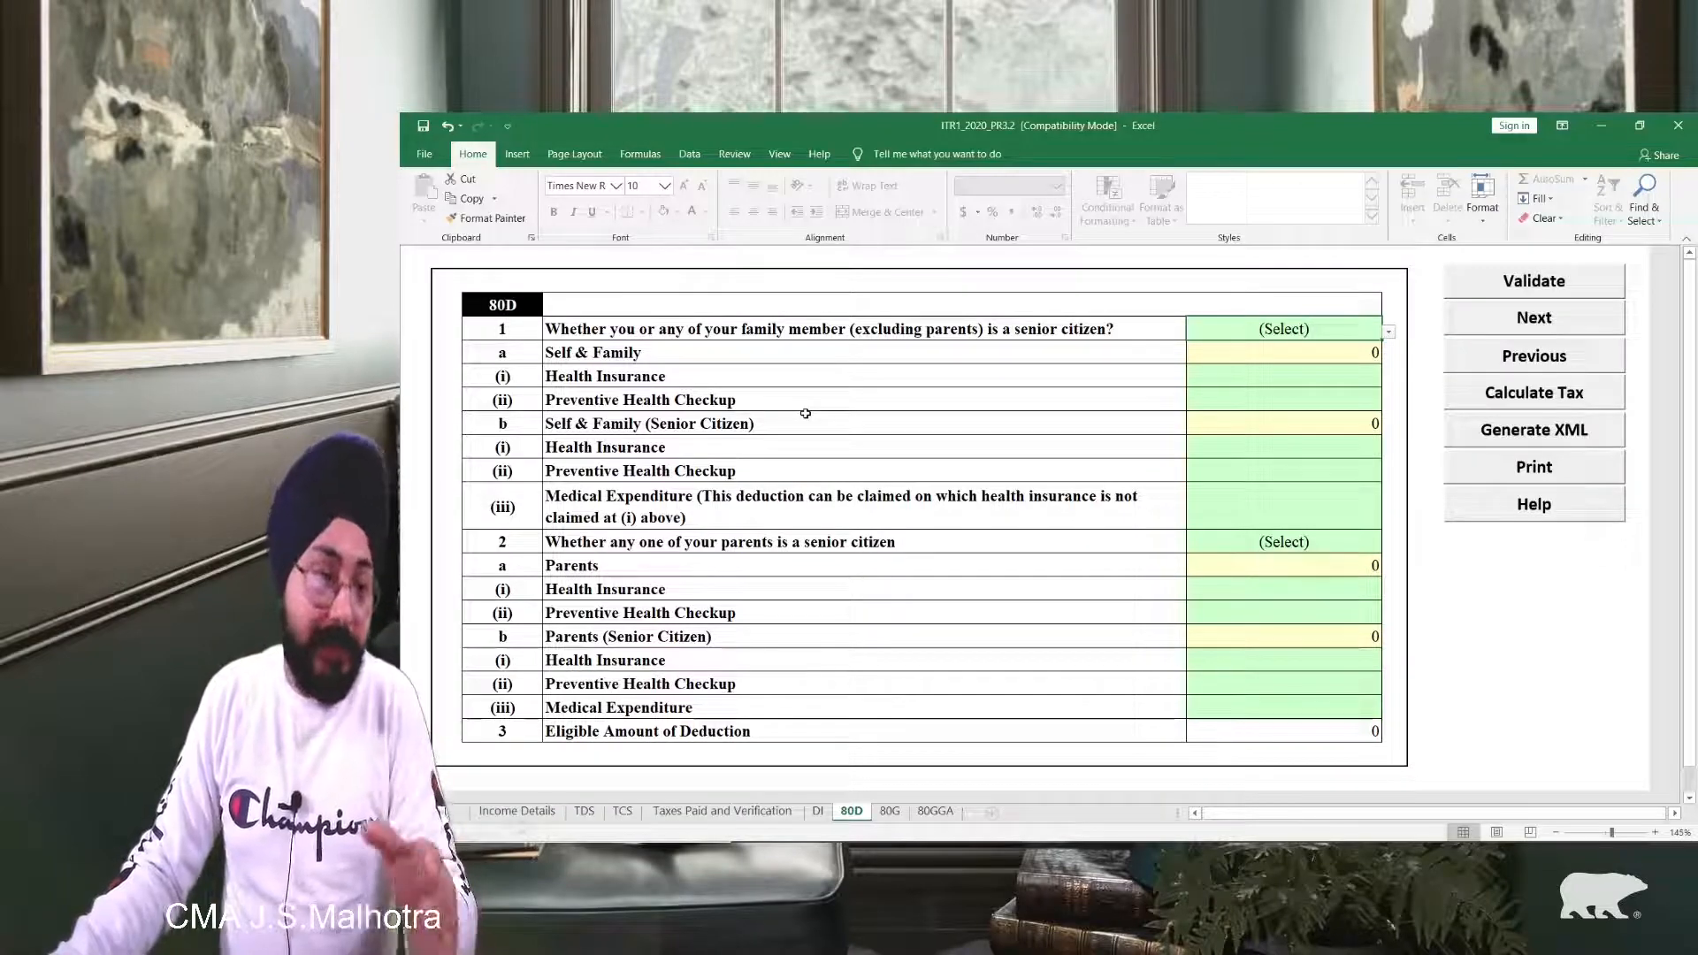
key("alt+Down")
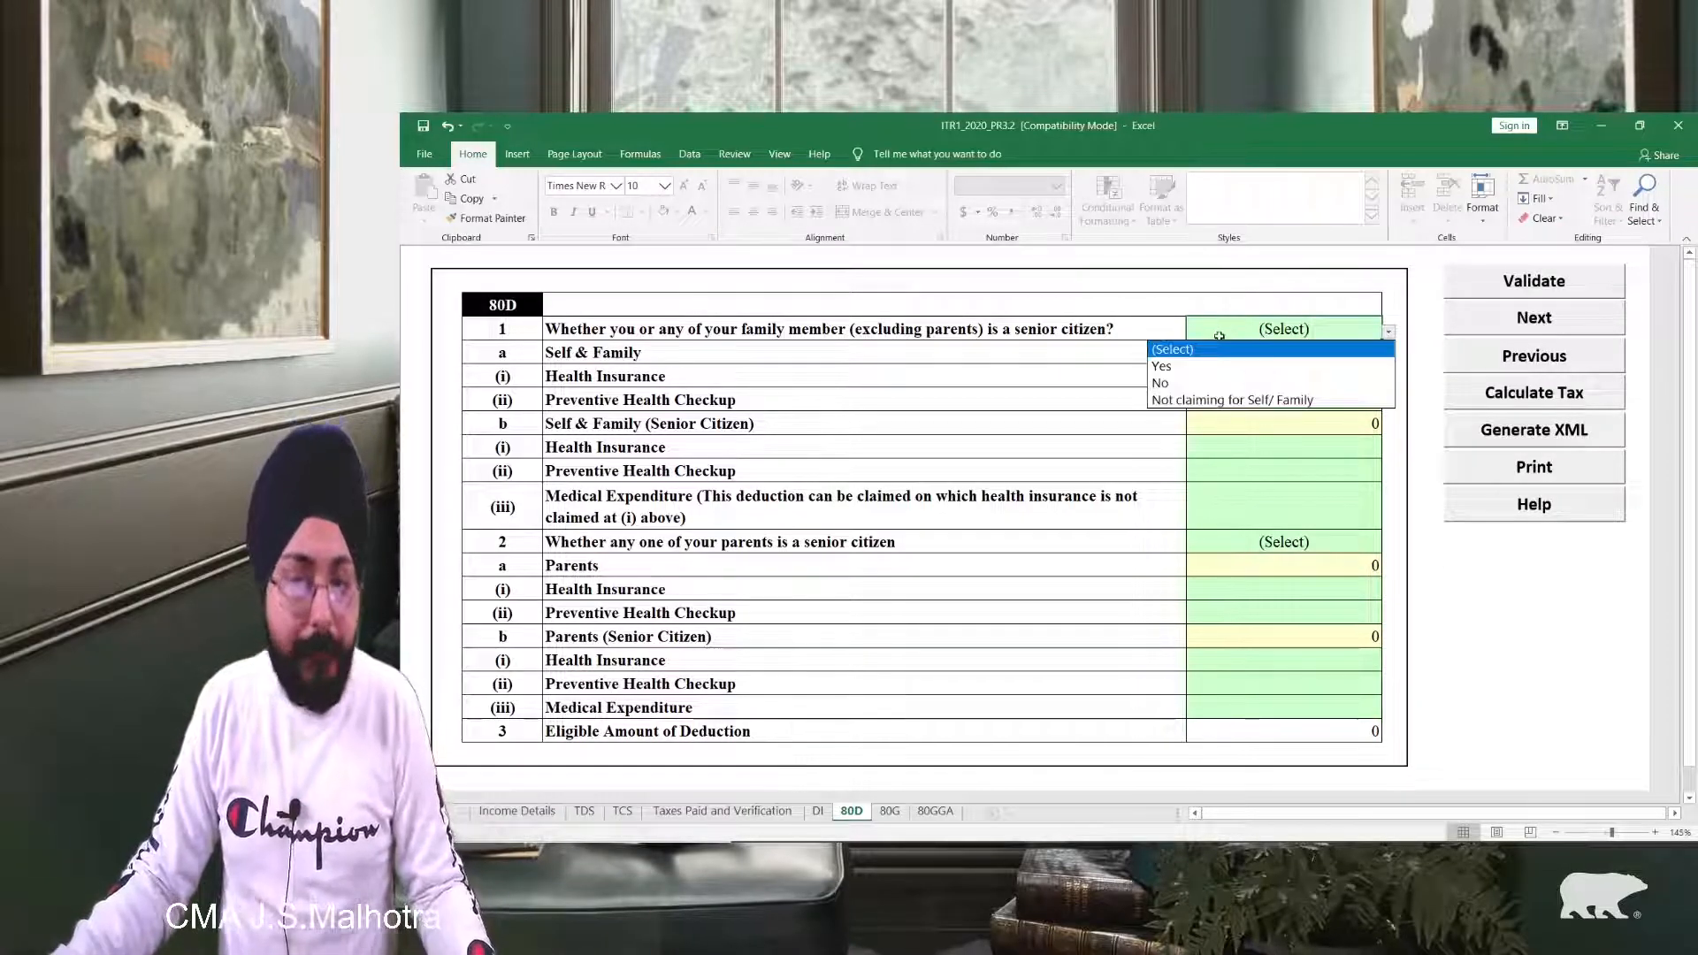
key("Down")
key("Down")
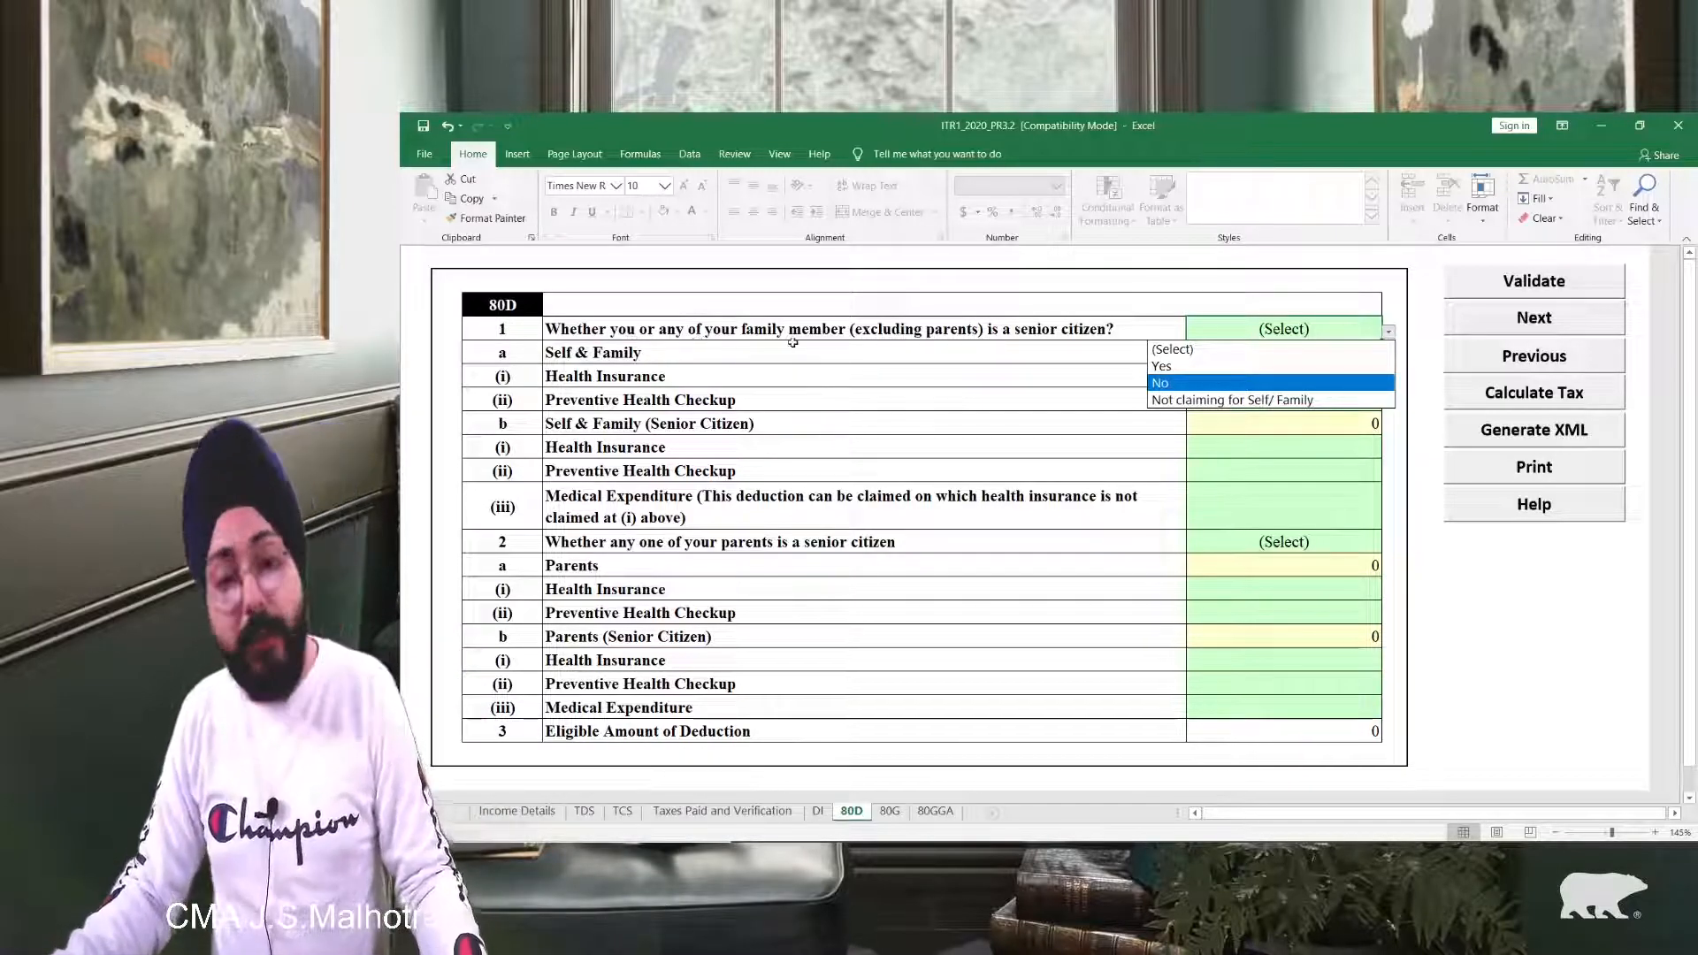
left_click(1163, 380)
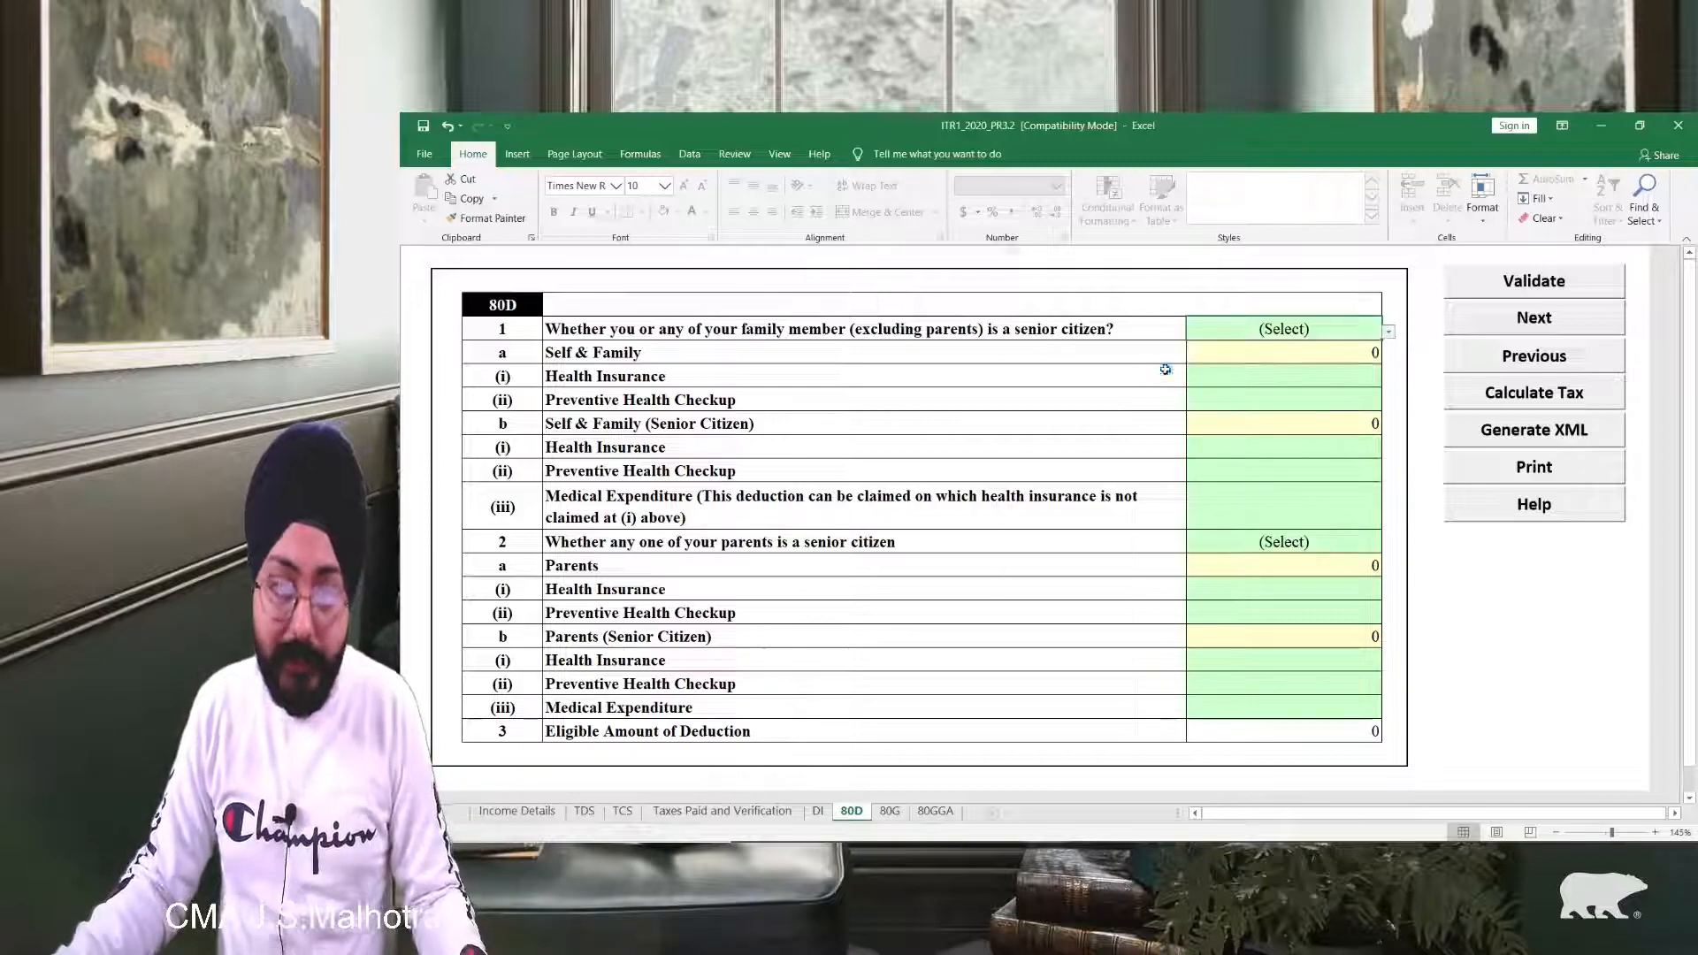
left_click(1388, 332)
left_click(1247, 364)
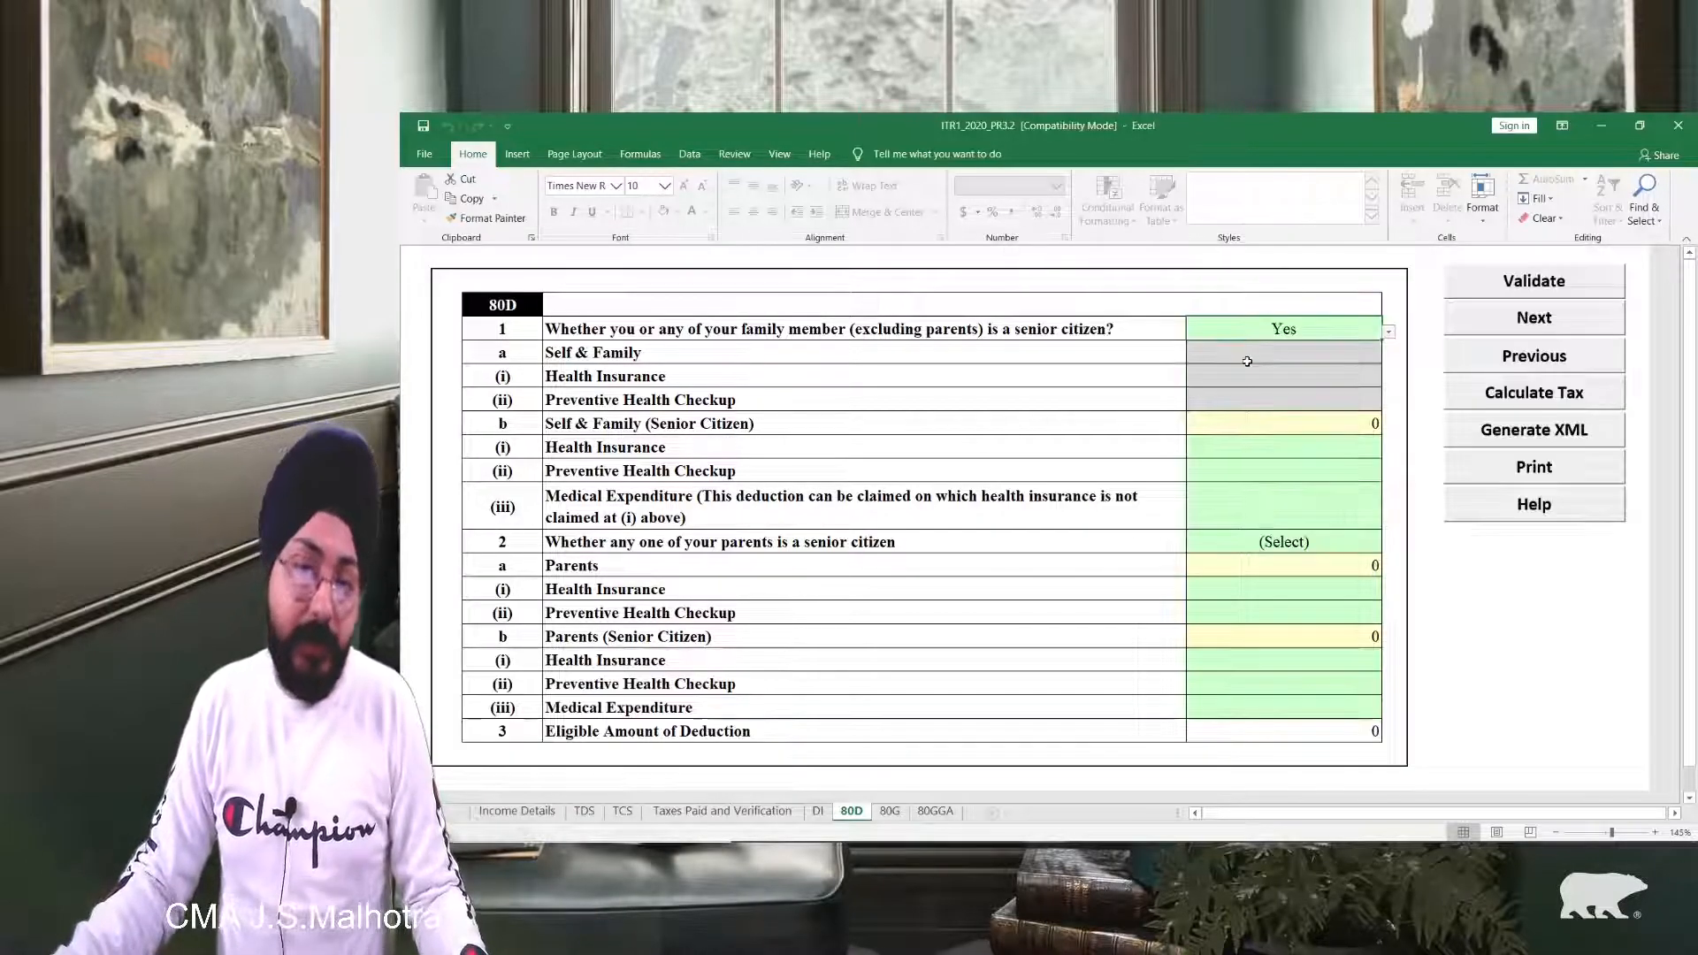
left_click(1388, 332)
left_click(1212, 383)
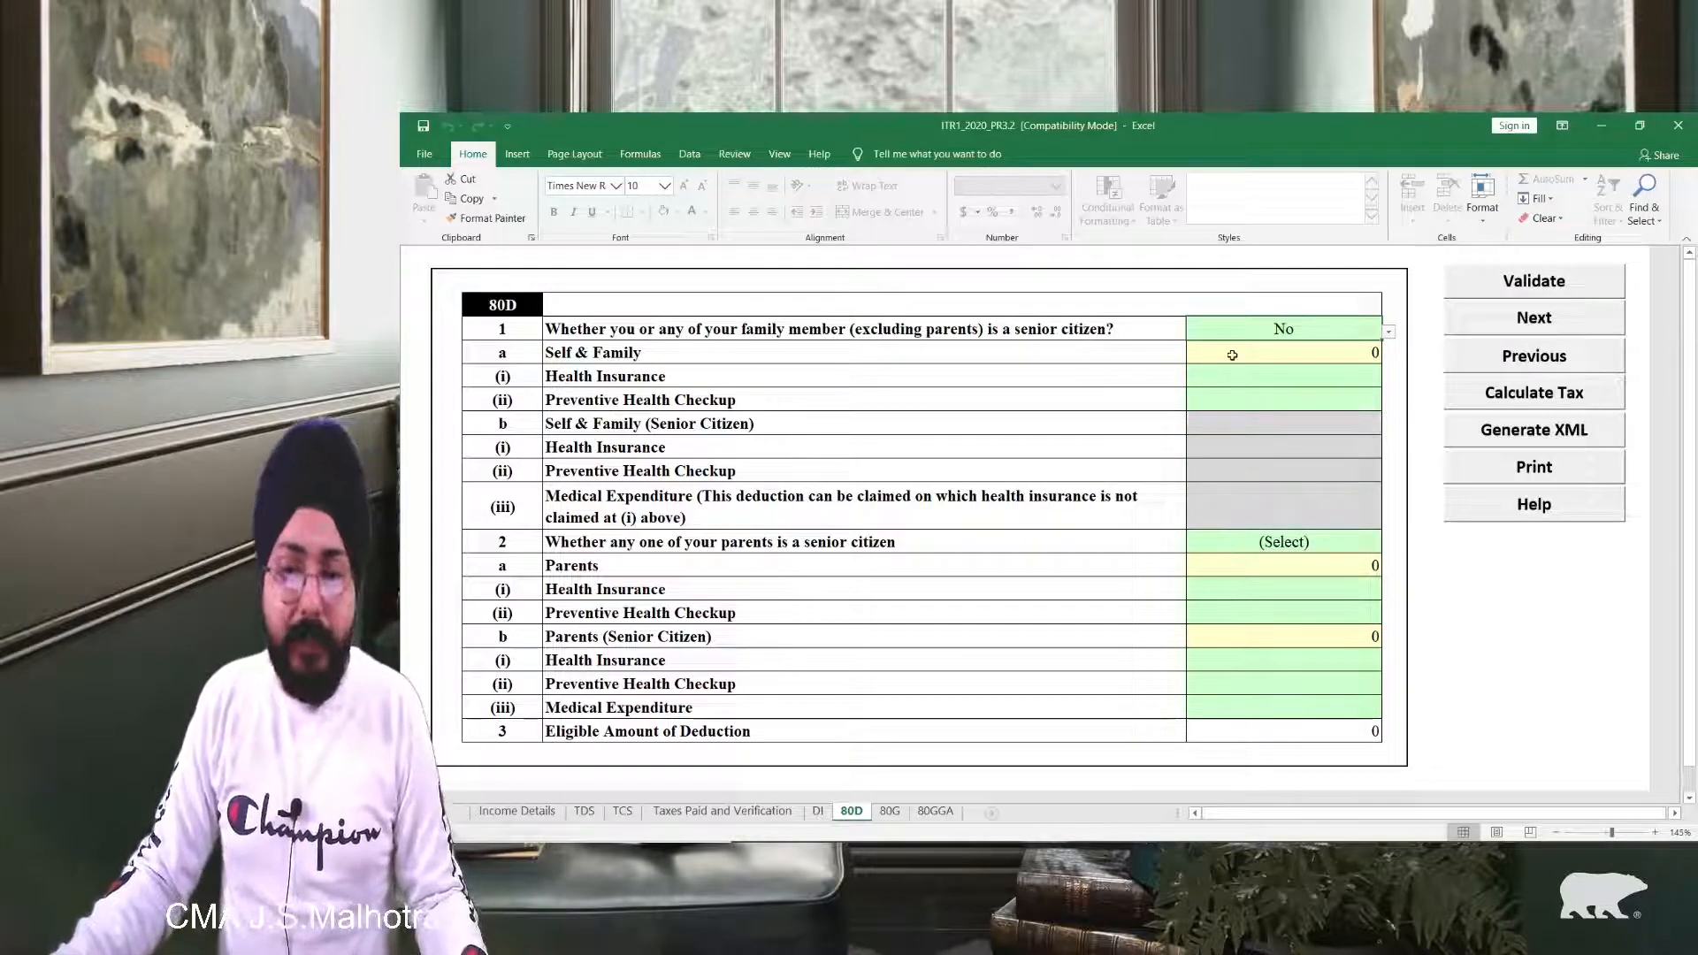
Step: Try editing the calculated Self & Family total and dismiss the protected-sheet warnings
left_click(1228, 358)
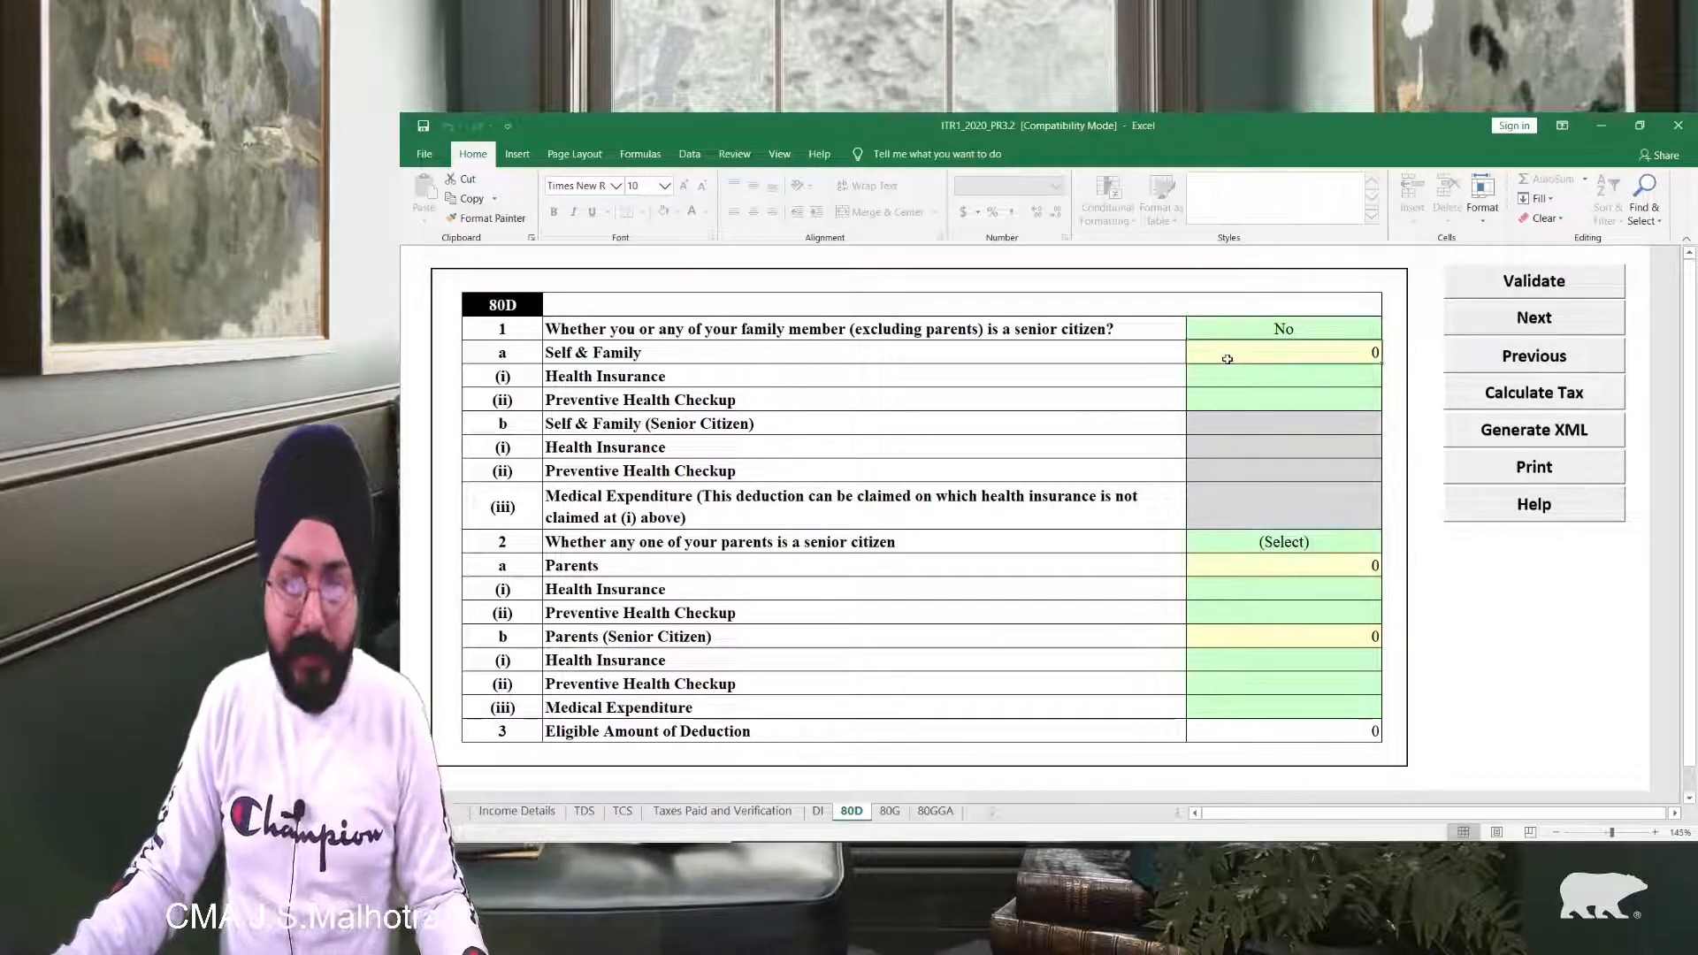
double_click(1227, 359)
left_click(1054, 532)
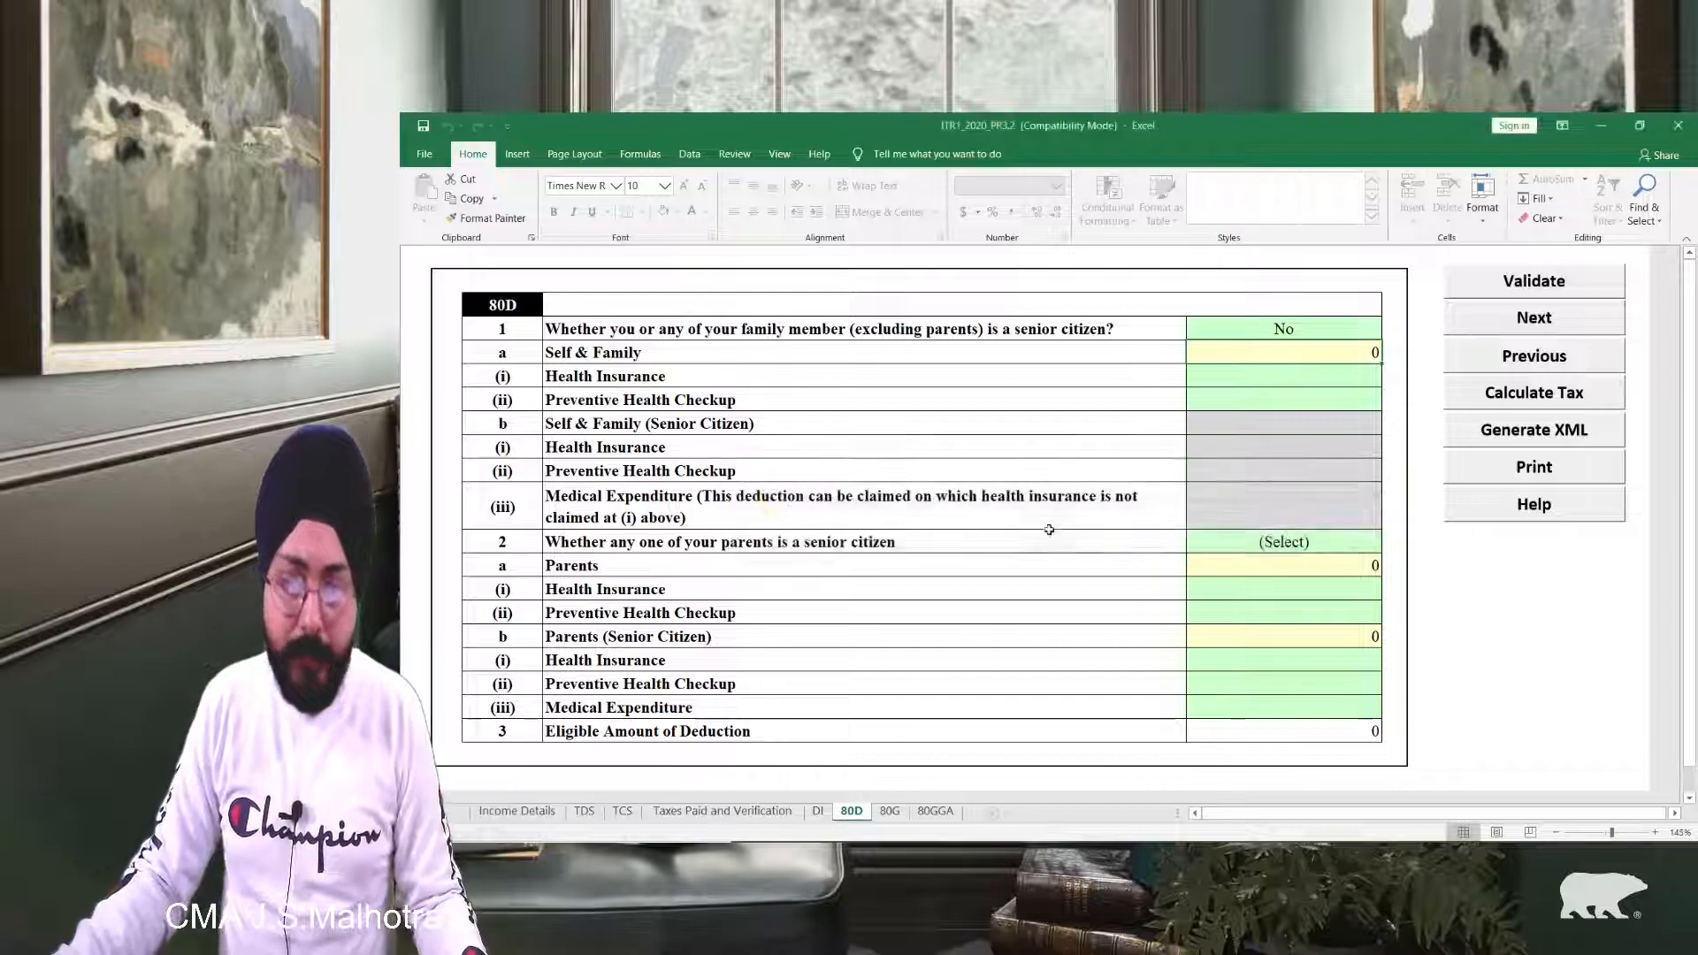
double_click(1255, 350)
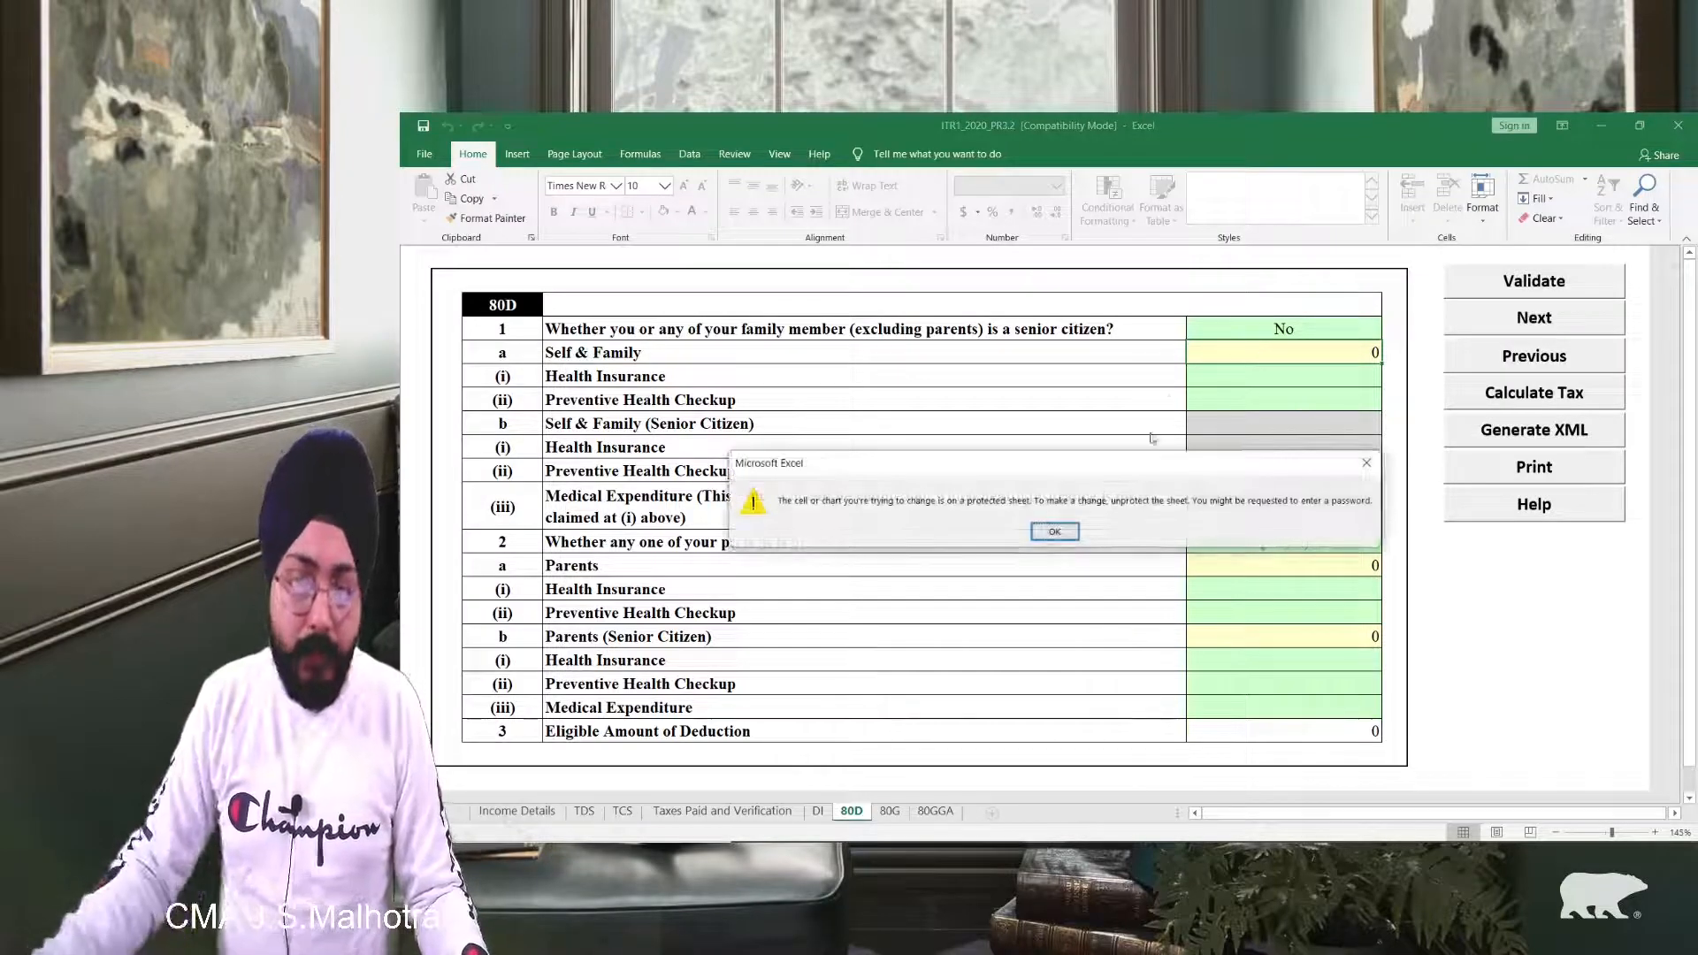
left_click(1054, 532)
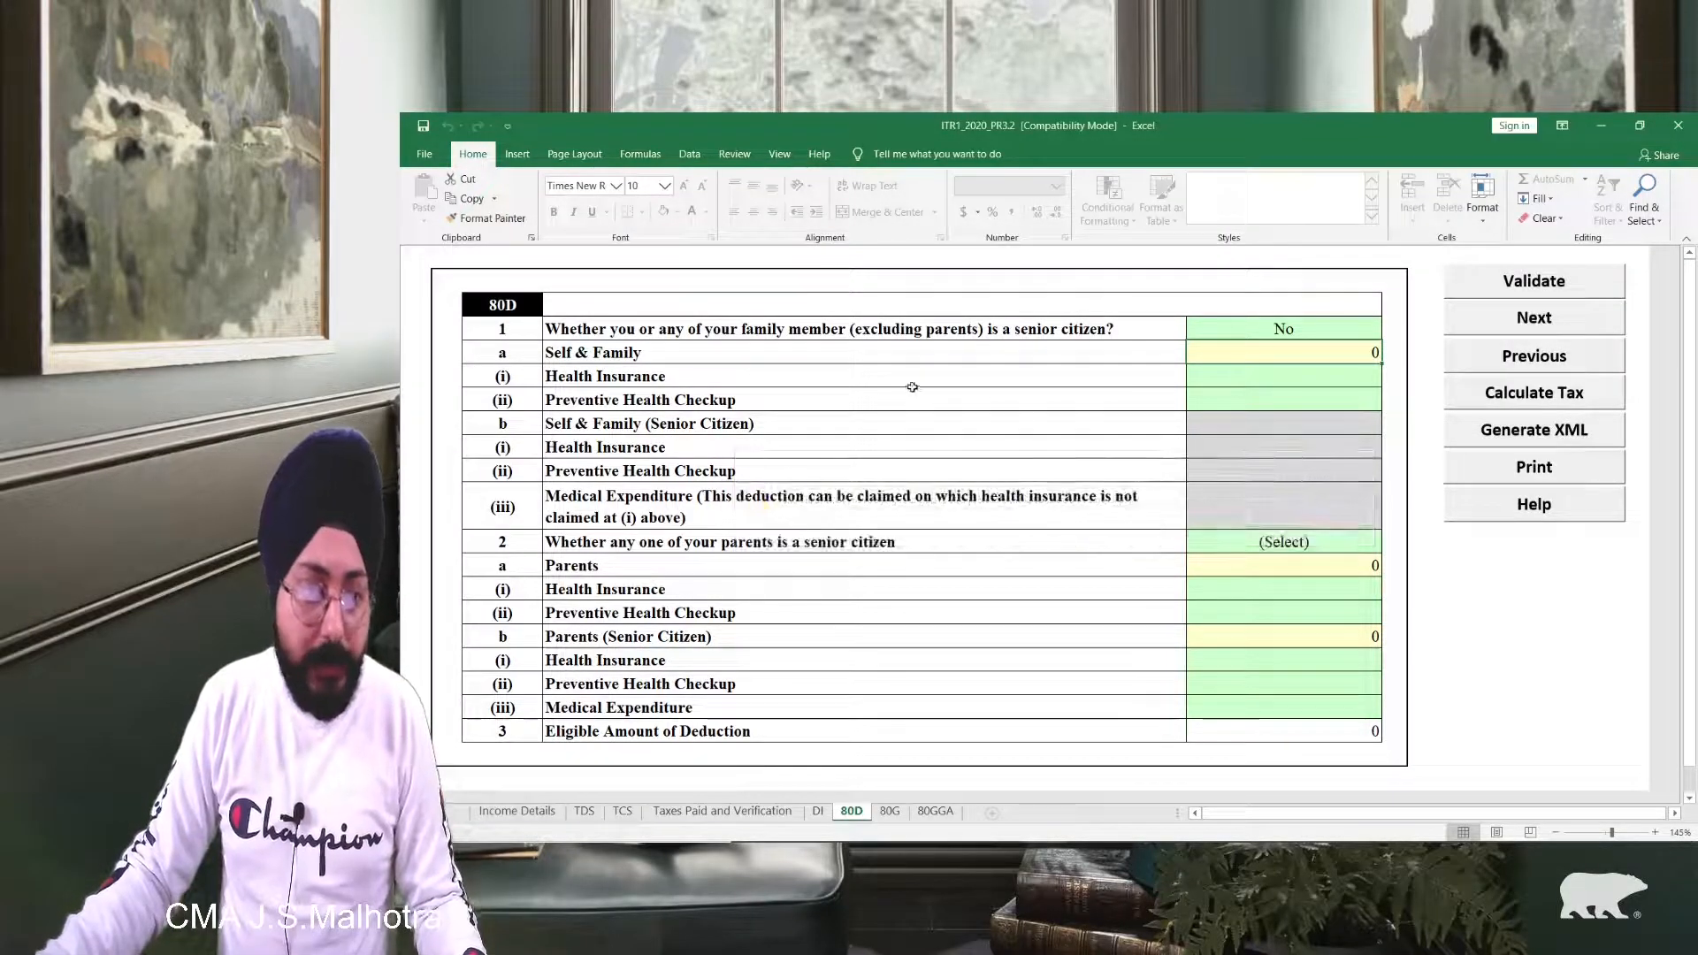
Step: Enter 10000 self health insurance and 2000 preventive health checkup, totalling 12000
left_click(1327, 382)
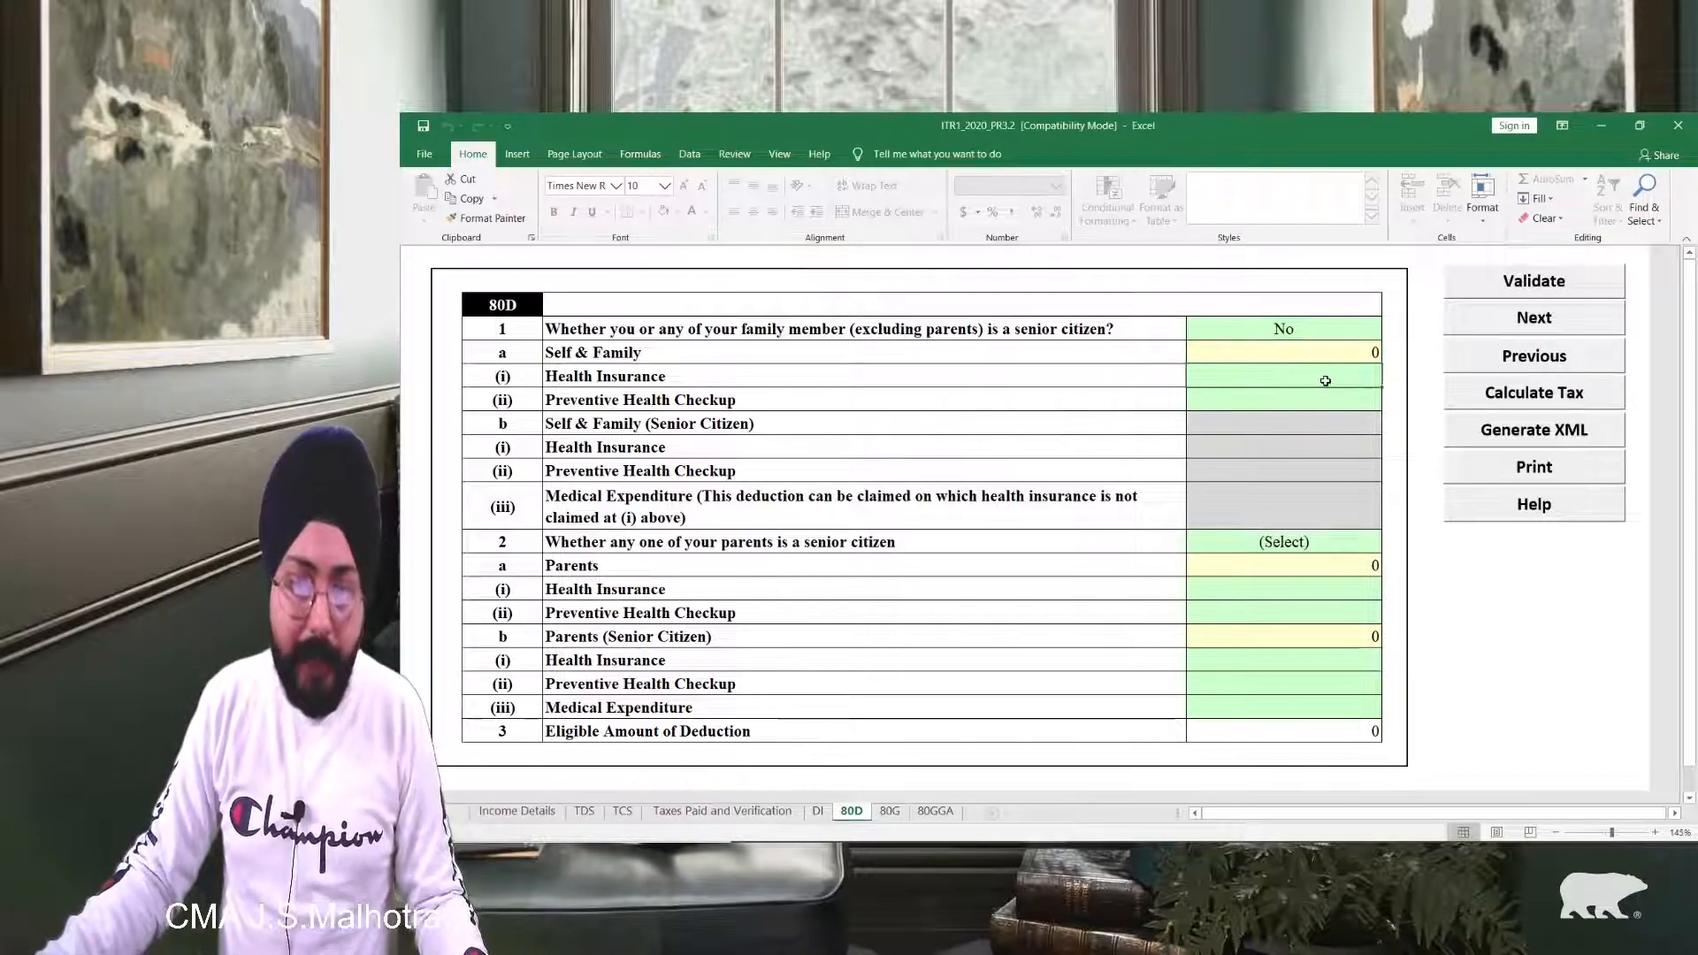
type("10000")
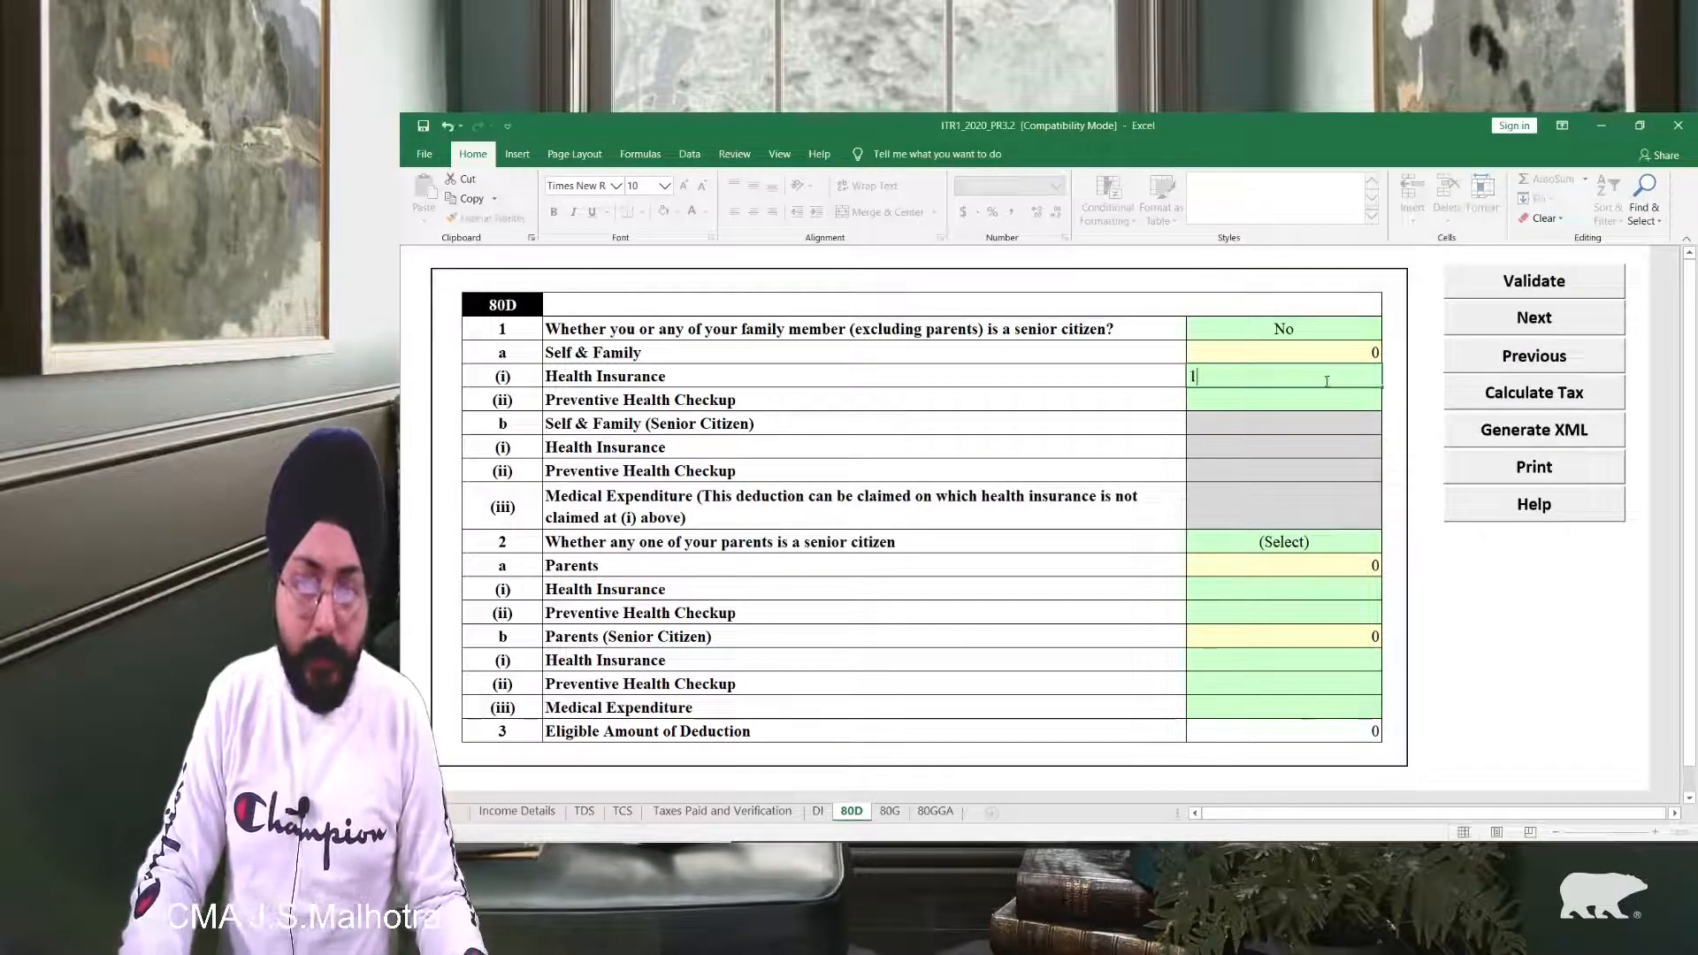
key("Return")
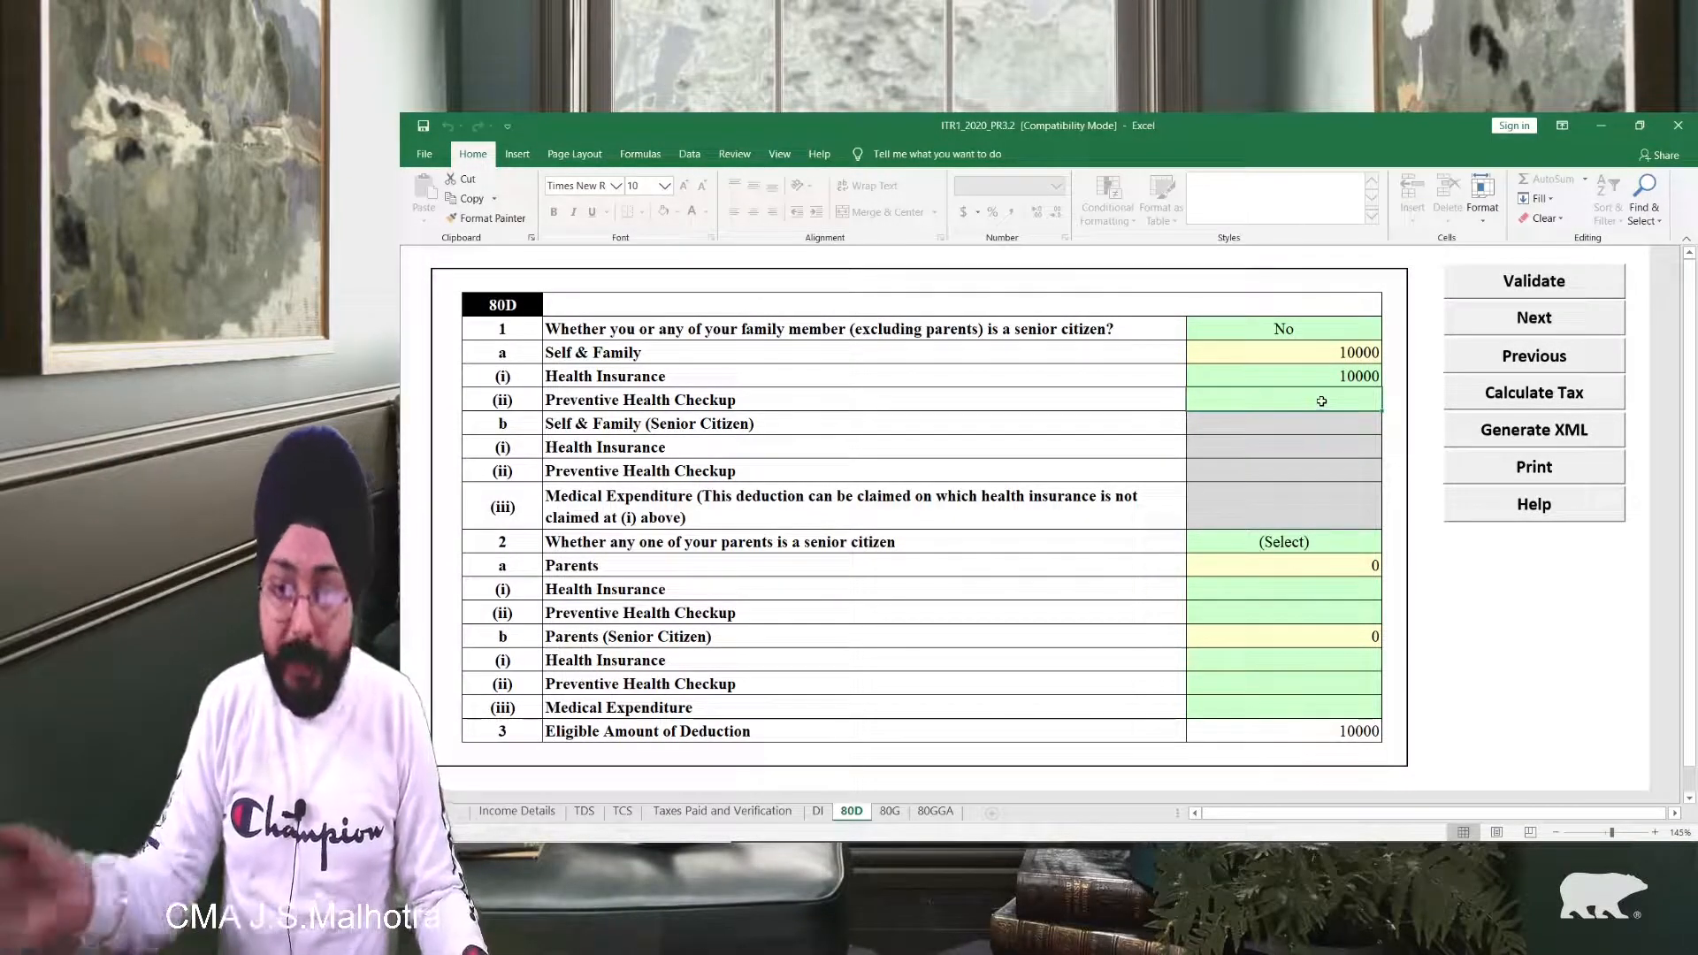
type("2000")
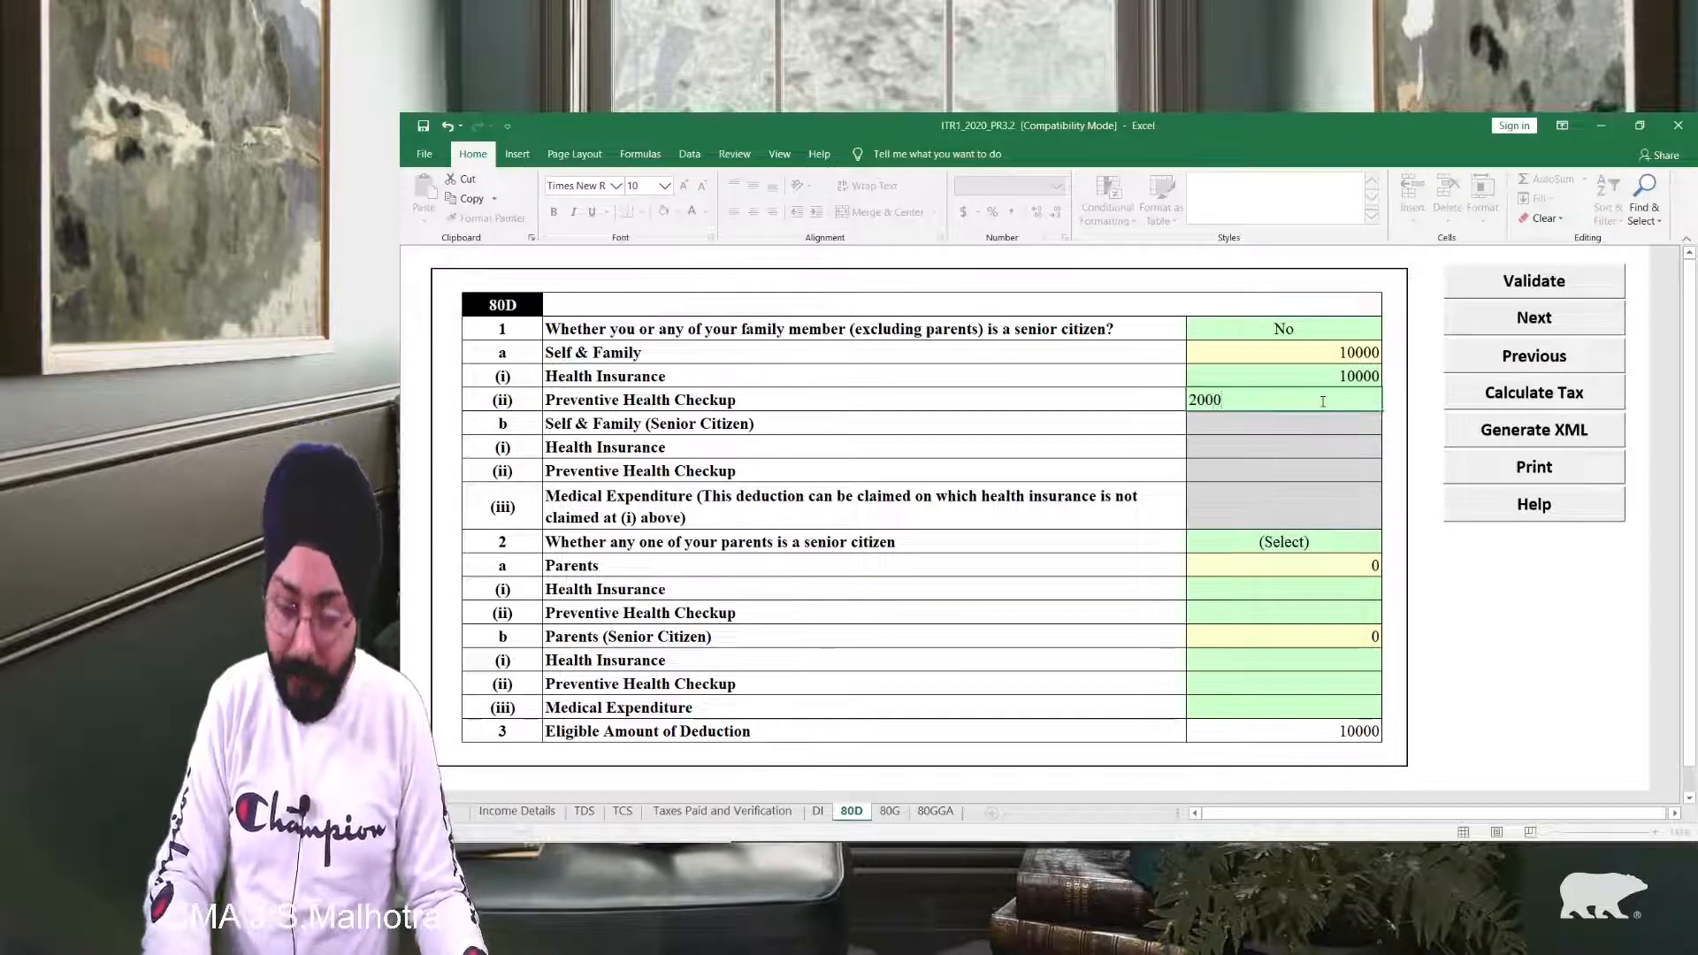
key("Return")
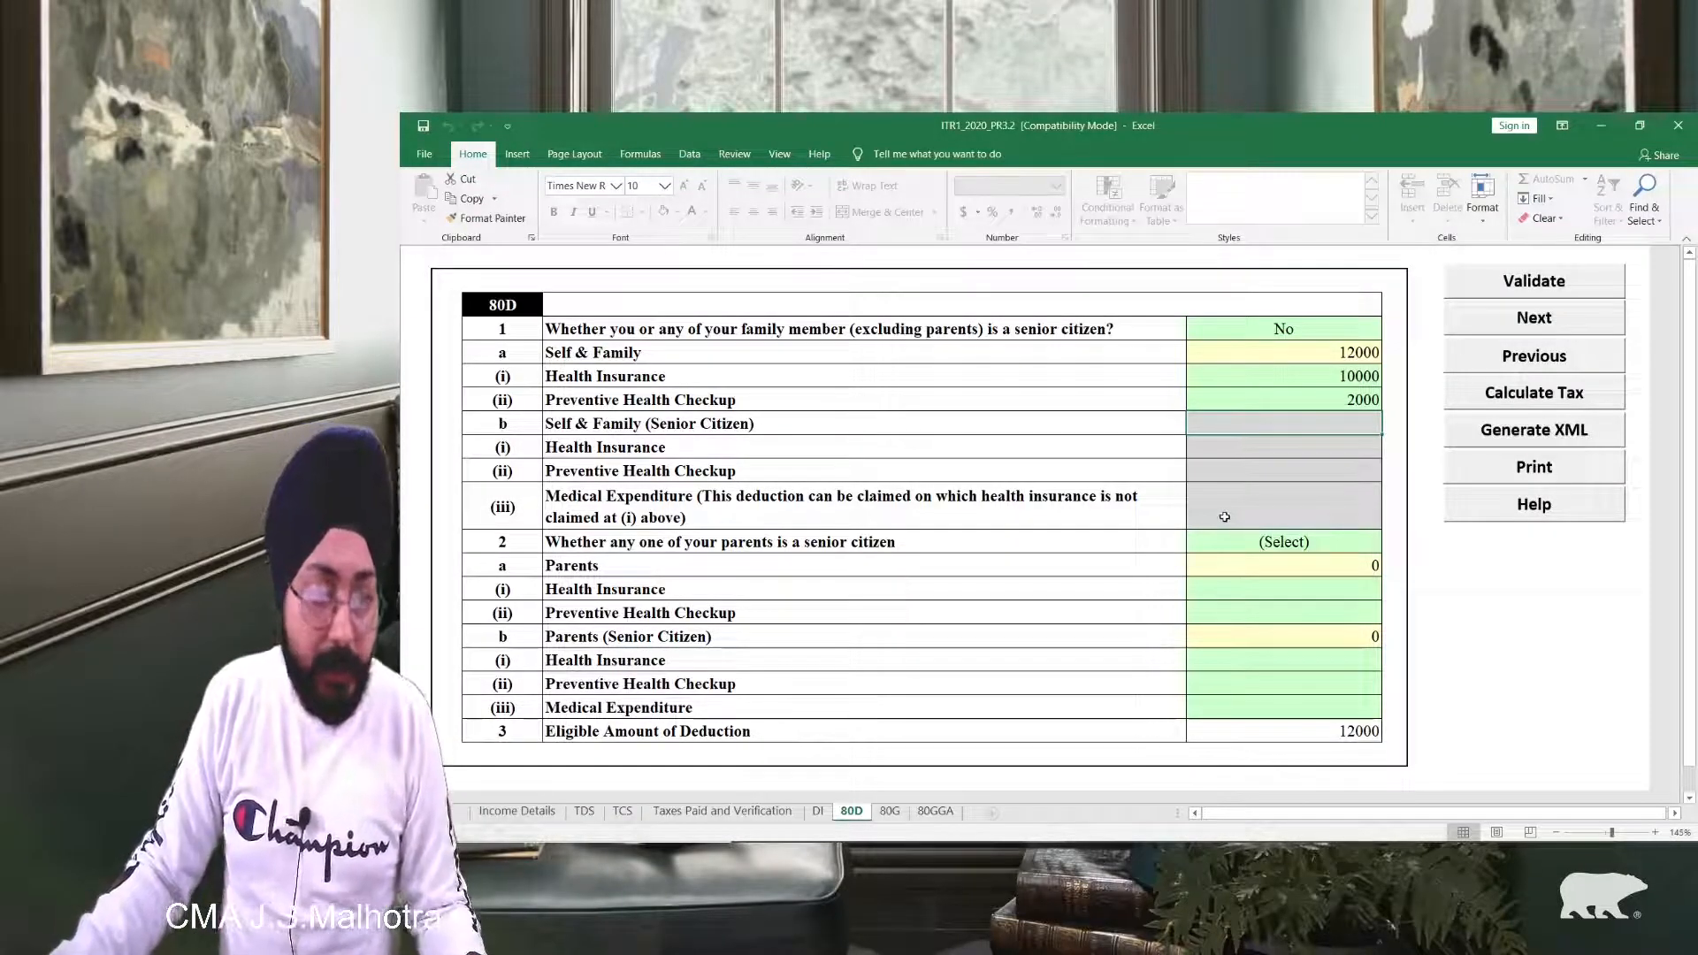
scroll(1223, 517, "down", 1)
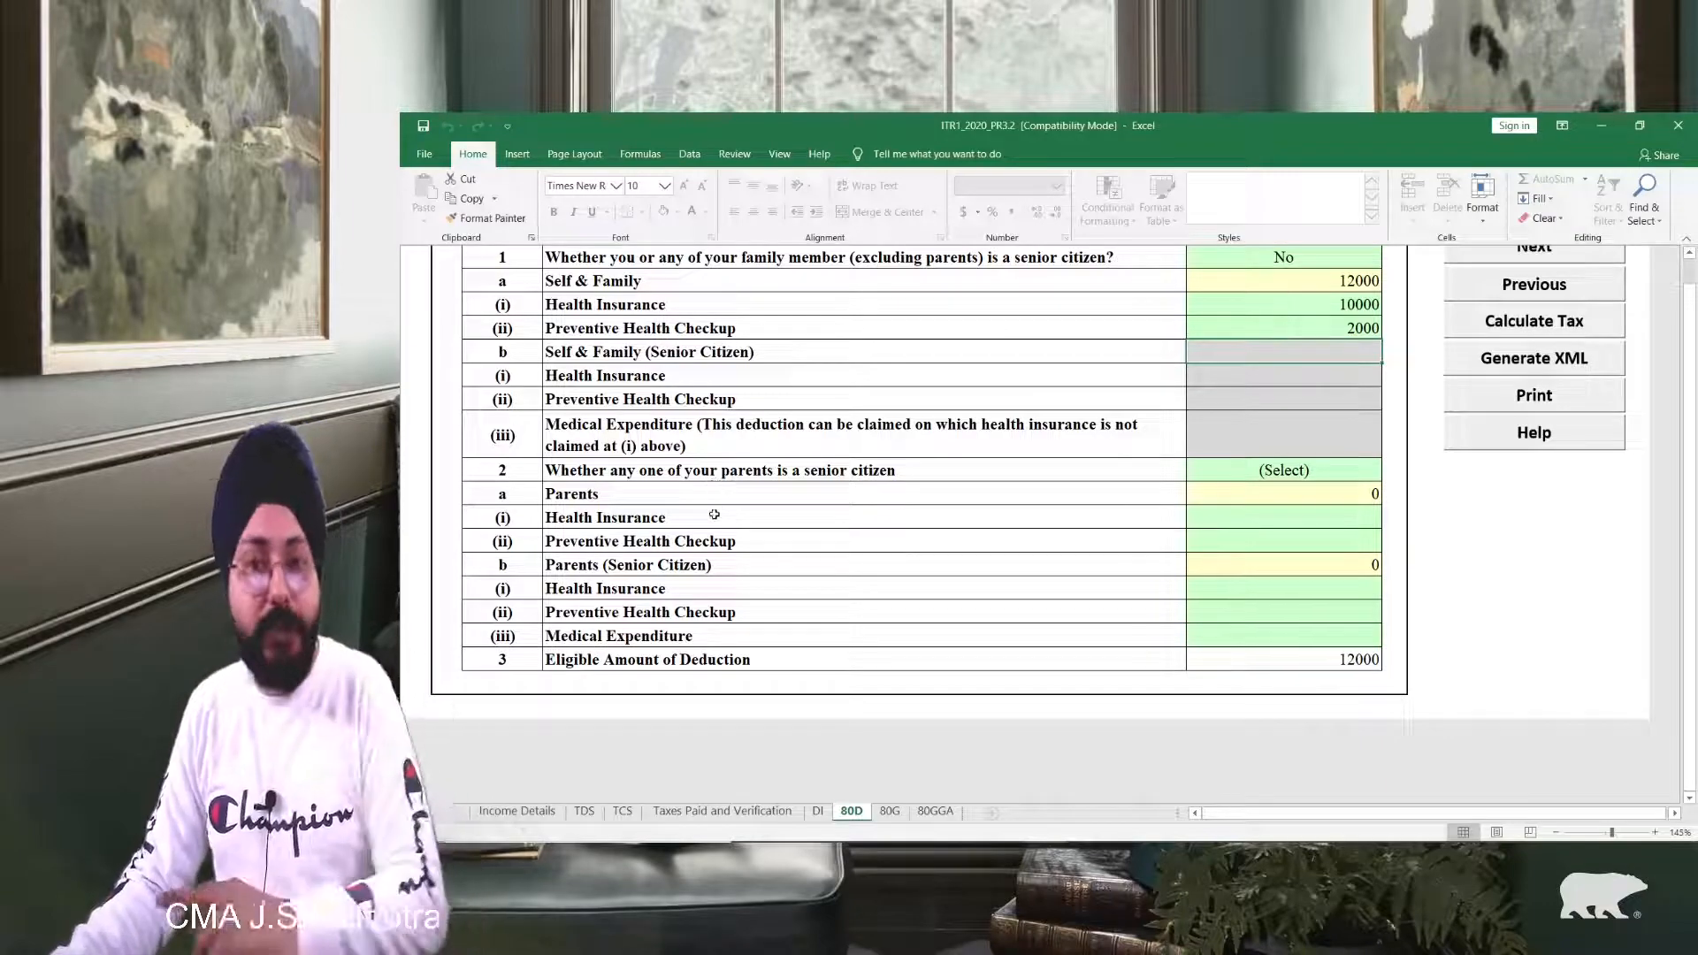
Step: Set parents' senior-citizen answer to No and enter 10000 parents' health insurance premium
left_click(1261, 464)
key("alt+Down")
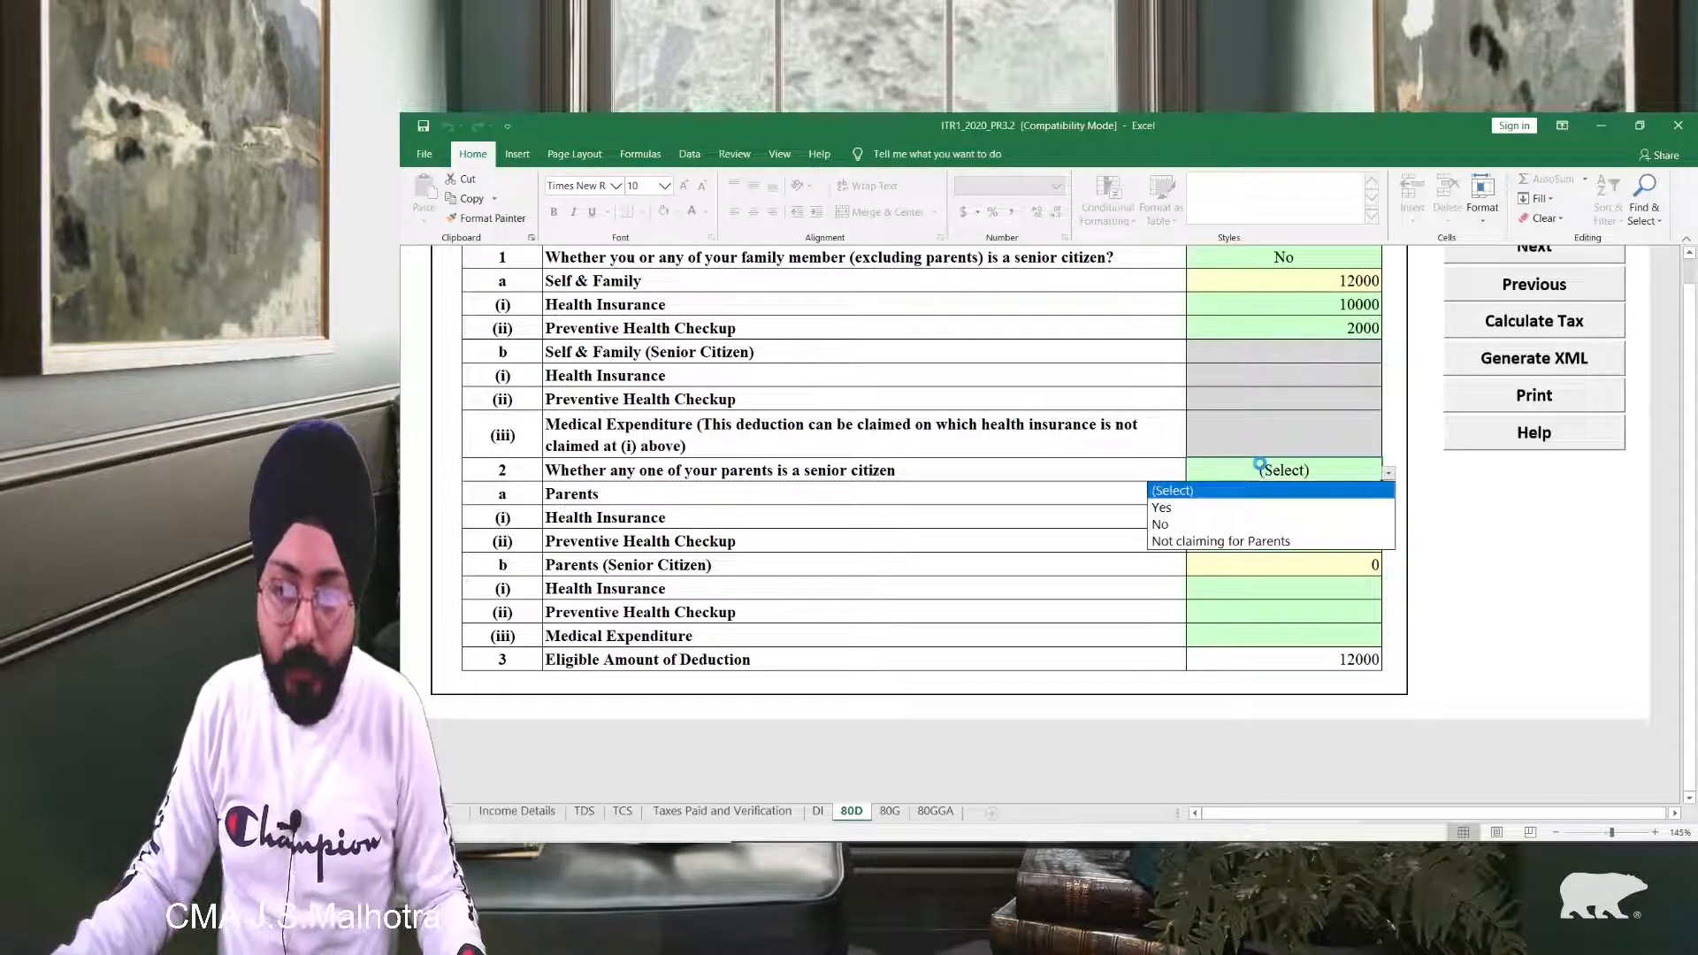
left_click(1250, 524)
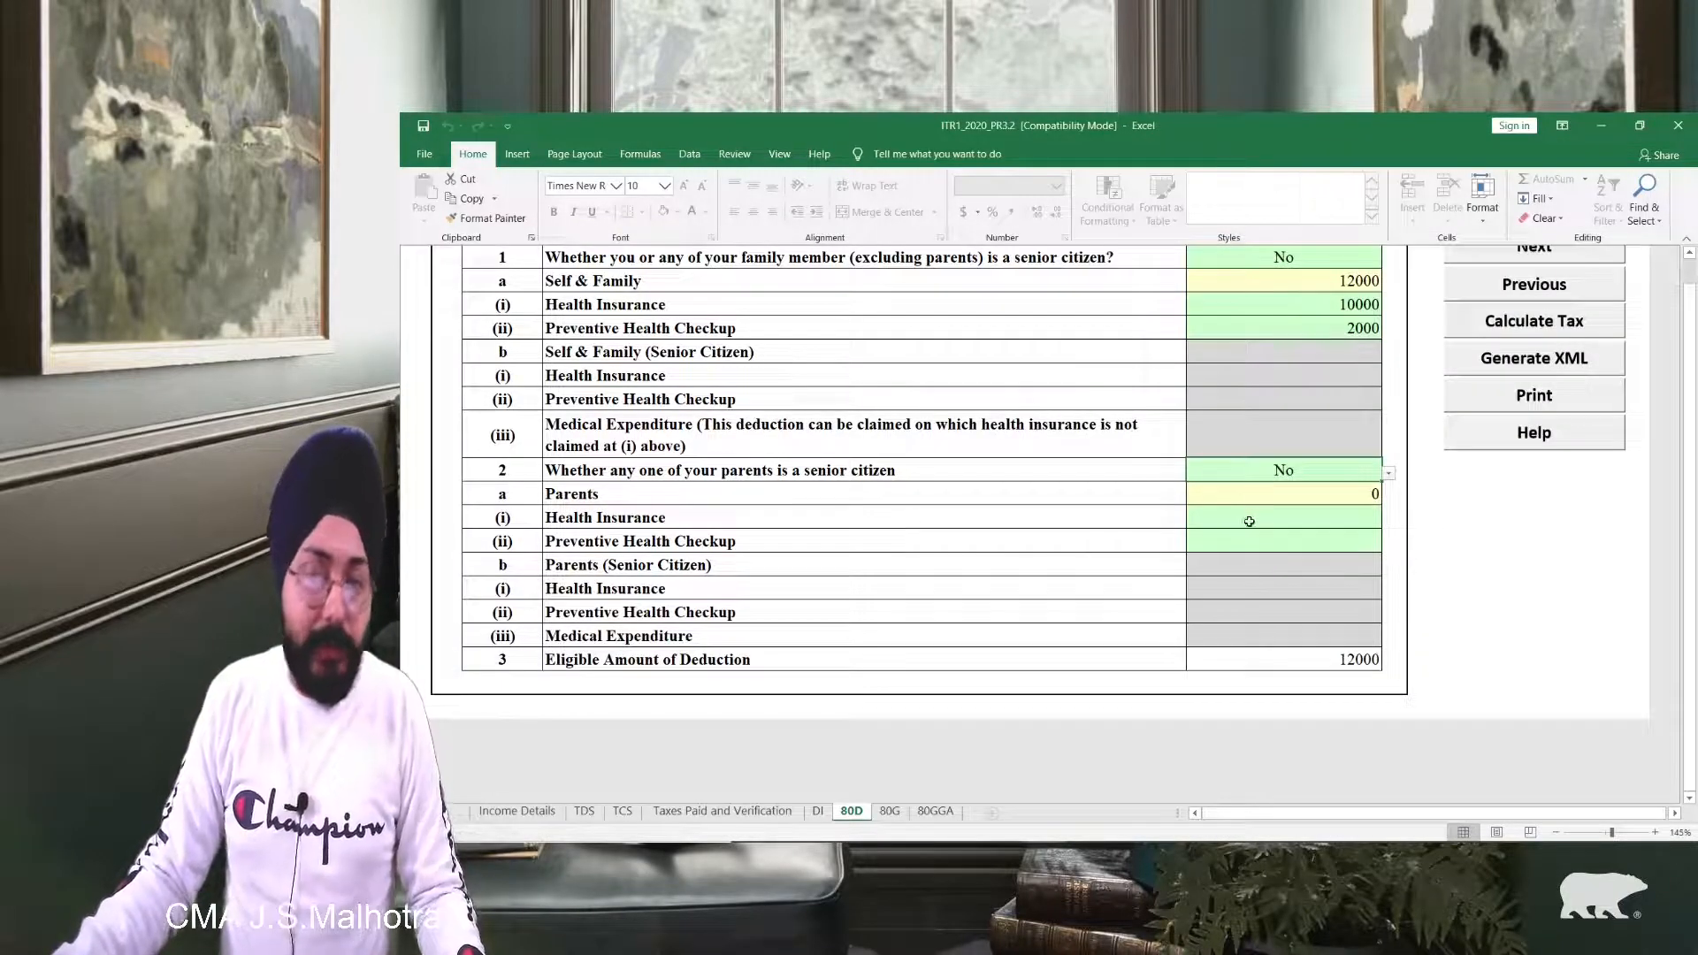
left_click(1249, 522)
type("10000")
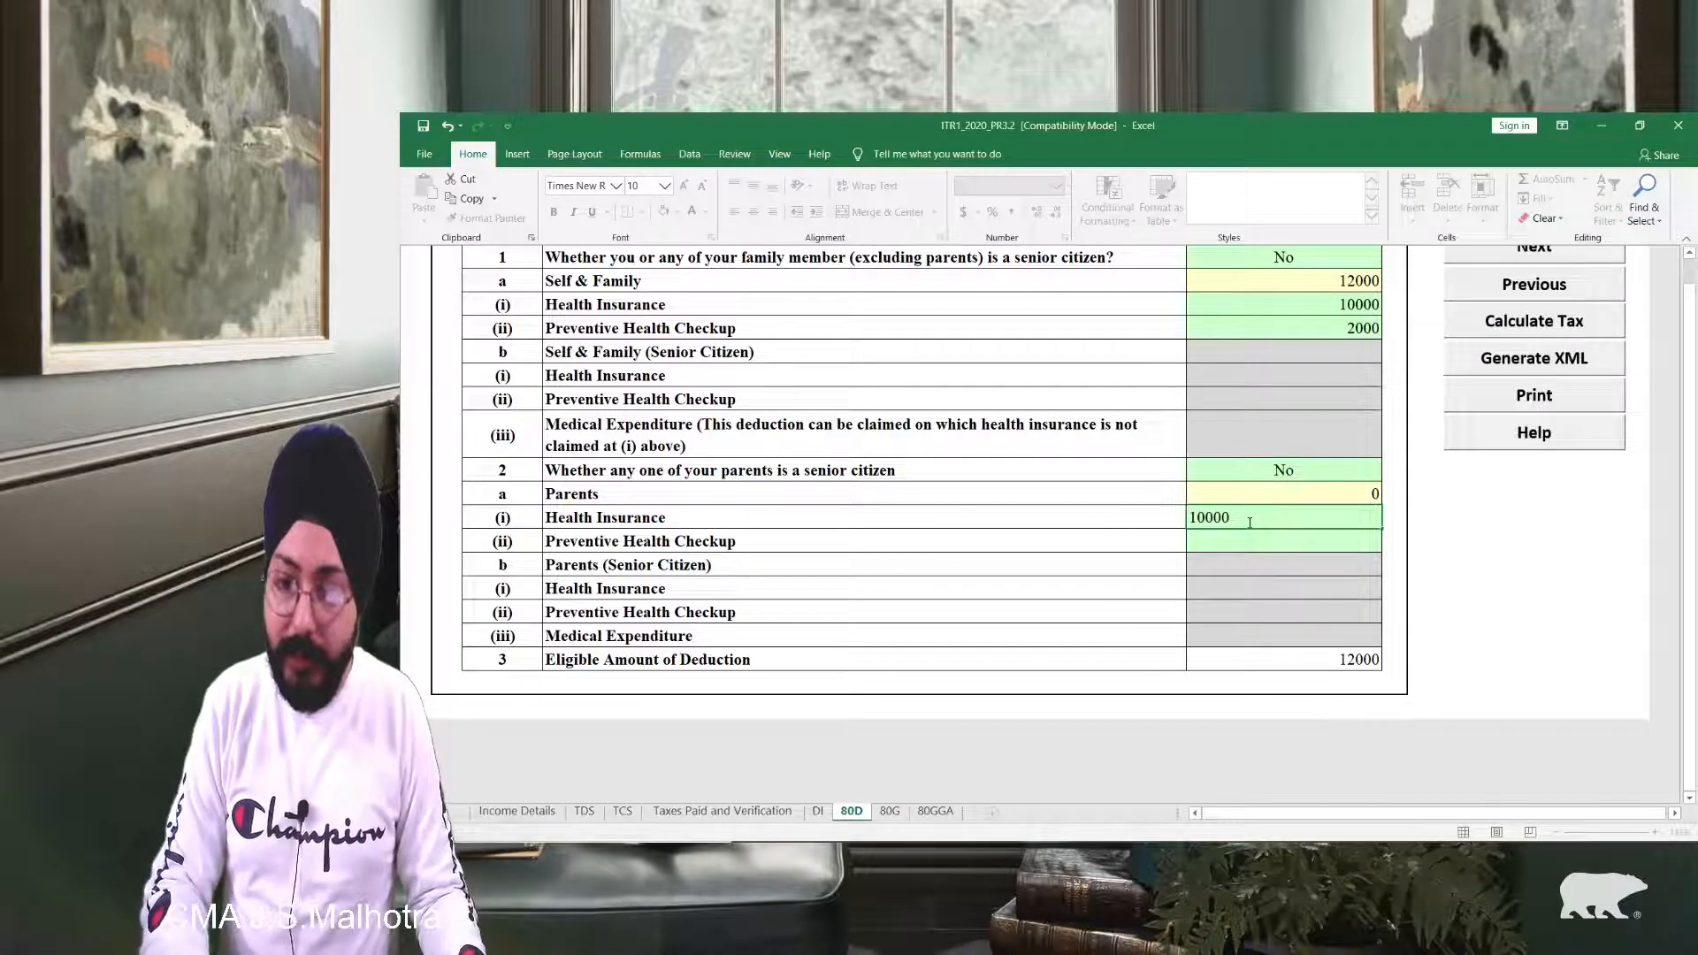
key("Return")
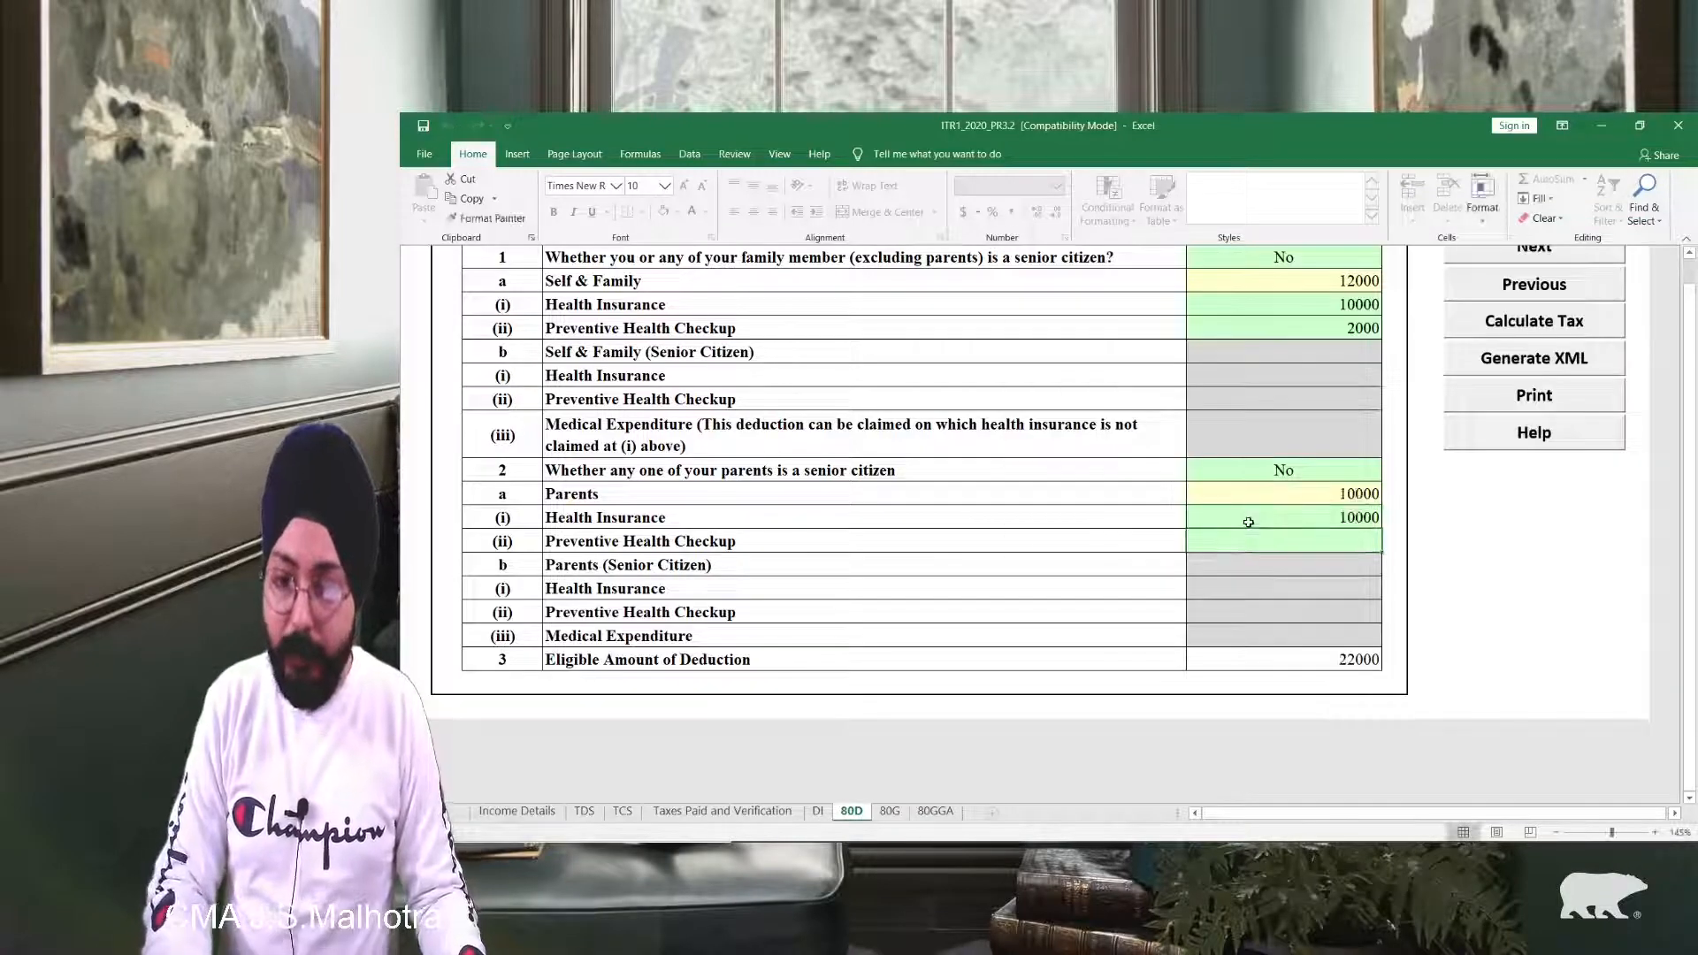
scroll(1492, 486, "up", 1)
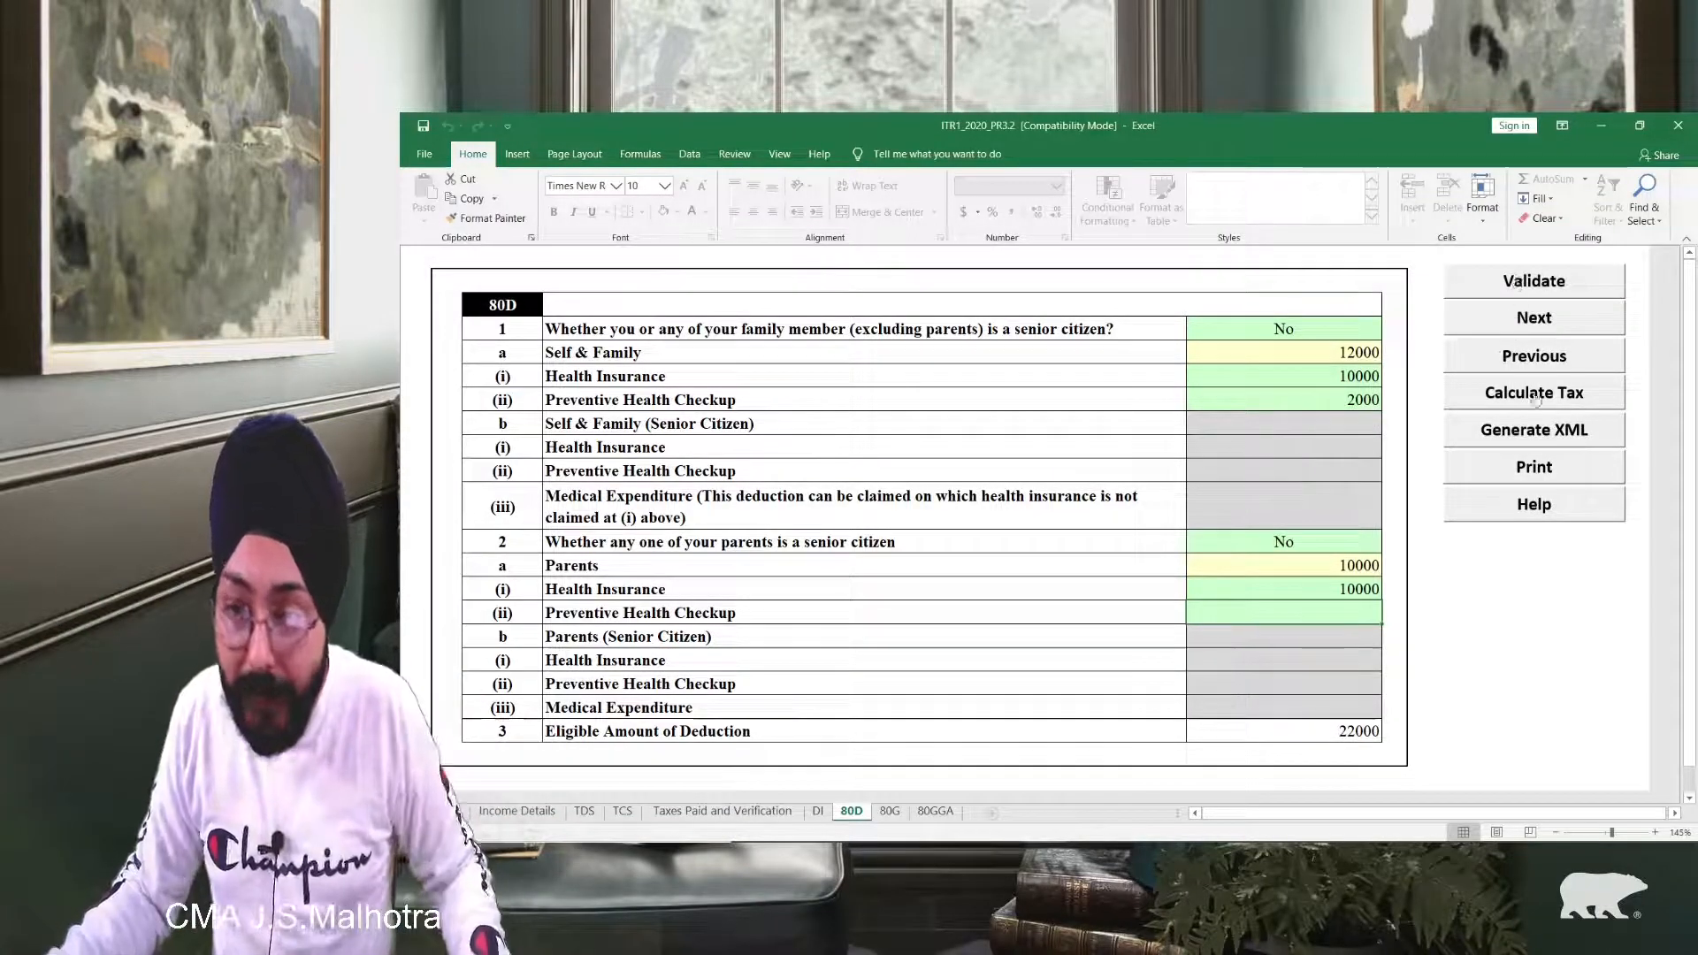
Step: Validate the 80D sheet twice, confirming the 'Sheet 80D is OK' message each time
left_click(1525, 295)
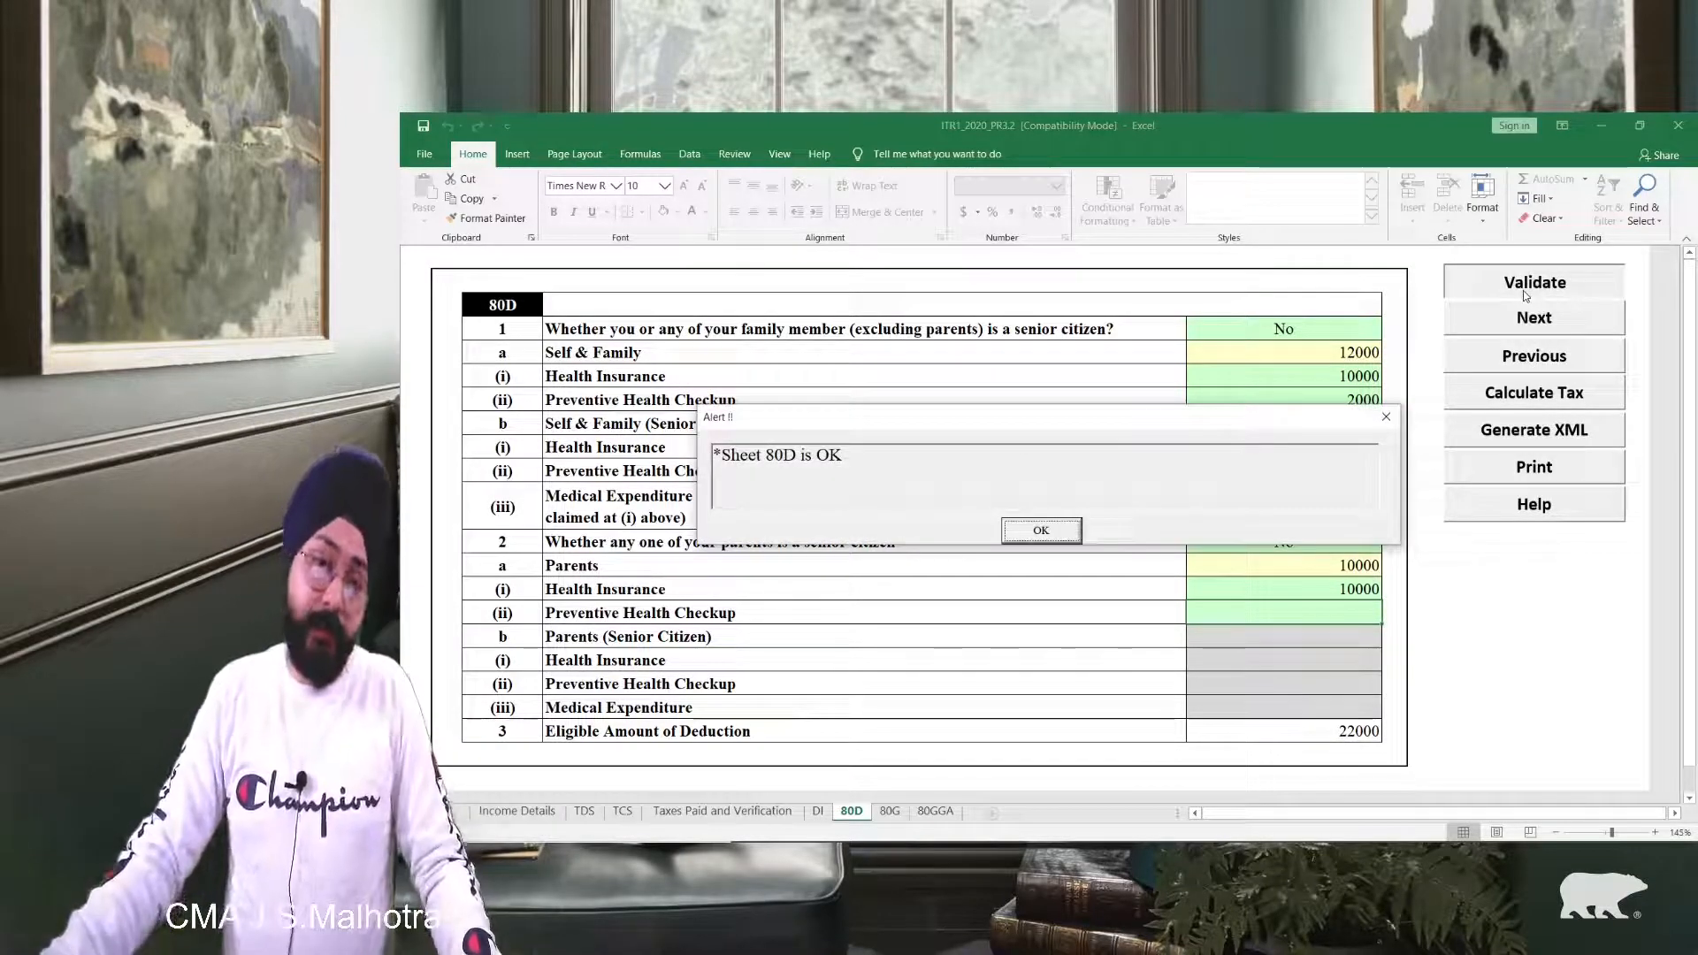
left_click(1041, 531)
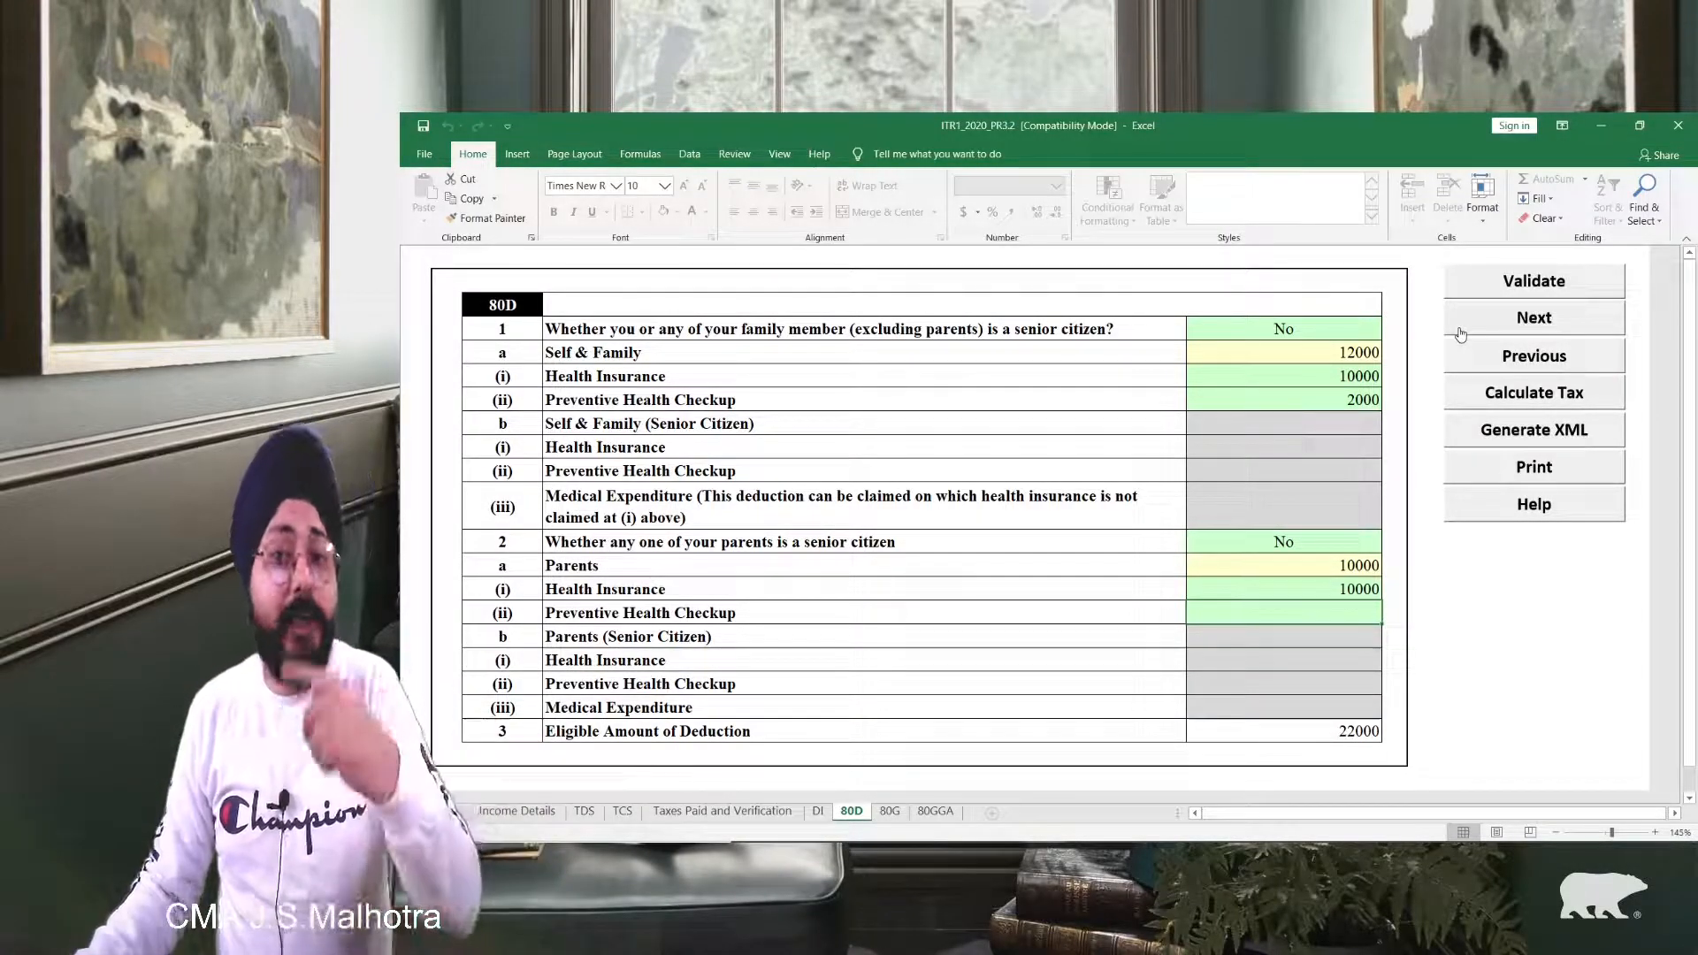
left_click(1537, 282)
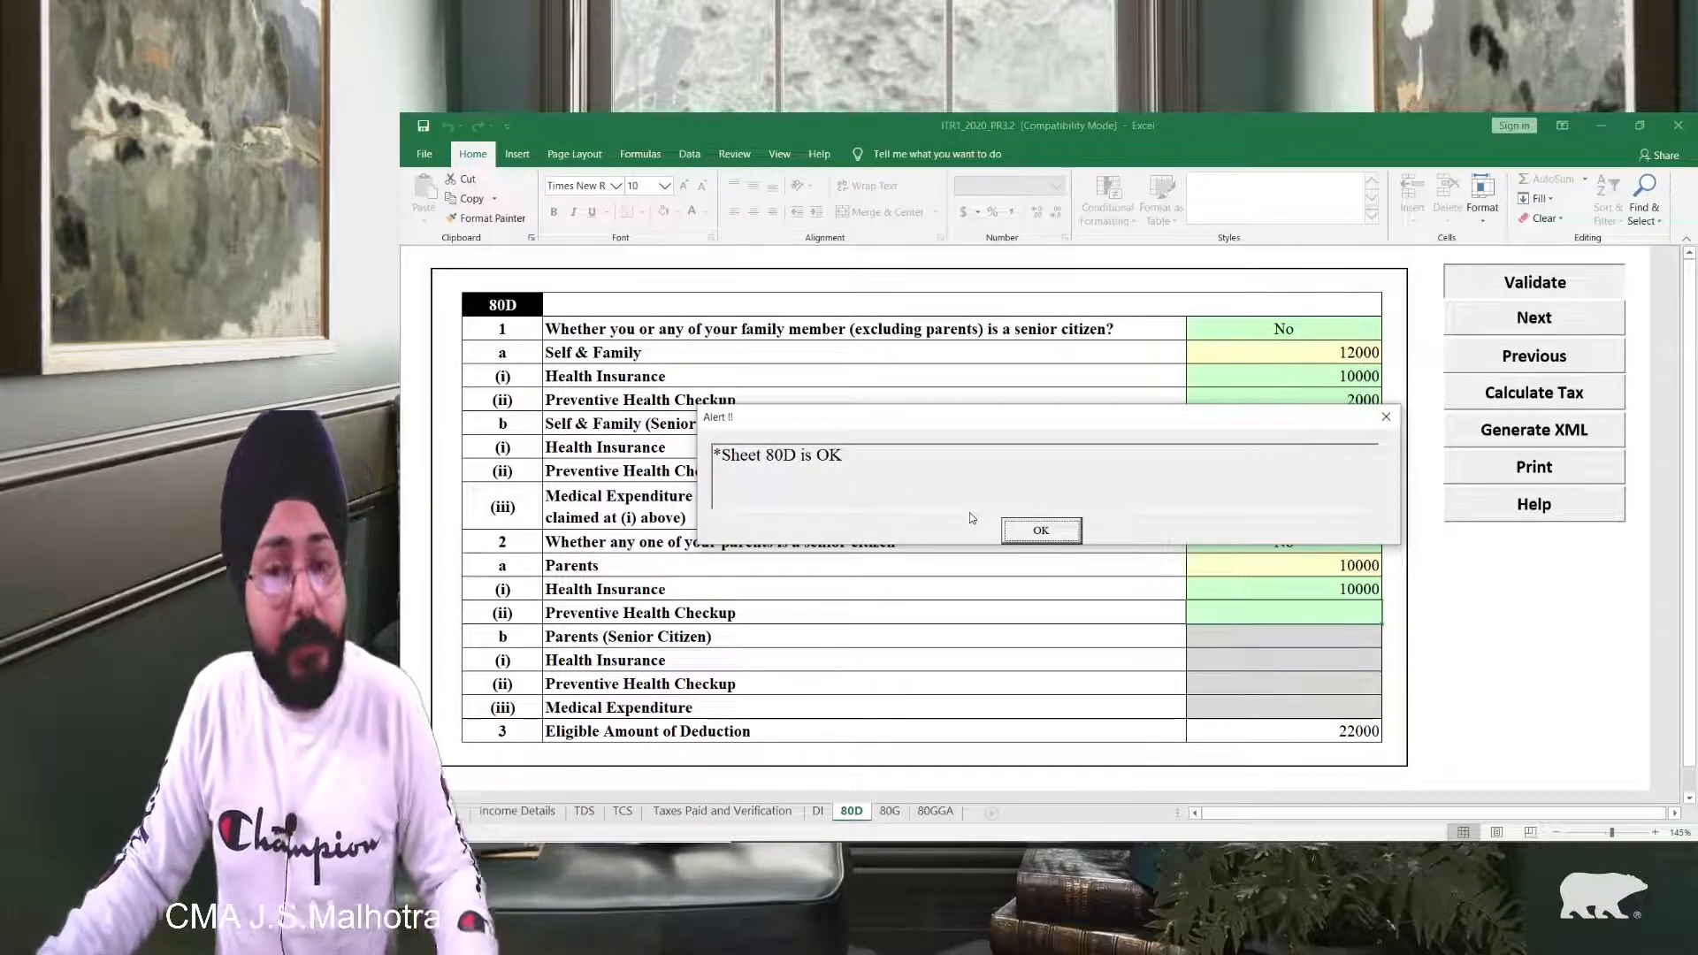
left_click(1041, 530)
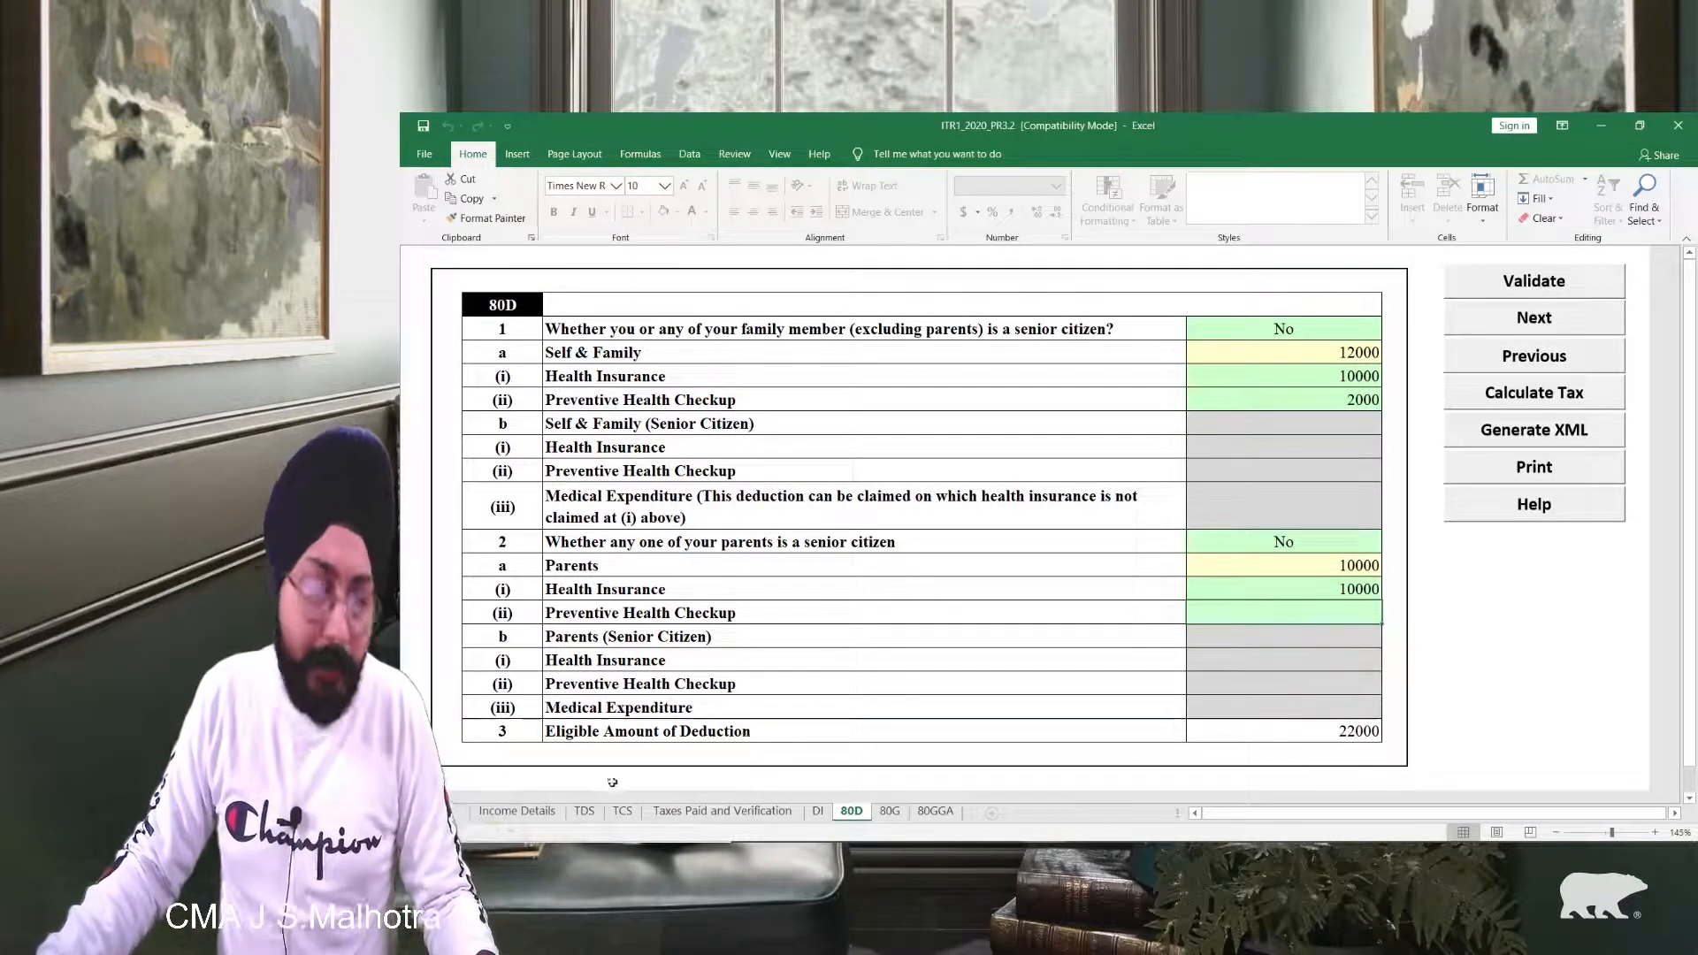
Step: On Income Details, review the Part C deduction rows 5j–5s with their cell comments
left_click(529, 811)
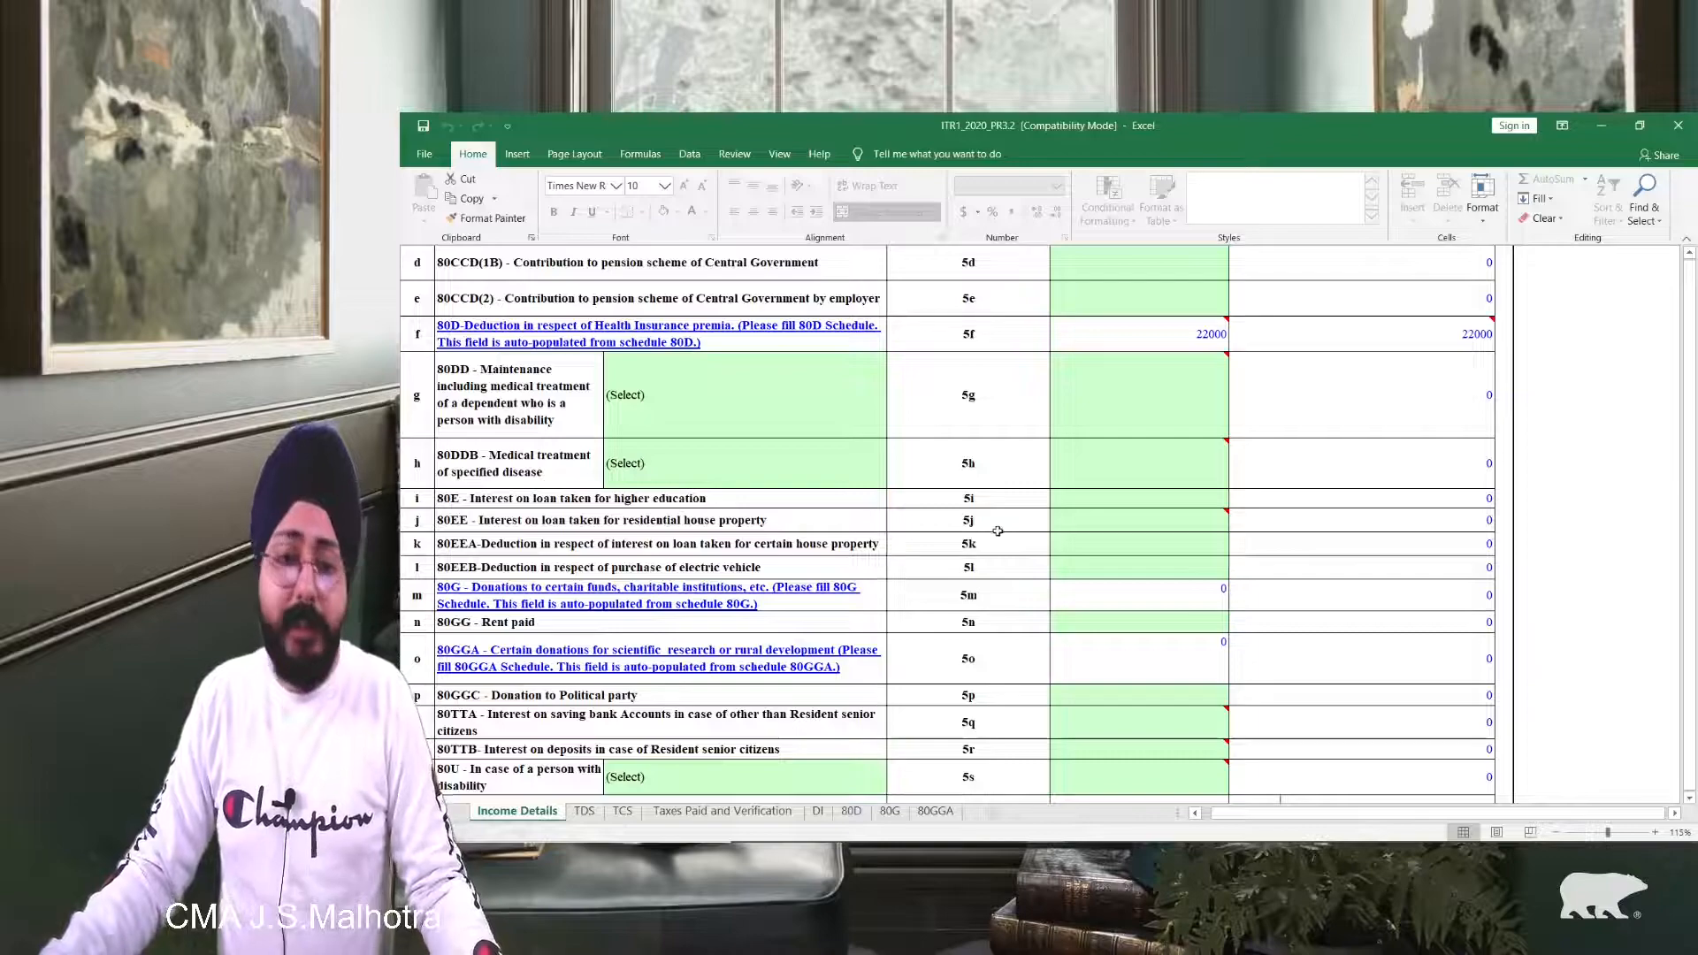
mouse_move(1079, 463)
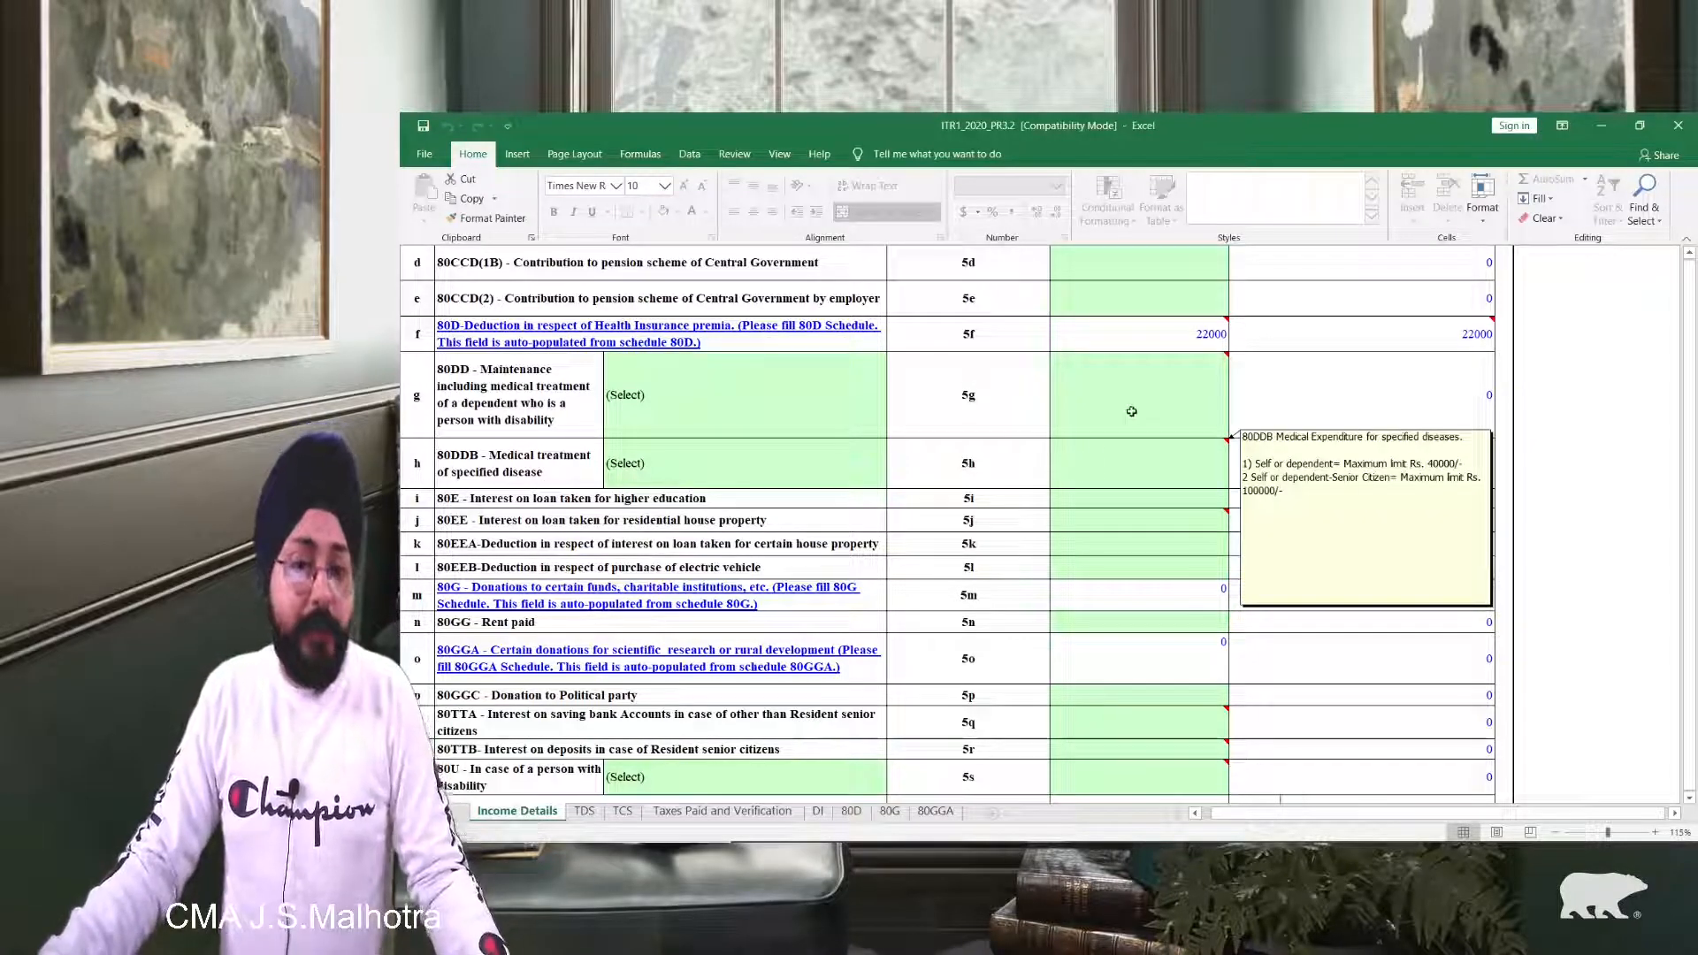
mouse_move(1171, 349)
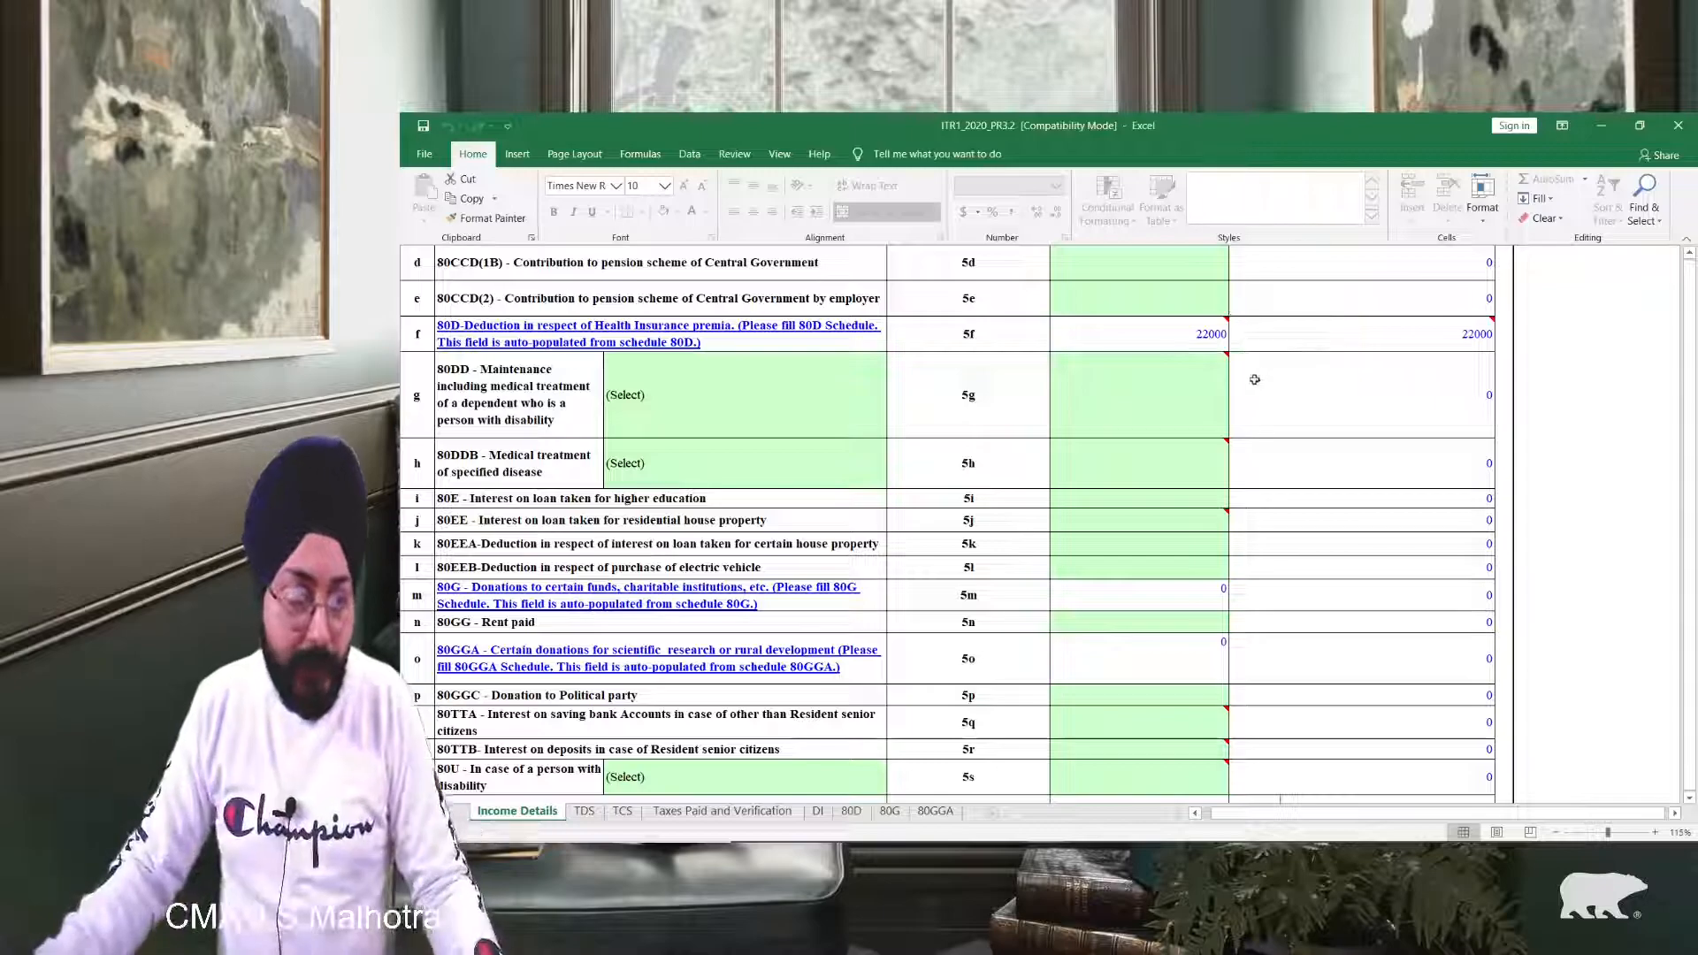
scroll(1258, 373, "down", 1)
scroll(1194, 391, "up", 8)
scroll(1187, 477, "down", 5)
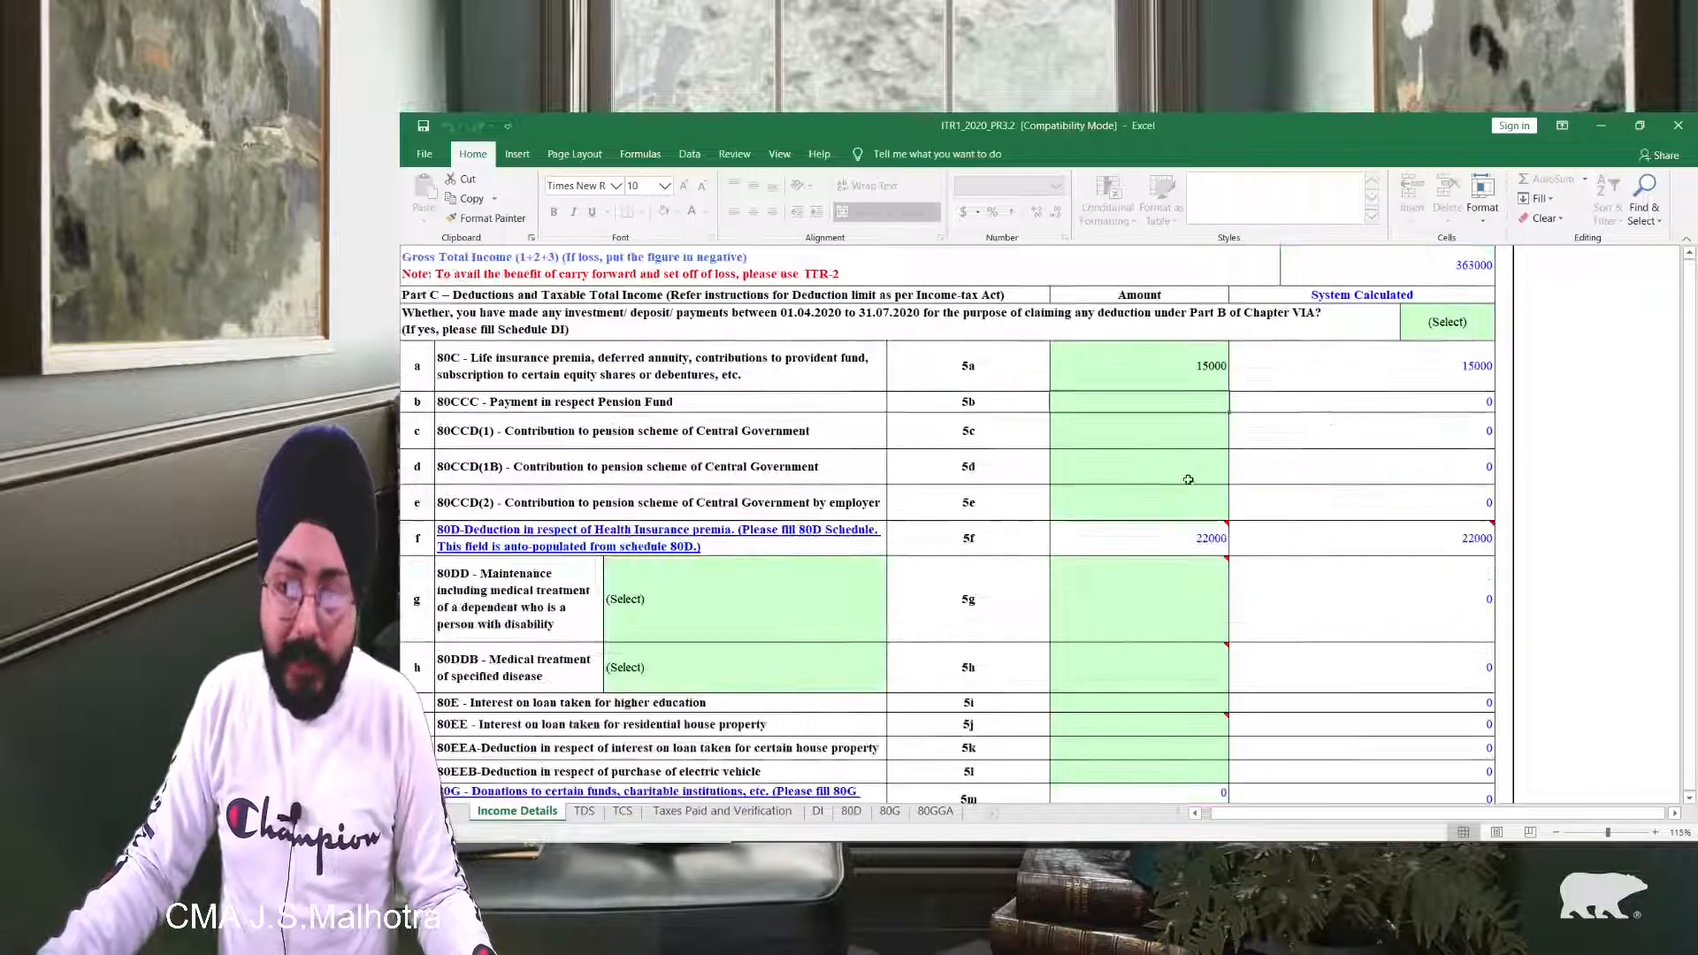
scroll(1188, 477, "down", 5)
scroll(993, 572, "down", 2)
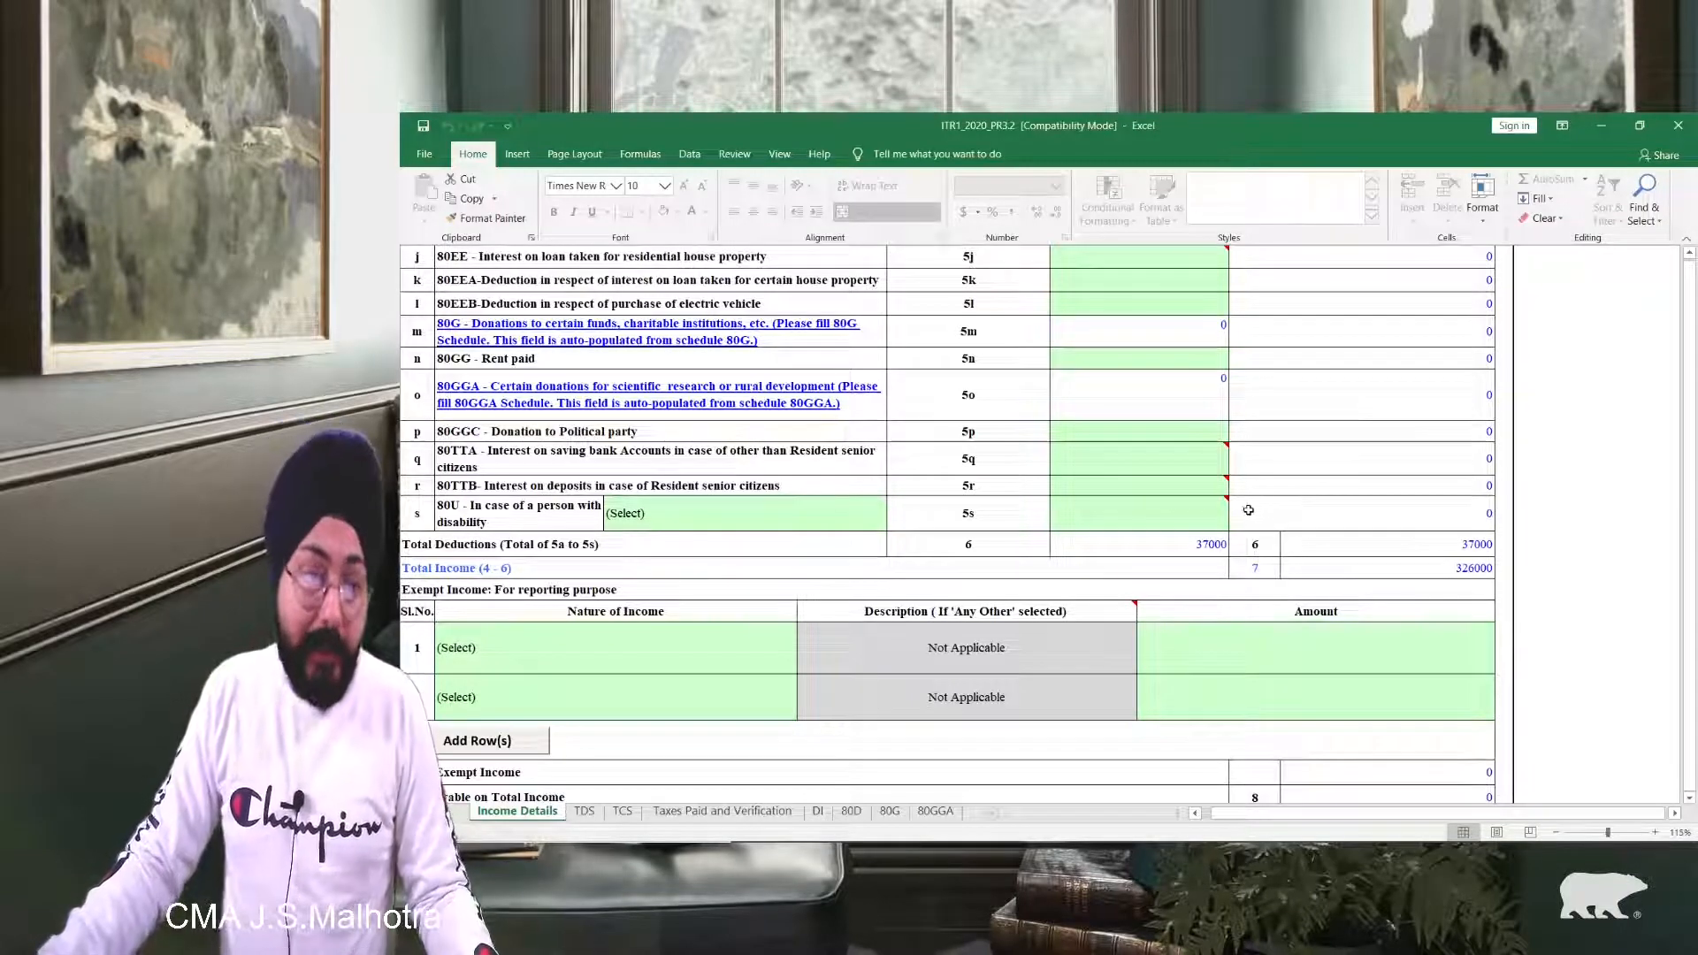
mouse_move(1204, 457)
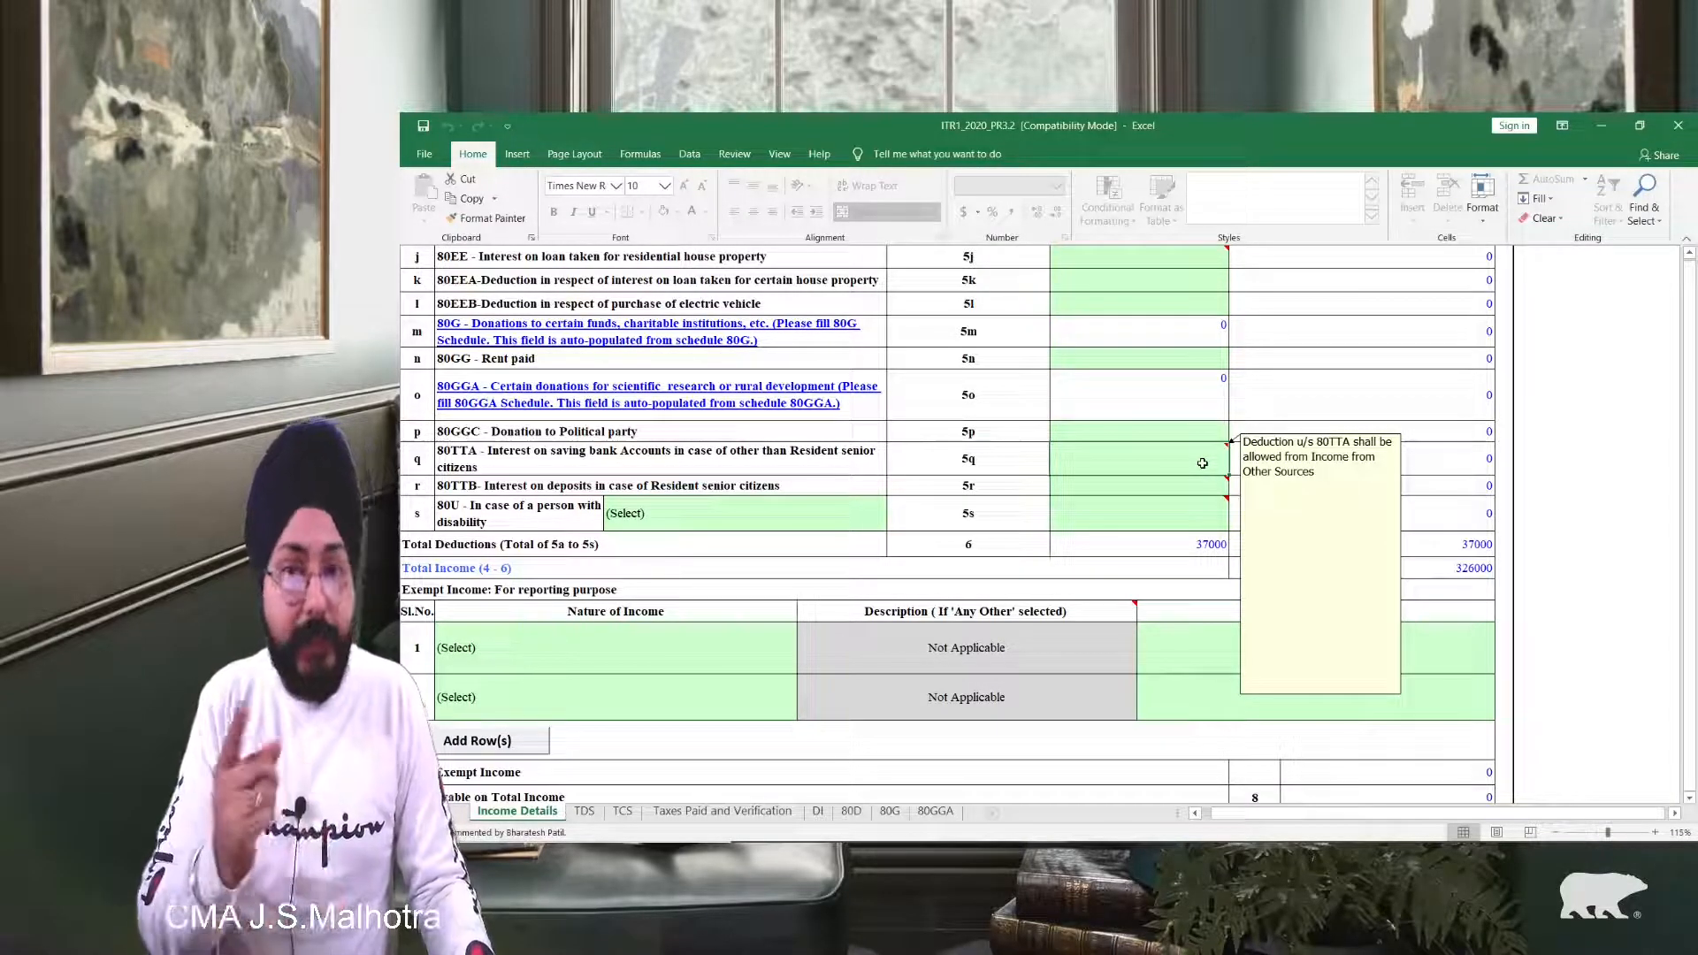
Step: Enter 10000 as the 80TTA savings-interest deduction in row 5q
left_click(1203, 463)
type("10000")
key("Return")
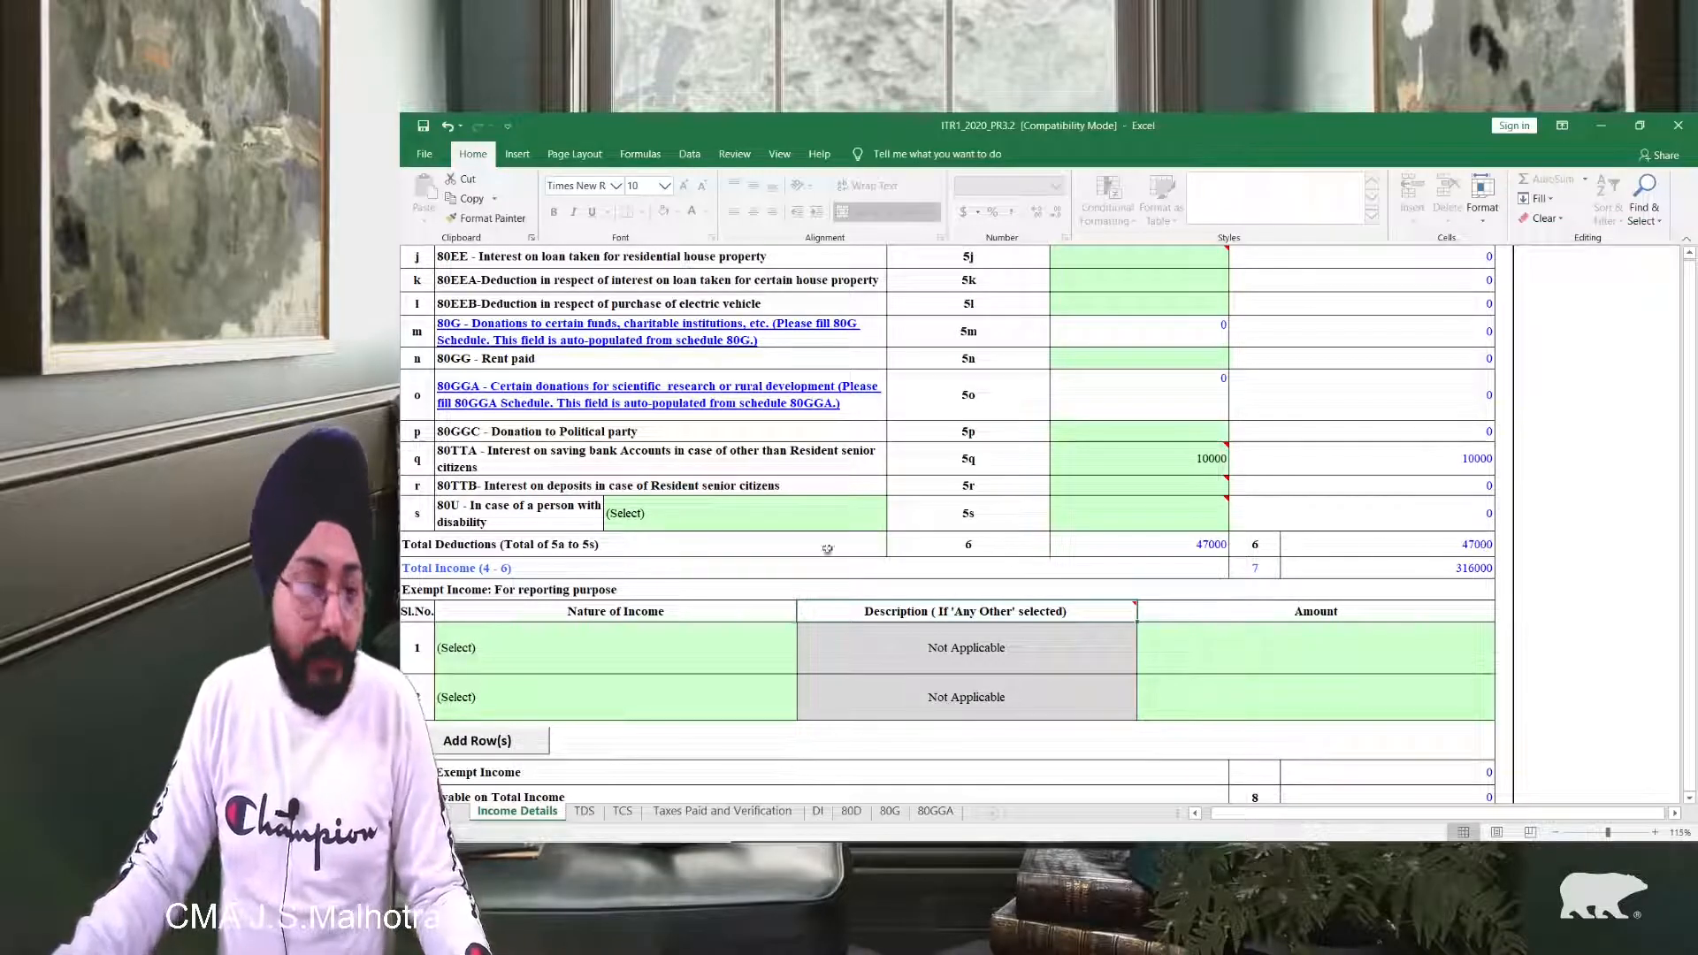
left_click(1481, 569)
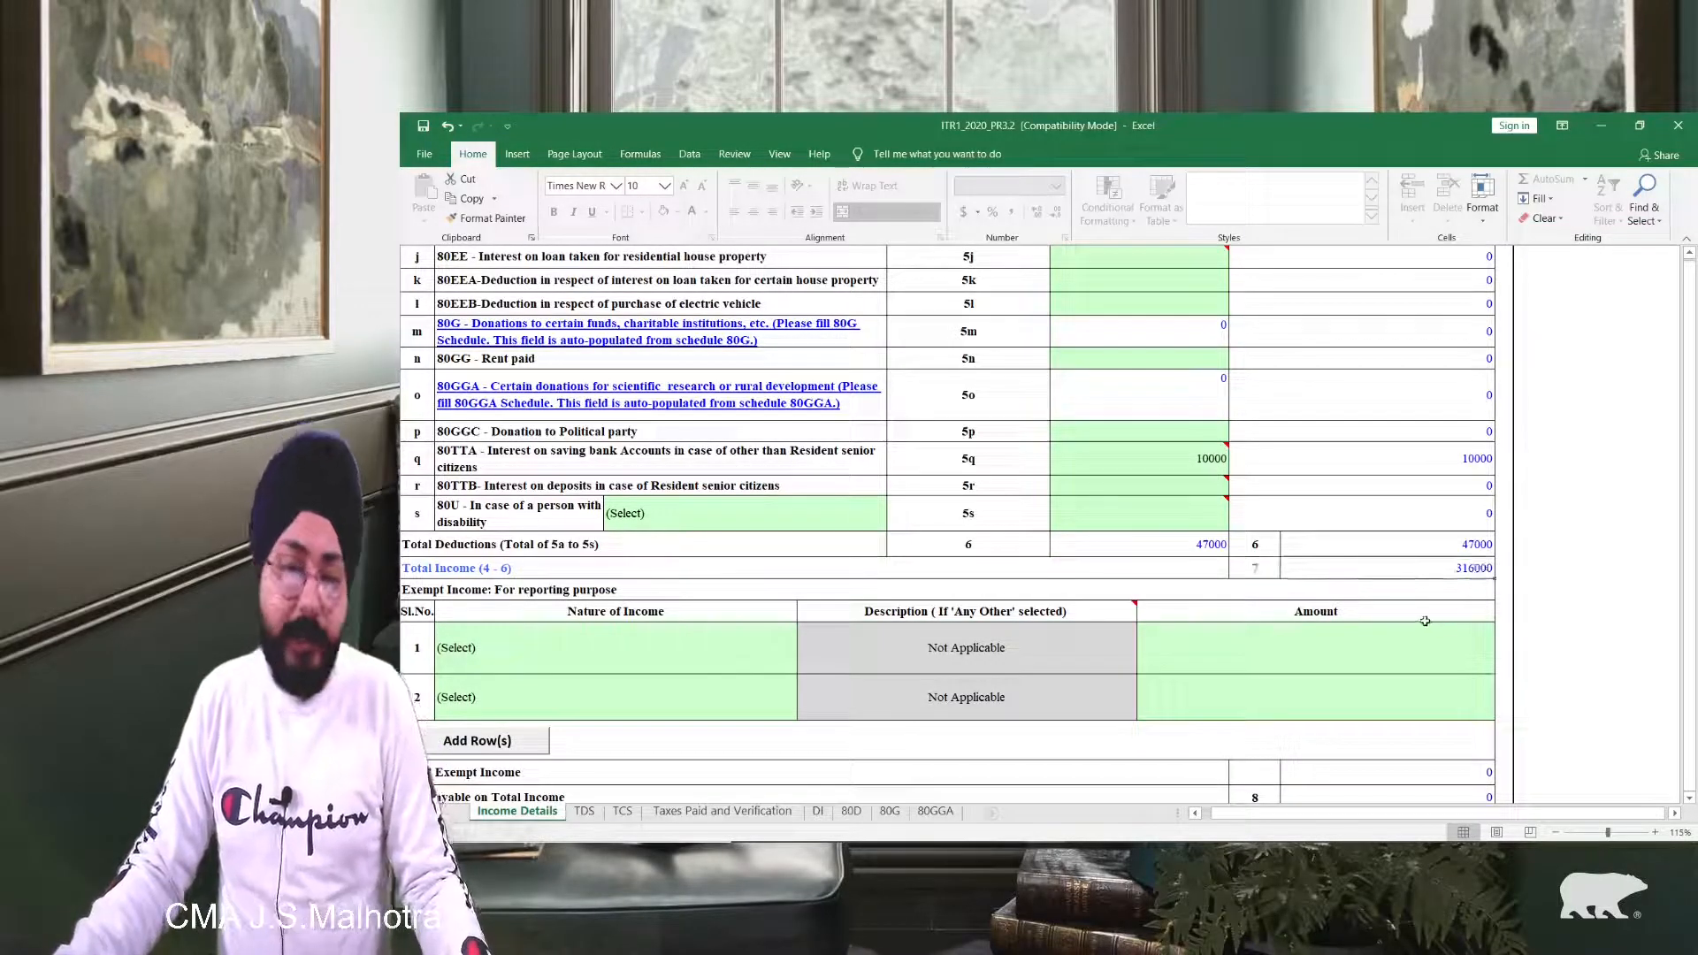
scroll(1424, 621, "up", 10)
scroll(1437, 519, "up", 1)
scroll(1425, 539, "down", 12)
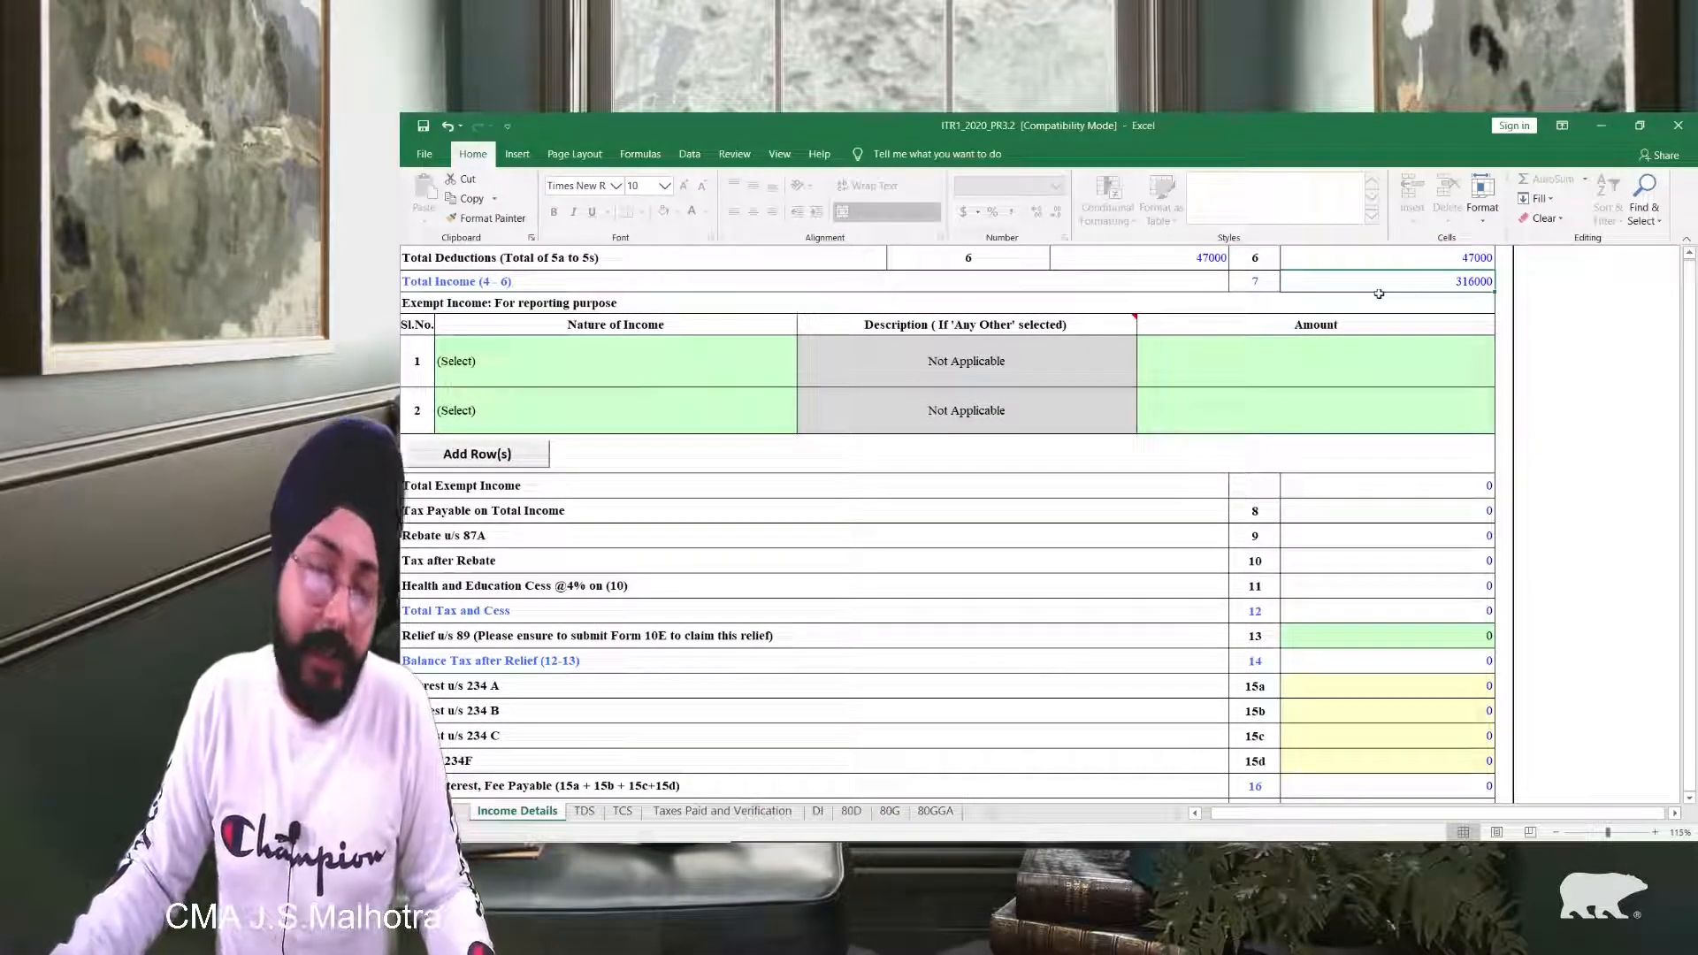
Step: View the exempt income Nature of Income options in row 1 without choosing one
left_click(541, 366)
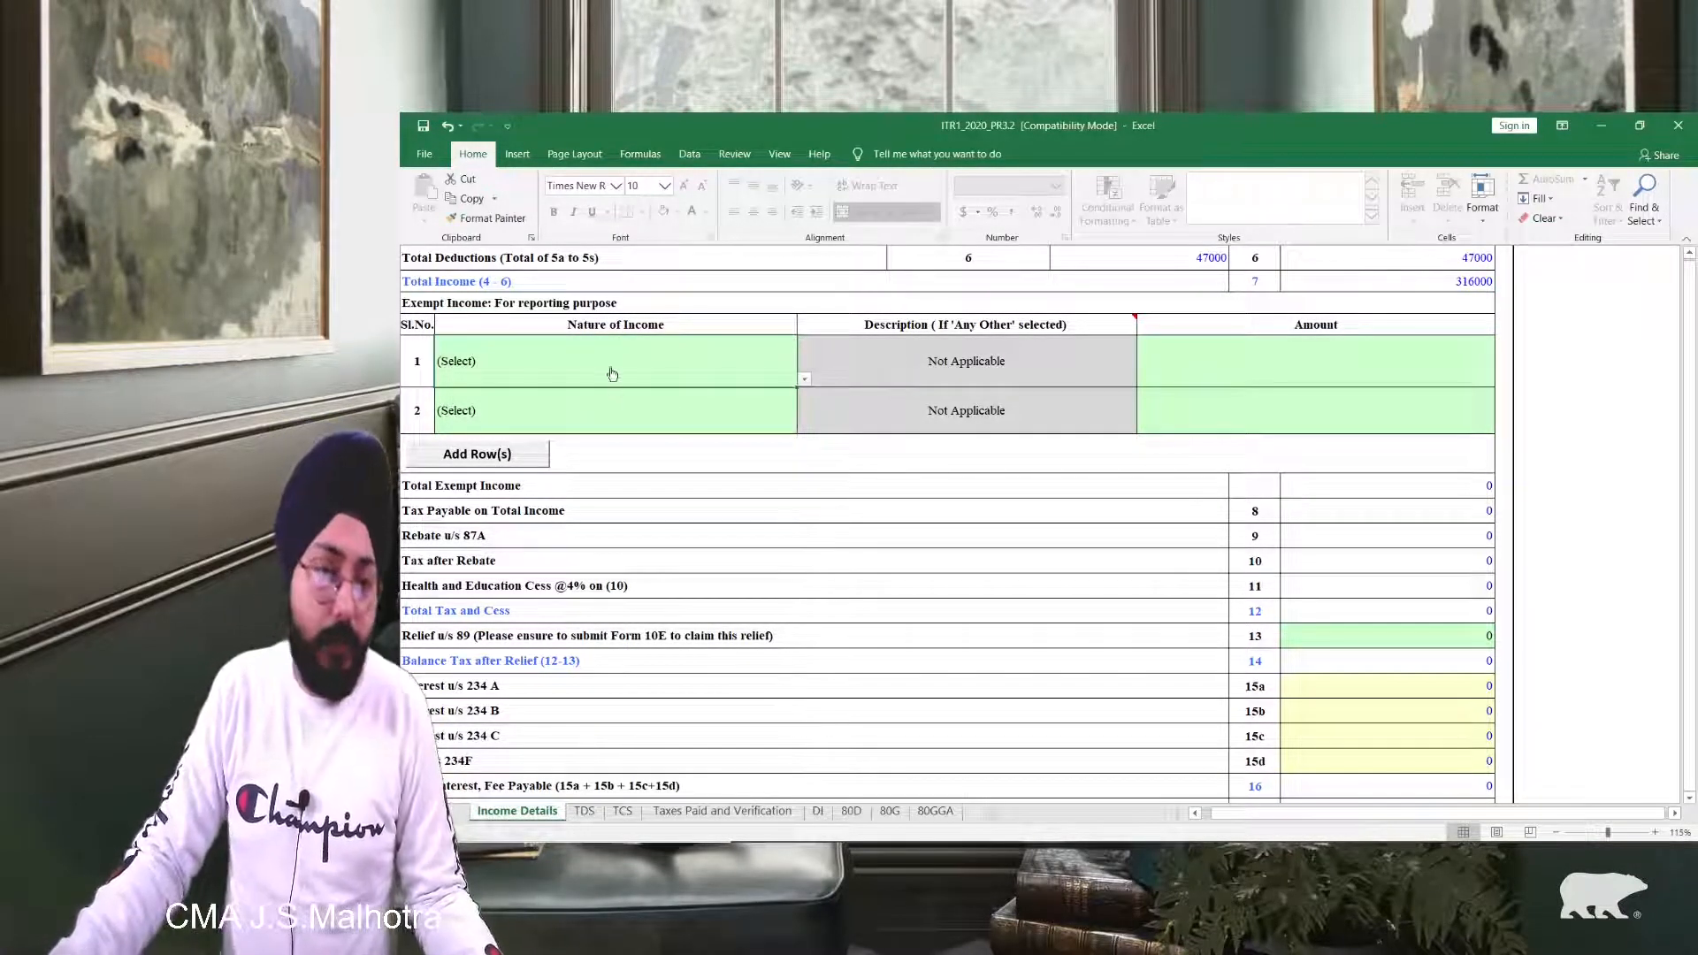
key("alt+Down")
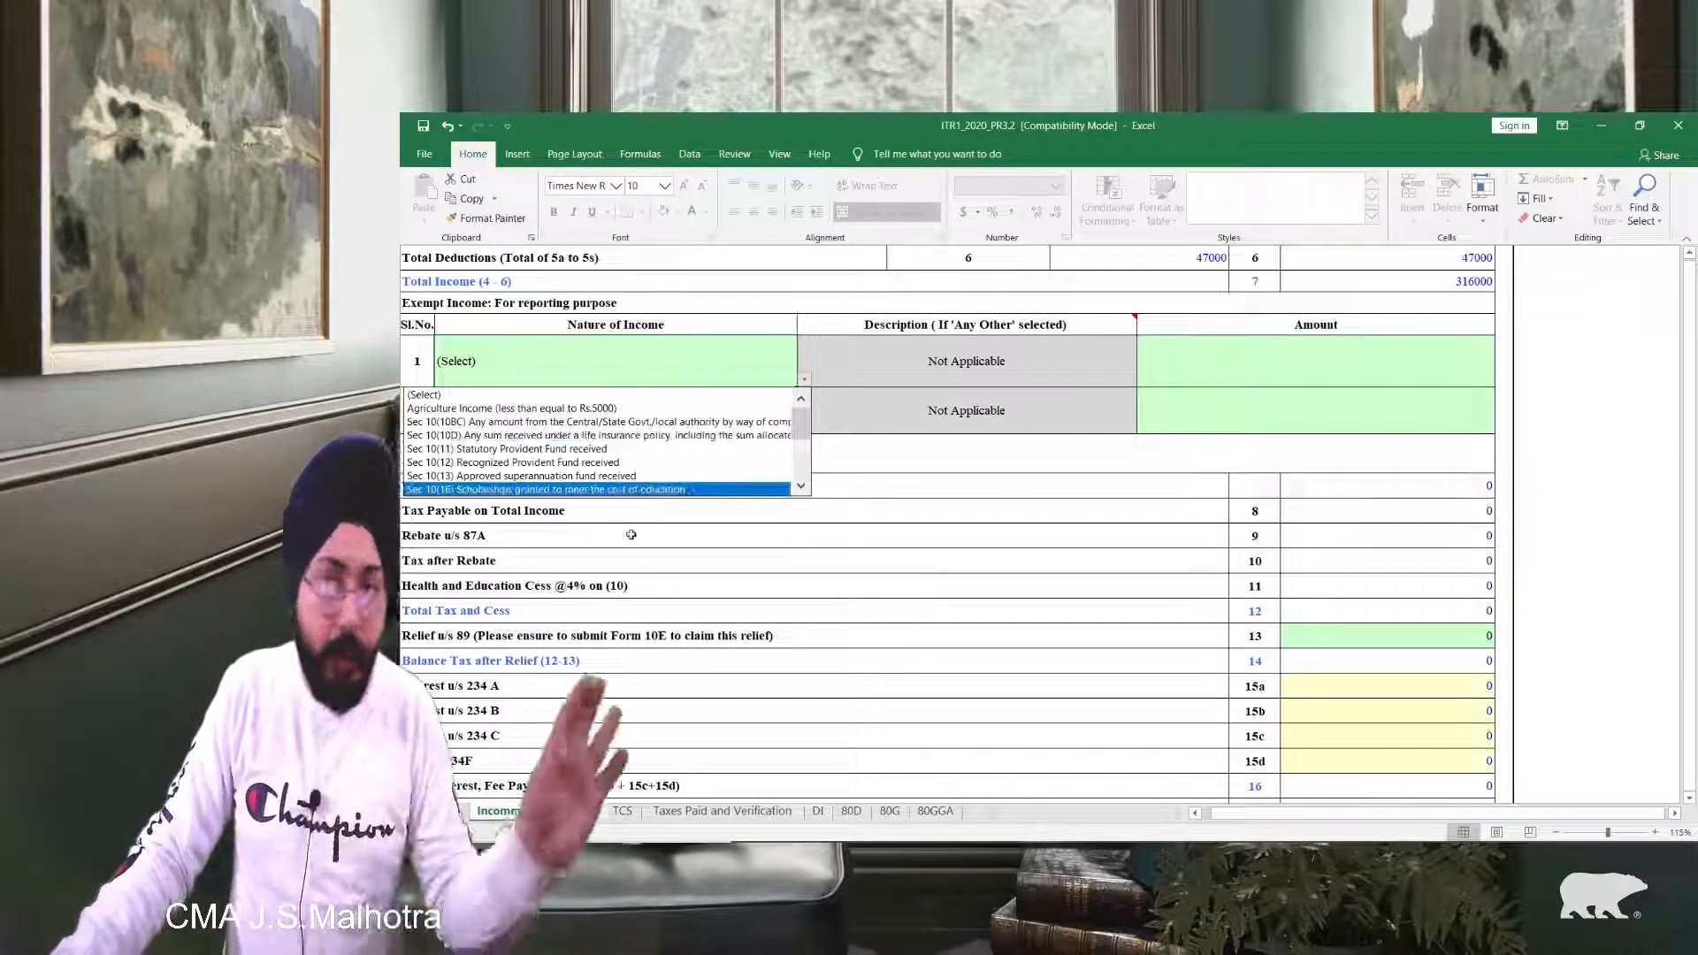
key("Escape")
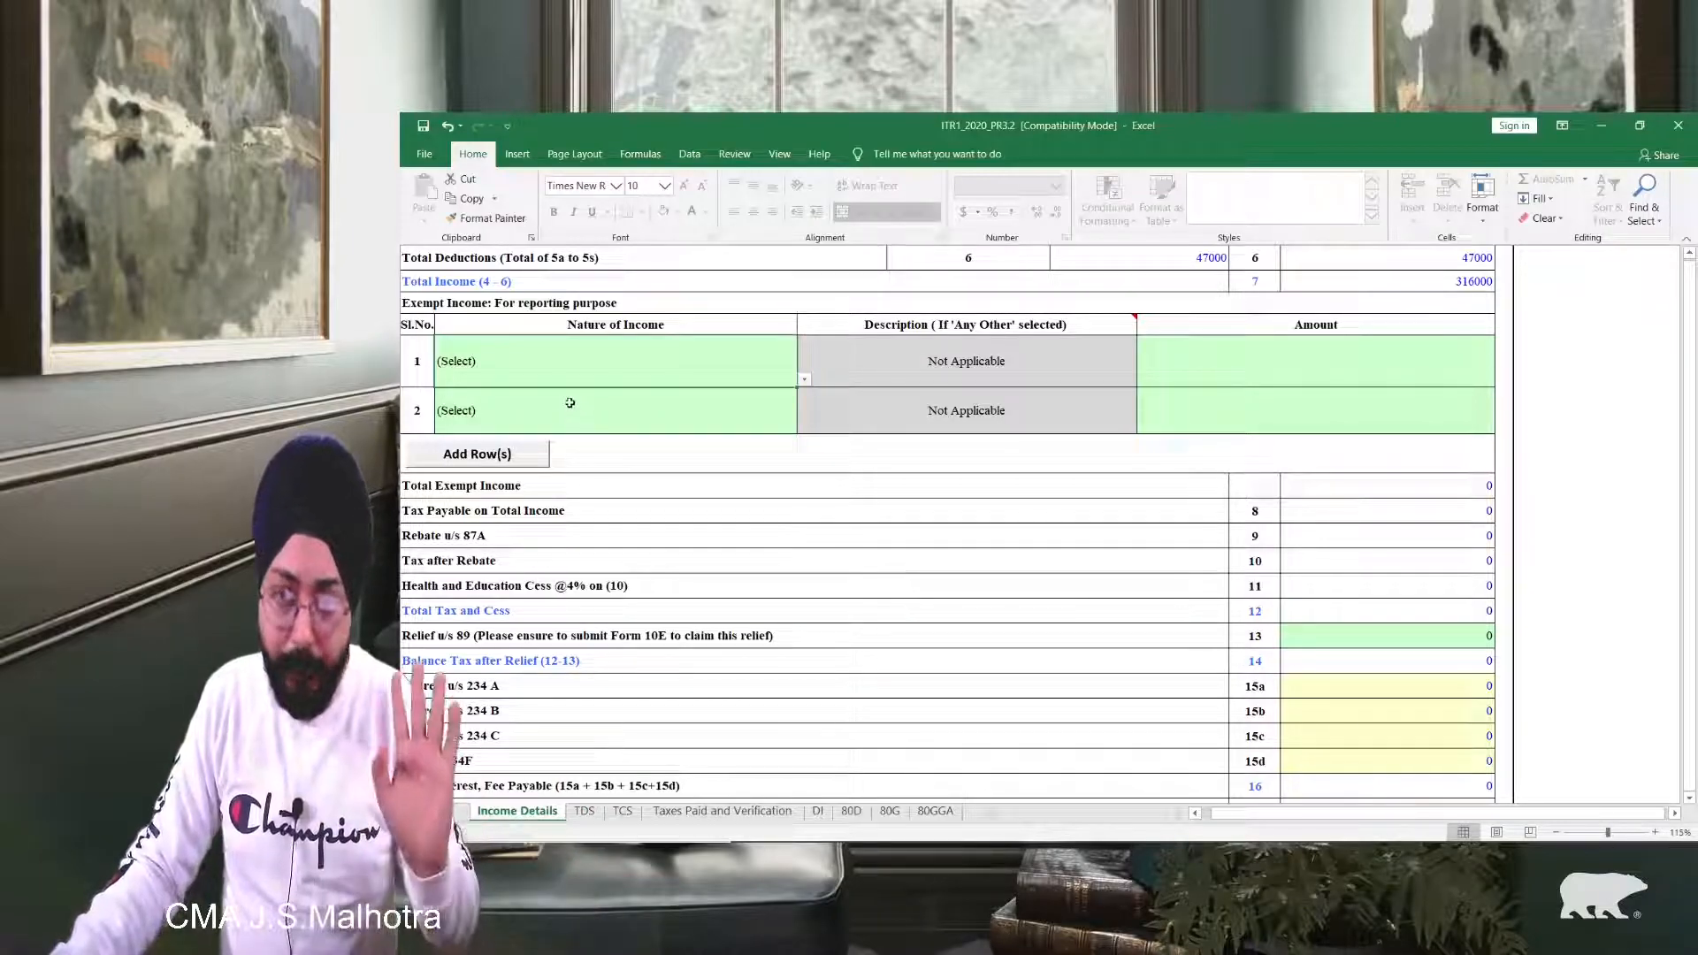
scroll(1186, 534, "down", 1)
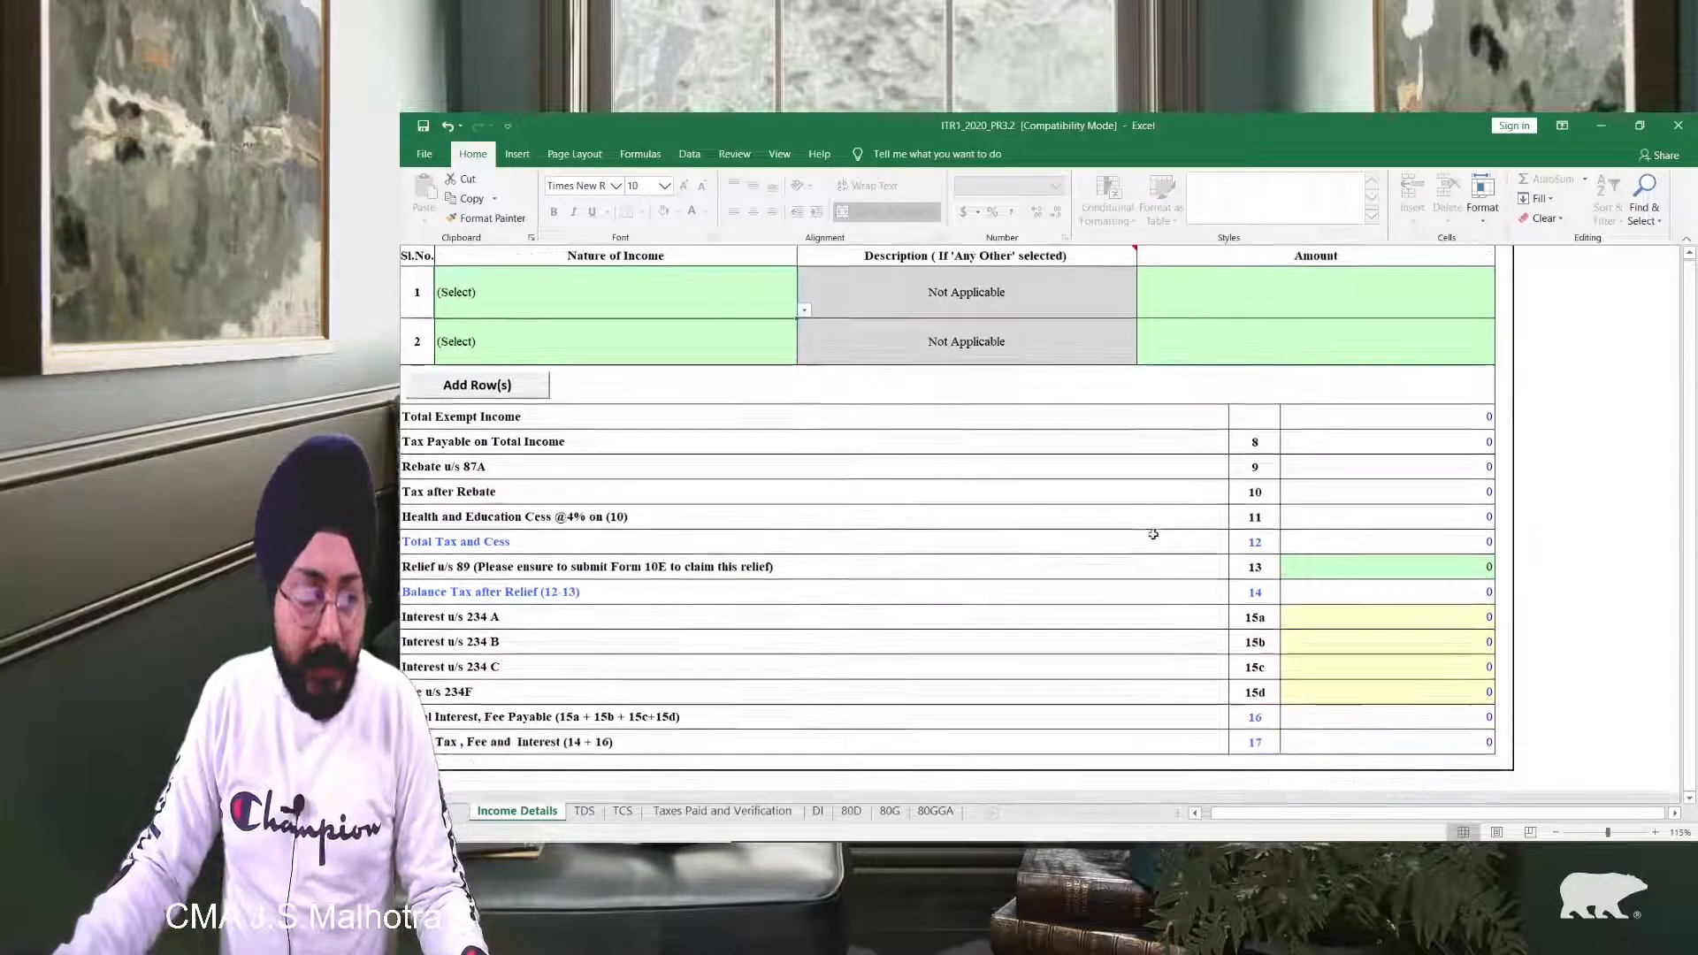
scroll(1353, 487, "up", 15)
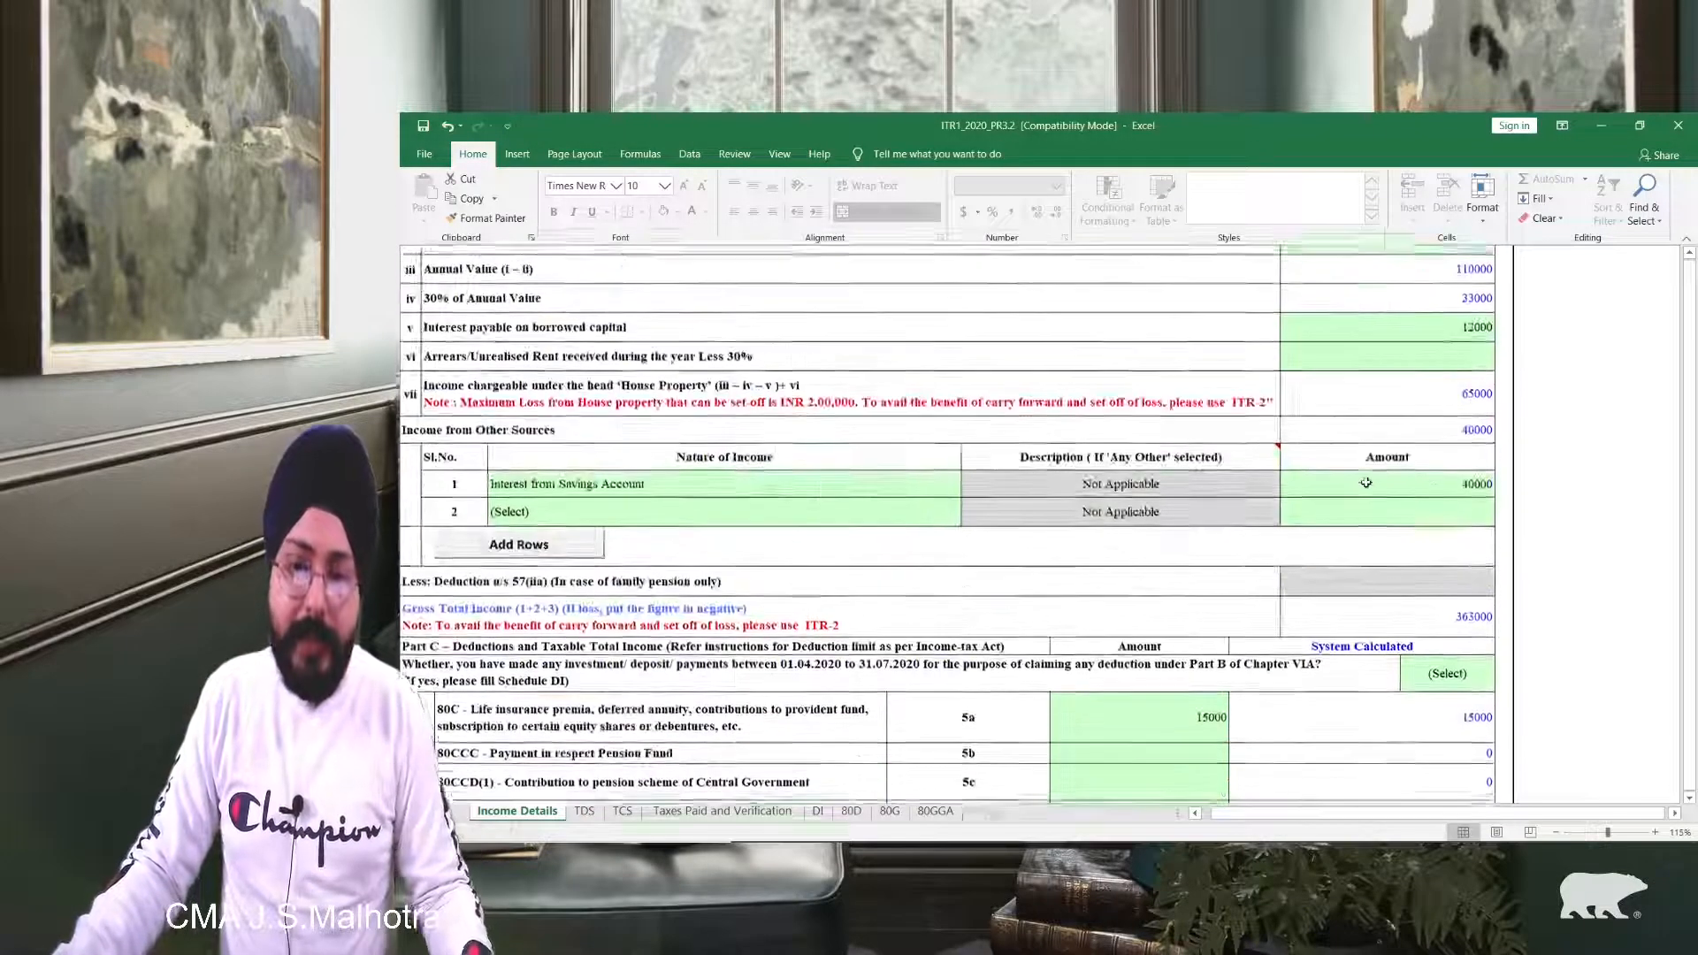
scroll(1353, 480, "up", 5)
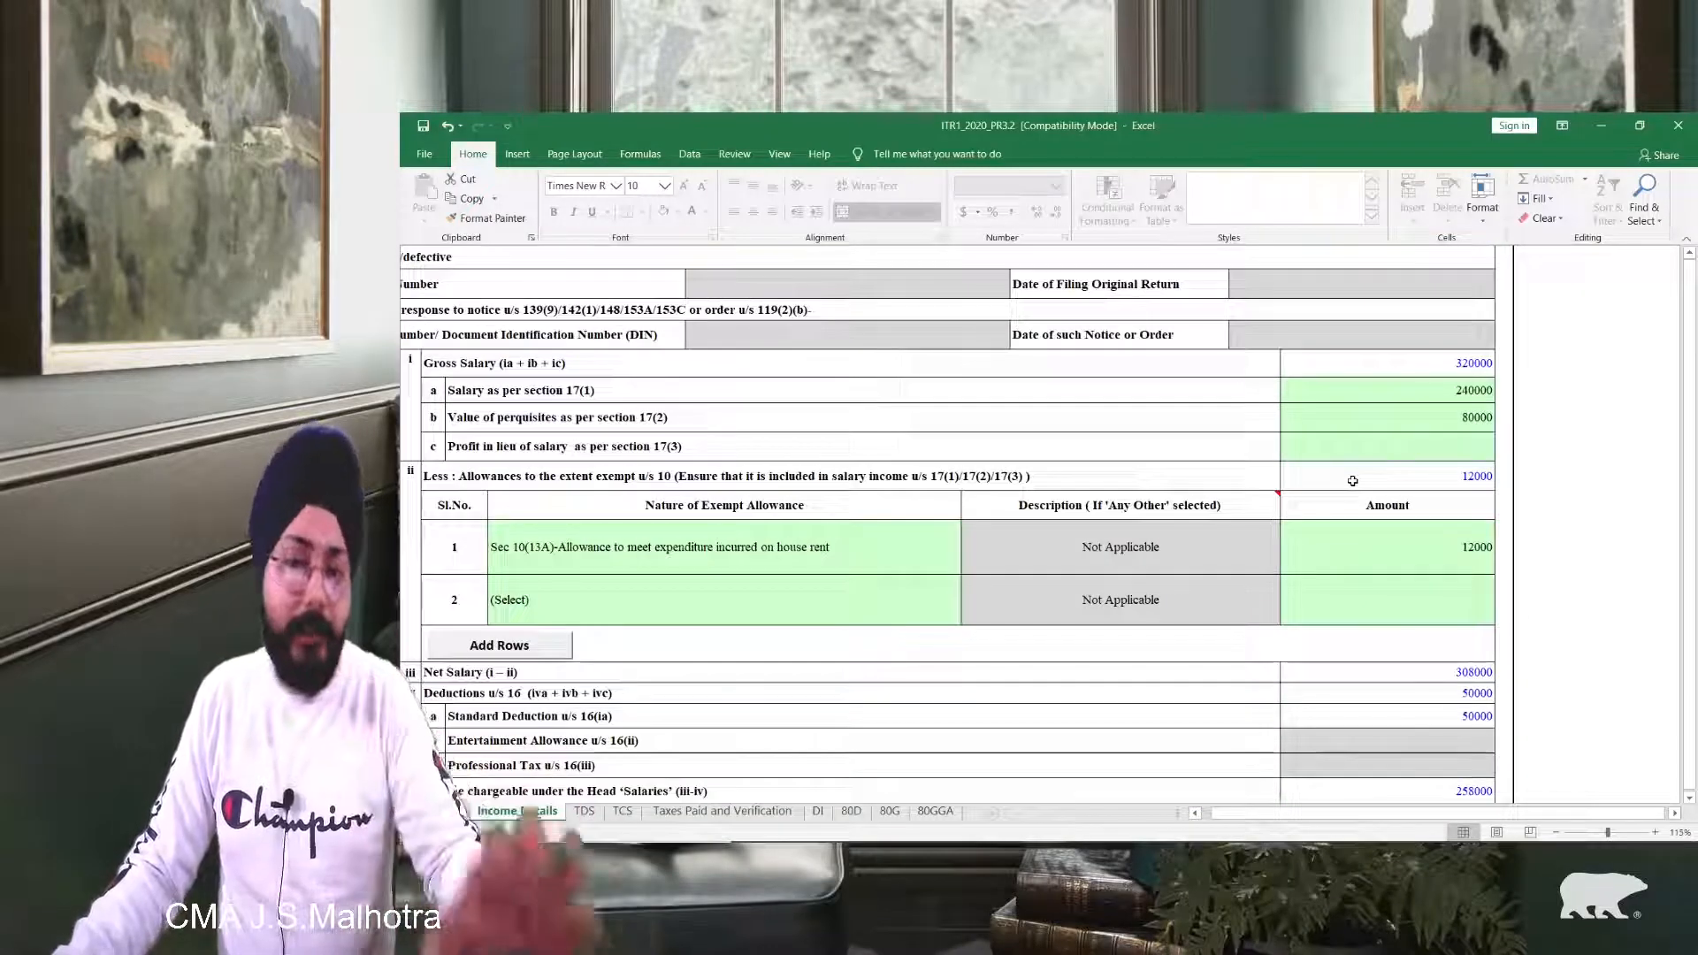
scroll(1349, 484, "up", 5)
scroll(1349, 484, "down", 10)
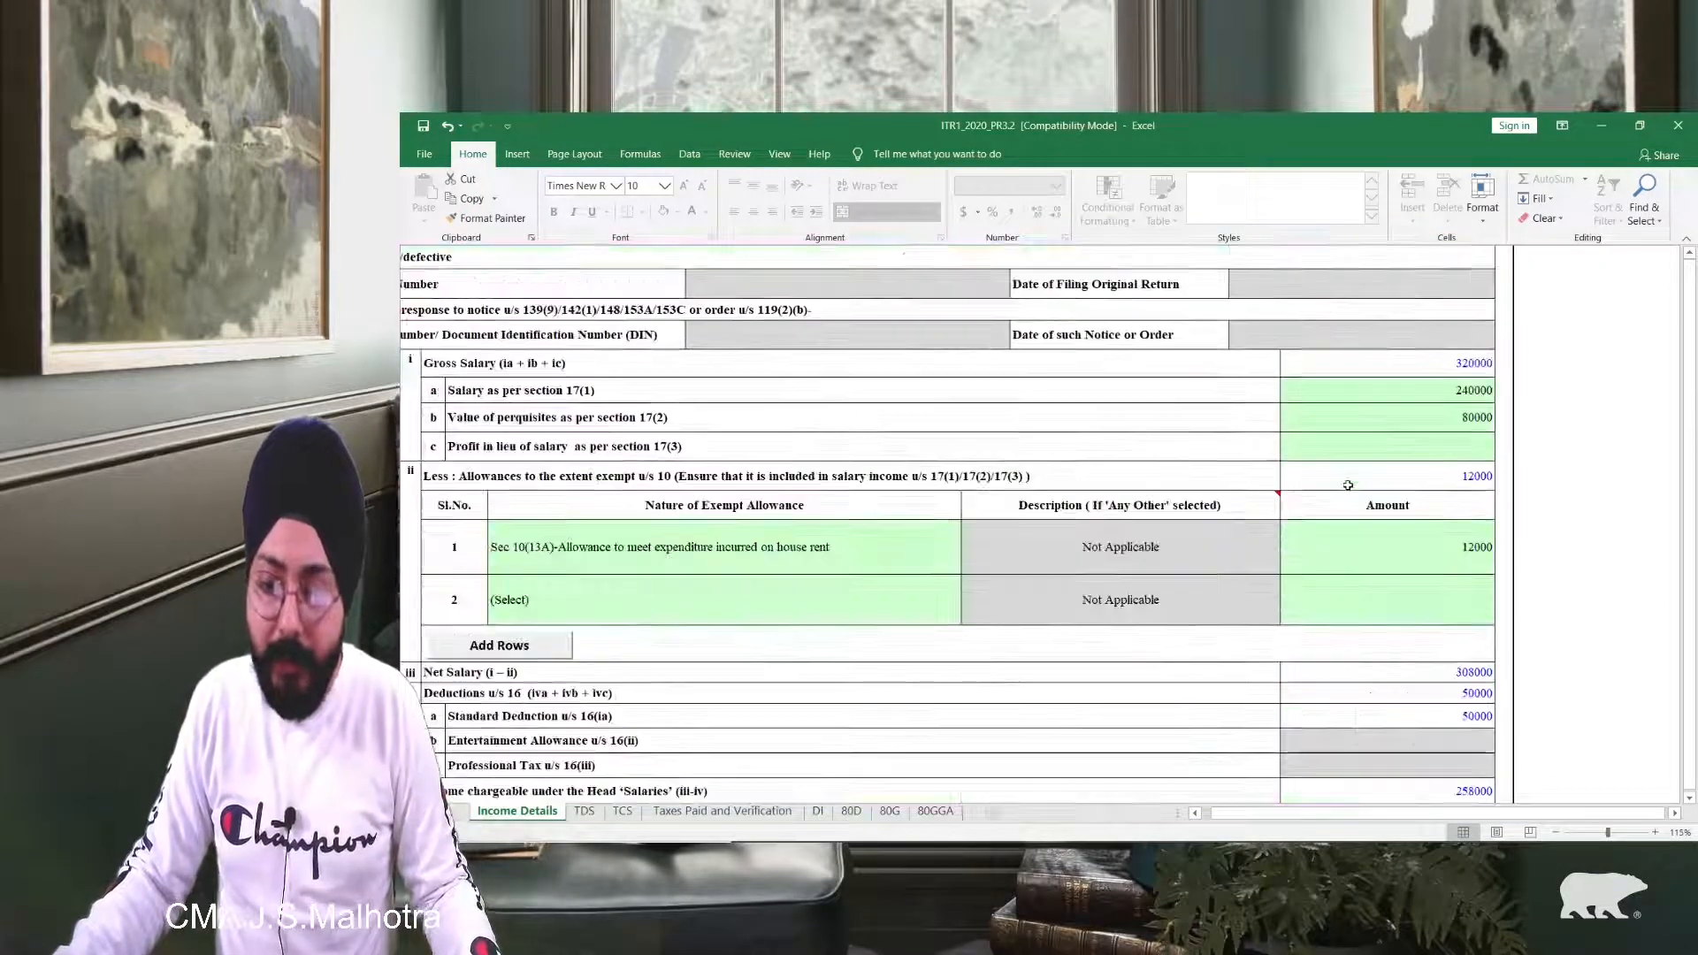
scroll(917, 566, "down", 4)
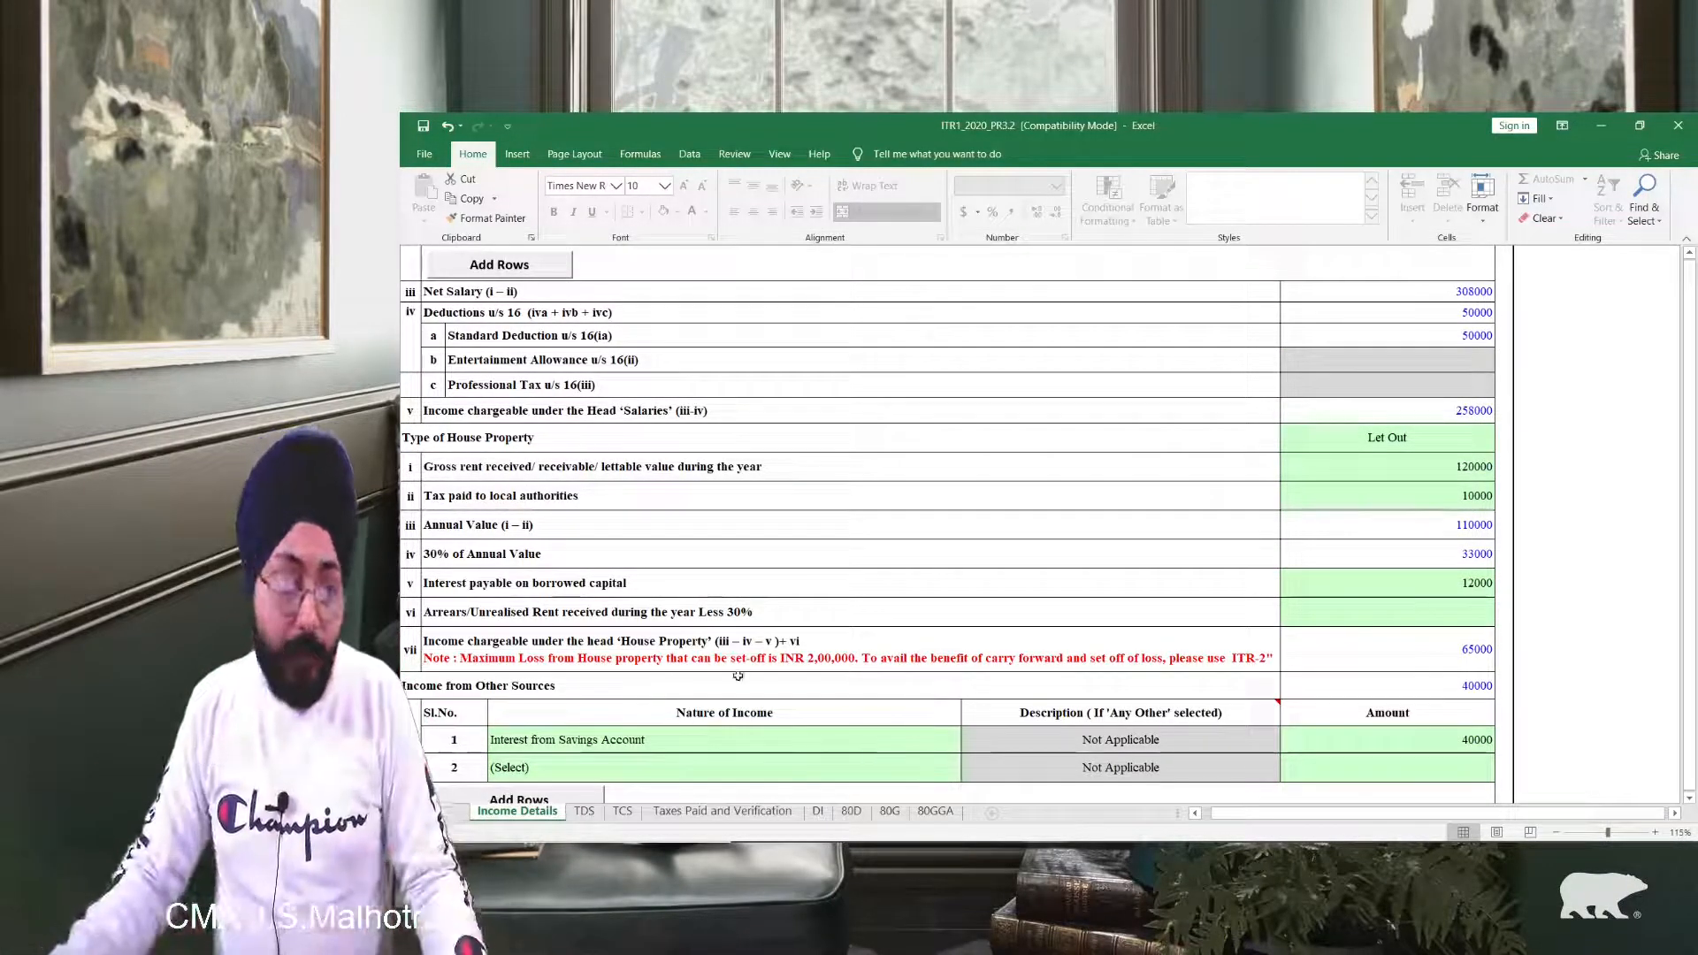
scroll(737, 676, "up", 10)
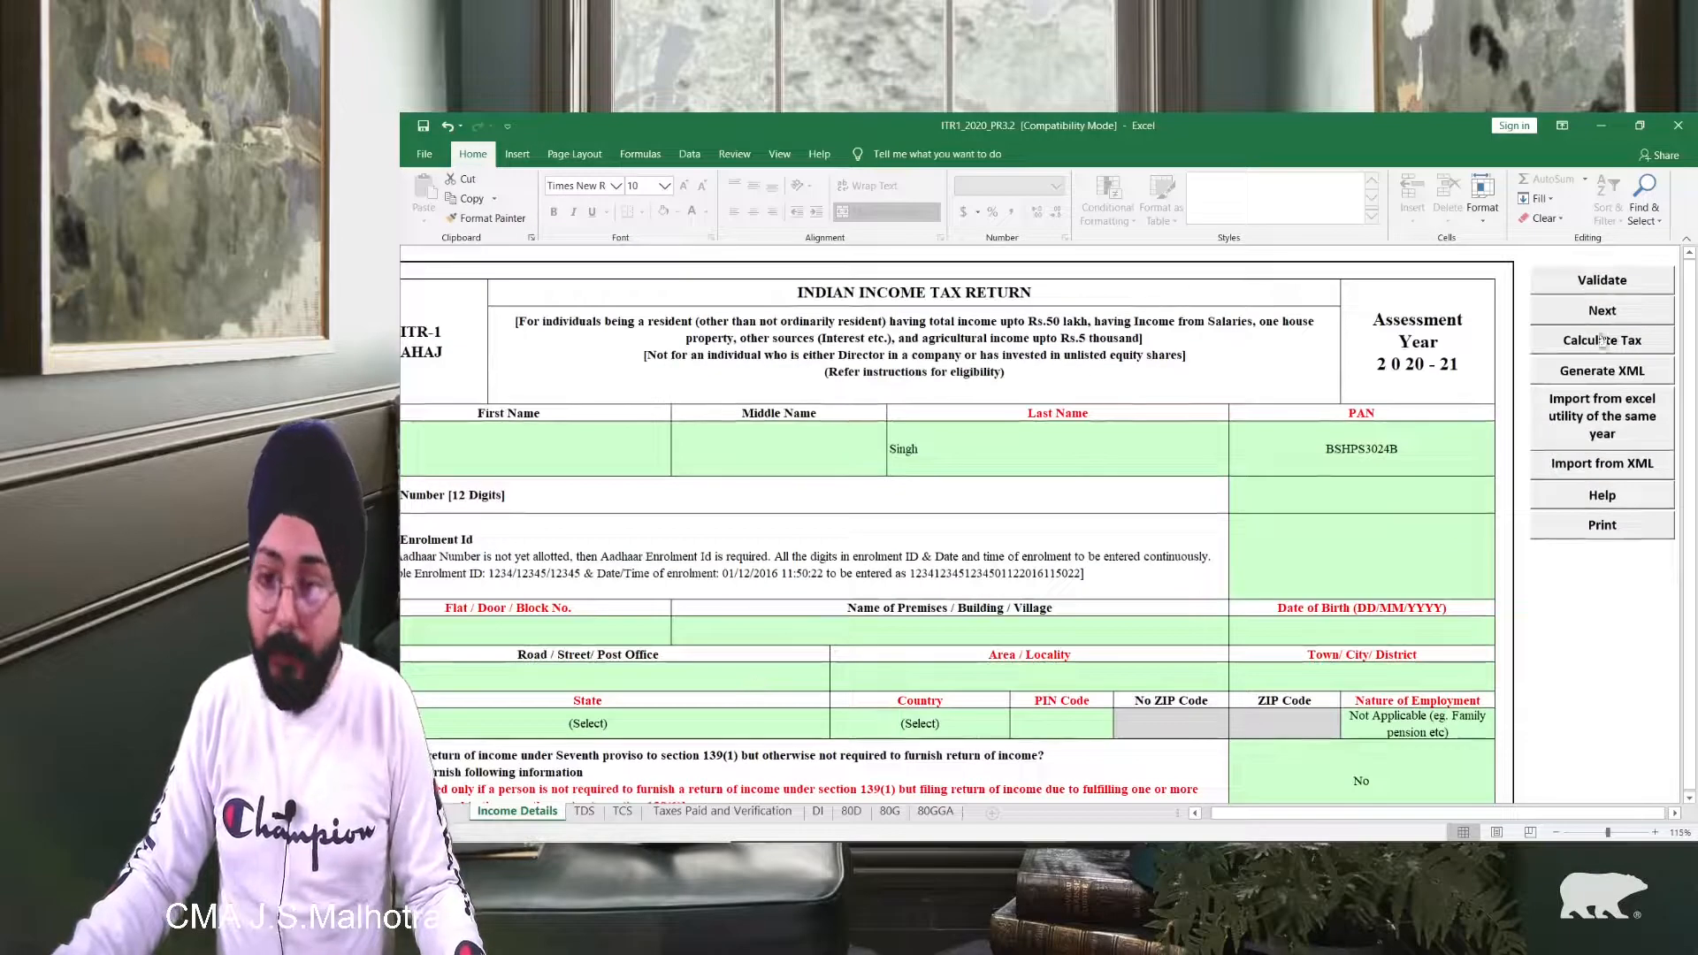
left_click(1607, 280)
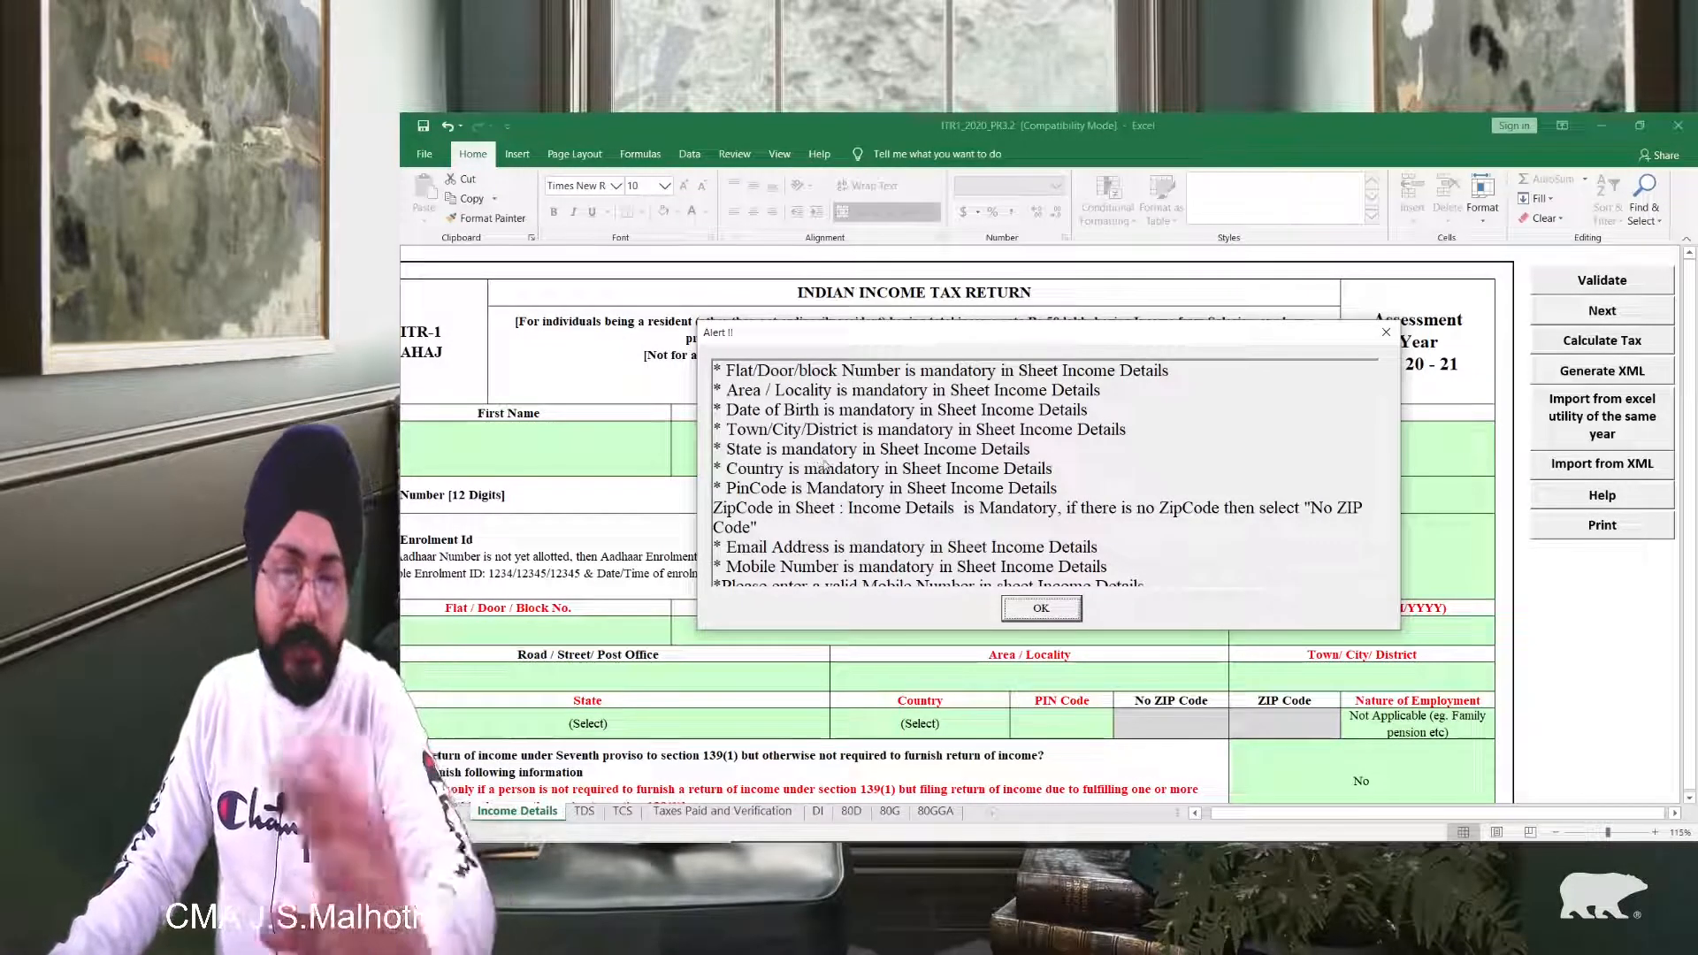
left_click(1043, 607)
left_click(584, 433)
left_click(1342, 492)
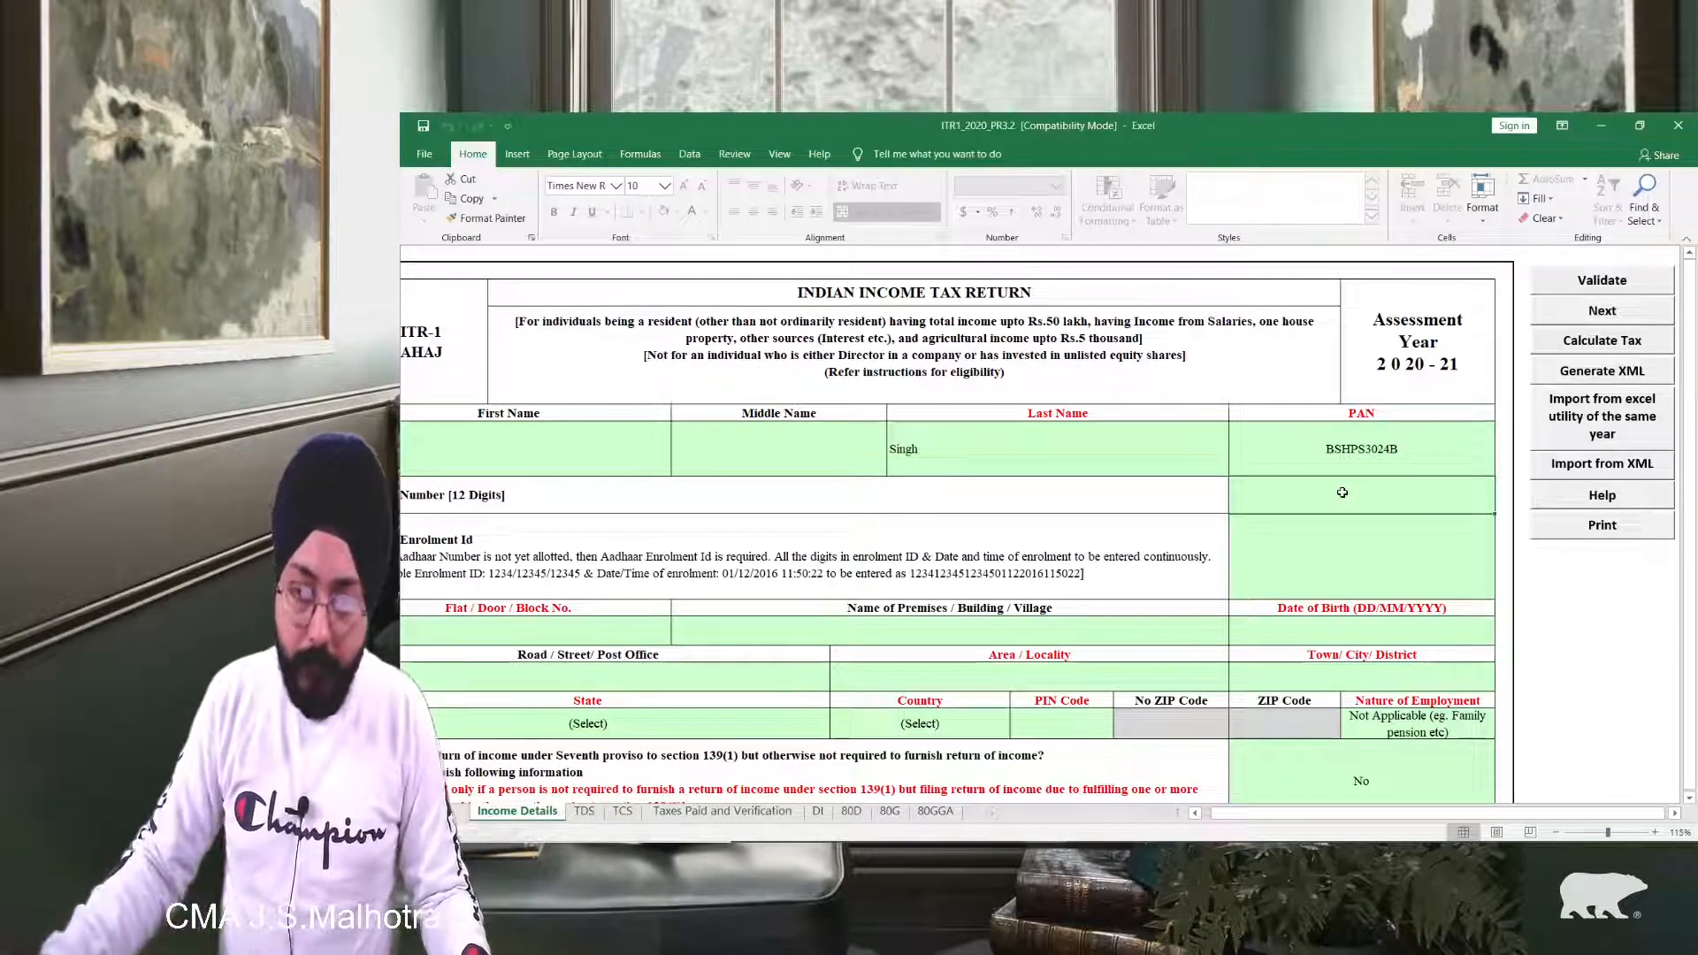
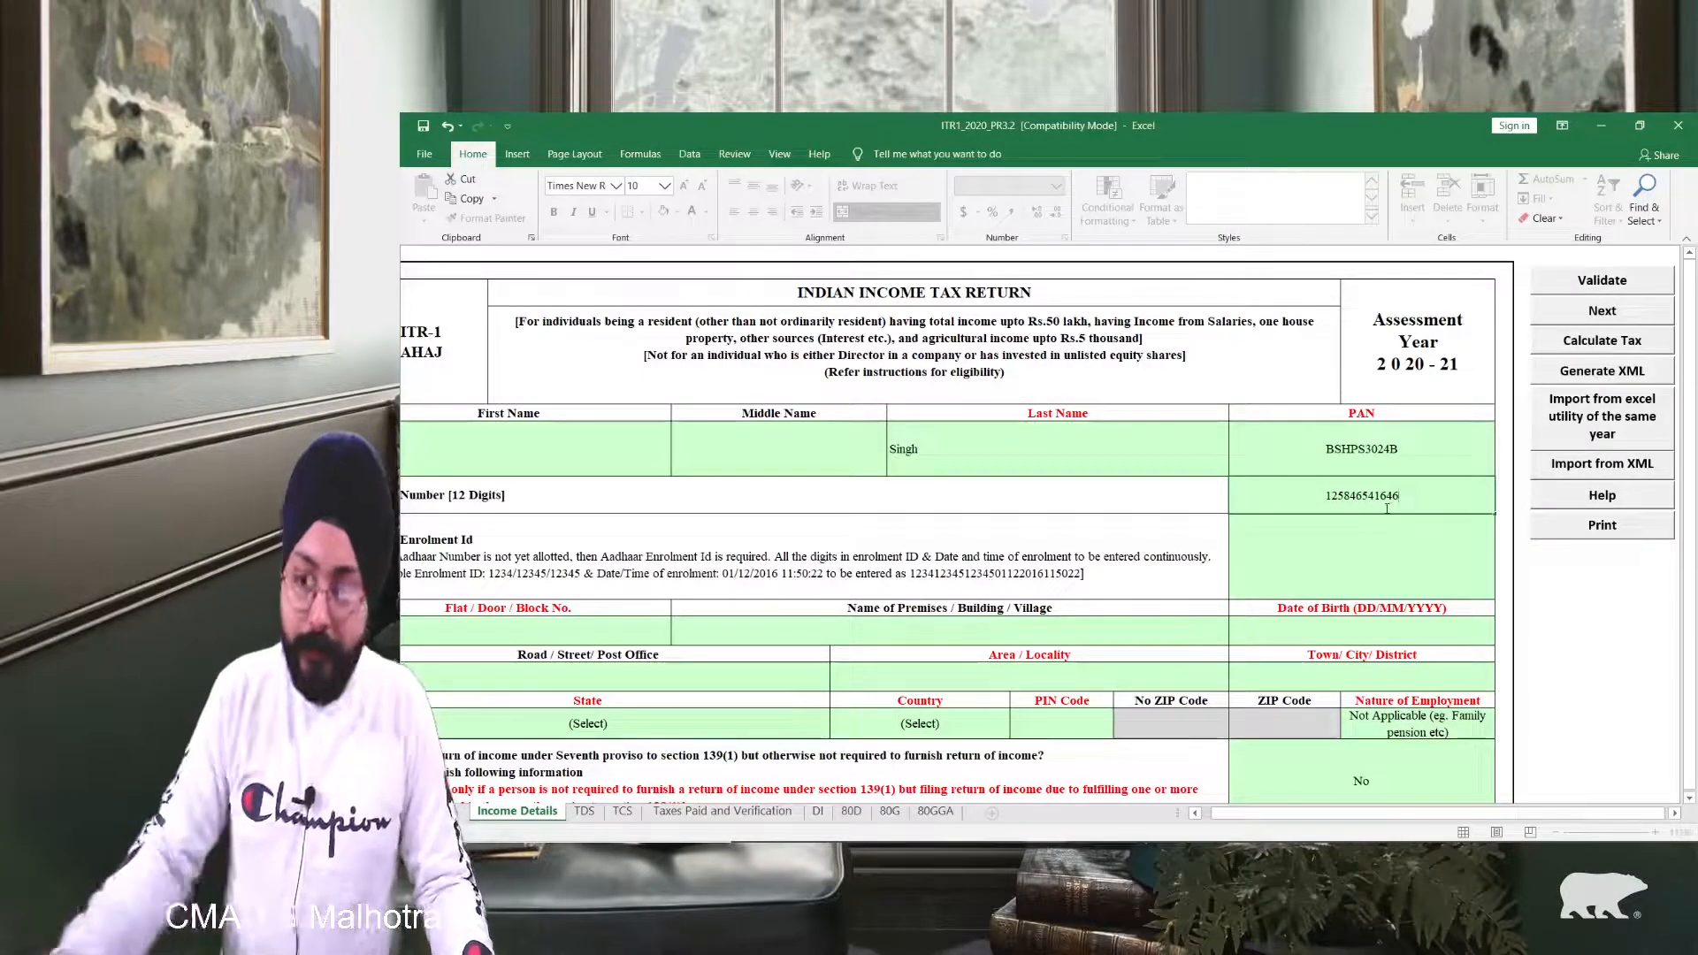
Step: Enter the 12-digit Aadhaar number and the flat/door/block number
key("Return")
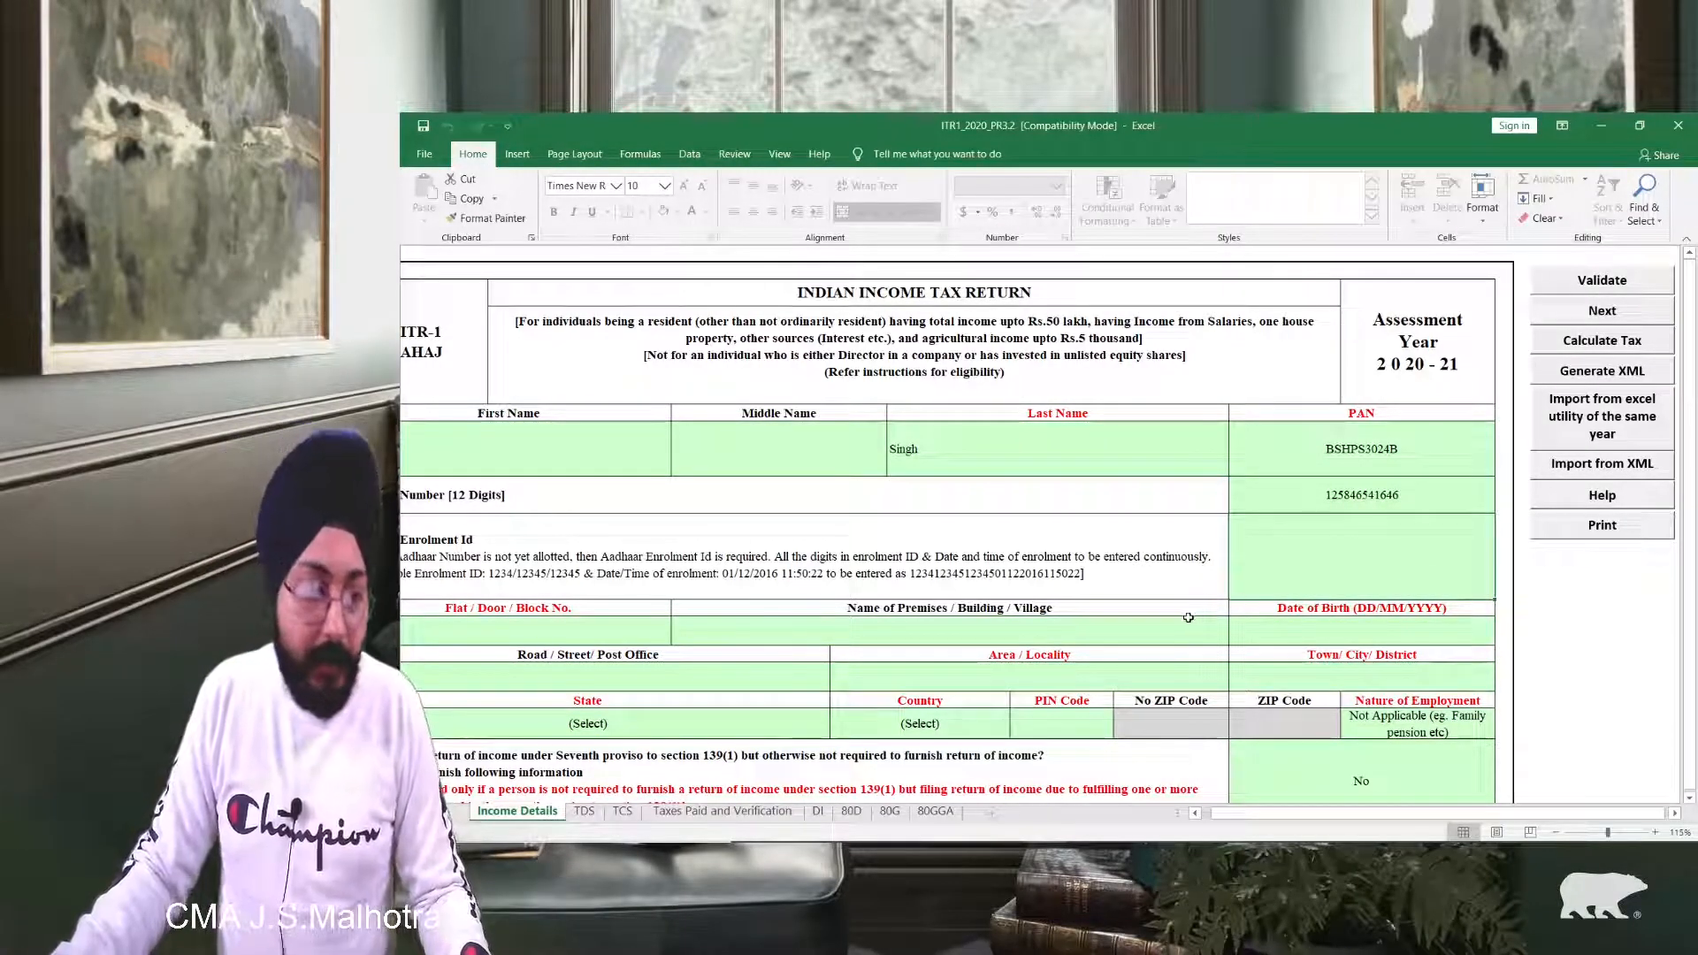
left_click(601, 619)
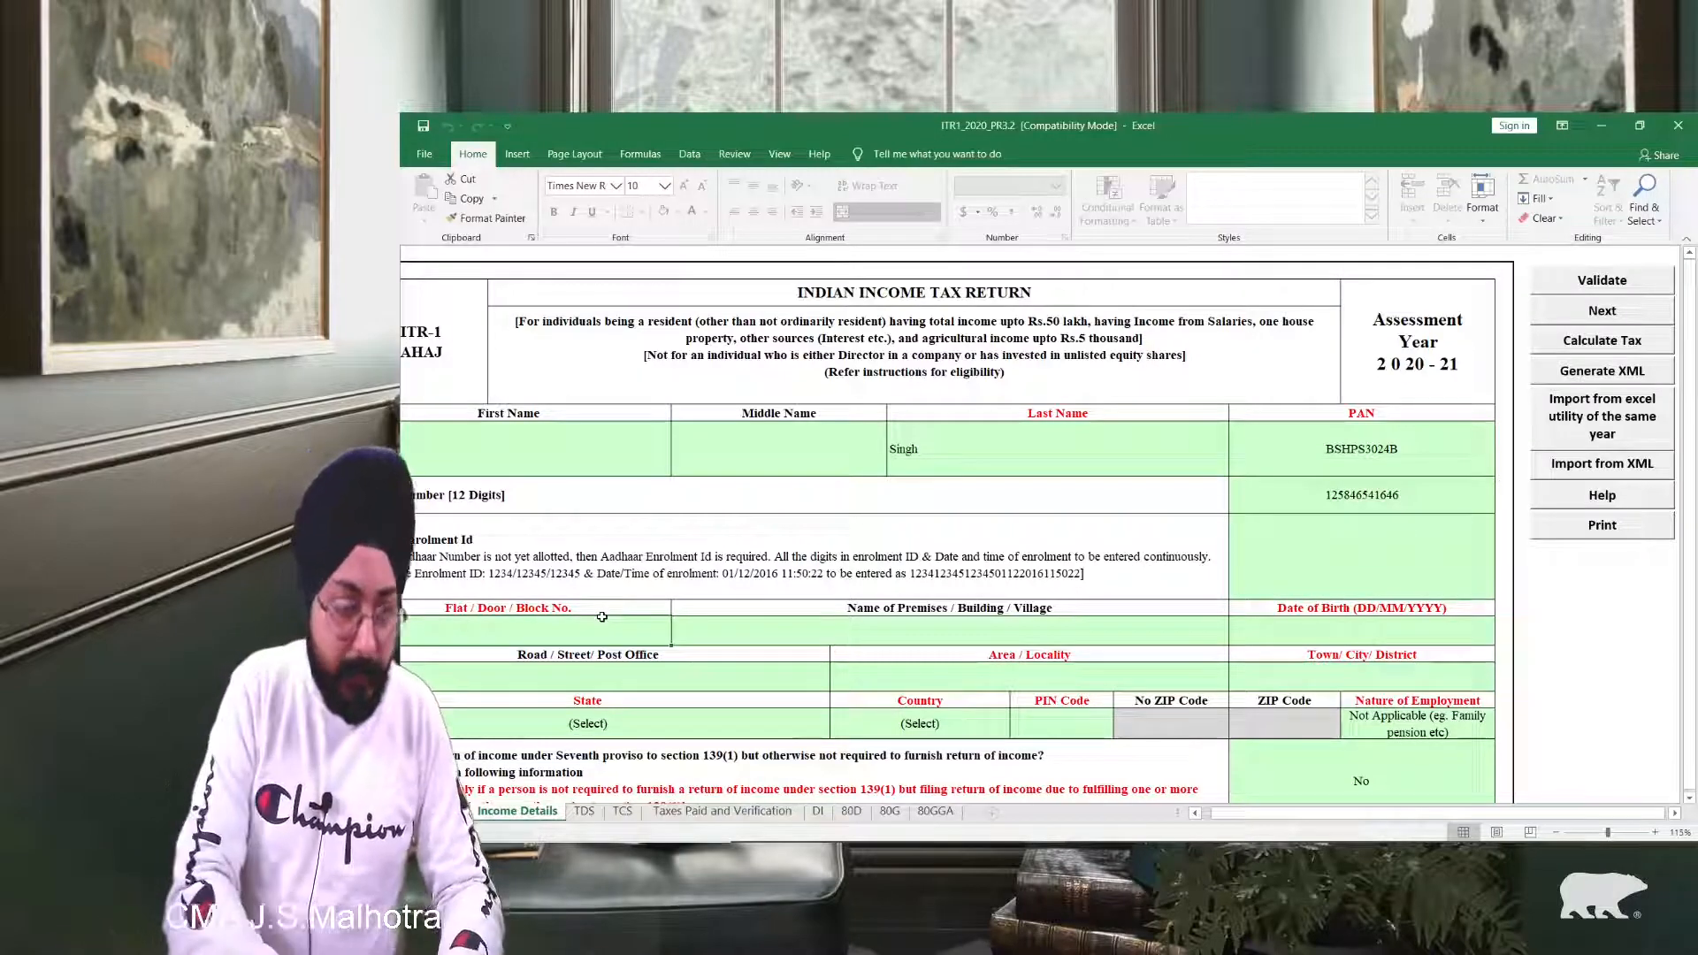
type("sbfh")
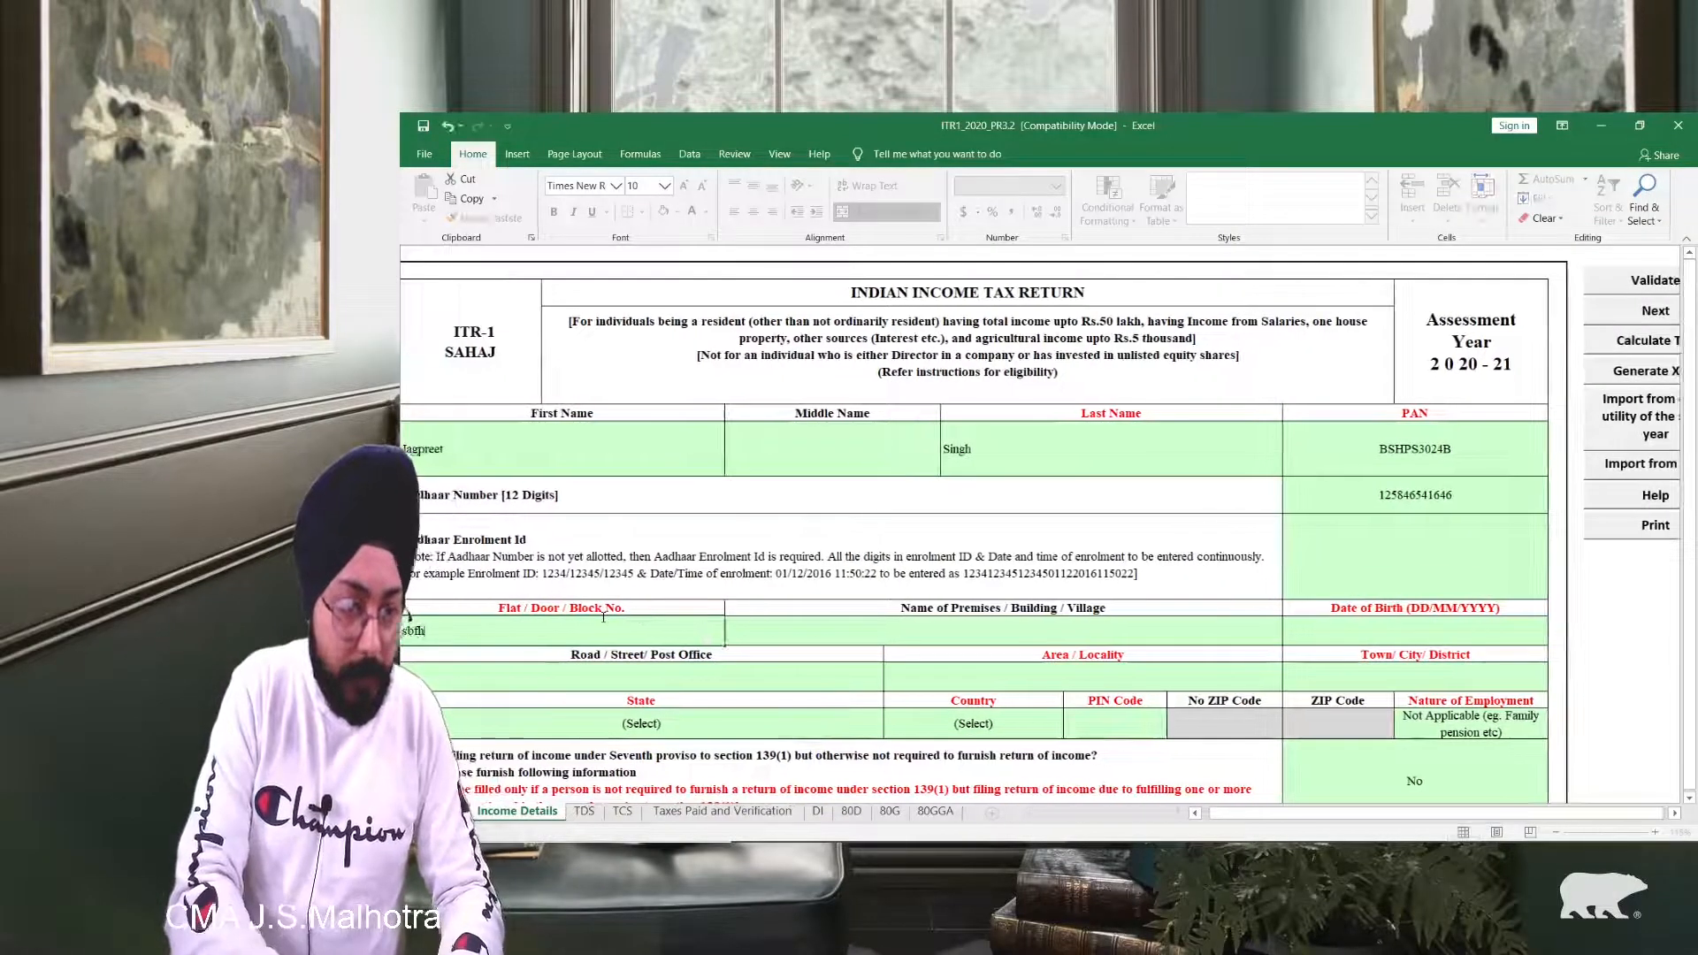
left_click(892, 637)
Step: Enter the taxpayer's date of birth in DD/MM/YYYY format
left_click(1344, 631)
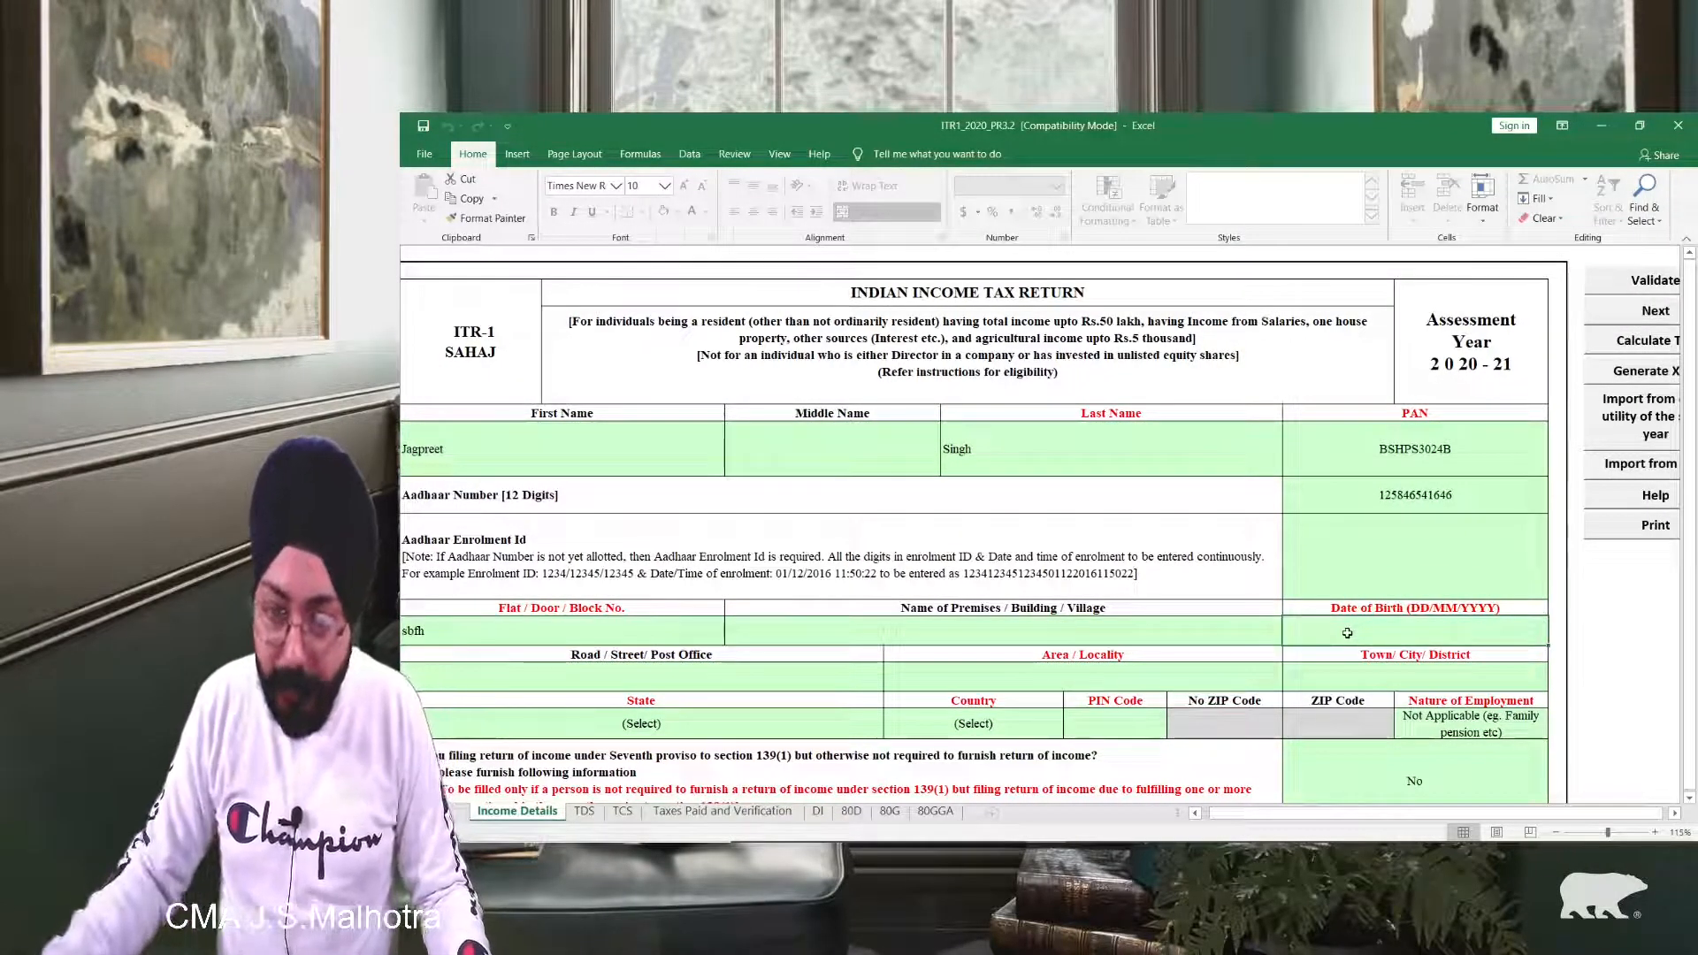
double_click(1446, 628)
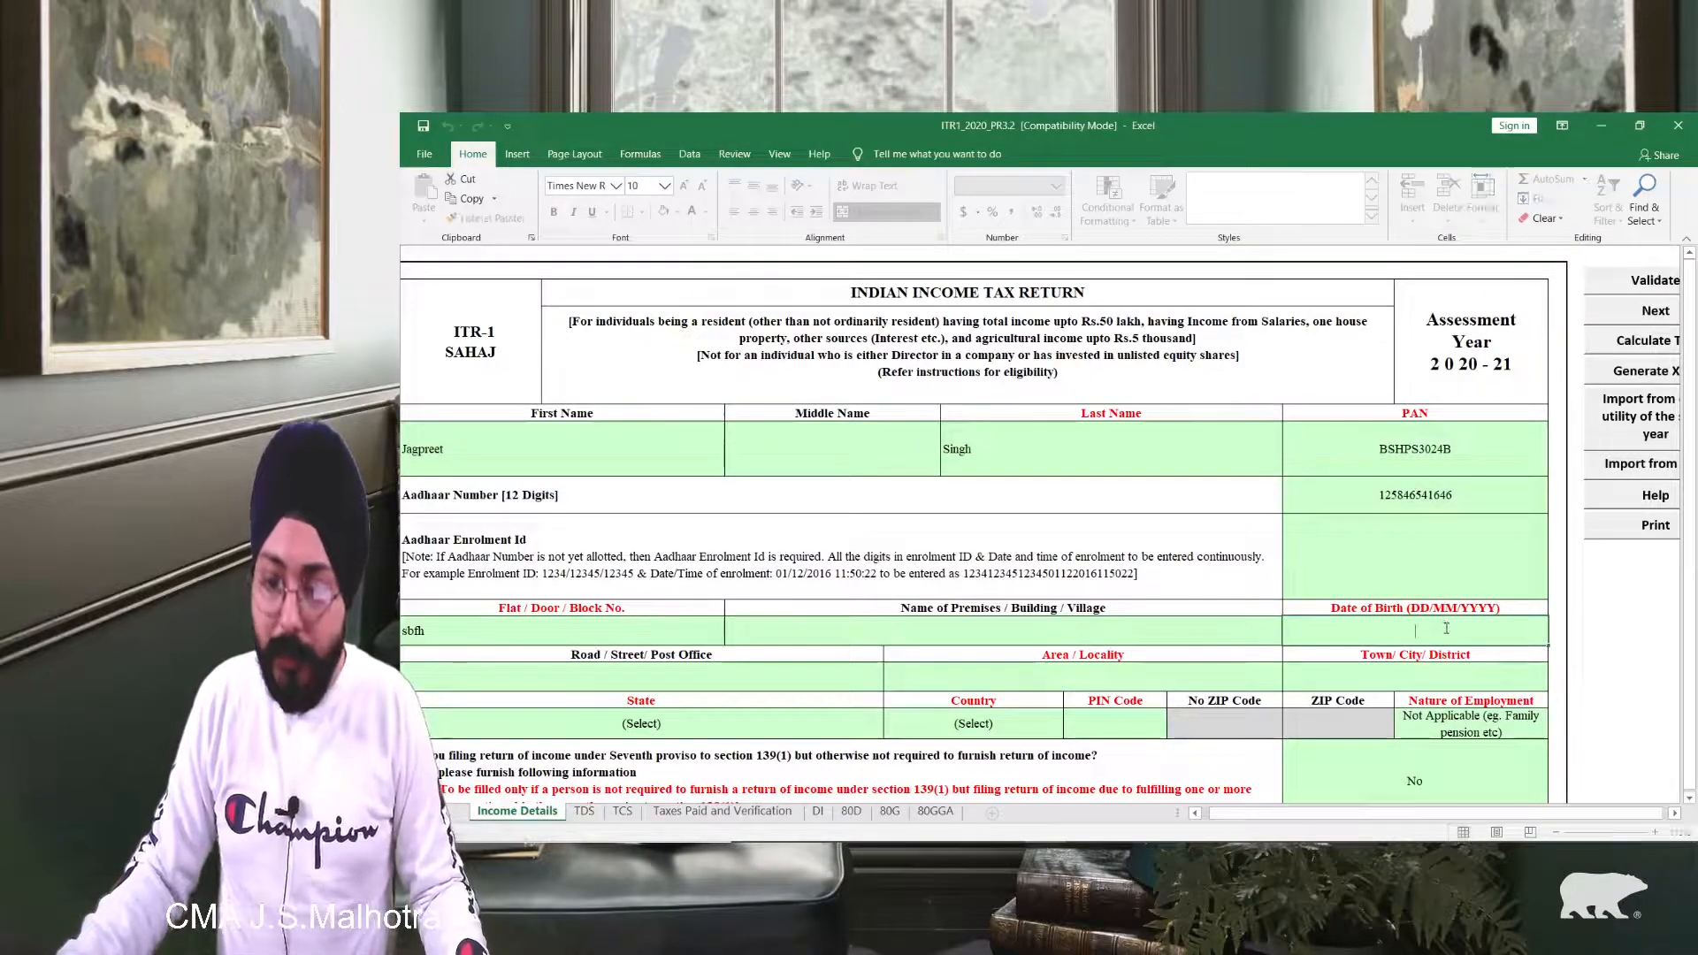
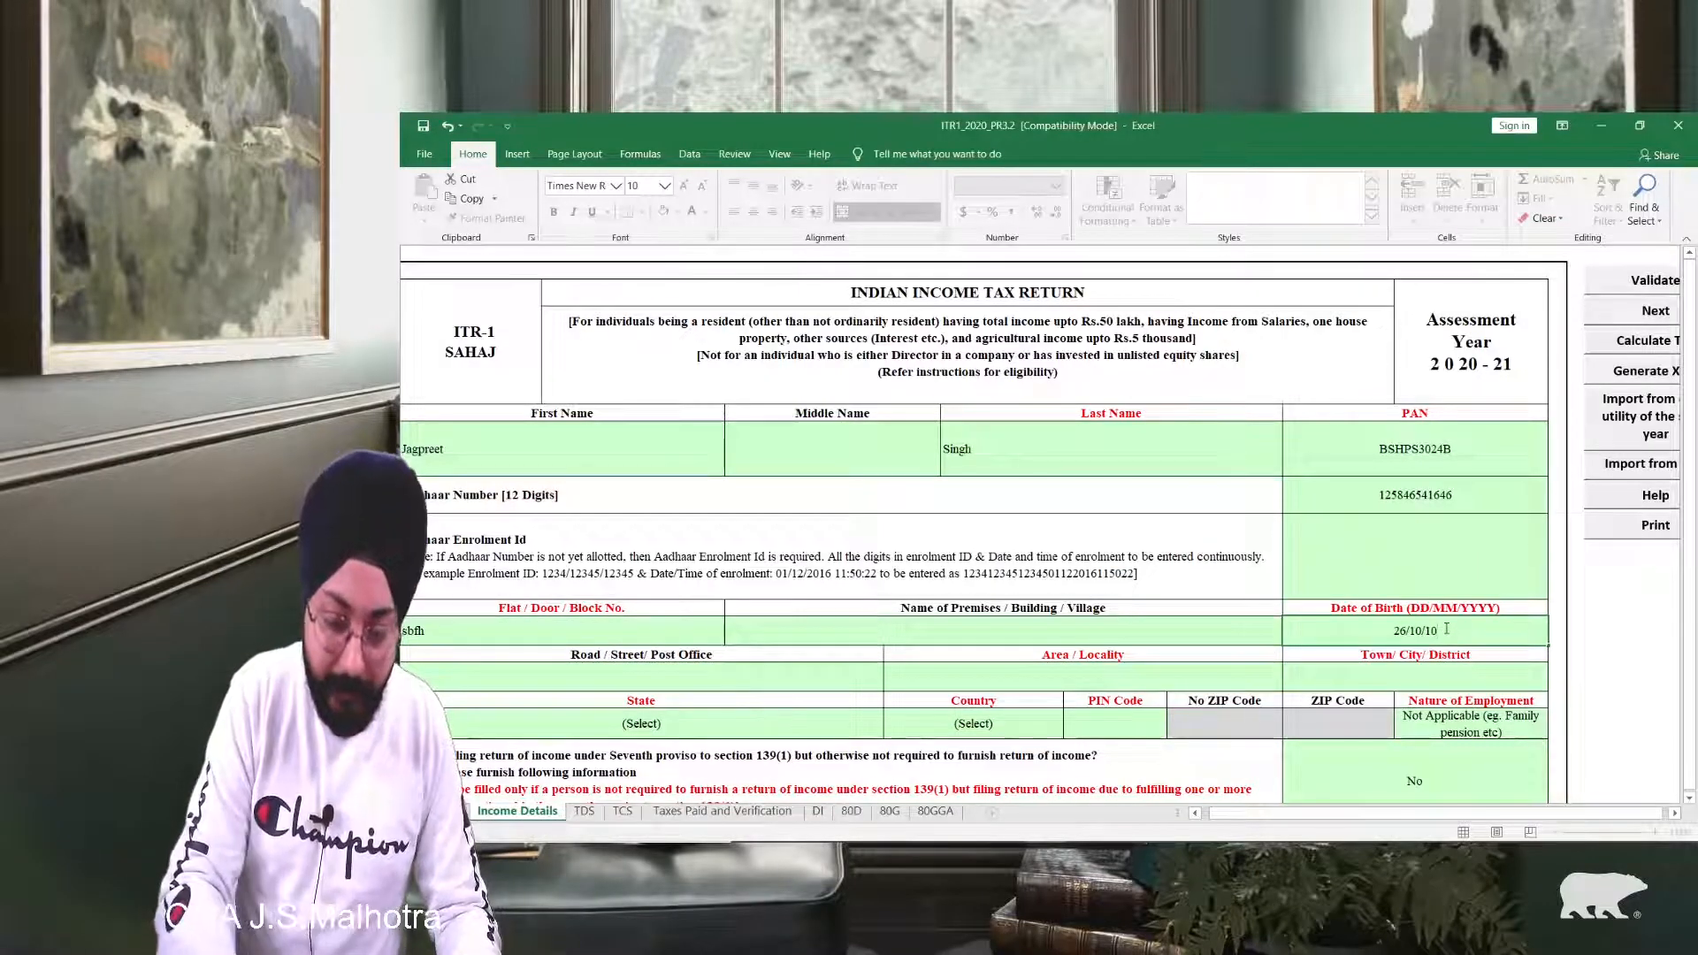
key("Return")
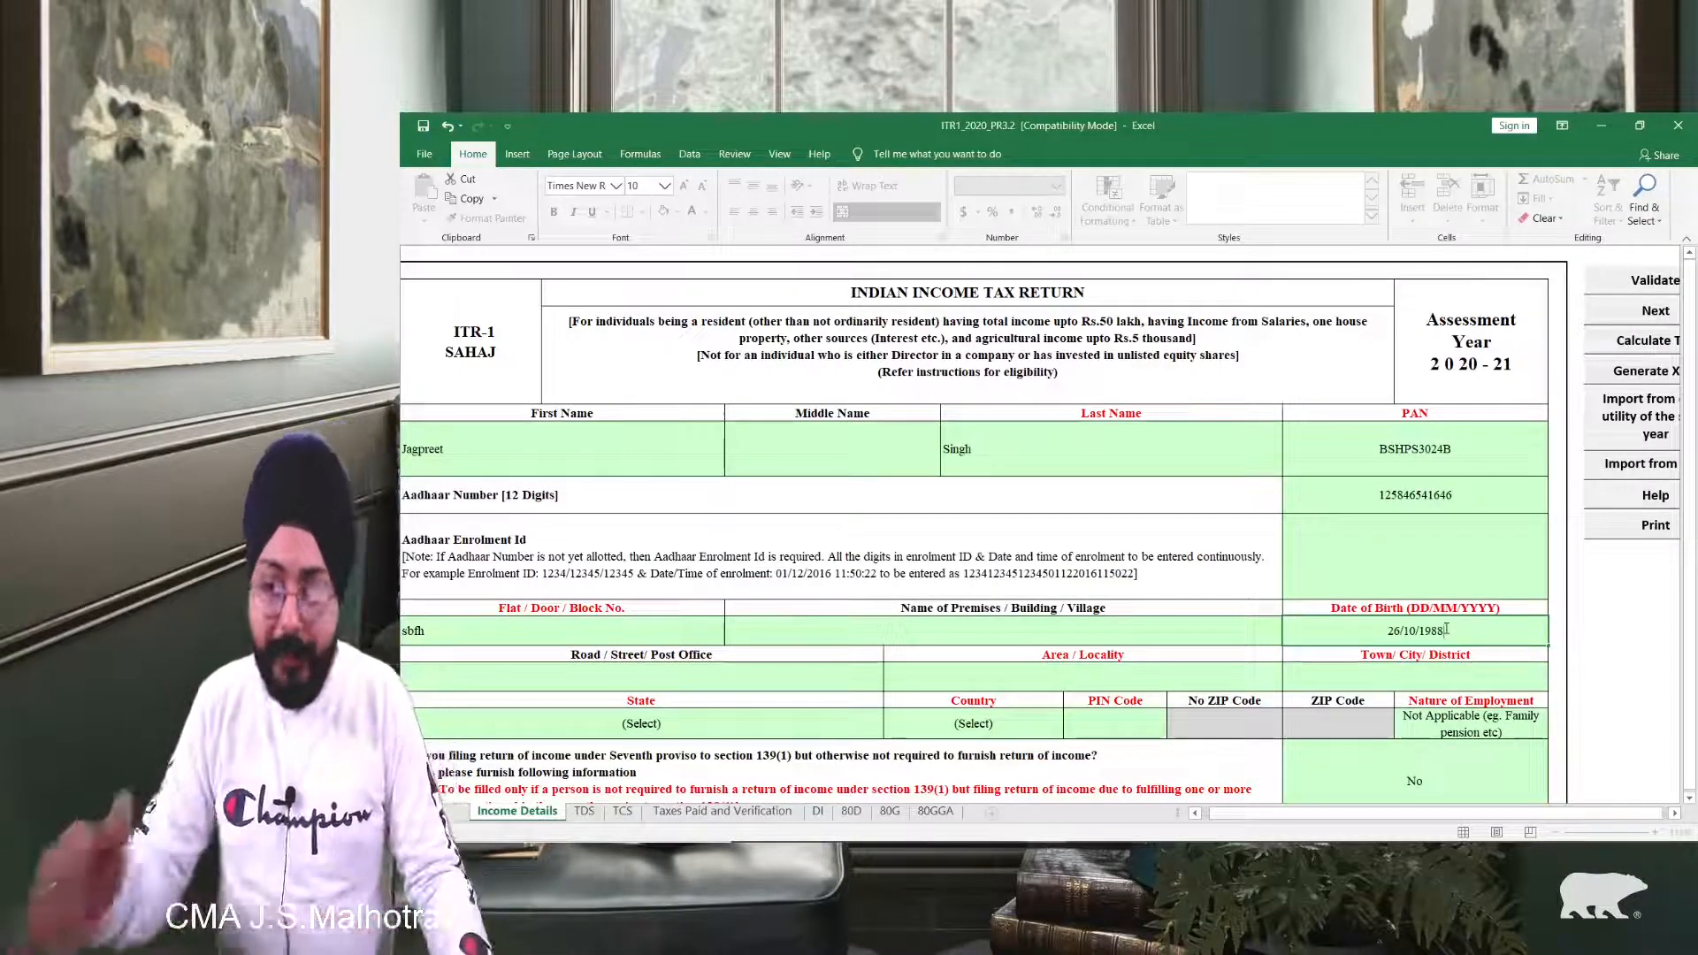
Step: Fill in the road/street, area/locality and town/city address fields
scroll(662, 602, "down", 1)
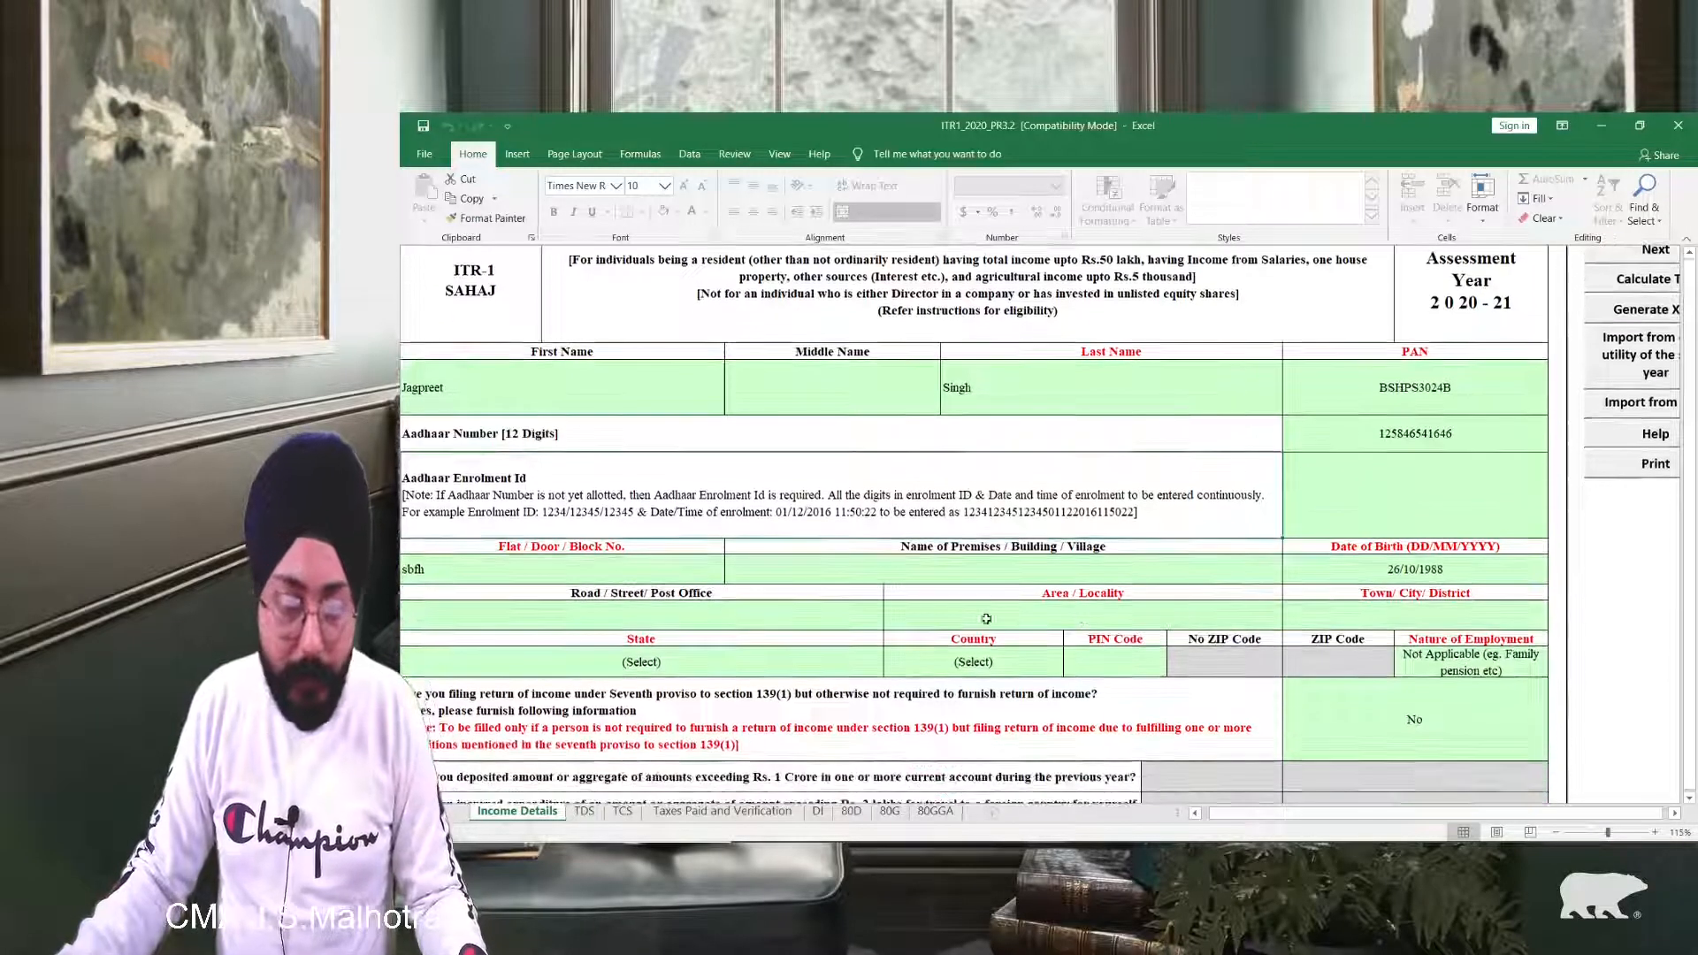
left_click(662, 610)
type("vbsd")
left_click(976, 612)
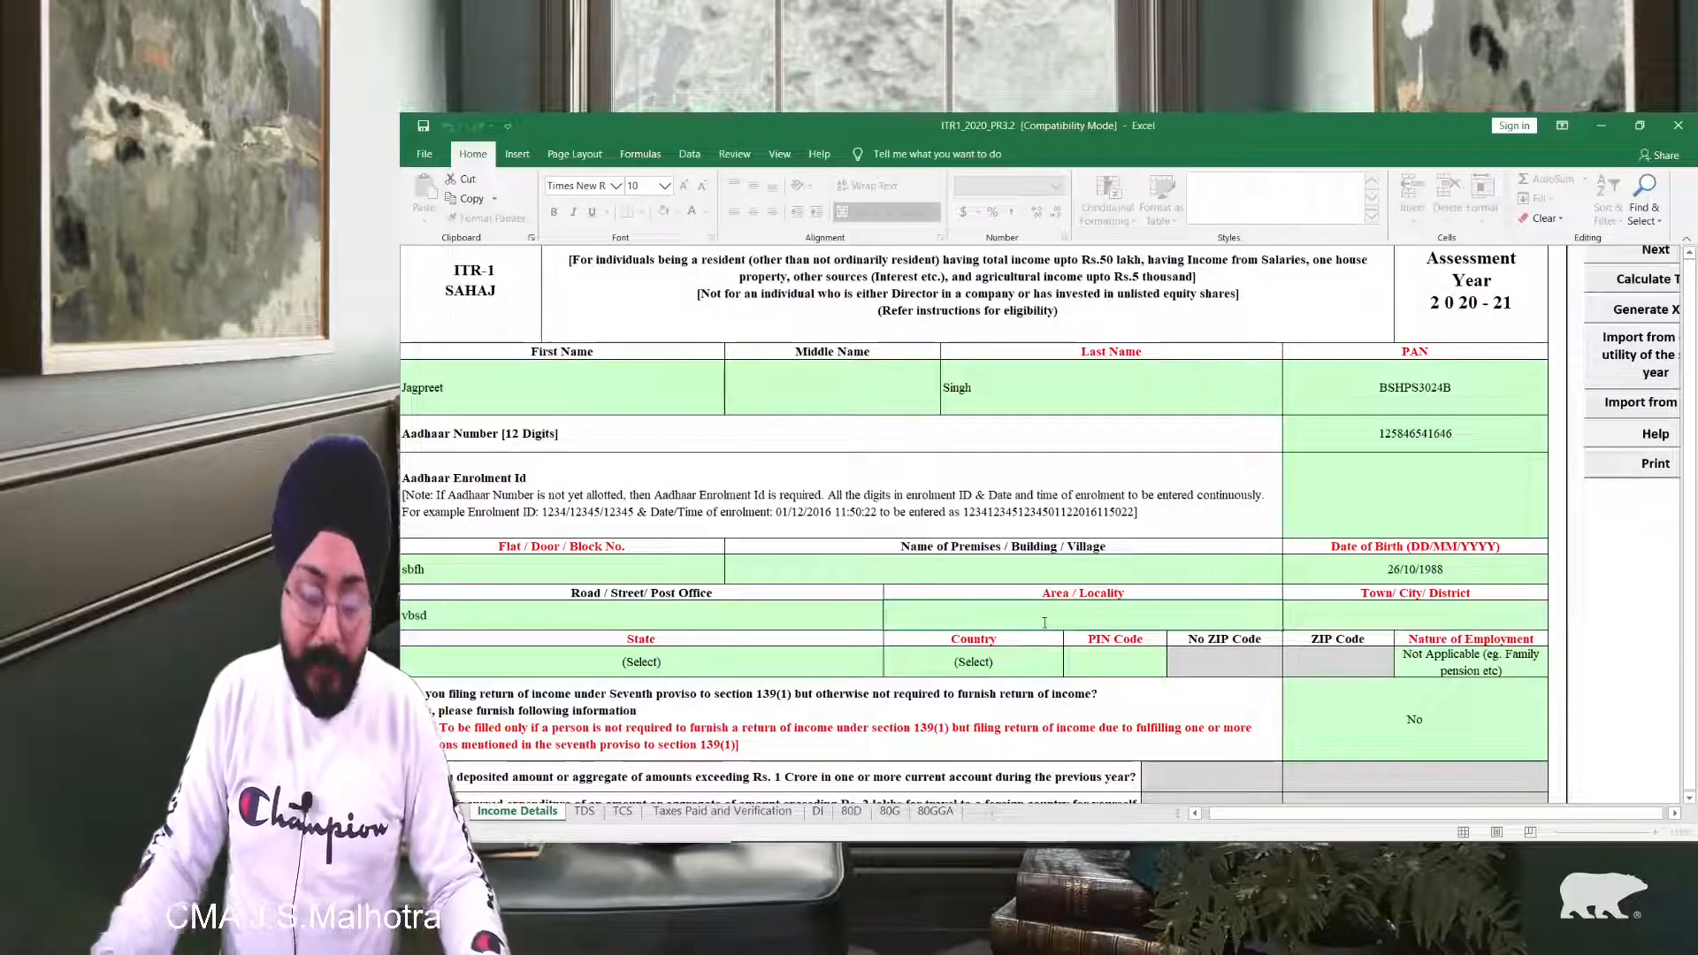
type("Janak Puri")
left_click(1409, 621)
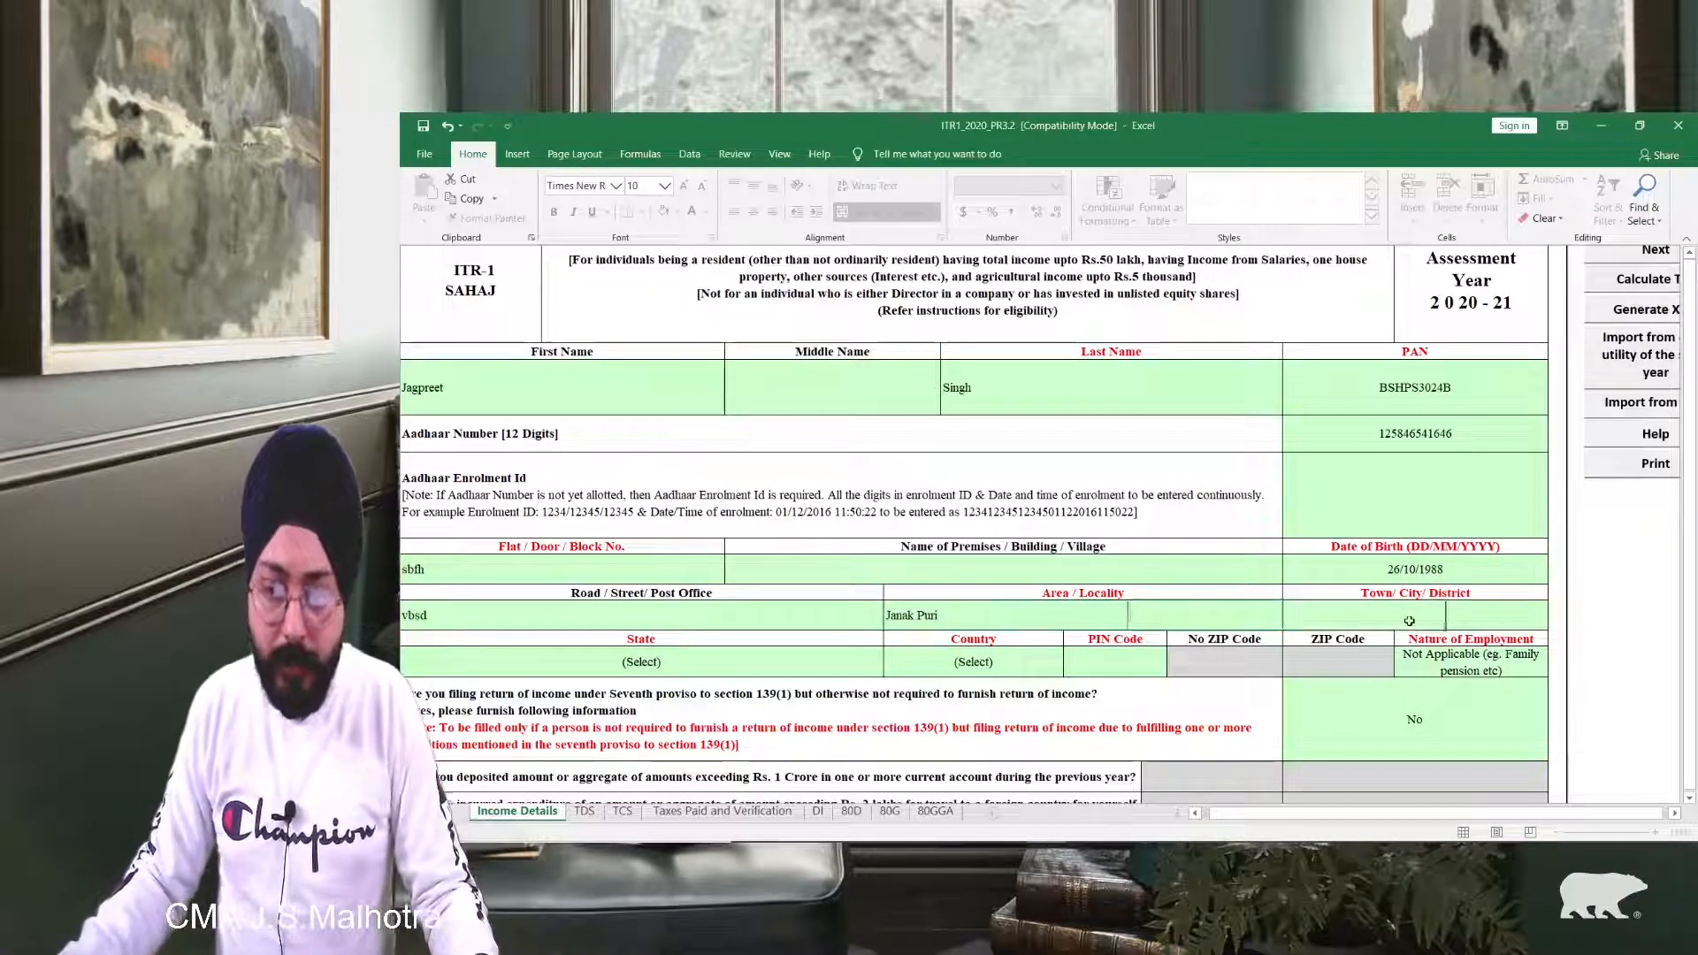
type("NEw Delhi")
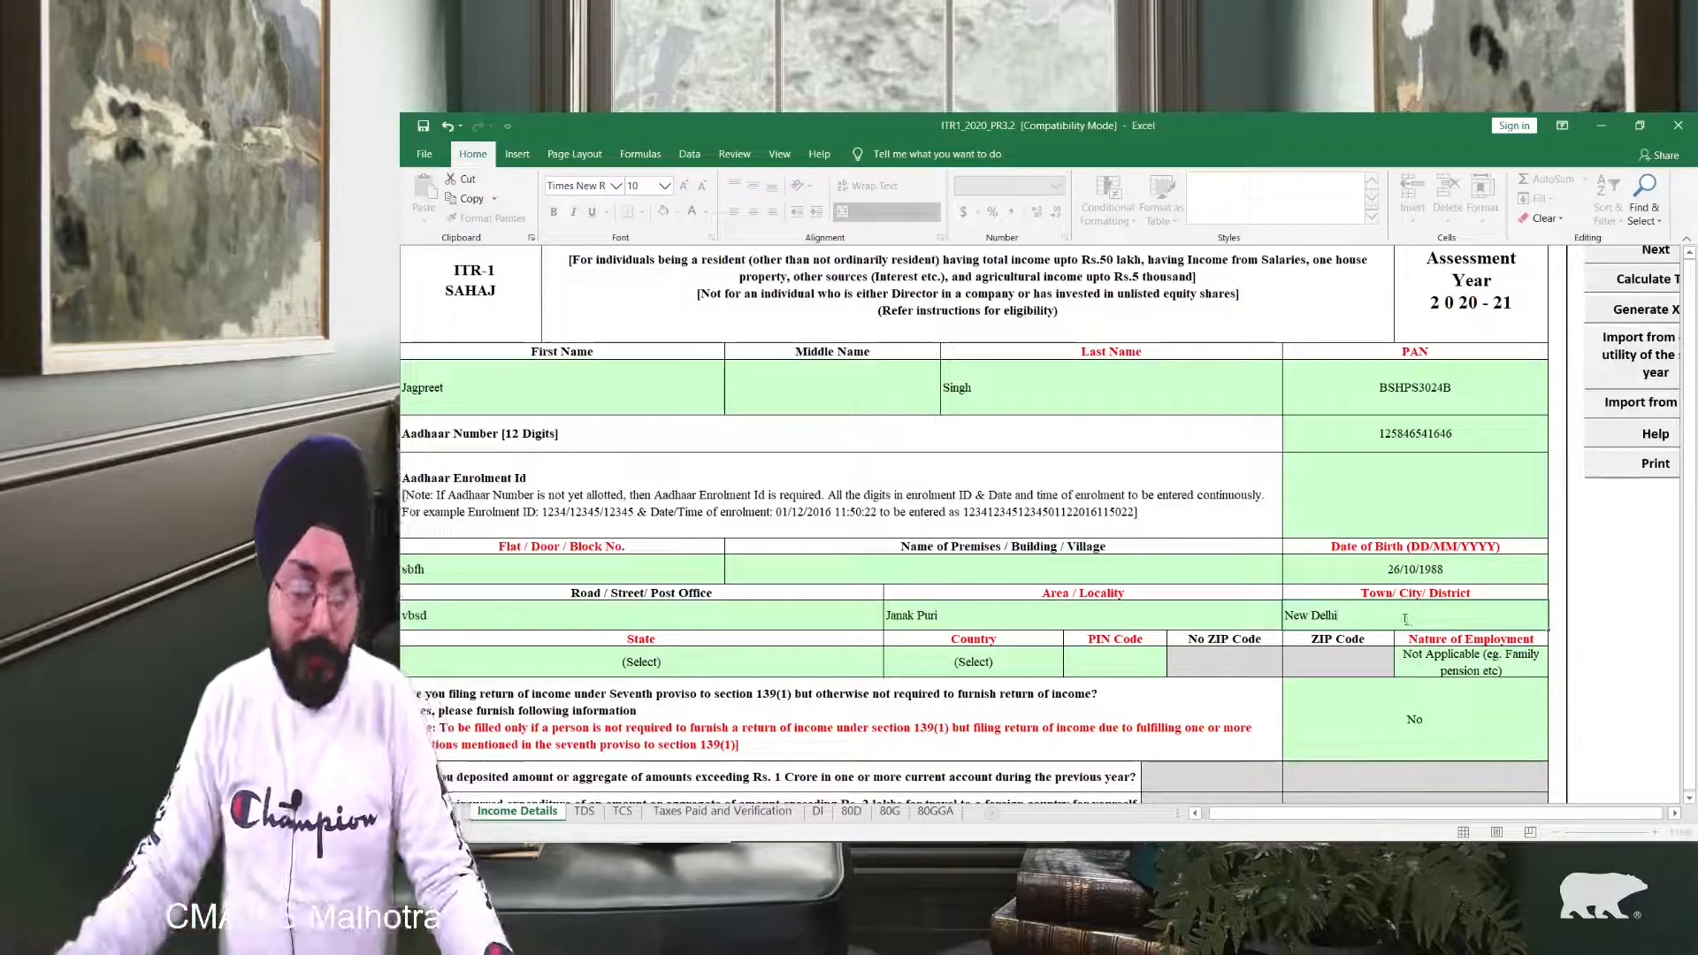
Step: Choose the state from its drop-down and enter the PIN code
left_click(698, 659)
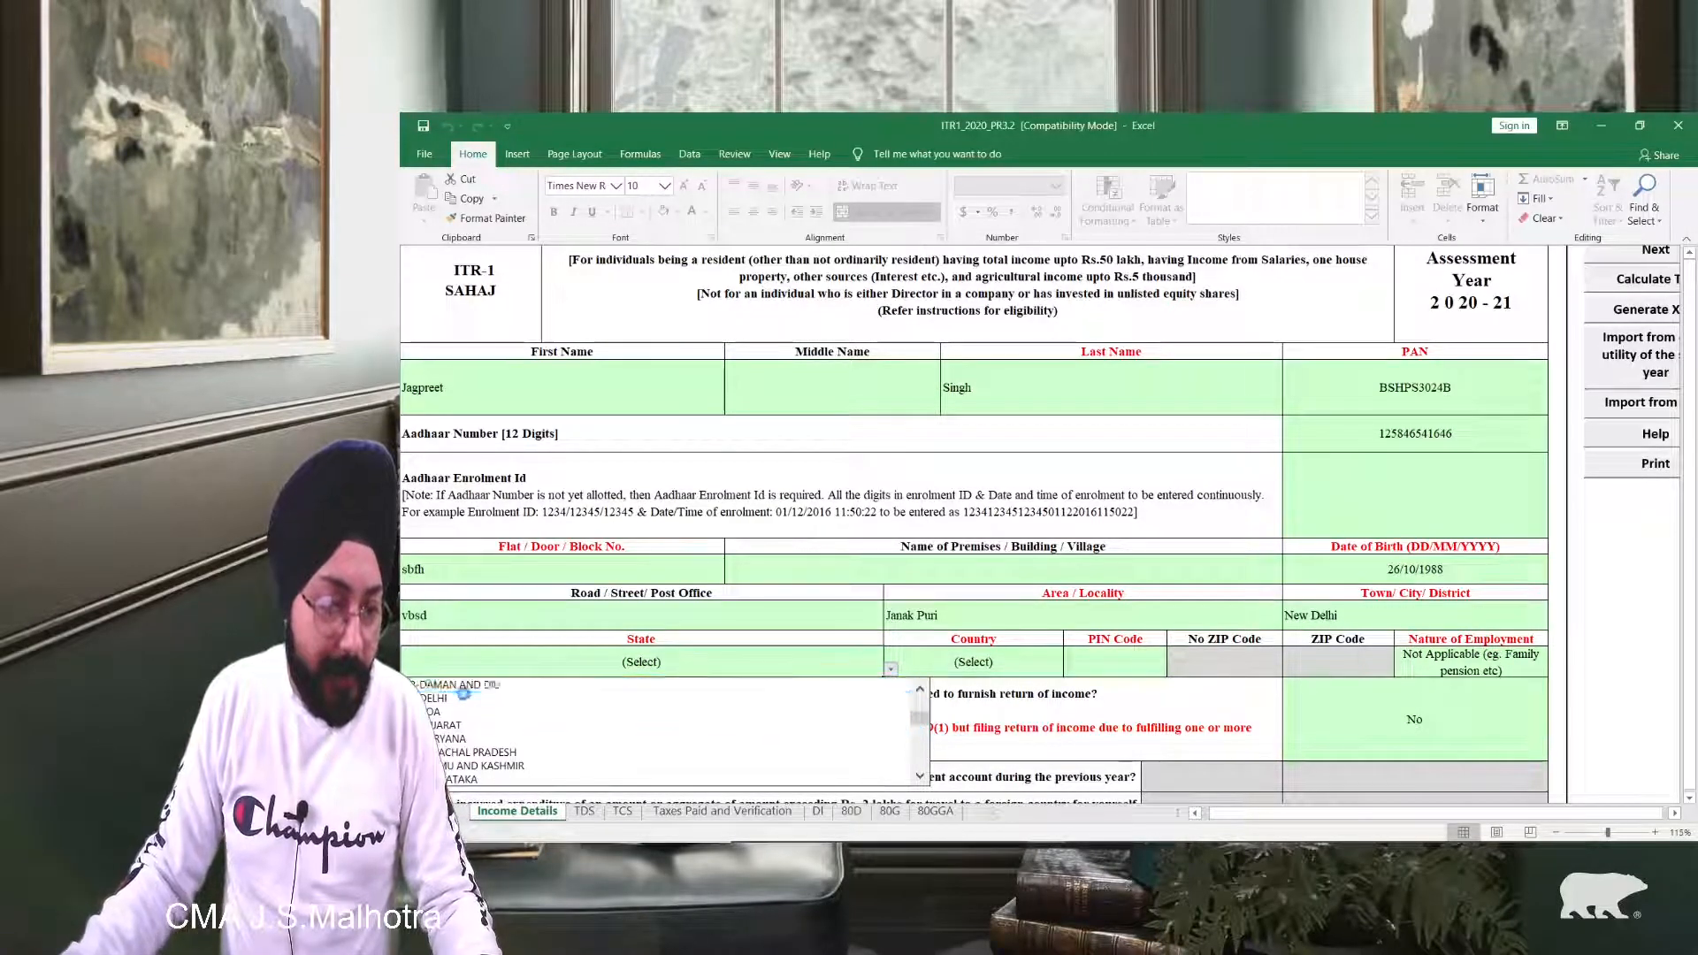
left_click(502, 688)
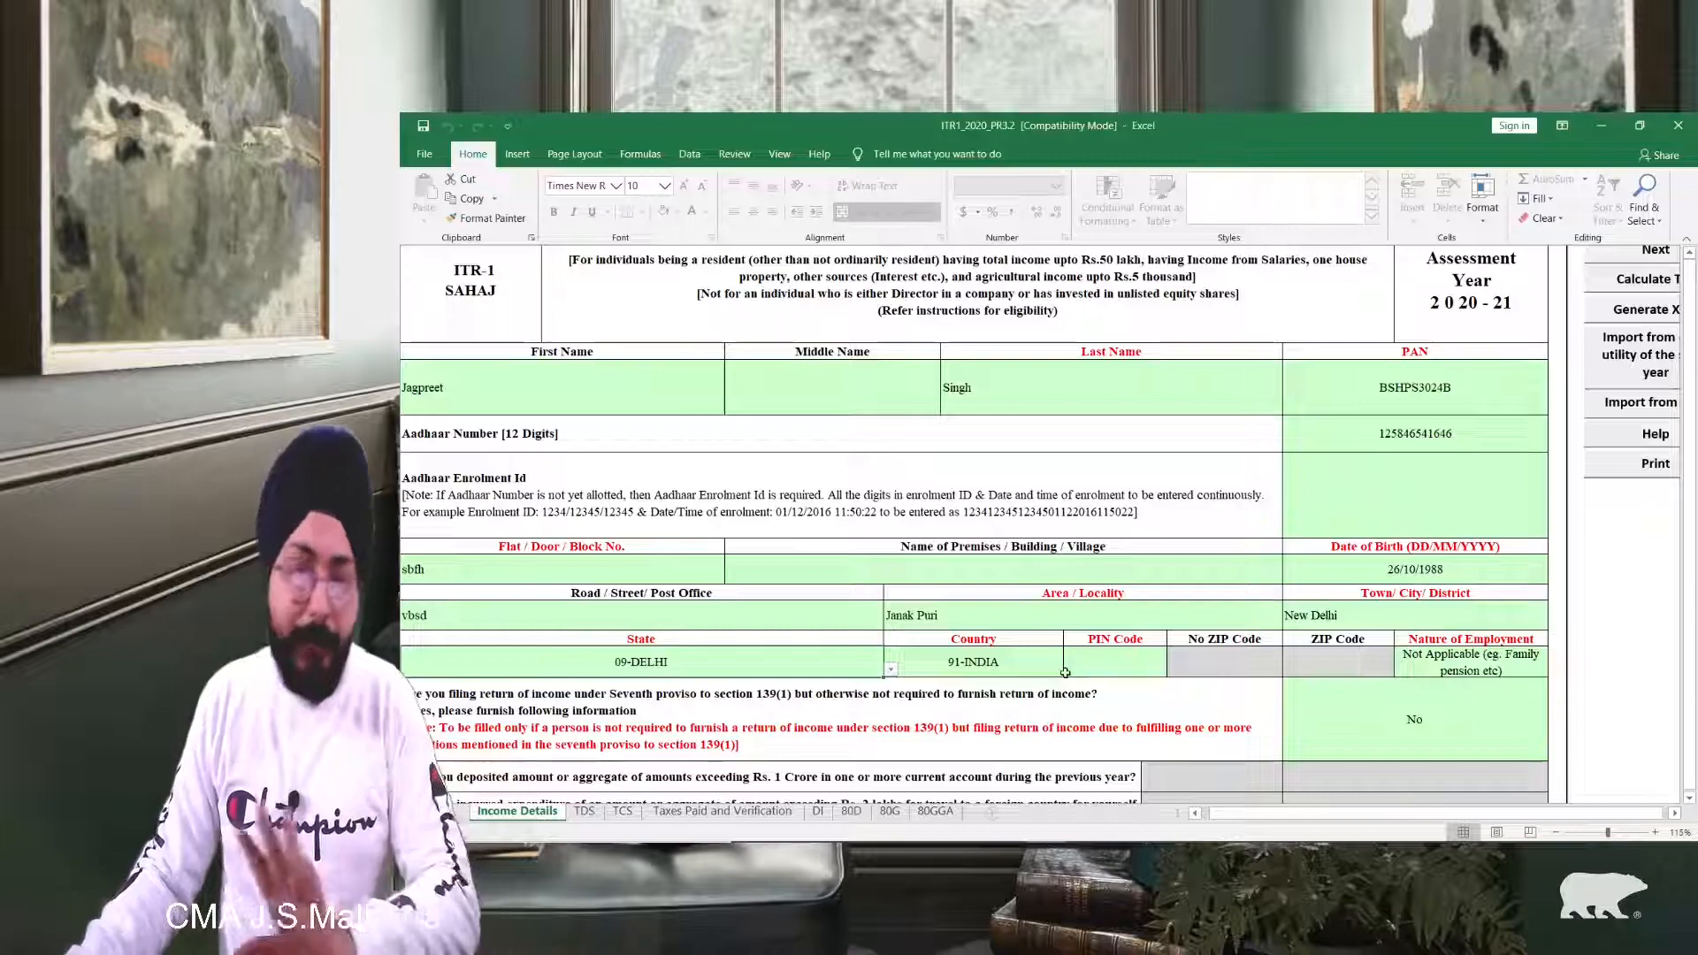
left_click(1125, 663)
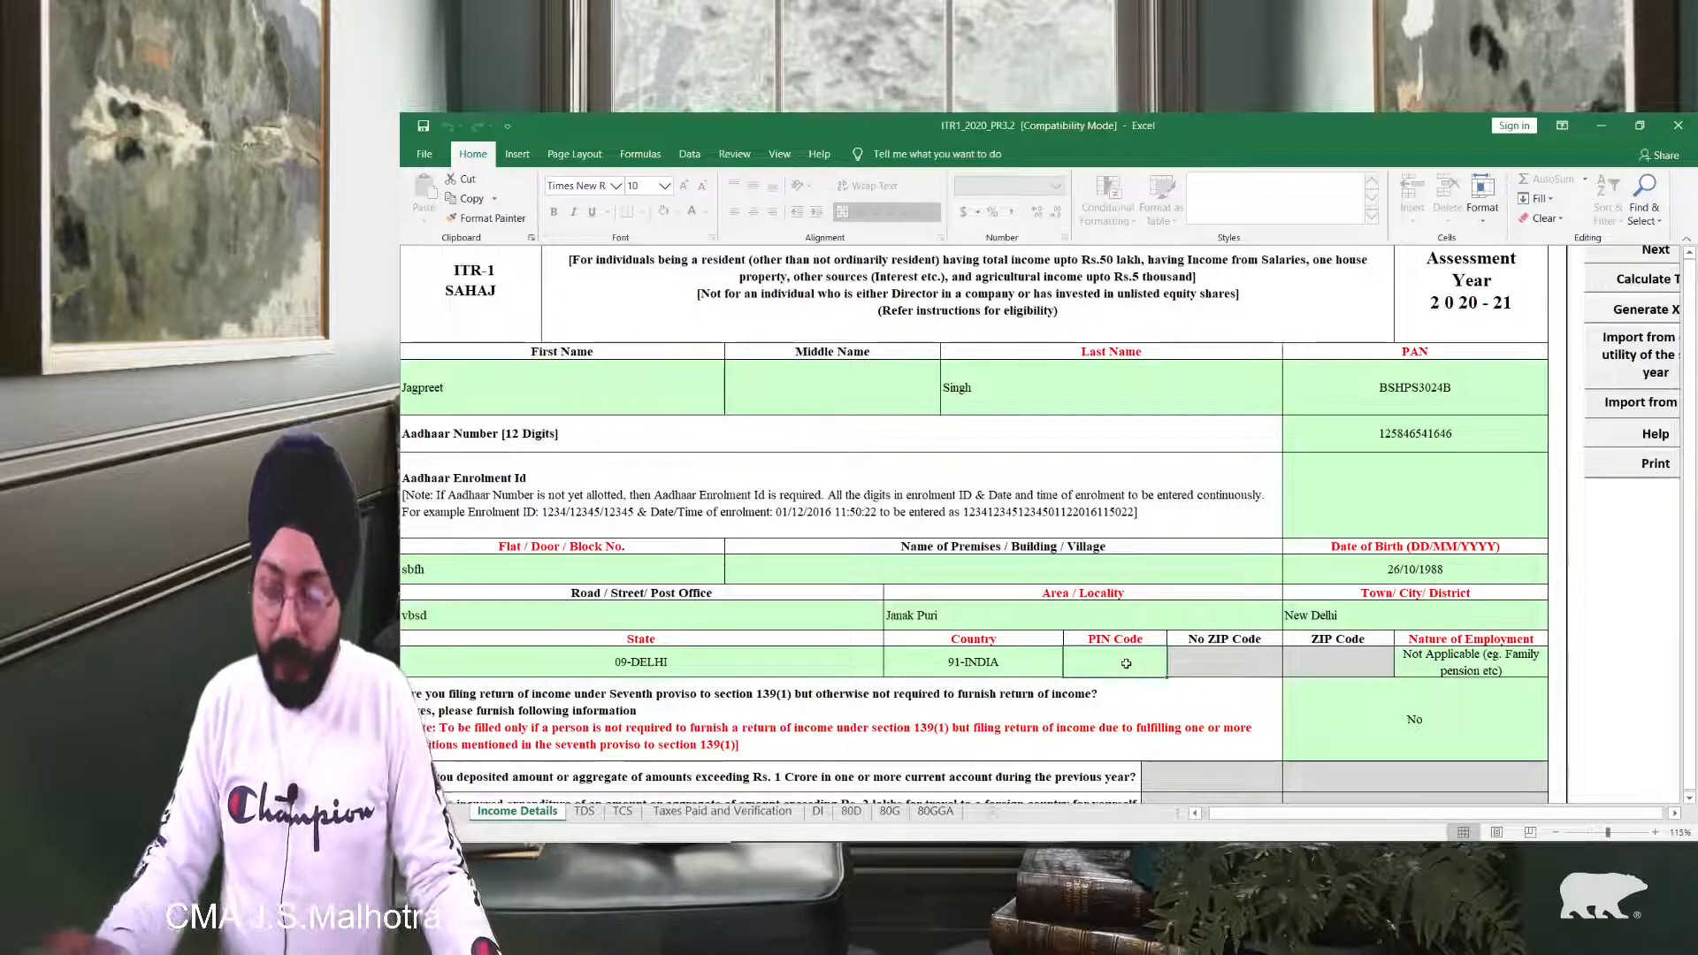
type("11005")
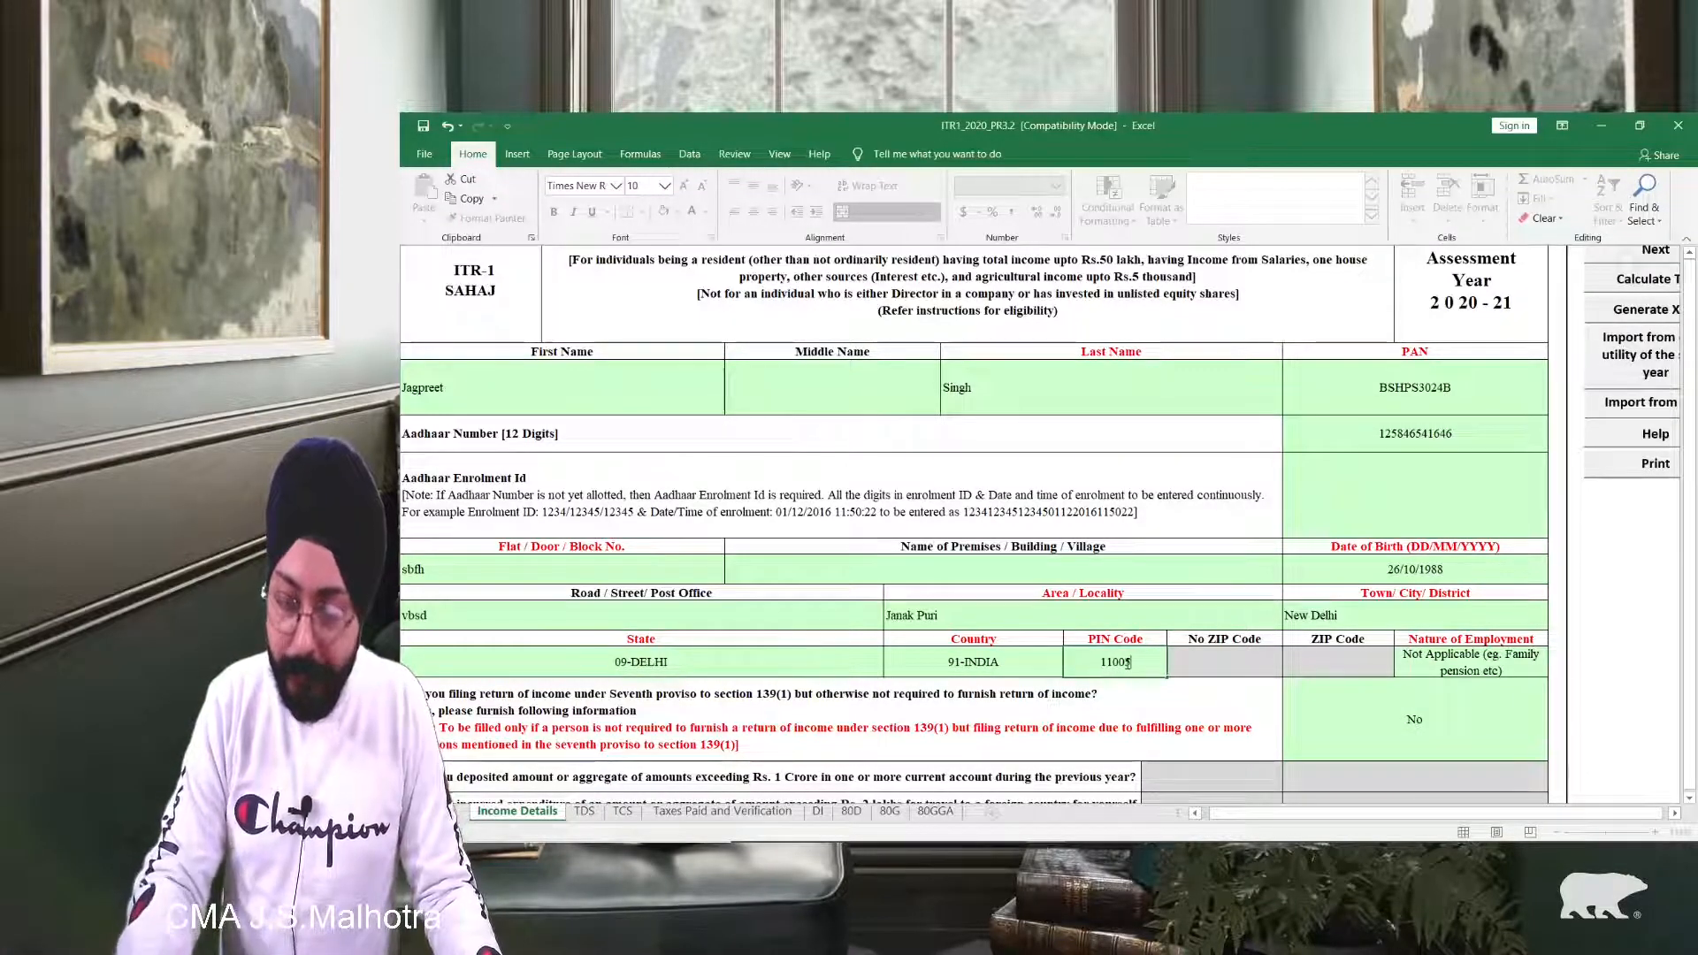
type("8")
key("Return")
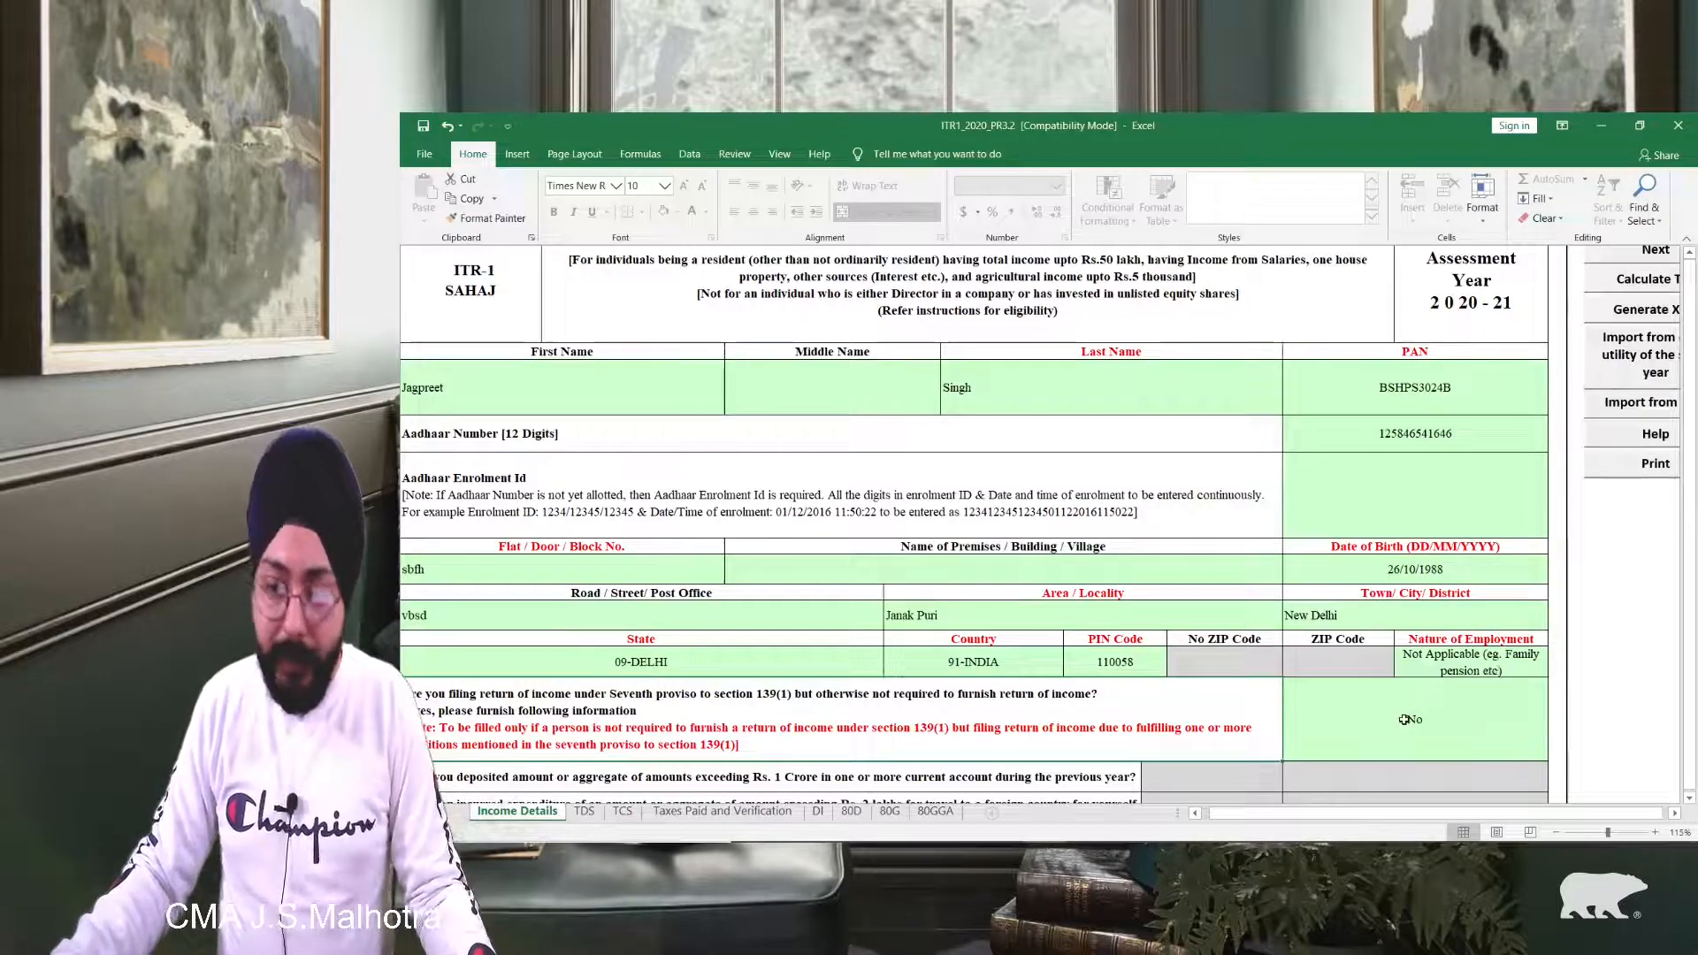
scroll(1404, 719, "down", 4)
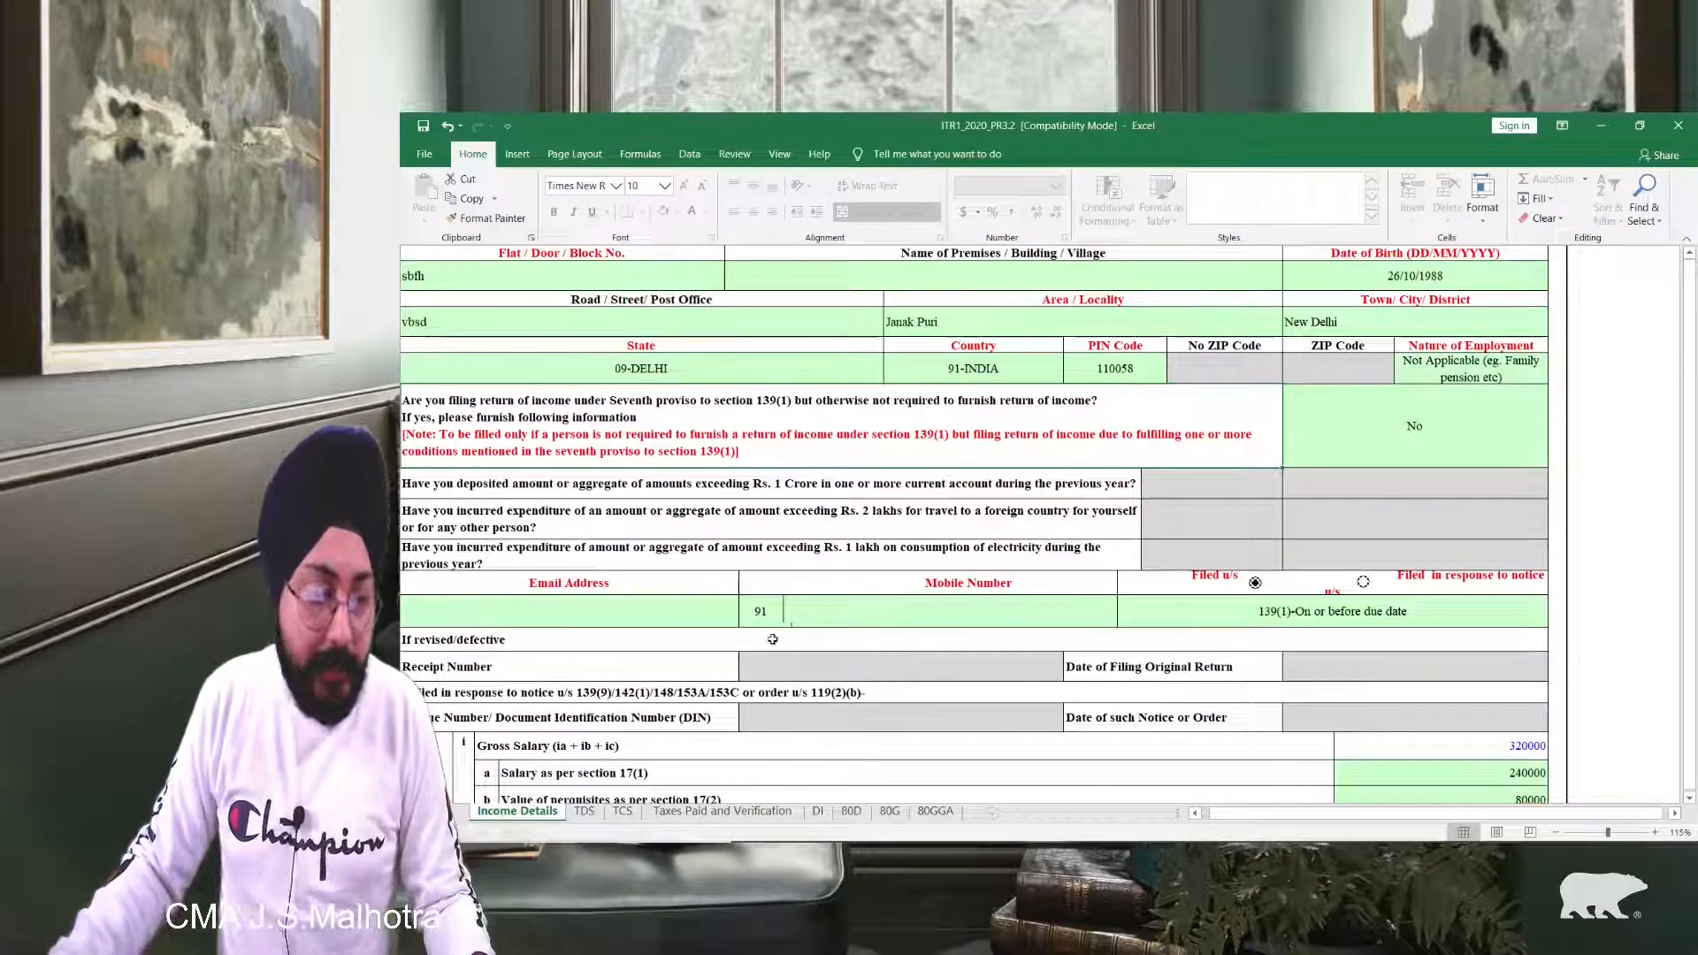
Step: Enter the taxpayer's mobile number in the Mobile Number cell
left_click(846, 617)
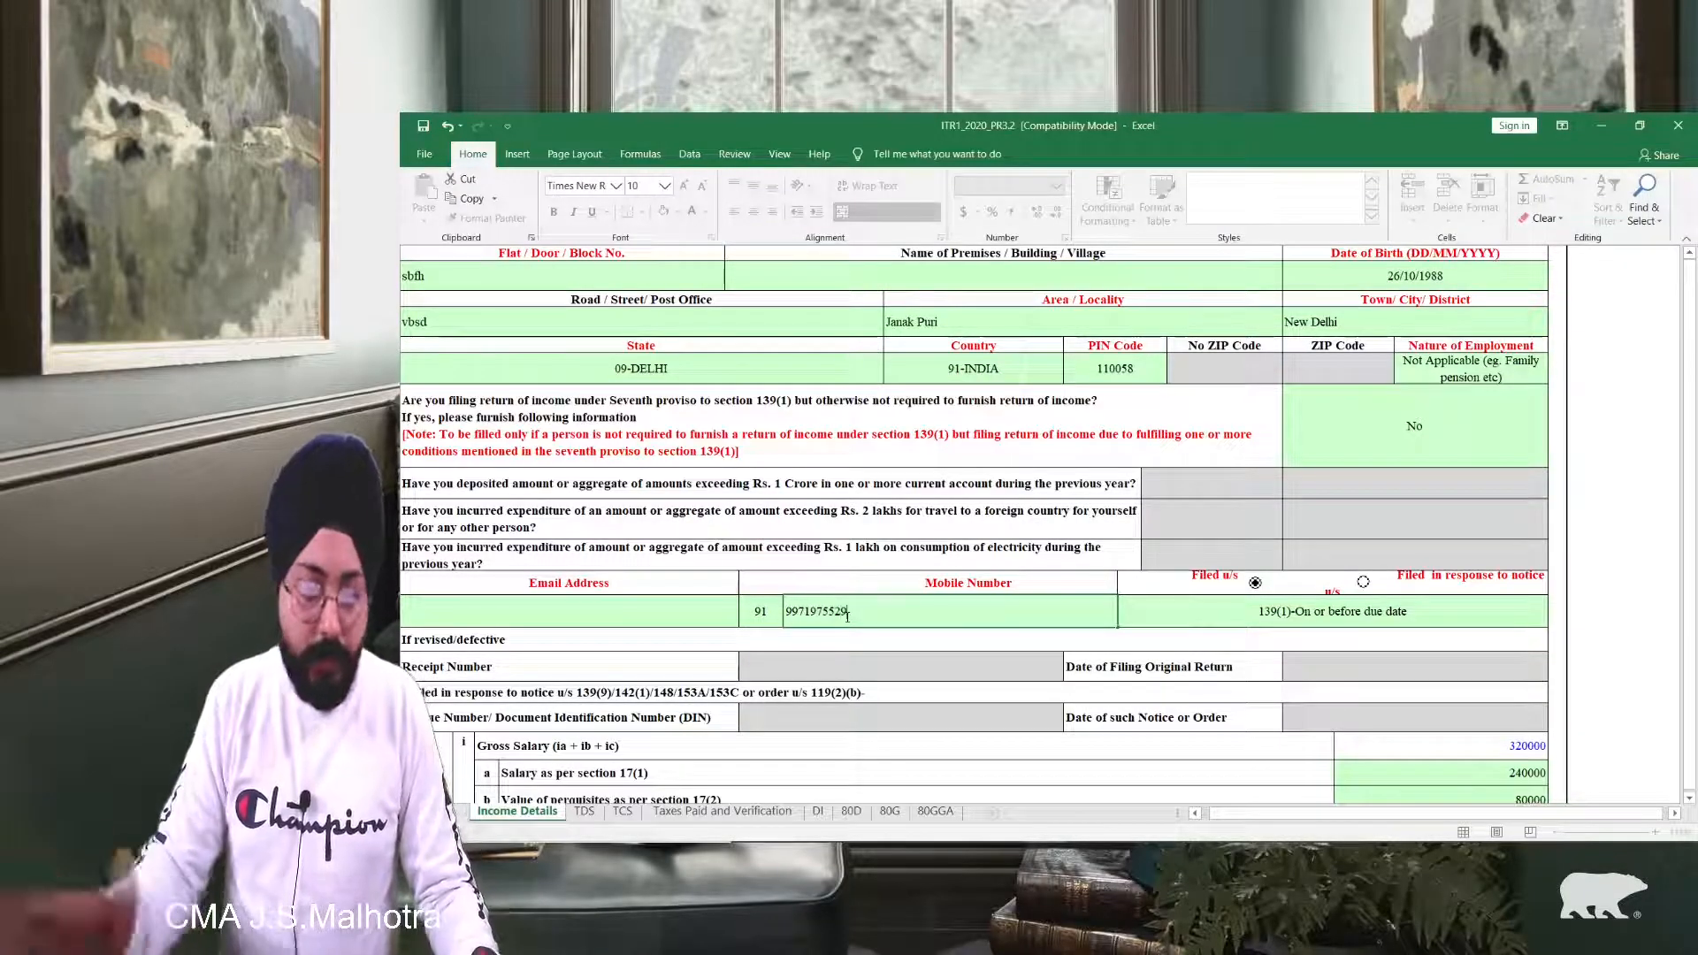
scroll(973, 522, "down", 5)
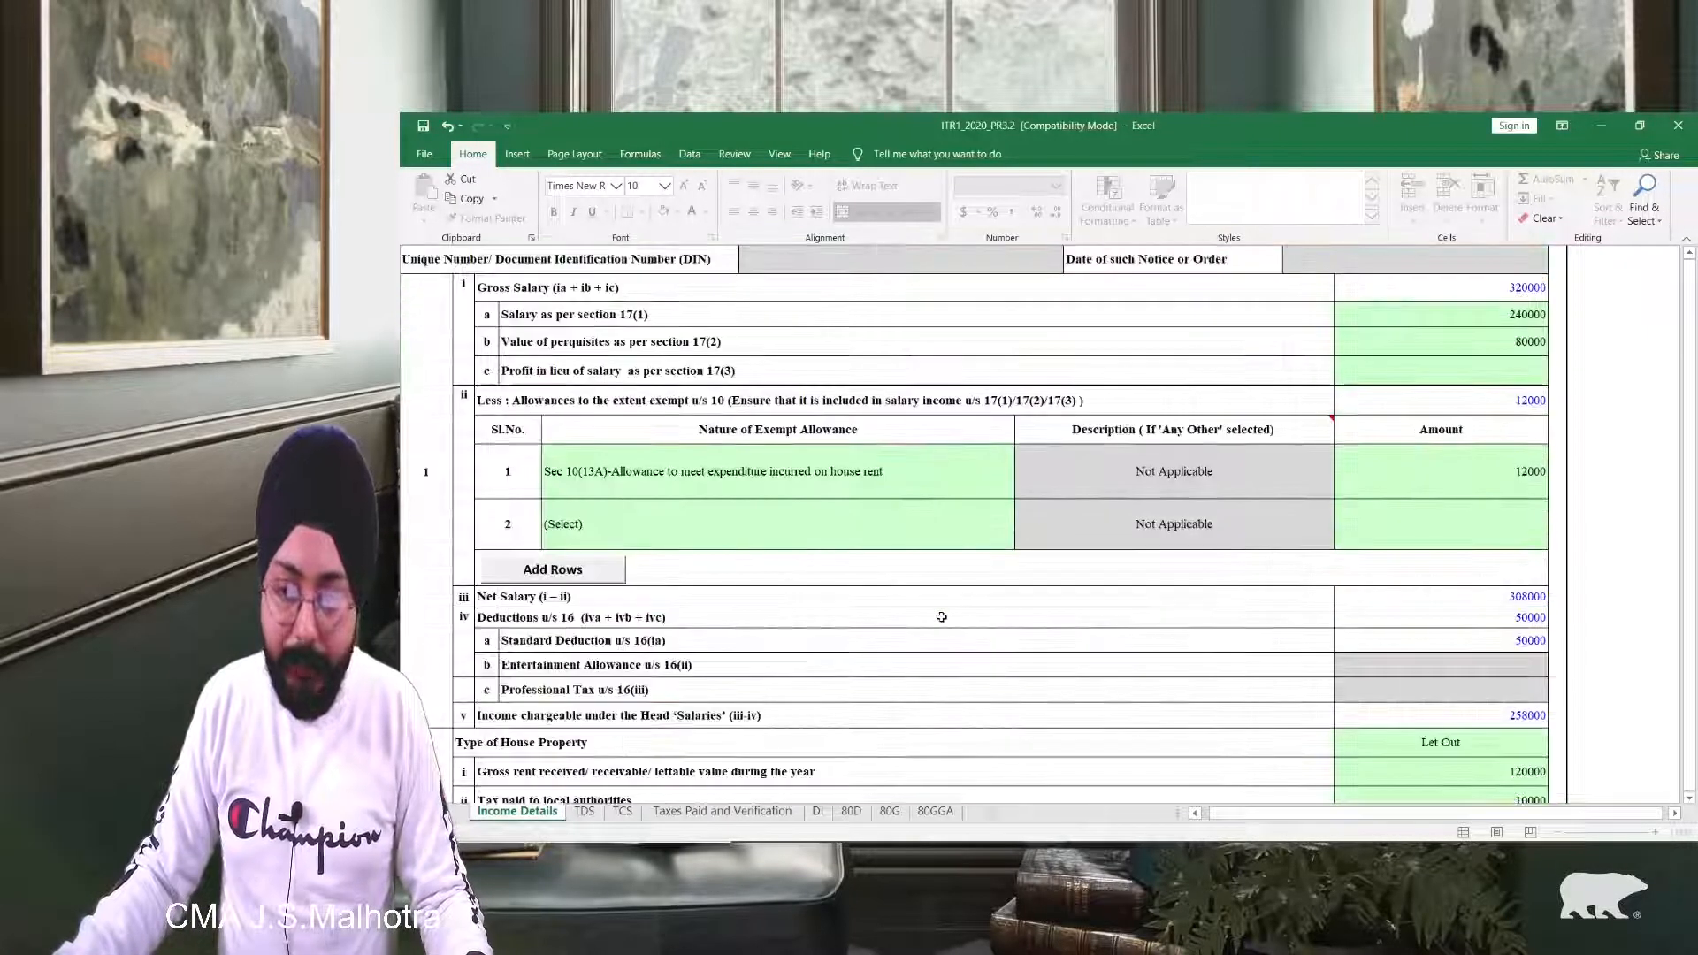
scroll(1409, 321, "up", 10)
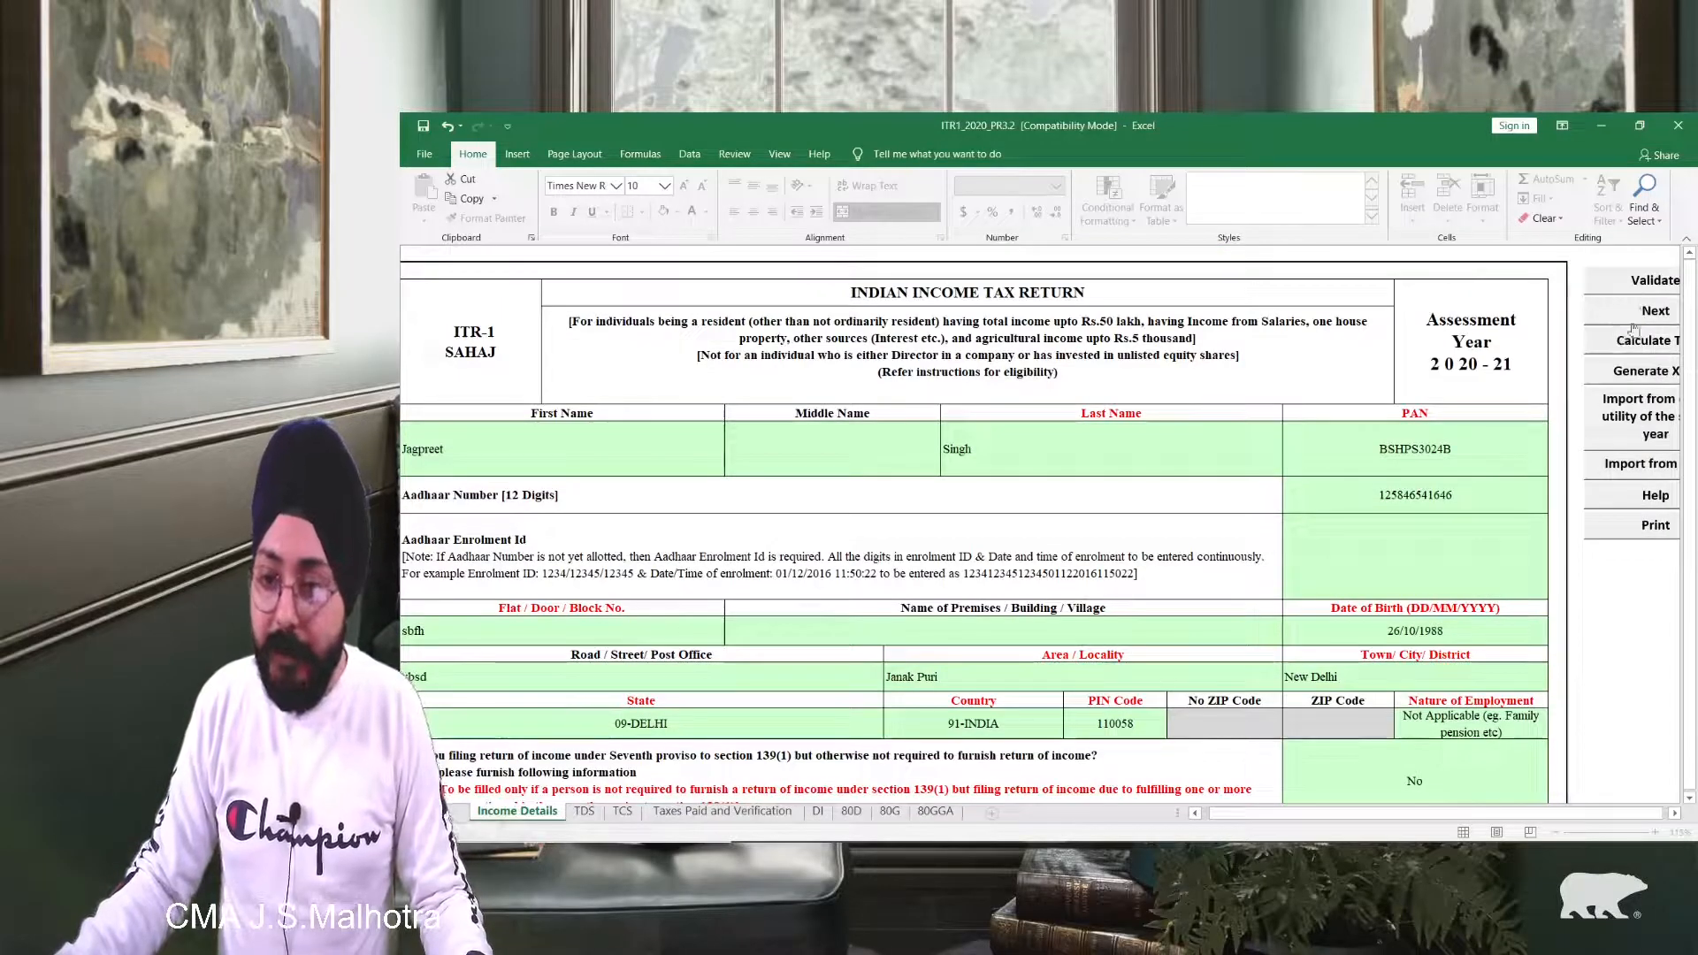
Step: Validate the Income Details sheet and dismiss the list of remaining errors
left_click(1644, 283)
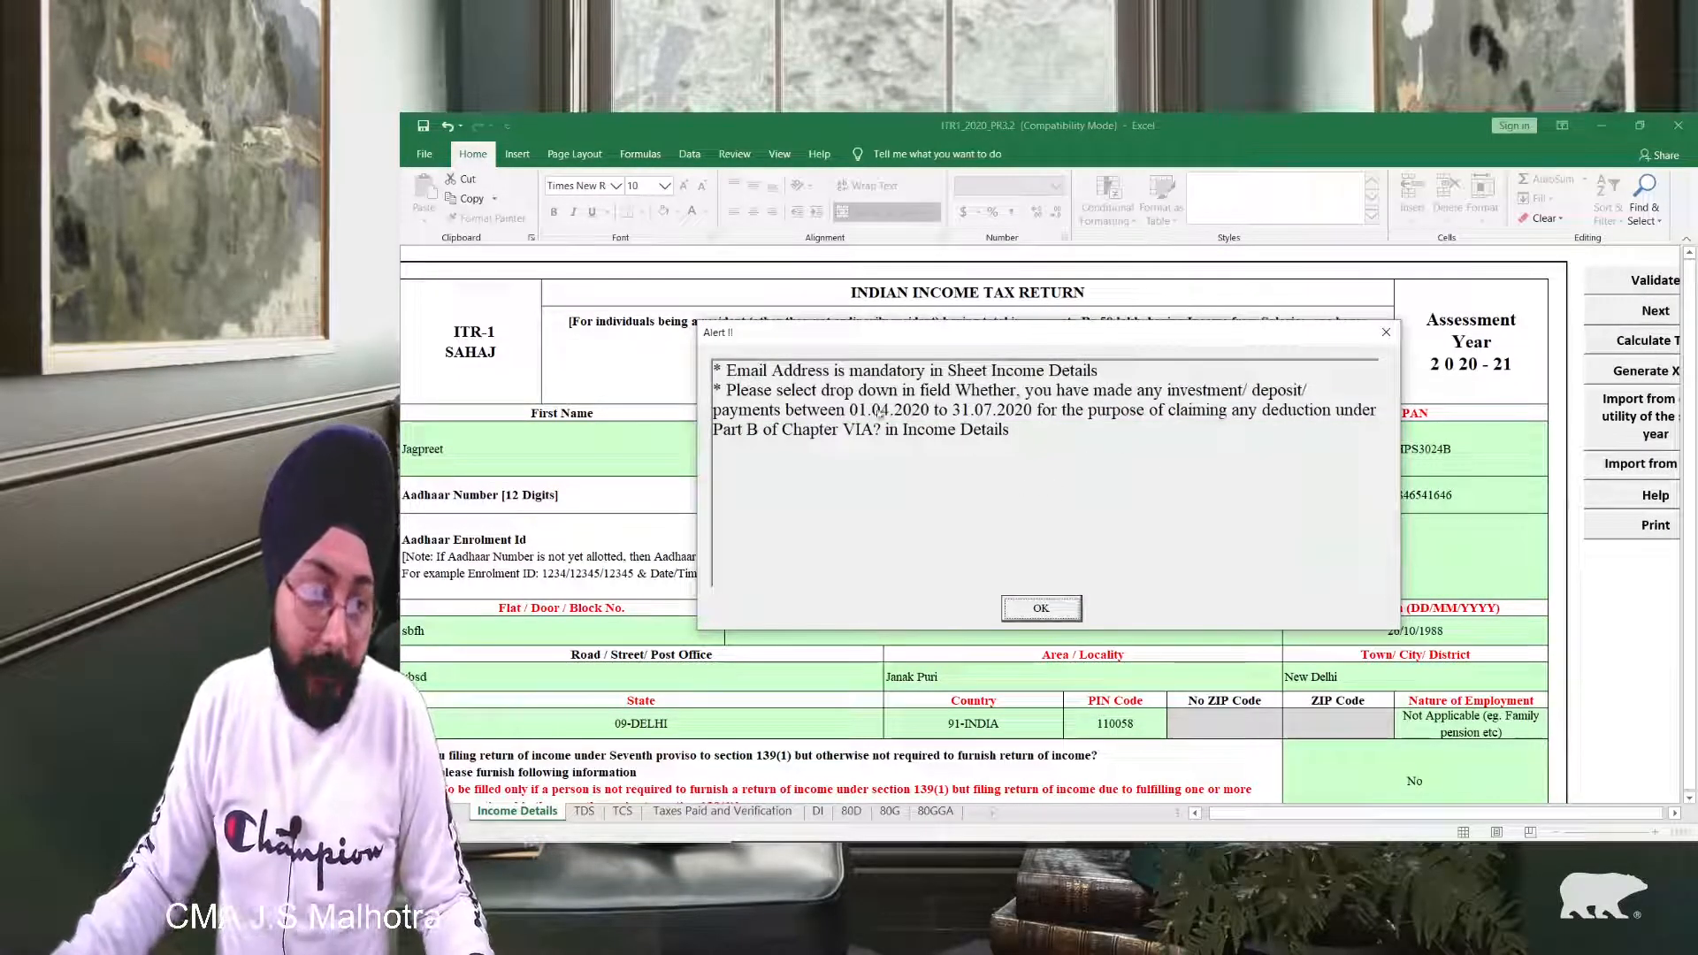
left_click(1041, 608)
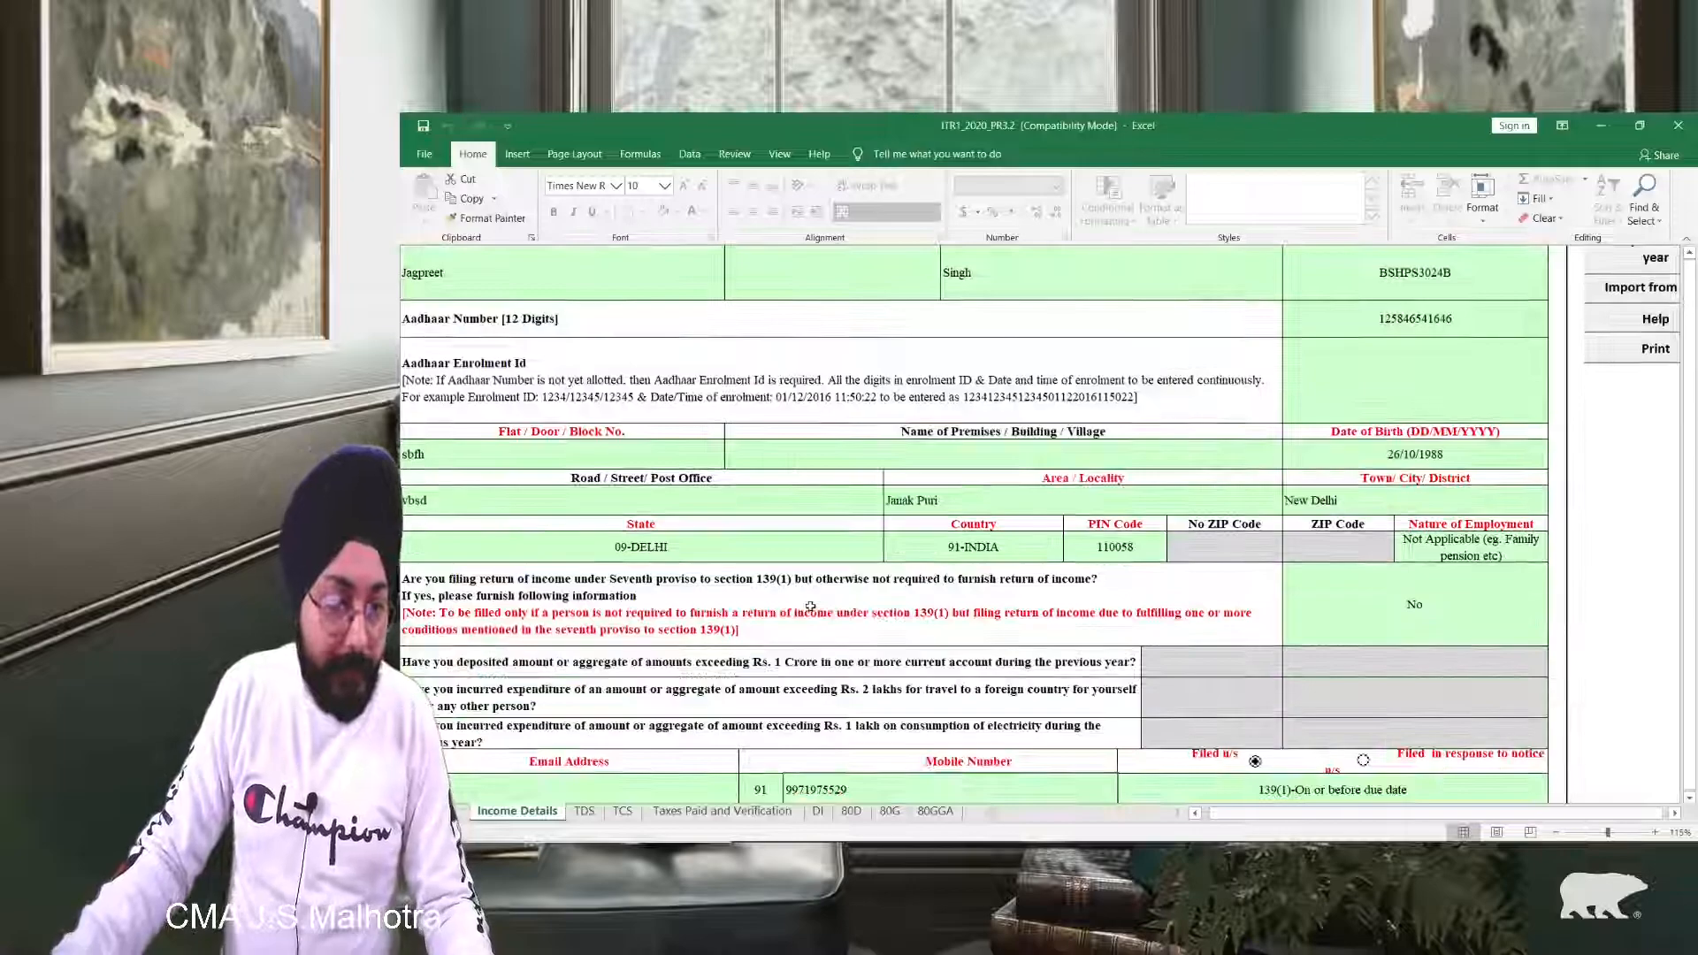
scroll(810, 606, "down", 3)
Step: Enter the taxpayer's e-mail address in the Email Address cell
left_click(682, 539)
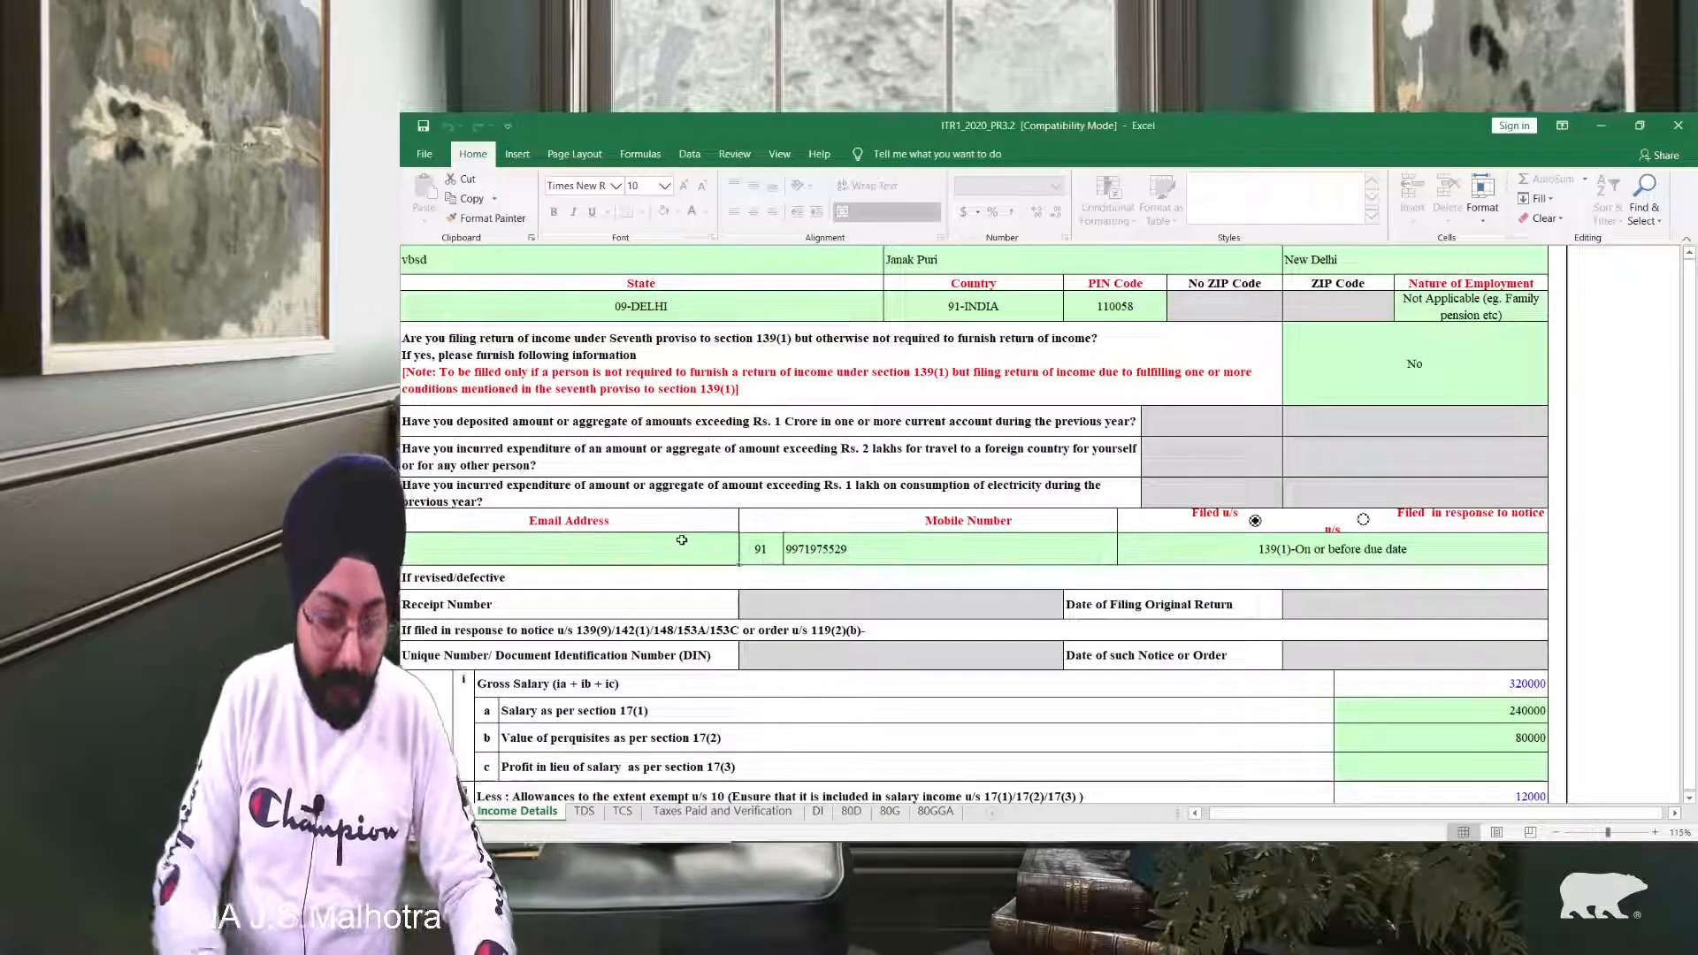
double_click(682, 539)
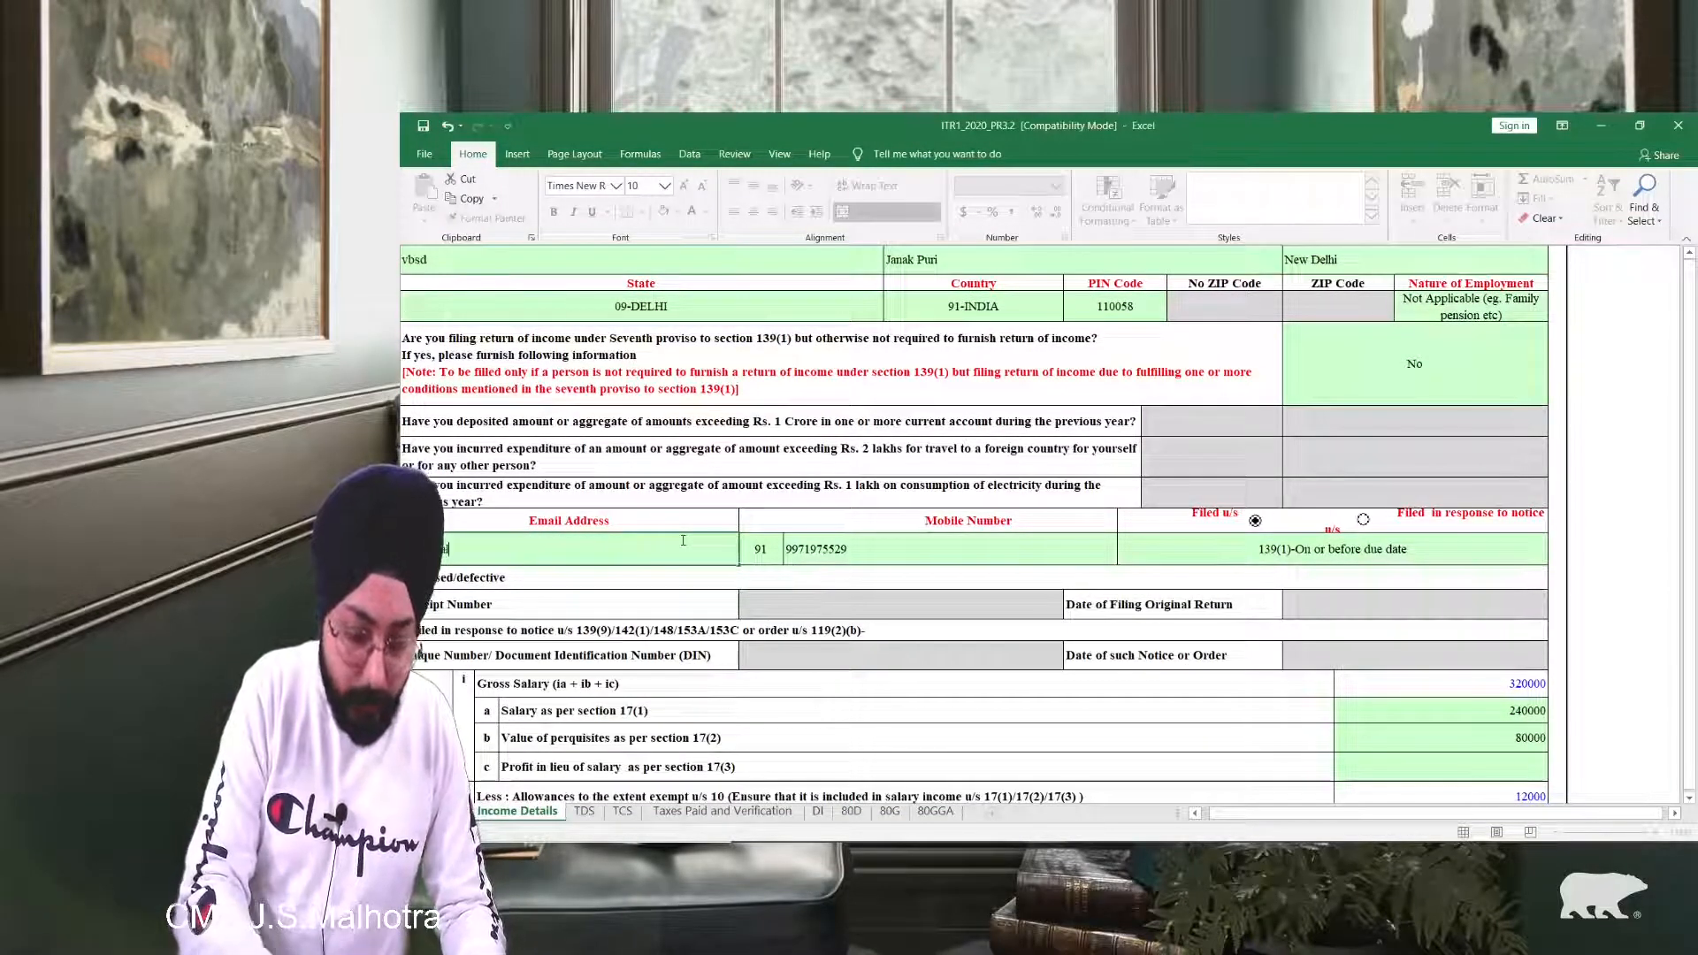
key("Return")
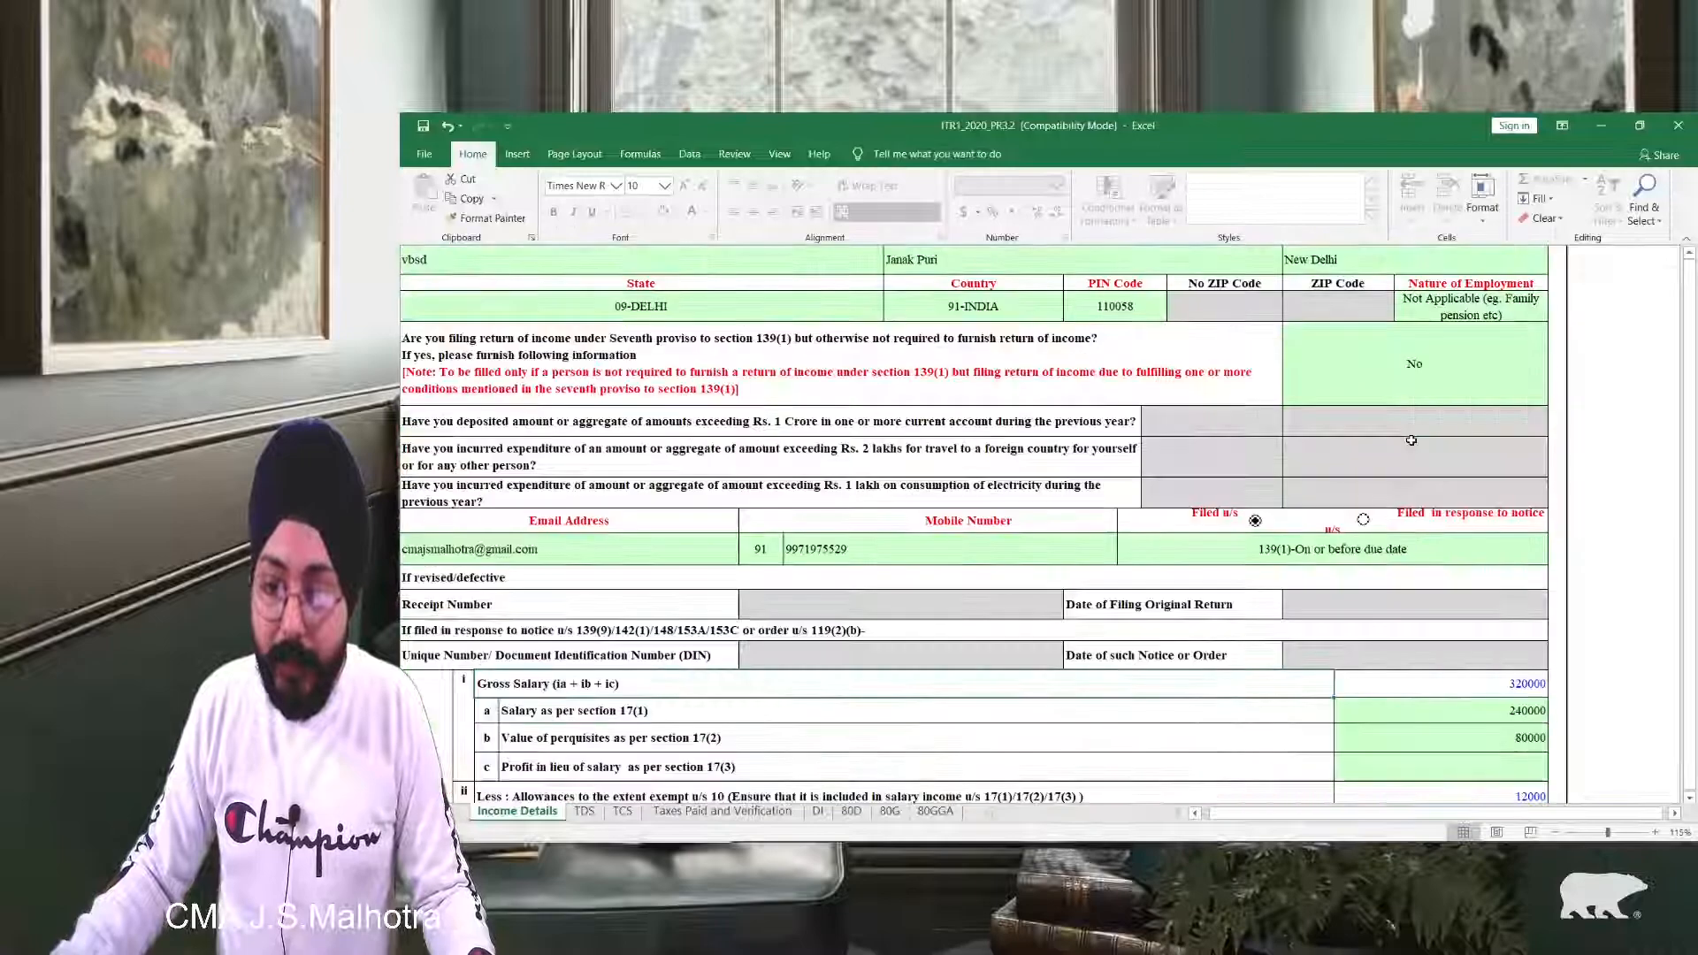
Step: In Part C, set the 01.04.2020–31.07.2020 Chapter VIA investment drop-down to No
scroll(1411, 436, "up", 1)
scroll(1411, 436, "up", 1)
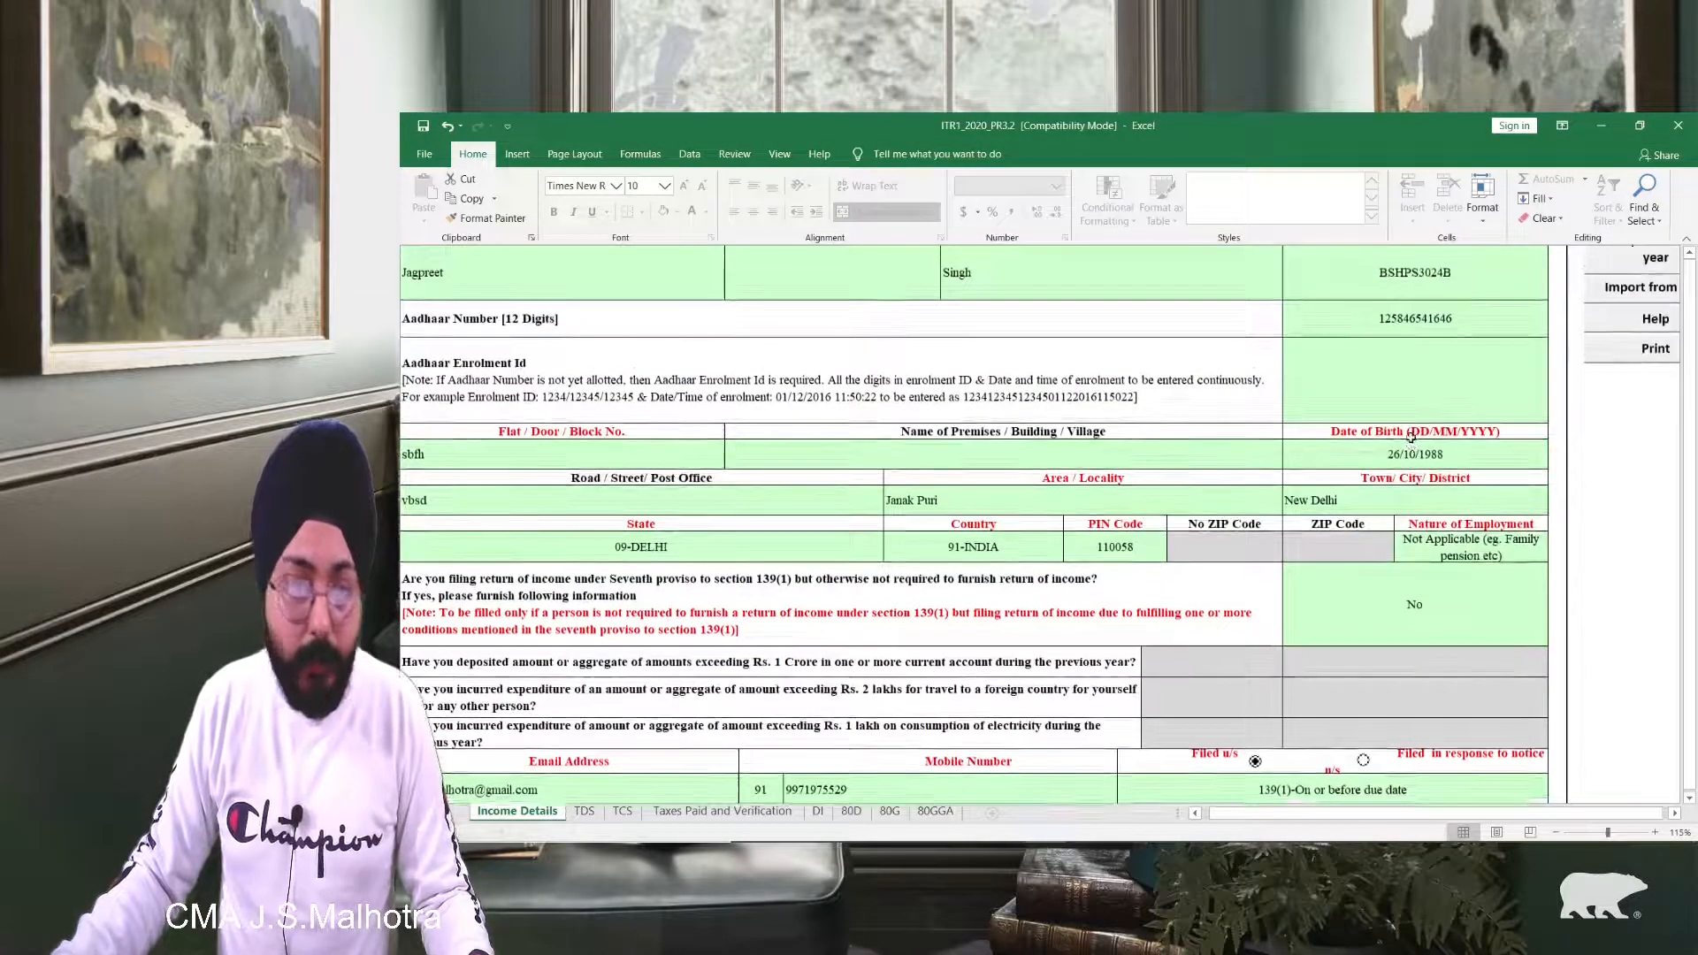
scroll(1403, 449, "down", 2)
scroll(1403, 450, "down", 7)
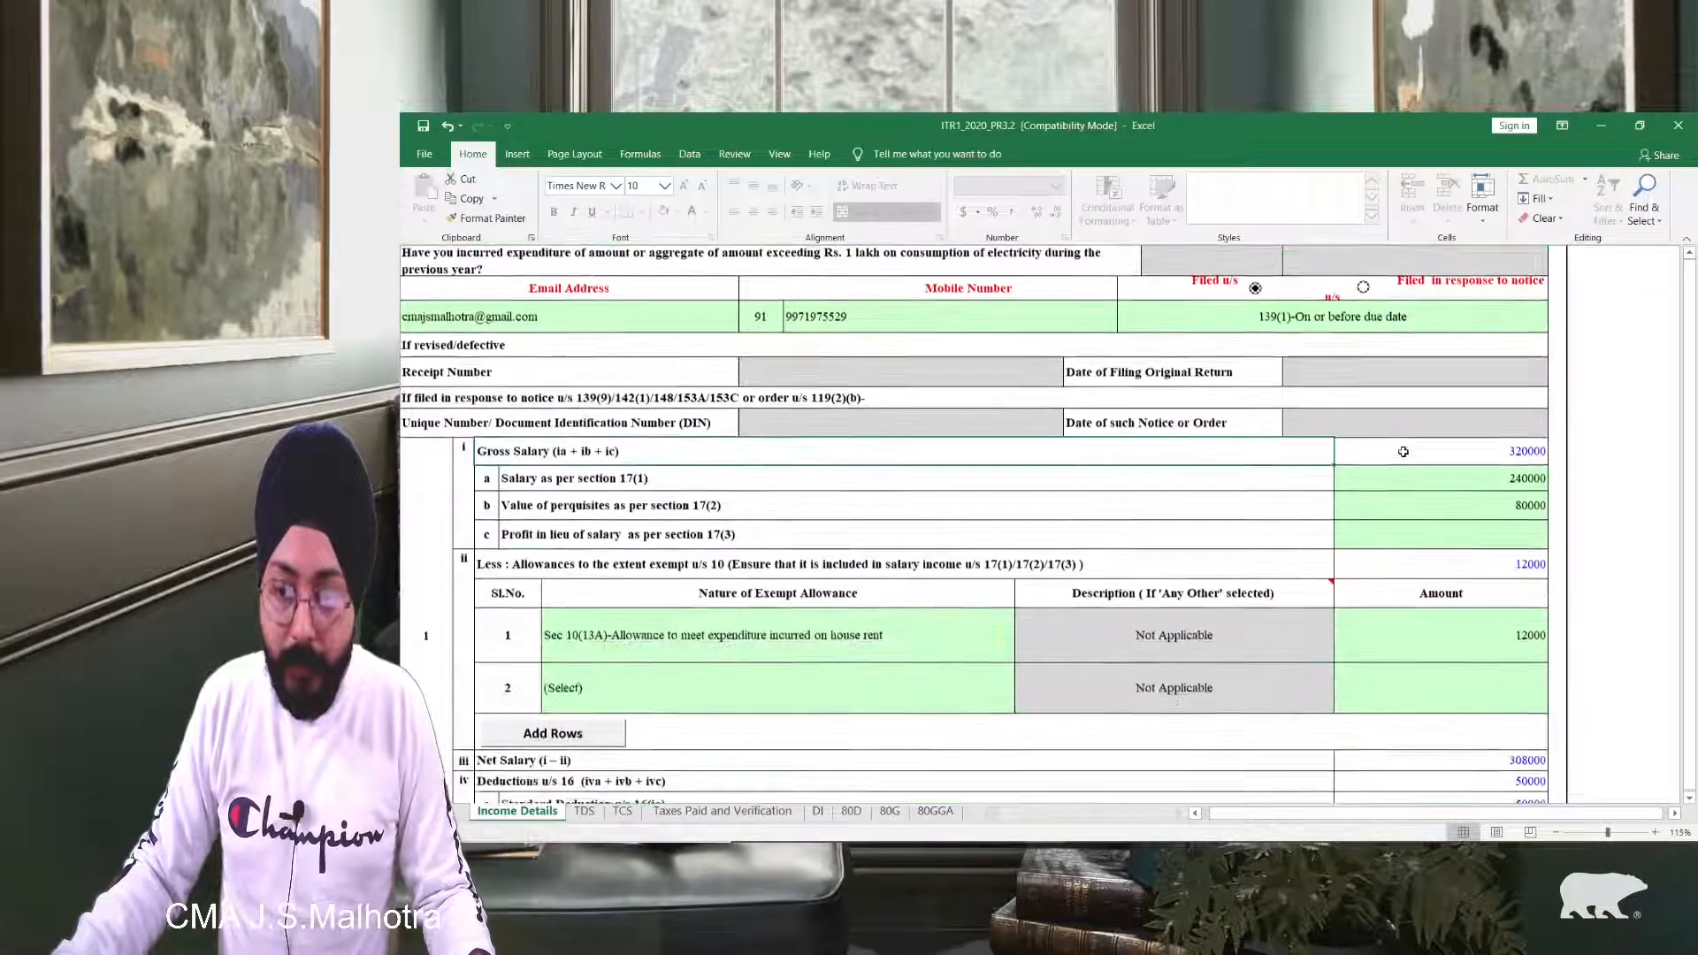
scroll(1403, 454, "down", 5)
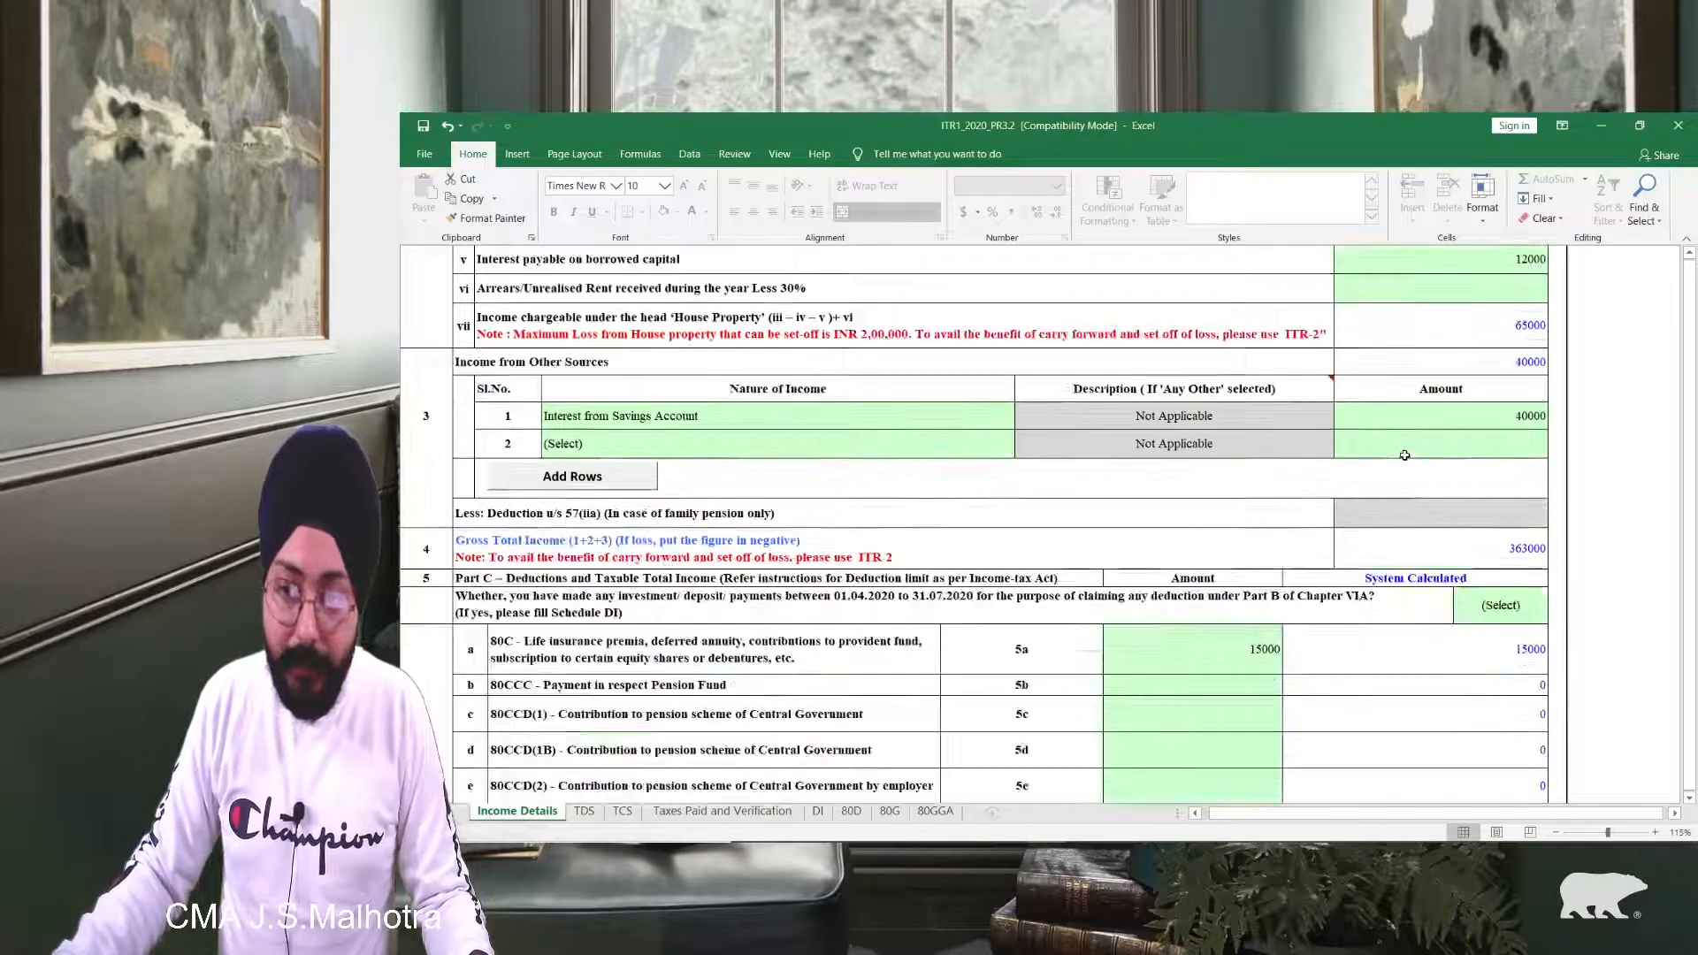
scroll(1405, 458, "up", 1)
scroll(1404, 458, "down", 1)
left_click(1478, 421)
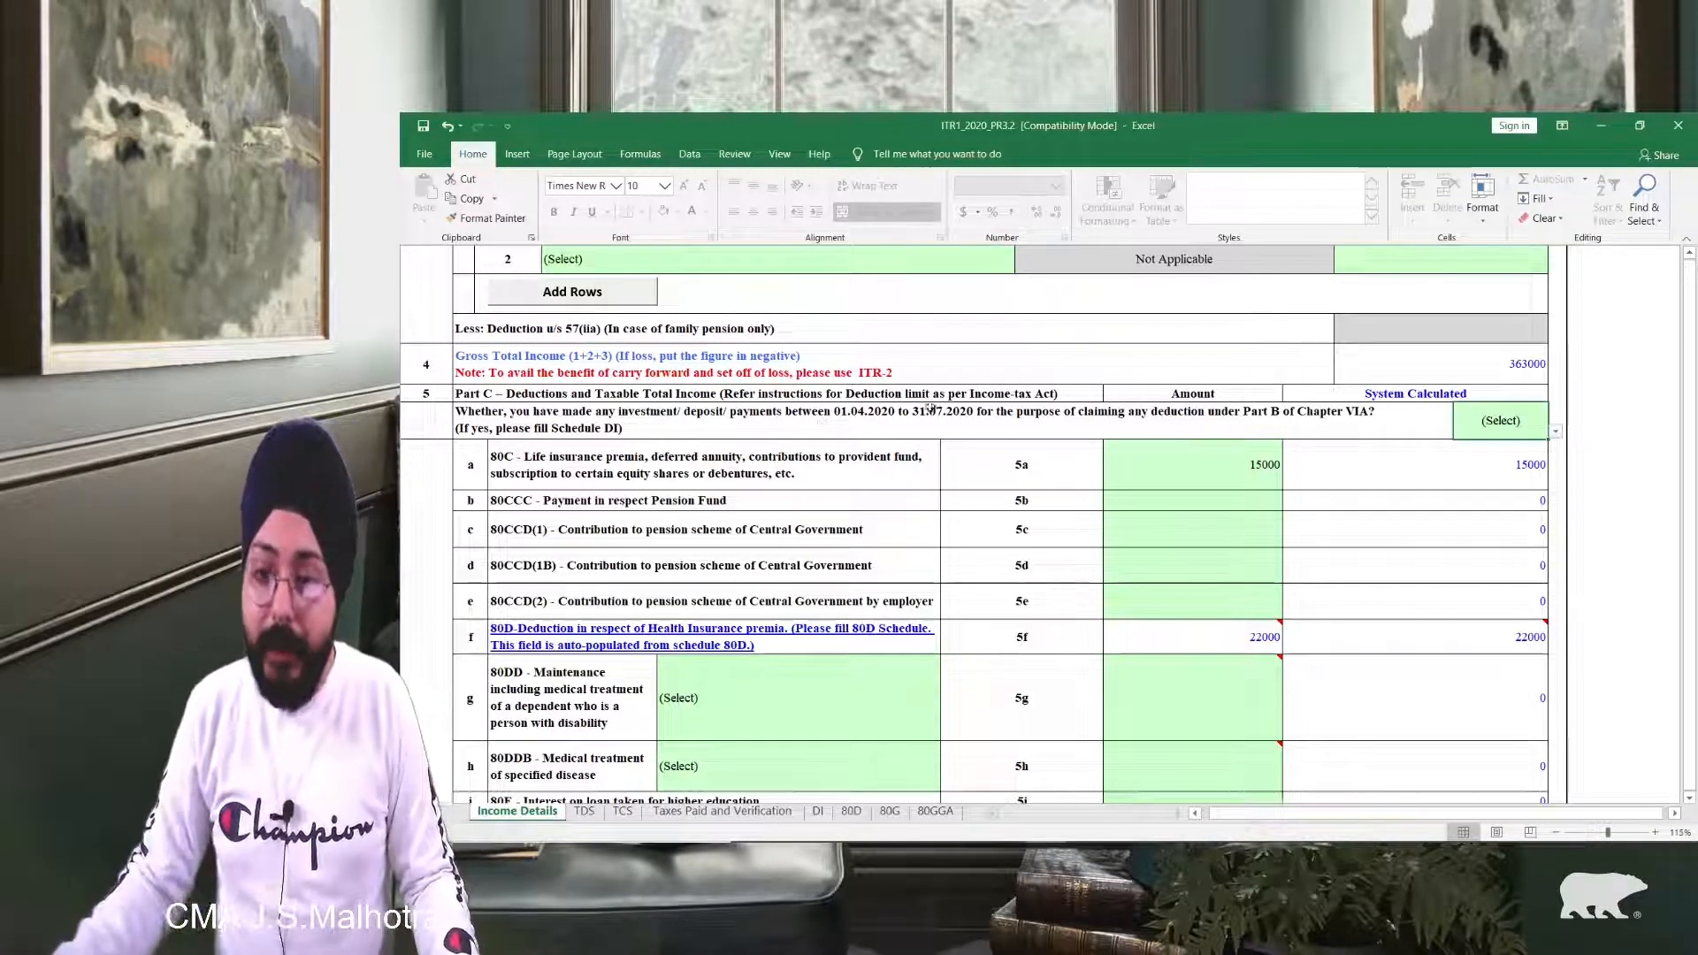
key("alt+Down")
left_click(1450, 475)
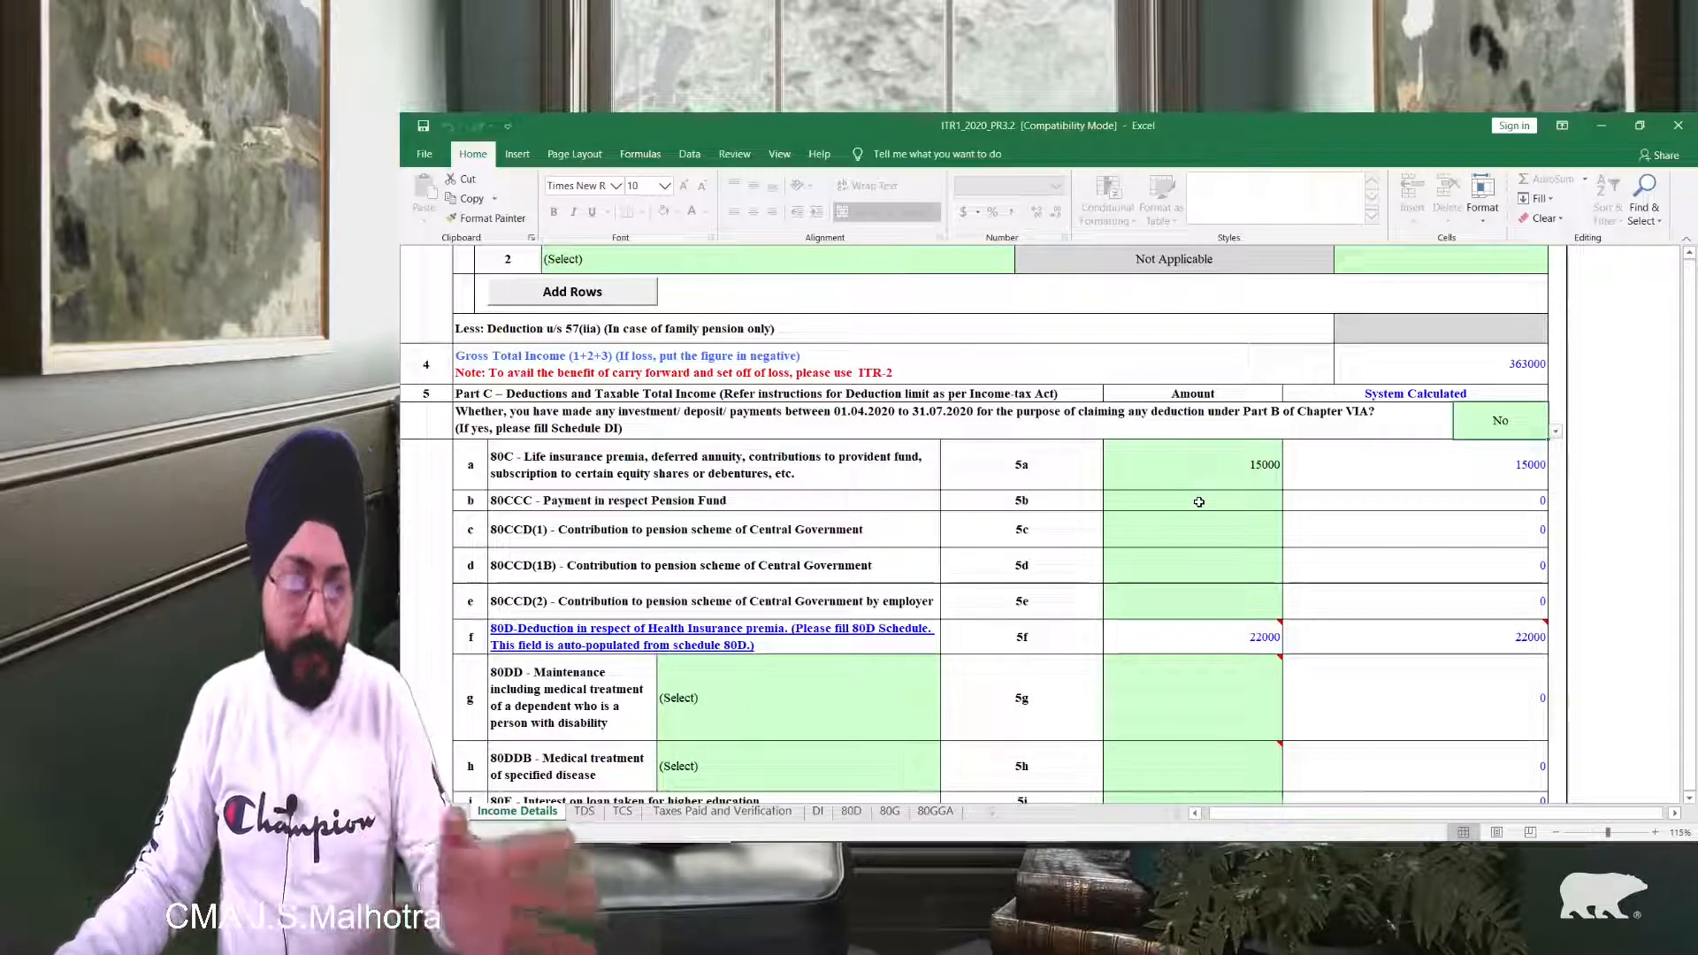
scroll(1218, 496, "down", 15)
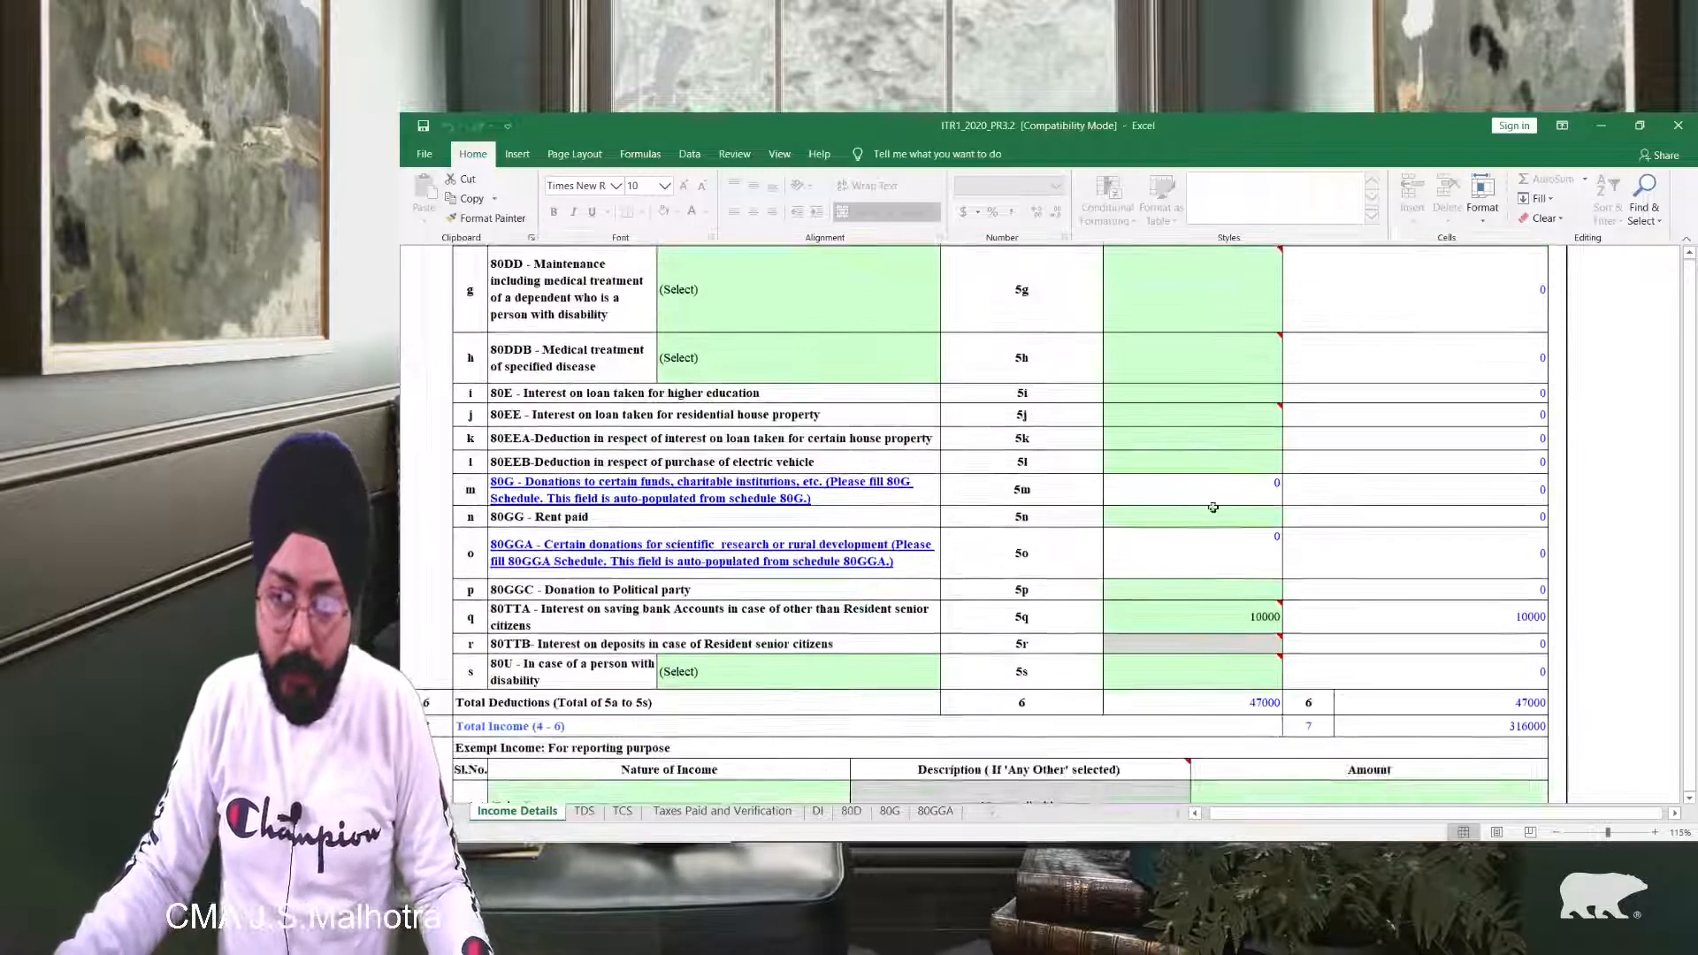
scroll(867, 578, "up", 20)
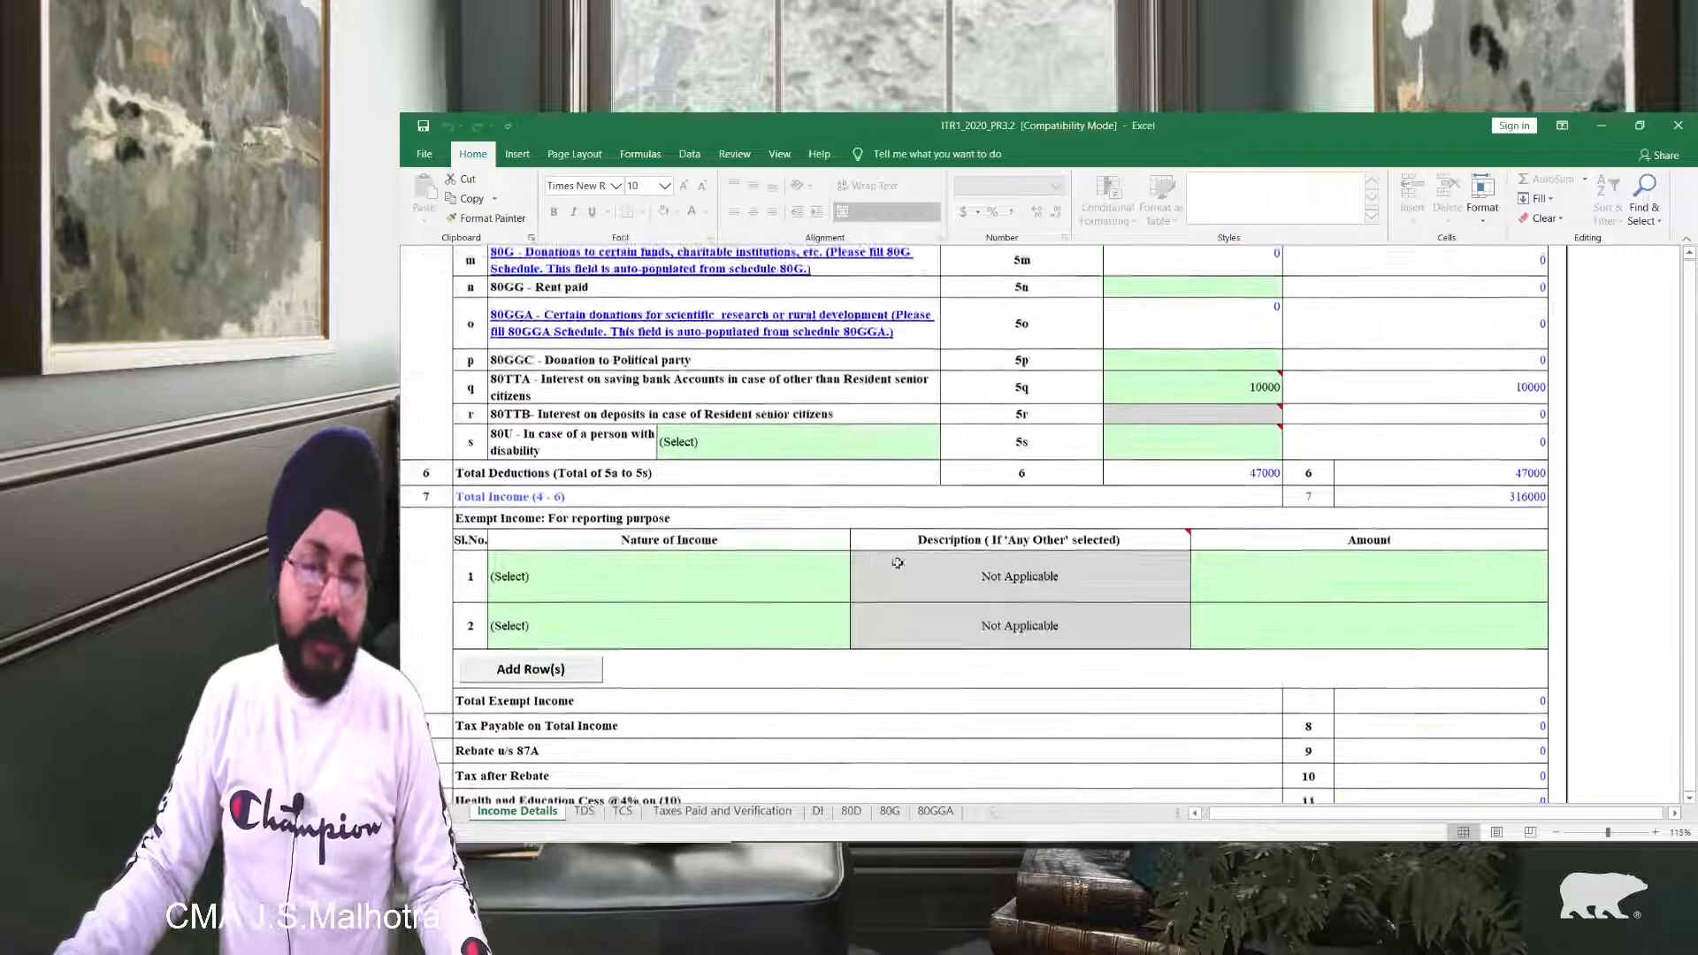
Step: Validate the Income Details sheet, acknowledge the 'Sheet Income Details is OK' alert, and go to the TDS sheet
scroll(1645, 393, "up", 3)
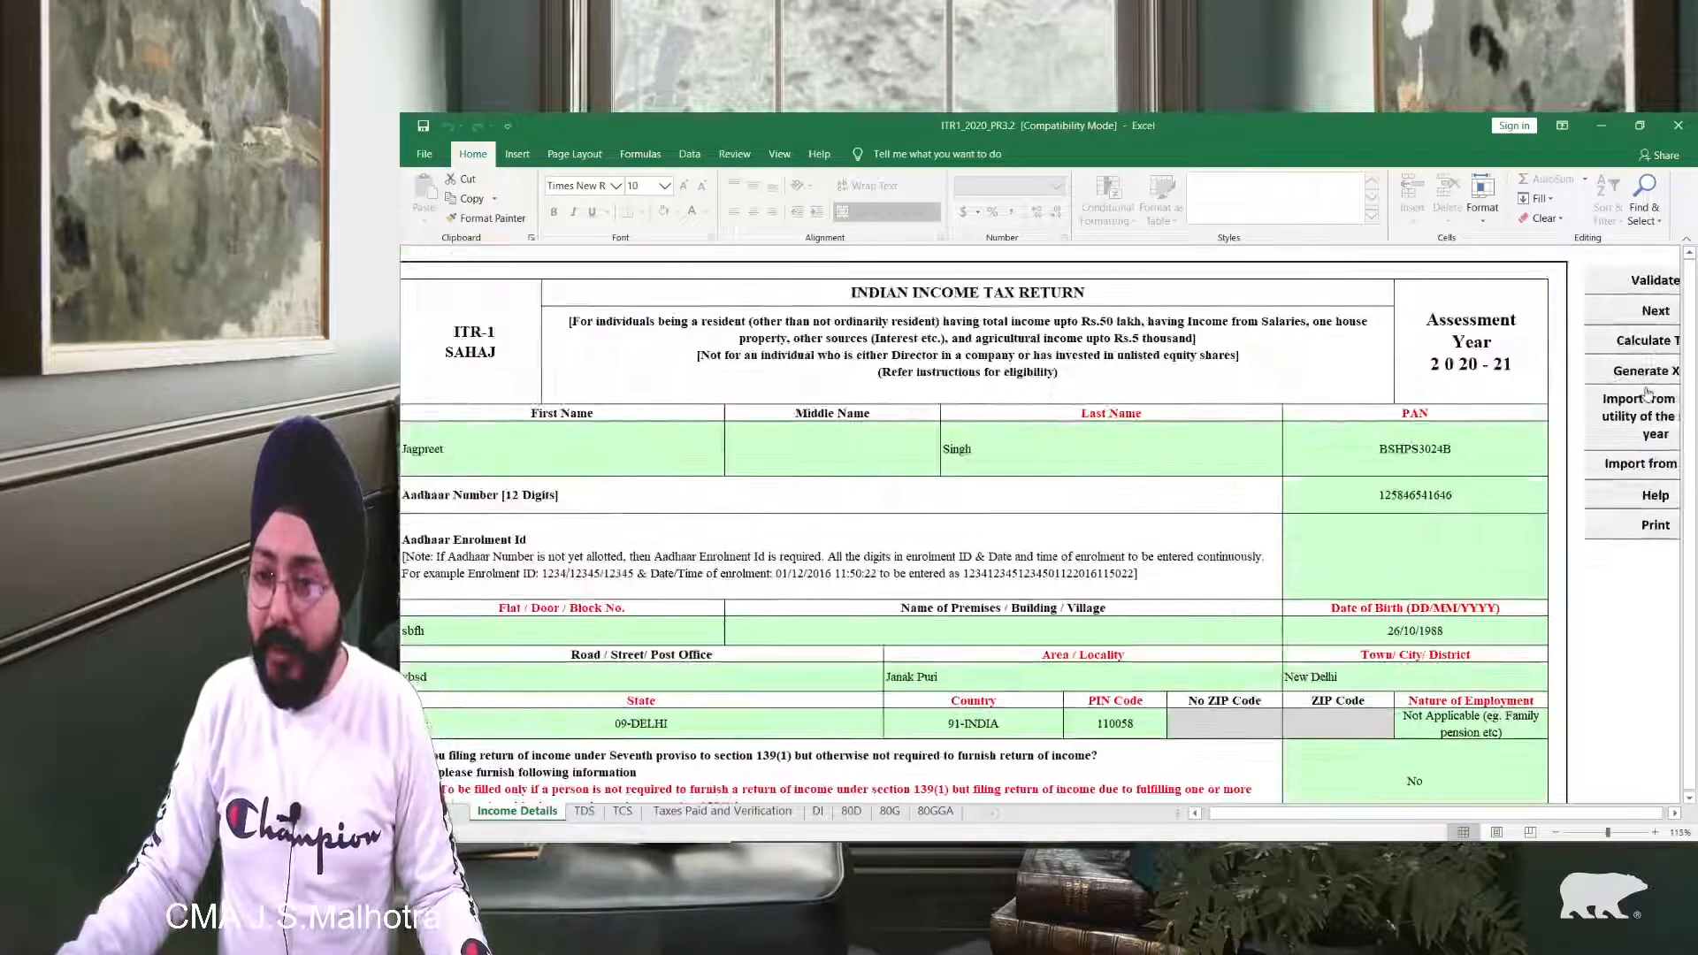
left_click(1633, 283)
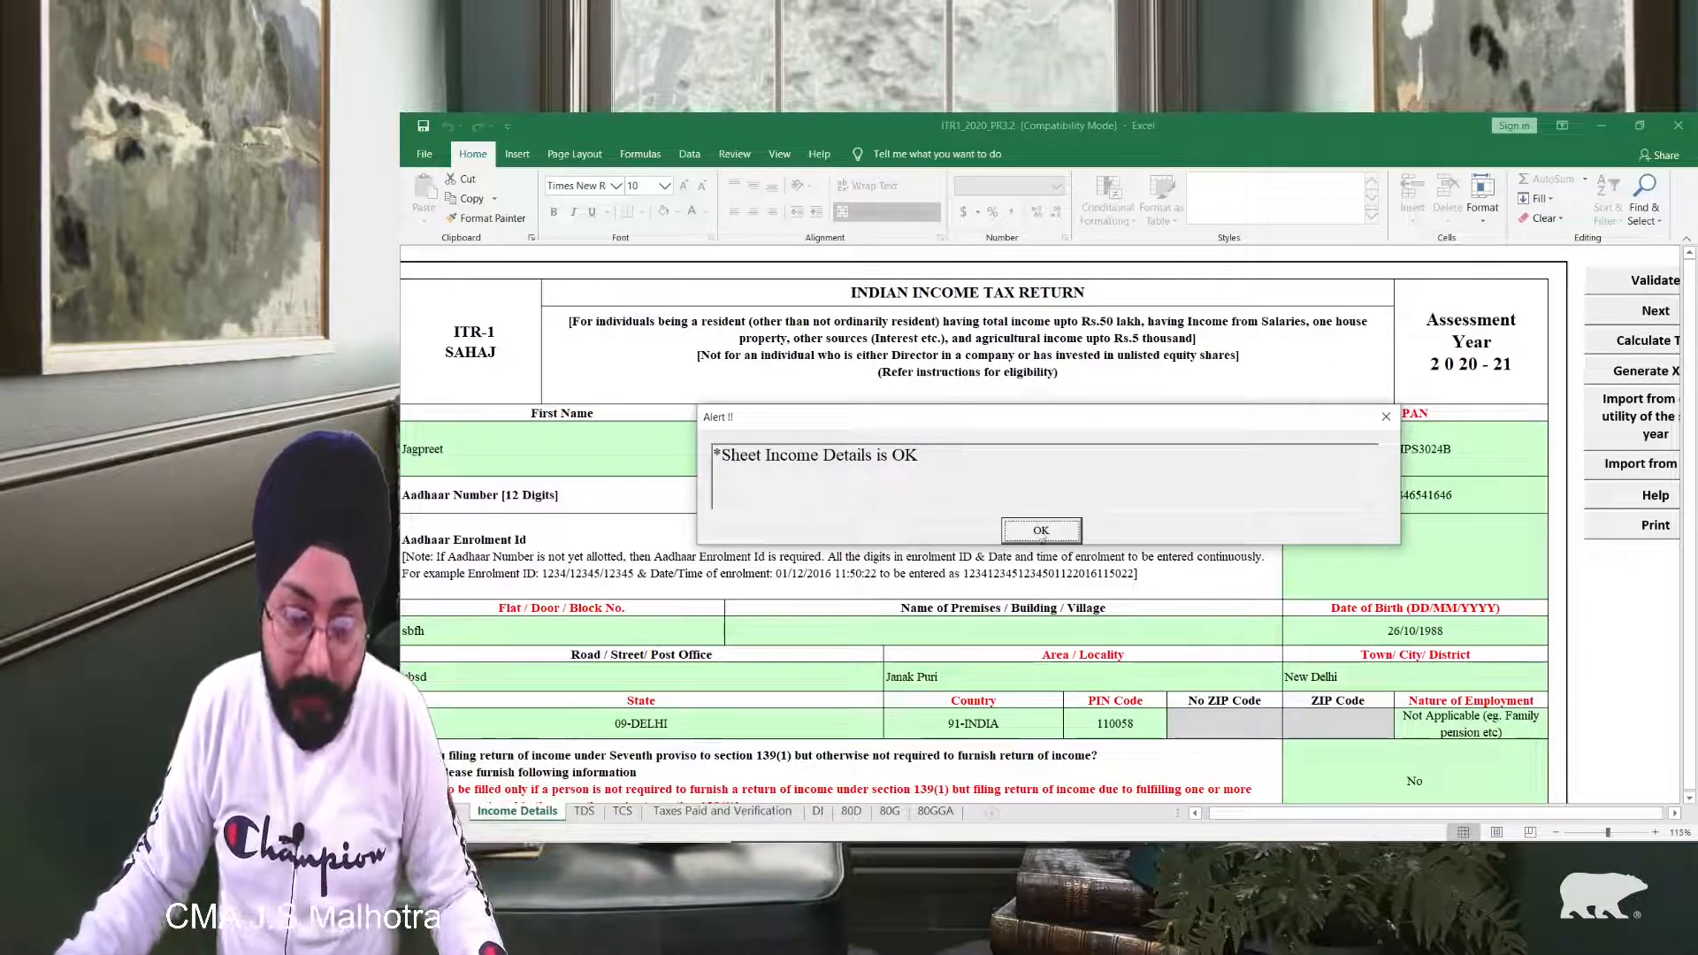
left_click(1040, 532)
left_click(582, 810)
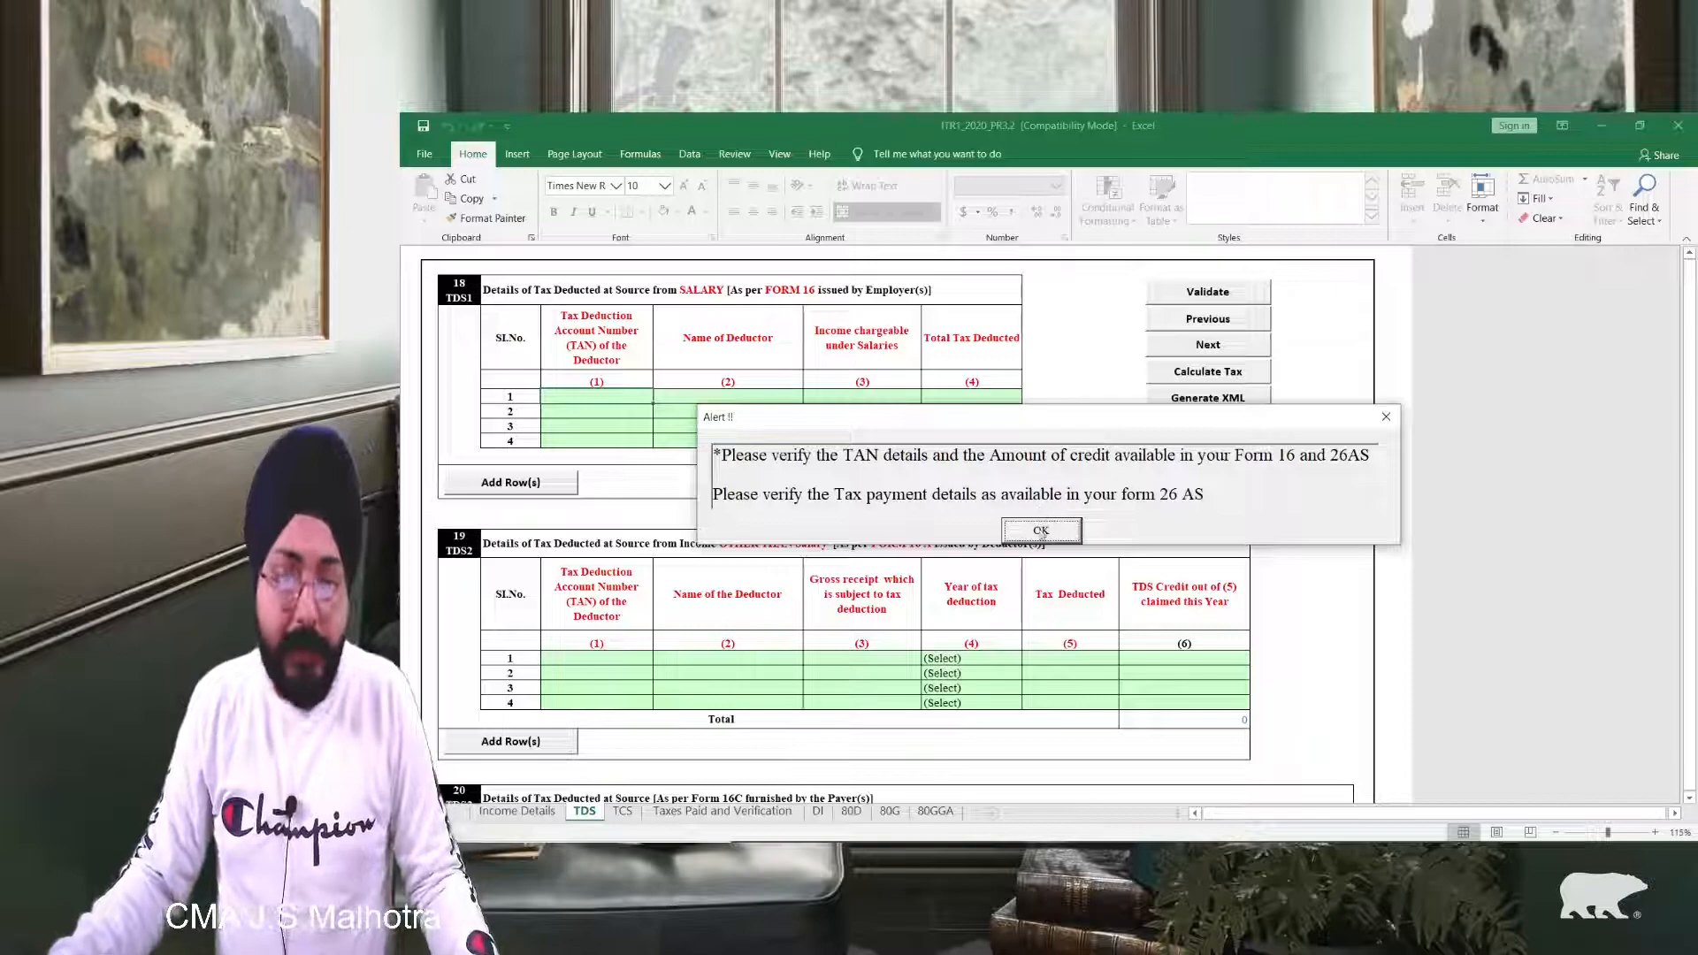
Step: Dismiss the TAN/Form 26AS alert and review TDS1 row 1's deductor, salary income and tax-deducted fields
left_click(1040, 532)
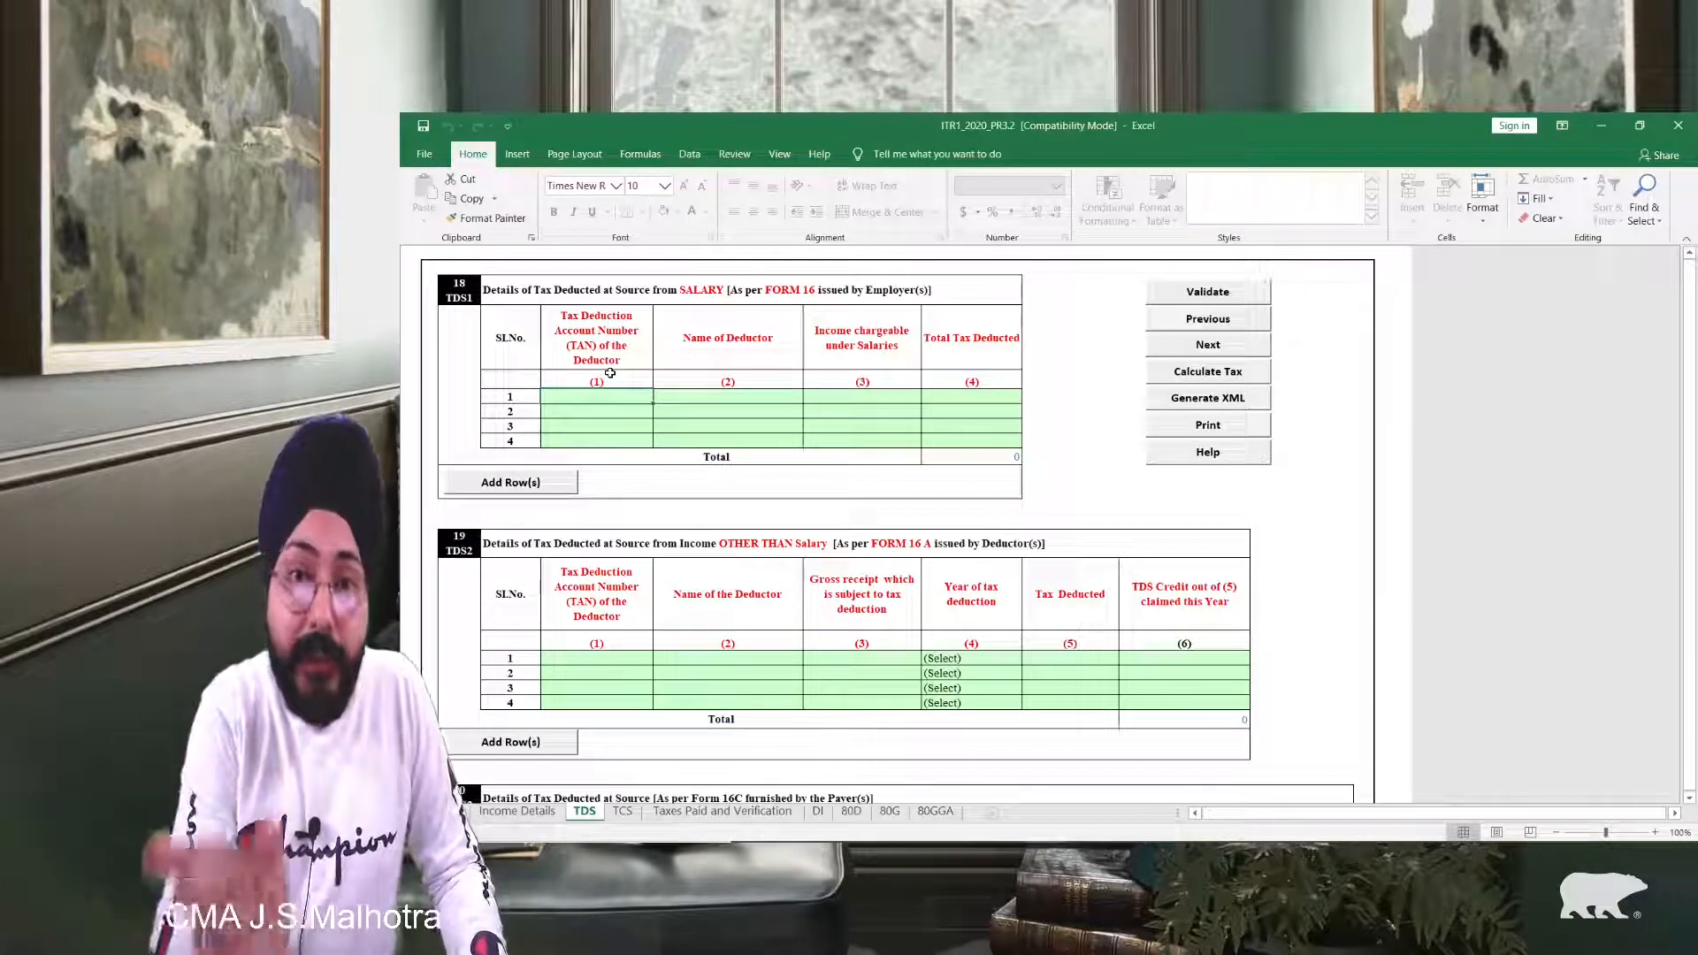
scroll(611, 373, "up", 2)
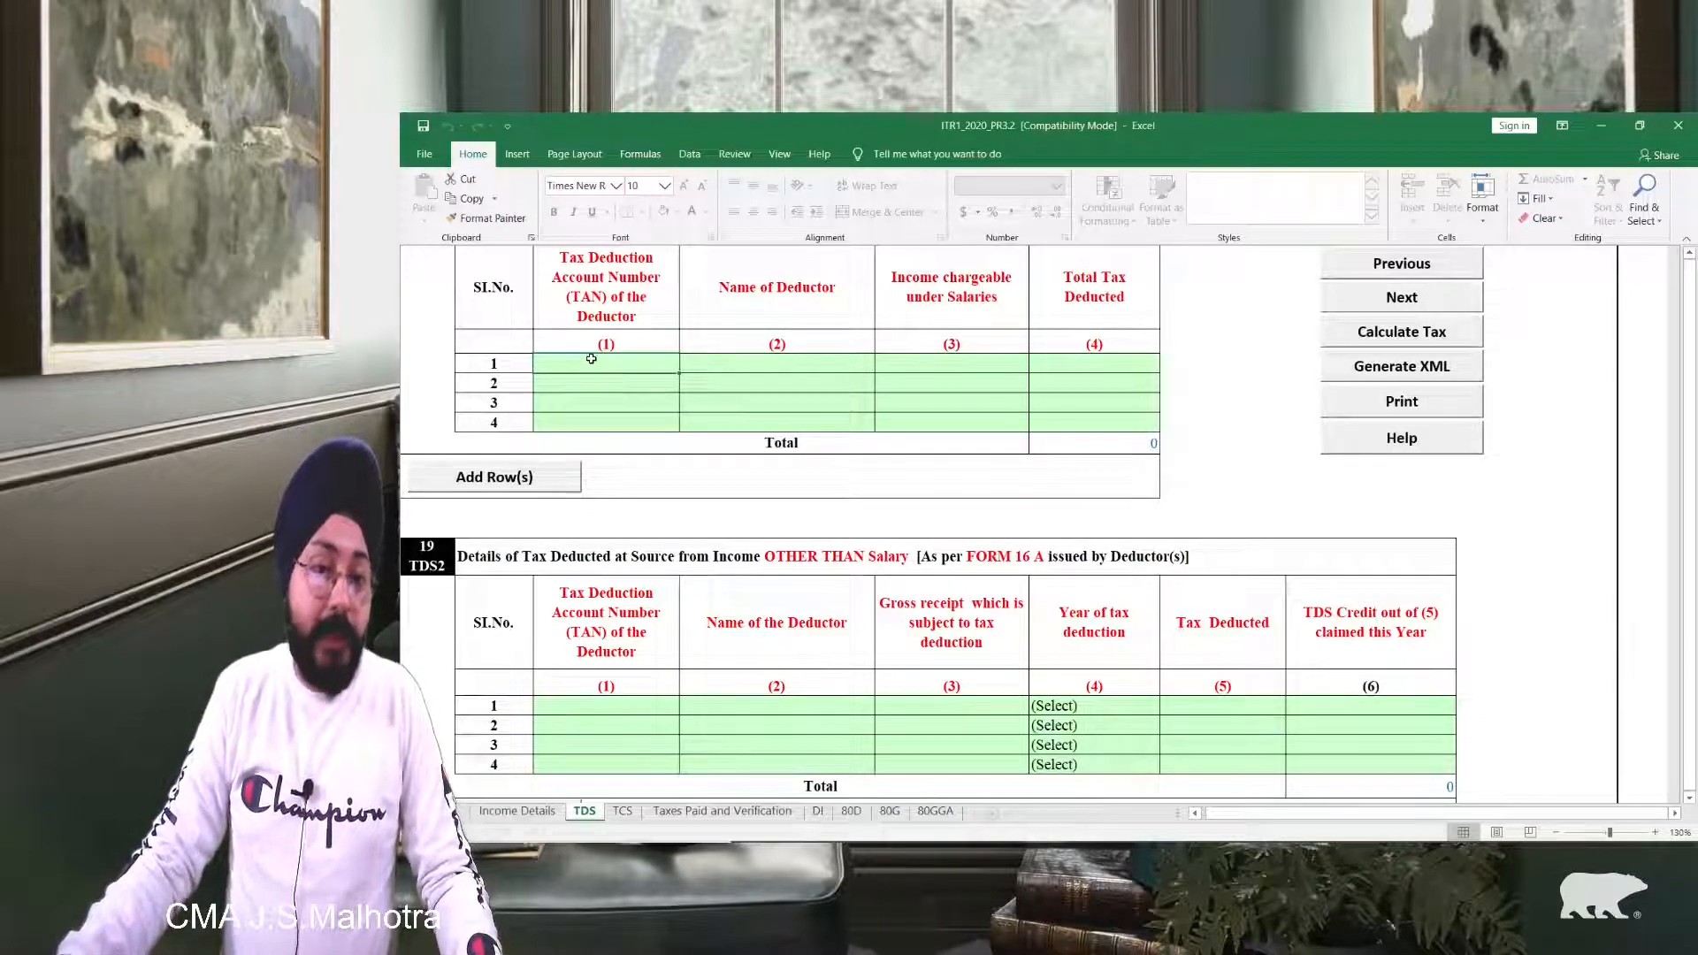
left_click(702, 366)
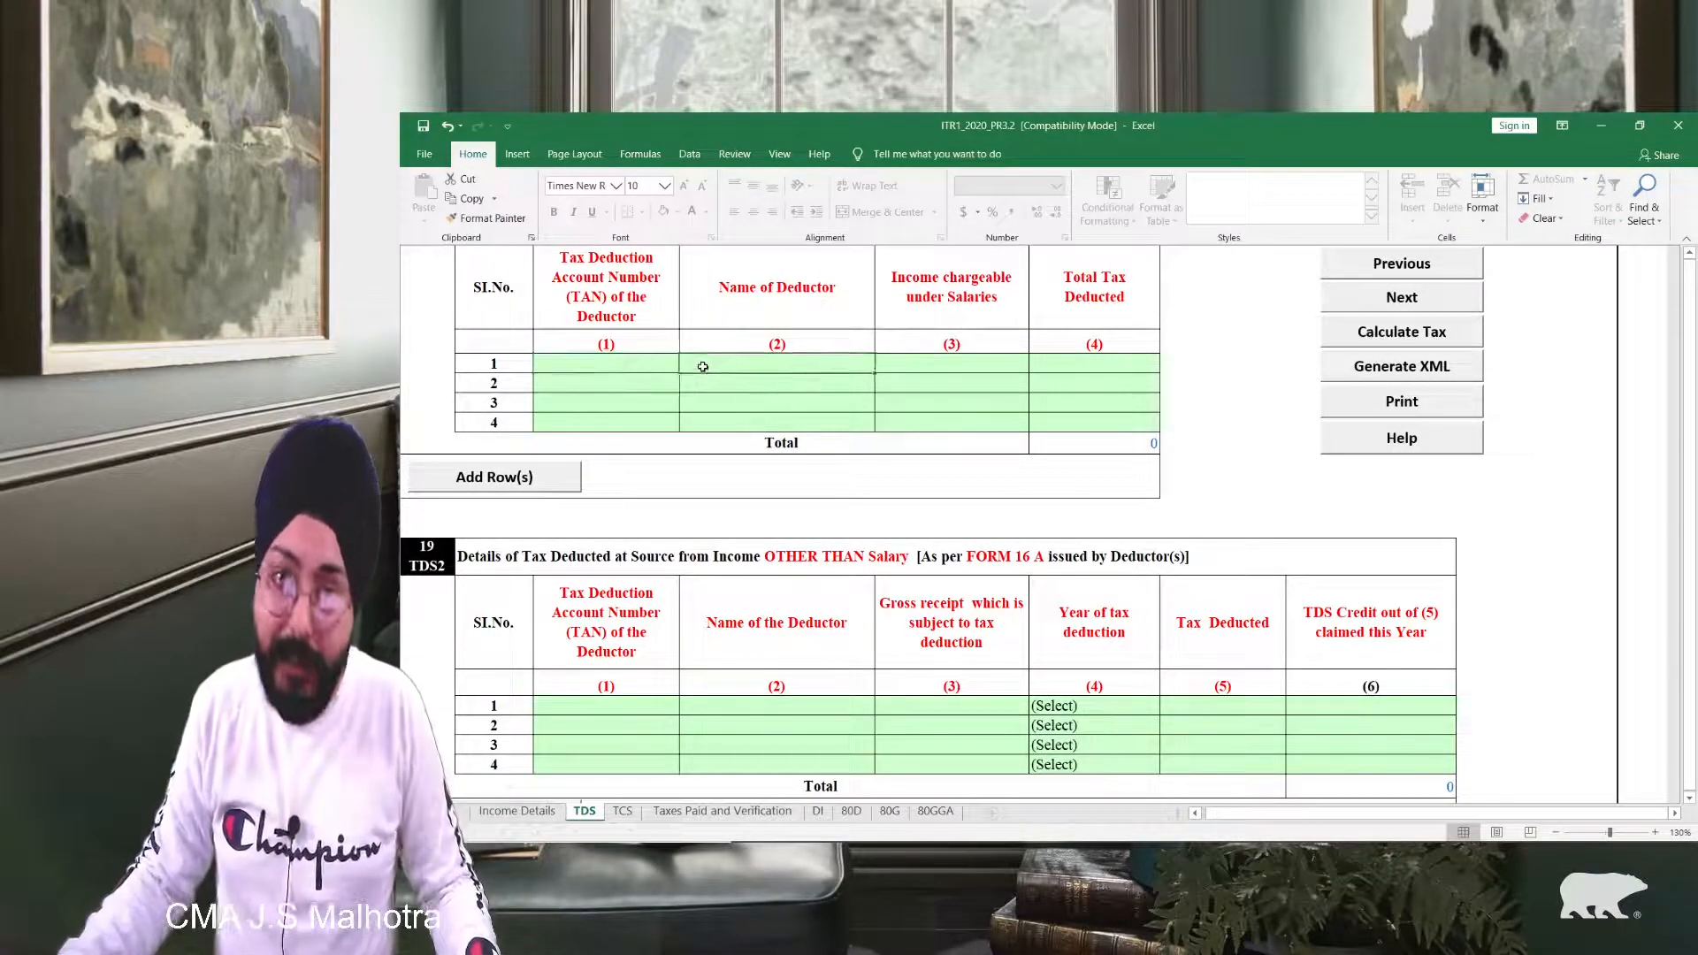
left_click(891, 368)
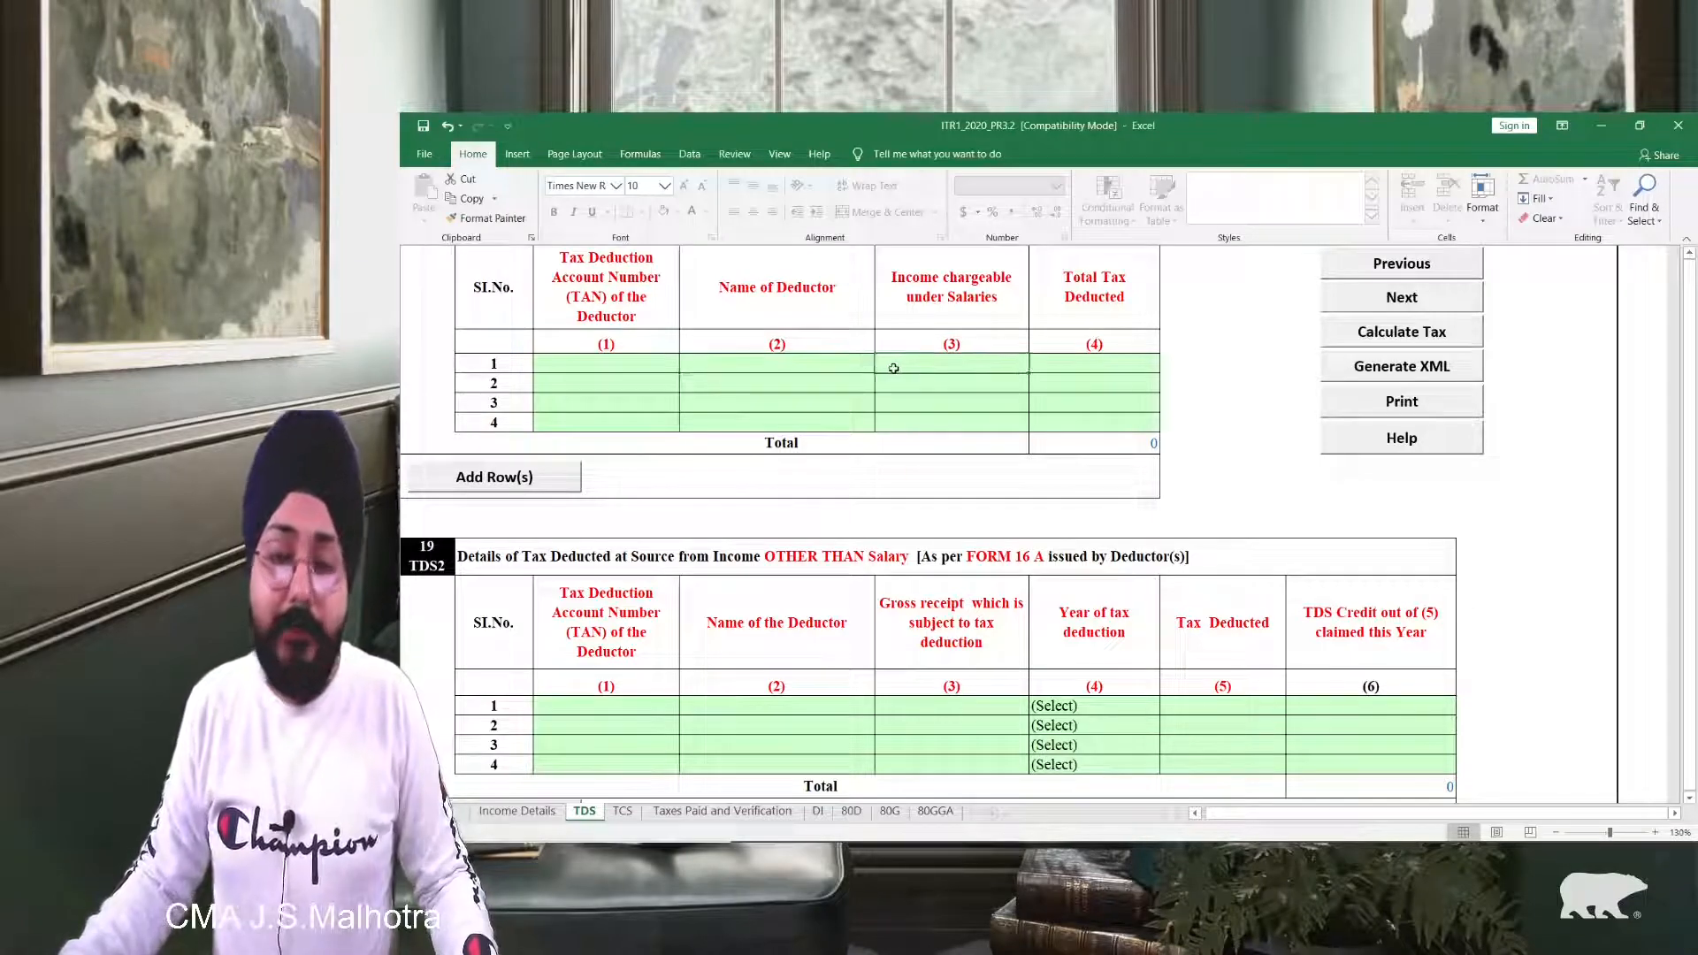
left_click(1044, 373)
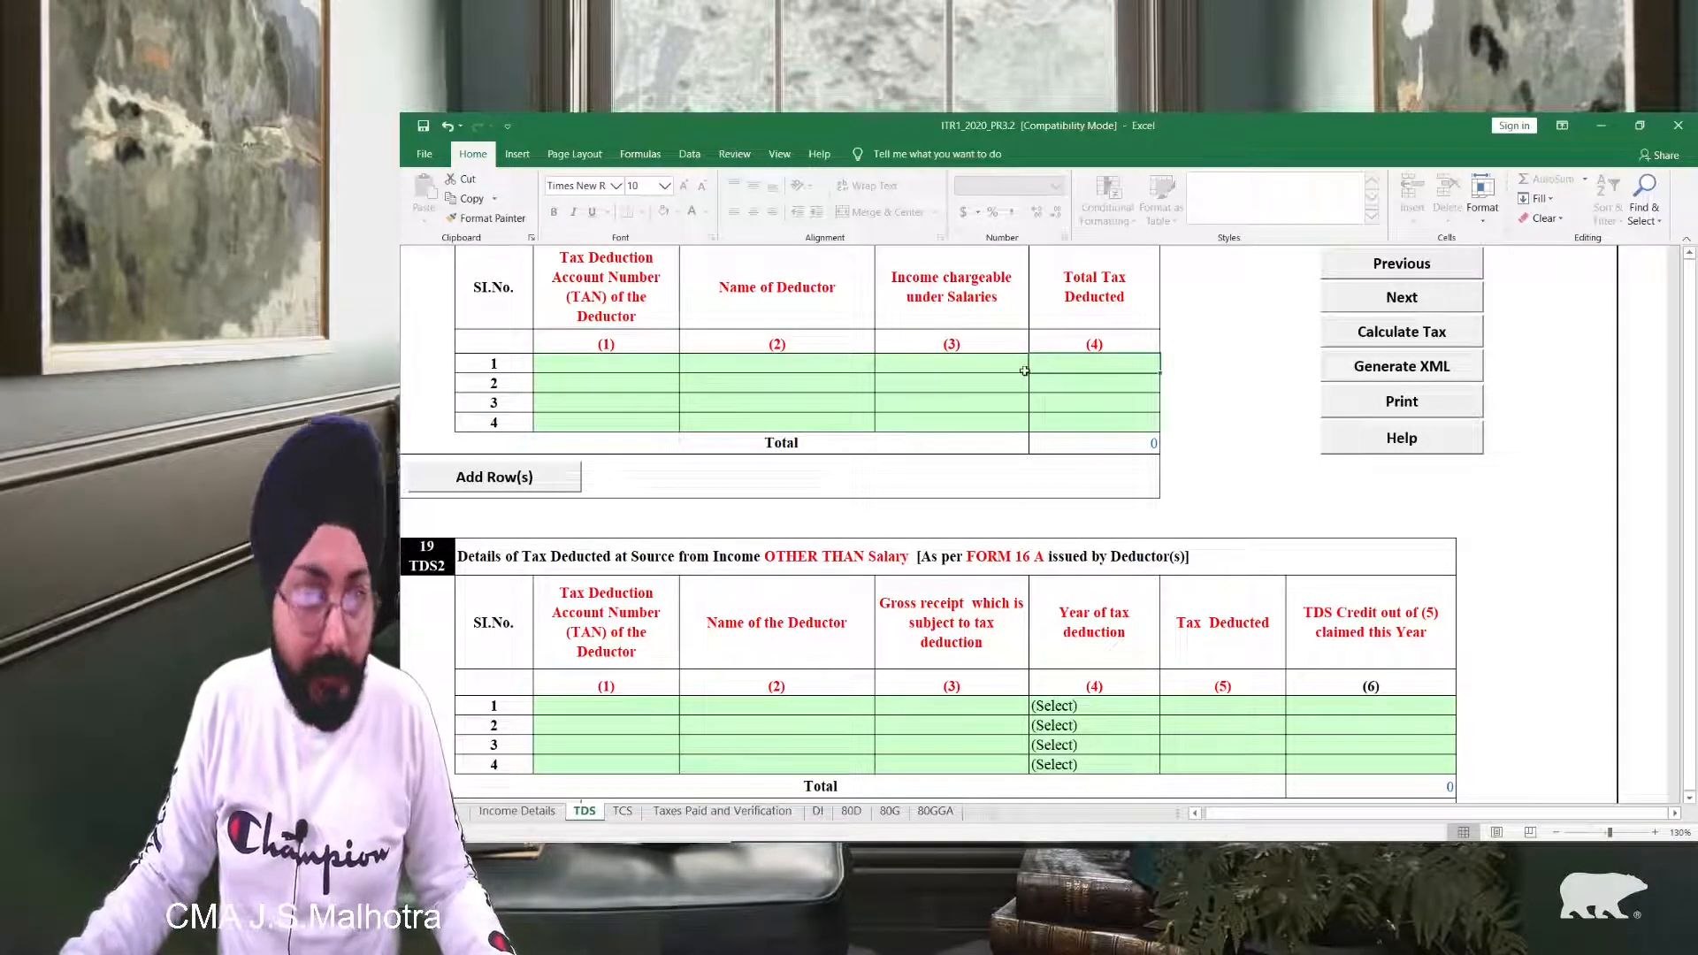
left_click(925, 367)
left_click(1088, 365)
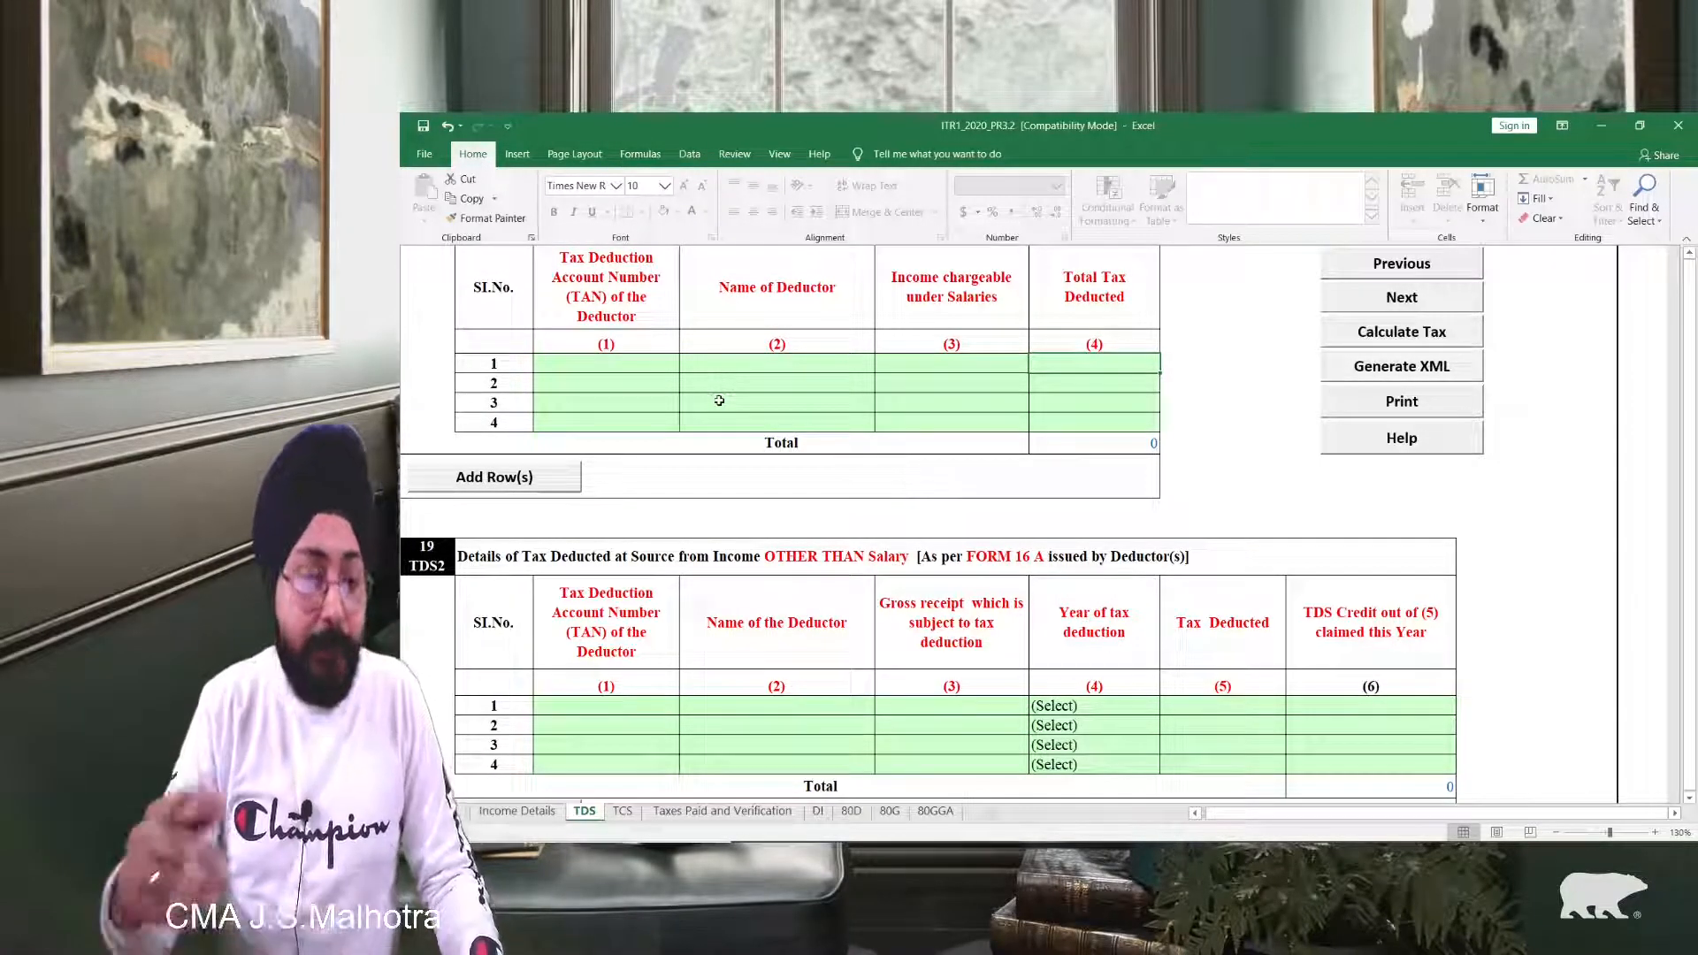
Step: Enter gross receipt 40000 and year of deduction 2019 in TDS2 row 1
left_click(610, 699)
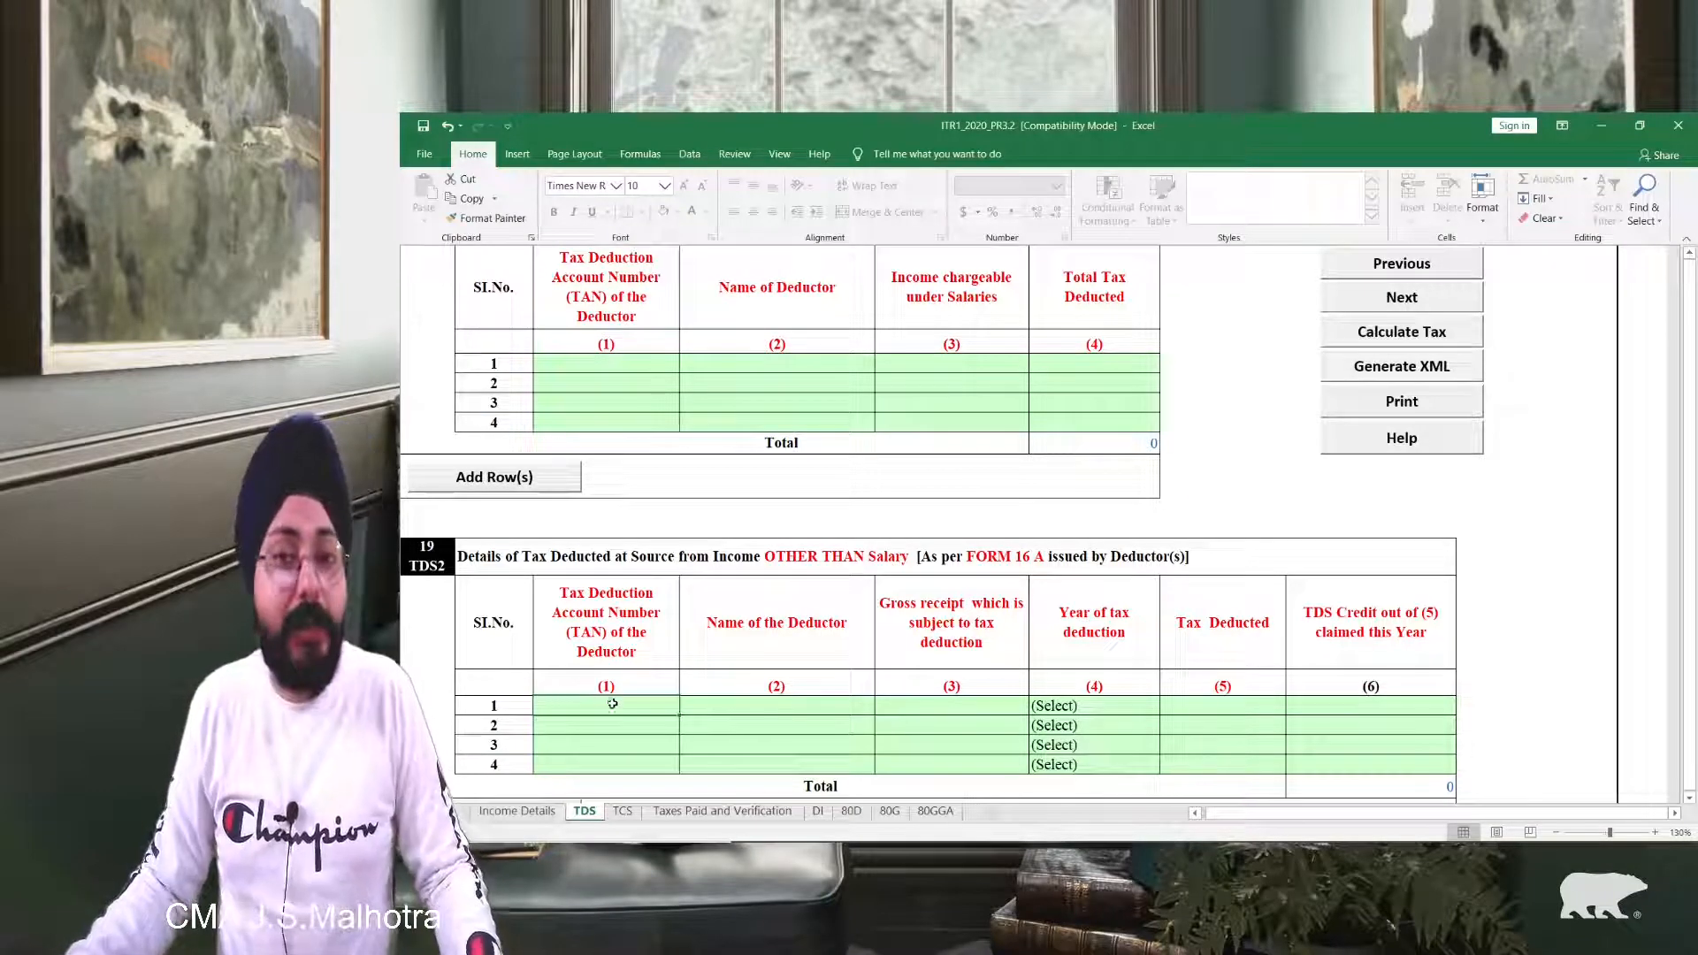
left_click(721, 705)
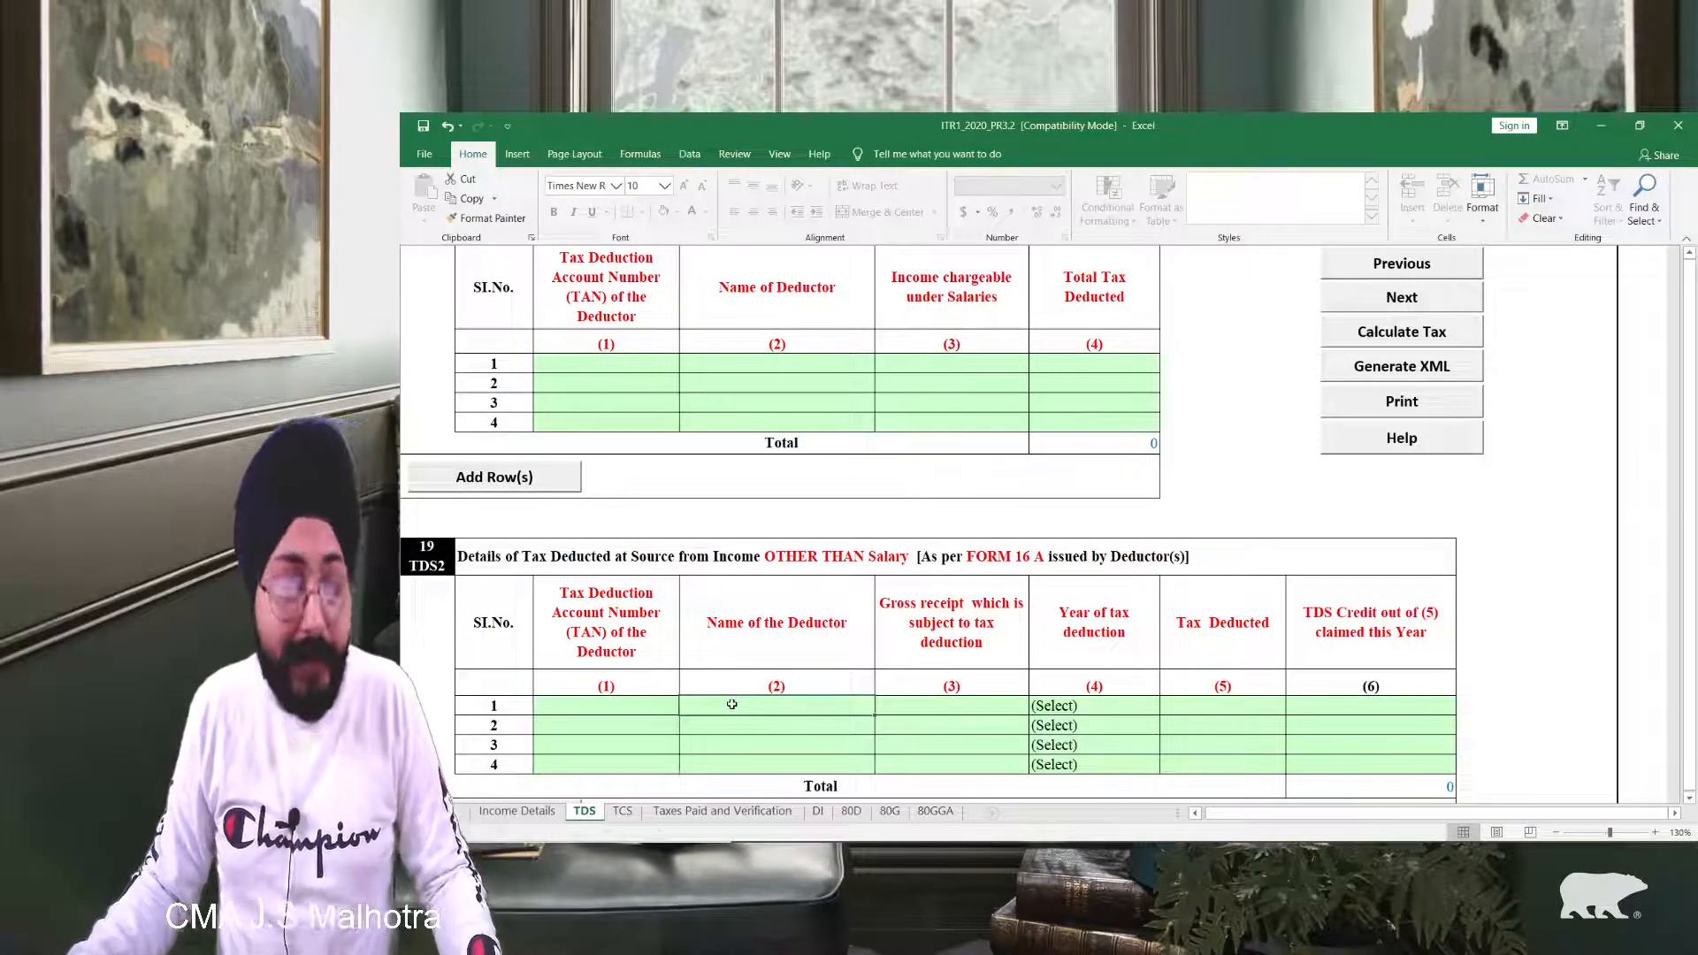
left_click(919, 705)
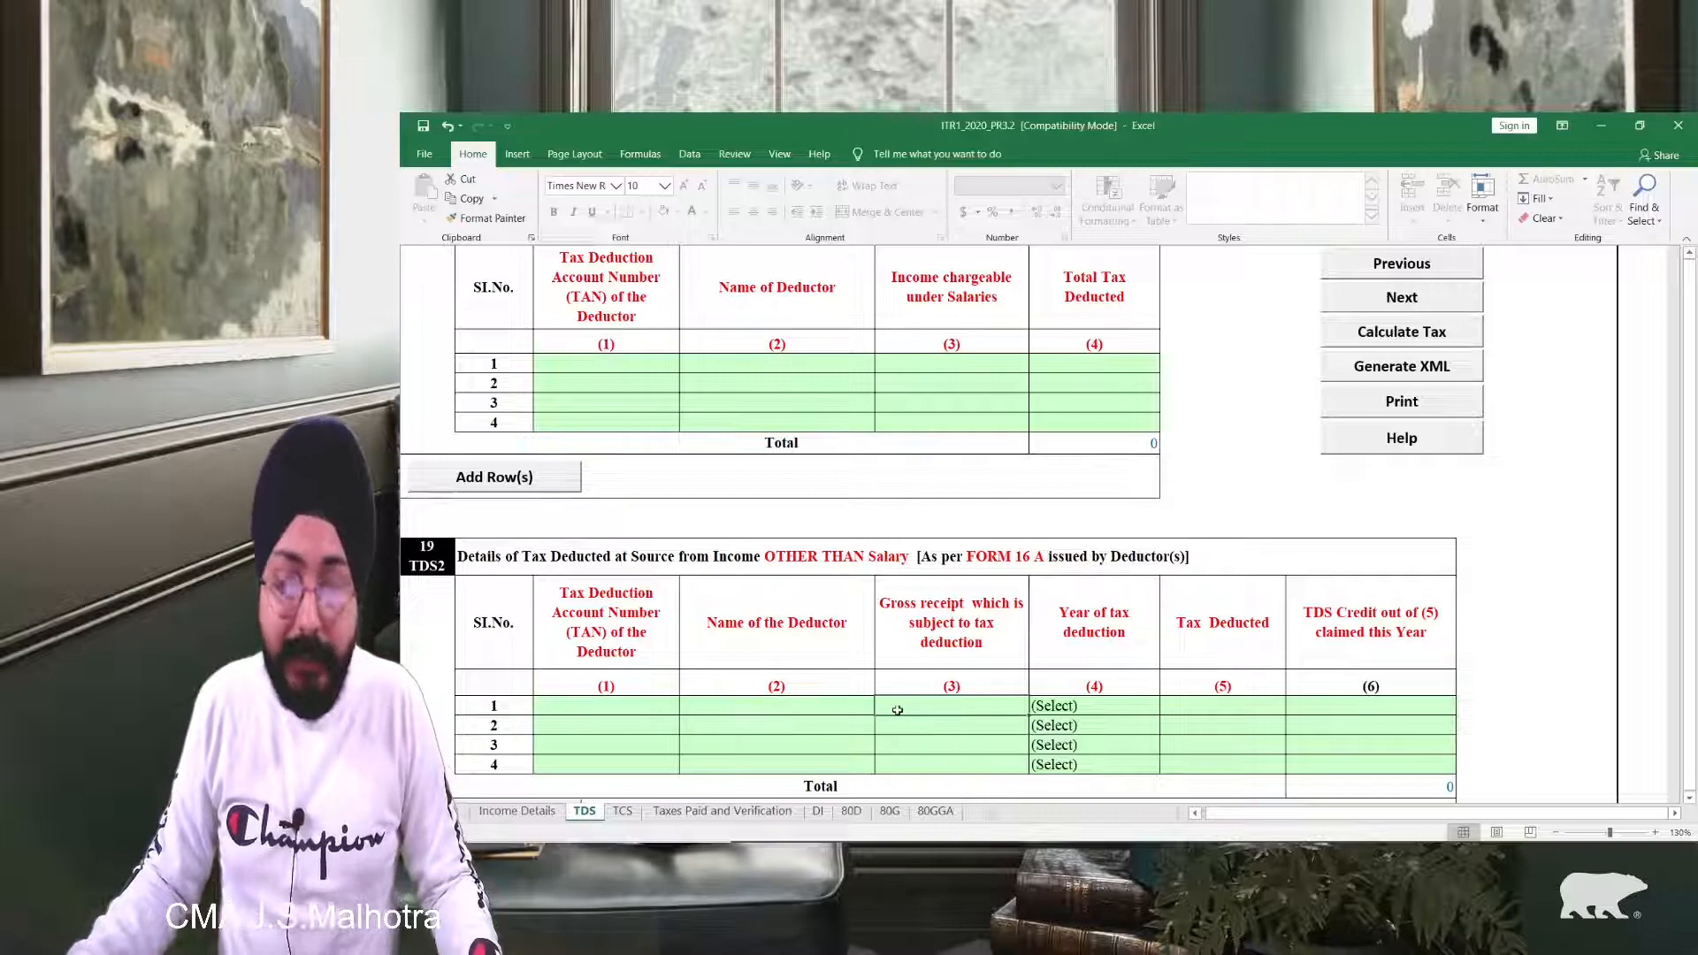
type("40000")
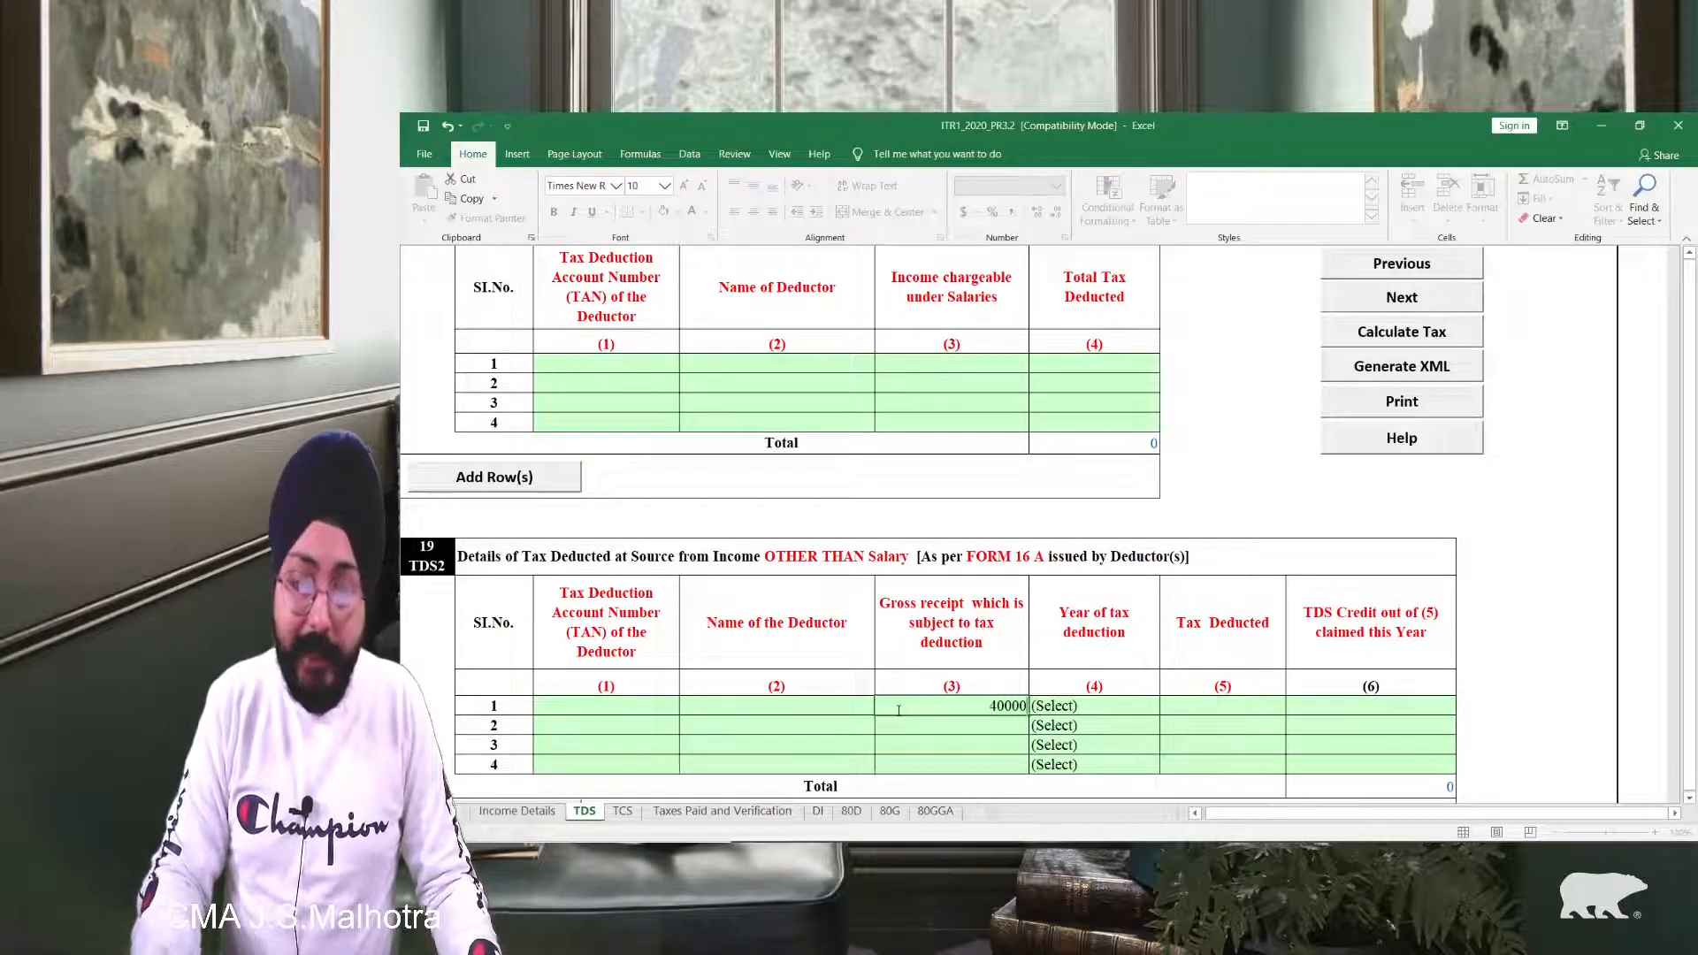
key("Tab")
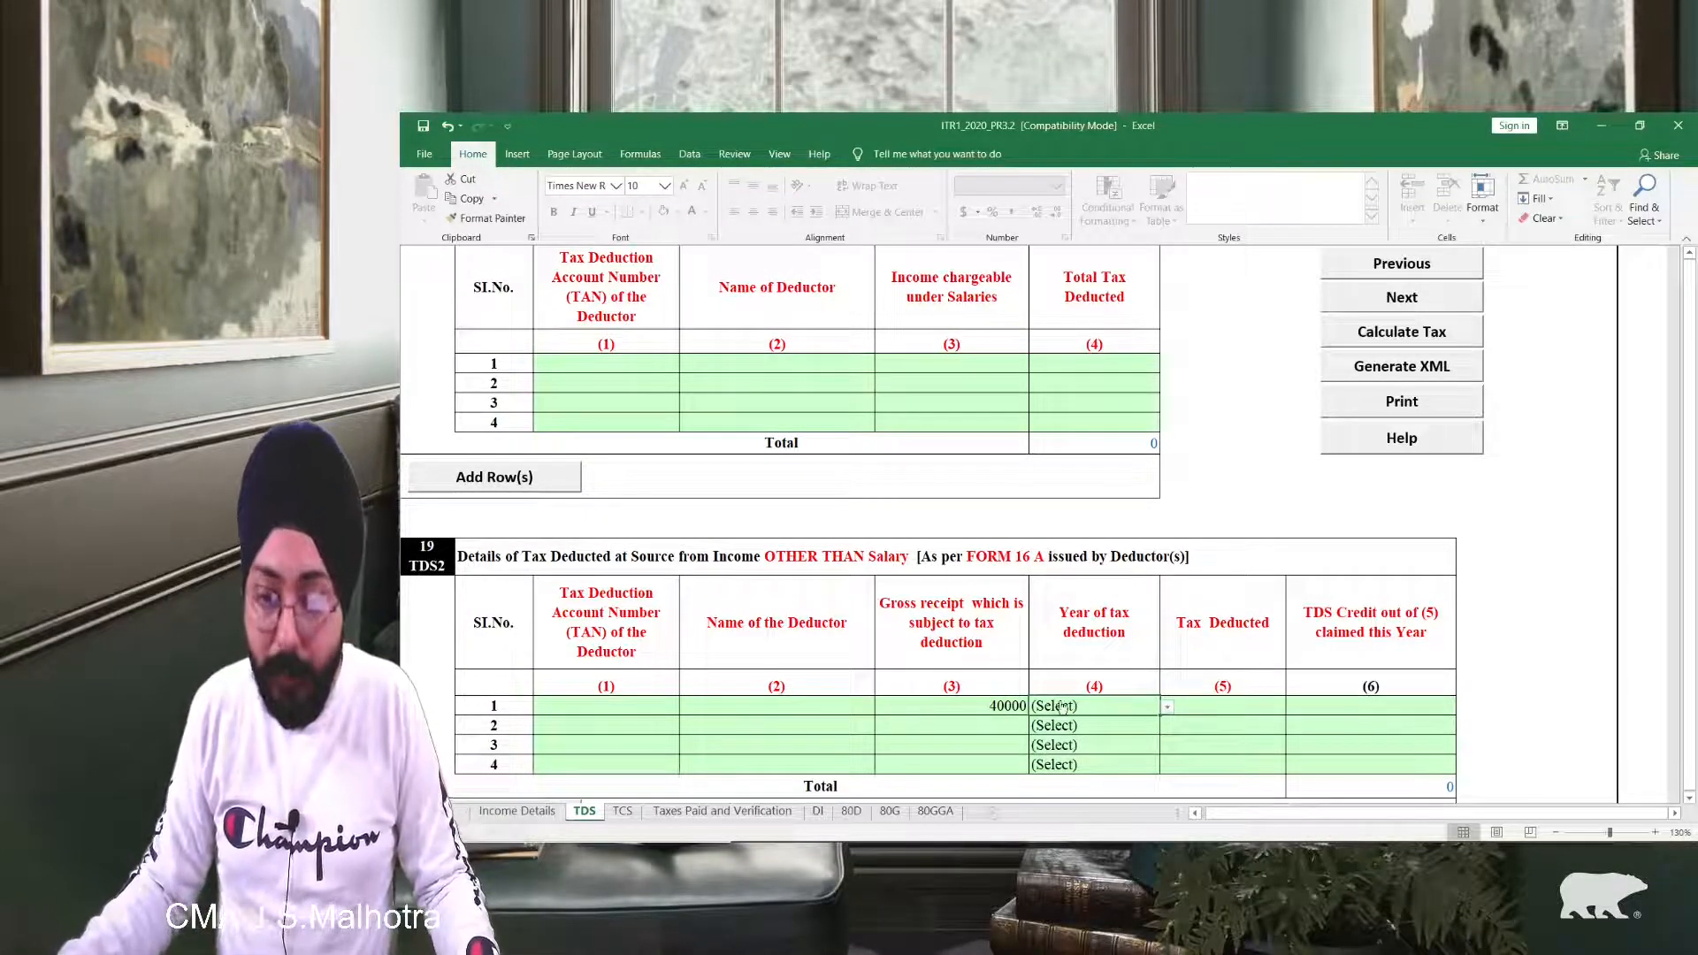
left_click(1167, 708)
left_click(1056, 737)
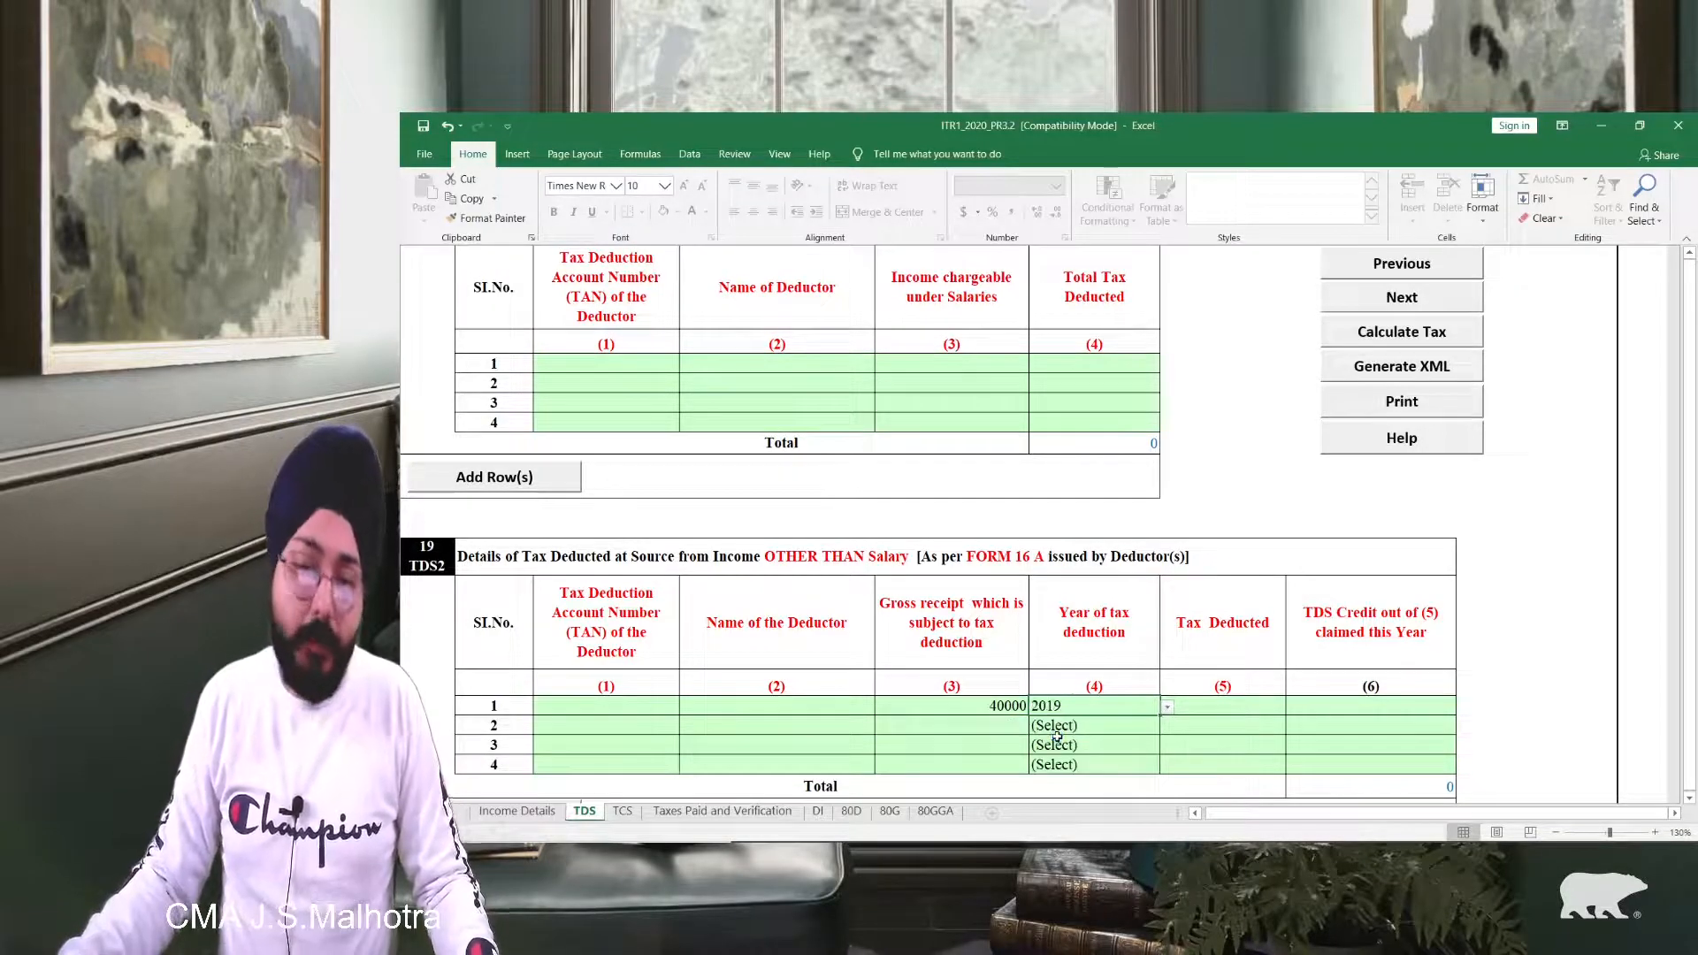
Step: Enter 4000 as Tax Deducted and 4000 as TDS Credit in TDS2 row 1
left_click(1217, 705)
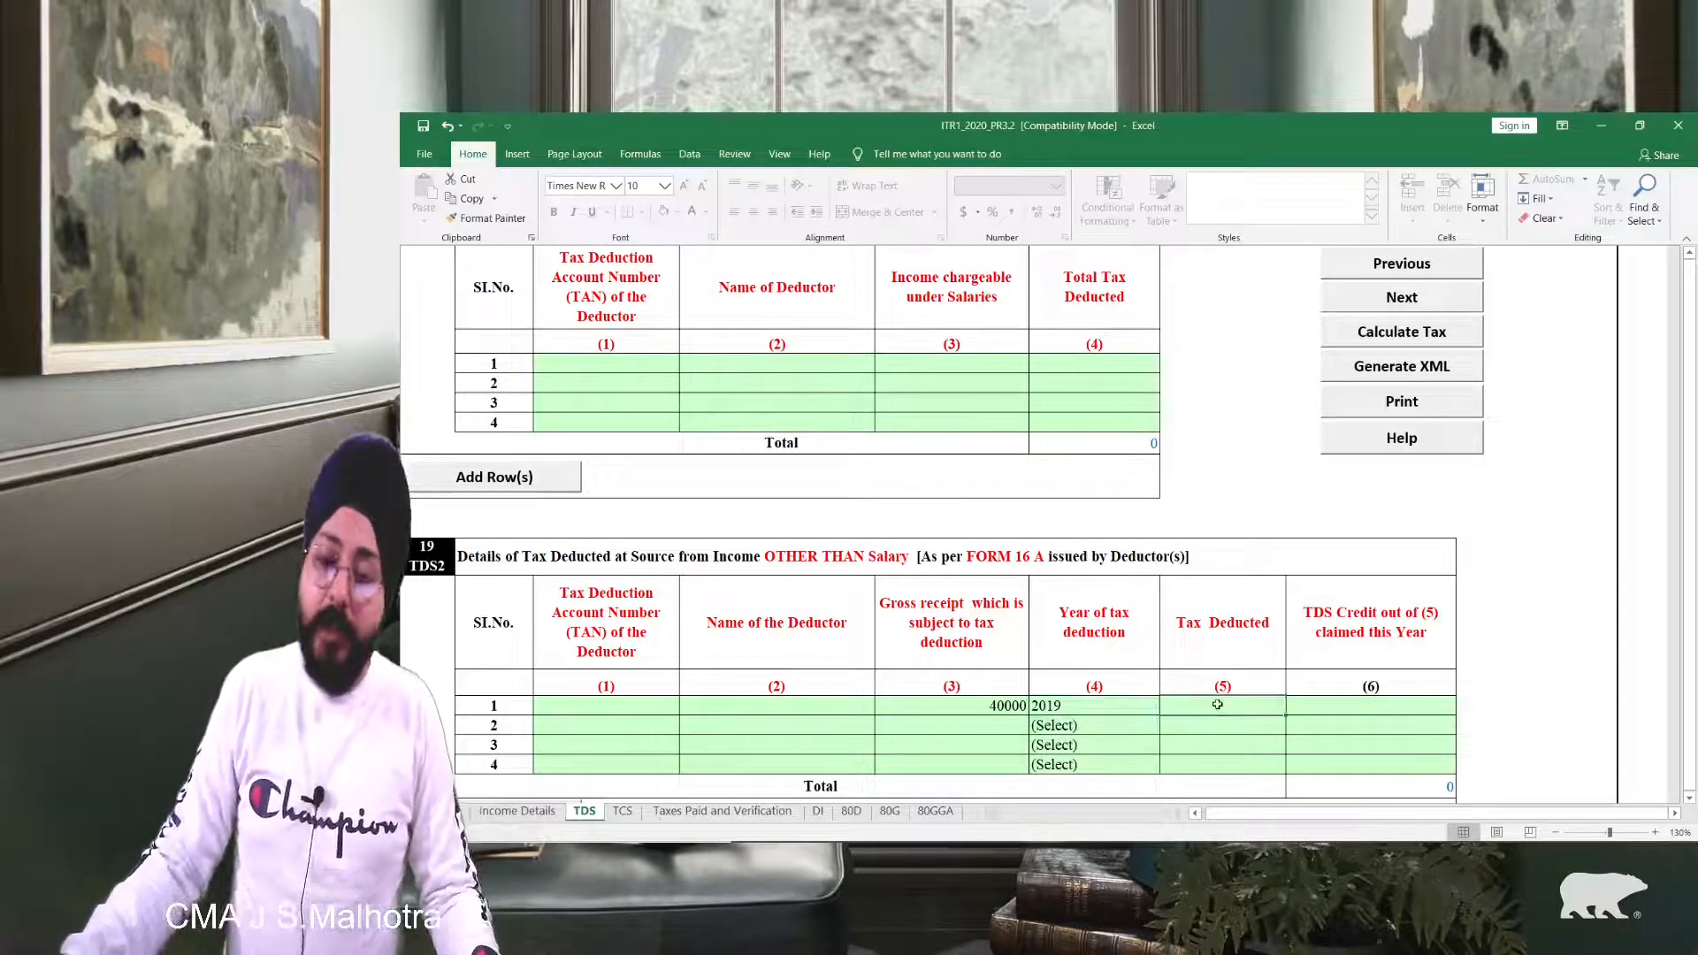
left_click(1323, 702)
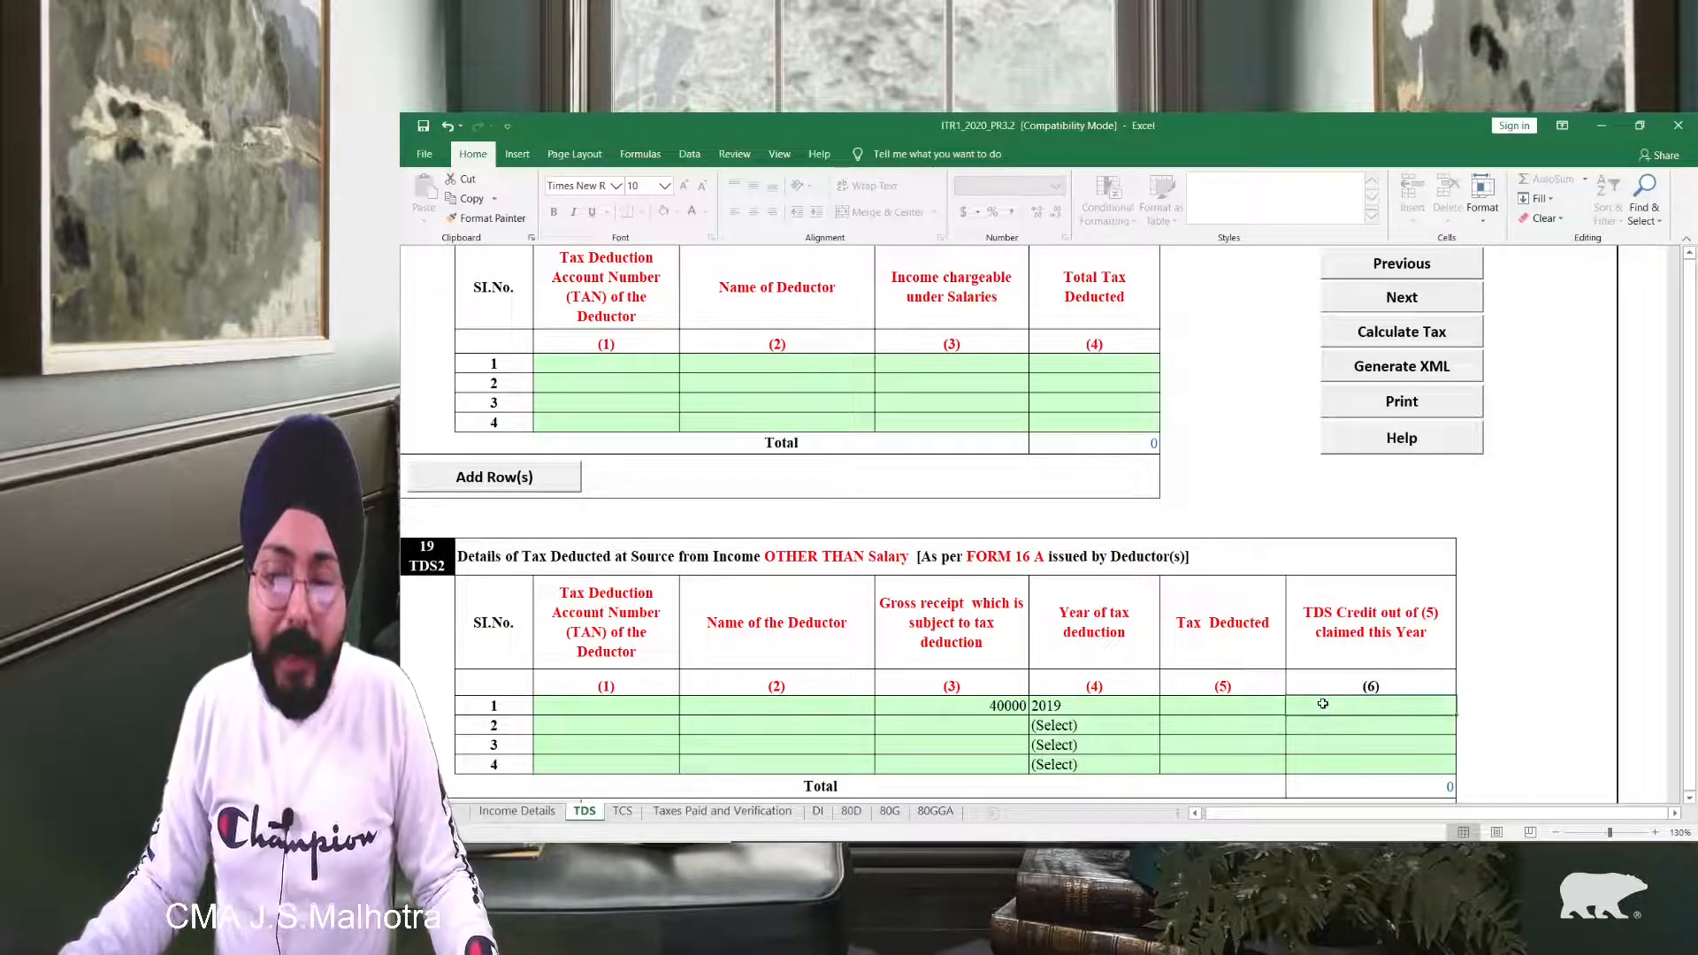
left_click(1209, 711)
left_click(1317, 705)
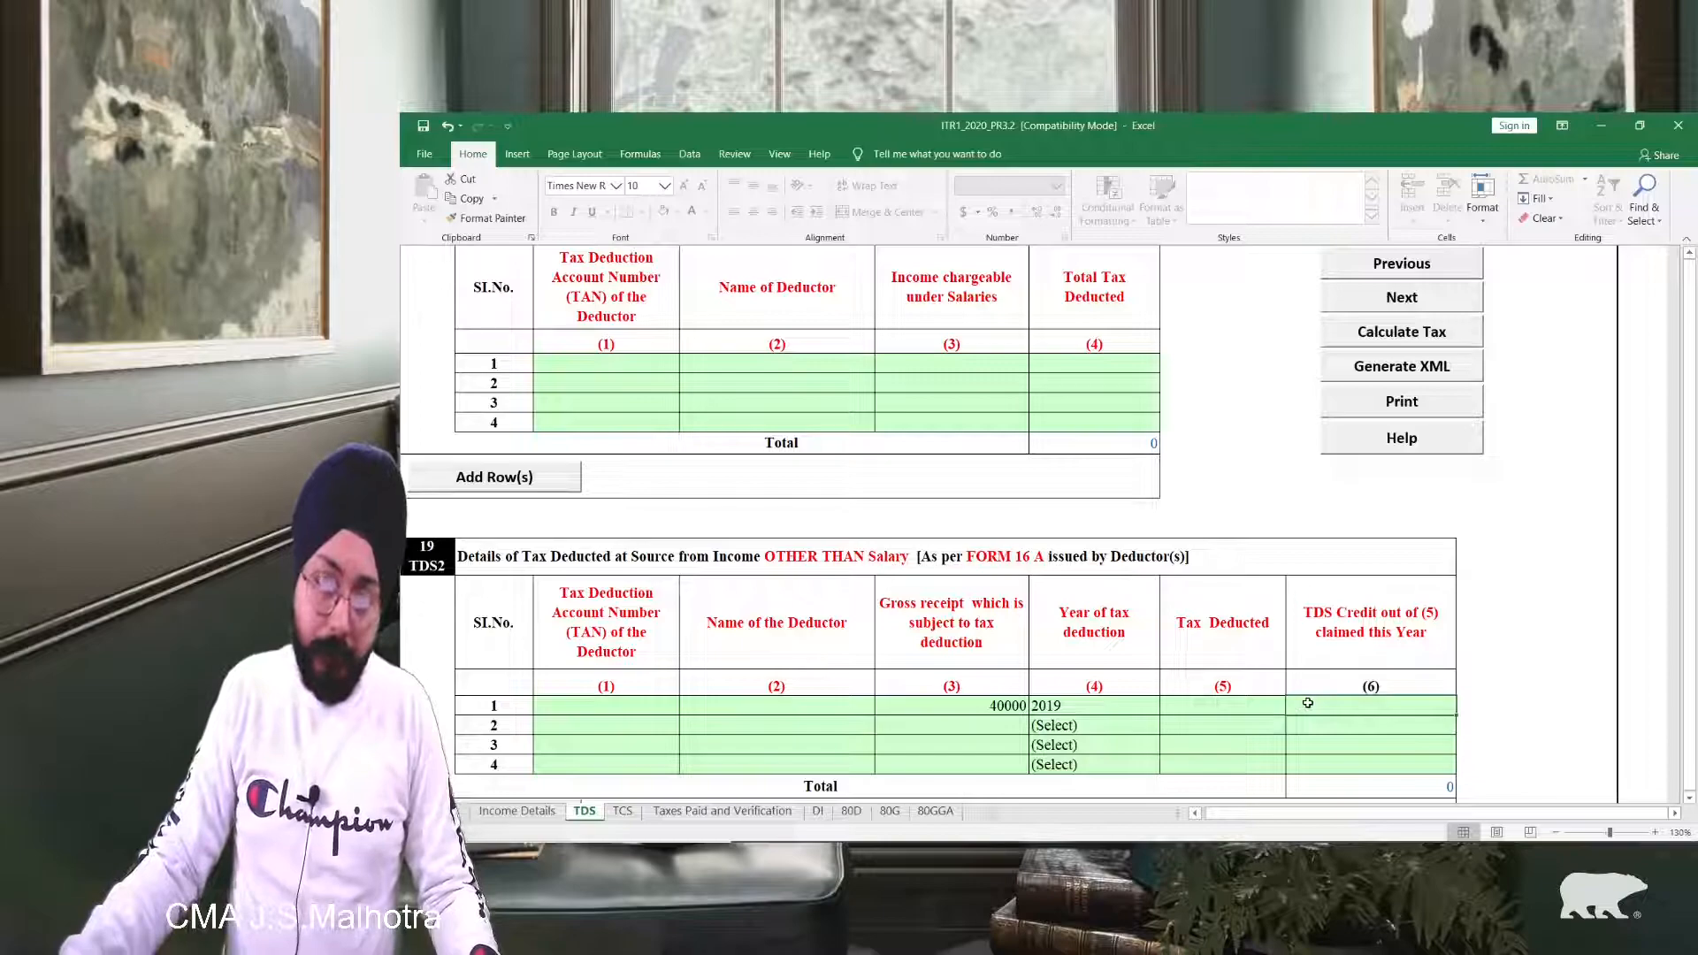
left_click(1251, 706)
left_click(1330, 709)
left_click(1258, 718)
left_click(1309, 709)
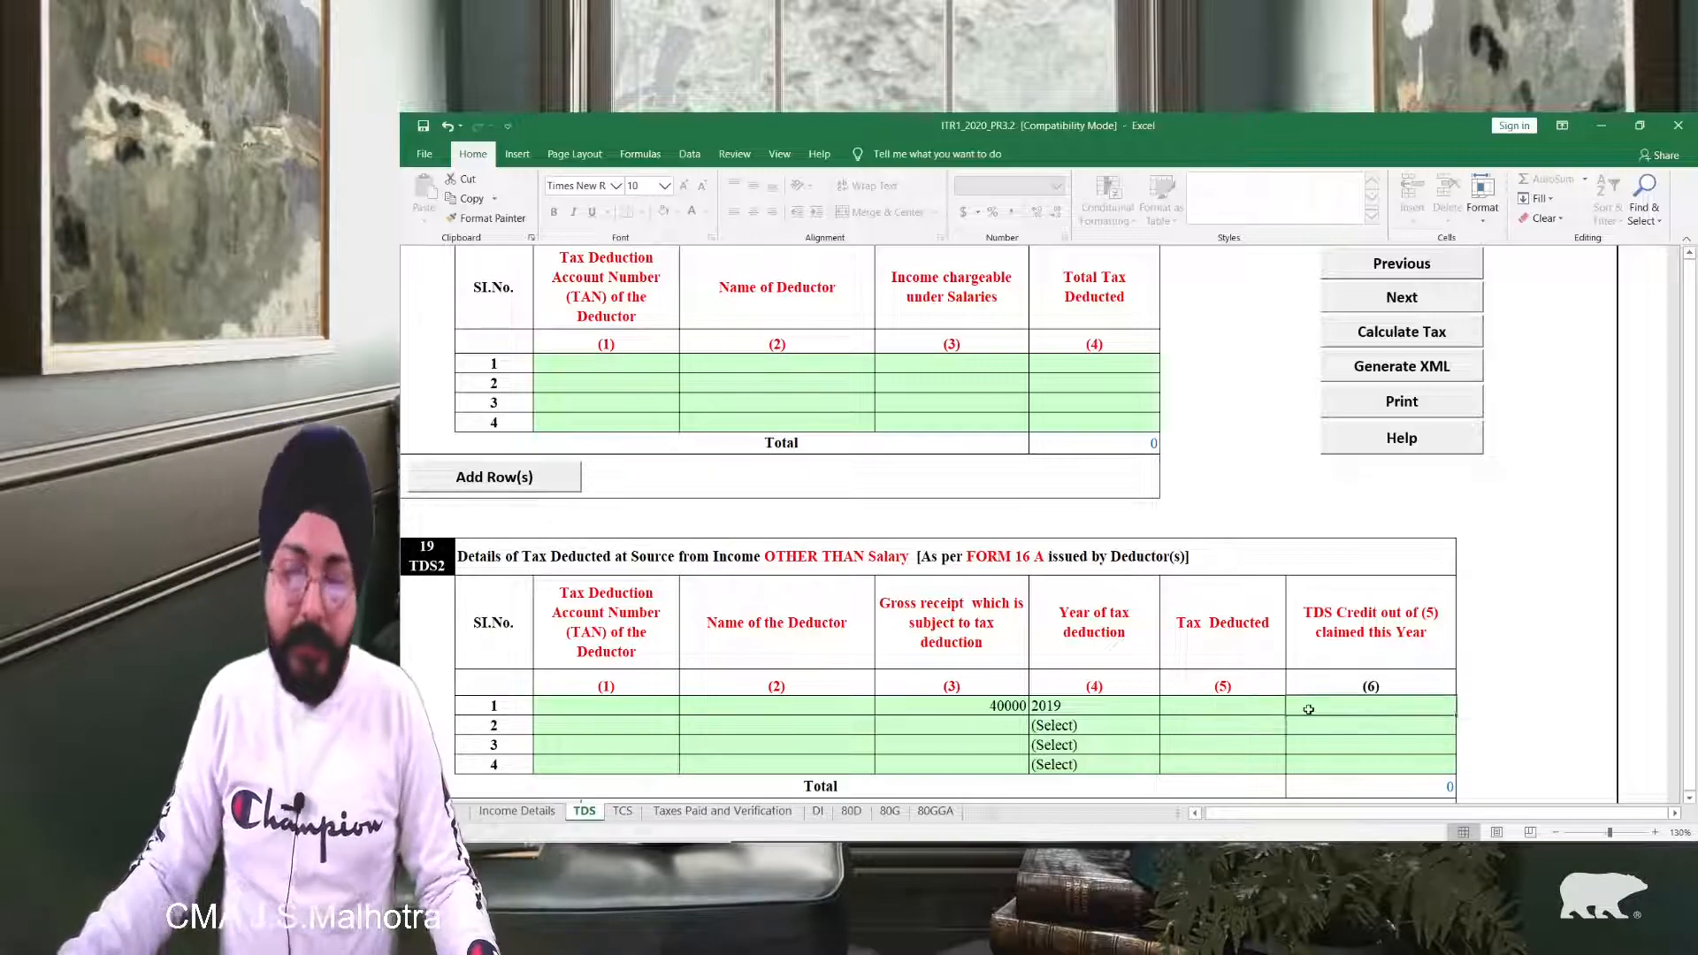
left_click(1252, 705)
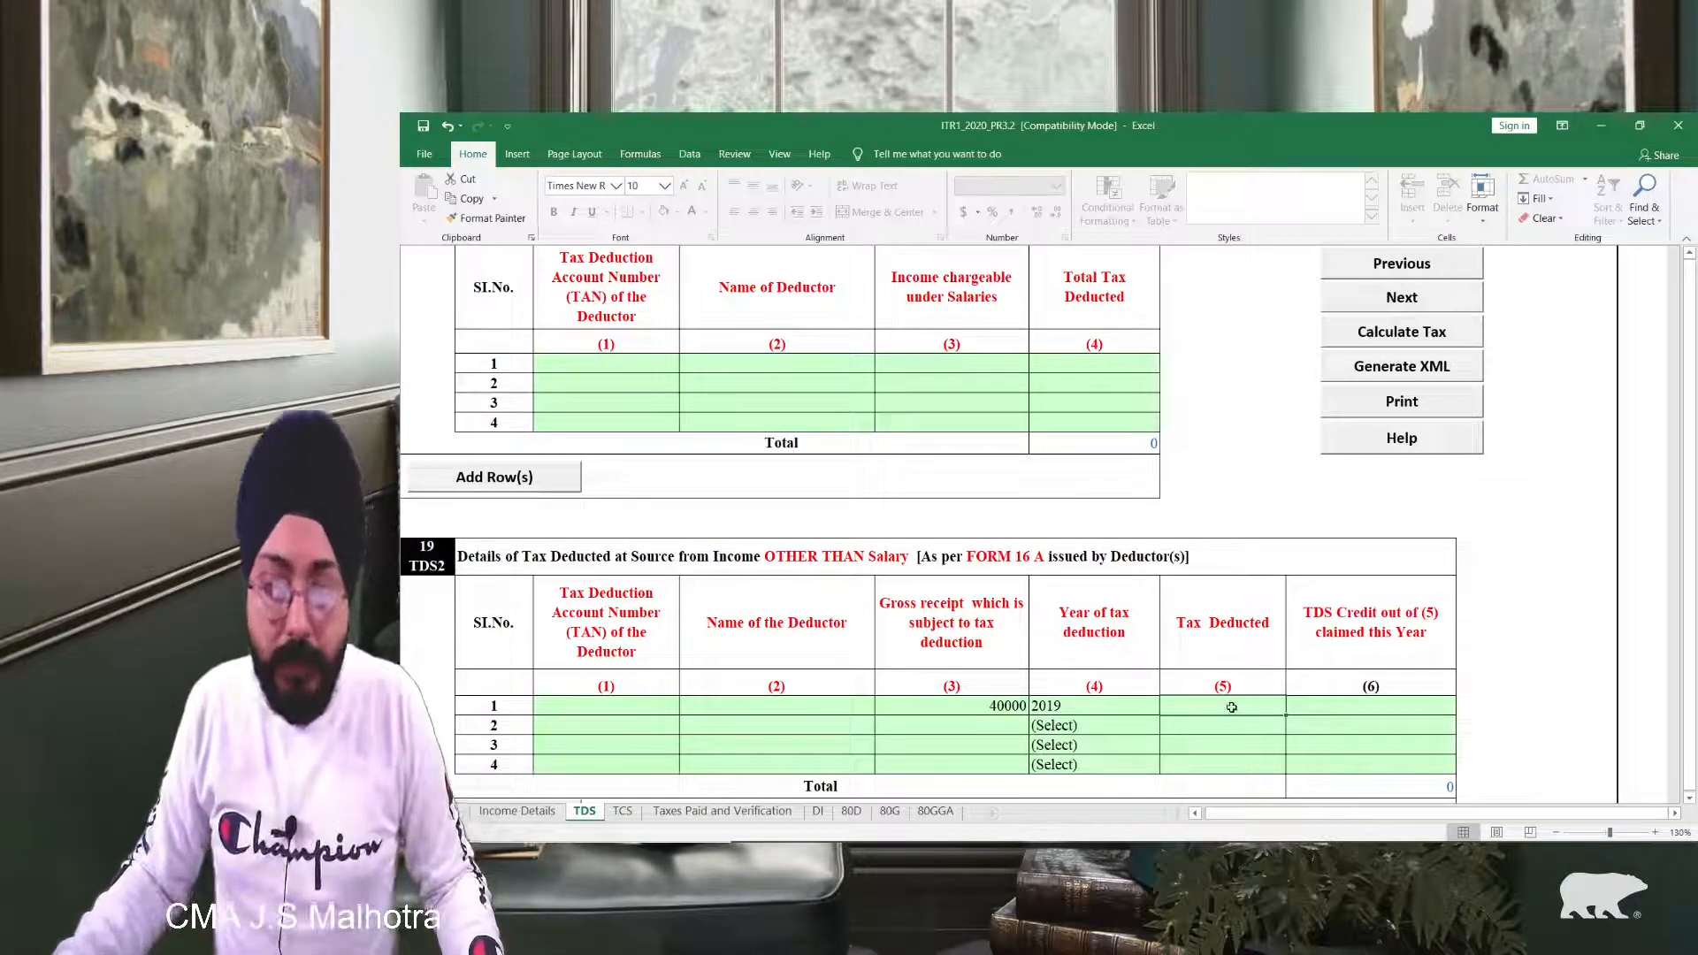
left_click(1329, 706)
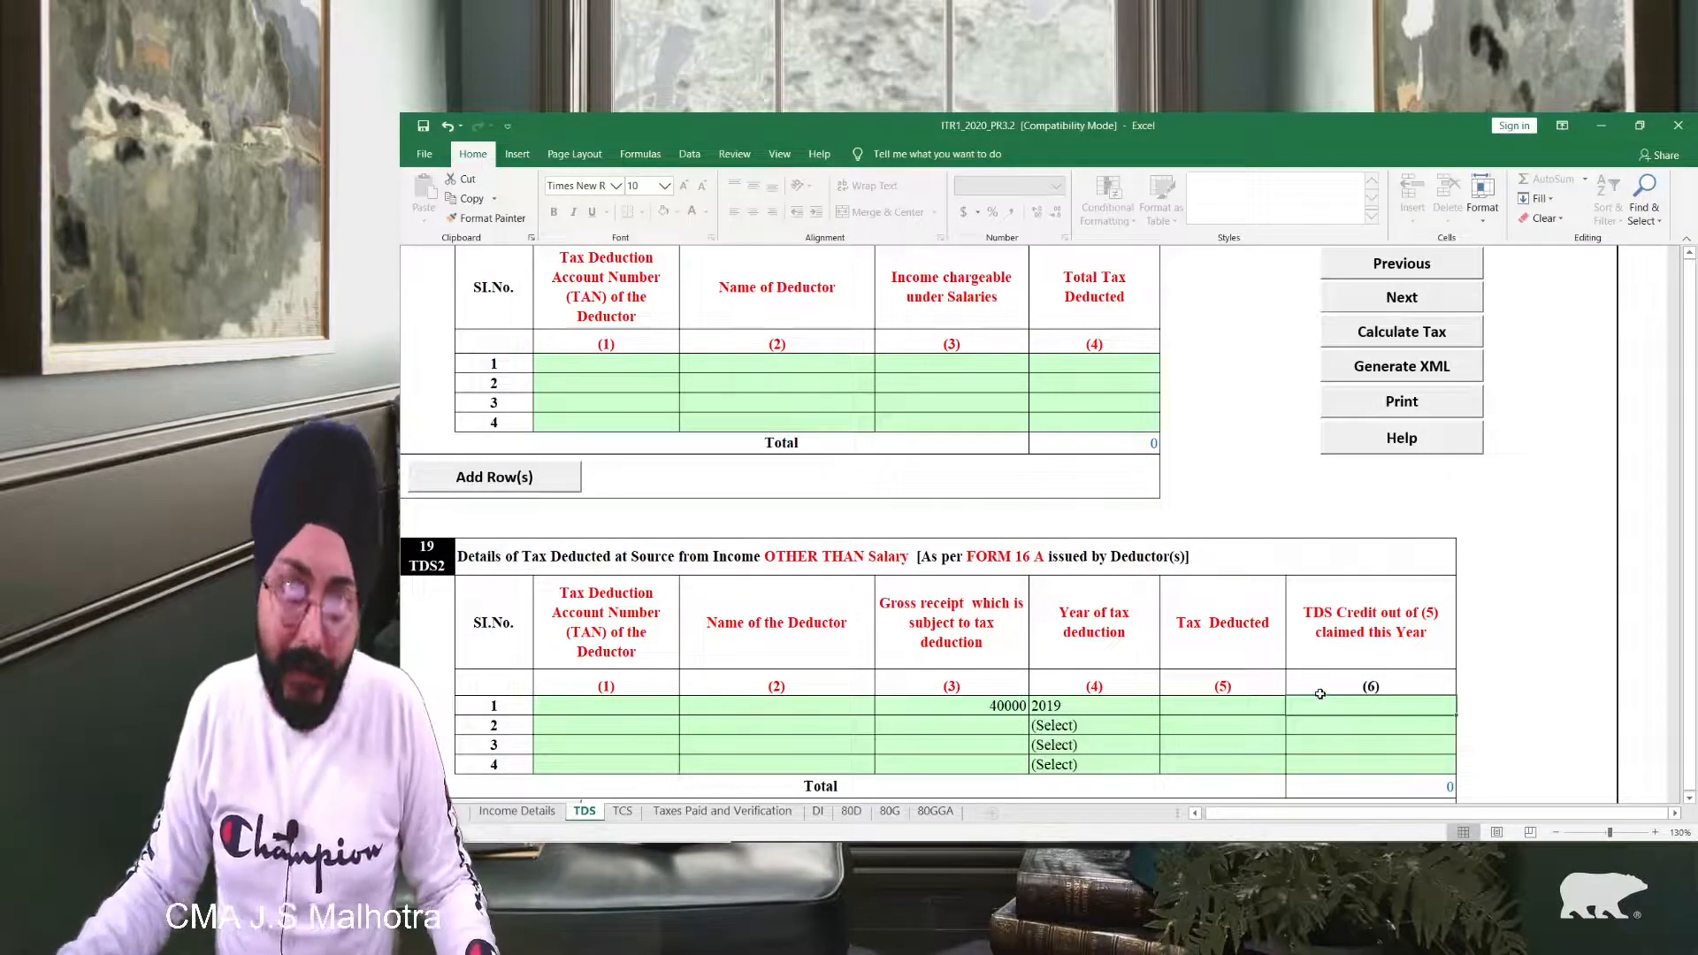
left_click(1207, 701)
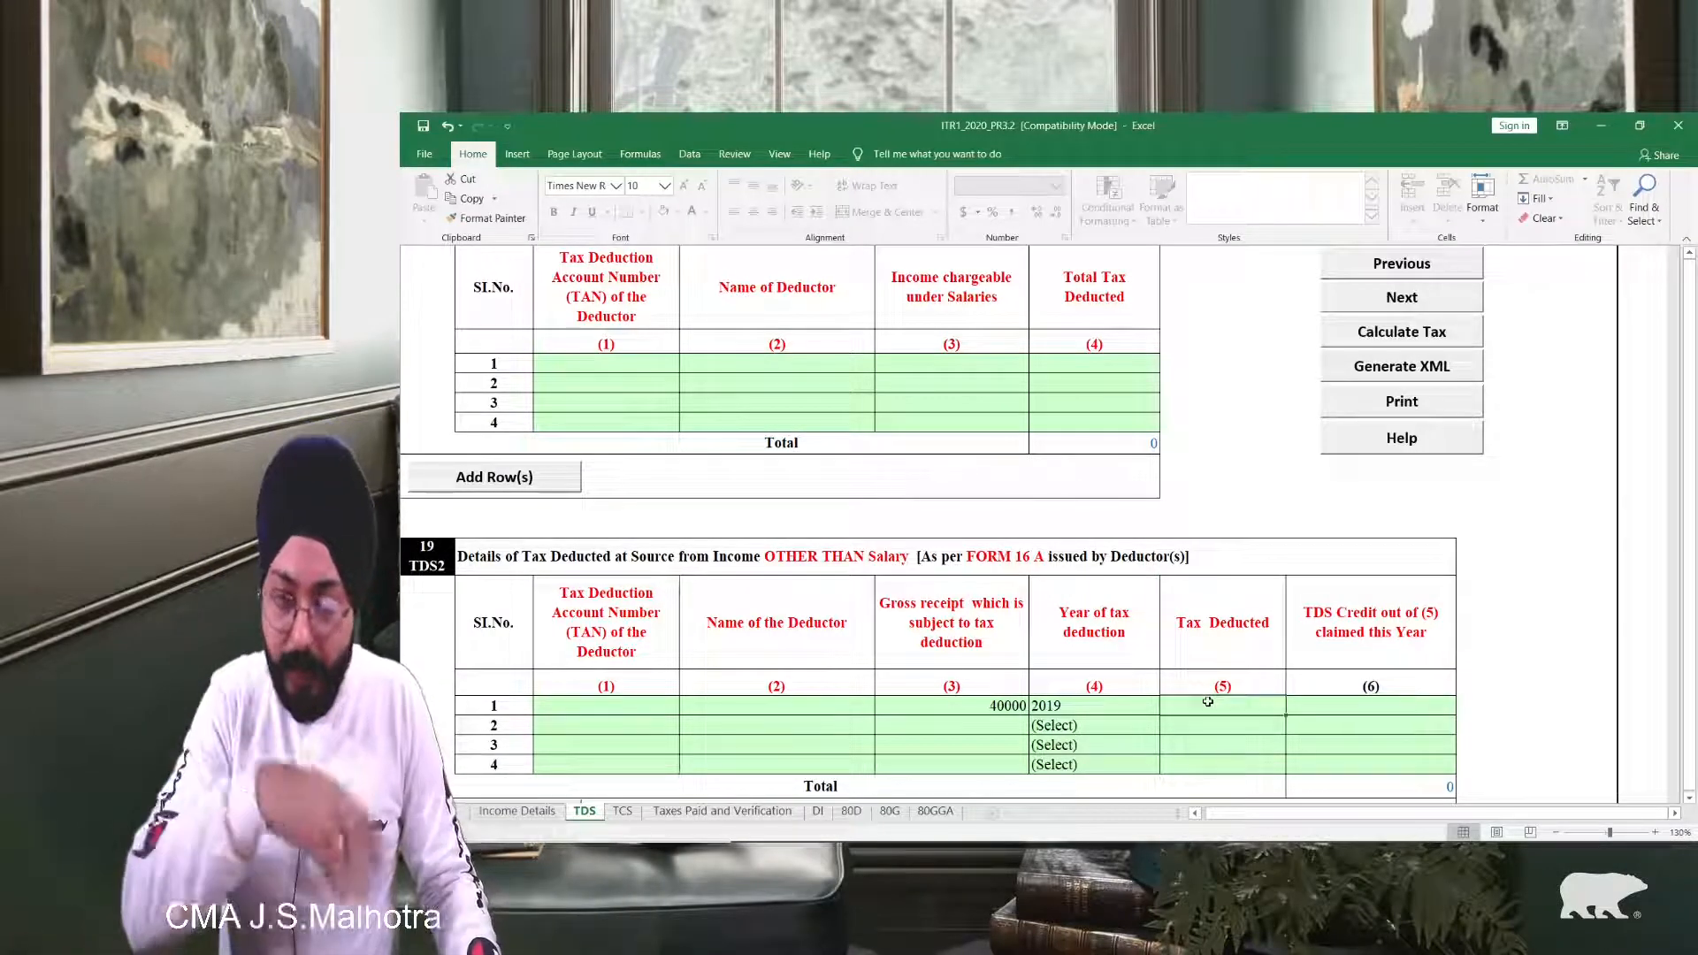
type("4000")
key("Tab")
type("400")
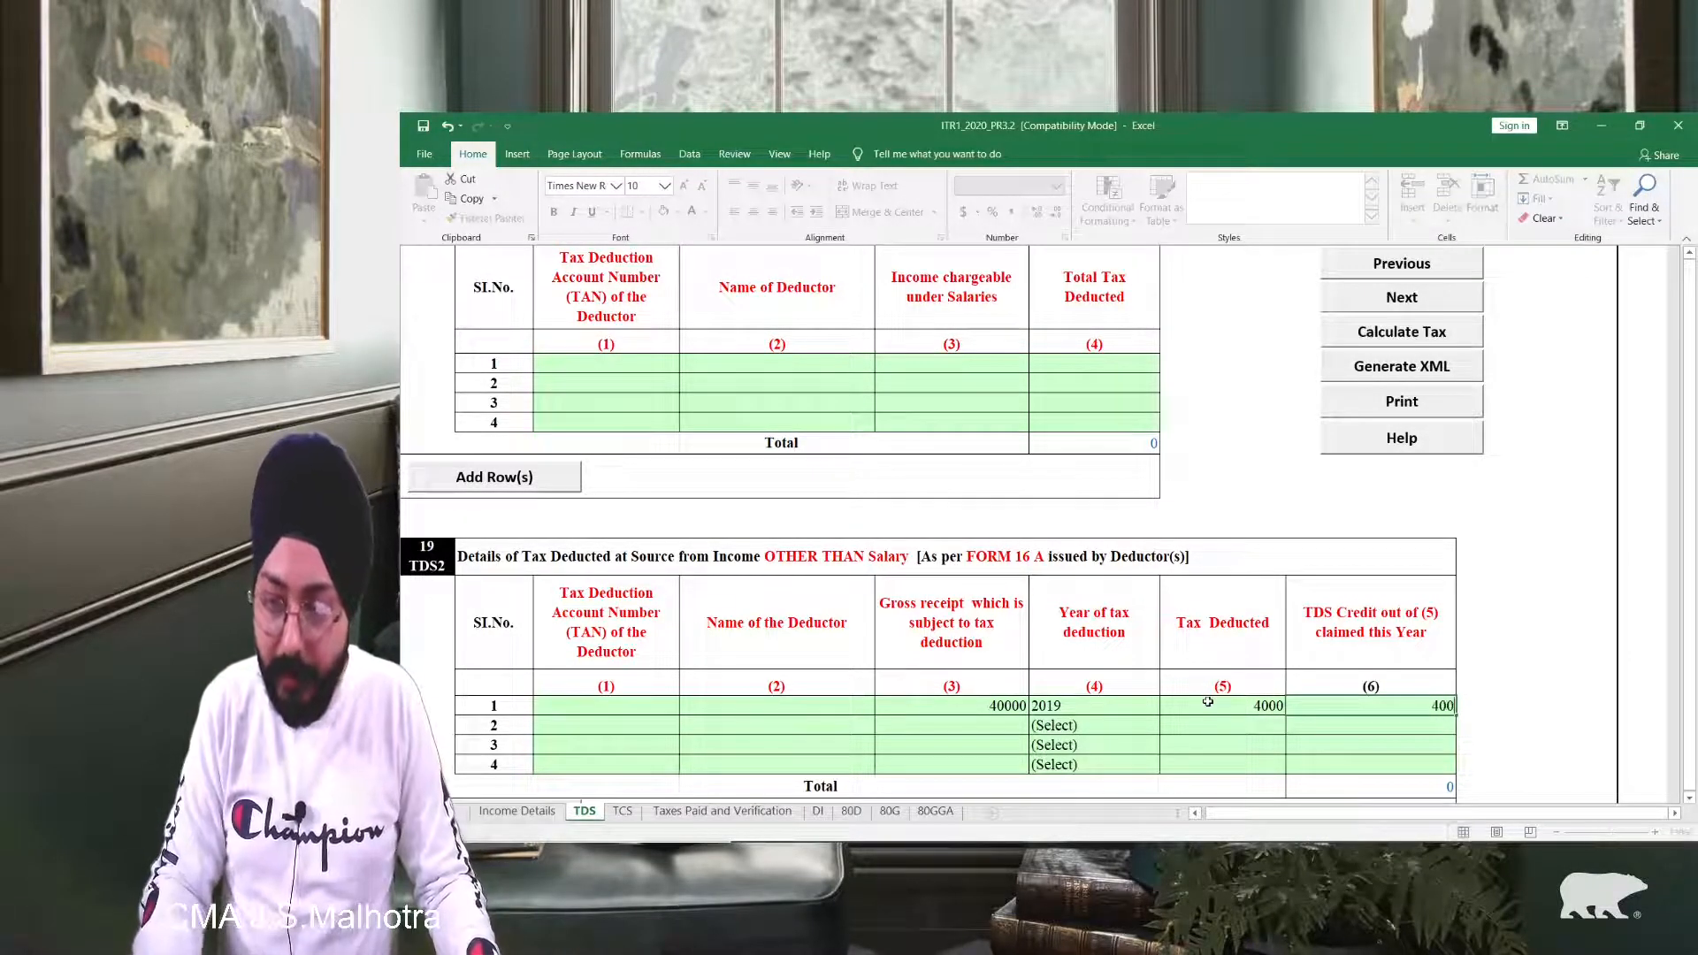
type("0")
key("Return")
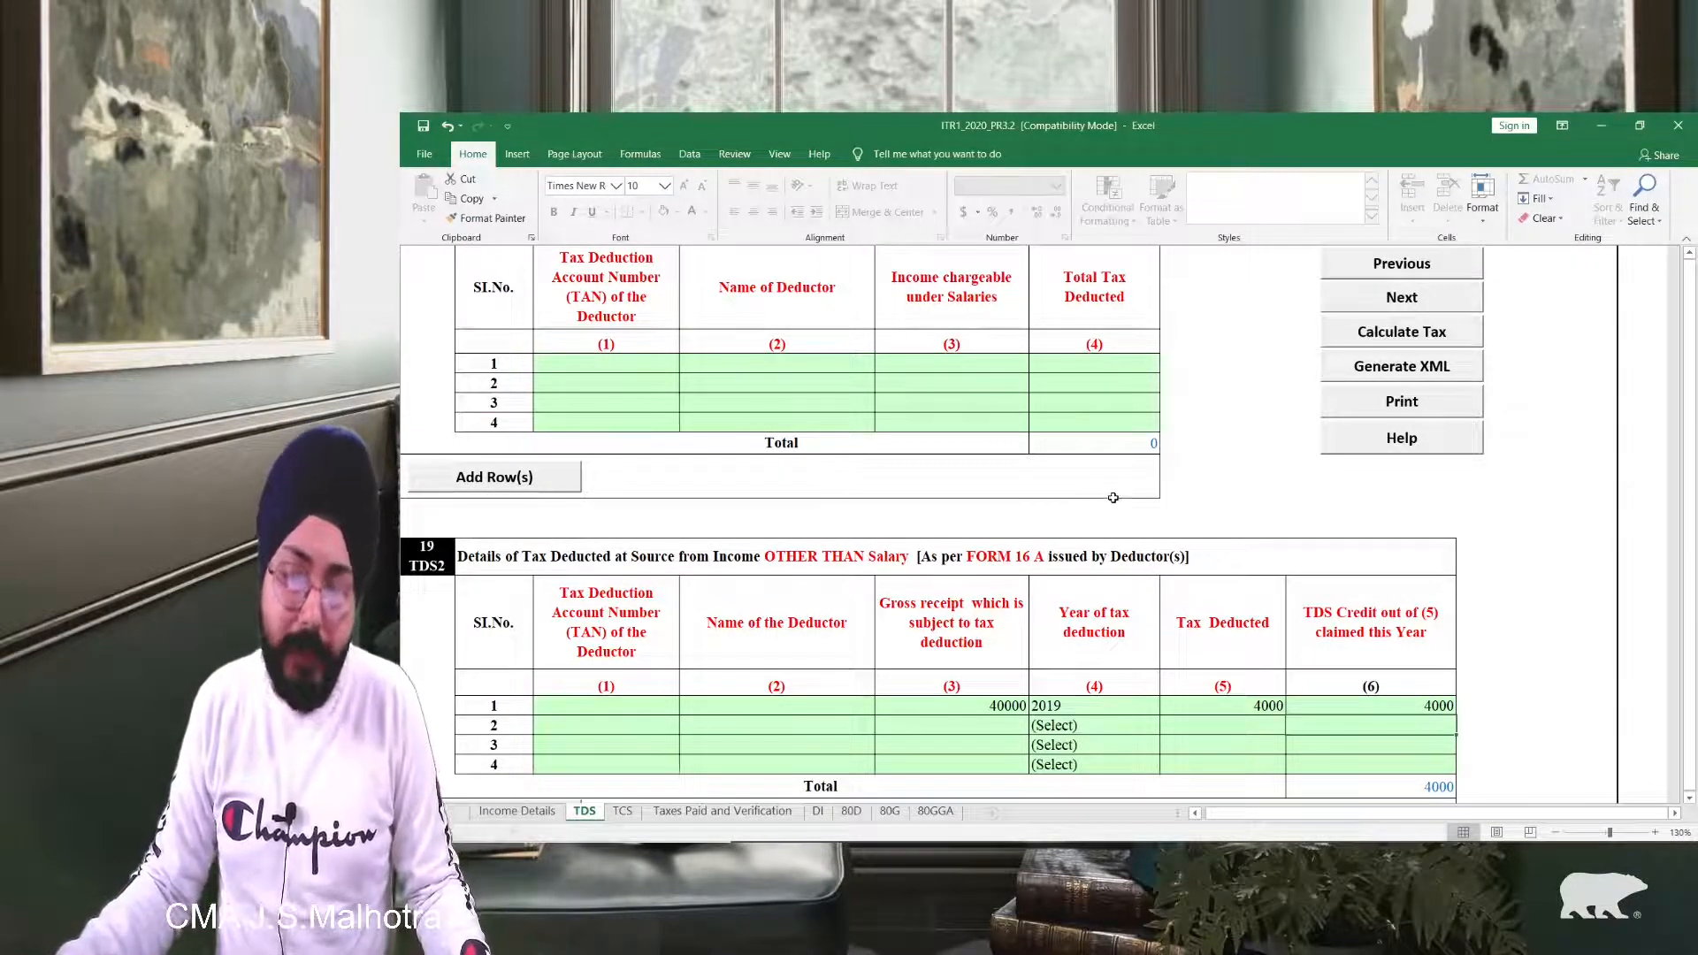
Step: Scroll to the advance/self-assessment tax table and tab from row 1 BSR Code to Challan Serial Number
scroll(1113, 497, "down", 4)
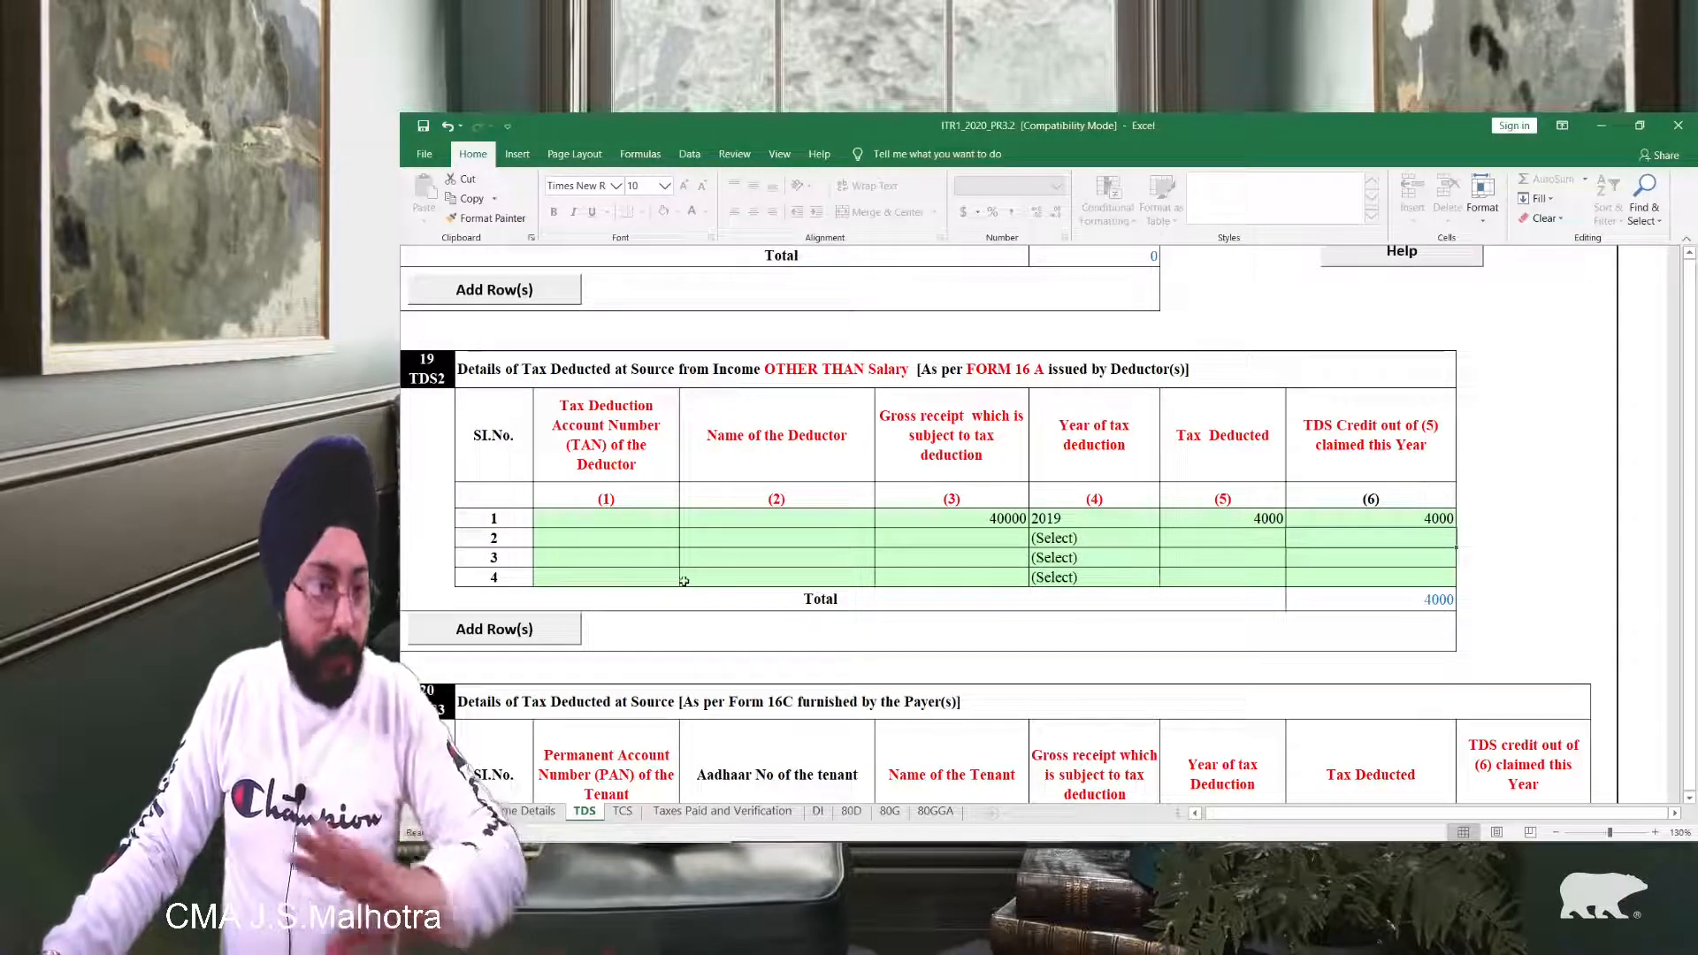
scroll(684, 581, "down", 5)
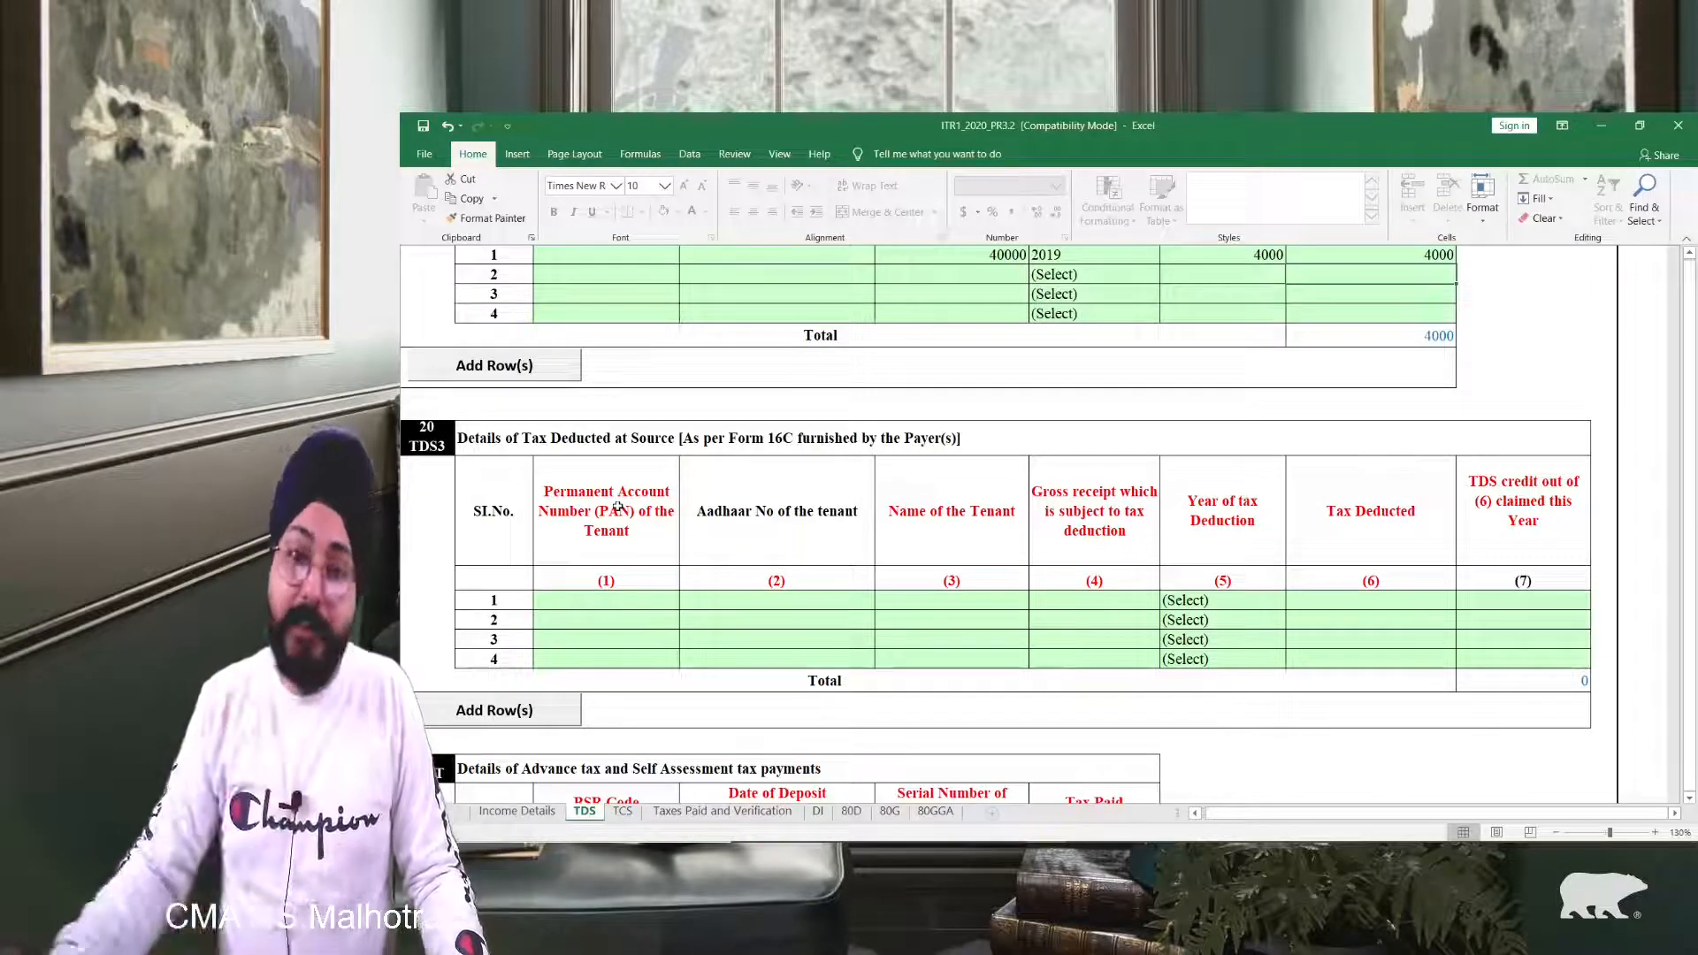
scroll(617, 506, "down", 6)
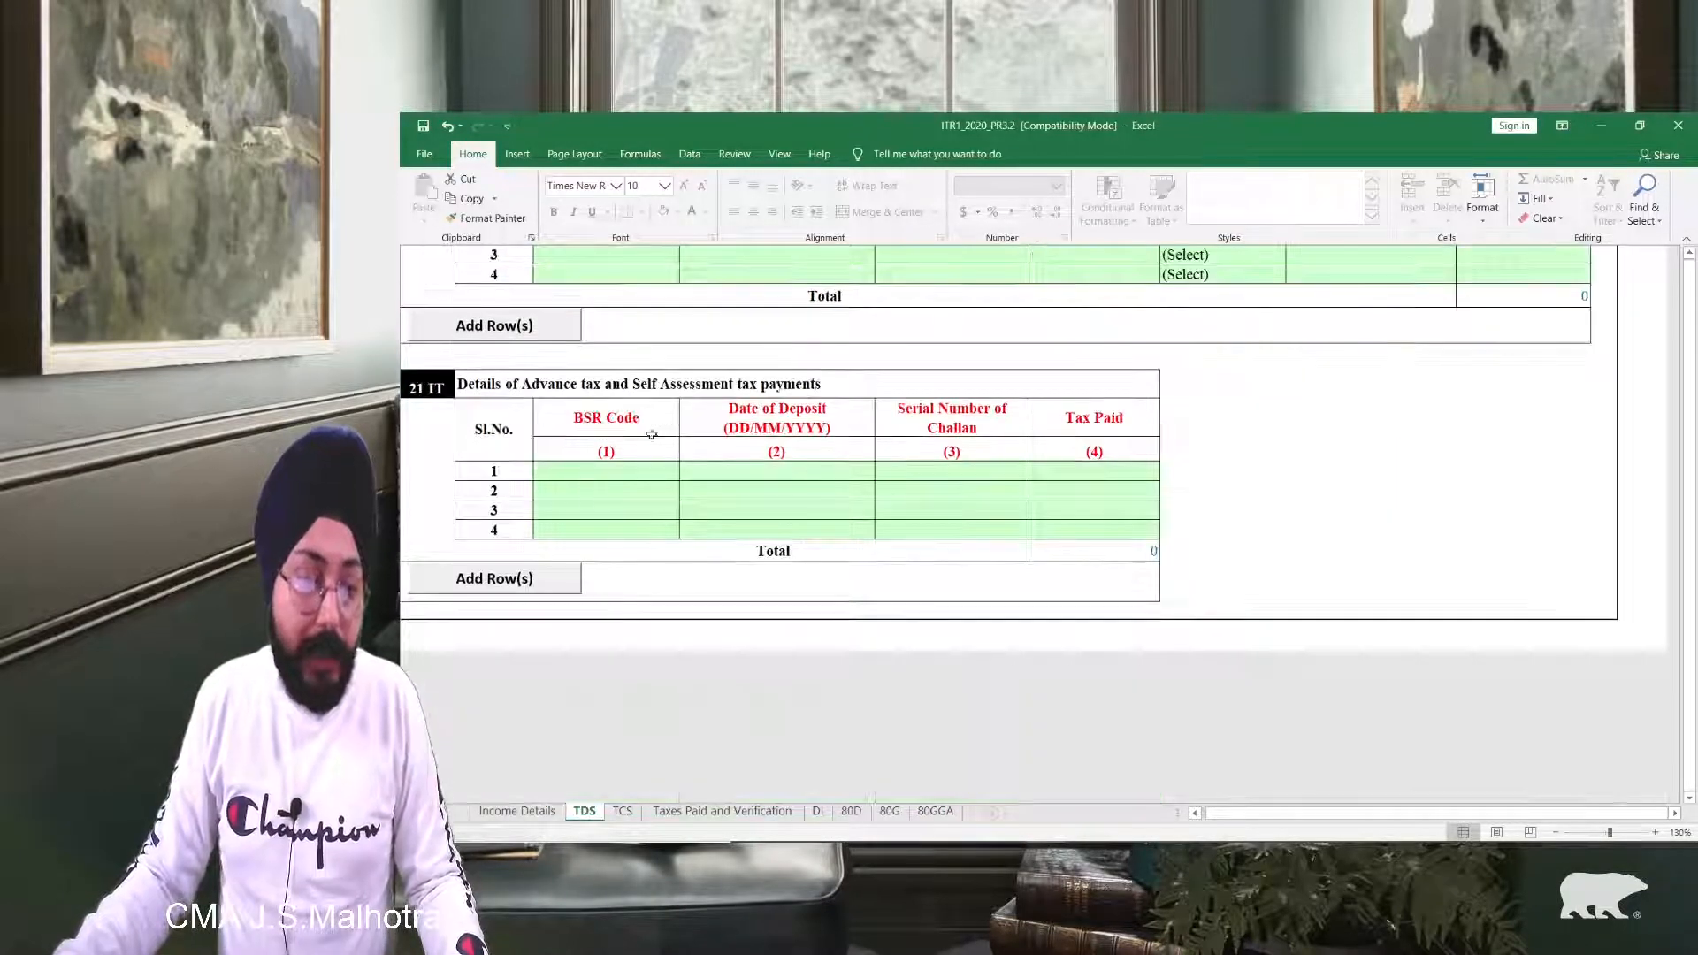
scroll(761, 492, "up", 15)
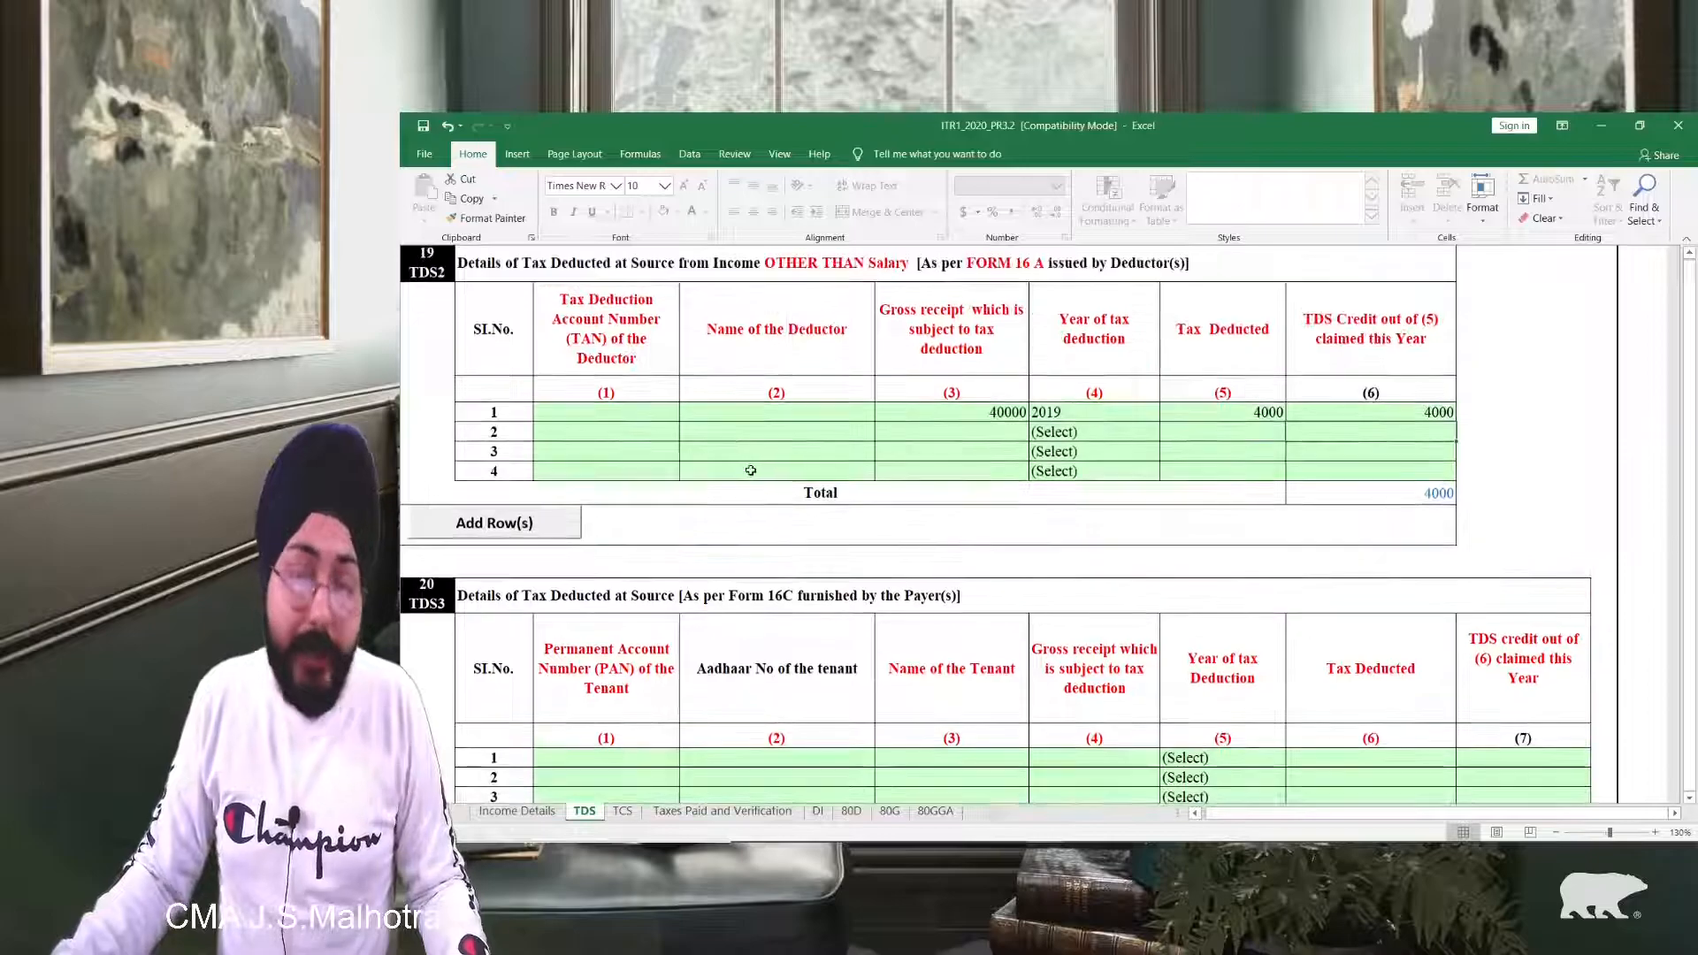
scroll(751, 469, "down", 15)
scroll(610, 435, "up", 3)
left_click(614, 470)
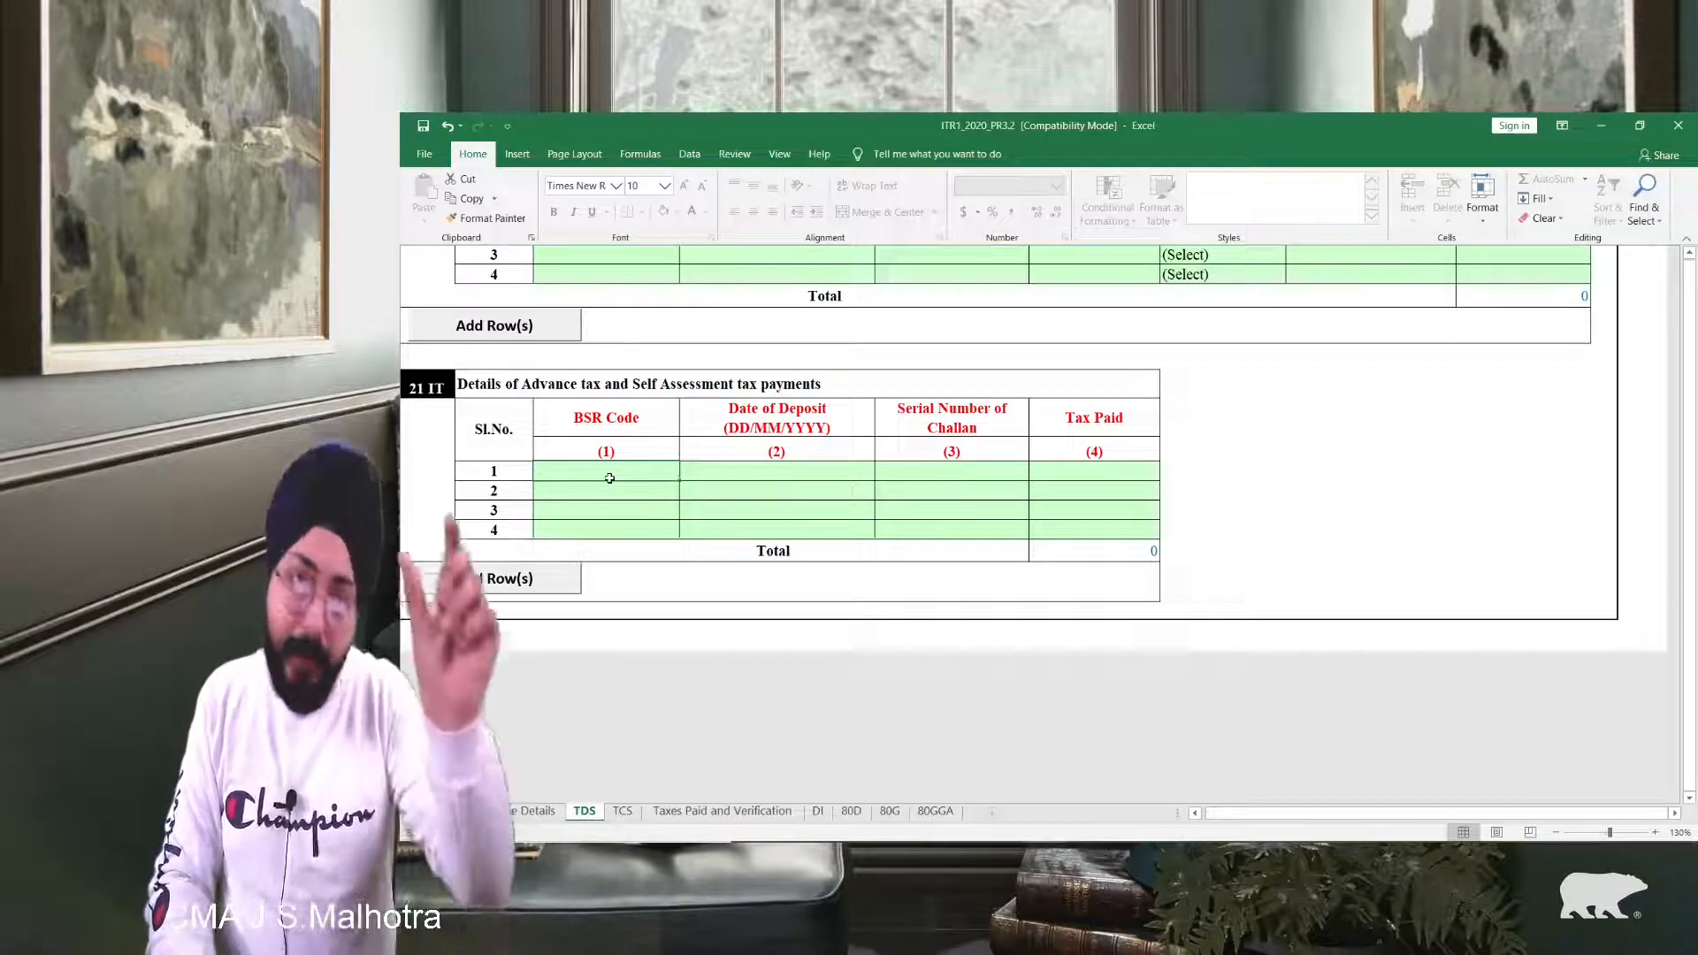
key("Tab")
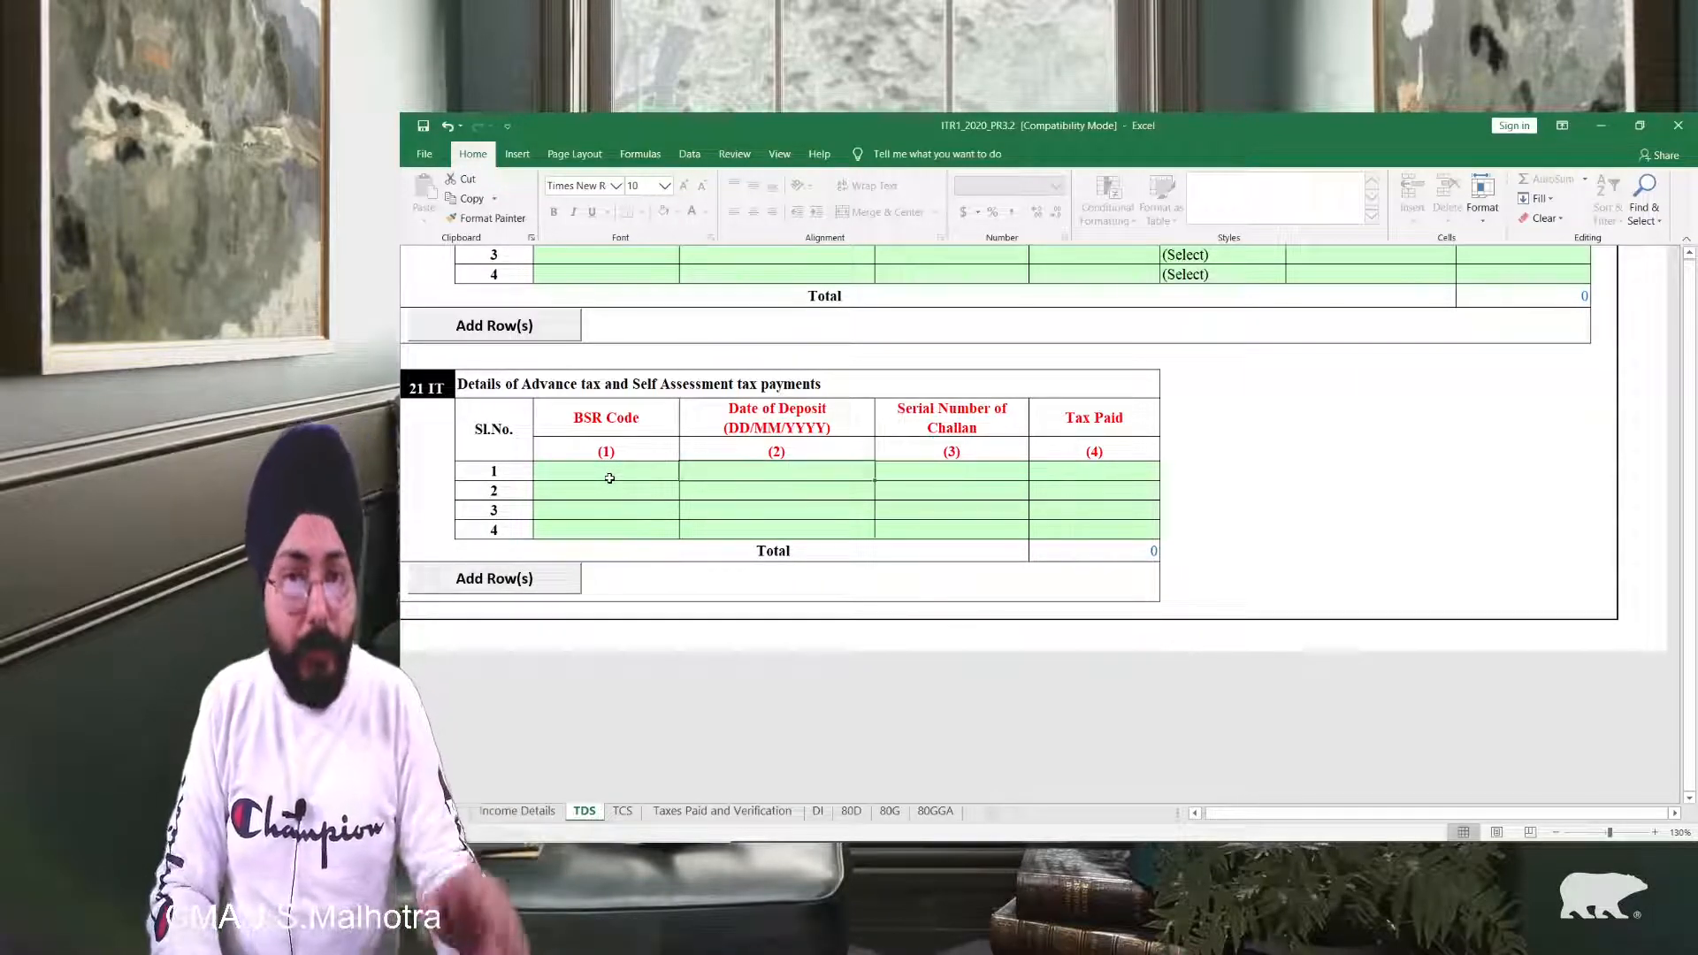
key("Tab")
key("Tab")
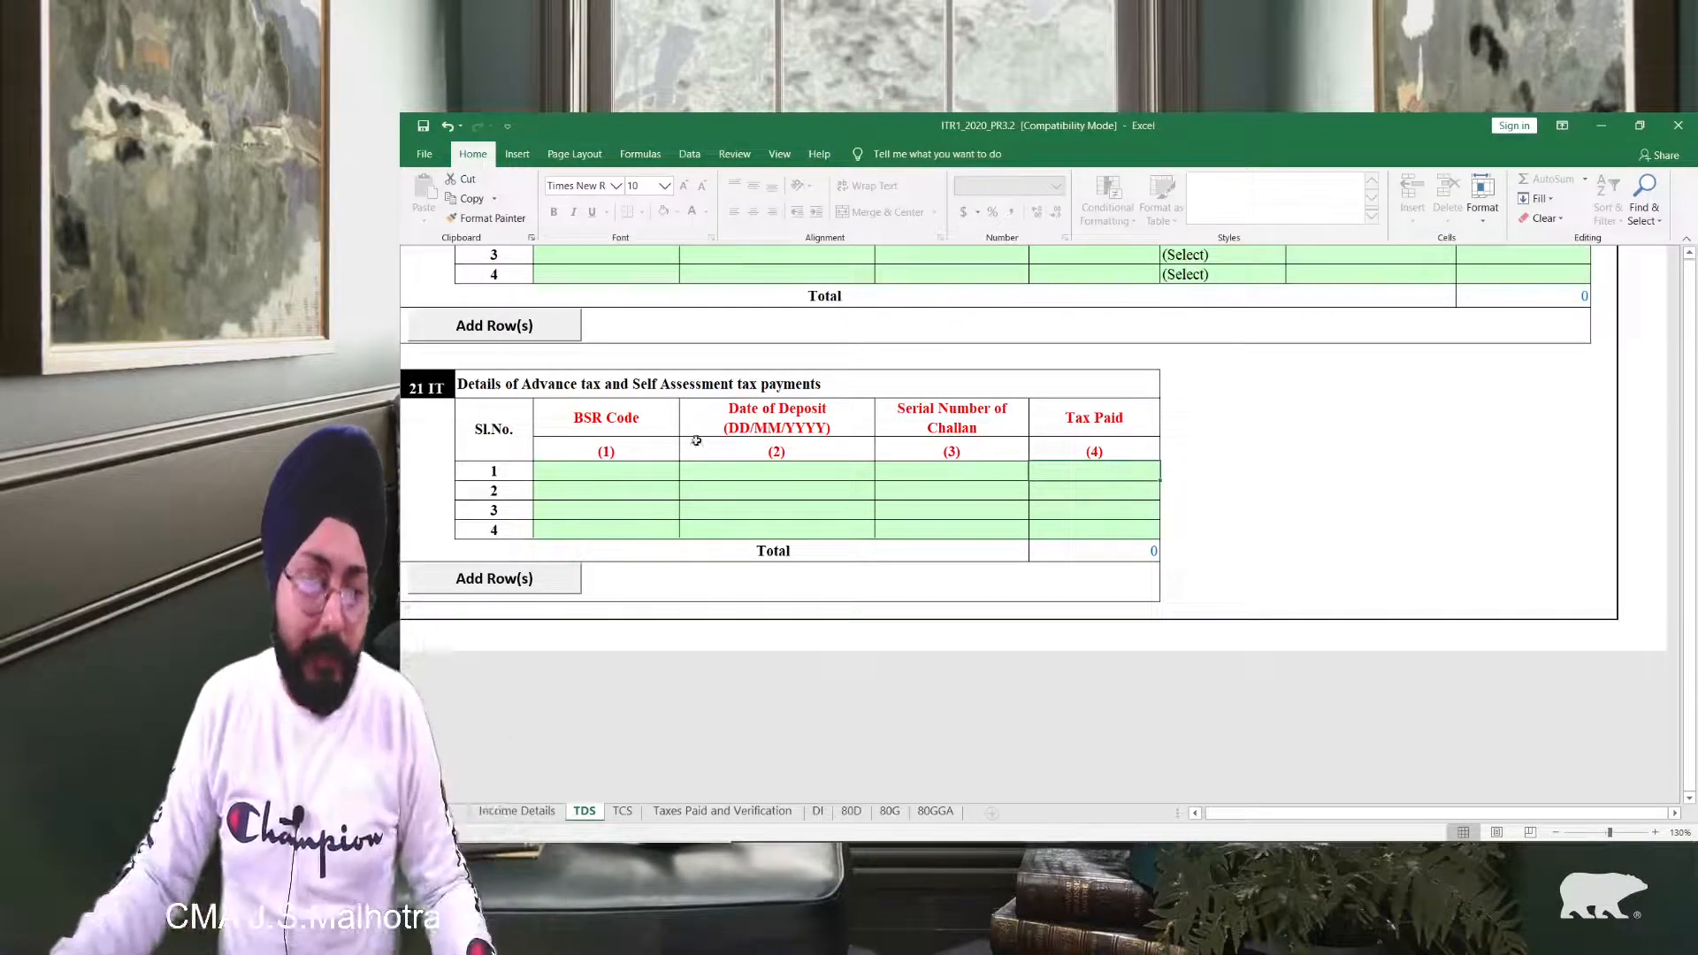
Step: After validation flags missing mandatory fields, clear TDS2 row 1's 40000, 2019 and 4000 entries
scroll(829, 394, "up", 15)
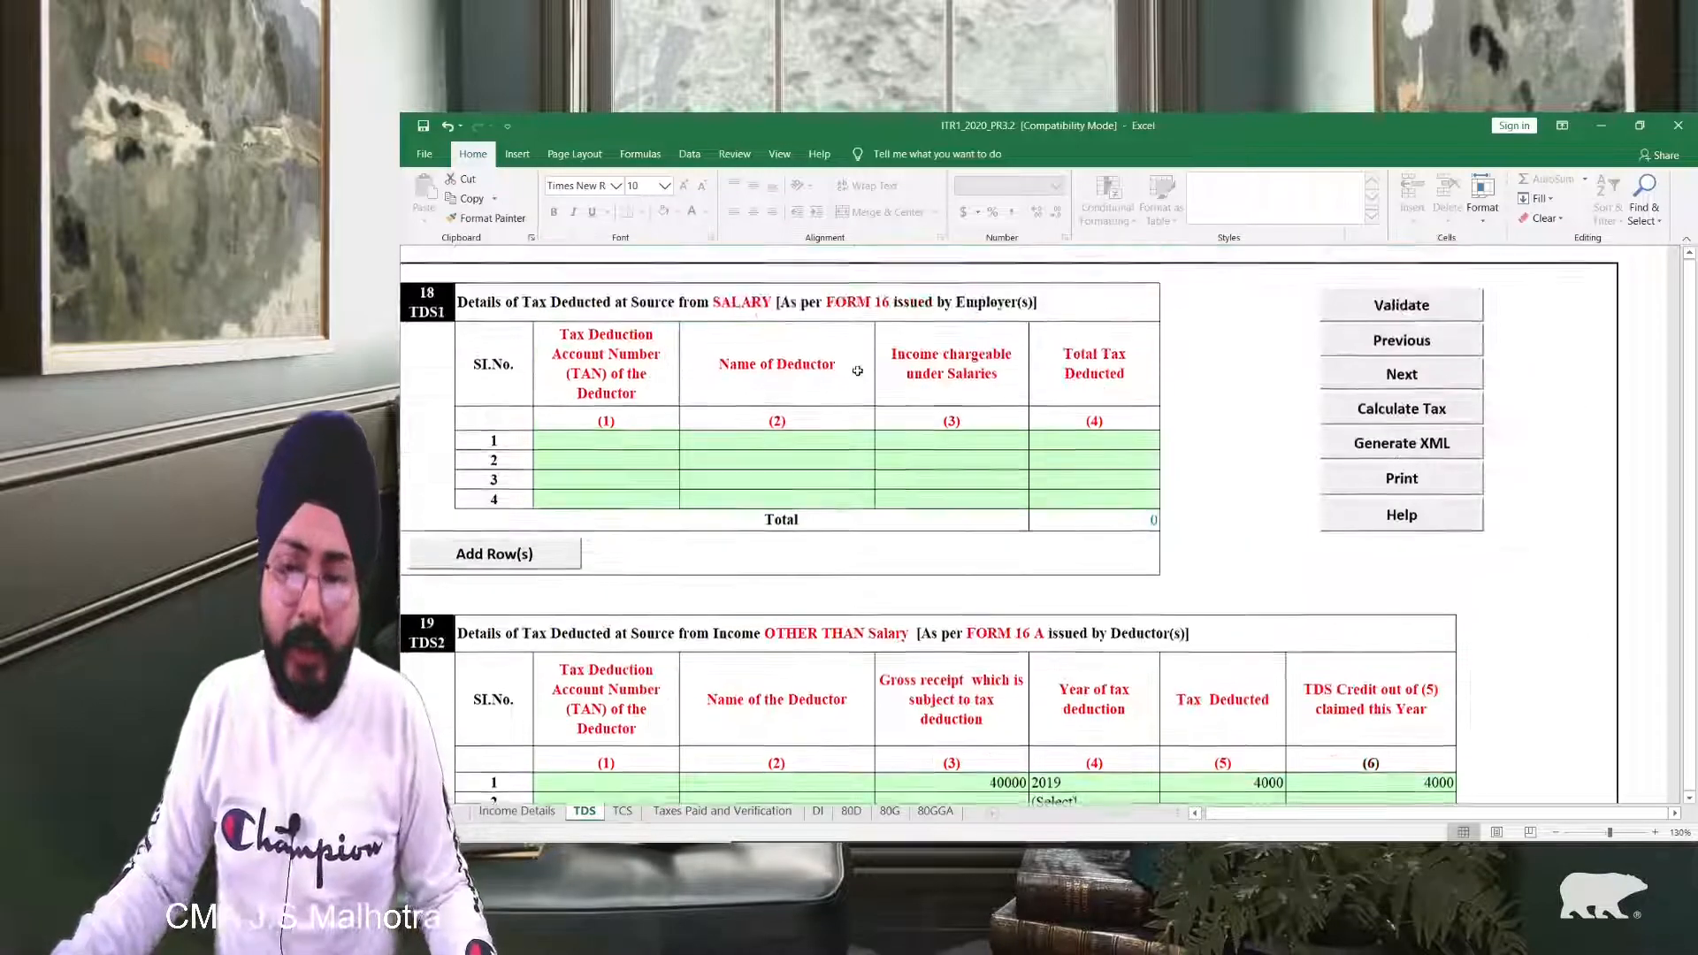
left_click(1401, 306)
left_click(1041, 608)
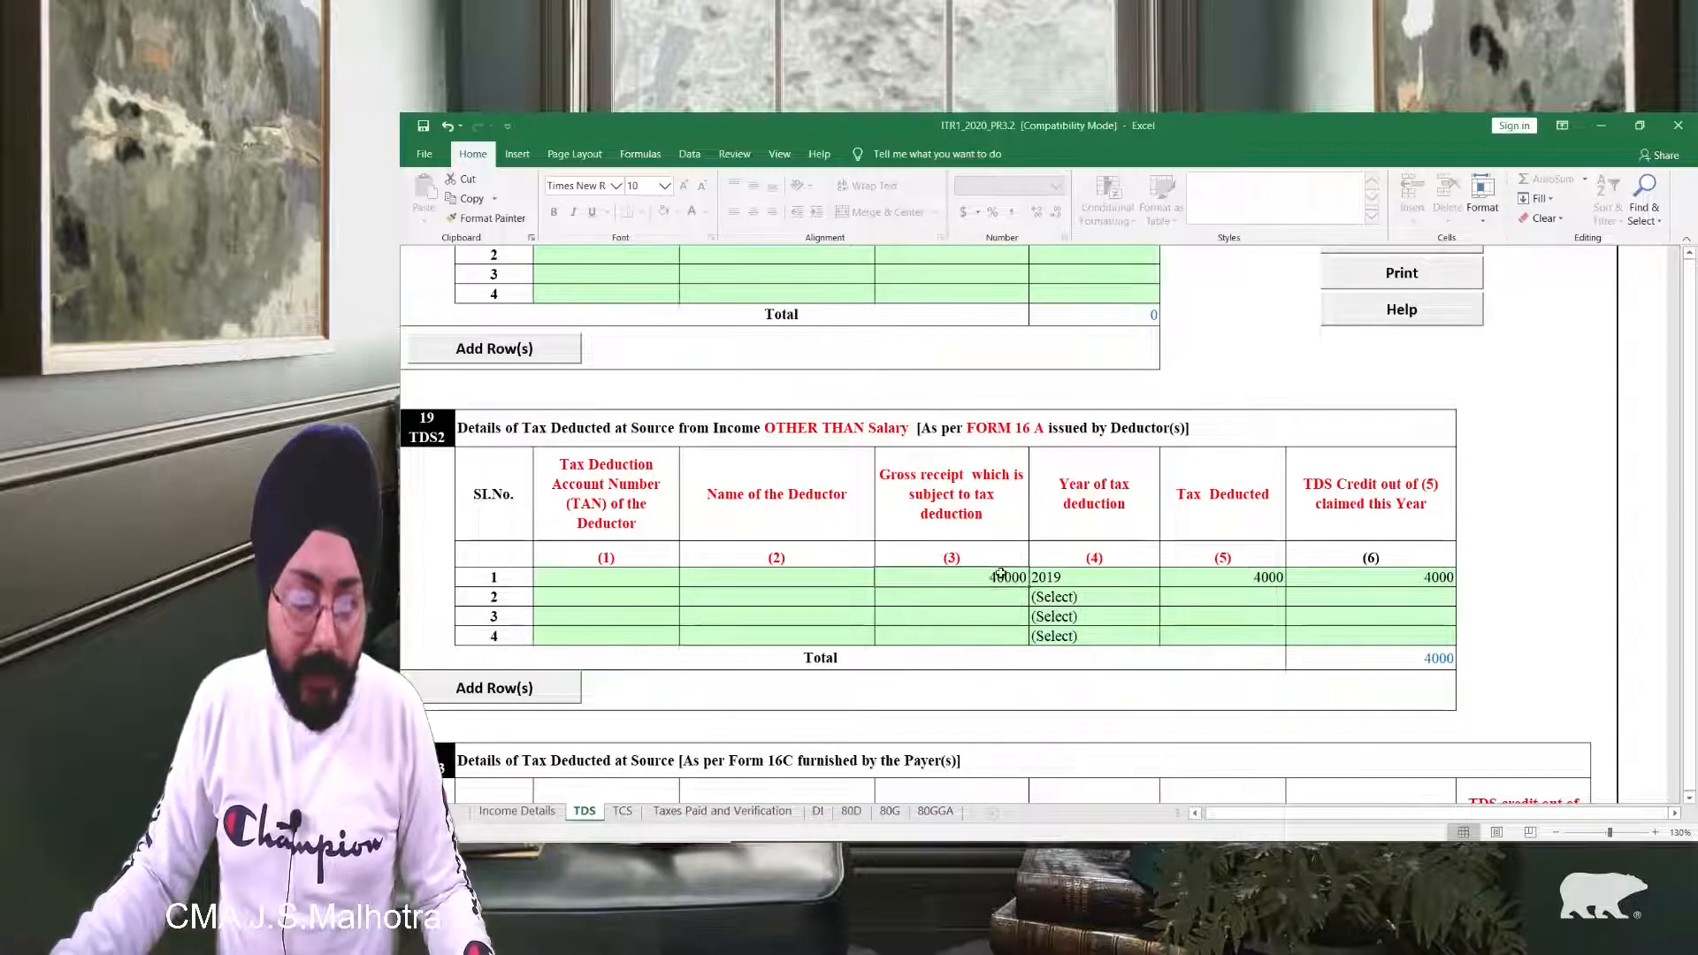
key("Delete")
left_click(1076, 578)
key("Delete")
left_click(1236, 581)
key("Delete")
left_click(1362, 576)
key("Delete")
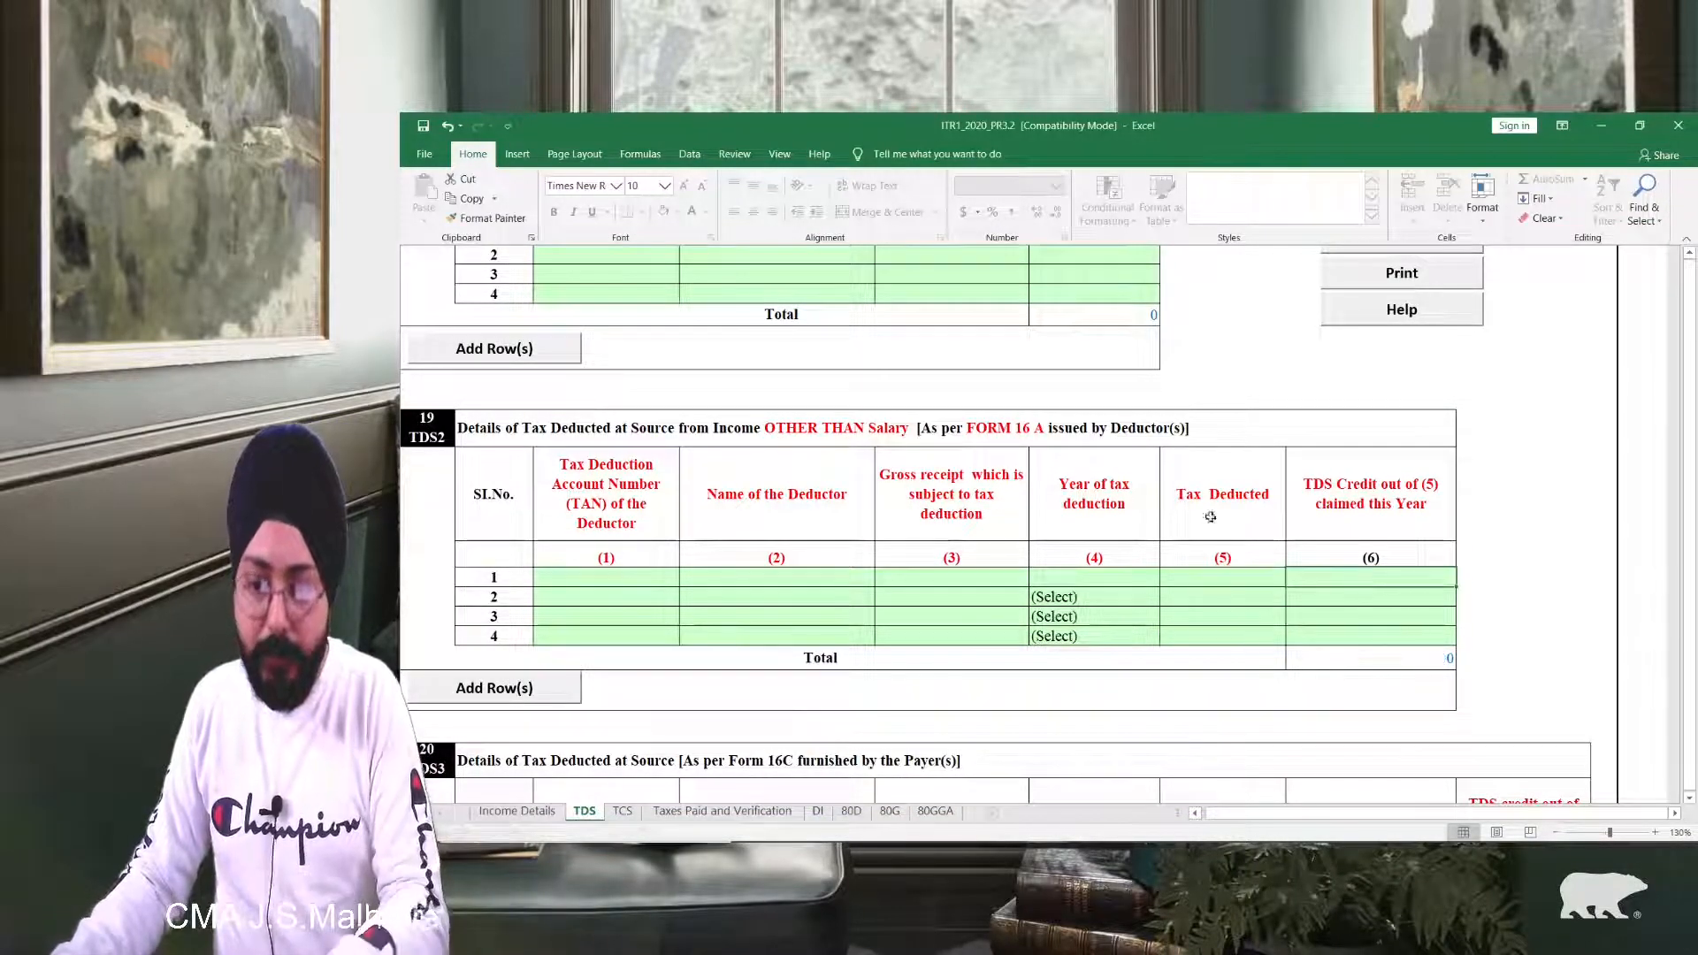
Step: Re-validate the TDS sheet, acknowledge the OK message, and go to the TCS sheet
scroll(1261, 499, "up", 2)
scroll(1261, 499, "up", 2)
left_click(1402, 308)
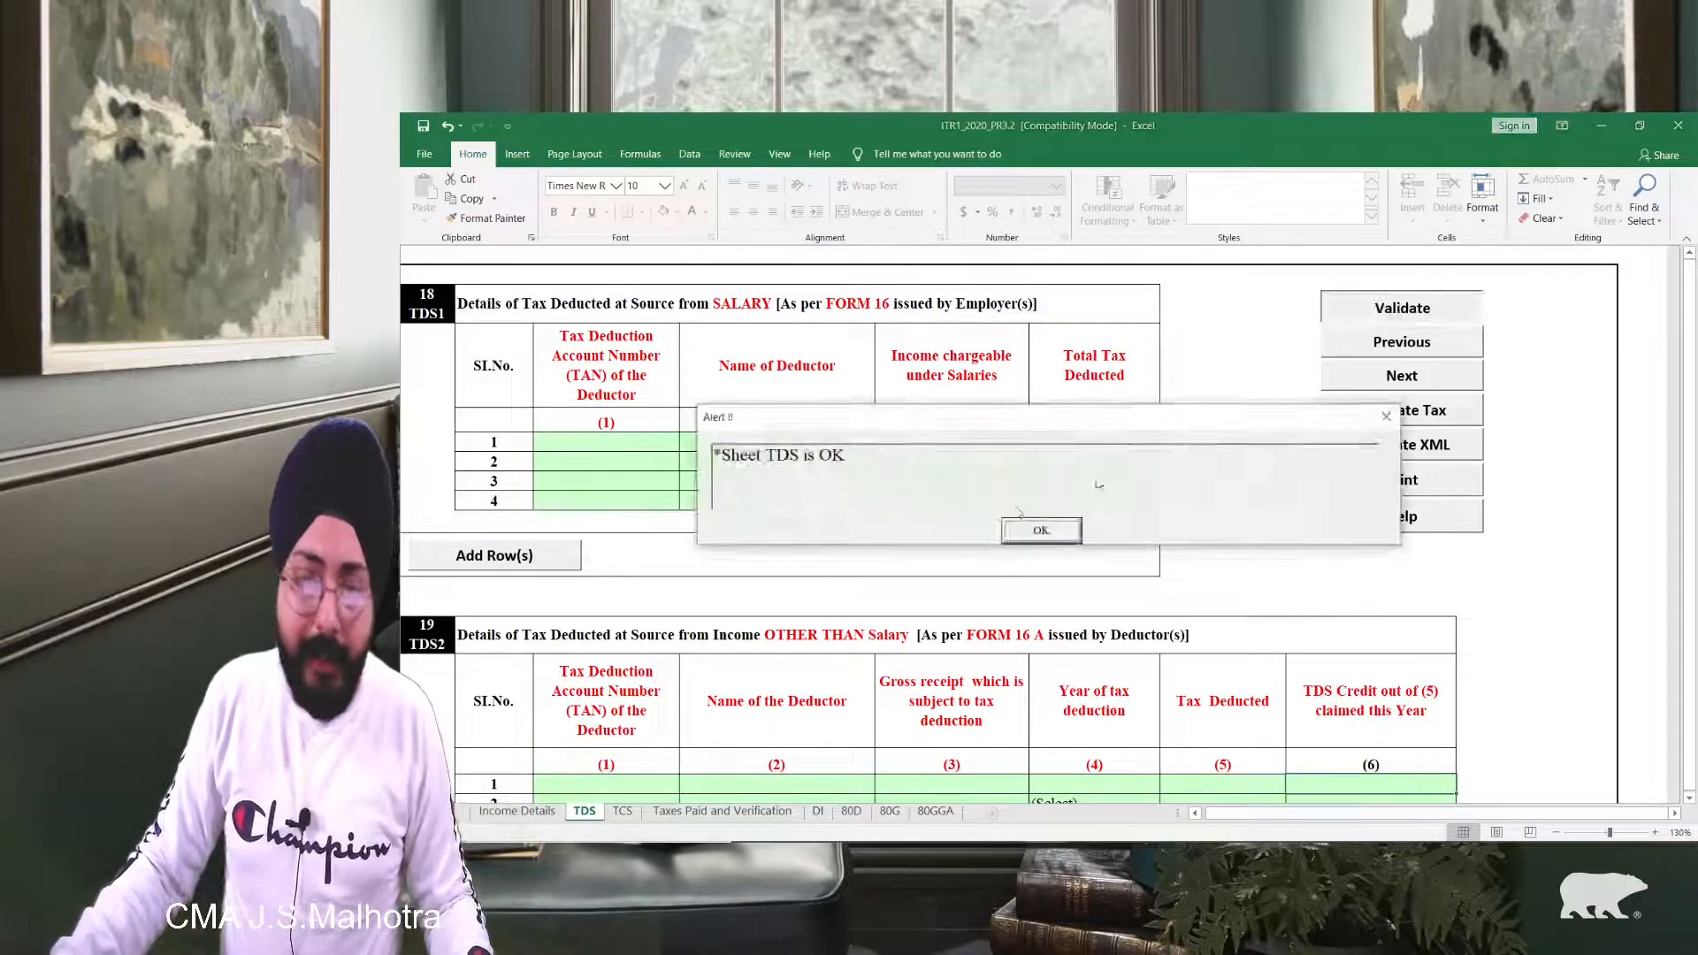
left_click(1040, 531)
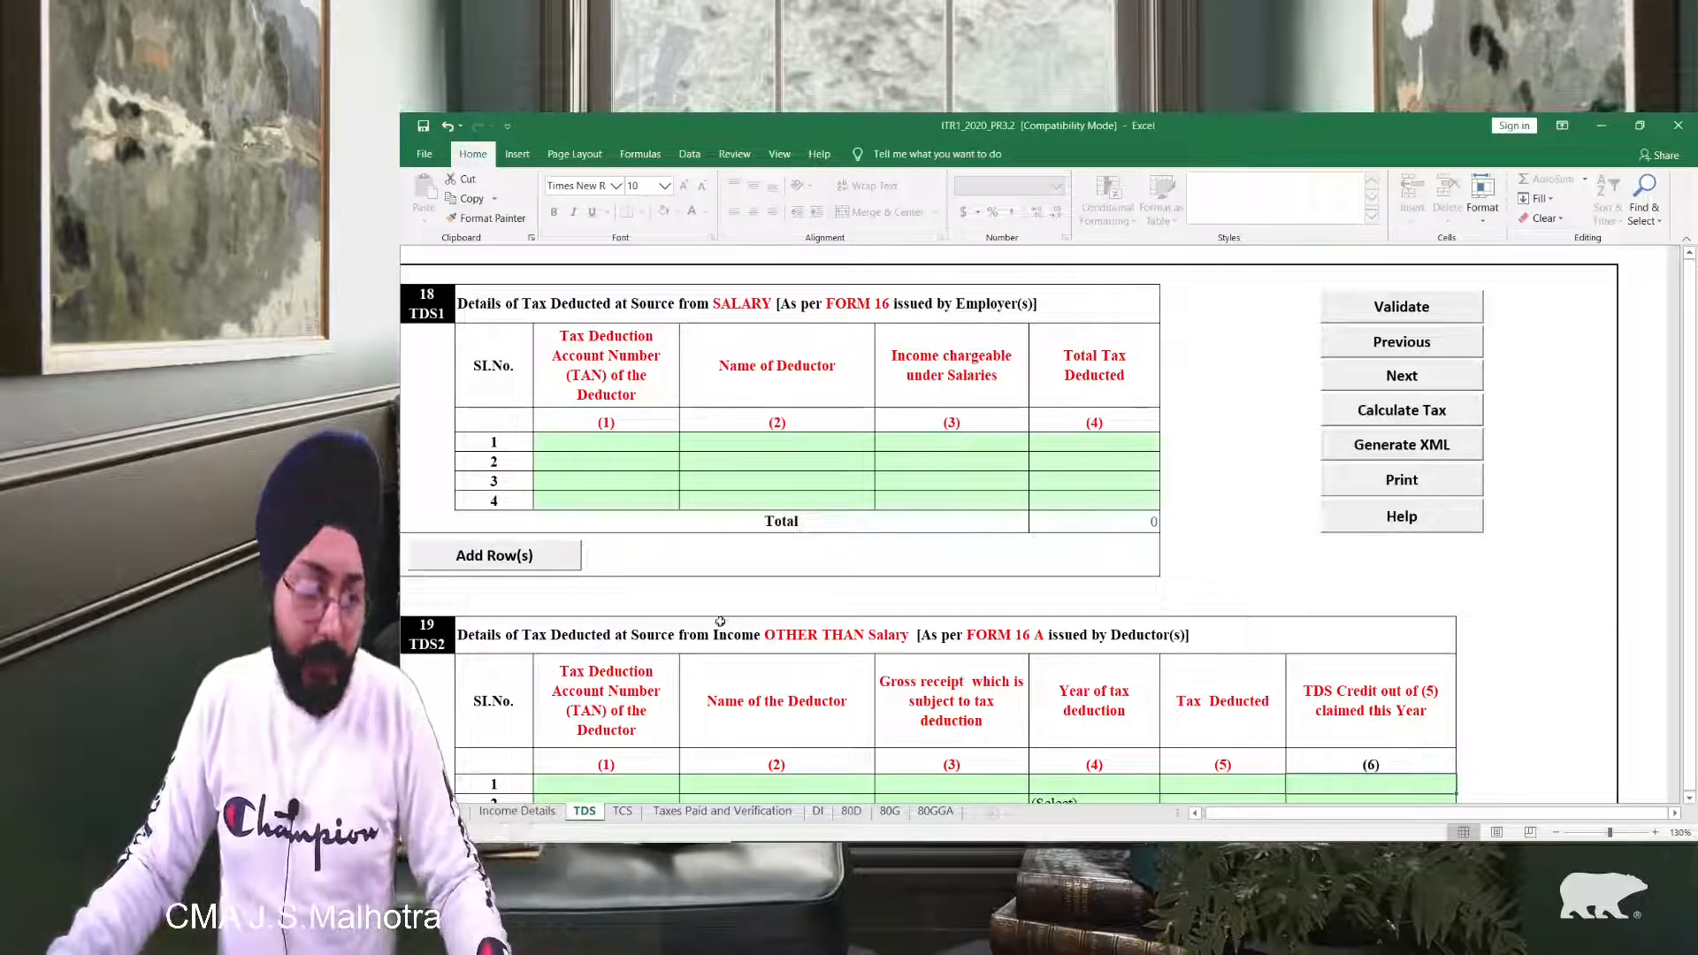
left_click(622, 811)
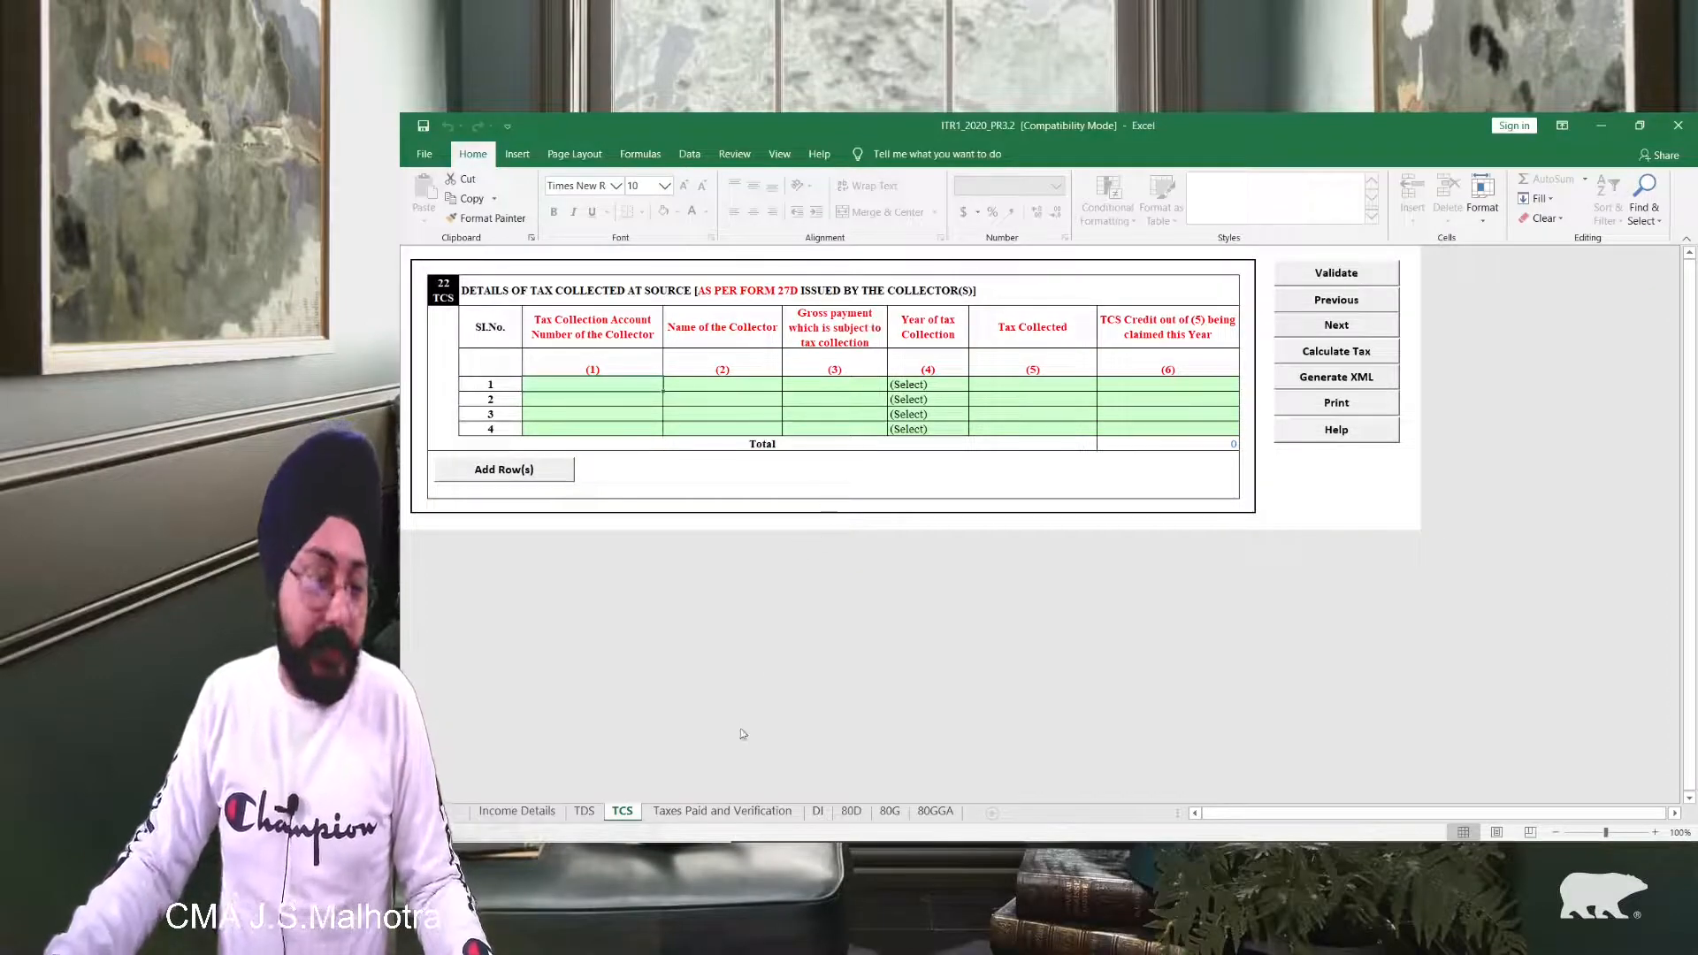
Step: Validate the empty TCS sheet, acknowledge the OK alert, and go to Taxes Paid and Verification
left_click(1375, 281)
left_click(1041, 529)
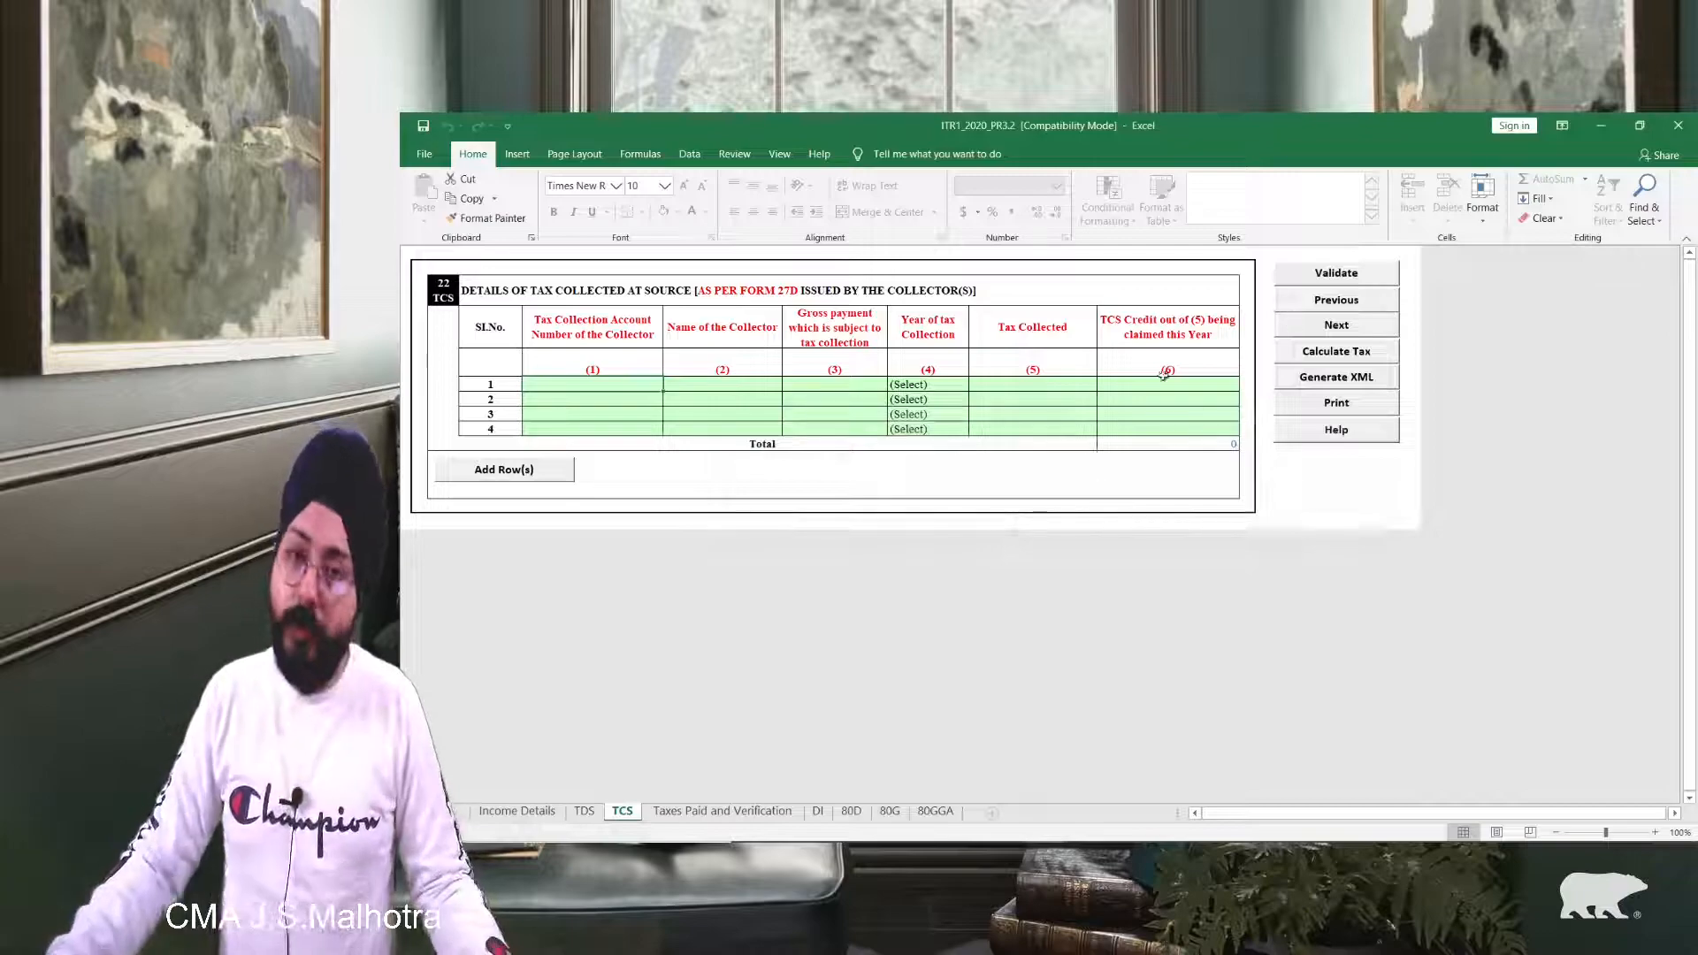
left_click(723, 812)
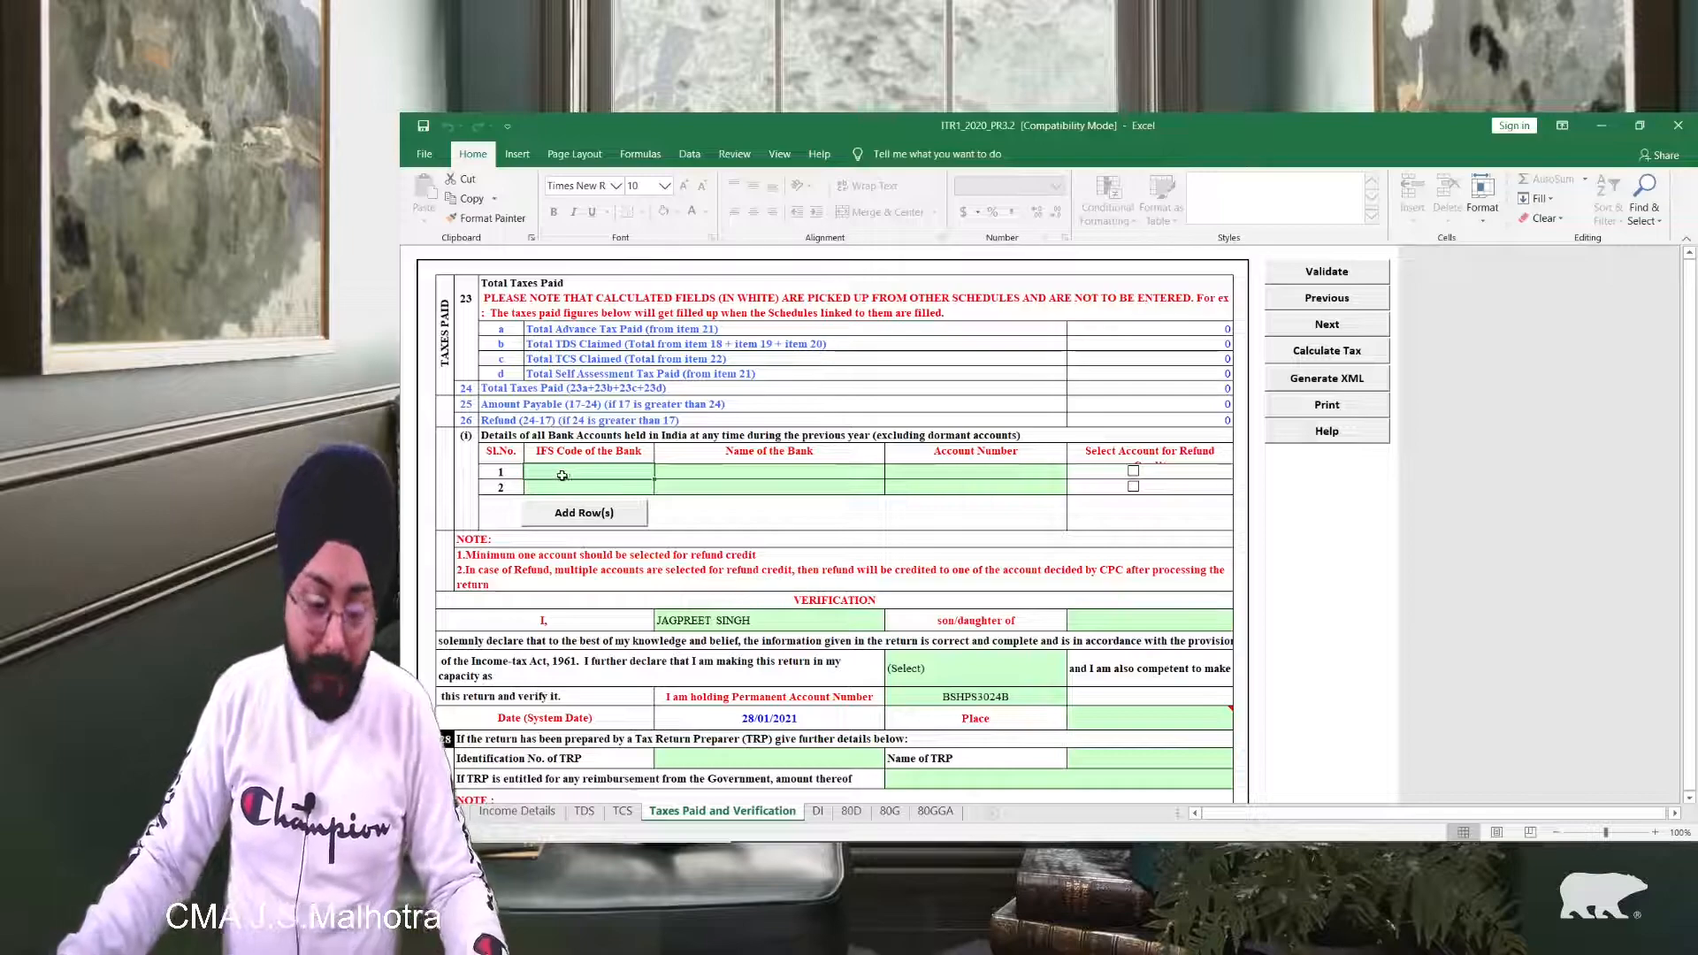
Step: Add an ICICI Bank IFS code and account number in row 1, marked for refund credit
type("ICI")
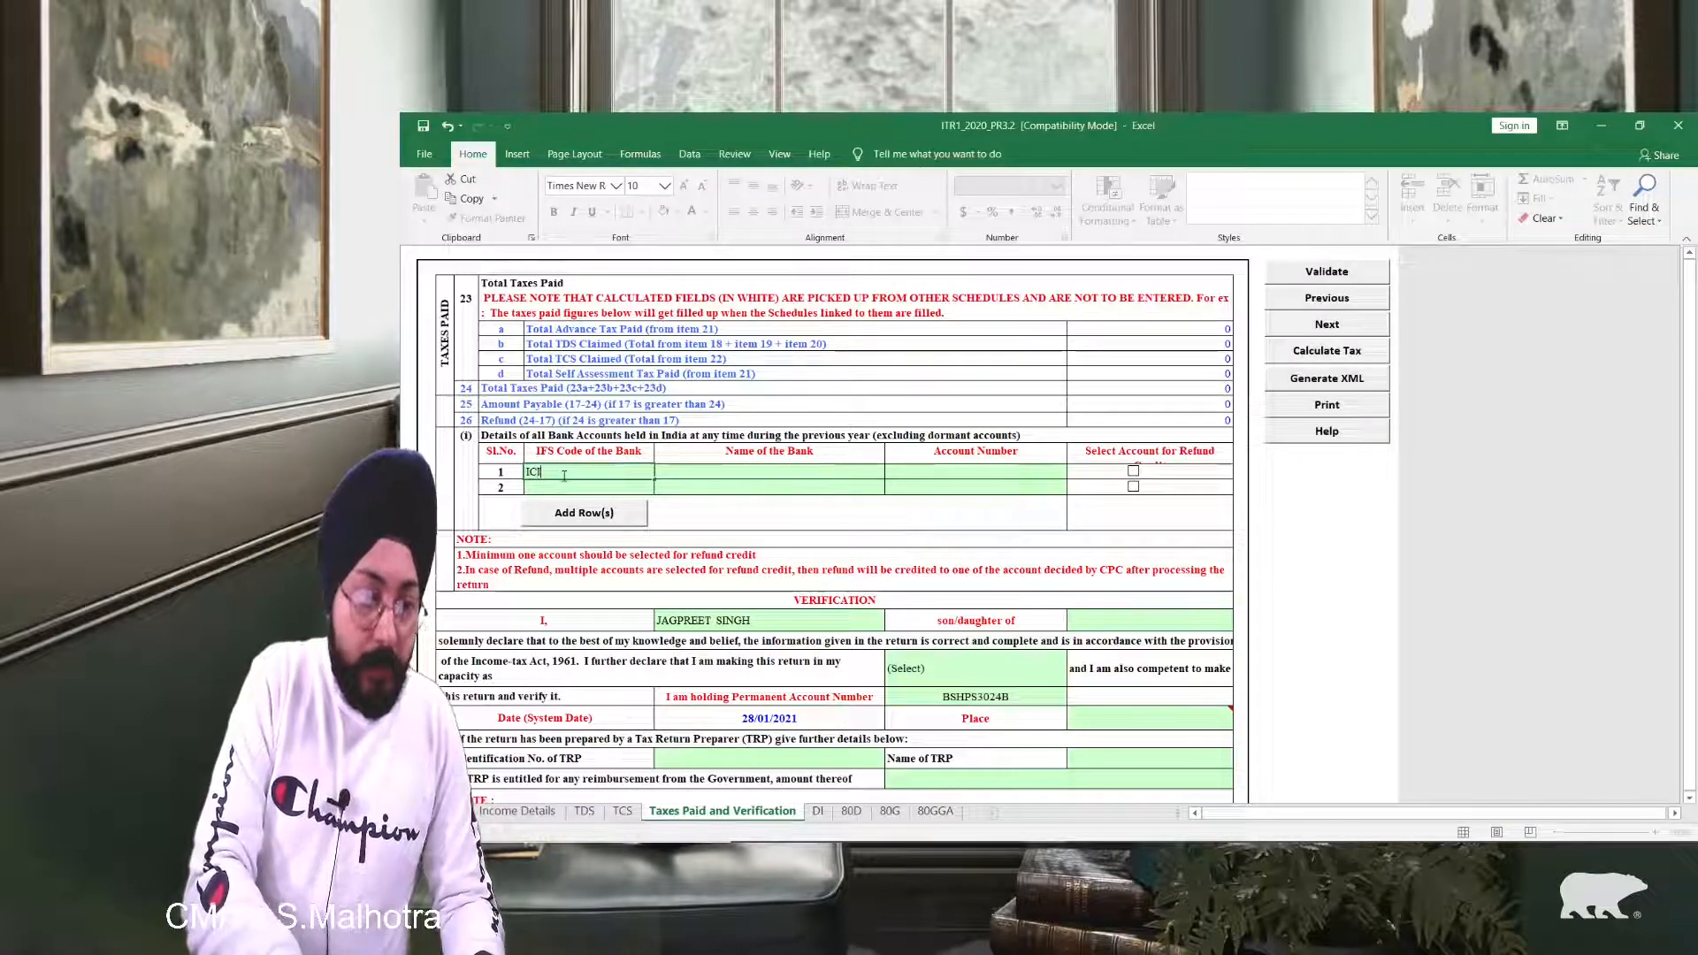
key("BackSpace")
type("ICIC0060087")
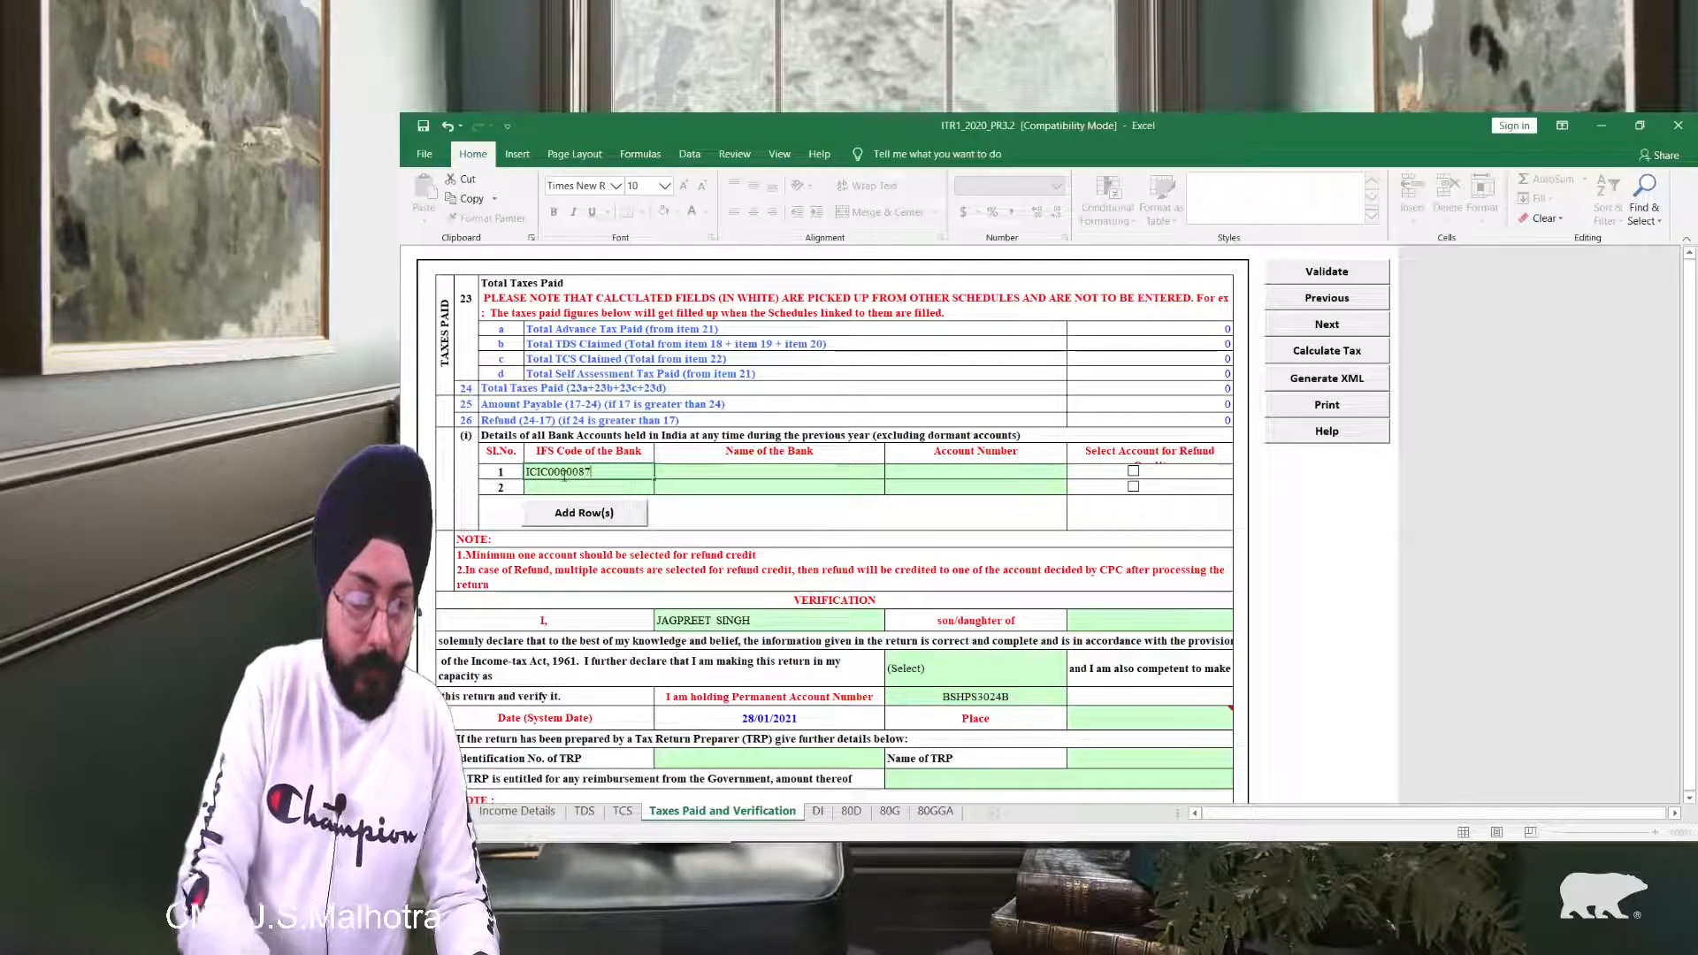
key("Return")
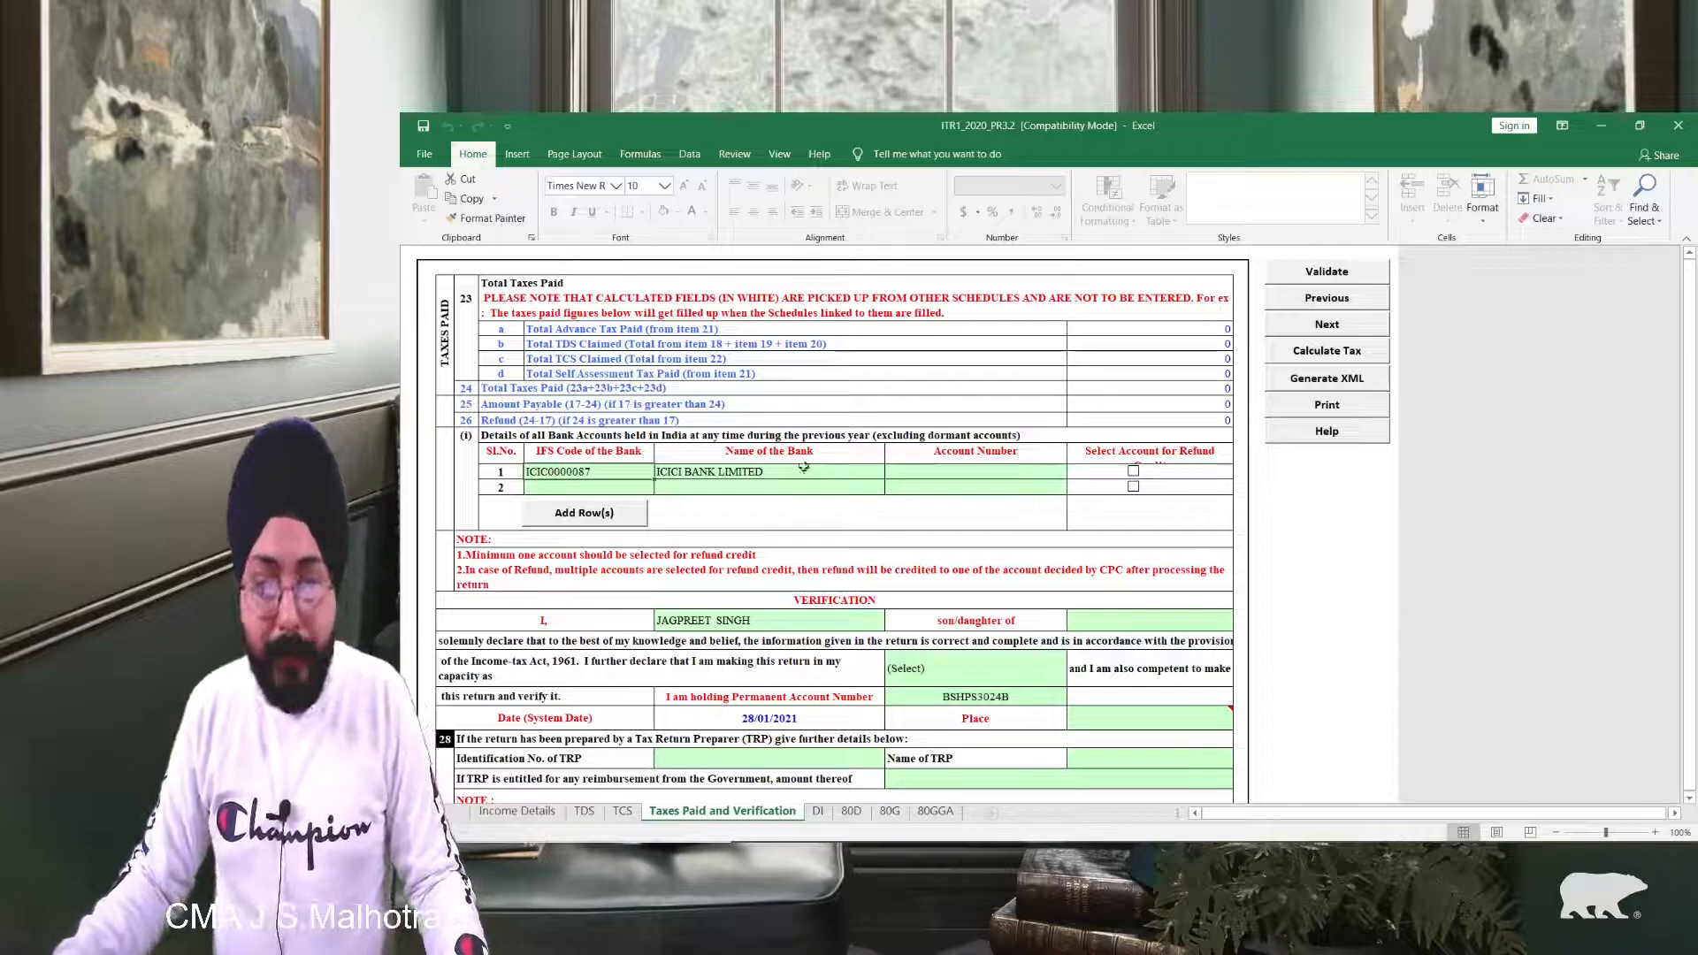
left_click(908, 472)
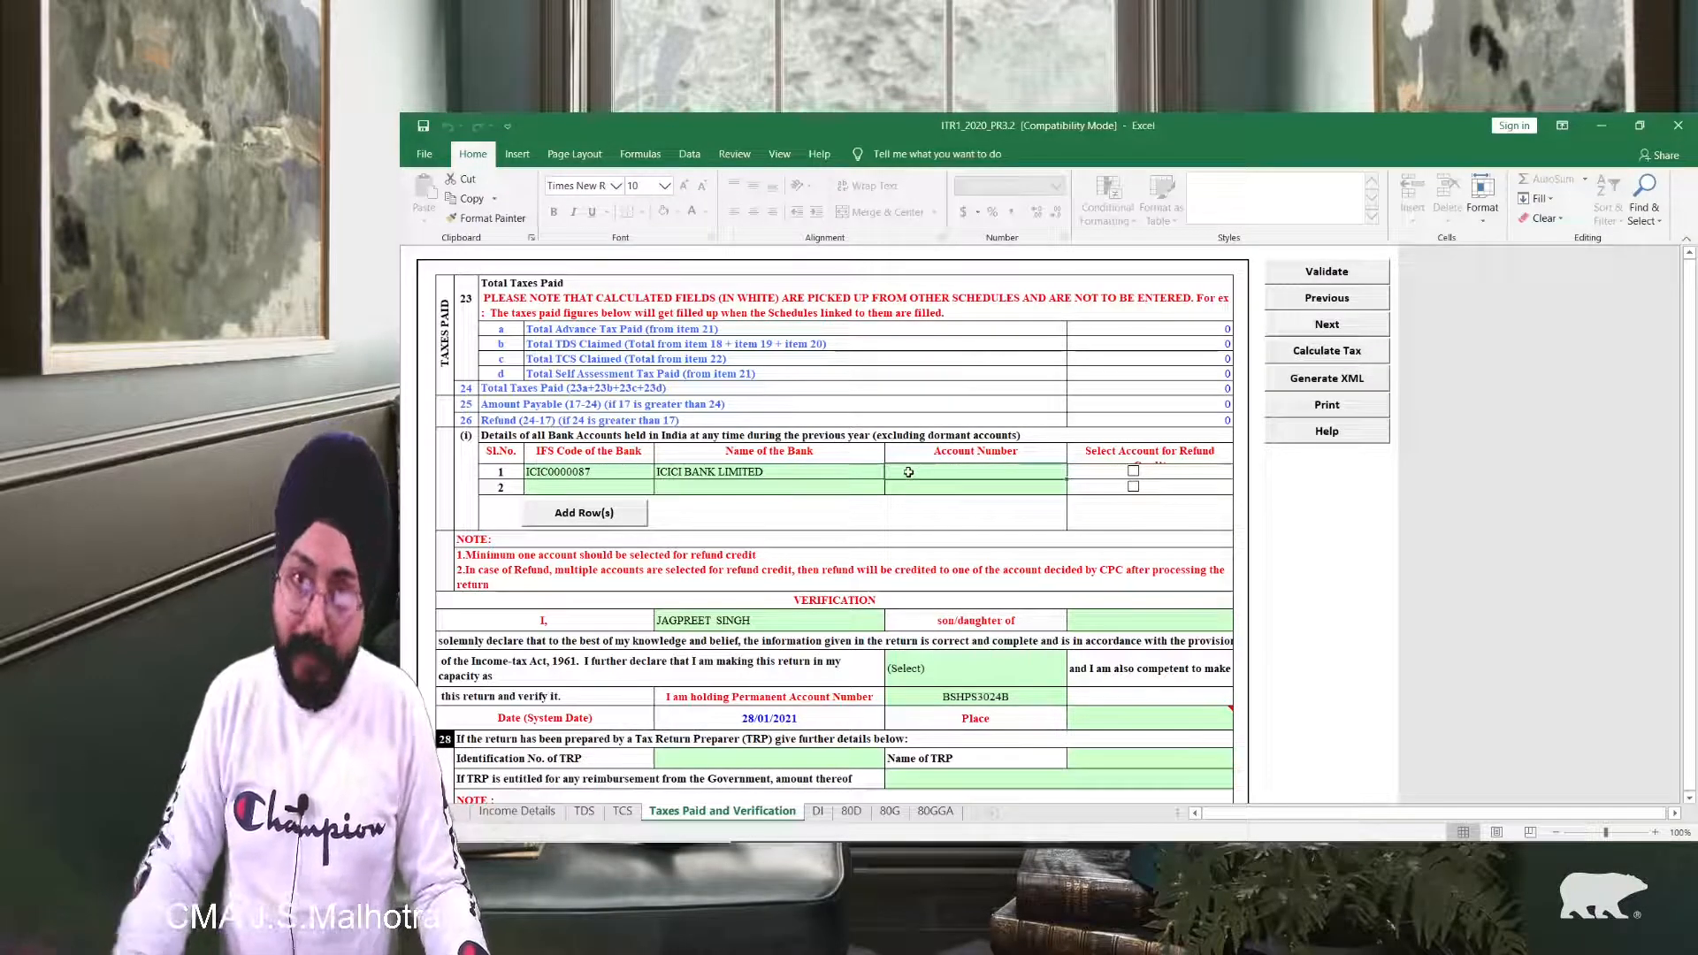
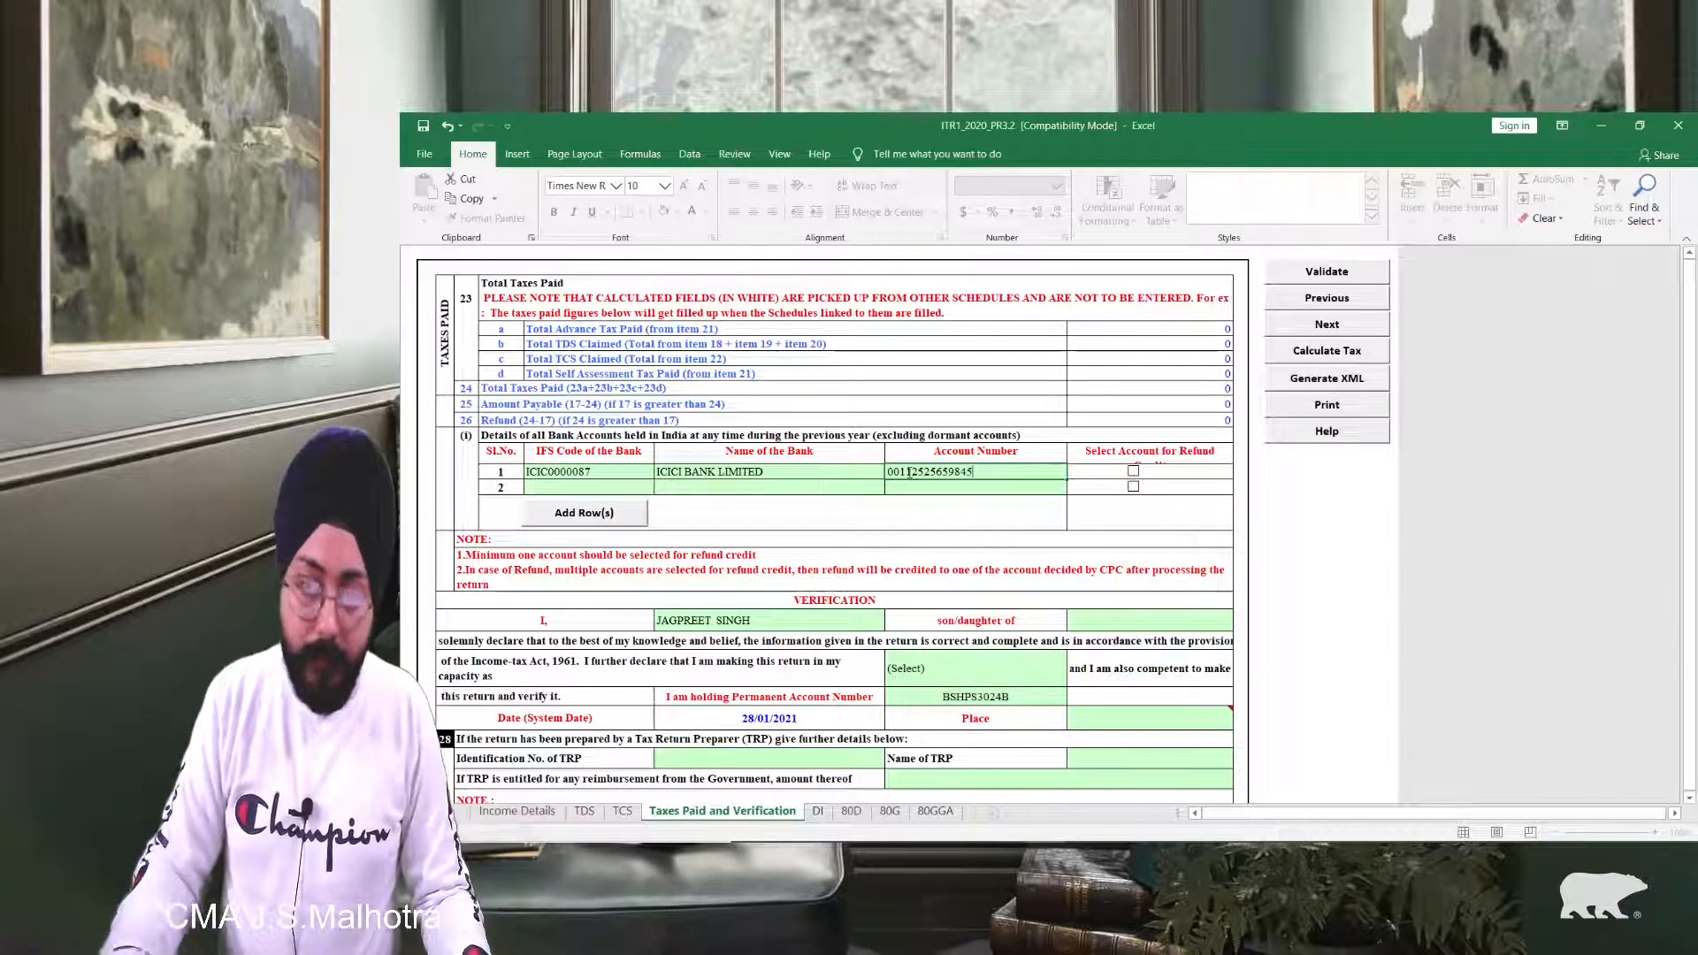
key("Tab")
left_click(1132, 473)
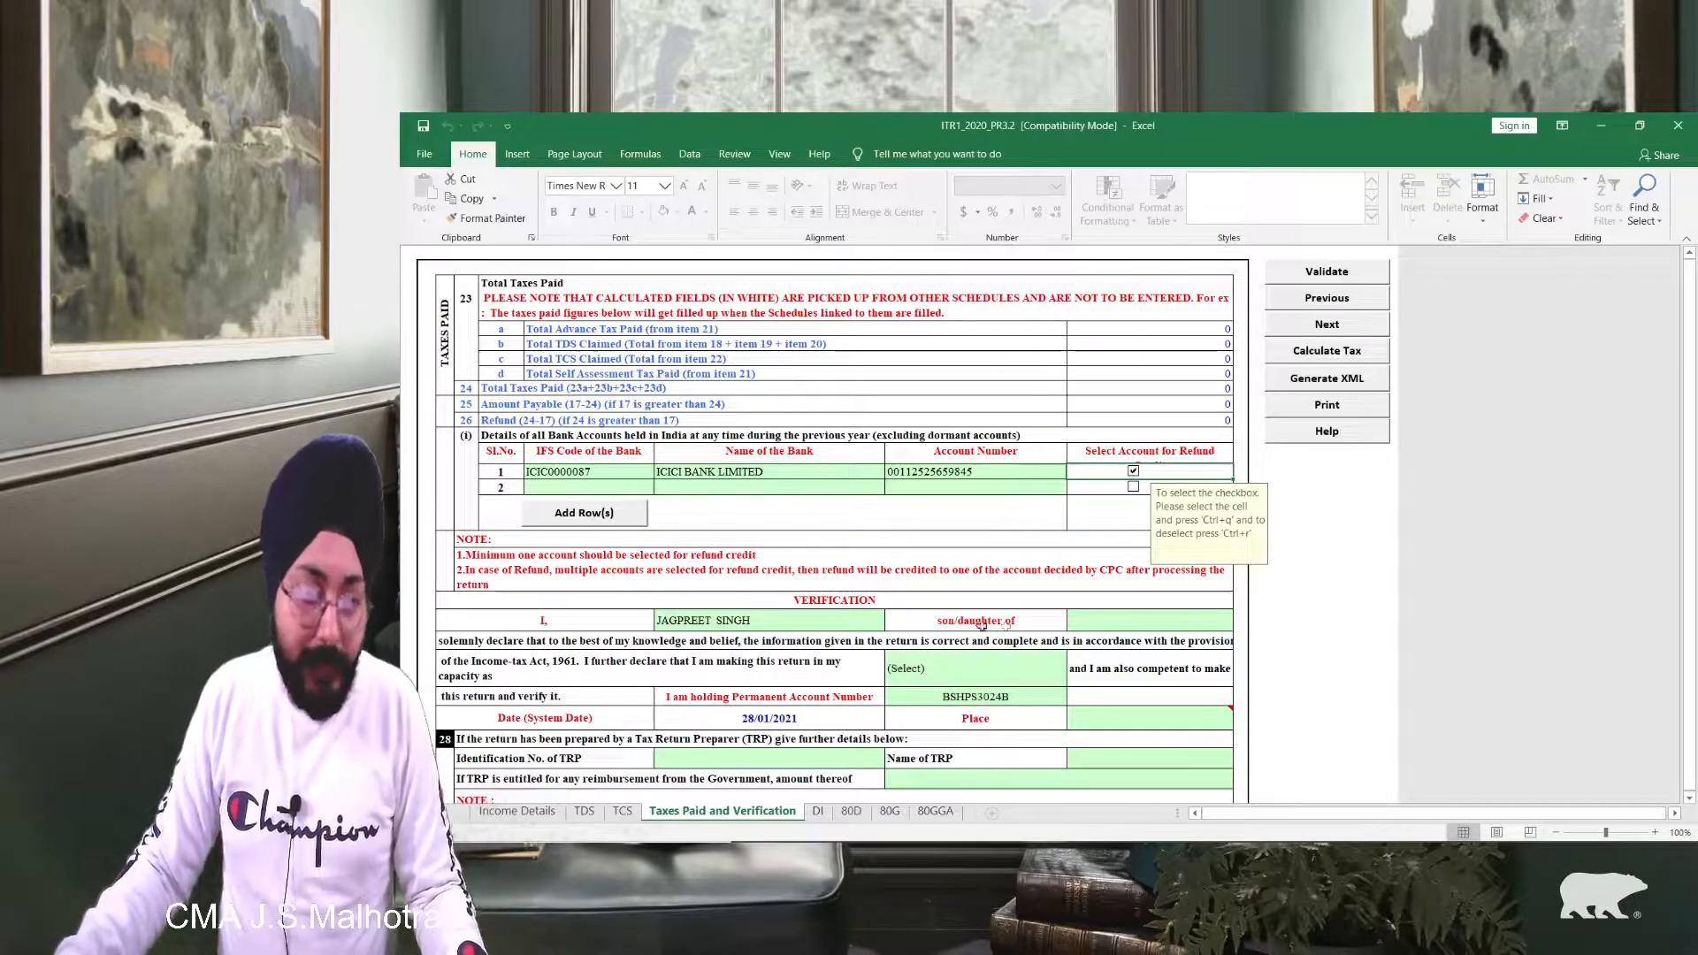
scroll(690, 548, "down", 2)
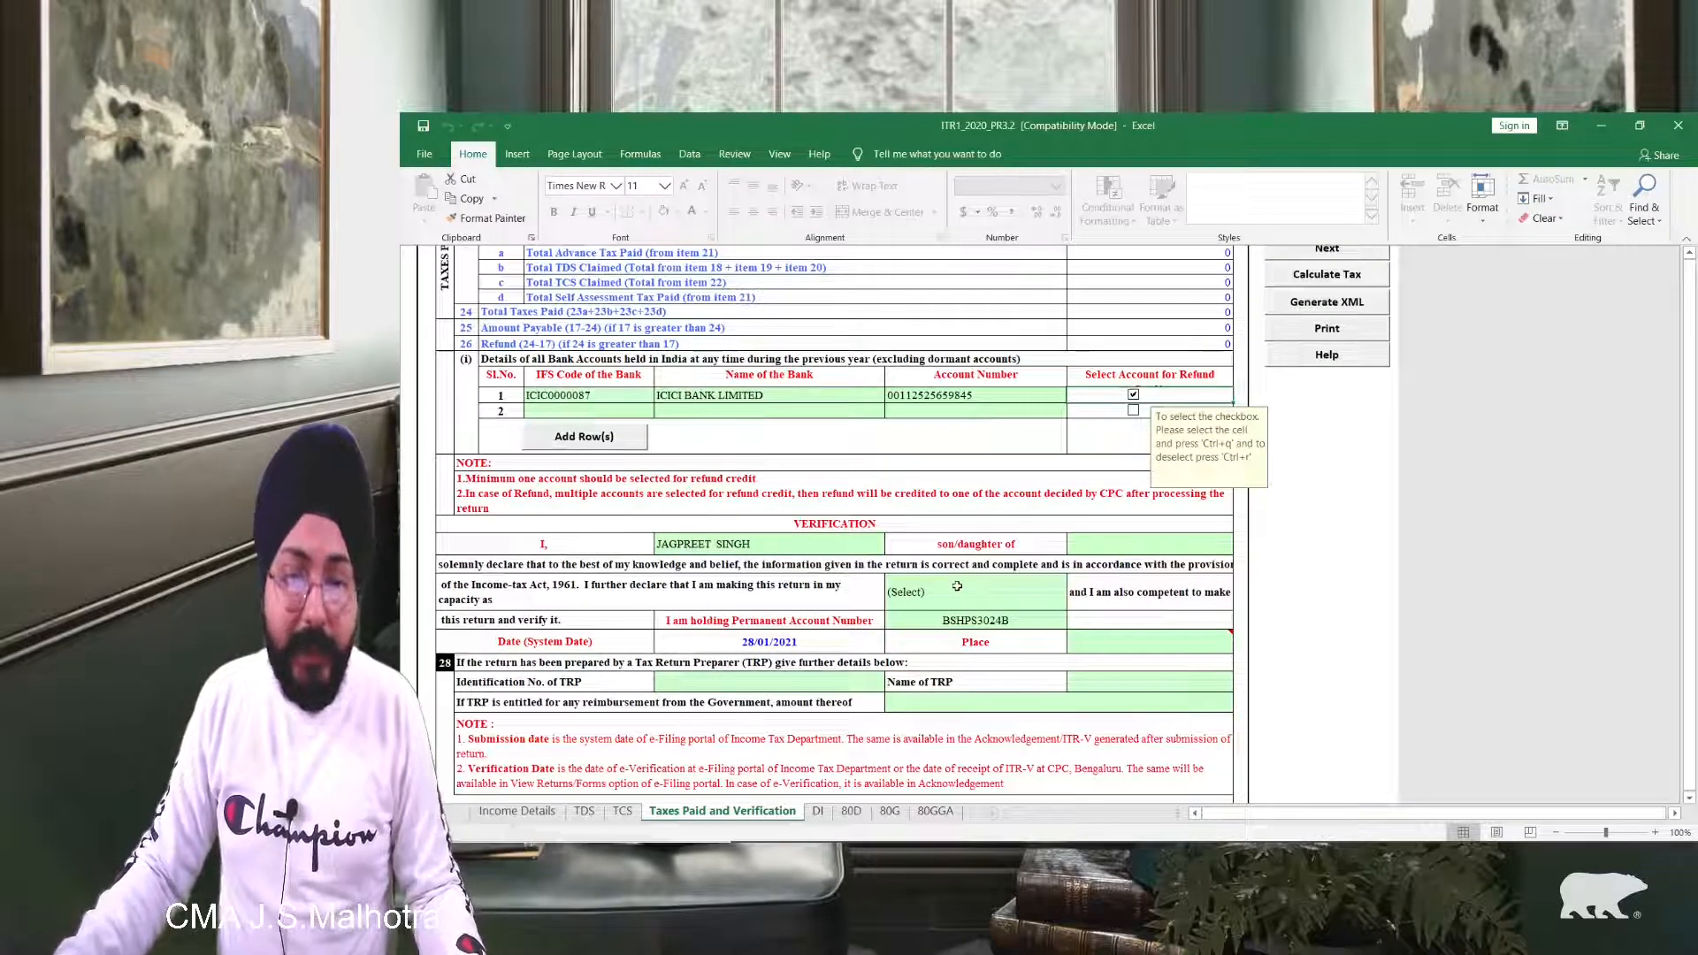
scroll(803, 601, "up", 1, "ctrl")
Step: Complete verification with the father's name, capacity Self and place New Delhi
left_click(1256, 554)
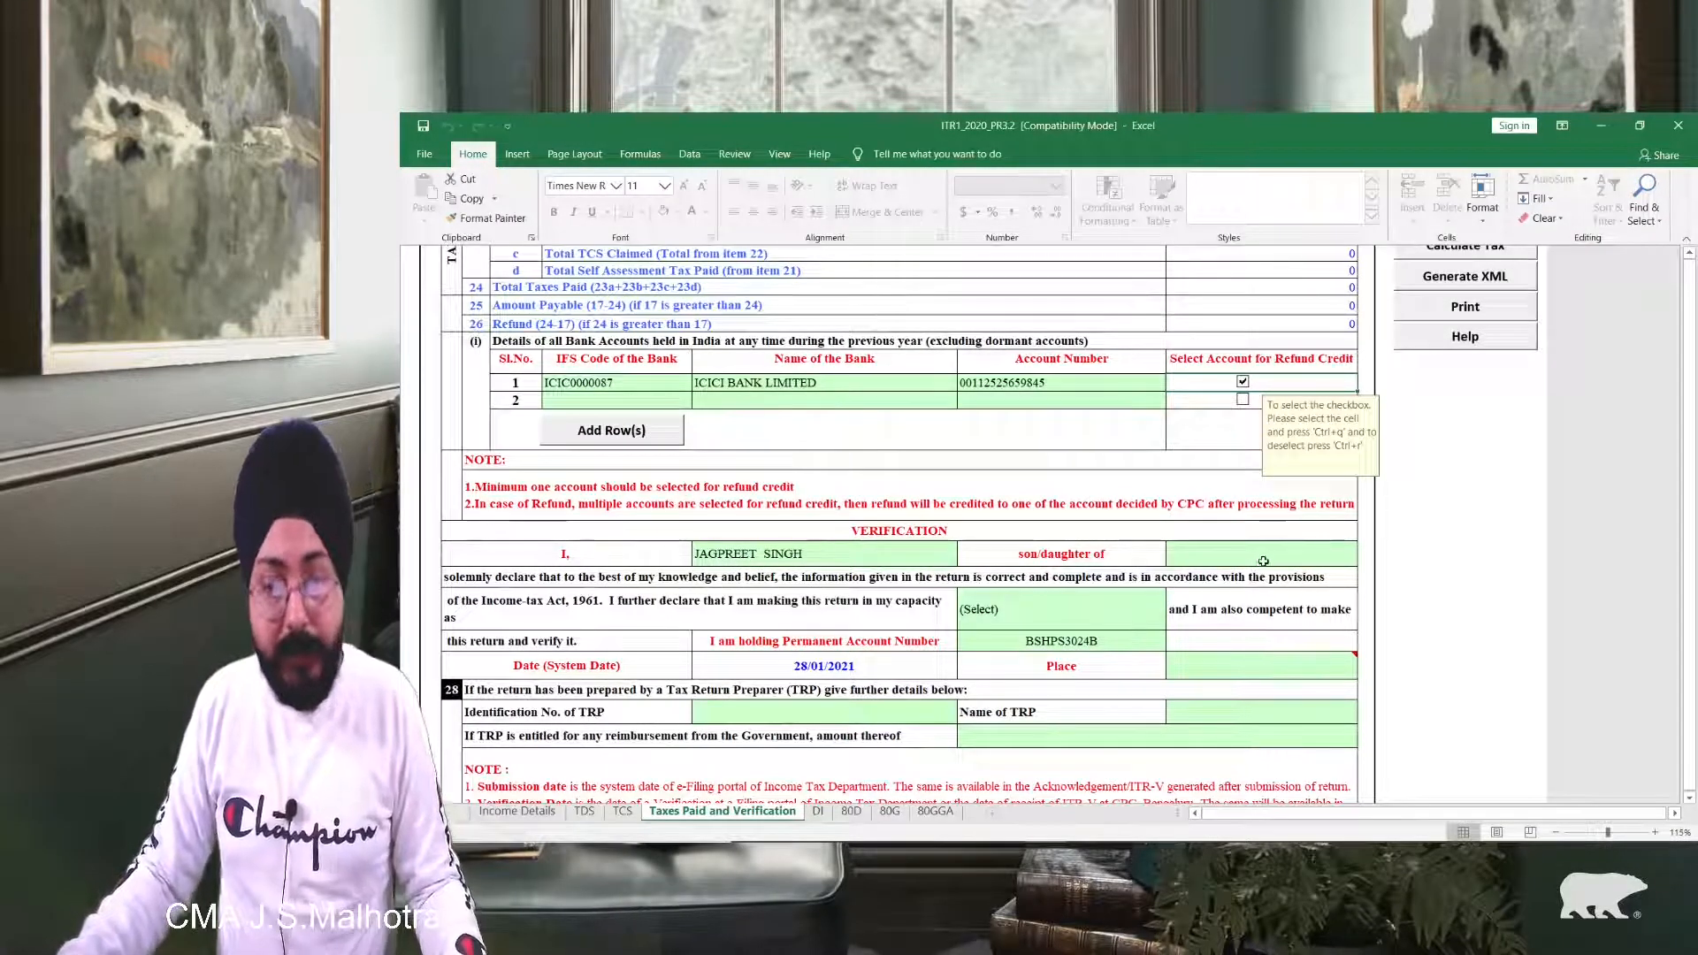
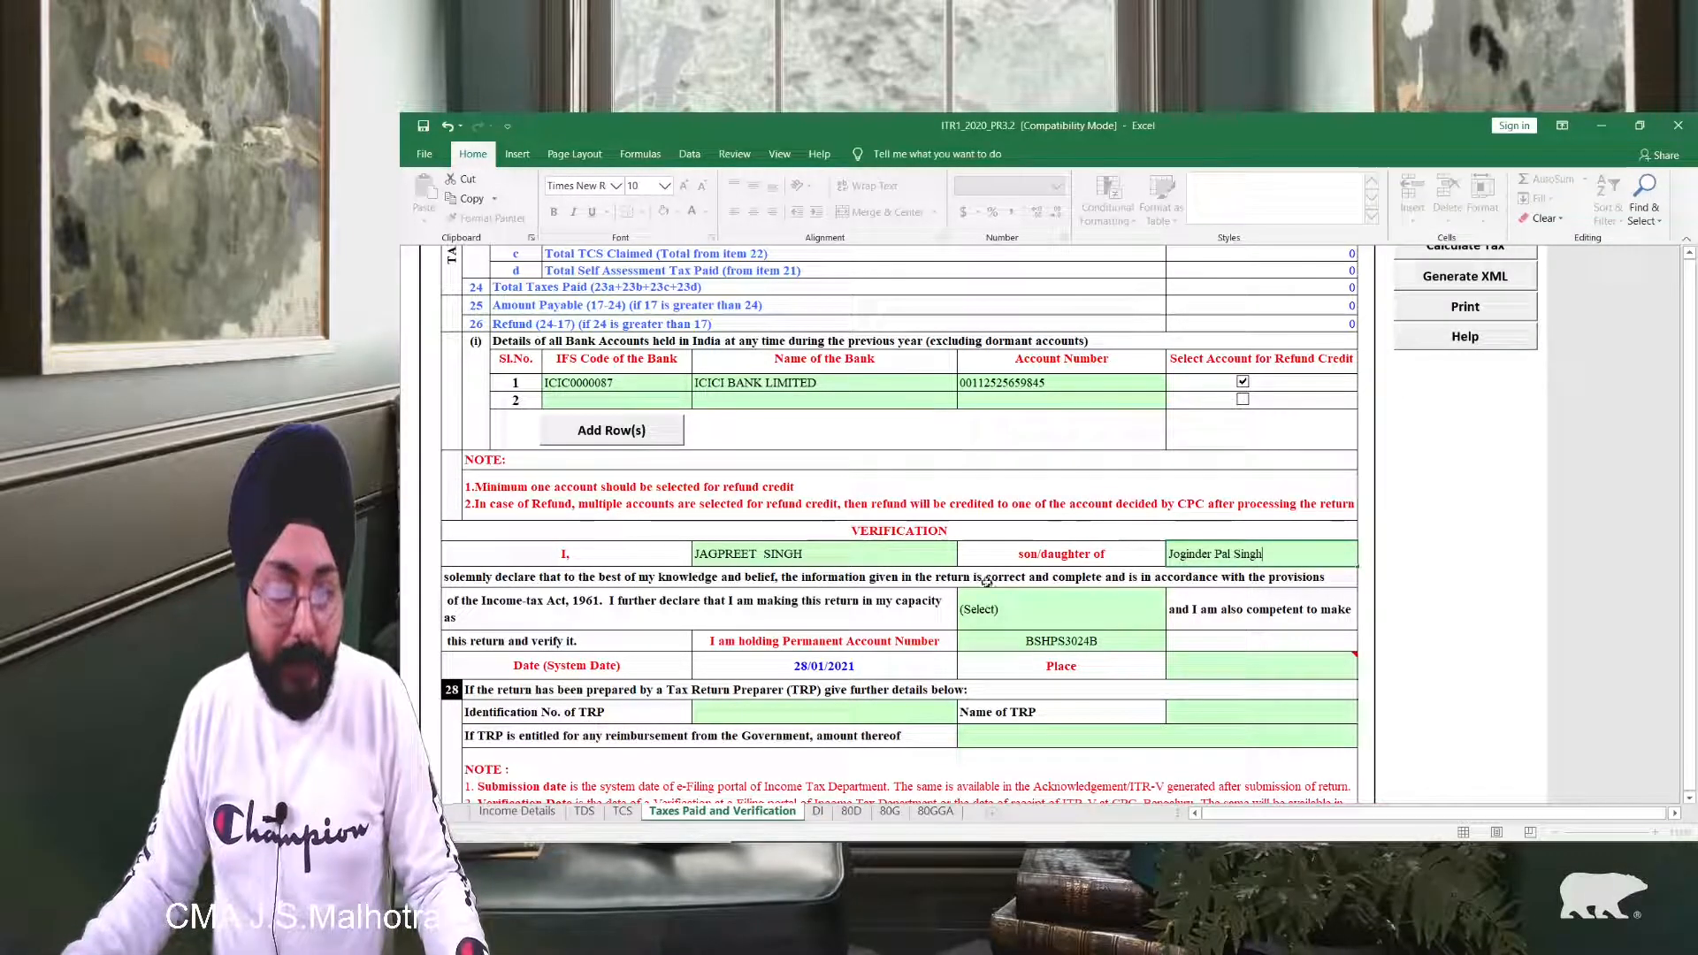
key("Return")
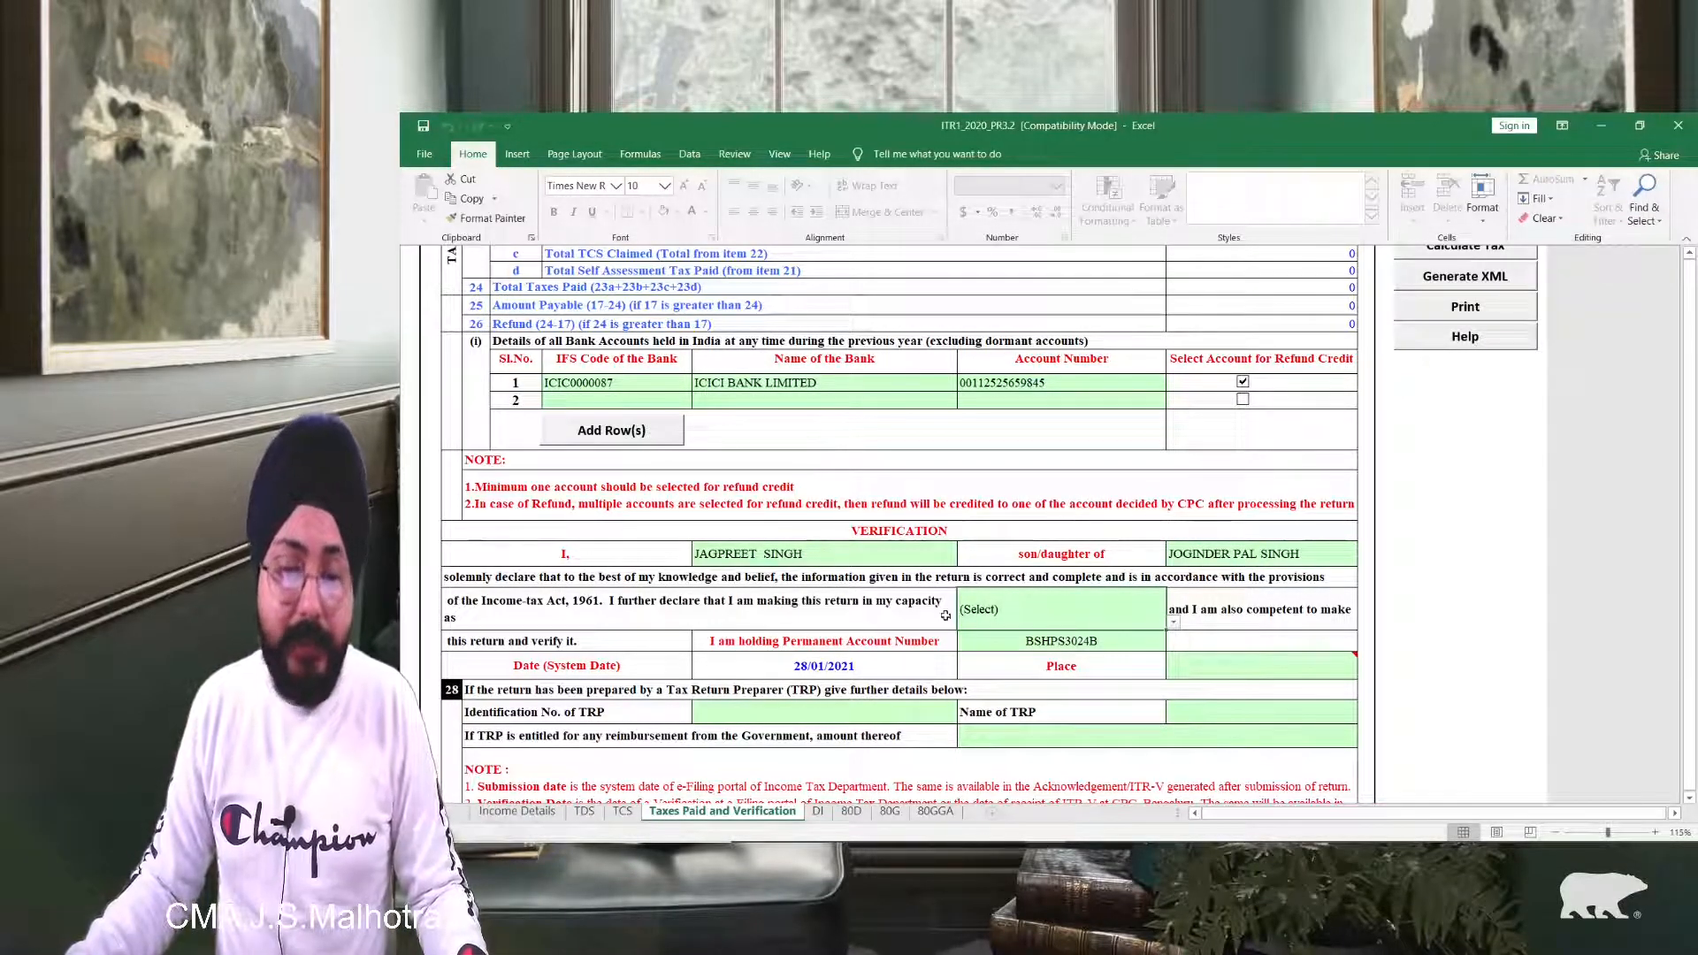
key("alt+Down")
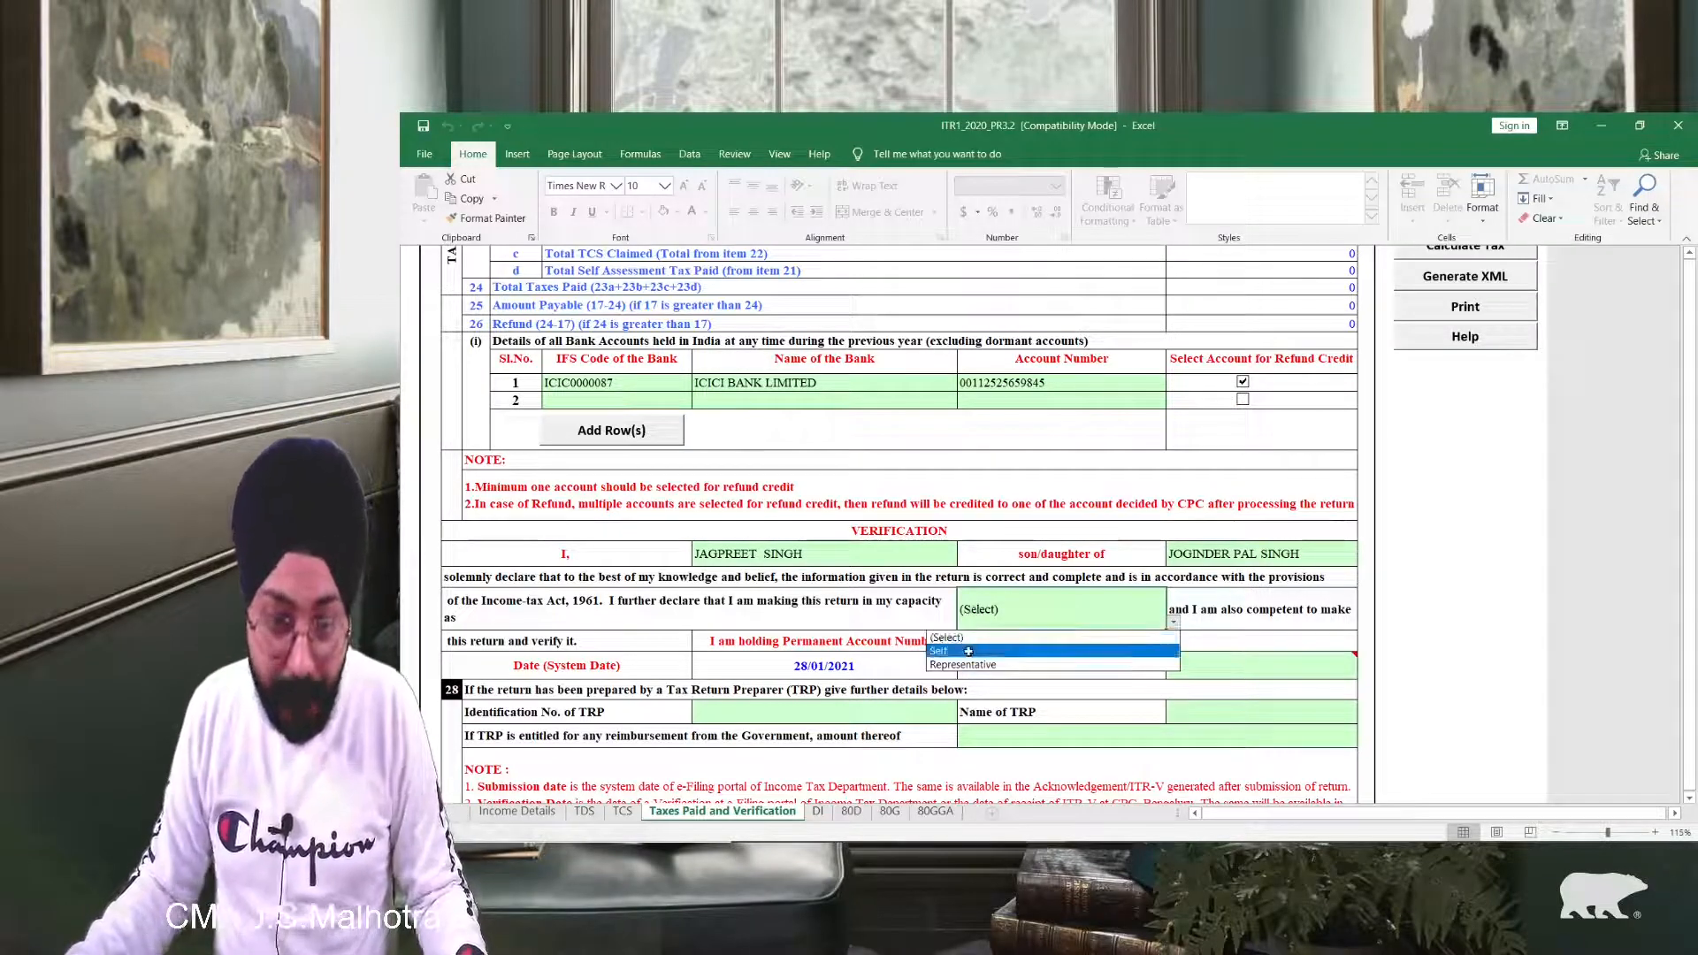
left_click(976, 642)
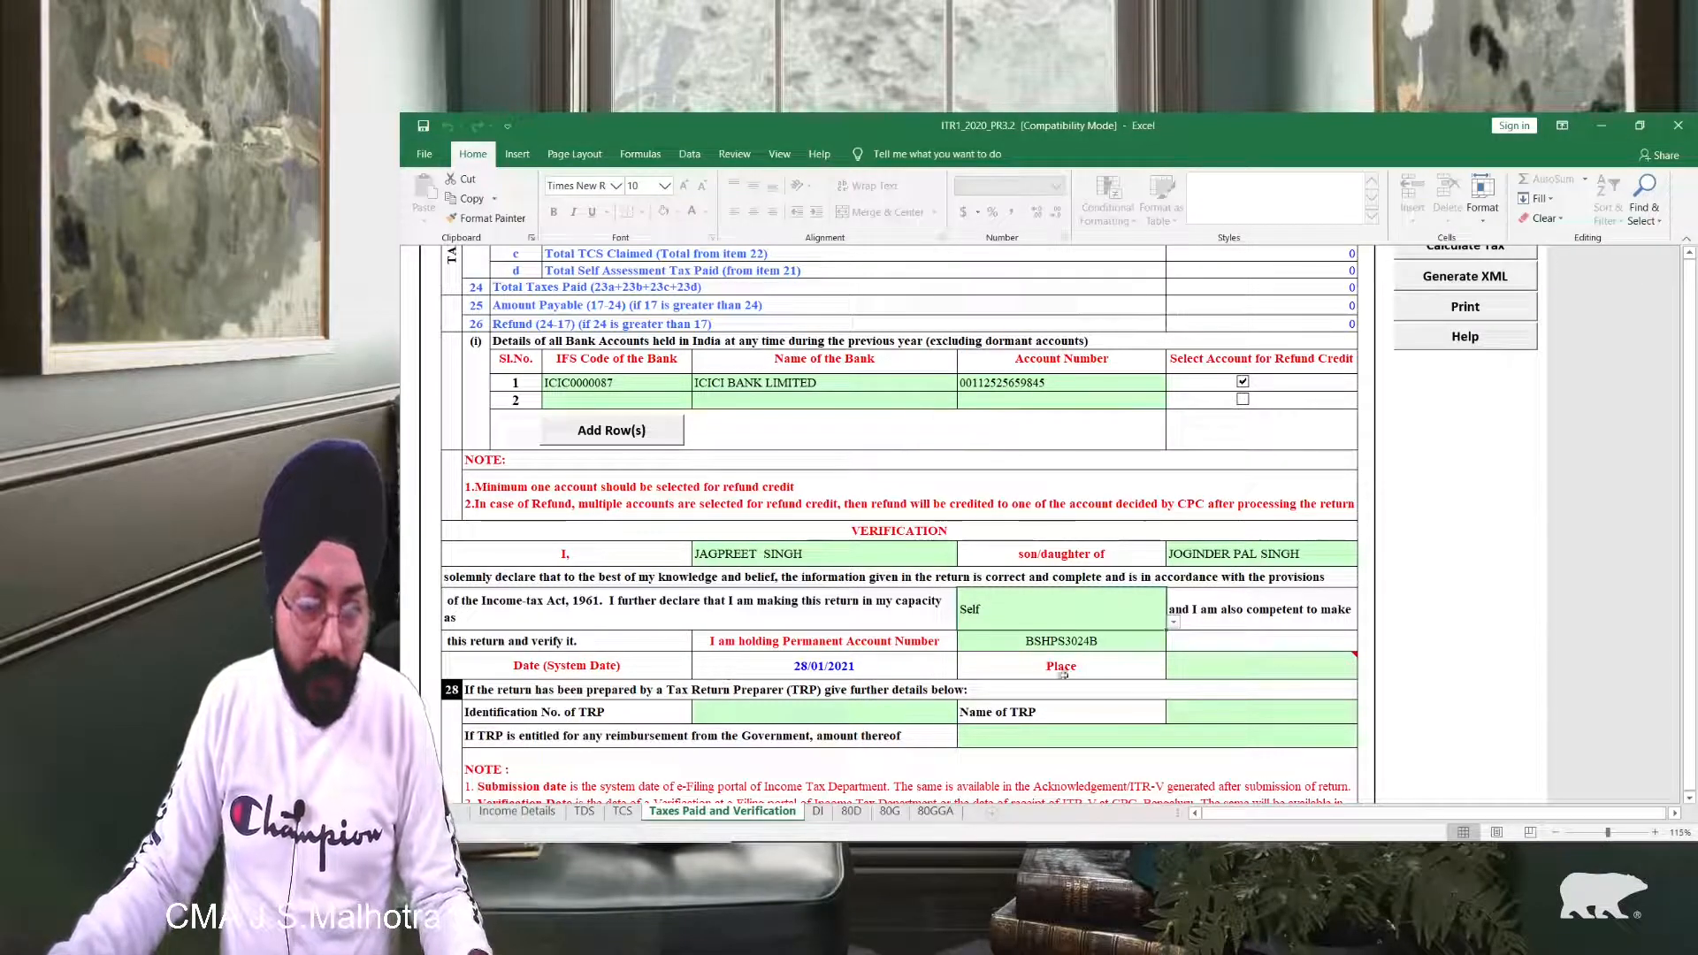
left_click(1259, 675)
type("New Delhi")
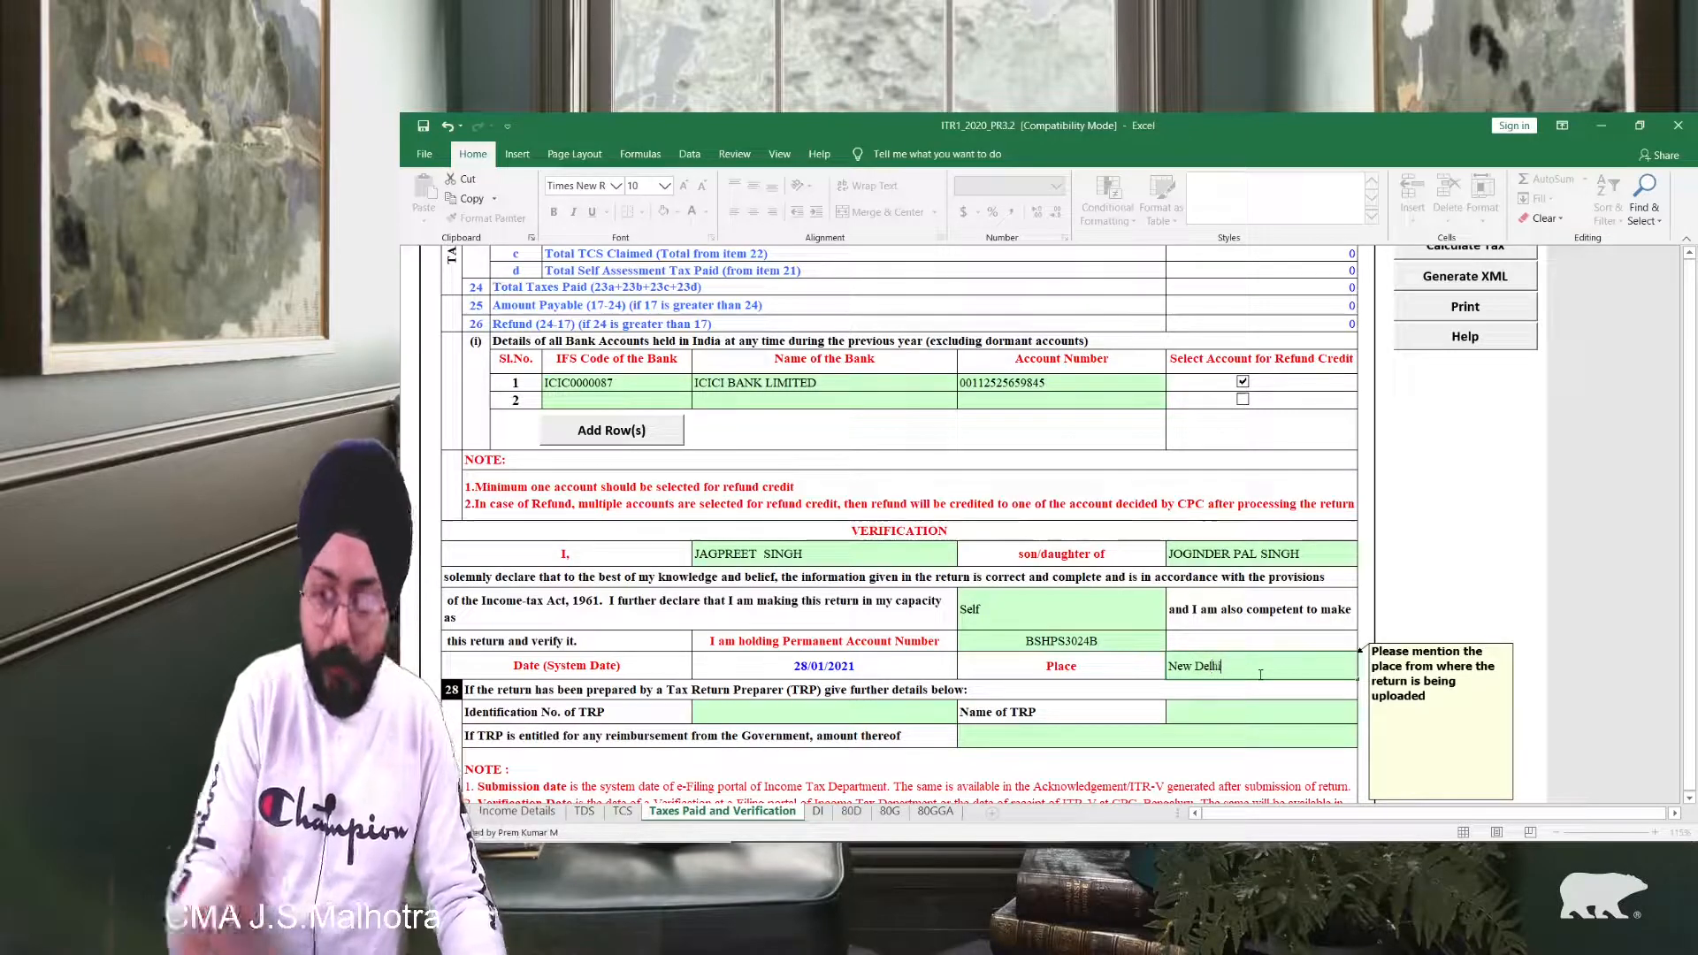
key("Return")
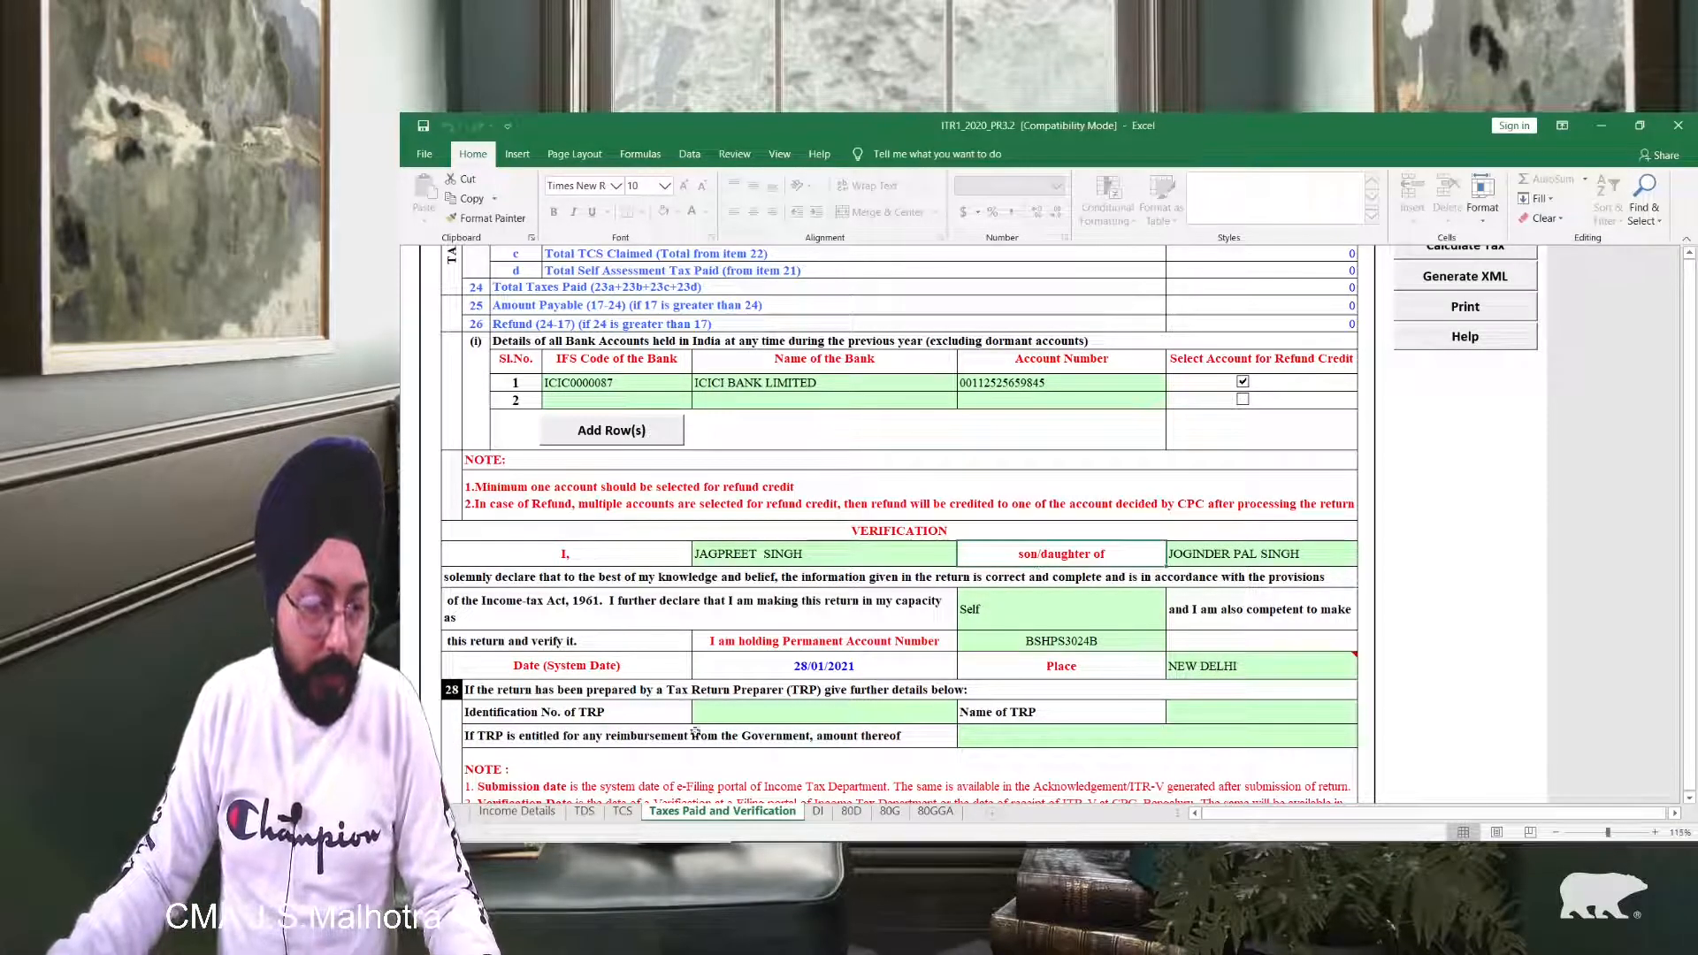
scroll(781, 718, "down", 2)
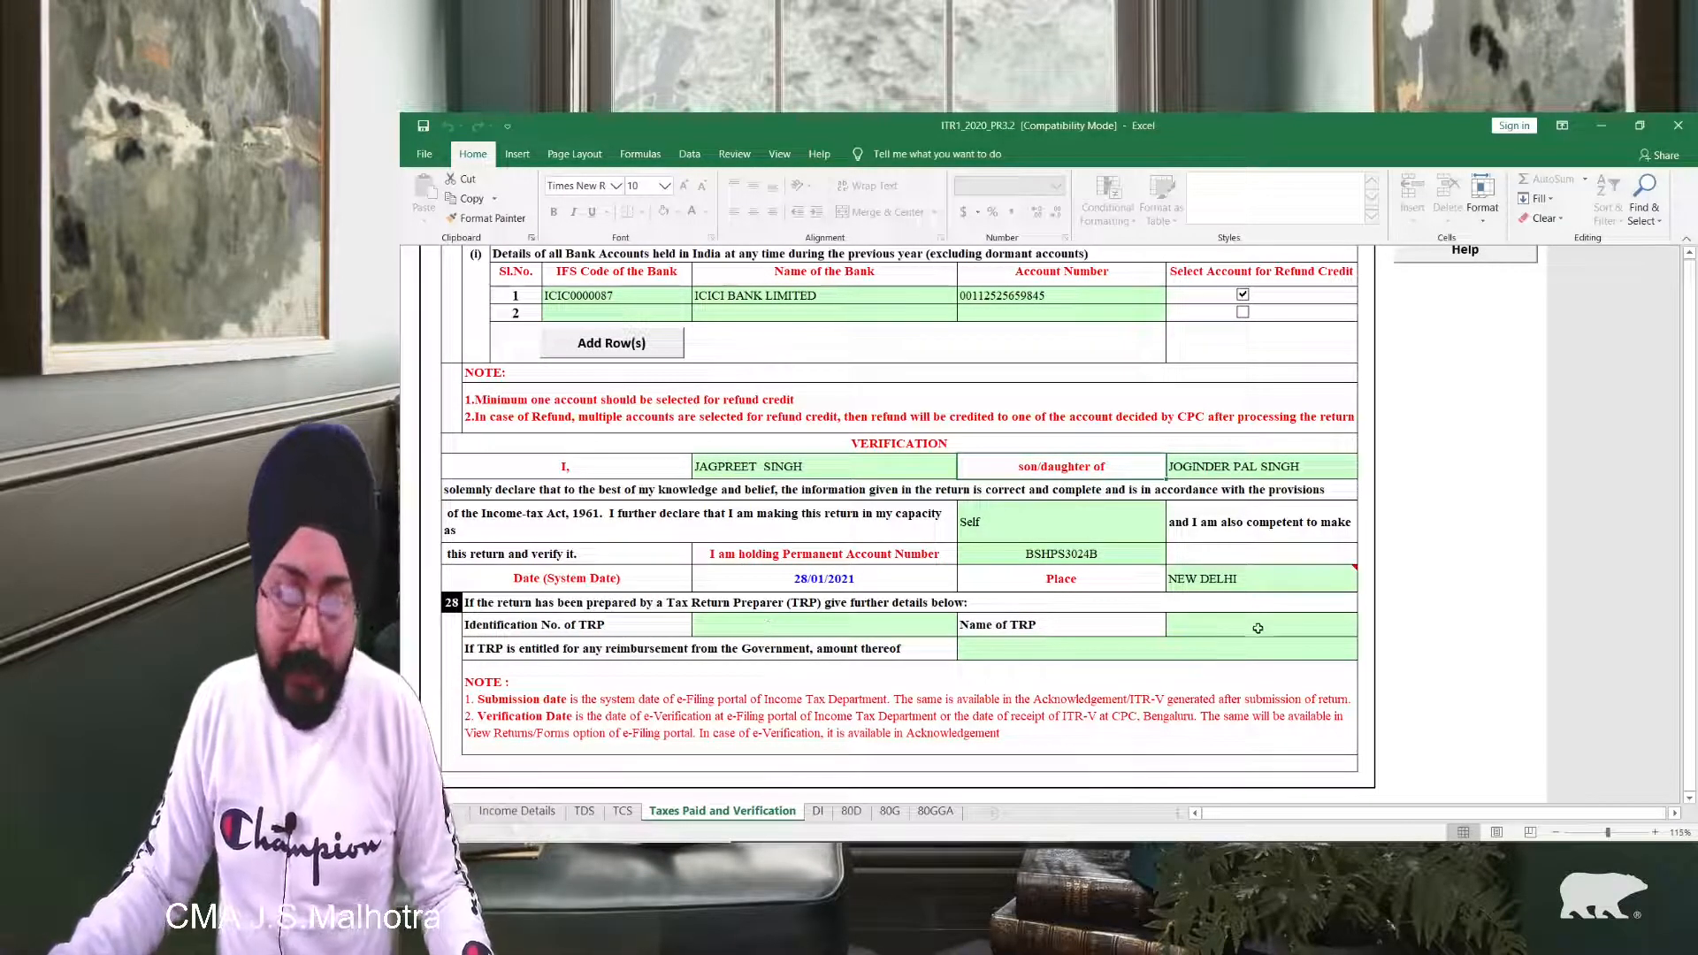
scroll(1256, 655, "up", 1)
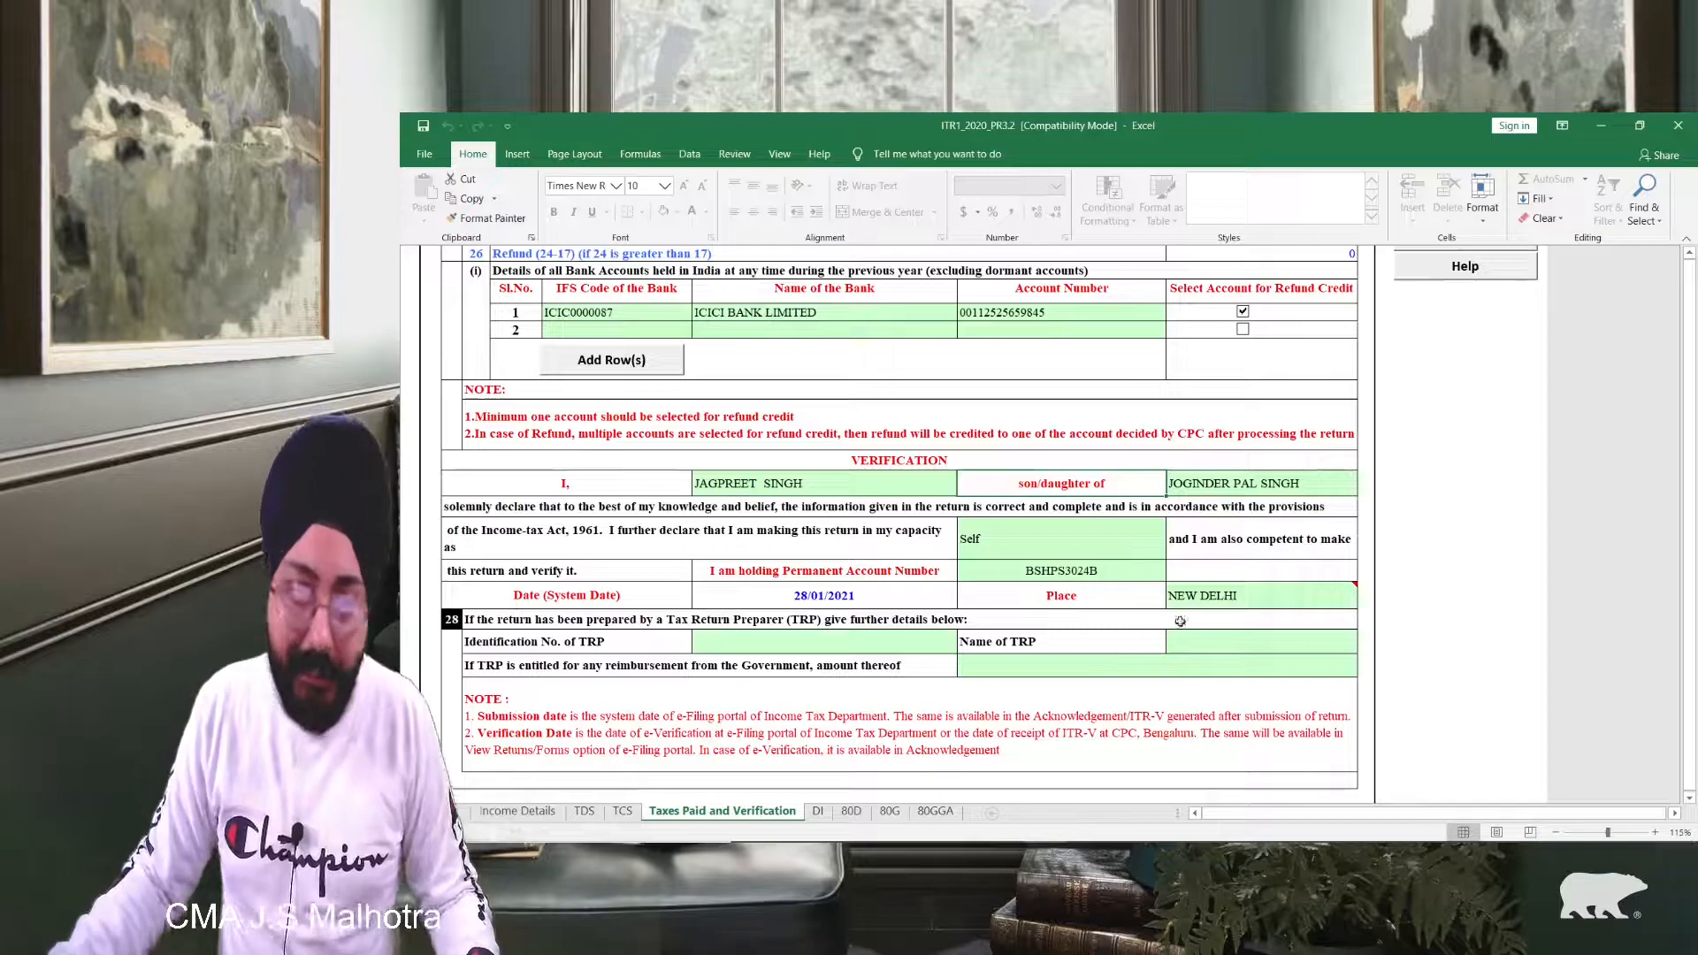
scroll(1181, 621, "up", 3)
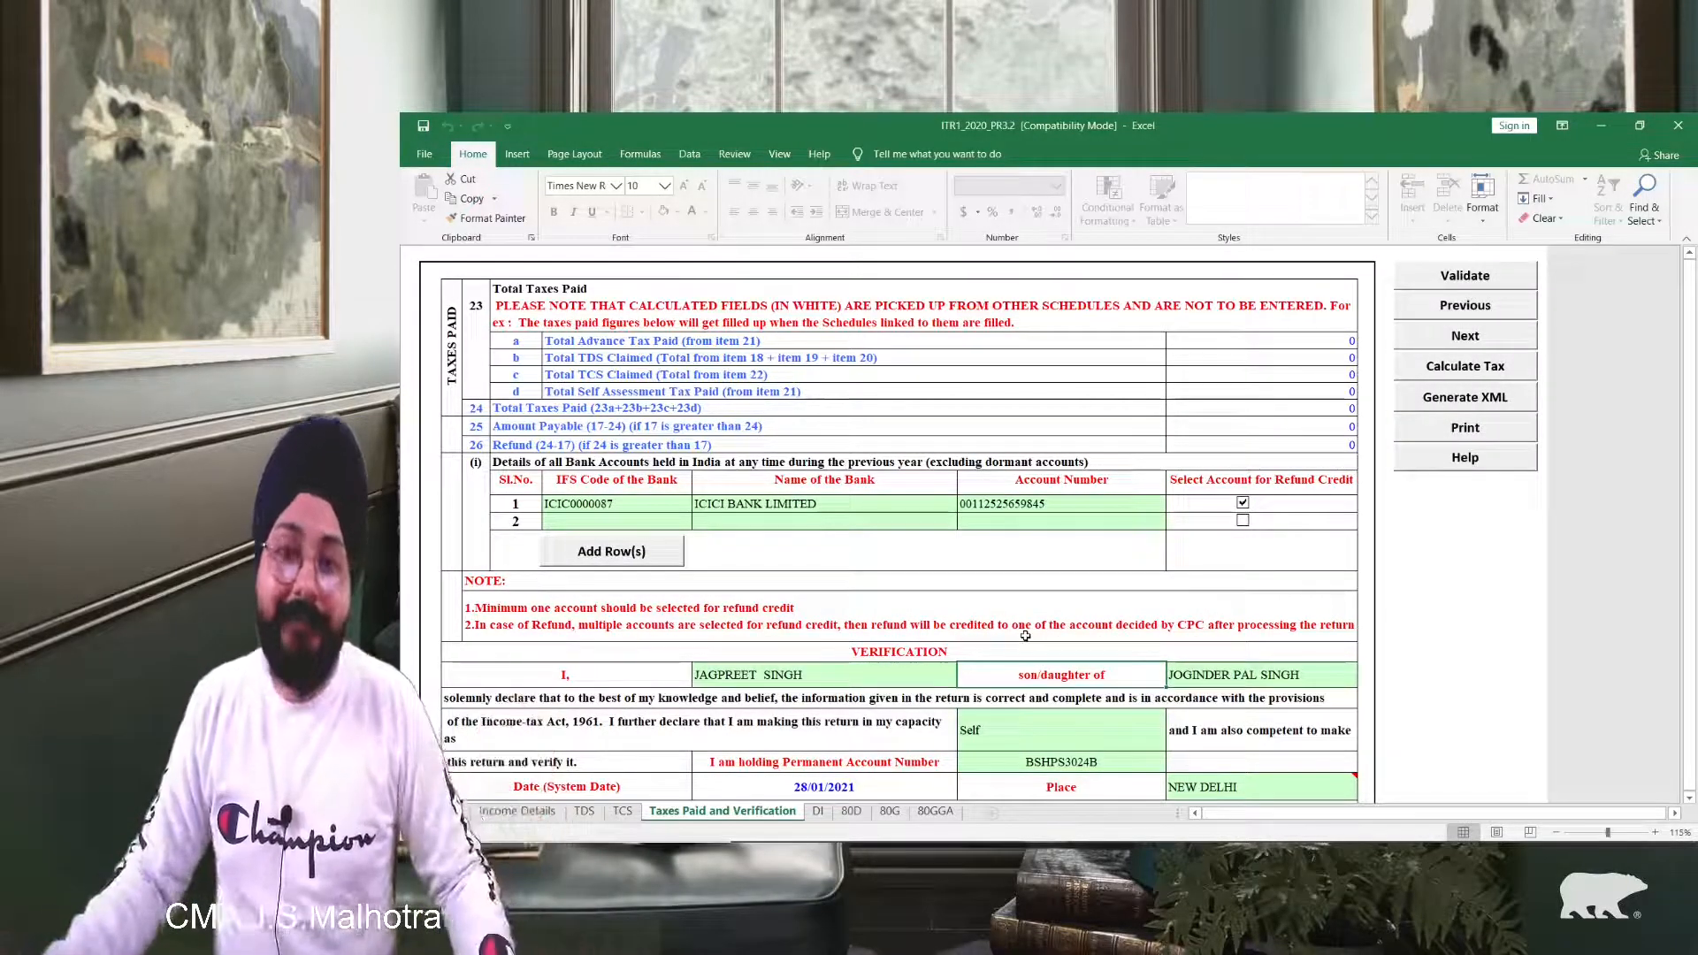
left_click(1465, 275)
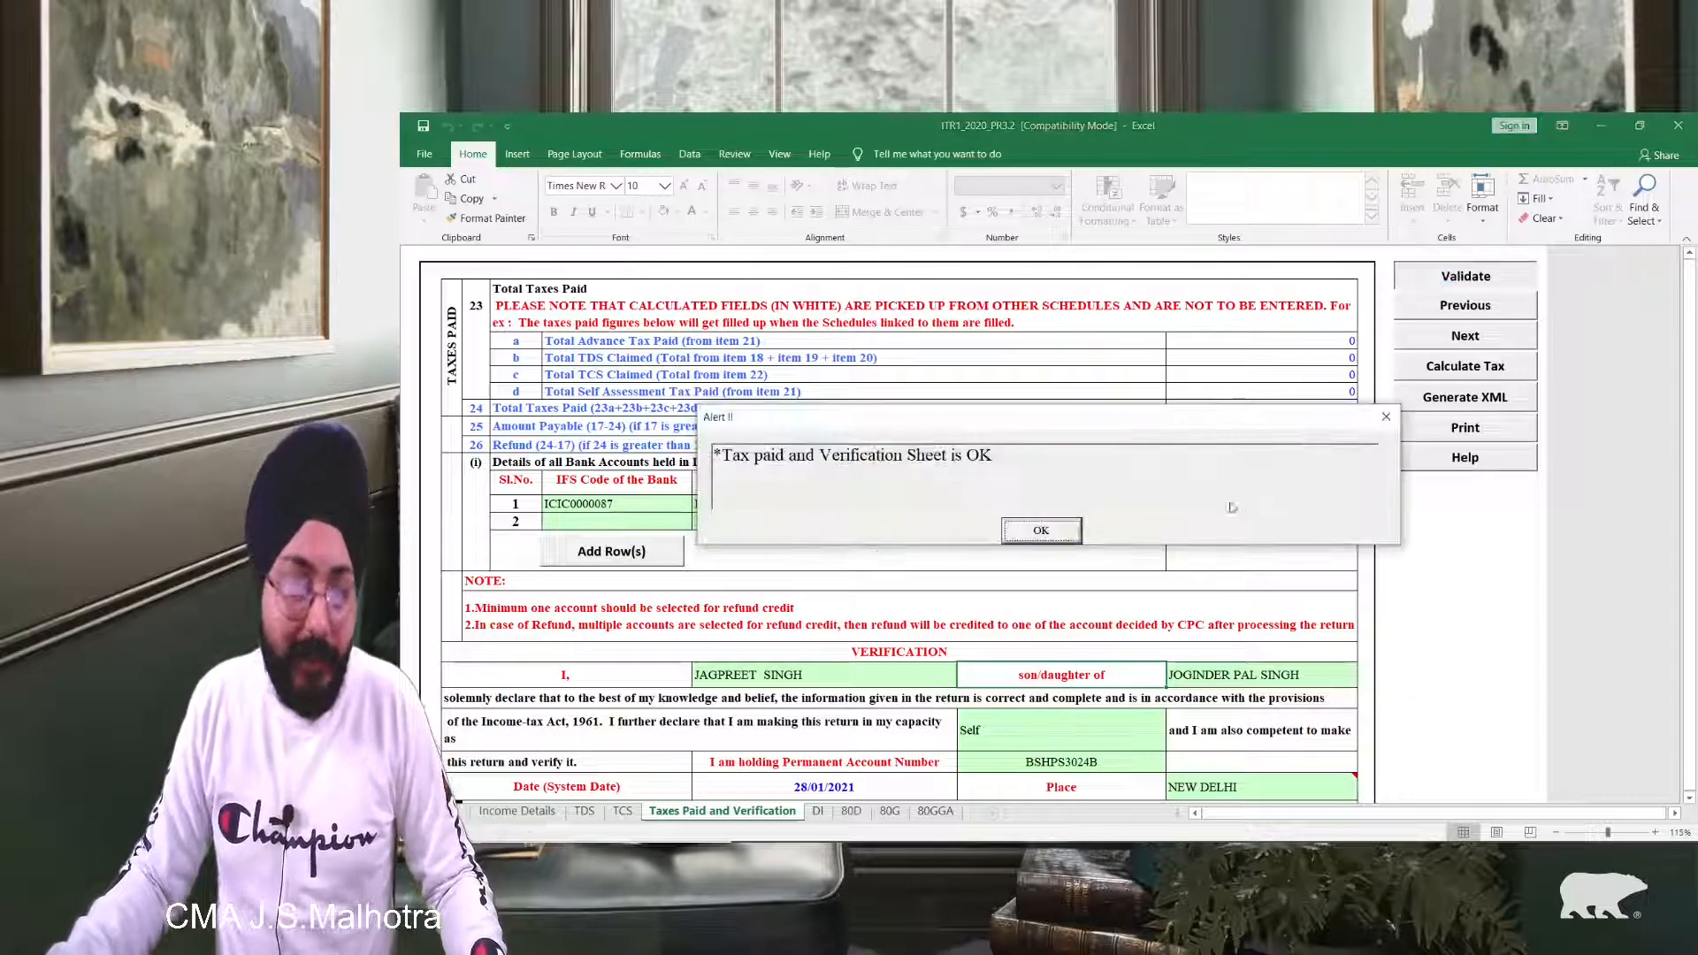
left_click(1061, 530)
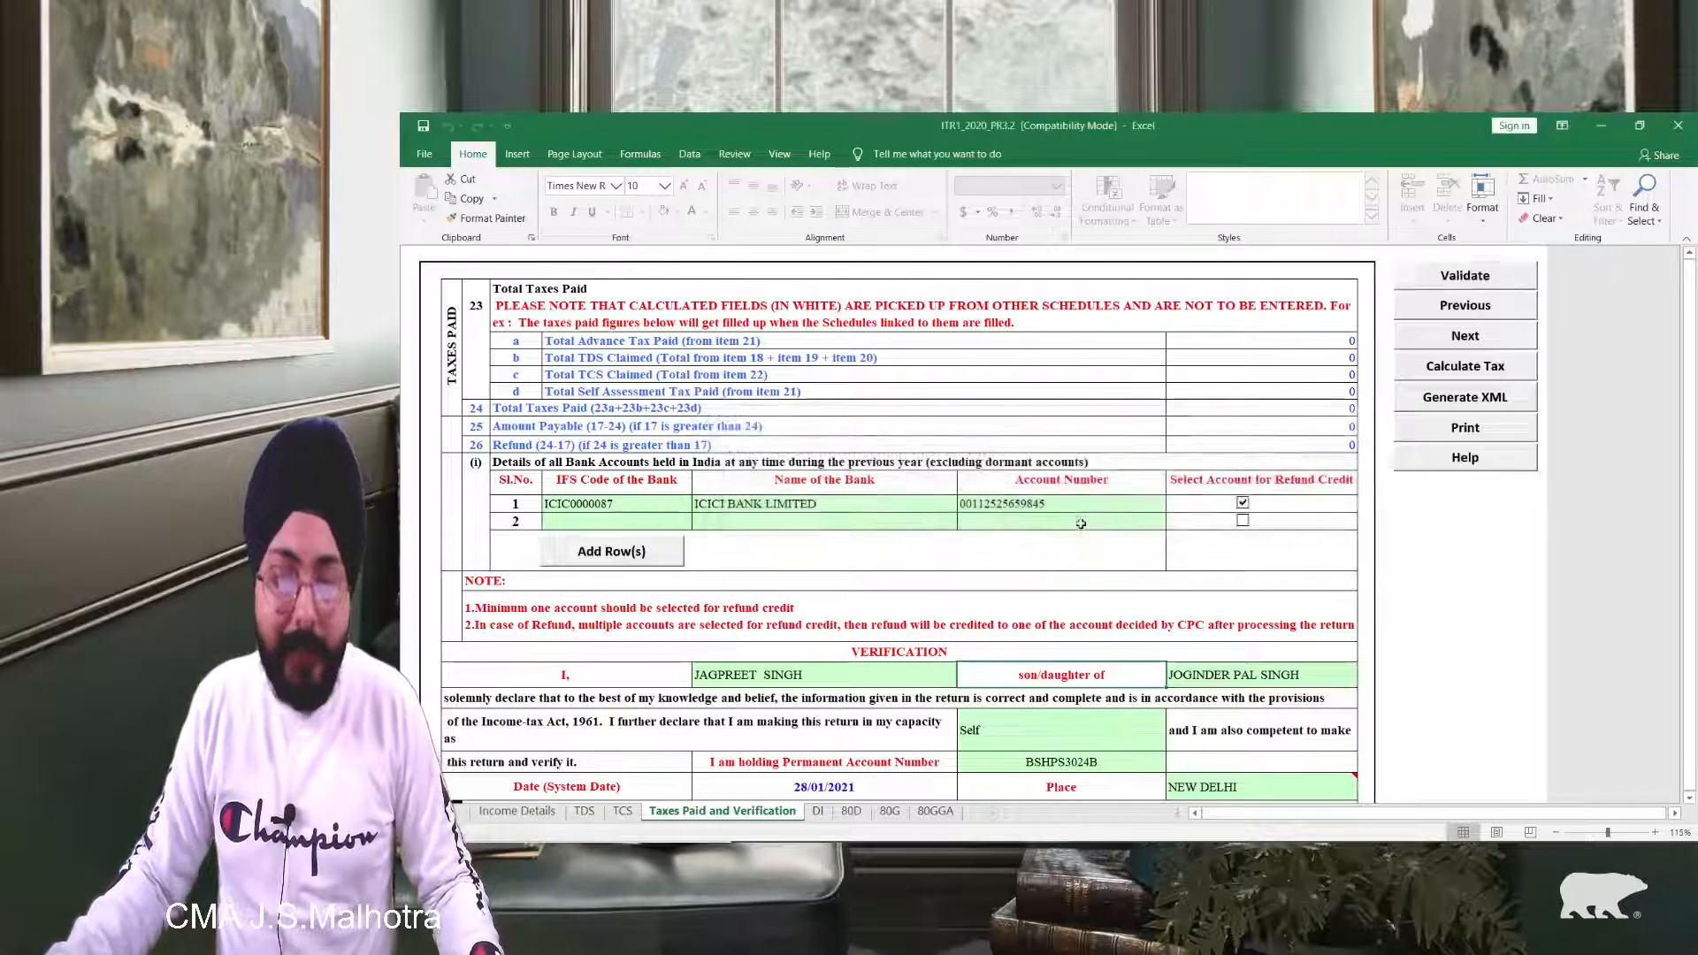
left_click(1450, 366)
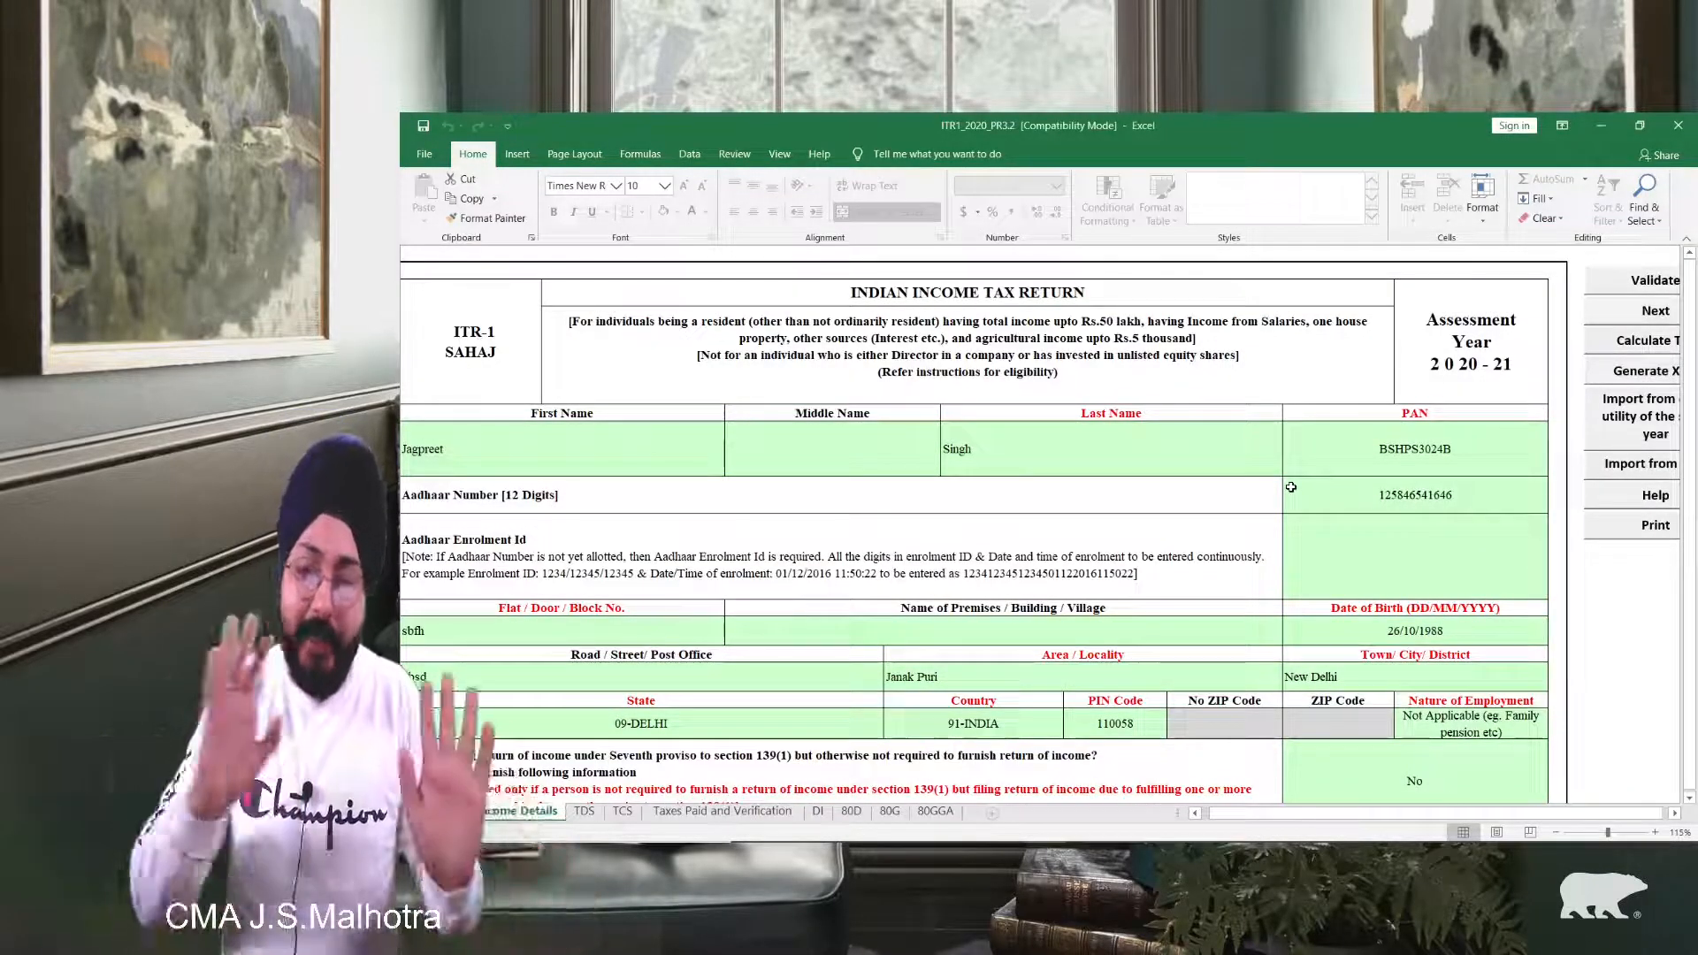
scroll(1300, 531, "down", 10)
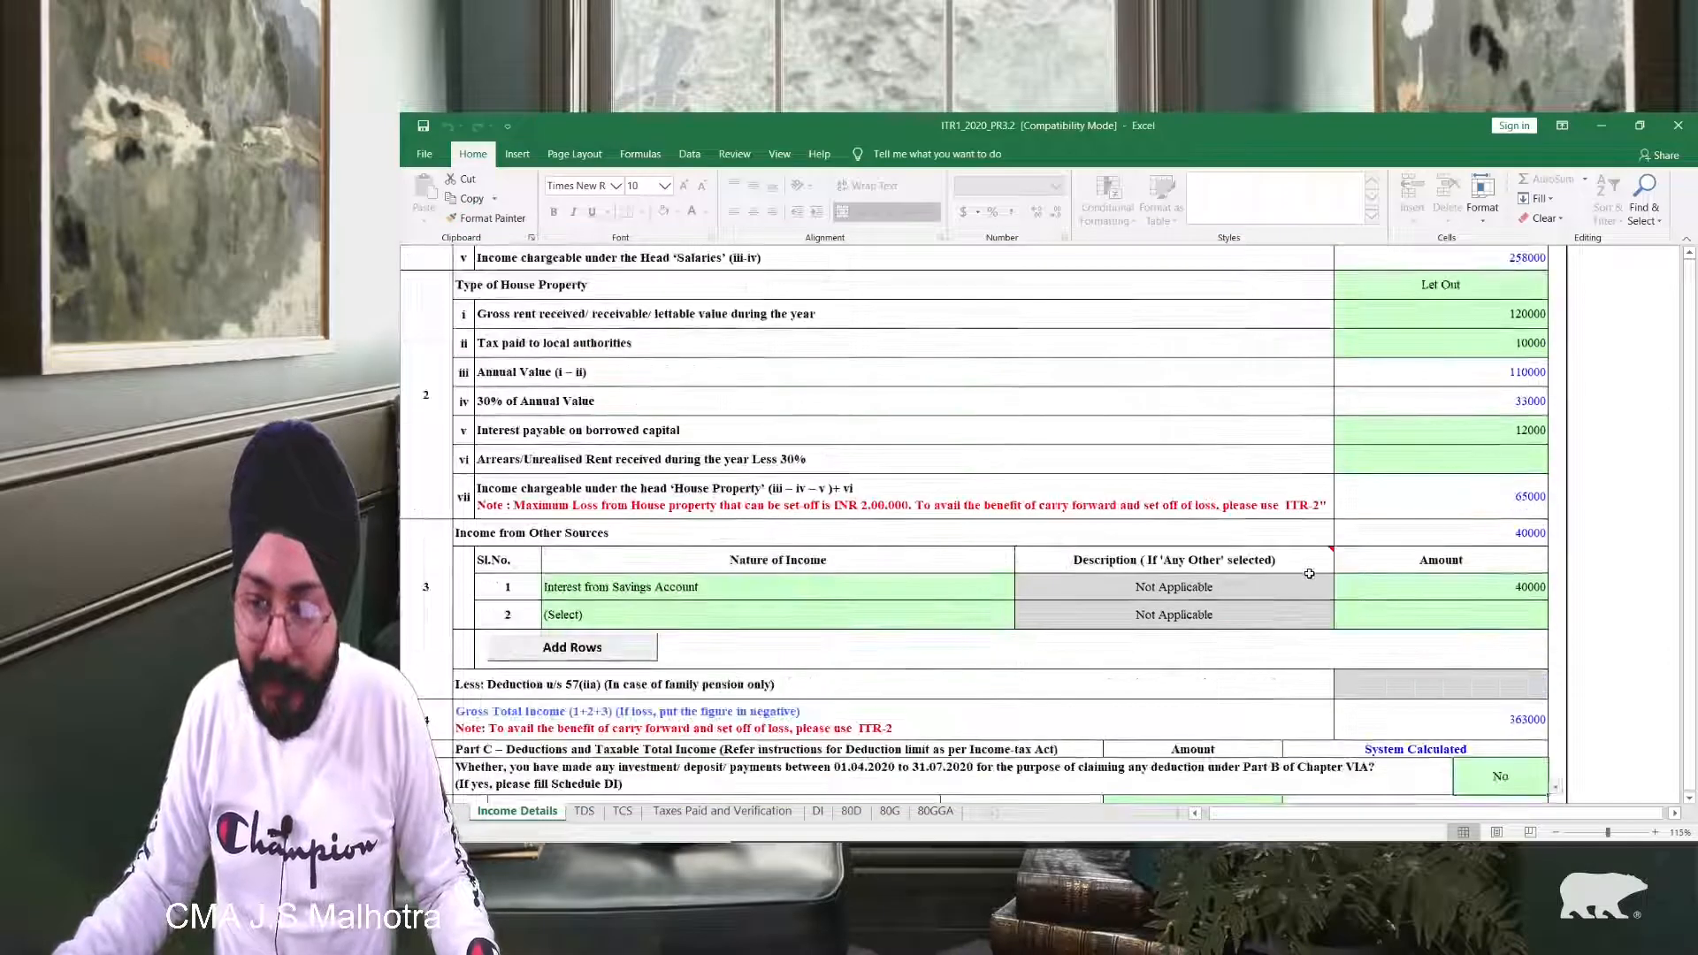
scroll(1309, 574, "down", 12)
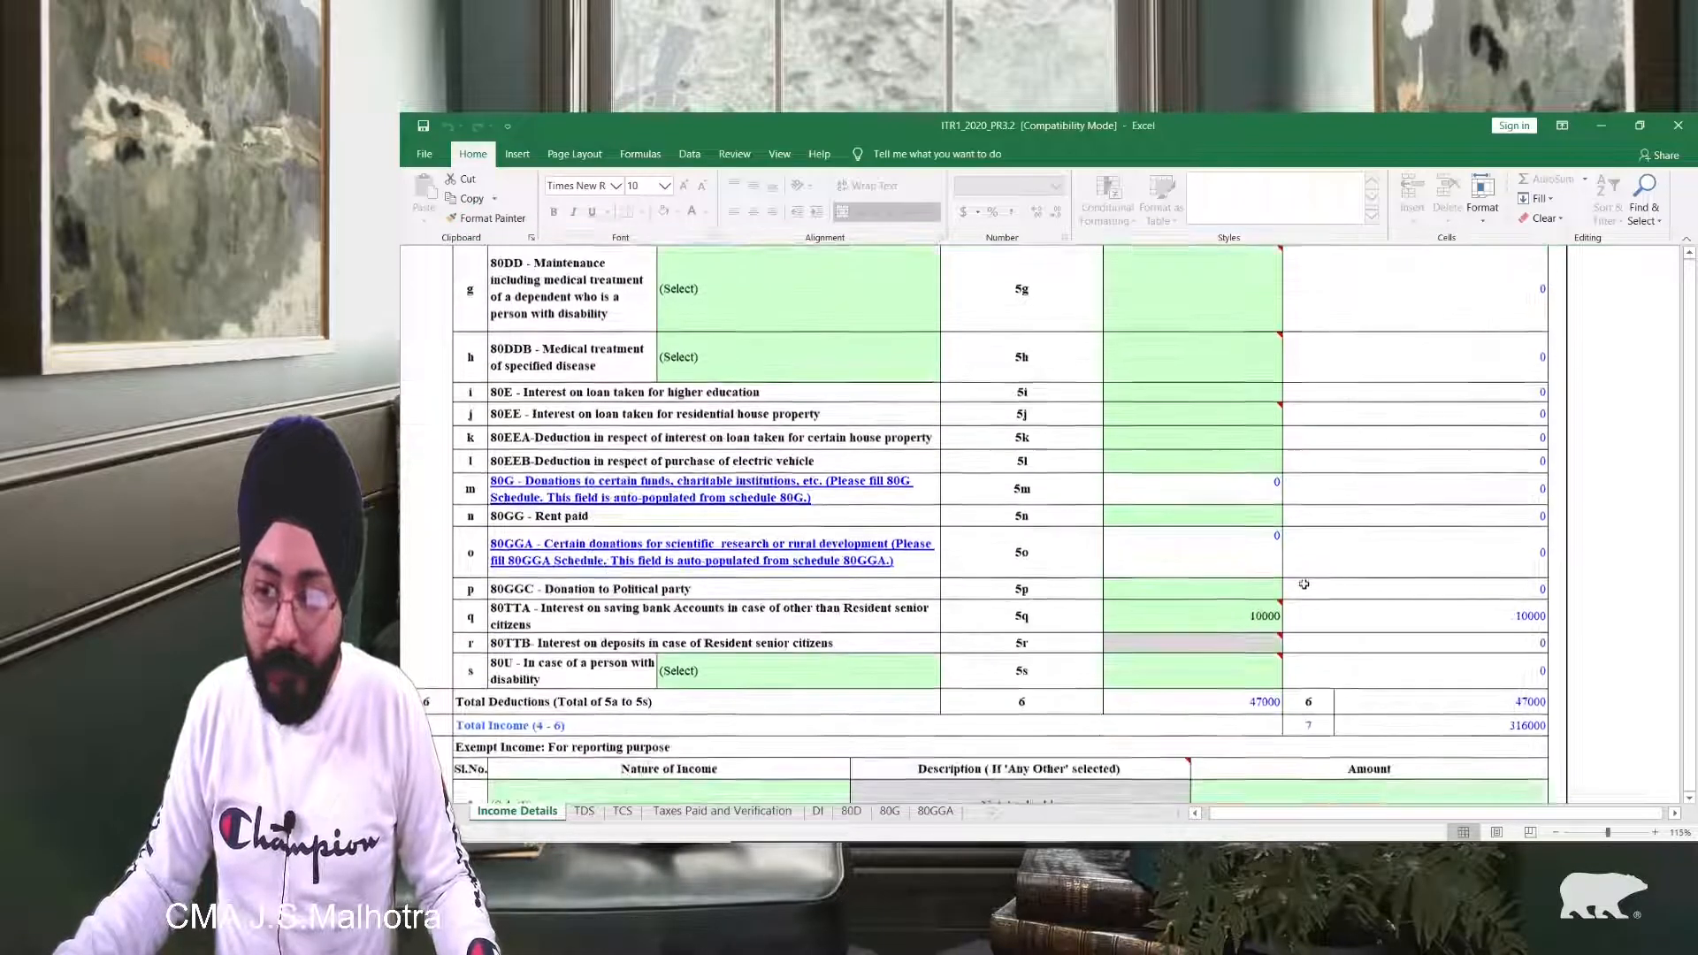
scroll(1303, 583, "down", 10)
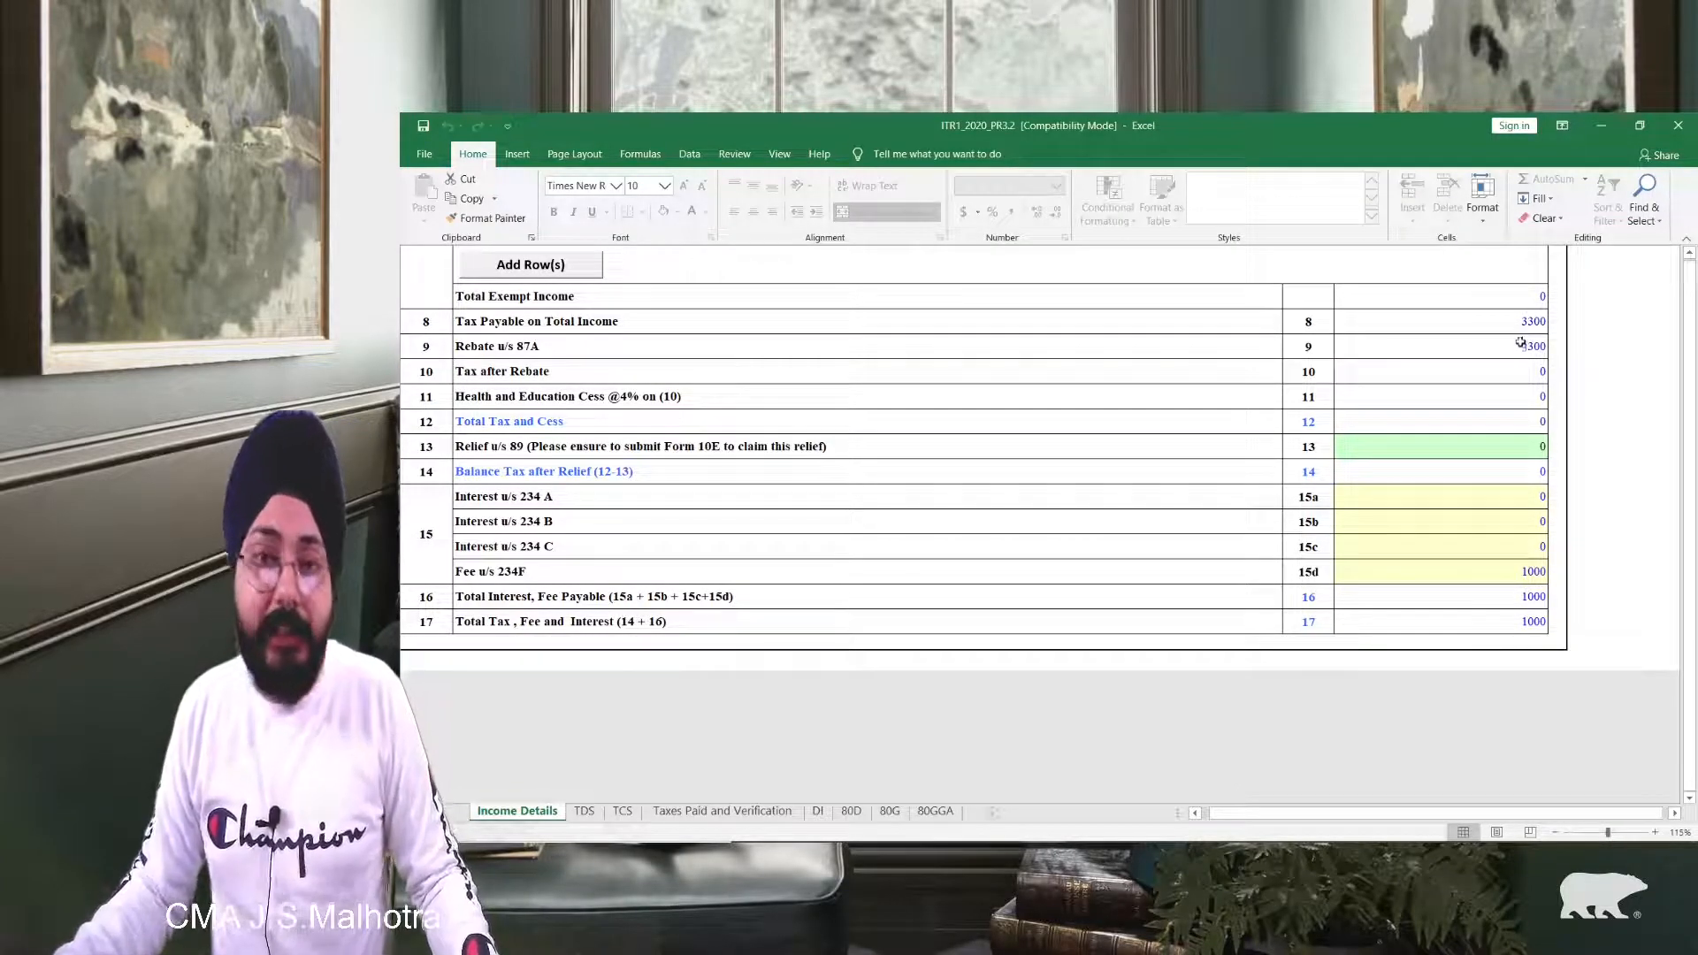
scroll(1470, 383, "down", 1)
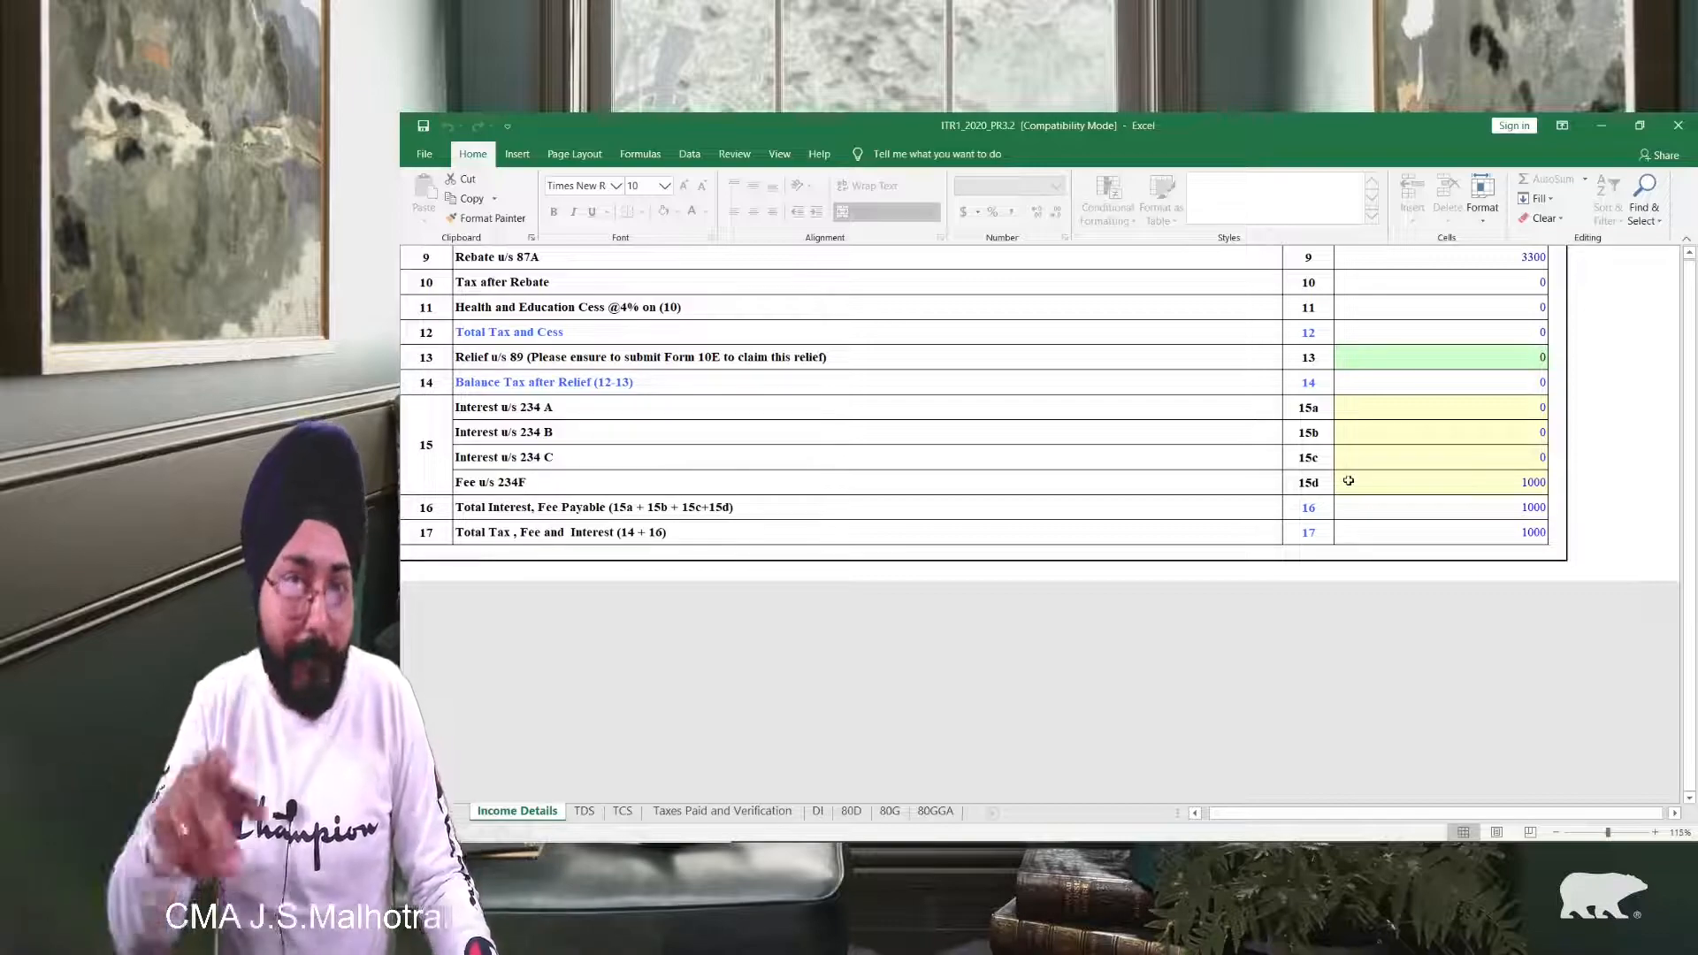
scroll(707, 486, "up", 1)
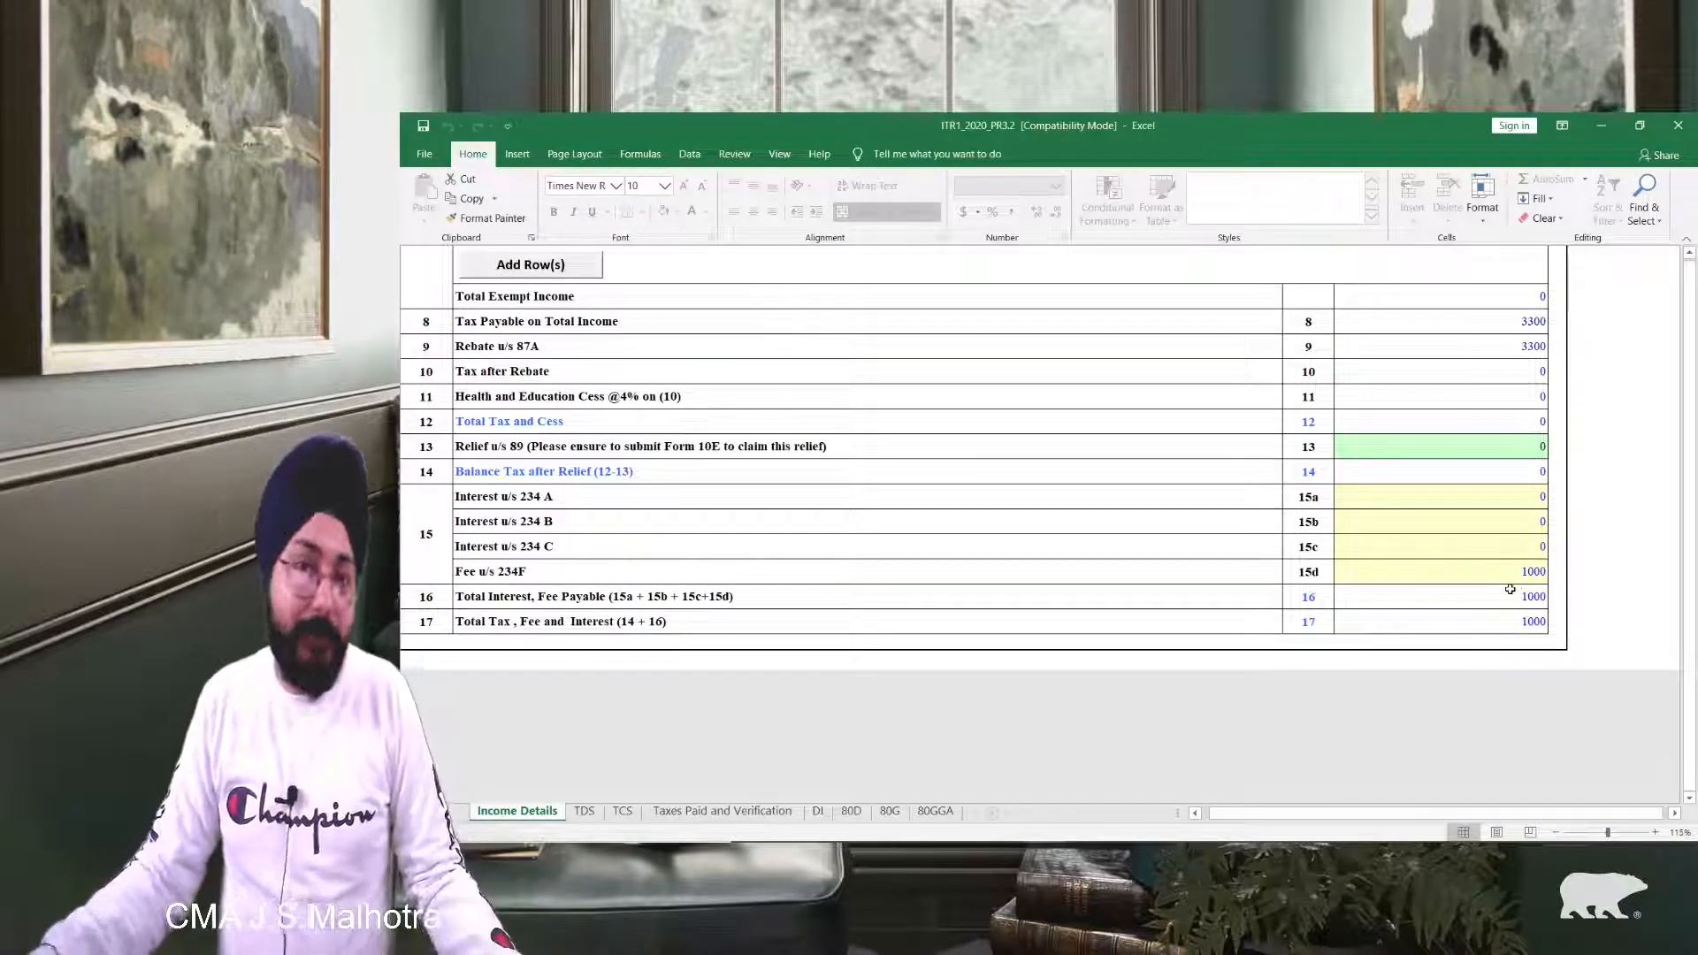
scroll(1510, 589, "up", 3)
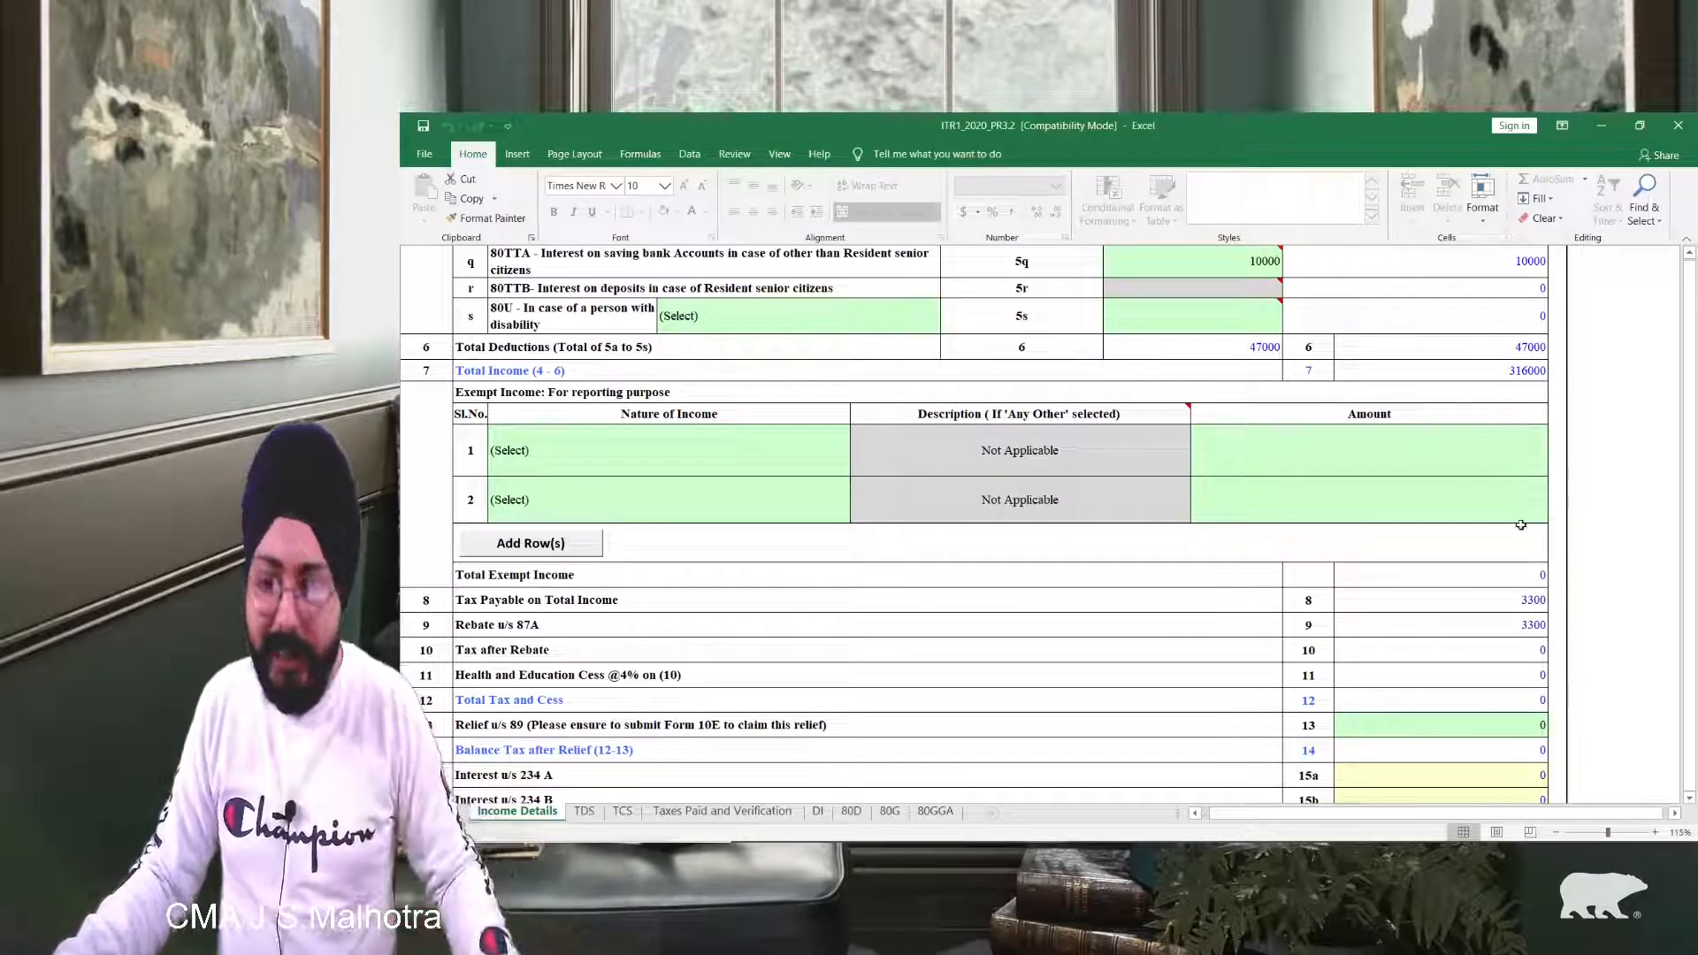
scroll(1520, 524, "down", 2)
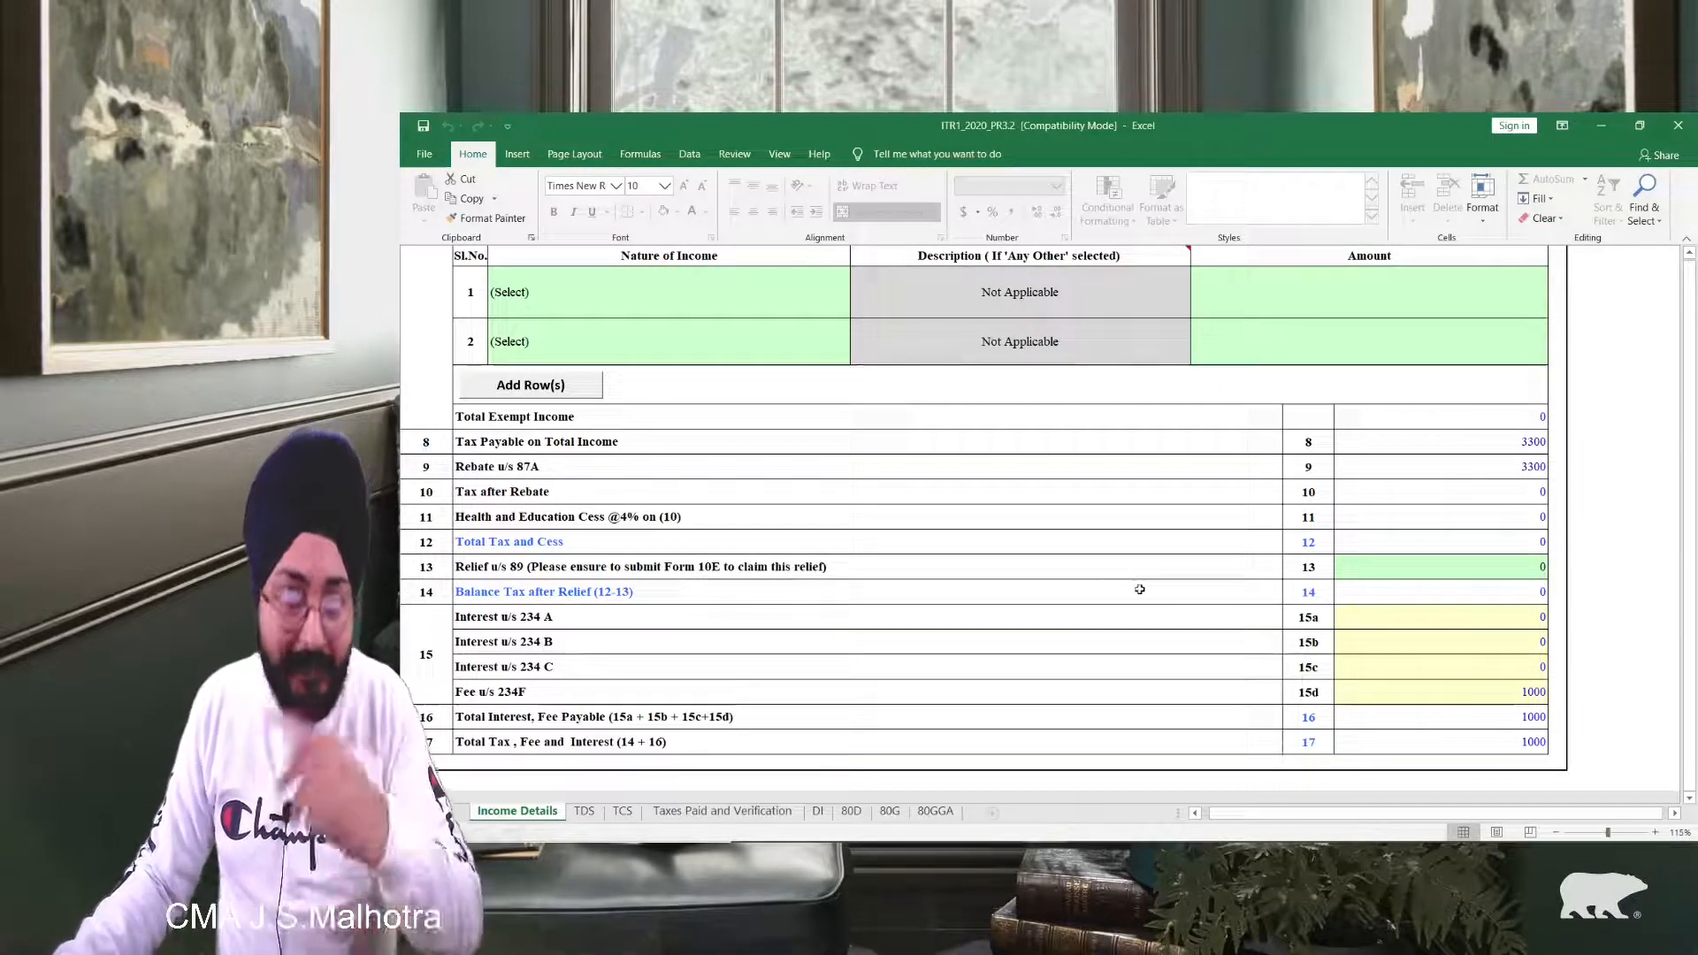
scroll(1148, 616, "down", 1)
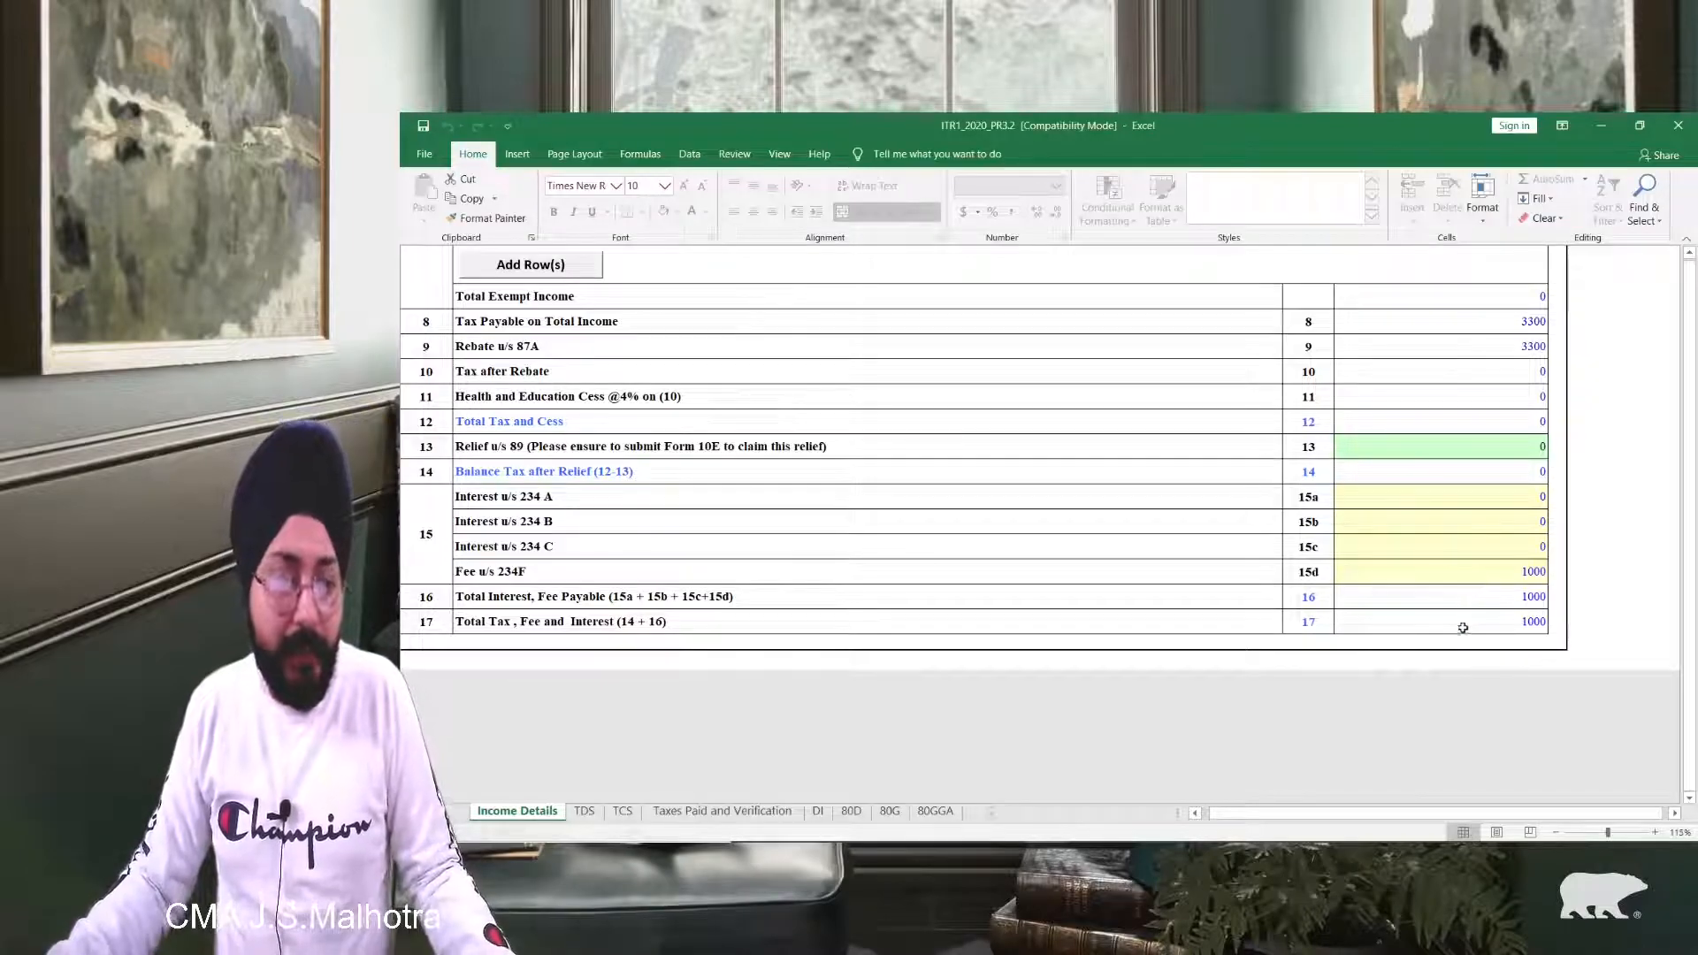
scroll(1464, 627, "up", 20)
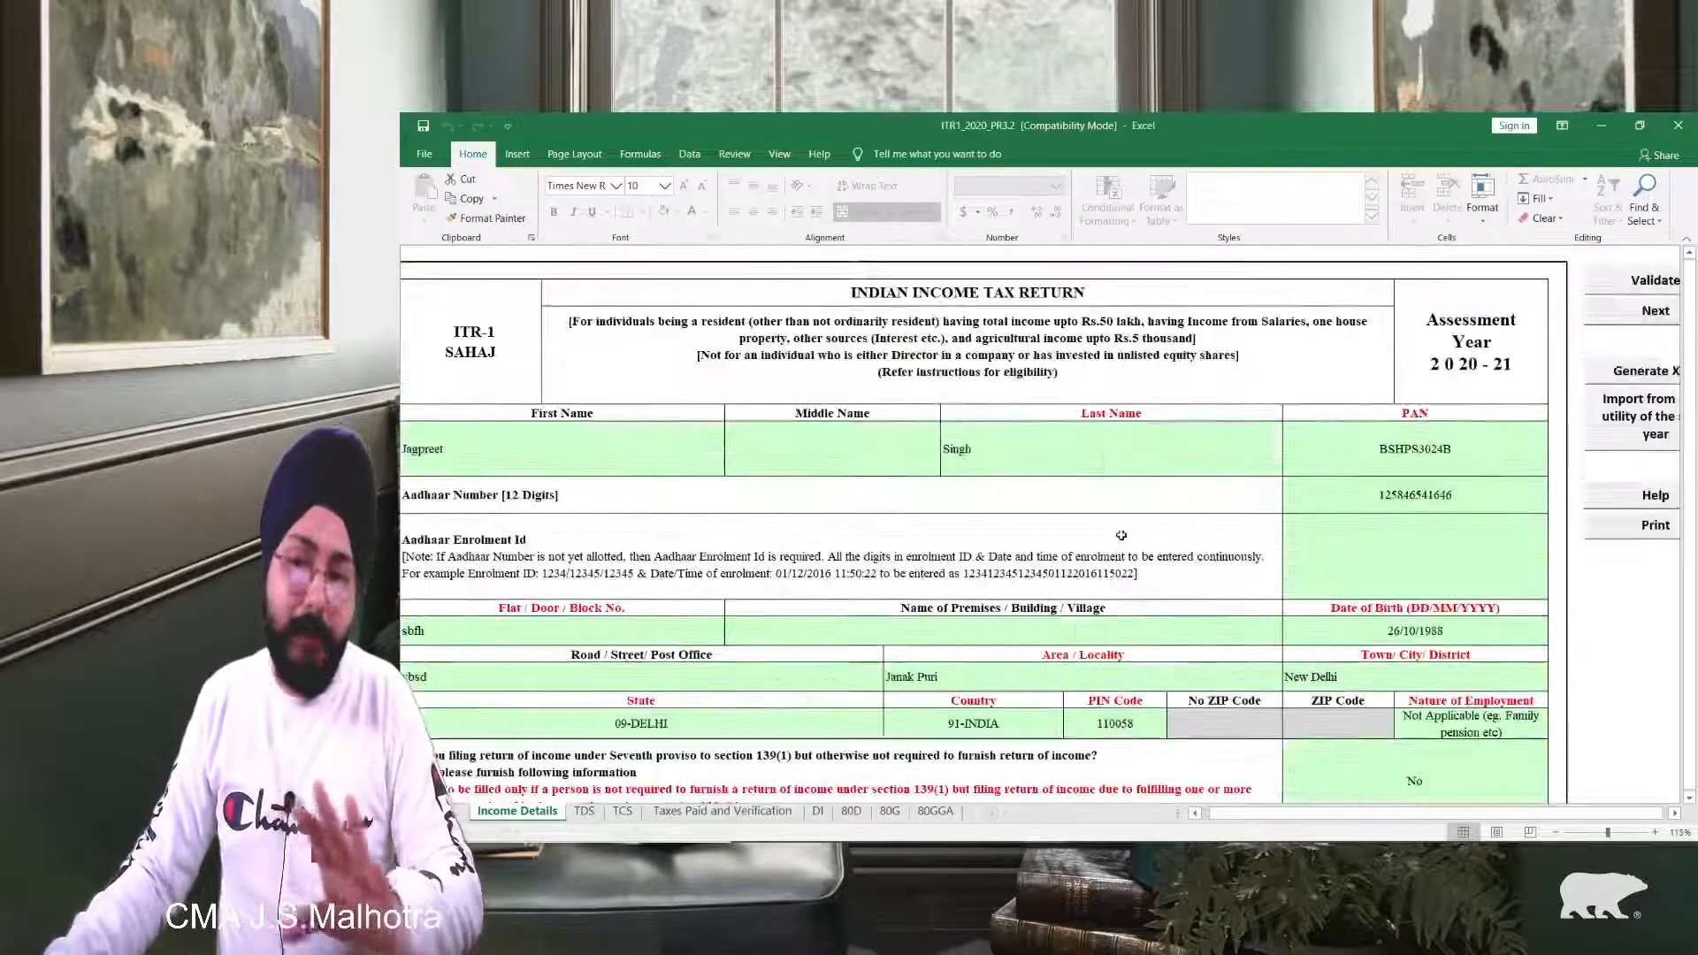
Step: Validate the Income Details and DI sheets, acknowledging each OK message
left_click(1650, 282)
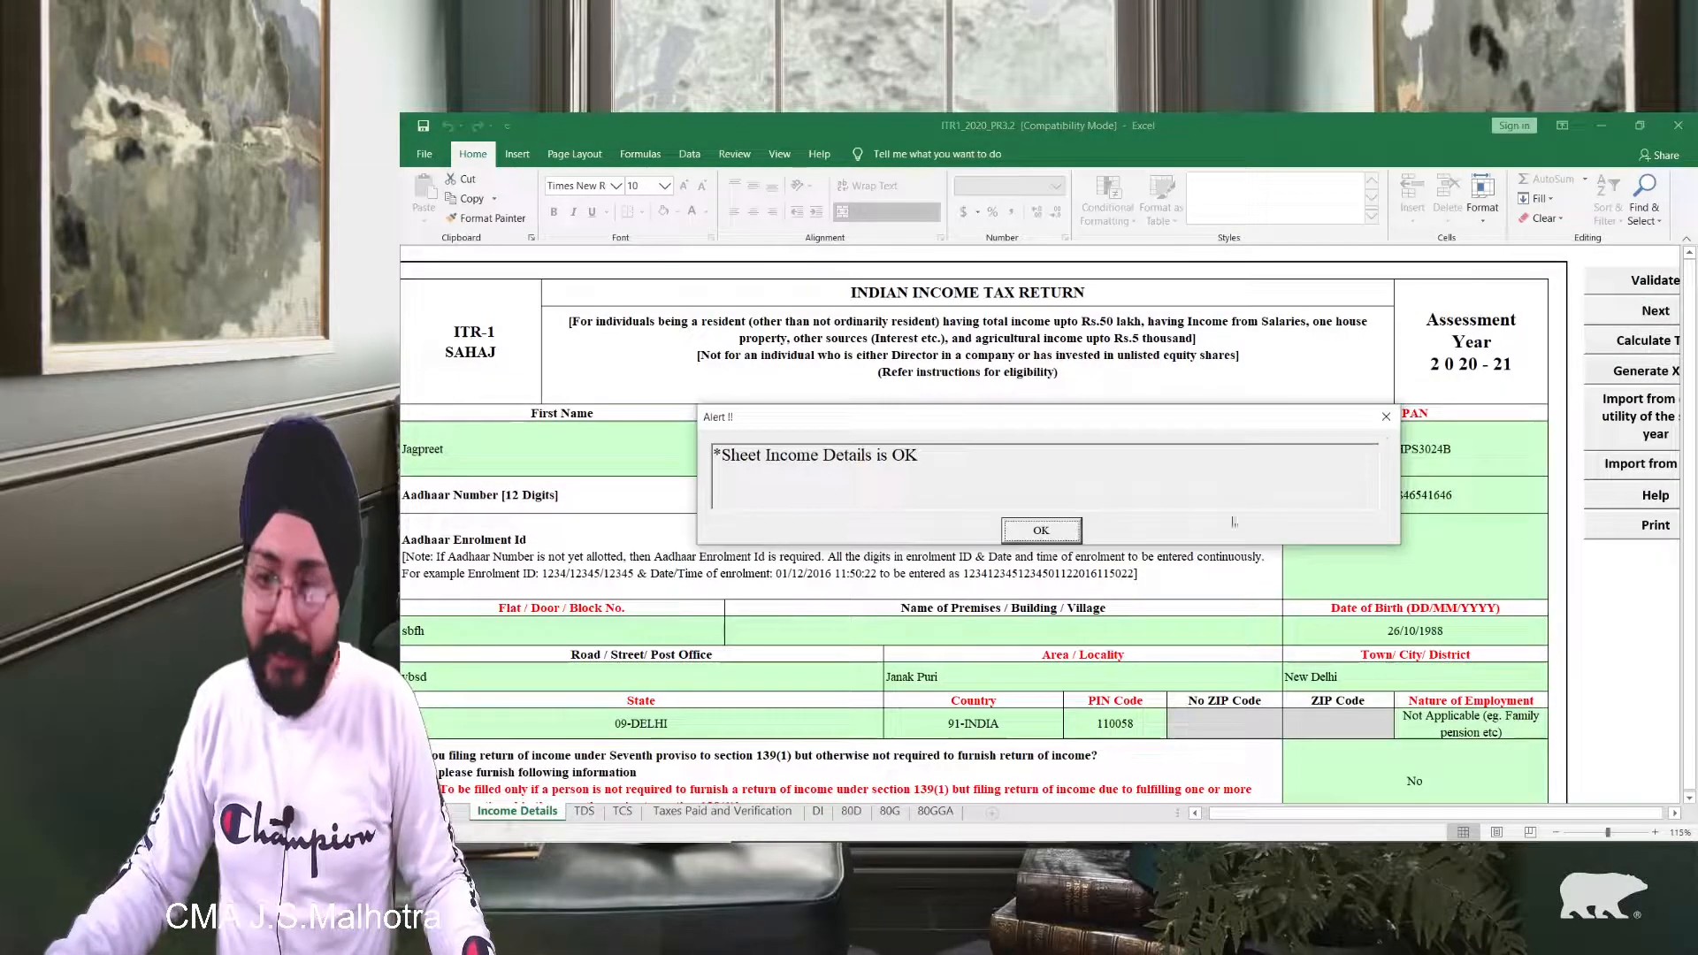
left_click(1041, 530)
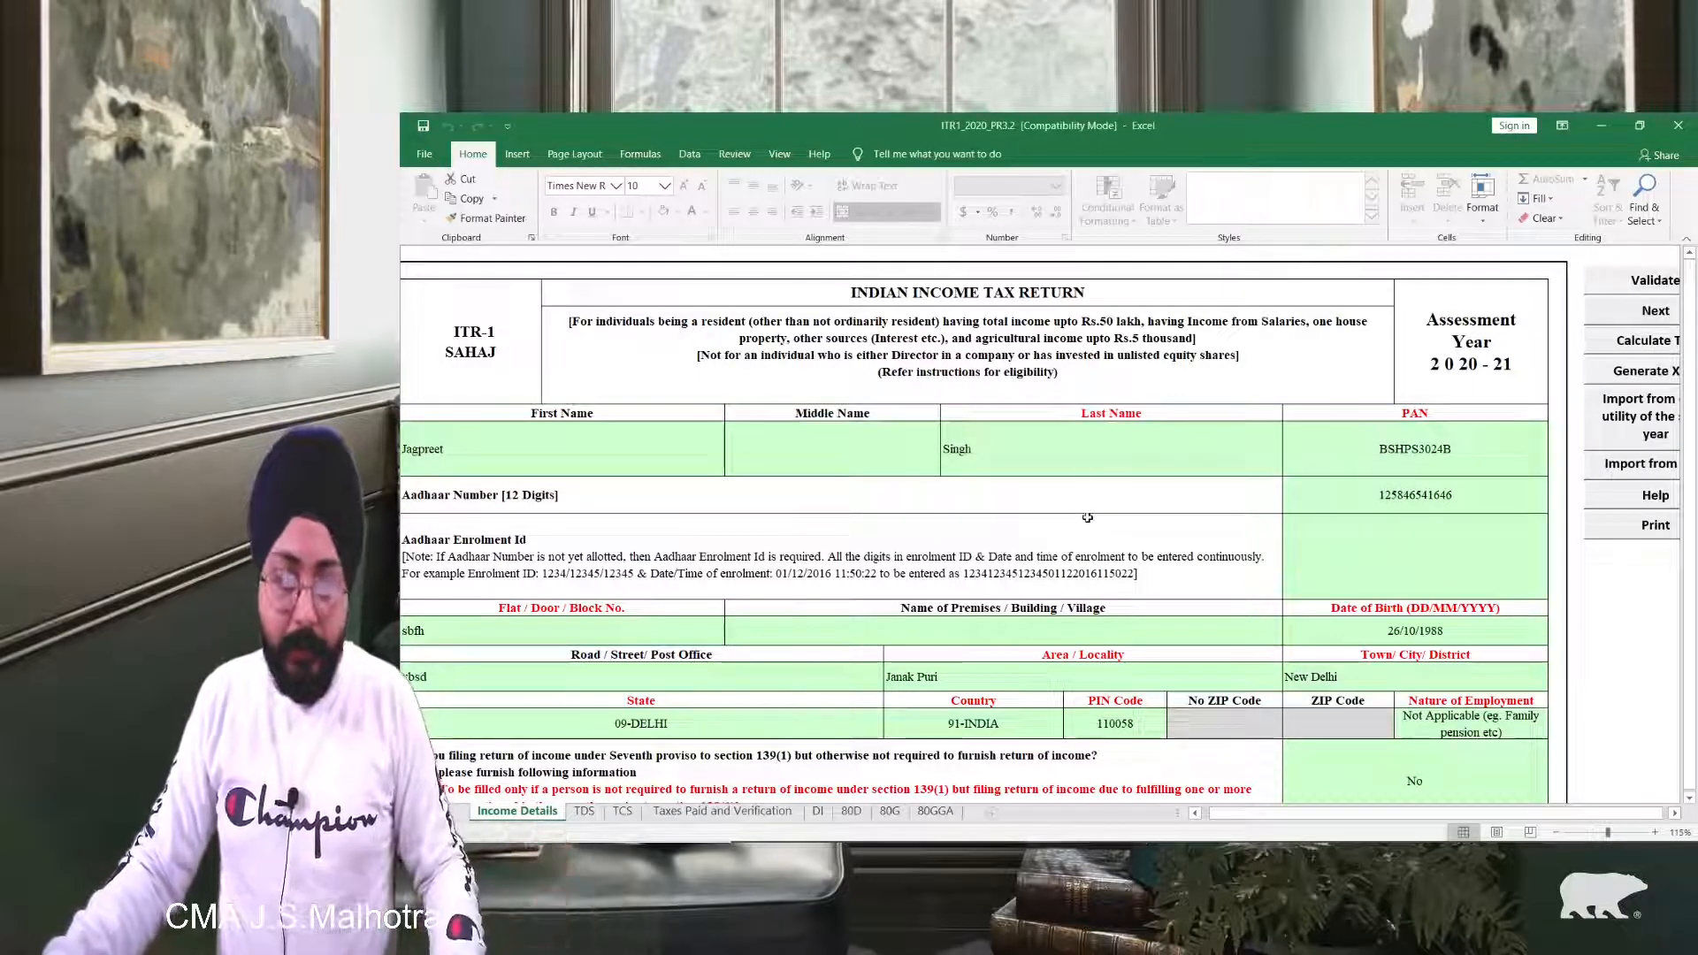
left_click(816, 812)
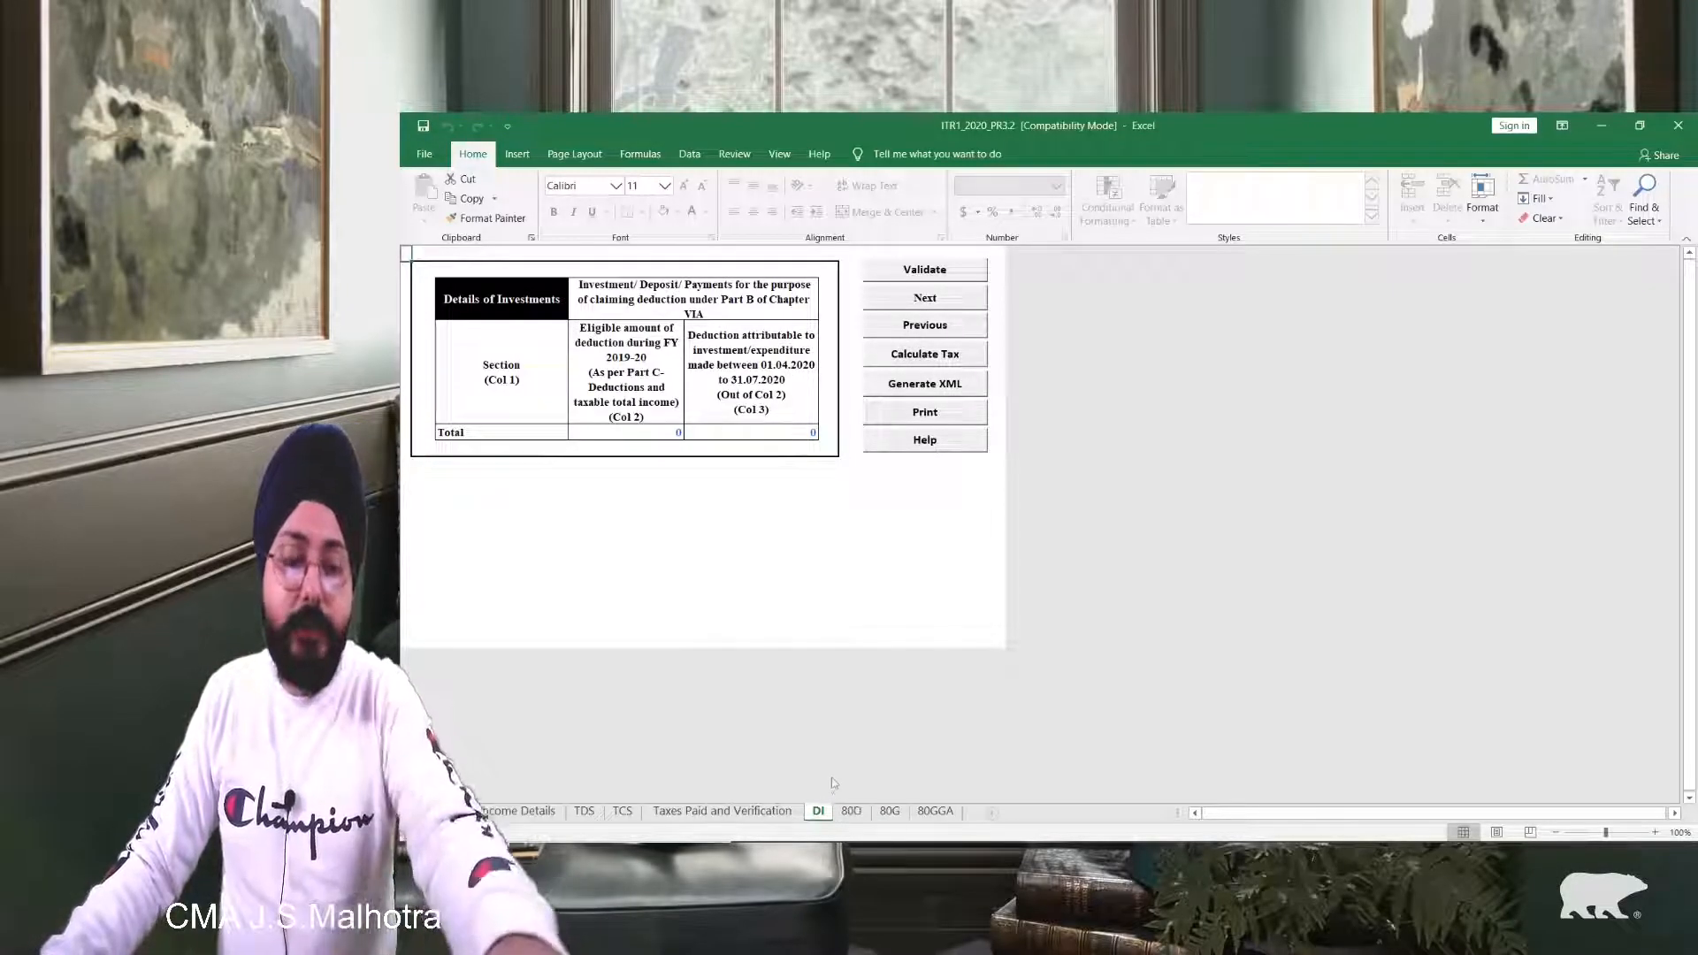
scroll(847, 562, "up", 2)
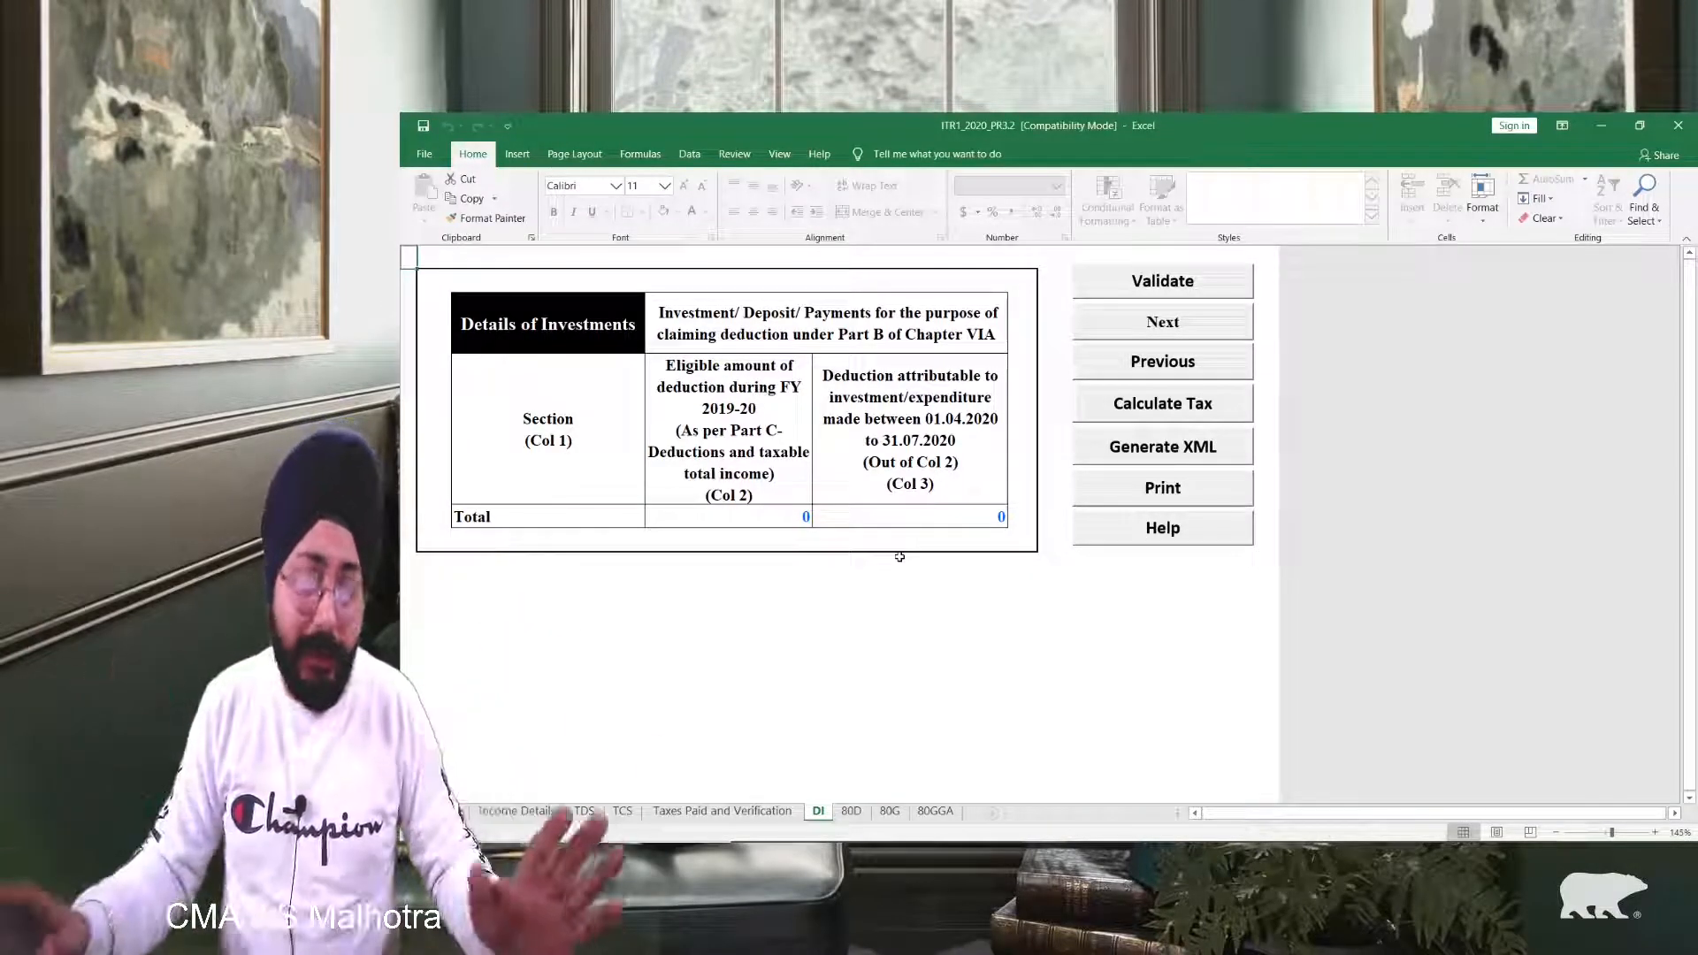
left_click(1153, 296)
left_click(1036, 528)
Step: Validate the 80G and 80GGA donation sheets, acknowledging each OK message
left_click(851, 811)
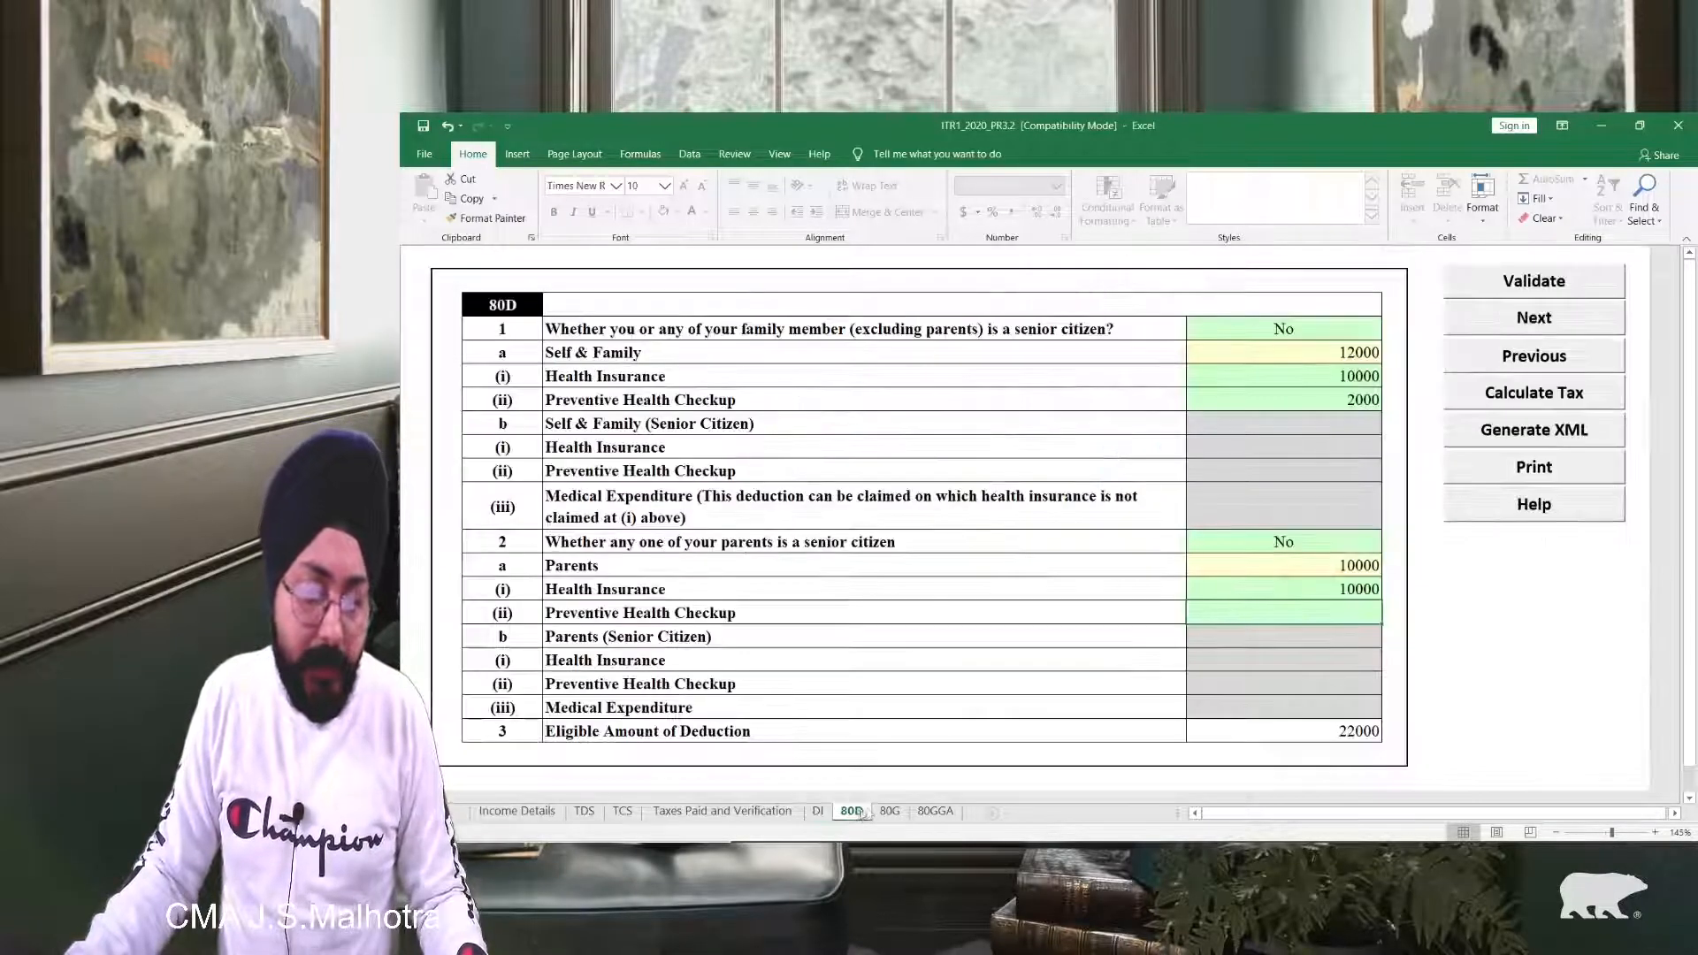
left_click(887, 811)
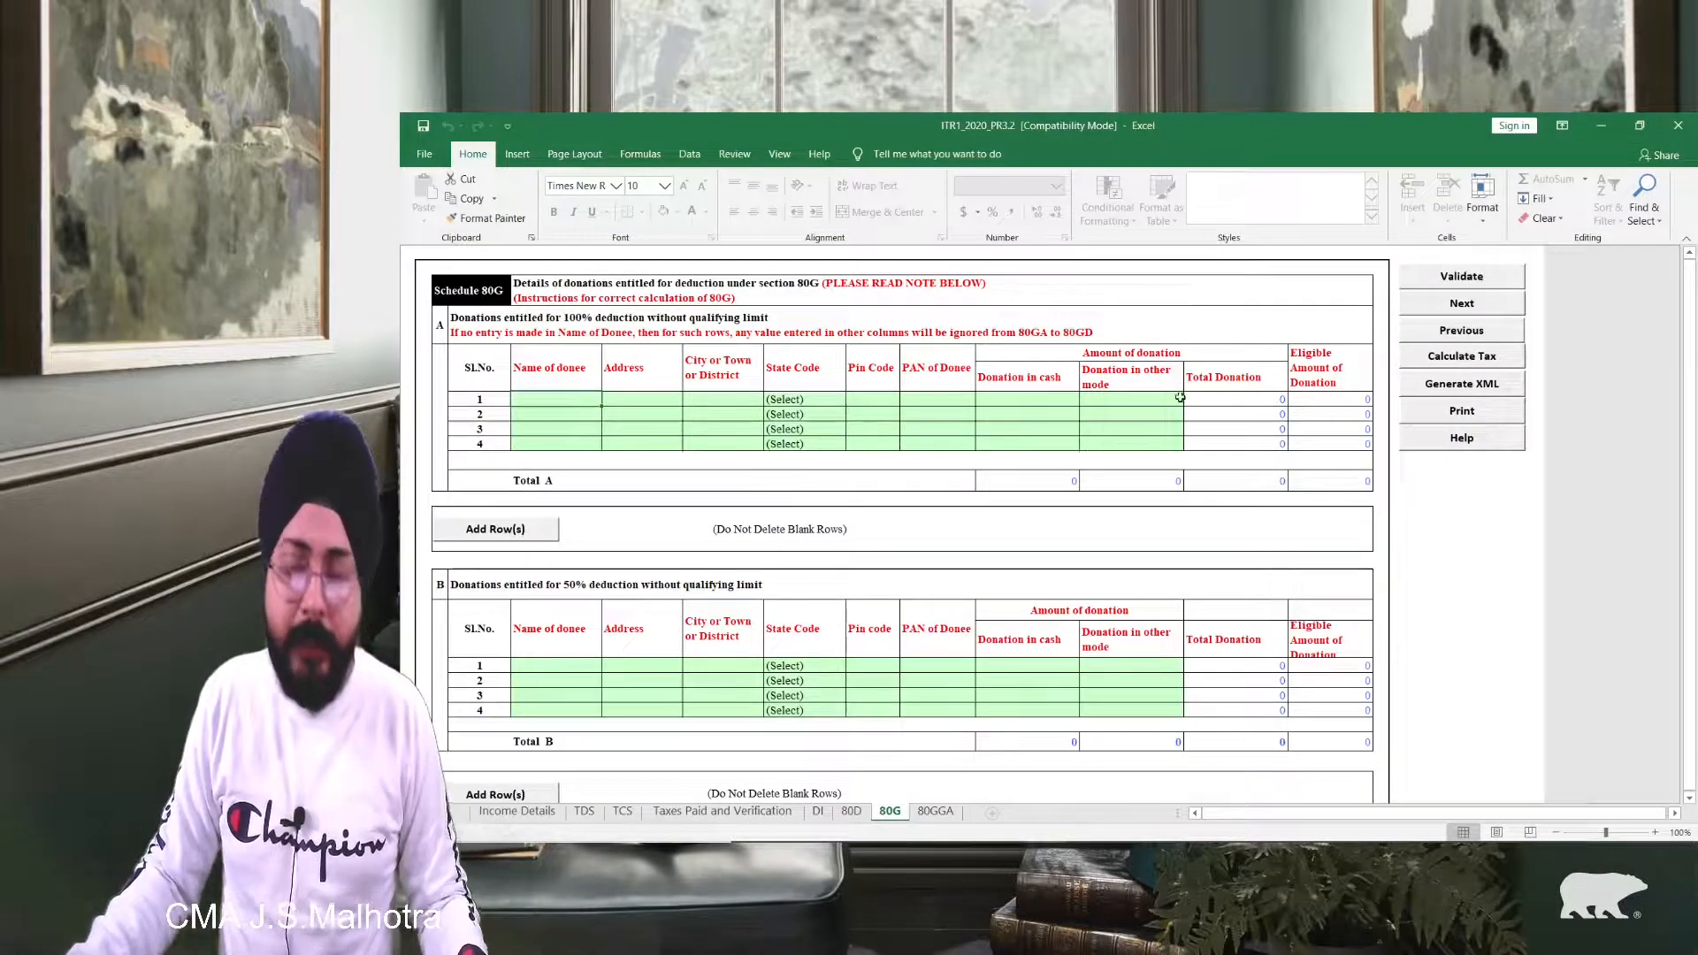
scroll(1176, 398, "up", 3, "ctrl")
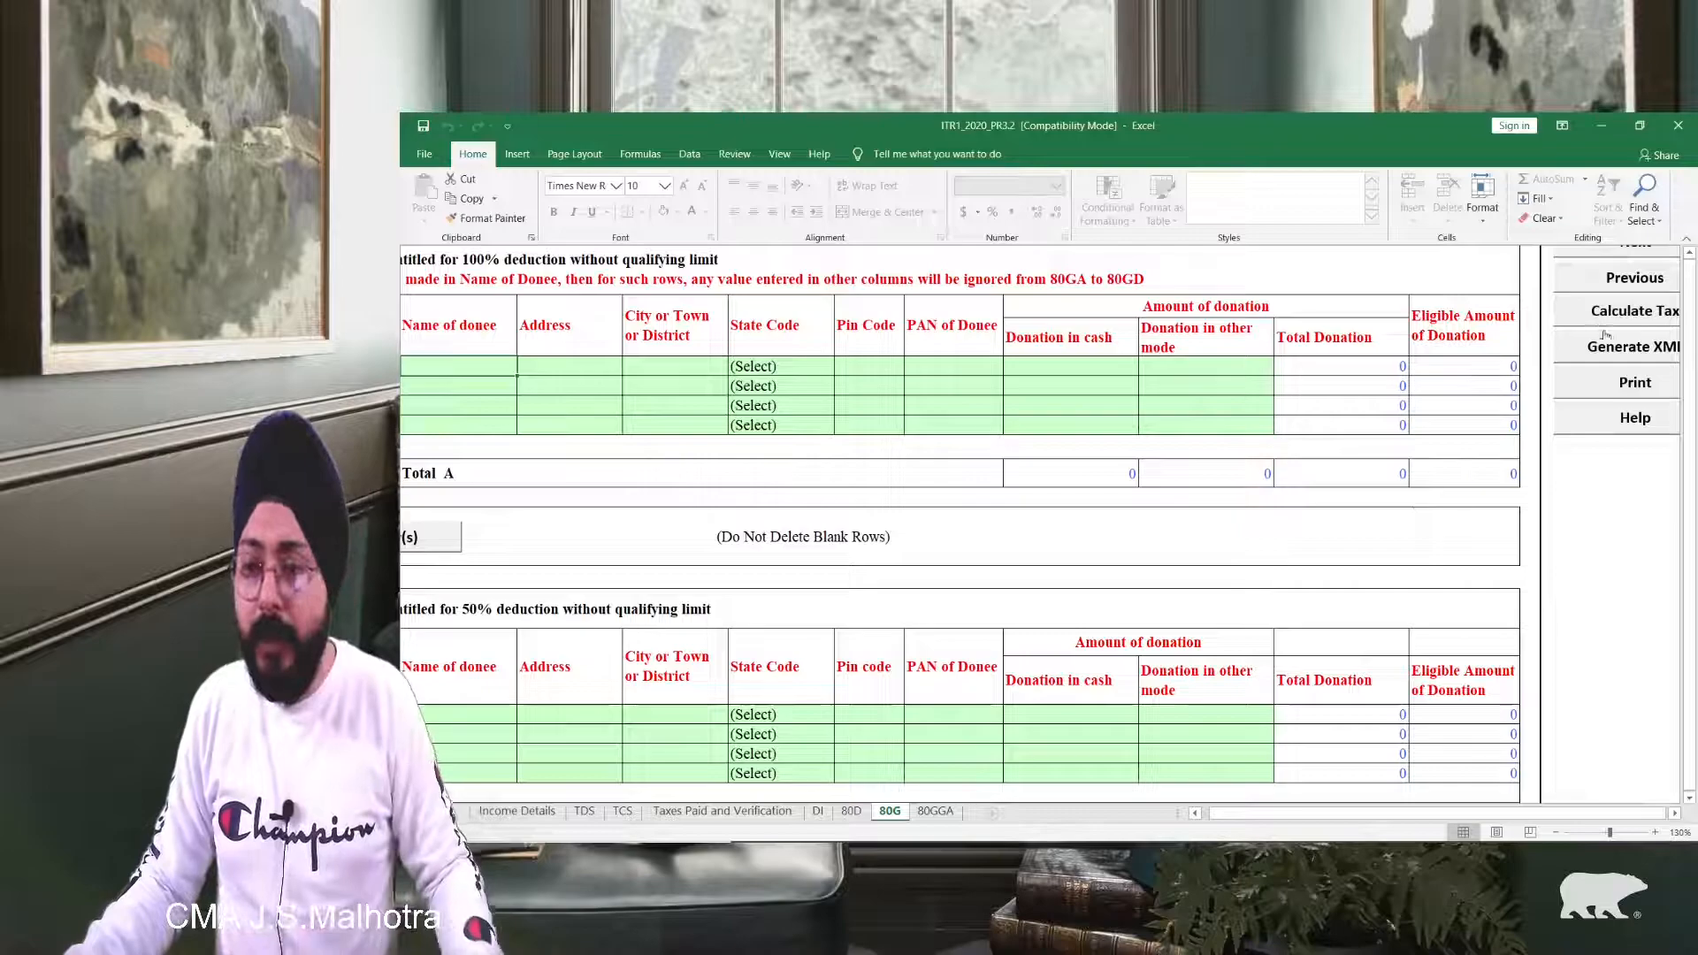
scroll(1605, 334, "up", 2)
left_click(1635, 288)
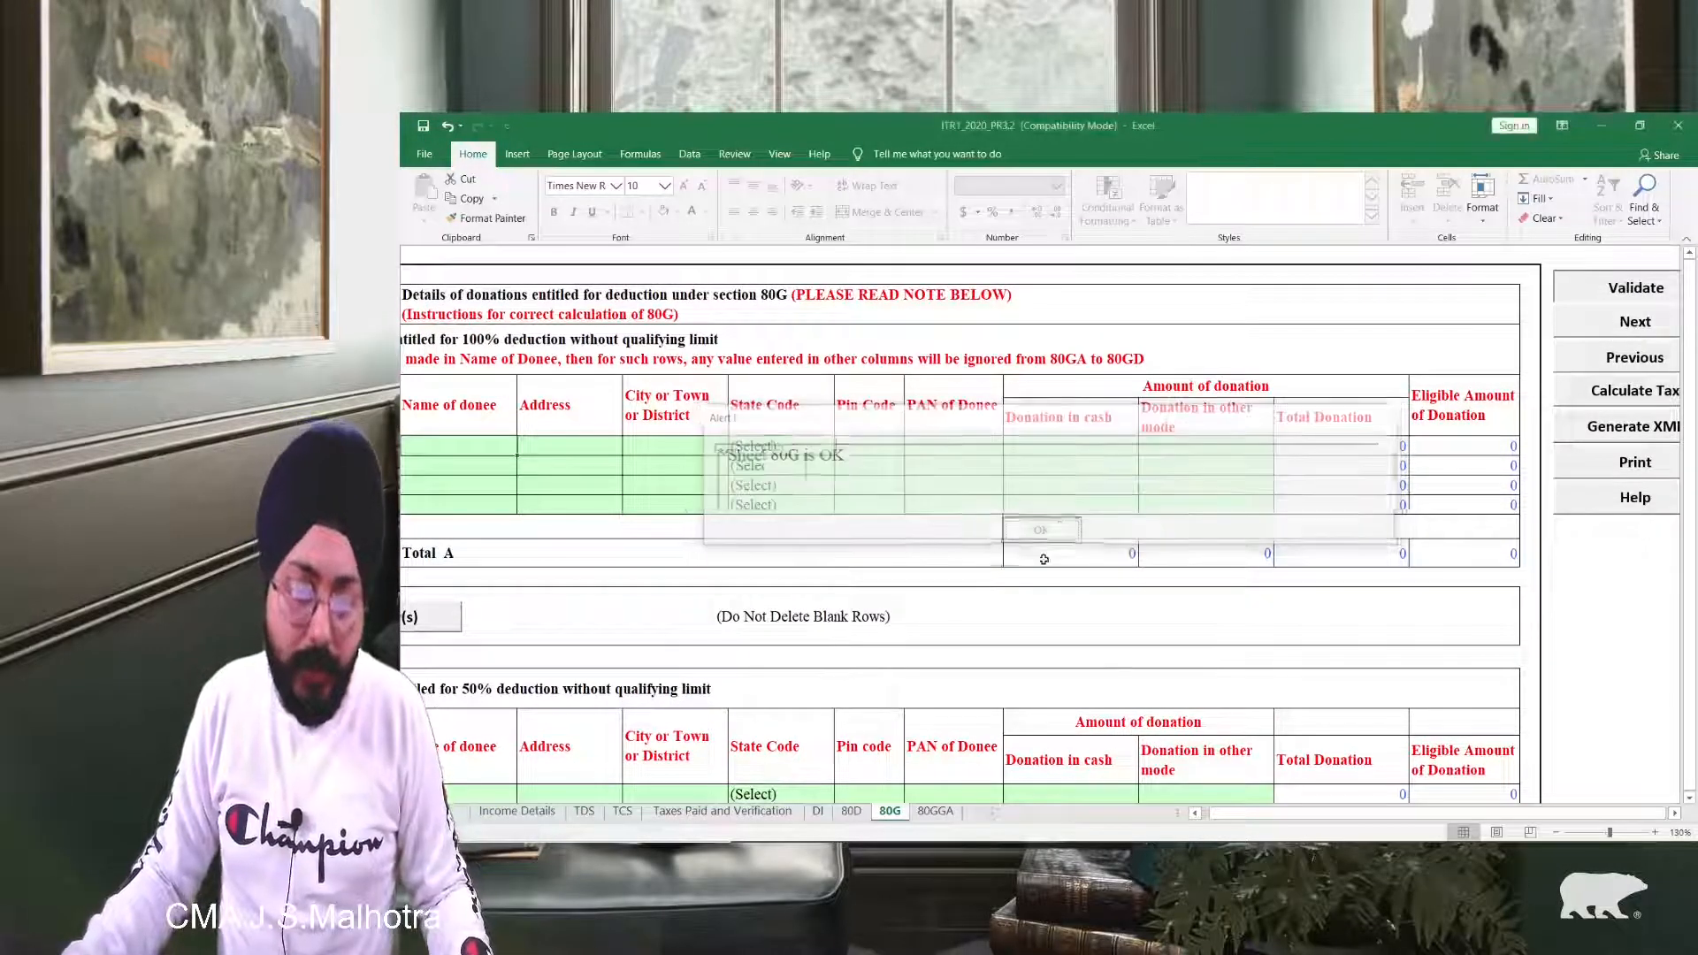
left_click(1041, 531)
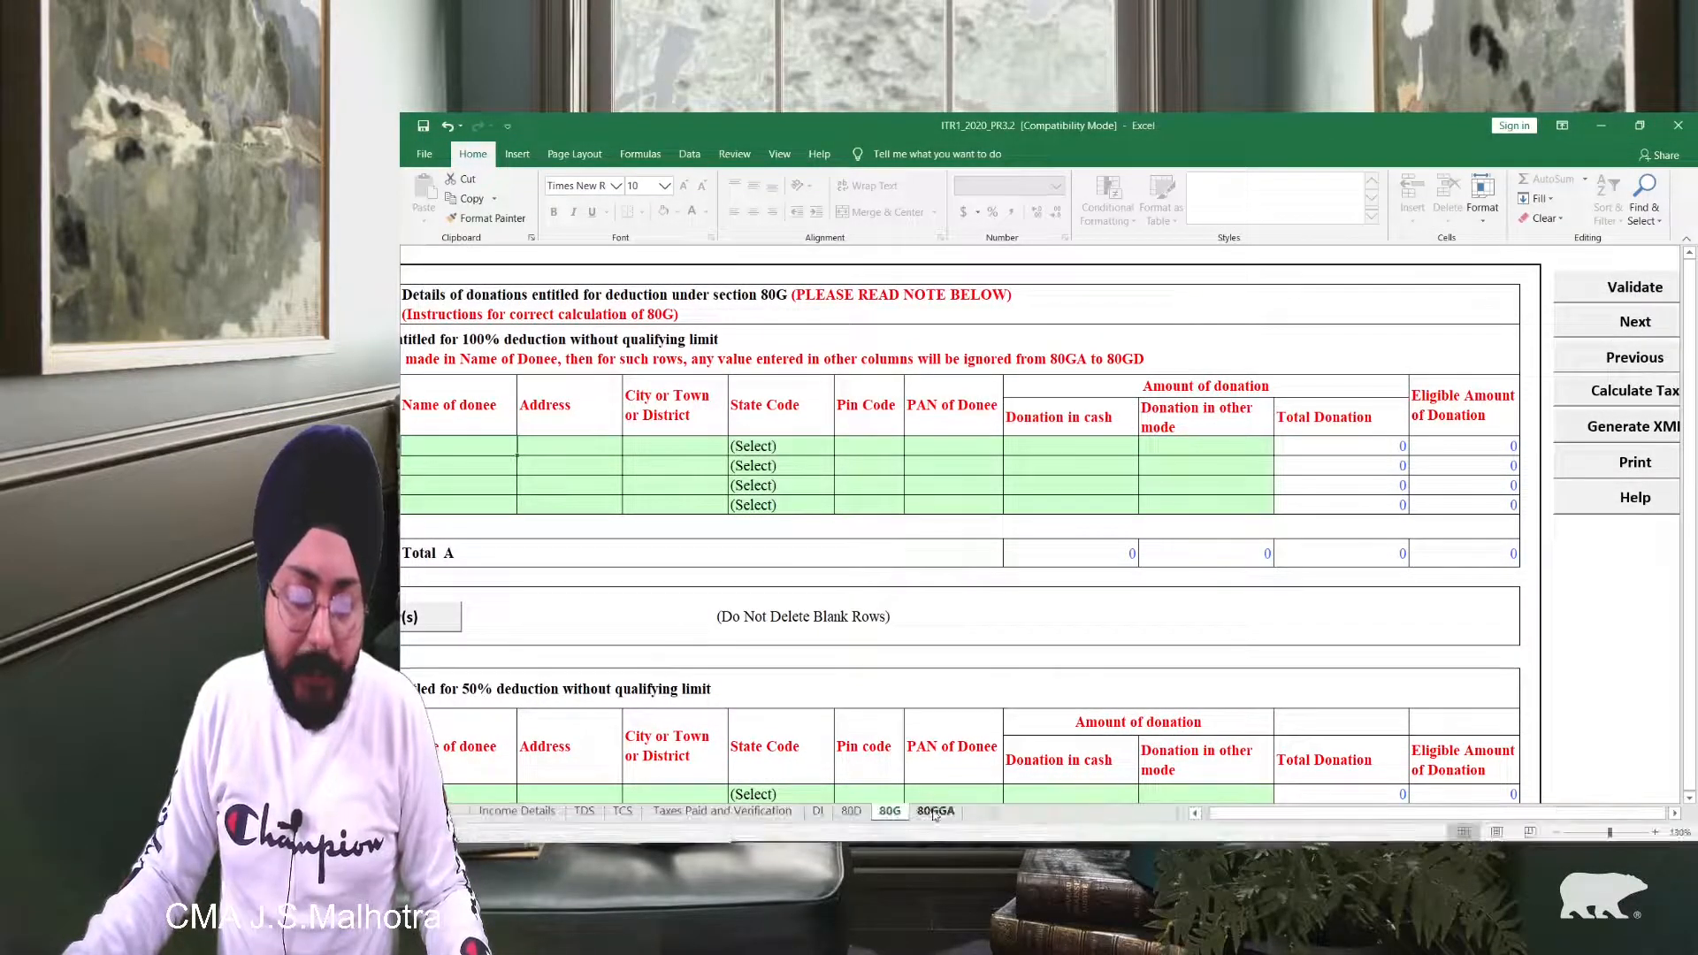
left_click(932, 812)
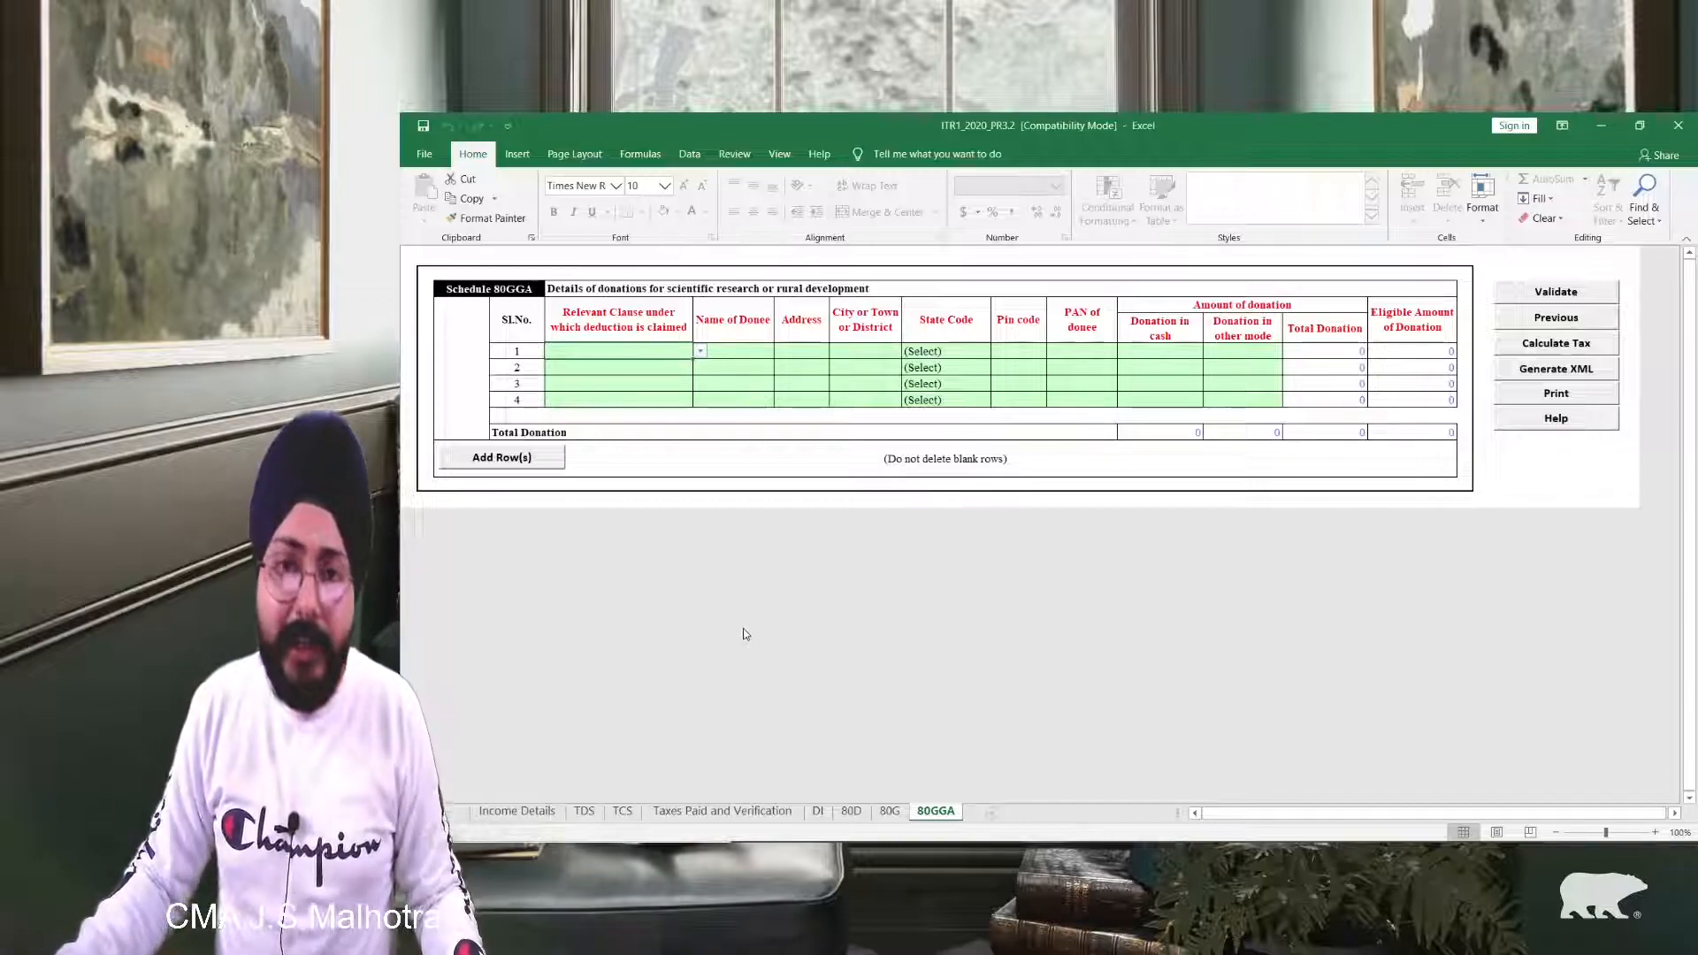
scroll(1357, 499, "up", 1)
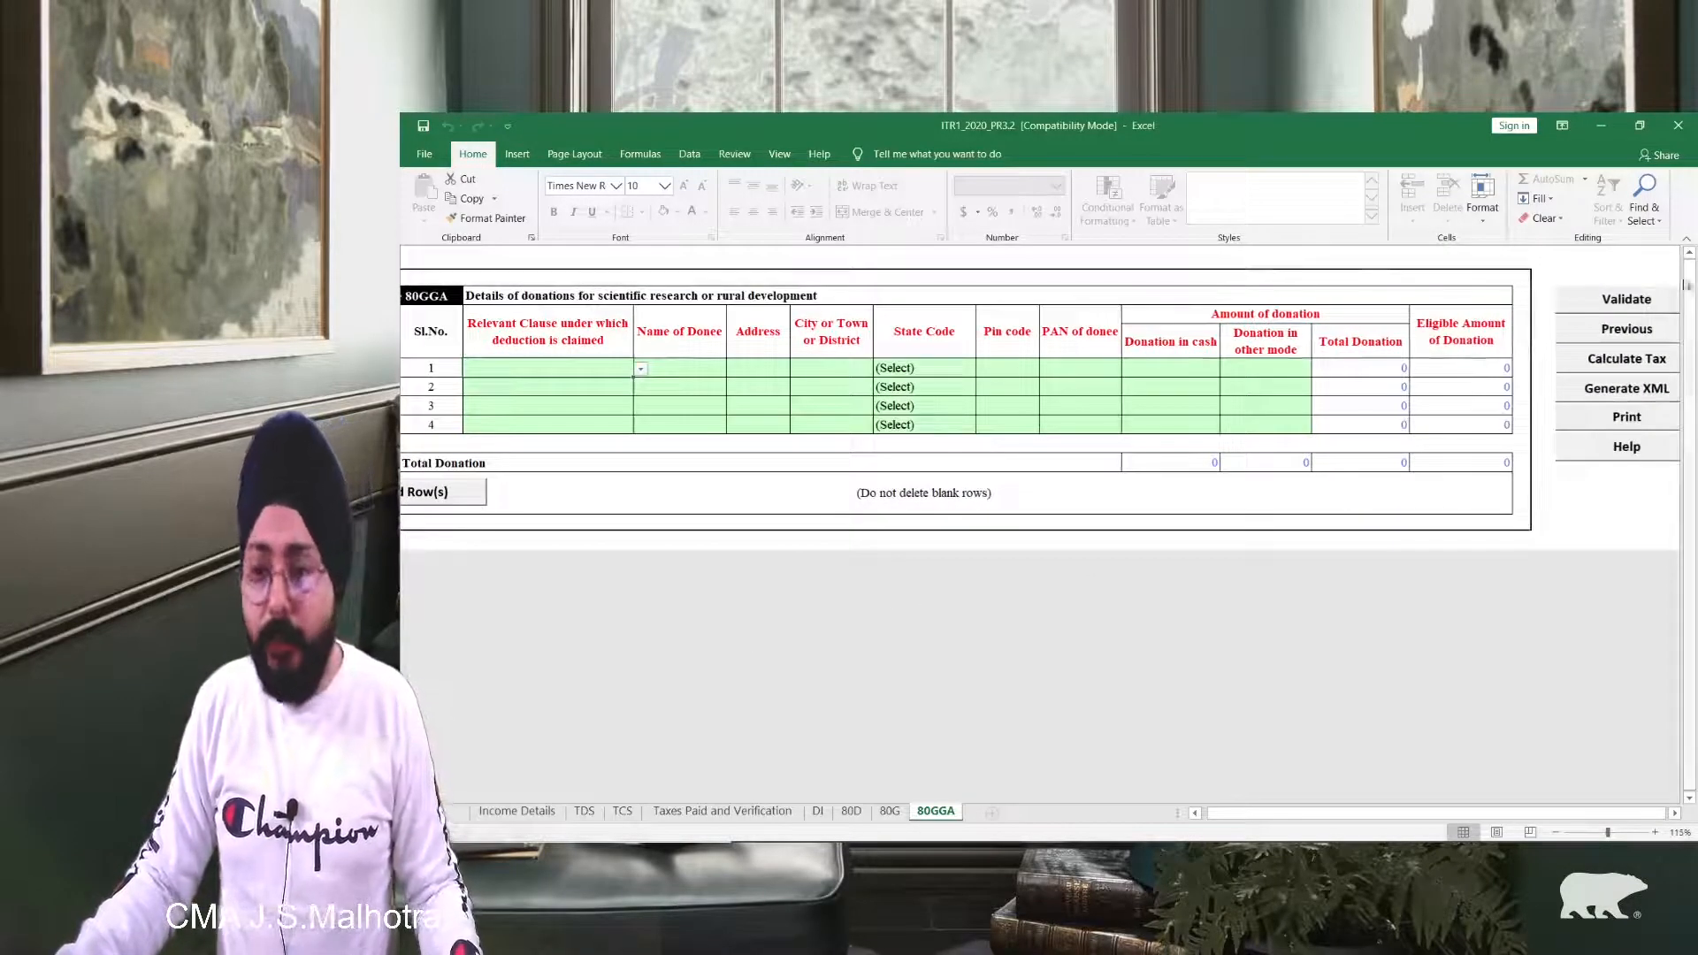
left_click(1624, 303)
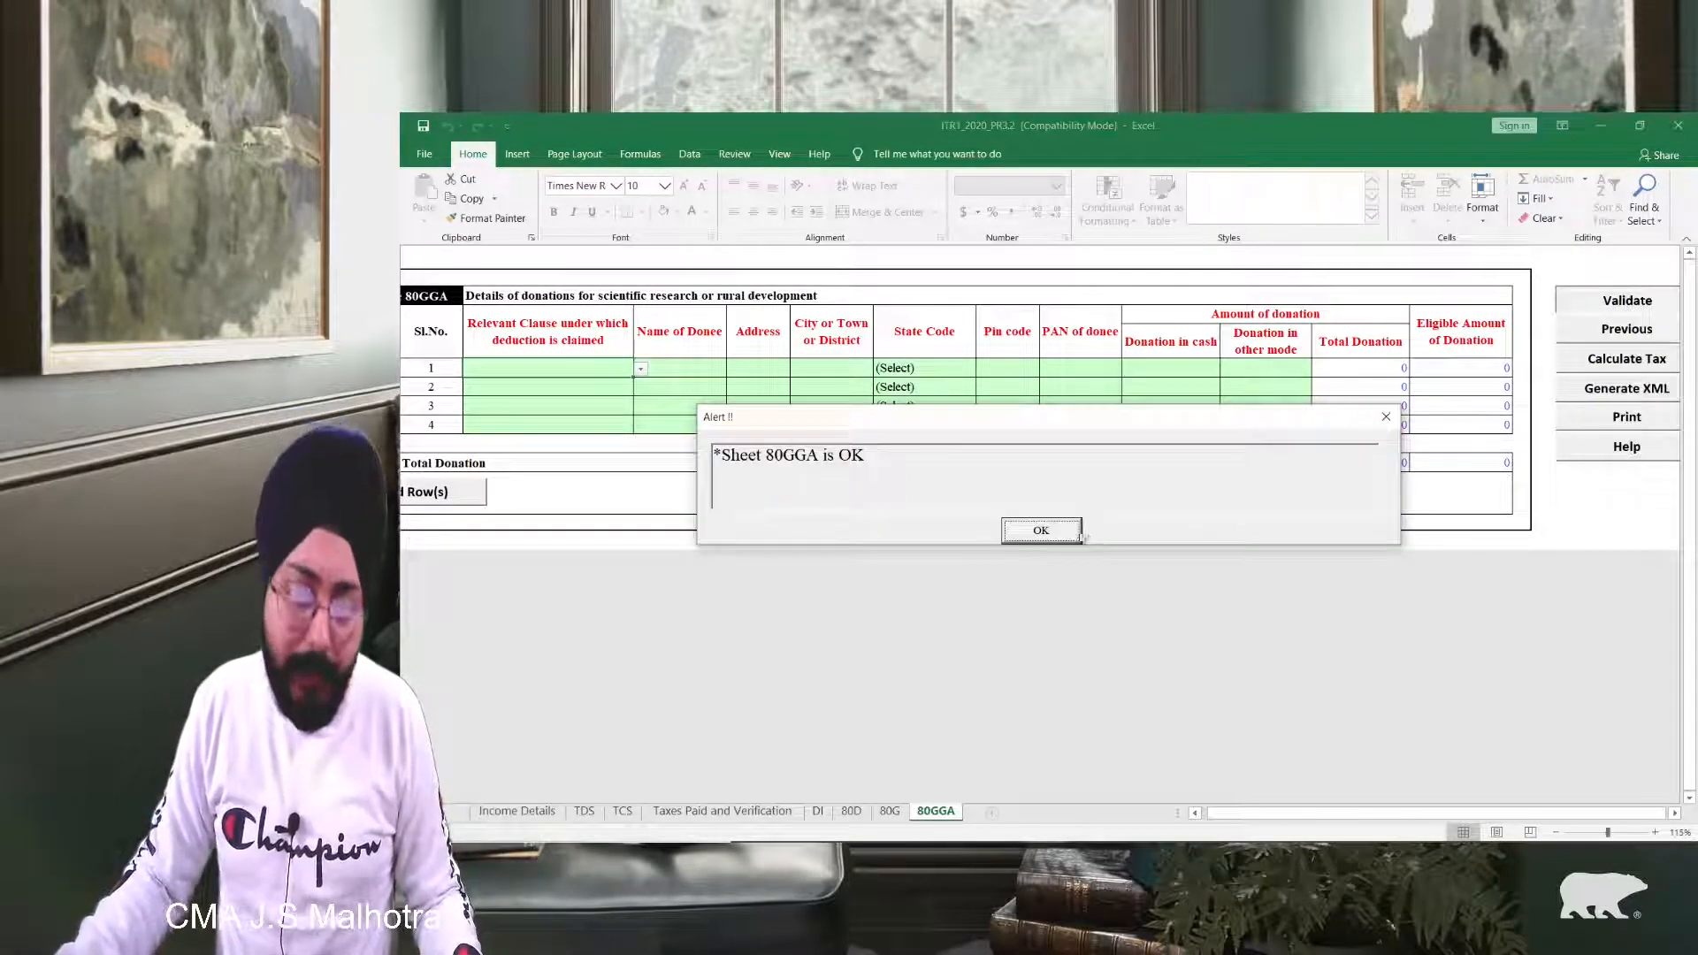
left_click(1061, 529)
Step: Return to Income Details and validate it once more
left_click(525, 812)
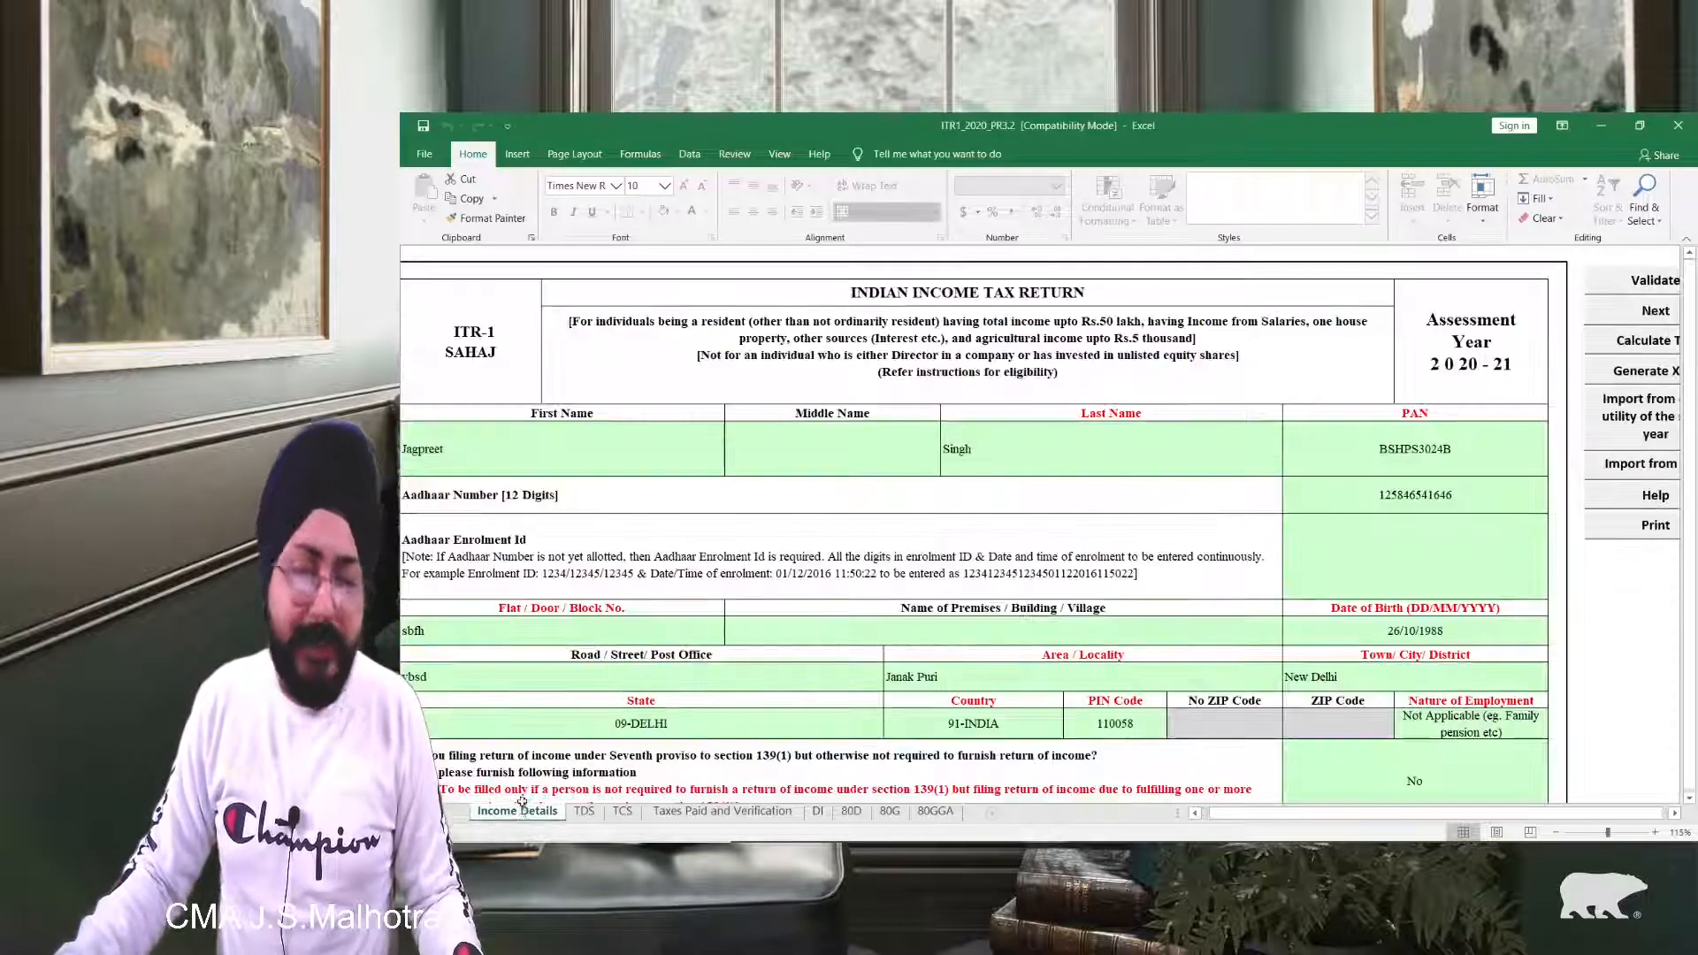
left_click(1646, 292)
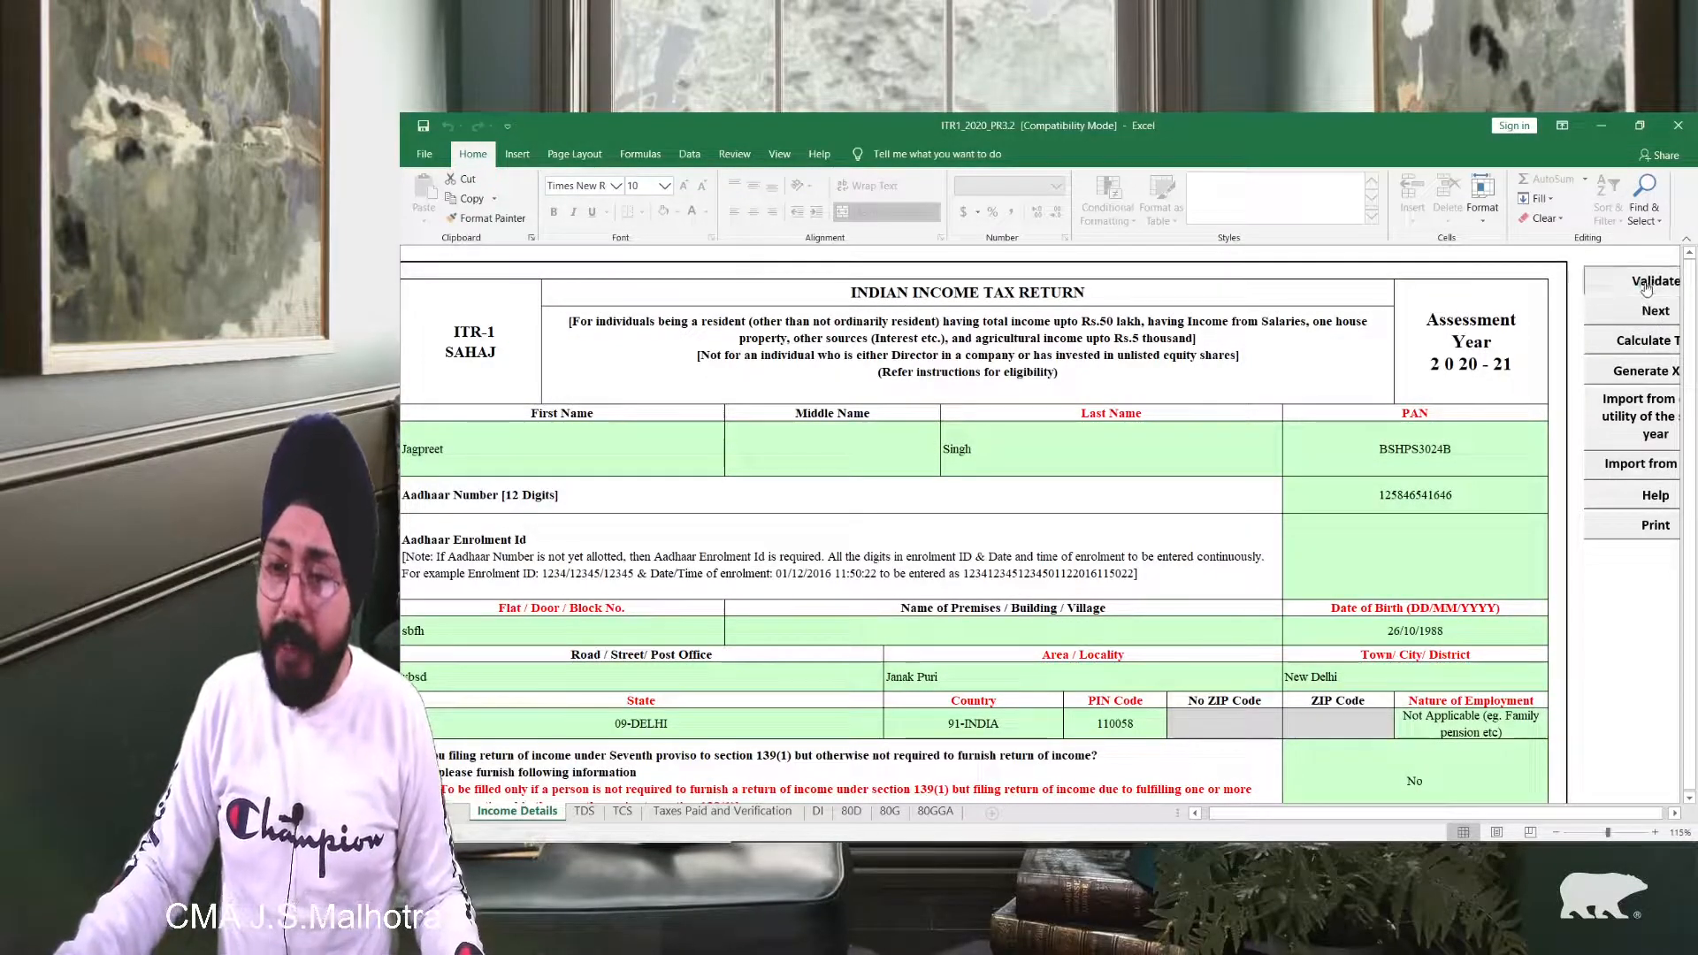
left_click(1039, 528)
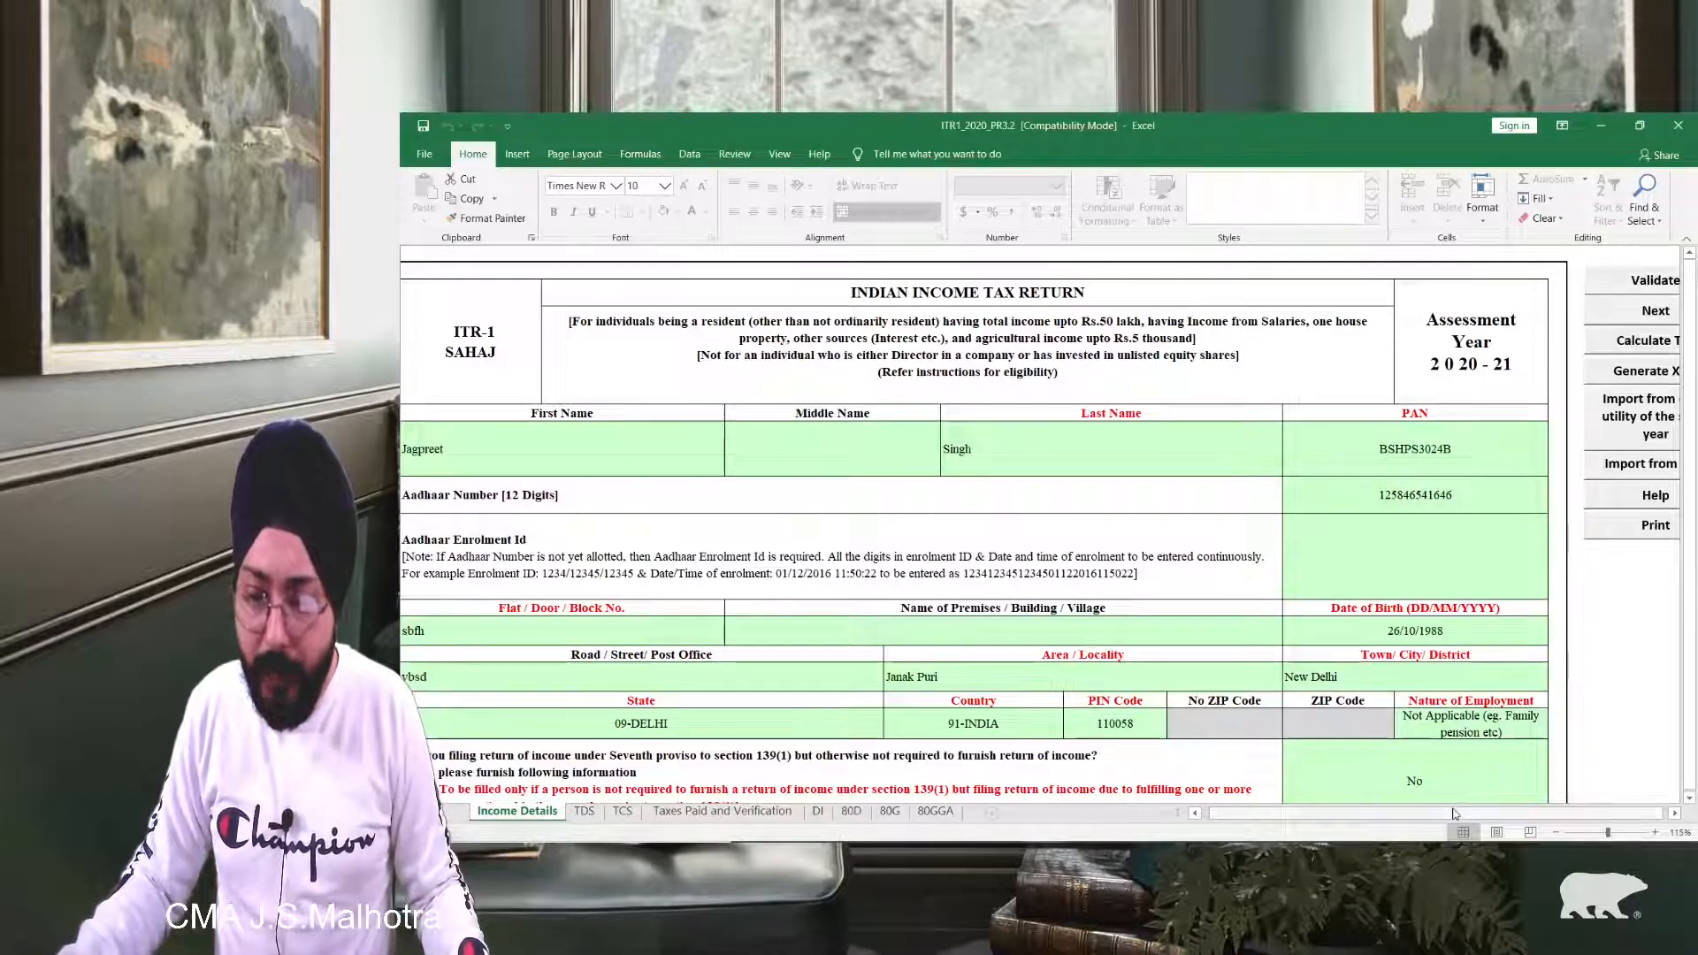
Step: Run Generate XML and acknowledge the TDS, Calculate Tax and Save XML reminders to reach SUMMARY
scroll(1627, 707, "right", 2)
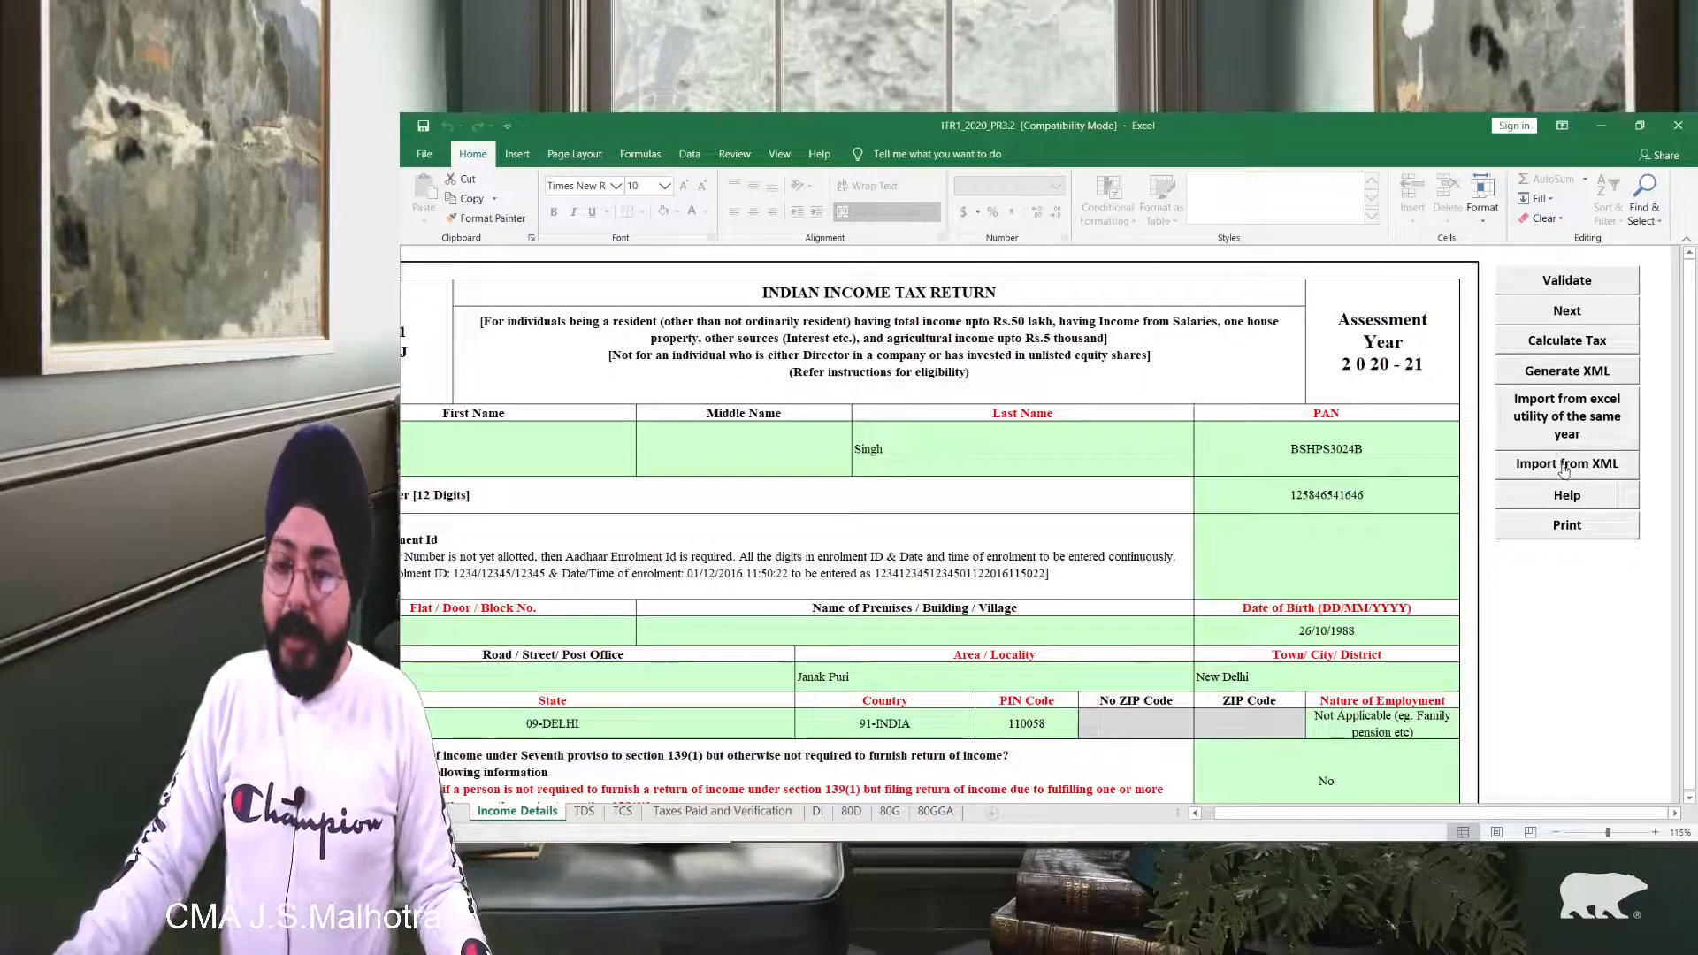
left_click(1563, 377)
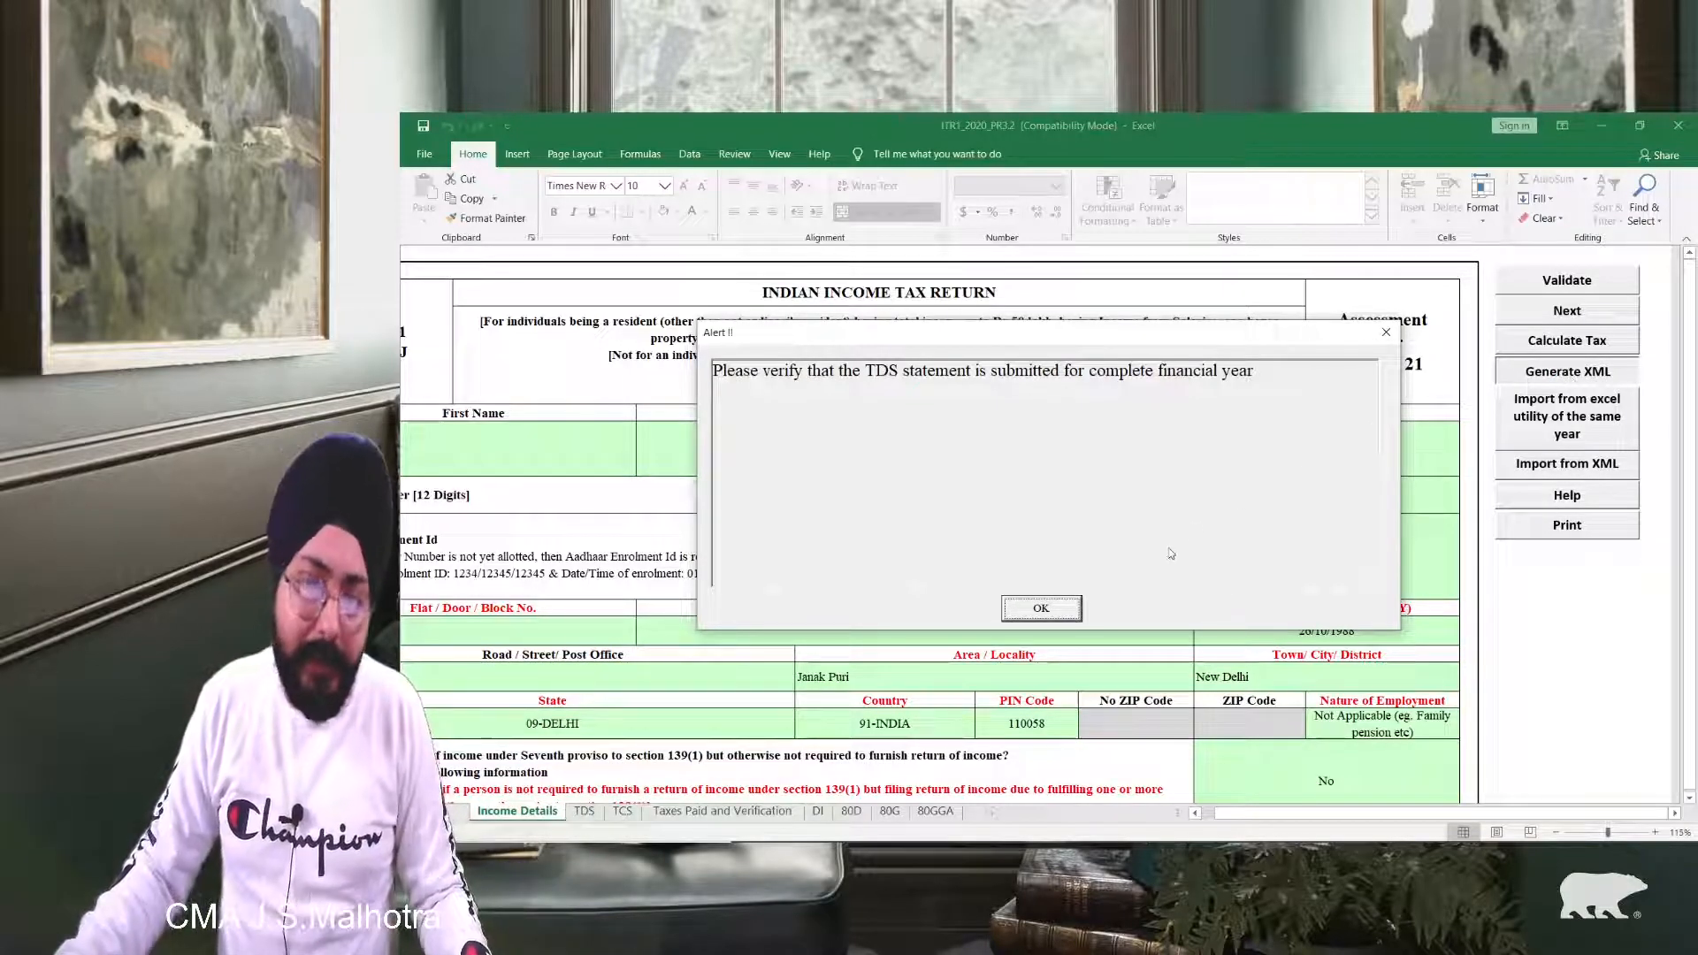
left_click(1040, 607)
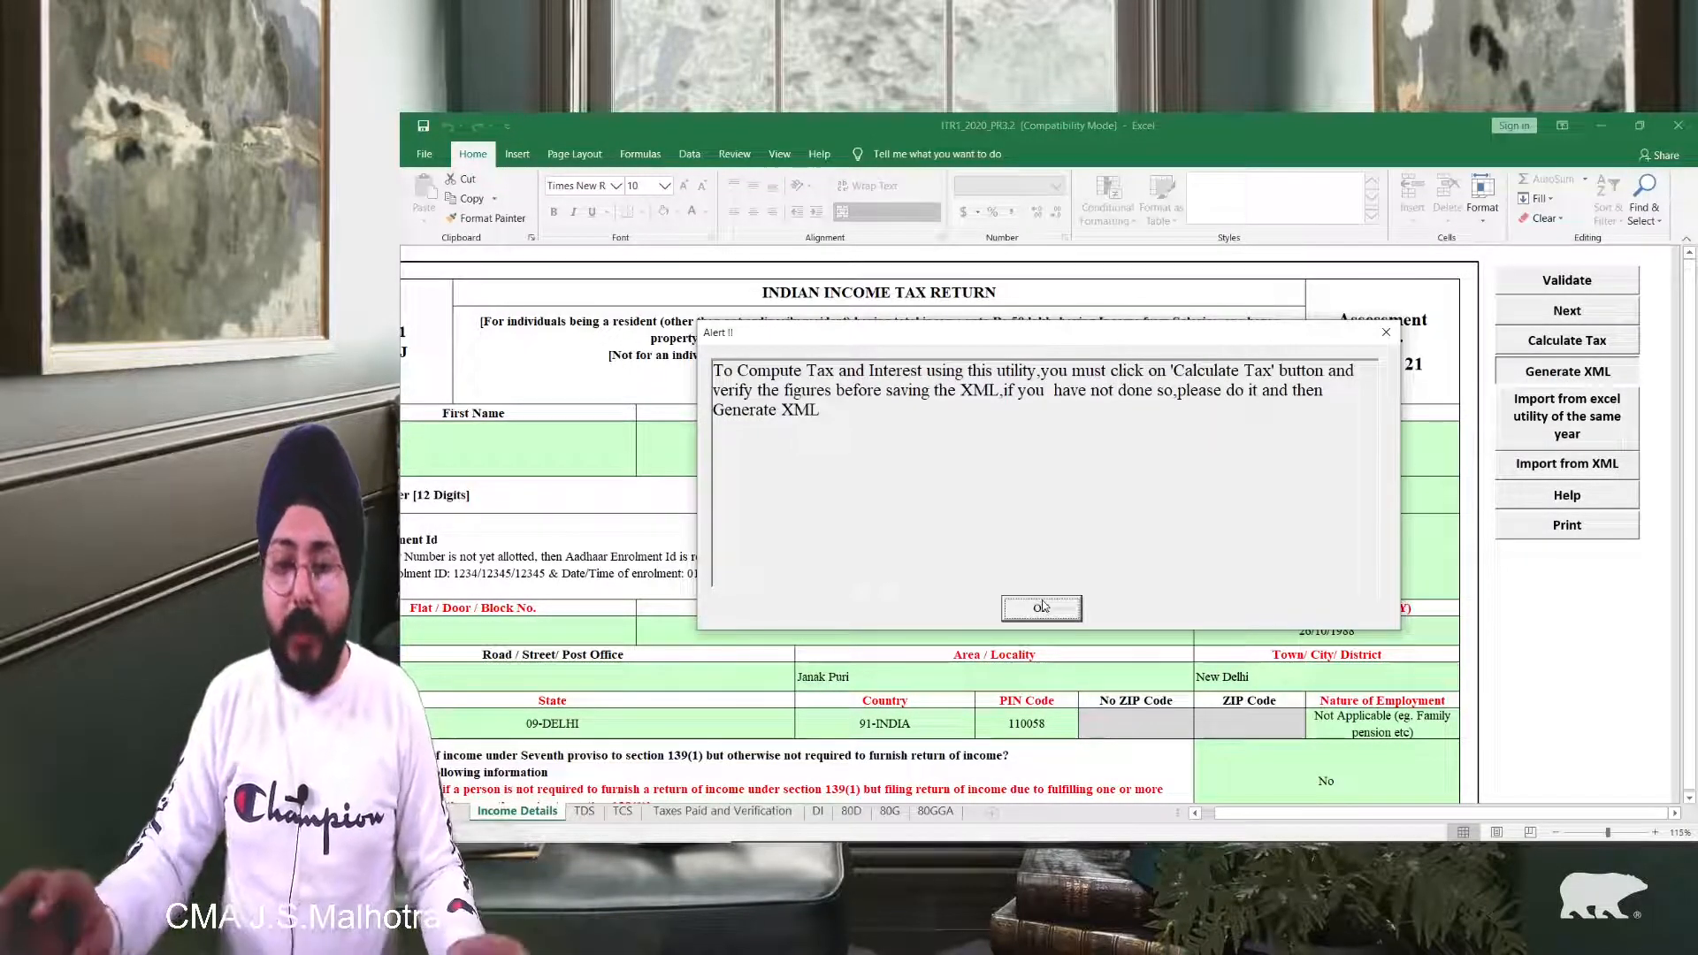
left_click(1041, 608)
left_click(1042, 607)
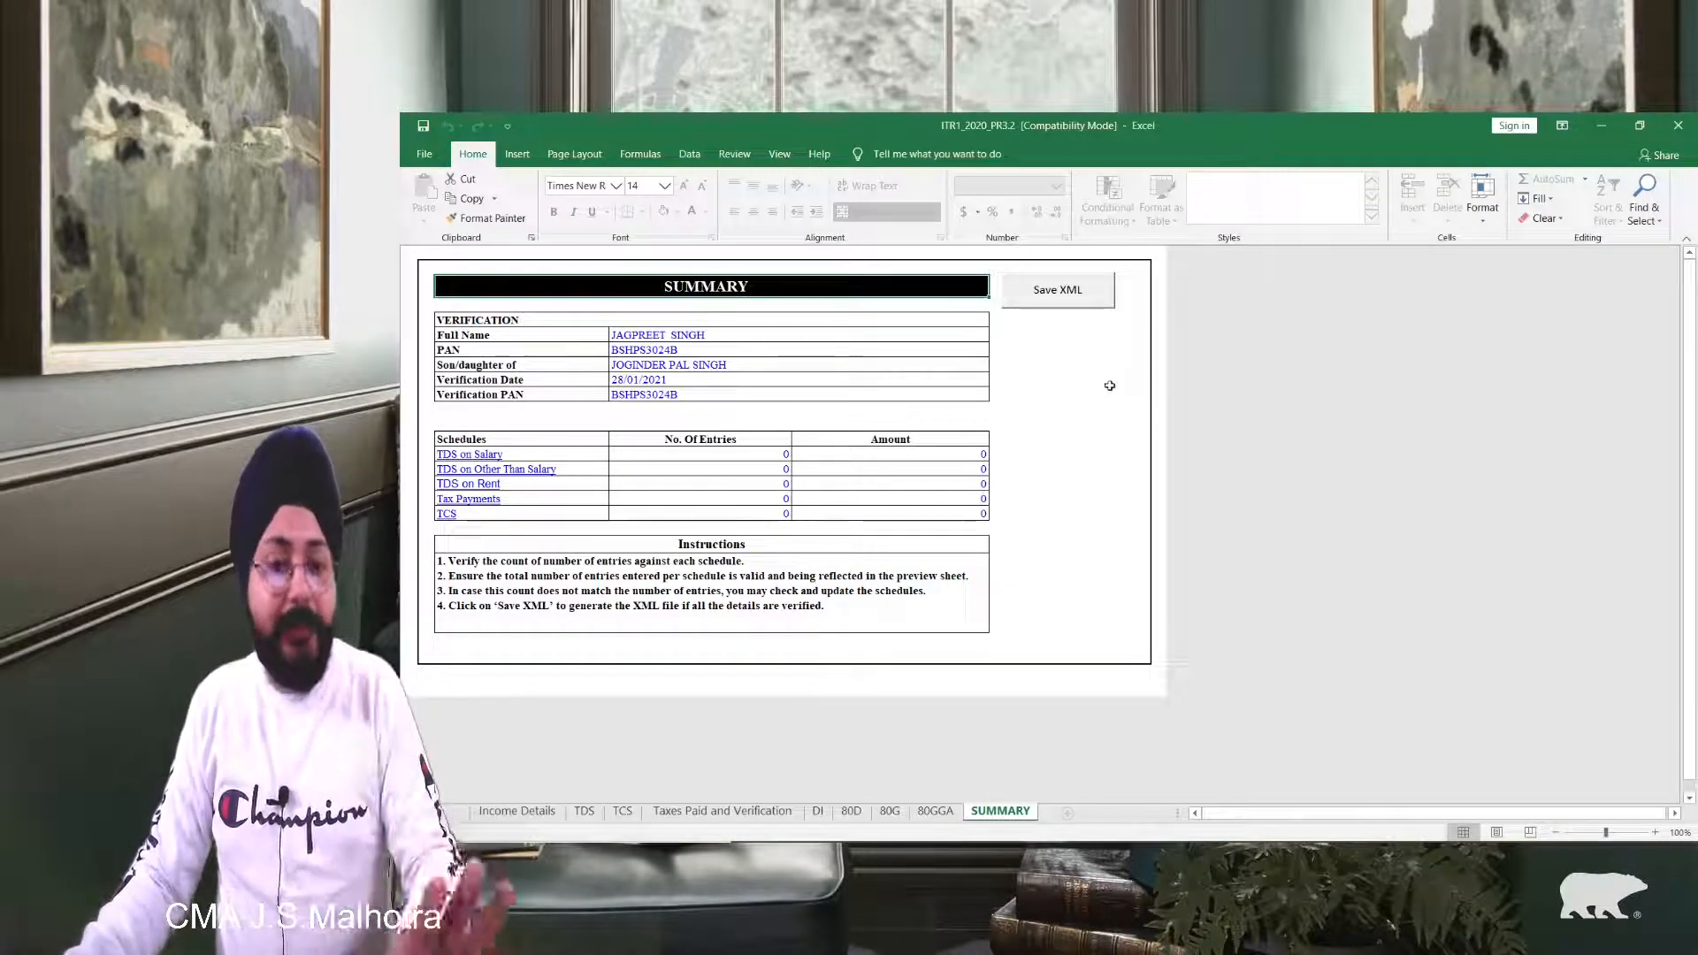
Step: Save the ITR-1 return as XML from the SUMMARY sheet and acknowledge the saved-path alert
left_click(1070, 301)
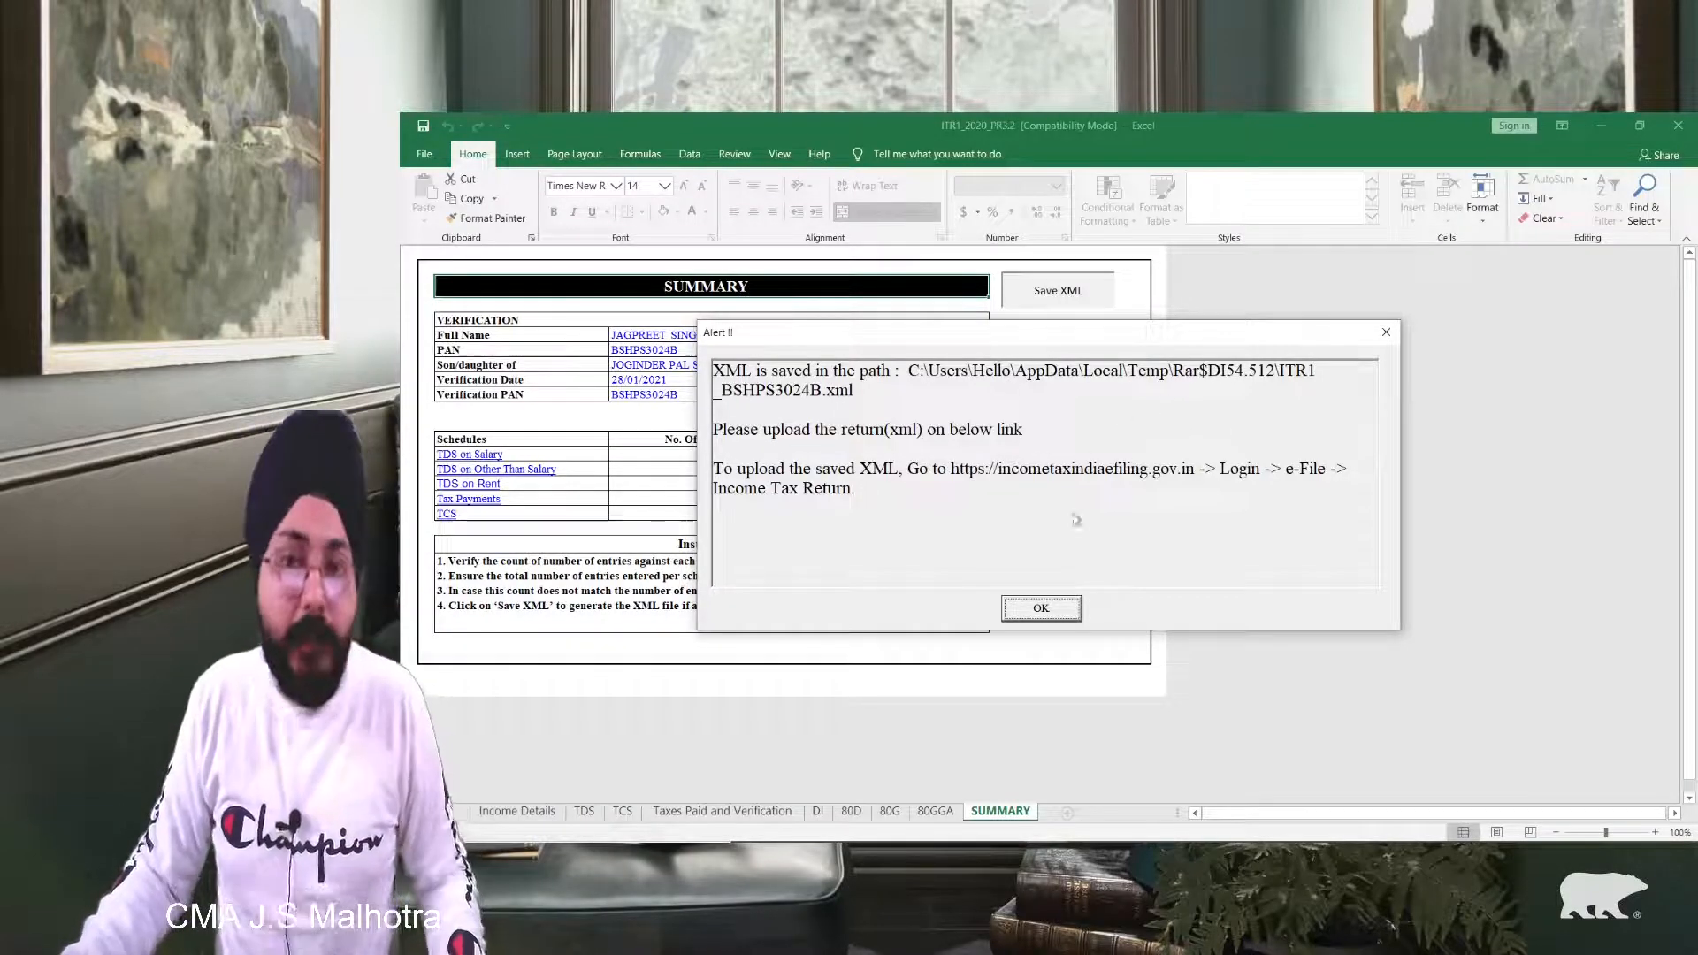
left_click(1041, 608)
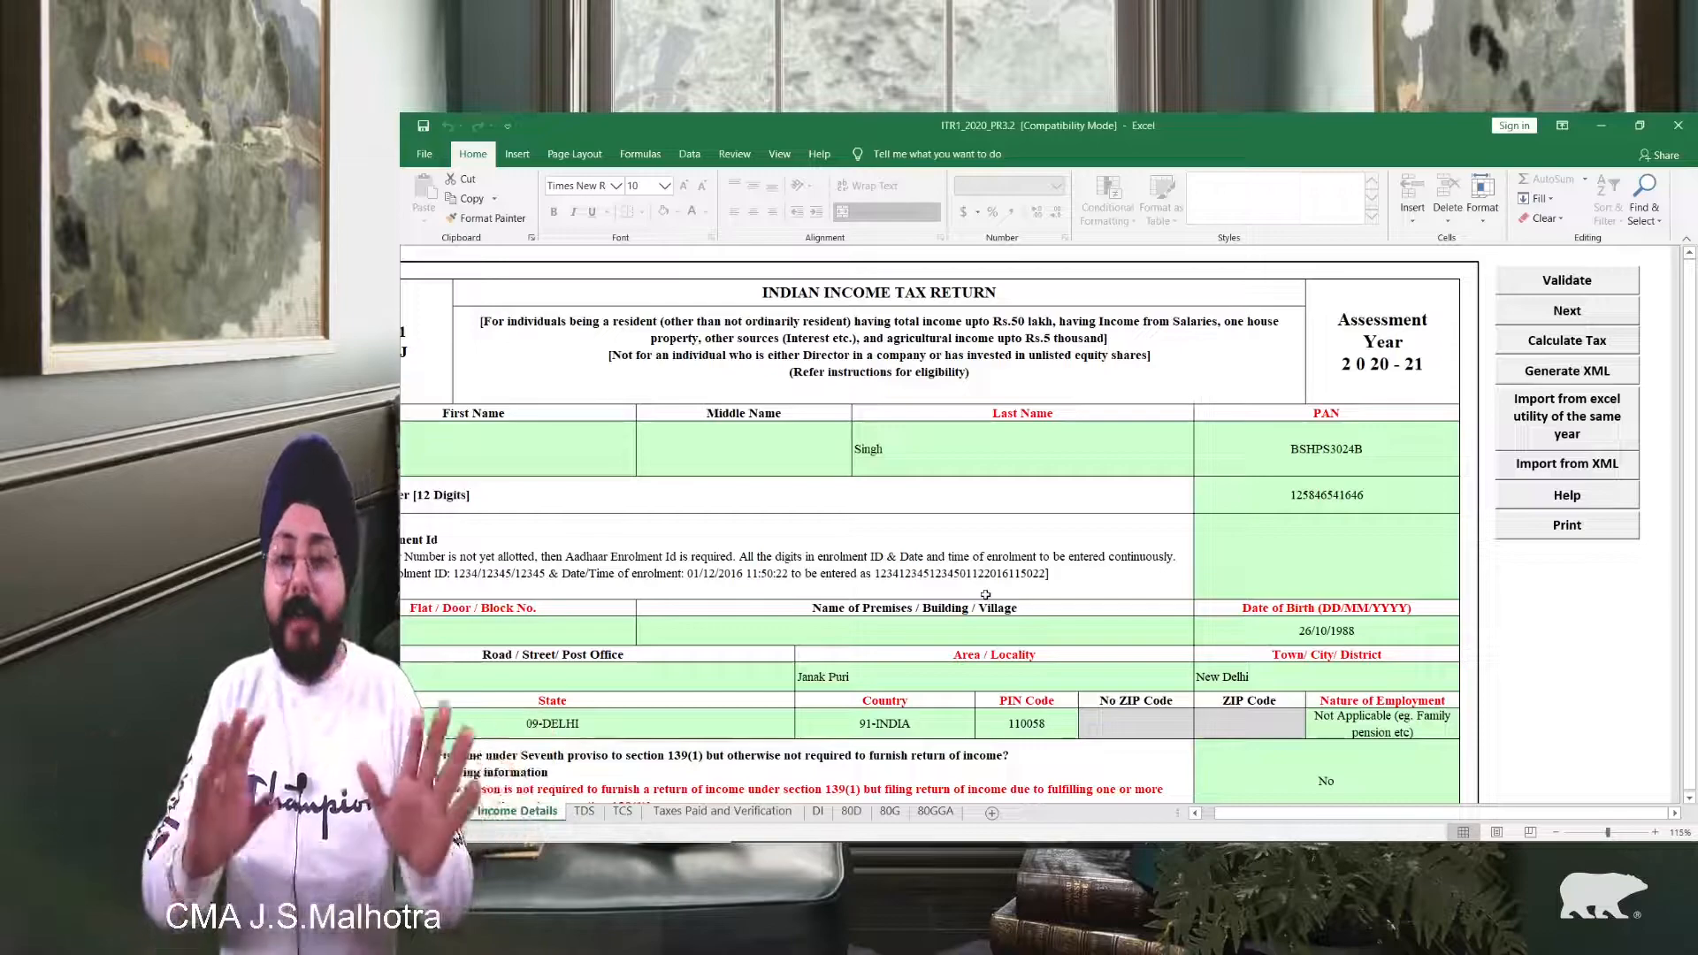